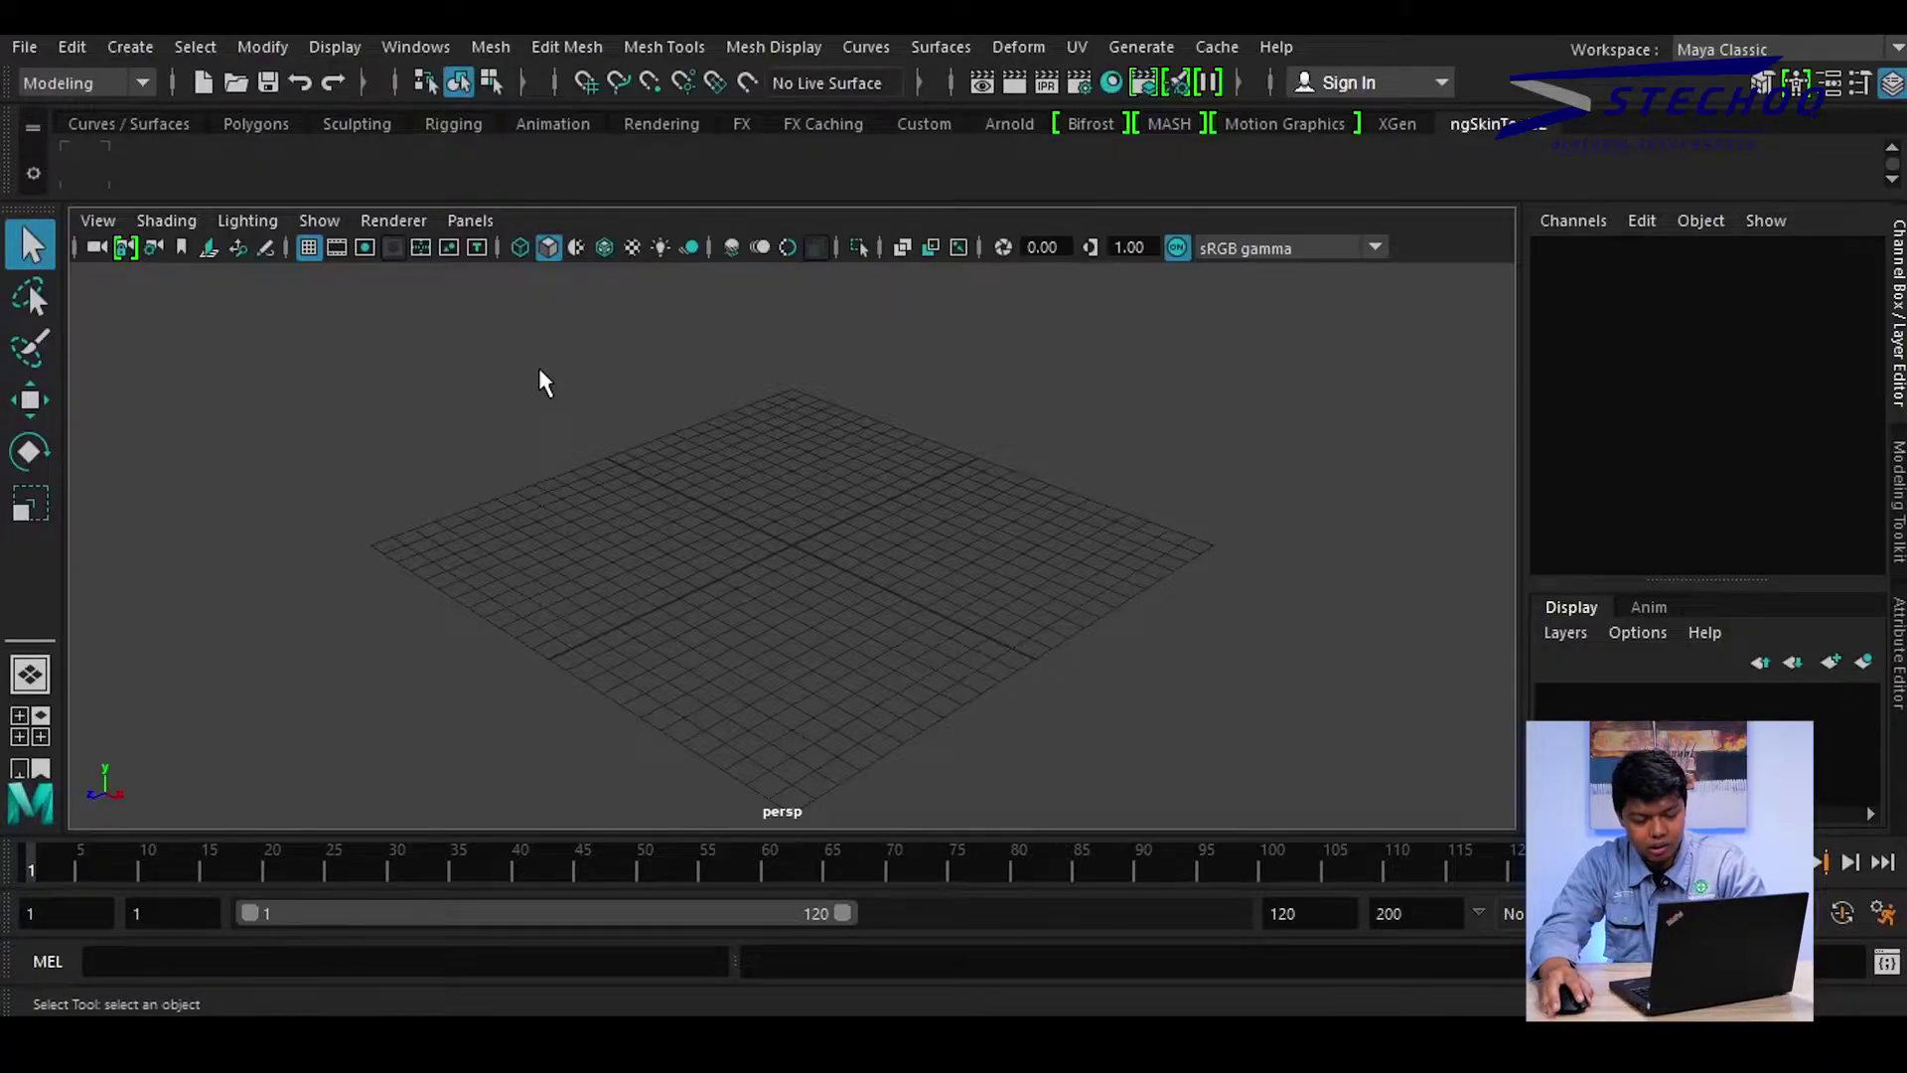
# Tumble the perspective view, then switch to the Four View layout (top, persp, front, side)
pyautogui.keyDown('alt'); pyautogui.moveTo(540, 375); pyautogui.dragTo(696, 389); pyautogui.keyUp('alt')
pyautogui.click(24, 47)
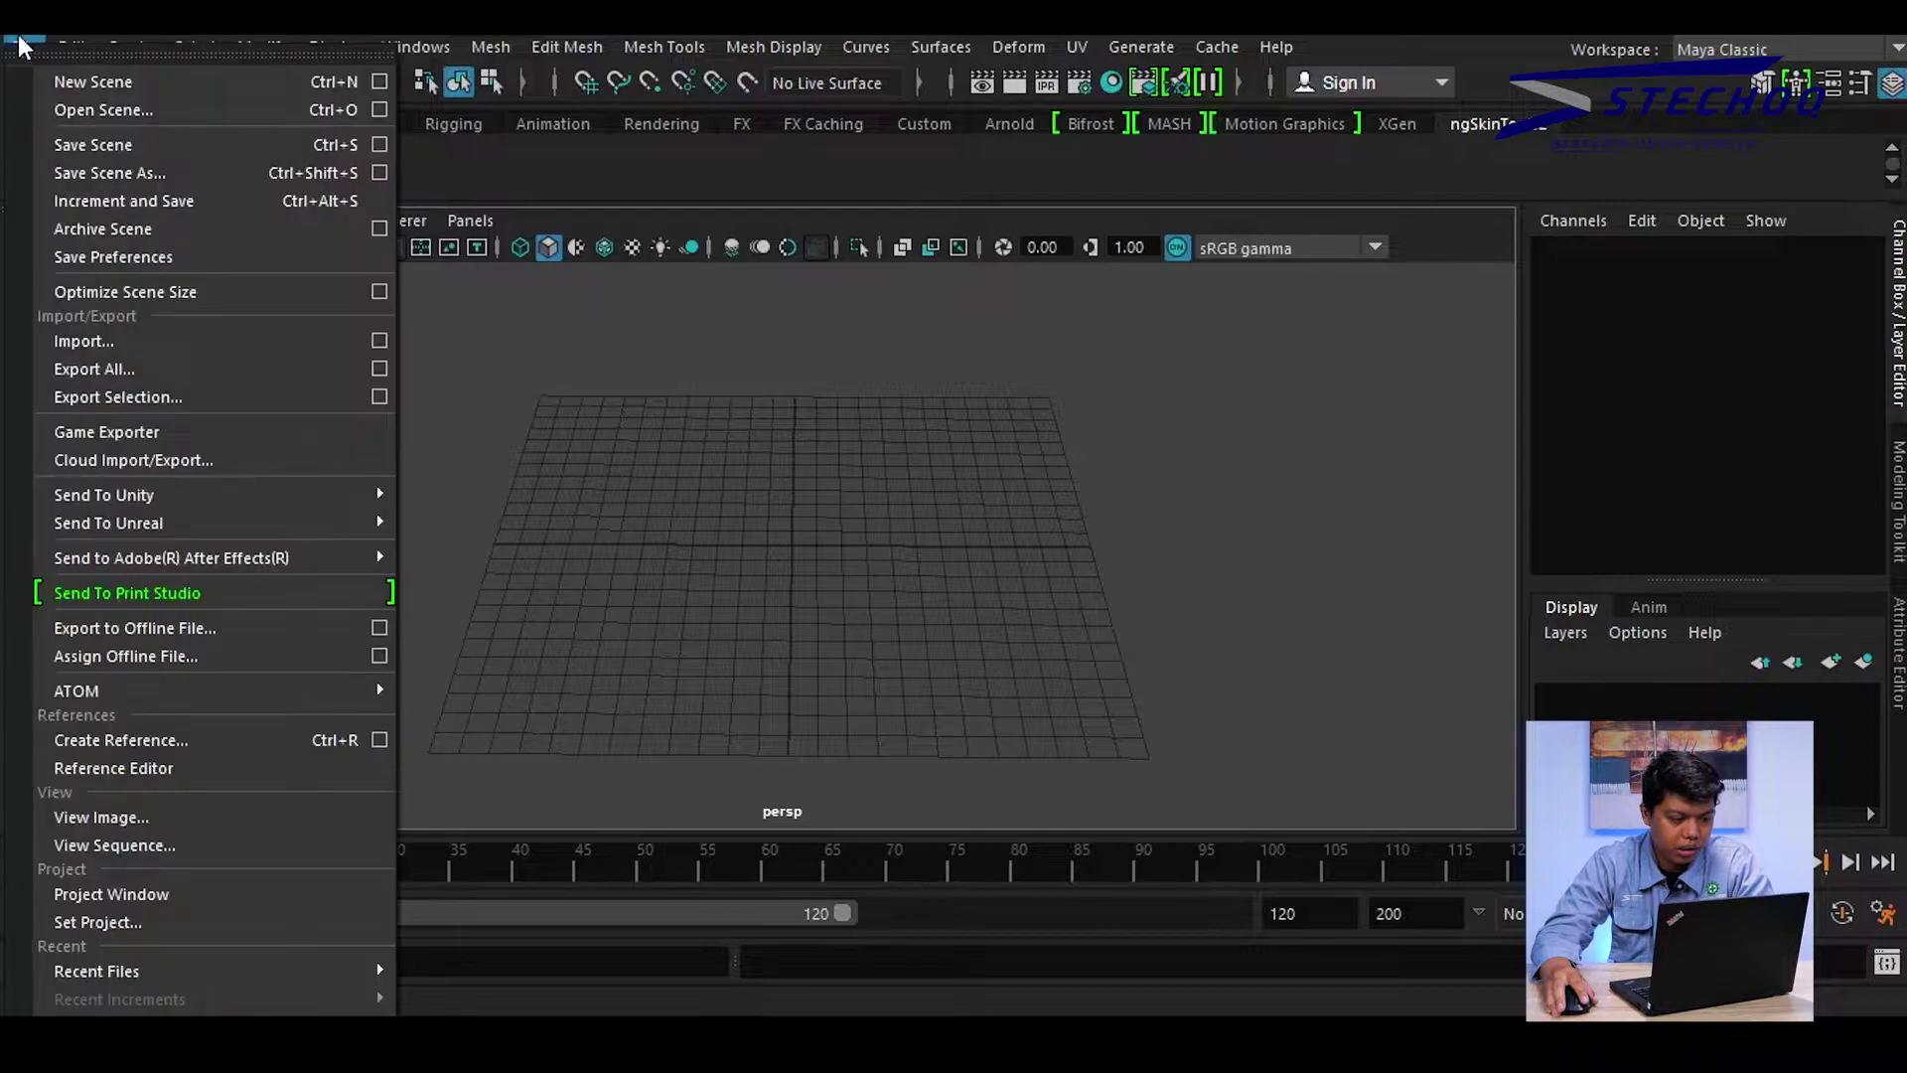
pyautogui.click(533, 286)
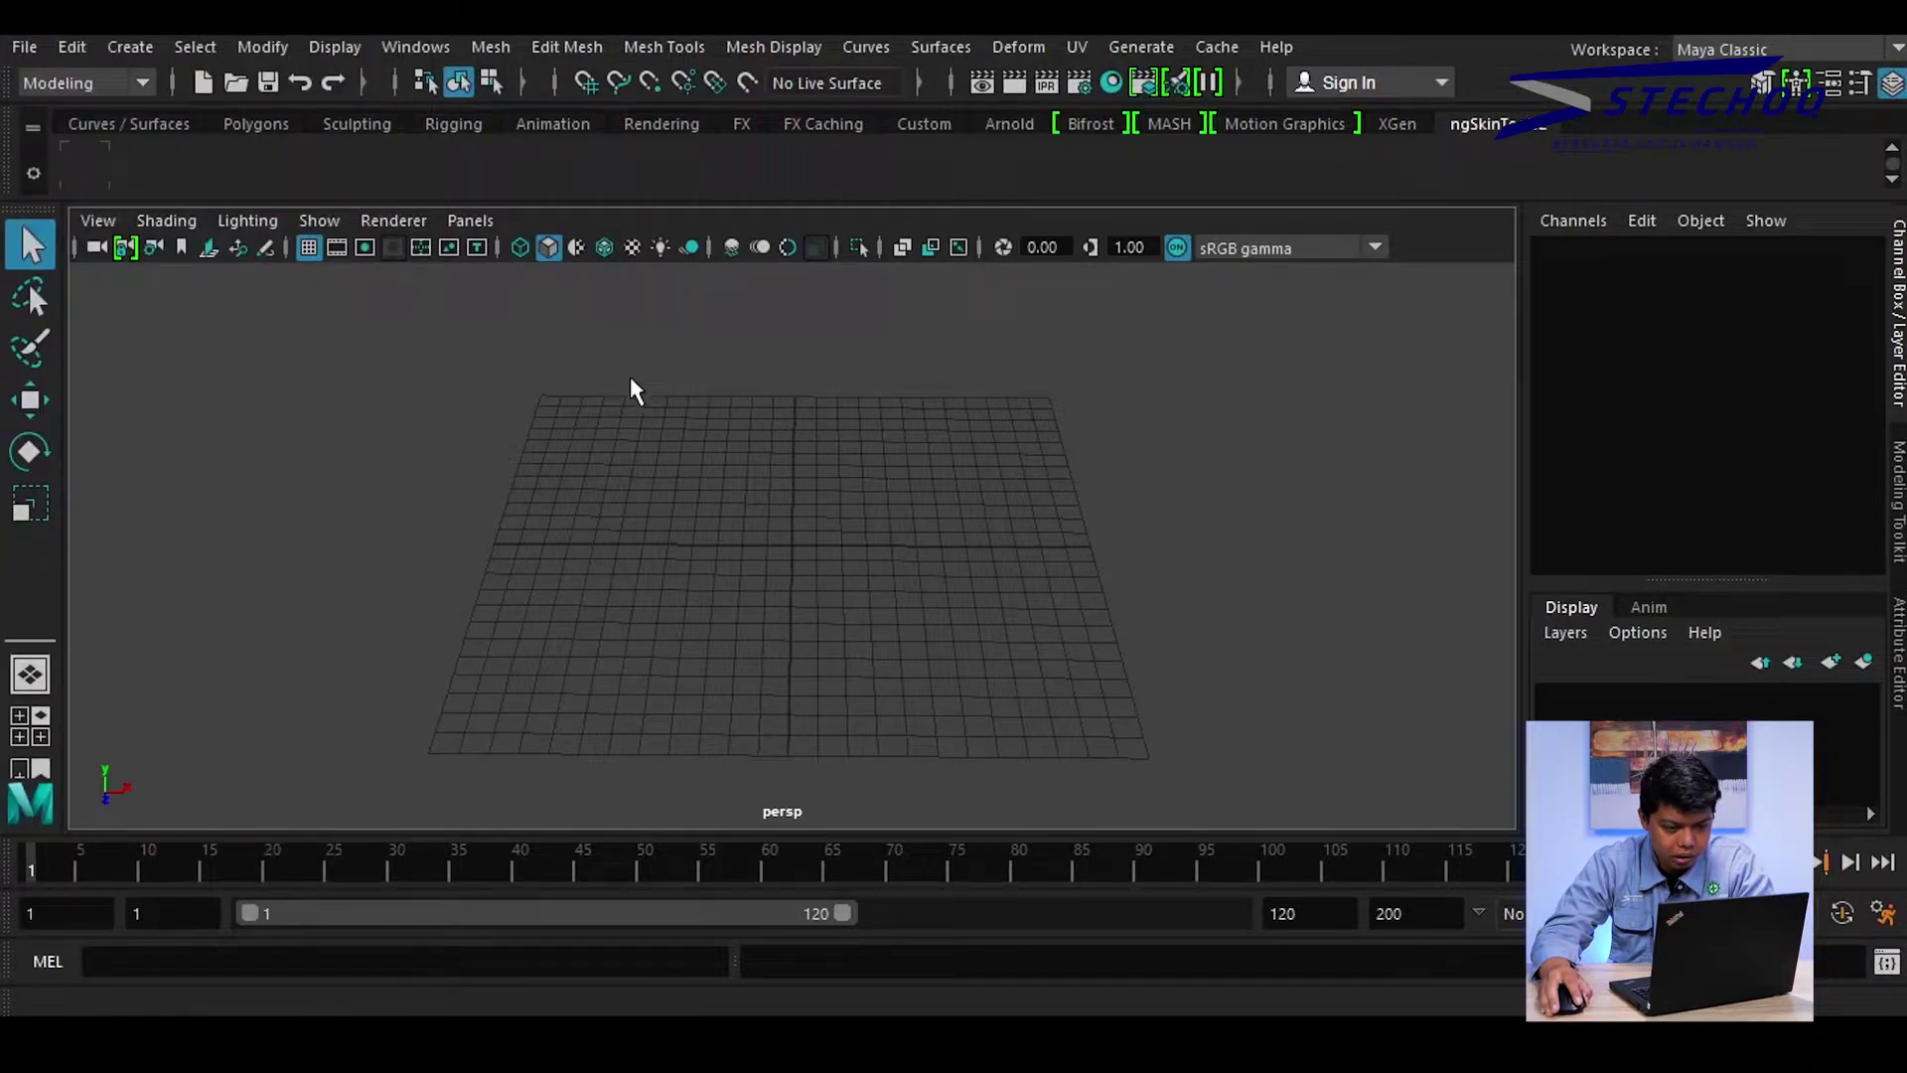
pyautogui.keyDown('alt'); pyautogui.moveTo(631, 395); pyautogui.dragTo(651, 409); pyautogui.keyUp('alt')
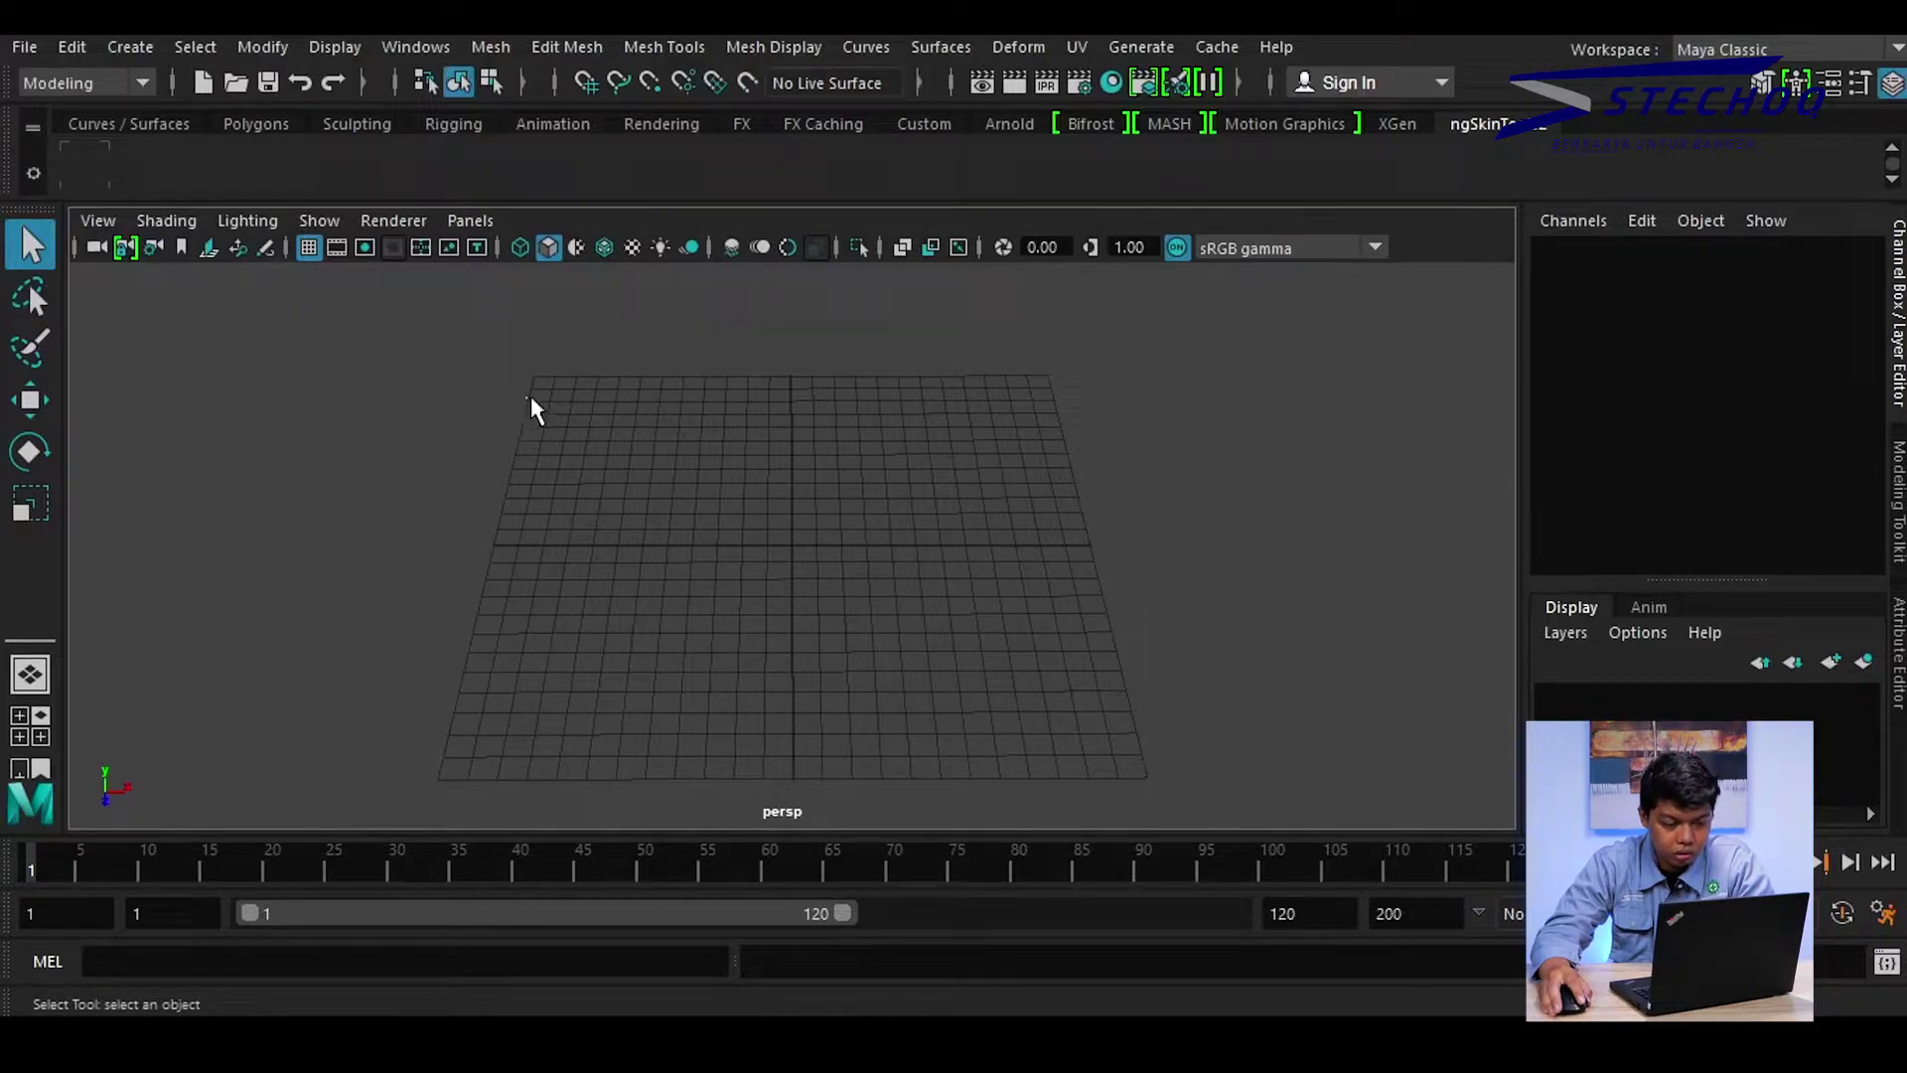
pyautogui.keyDown('alt'); pyautogui.moveTo(558, 413); pyautogui.dragTo(566, 425); pyautogui.keyUp('alt')
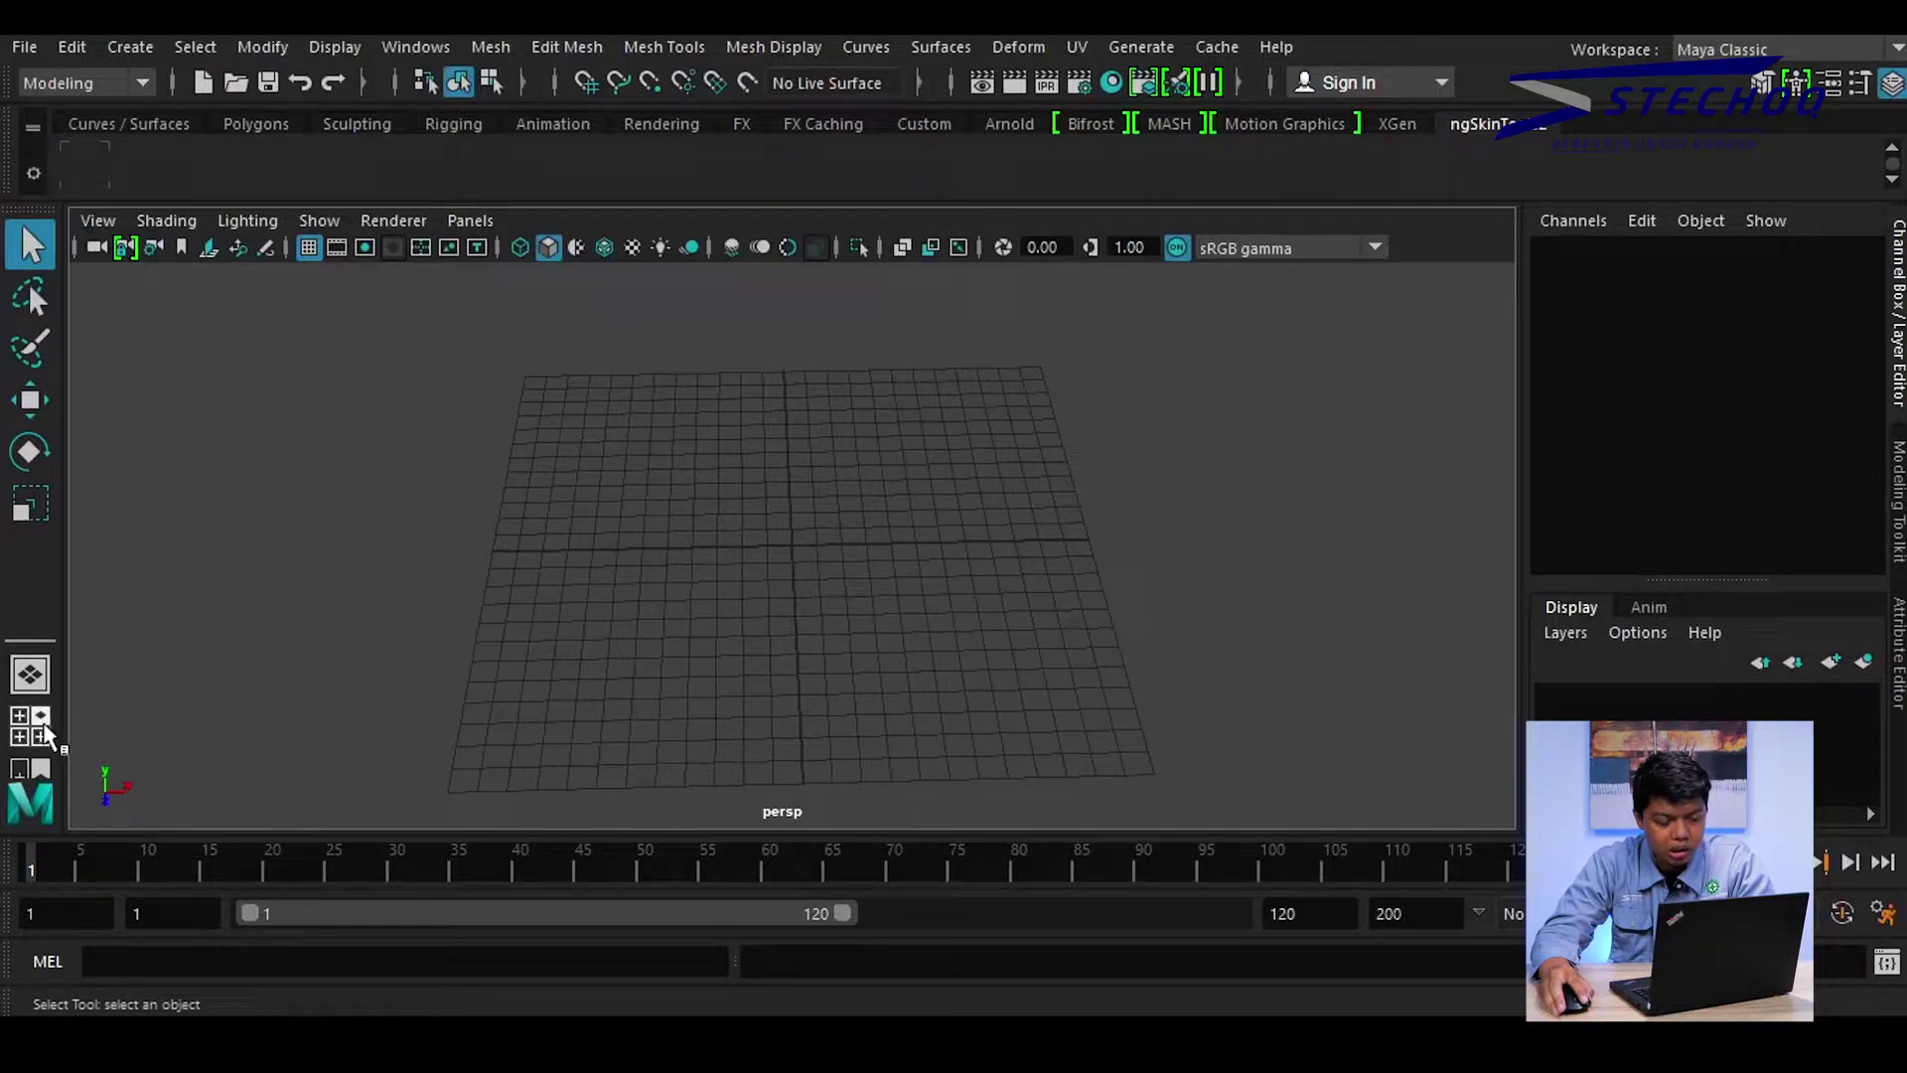
pyautogui.click(42, 735)
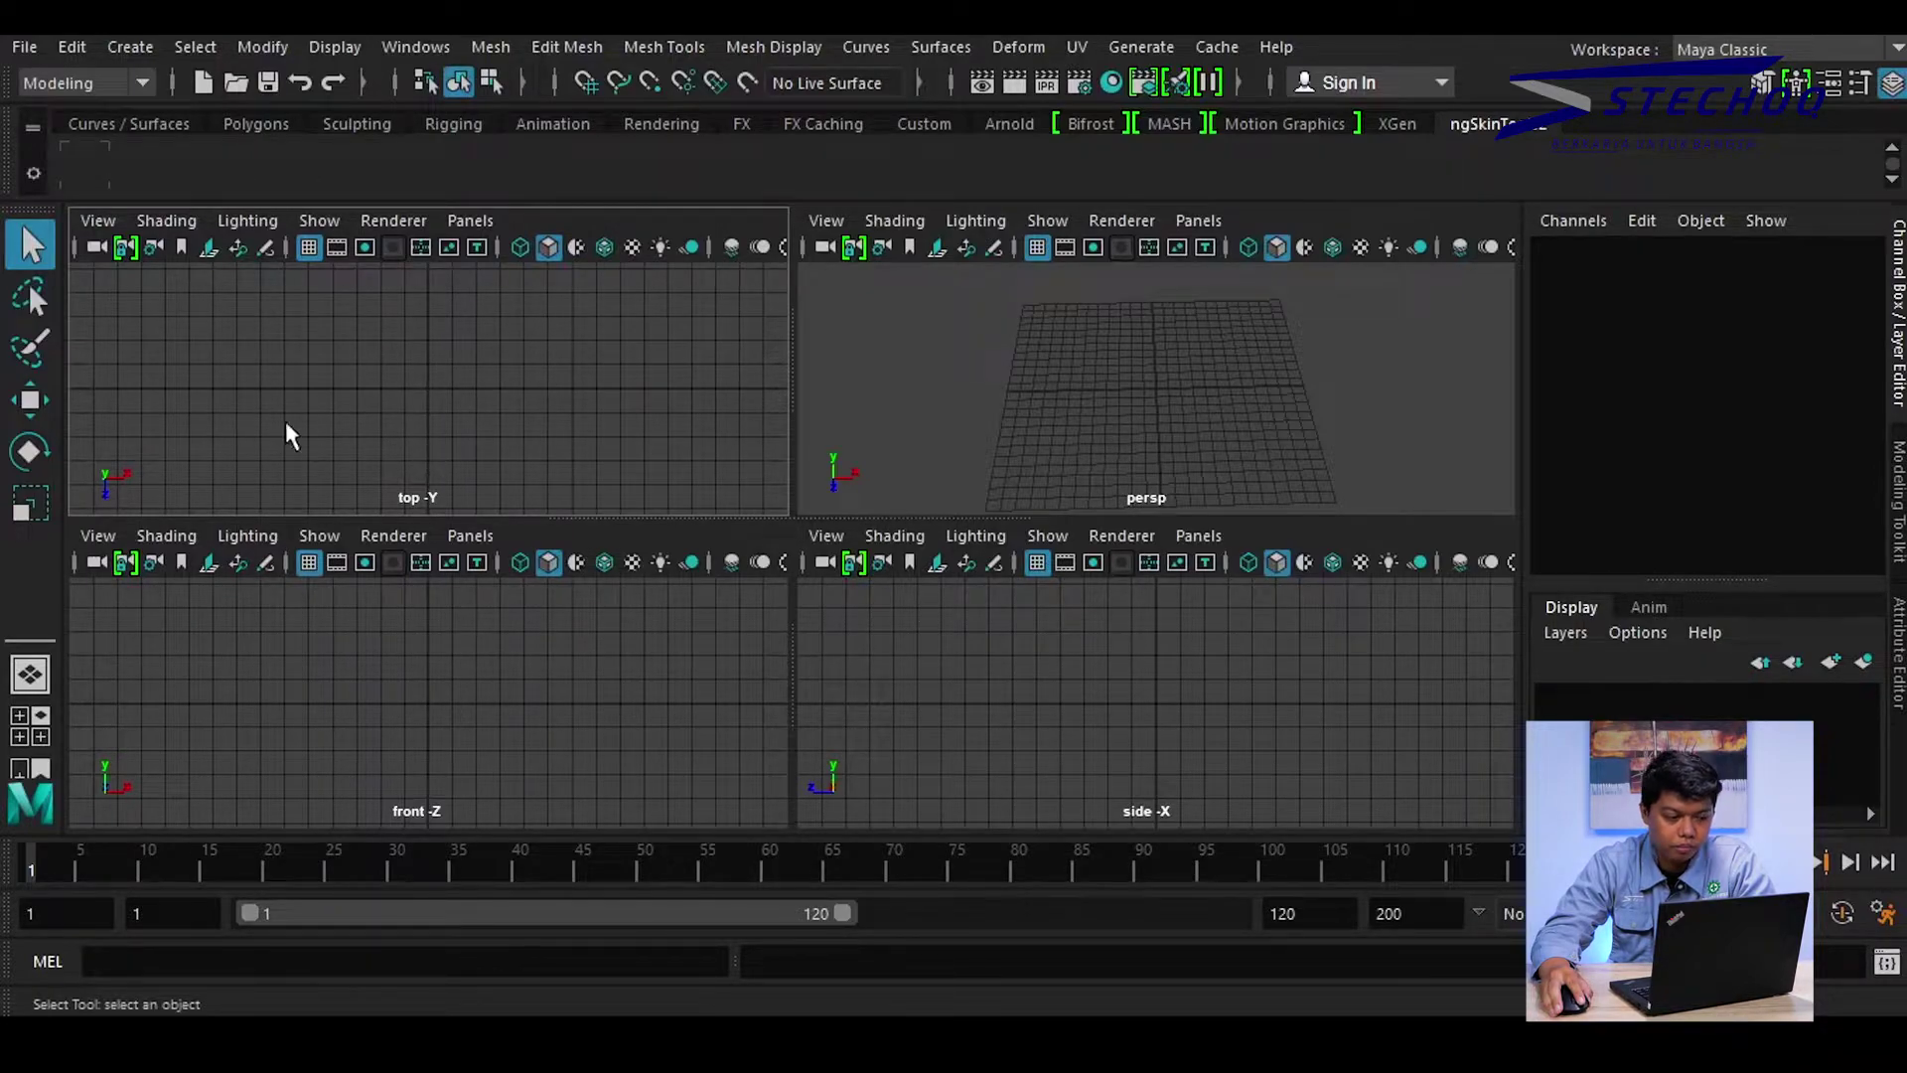
# Open the top view's View > Image Plane > Import Image file dialog
pyautogui.click(109, 222)
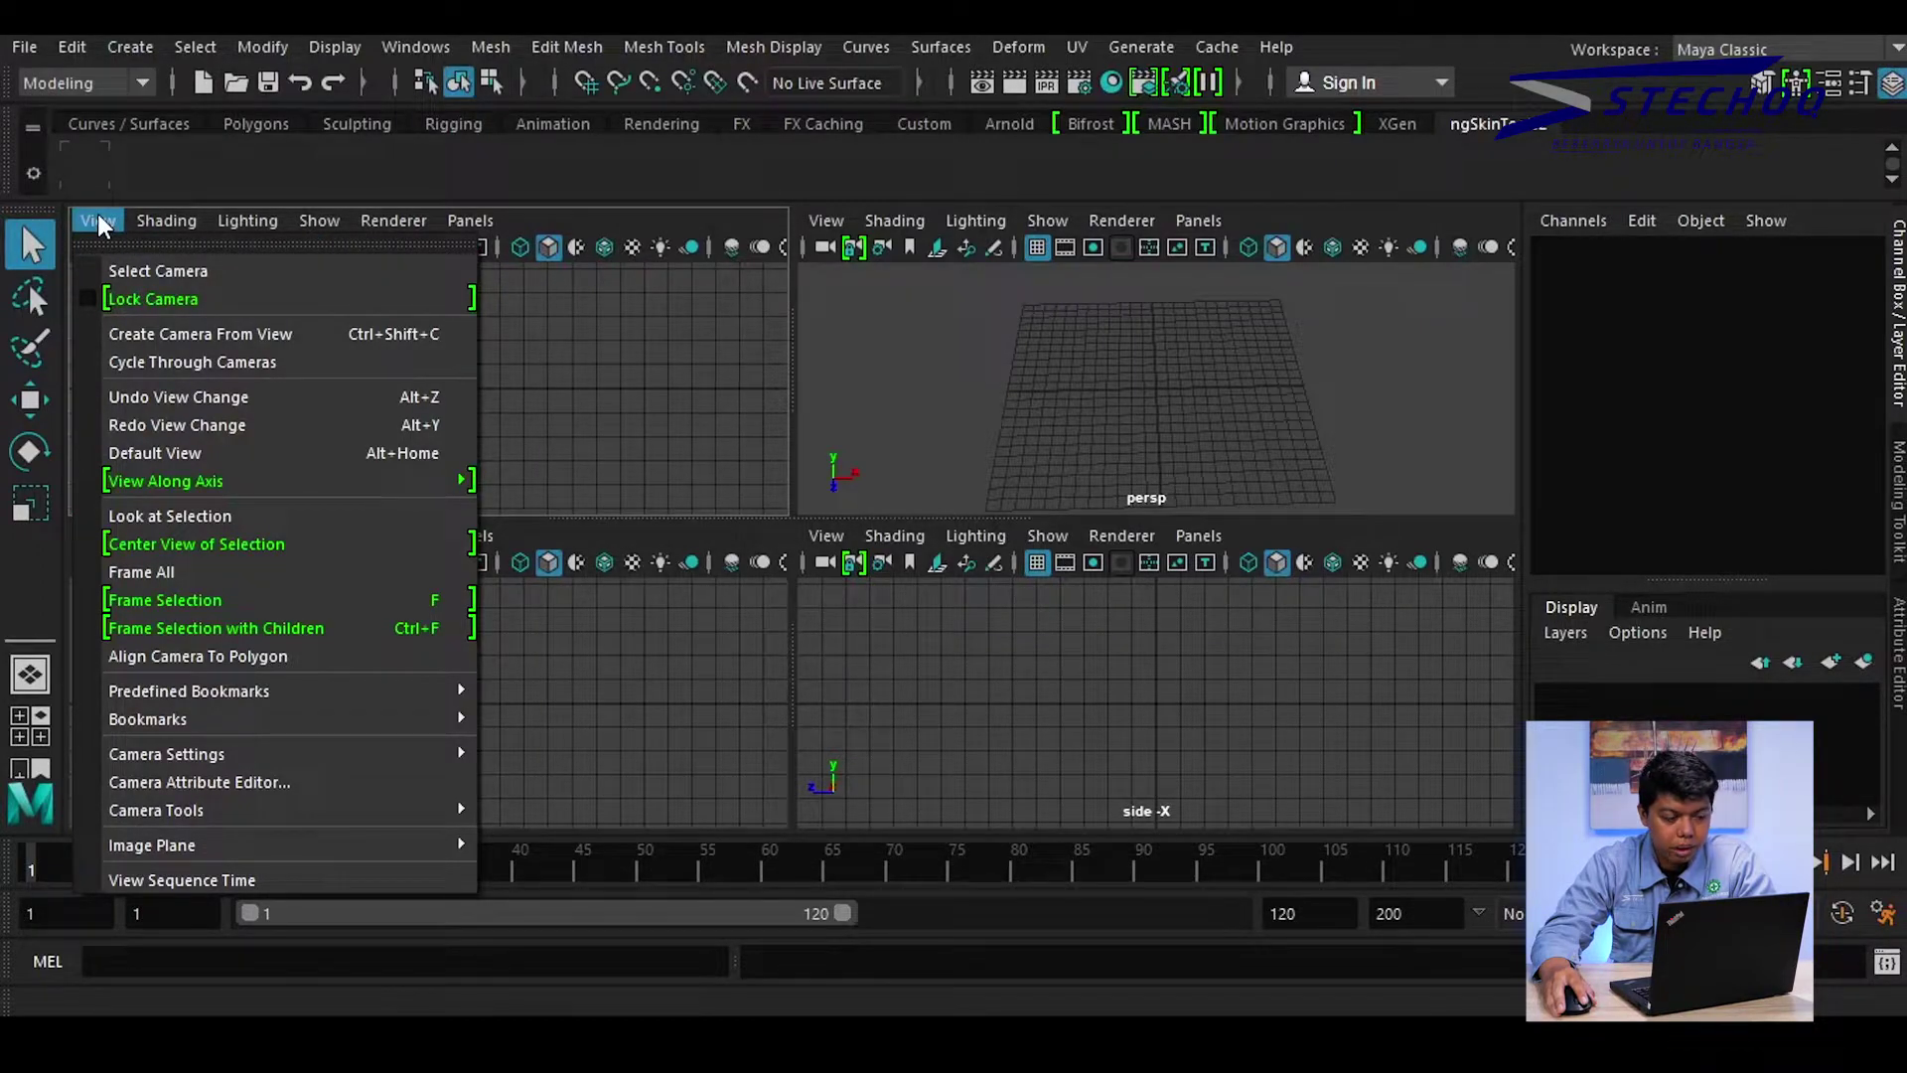
pyautogui.moveTo(152, 844)
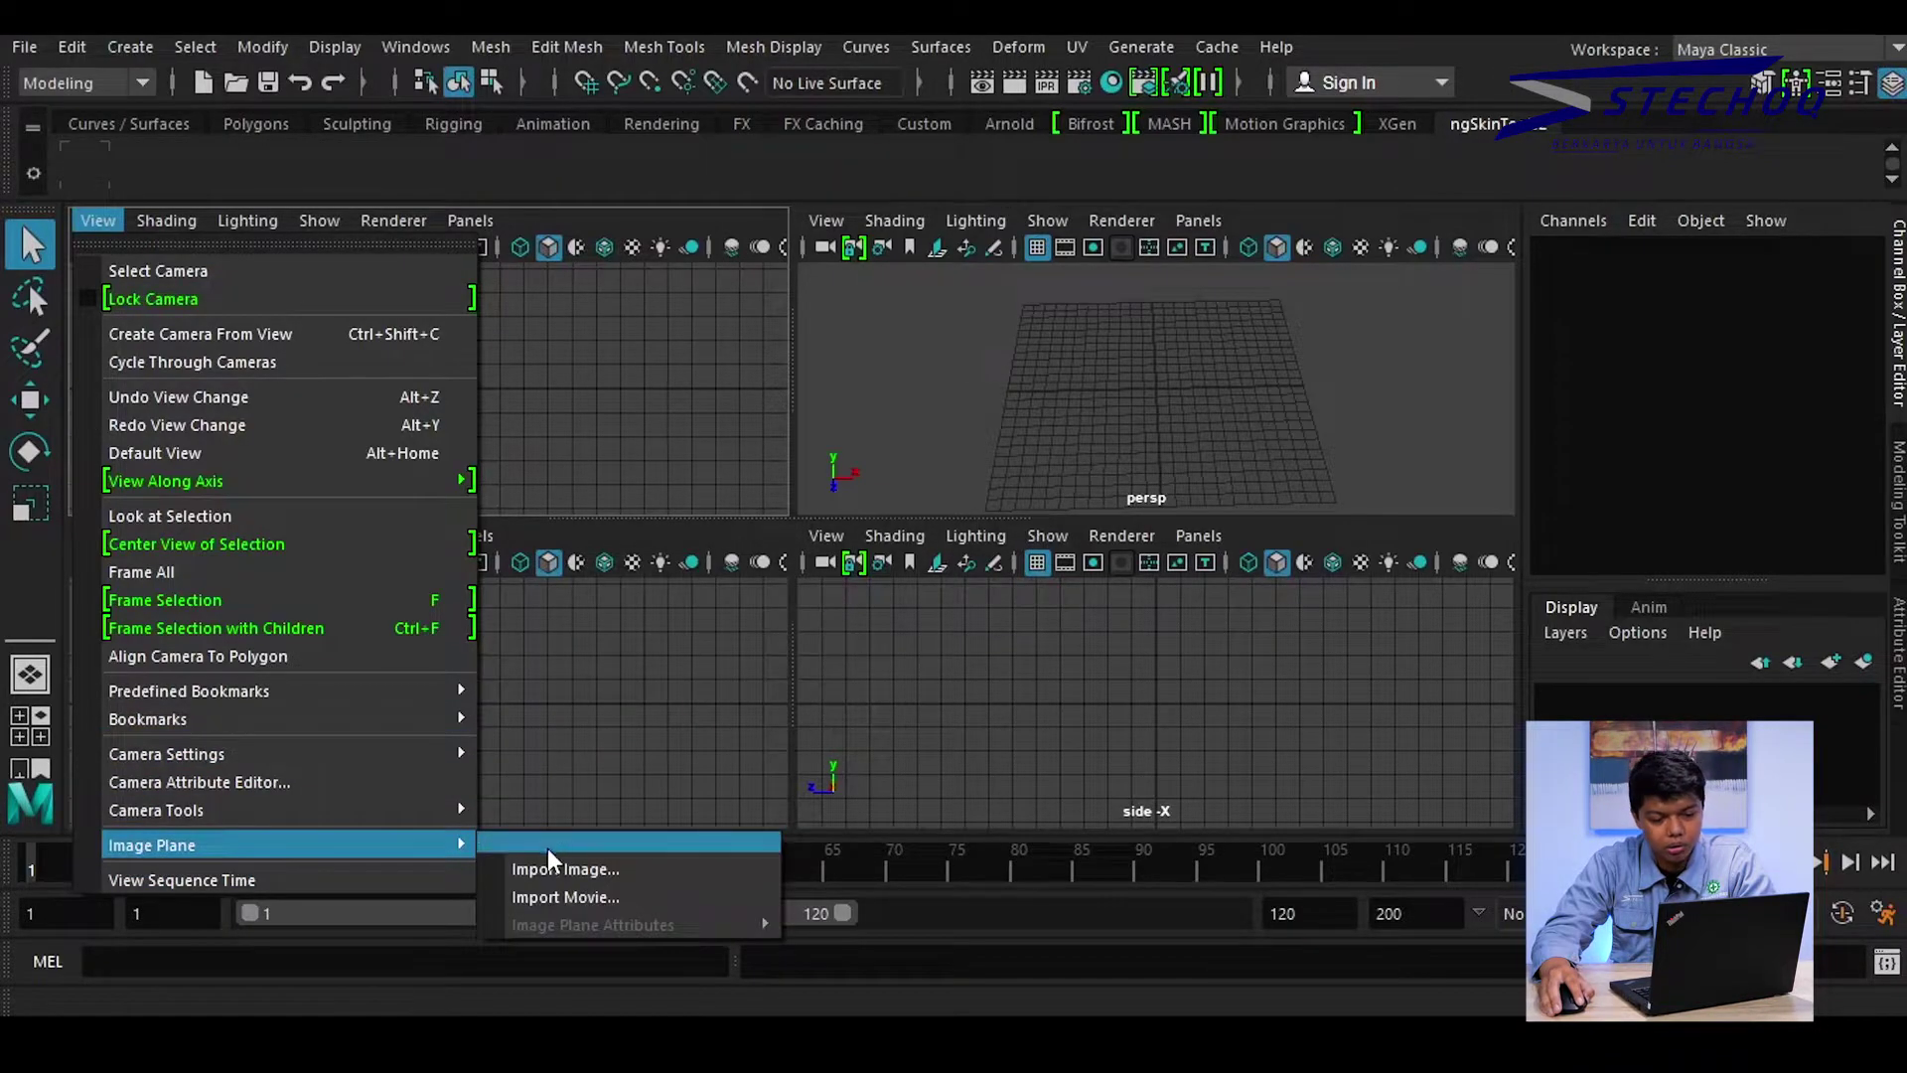
pyautogui.click(559, 879)
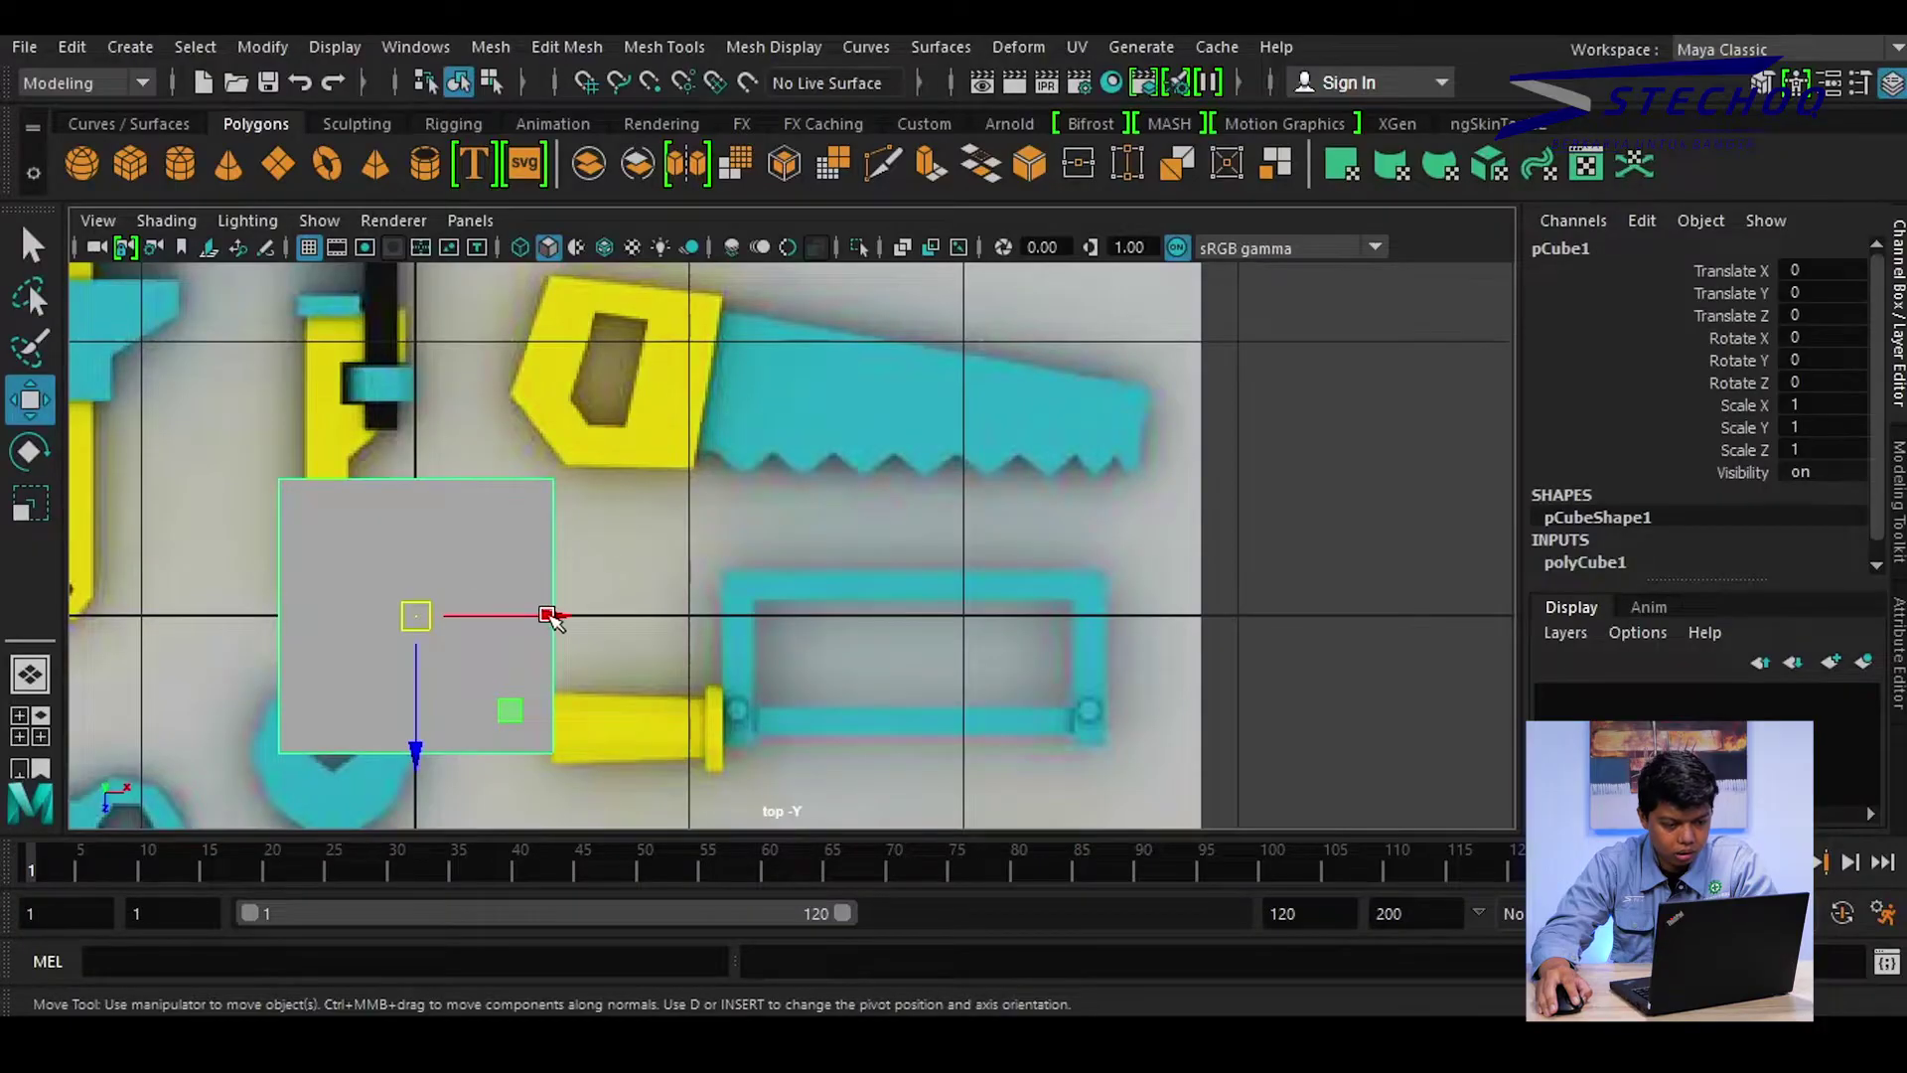
# Move the cube to X 0.848, Z -0.72 over the yellow handle and frame it
pyautogui.moveTo(549, 617); pyautogui.dragTo(782, 617)
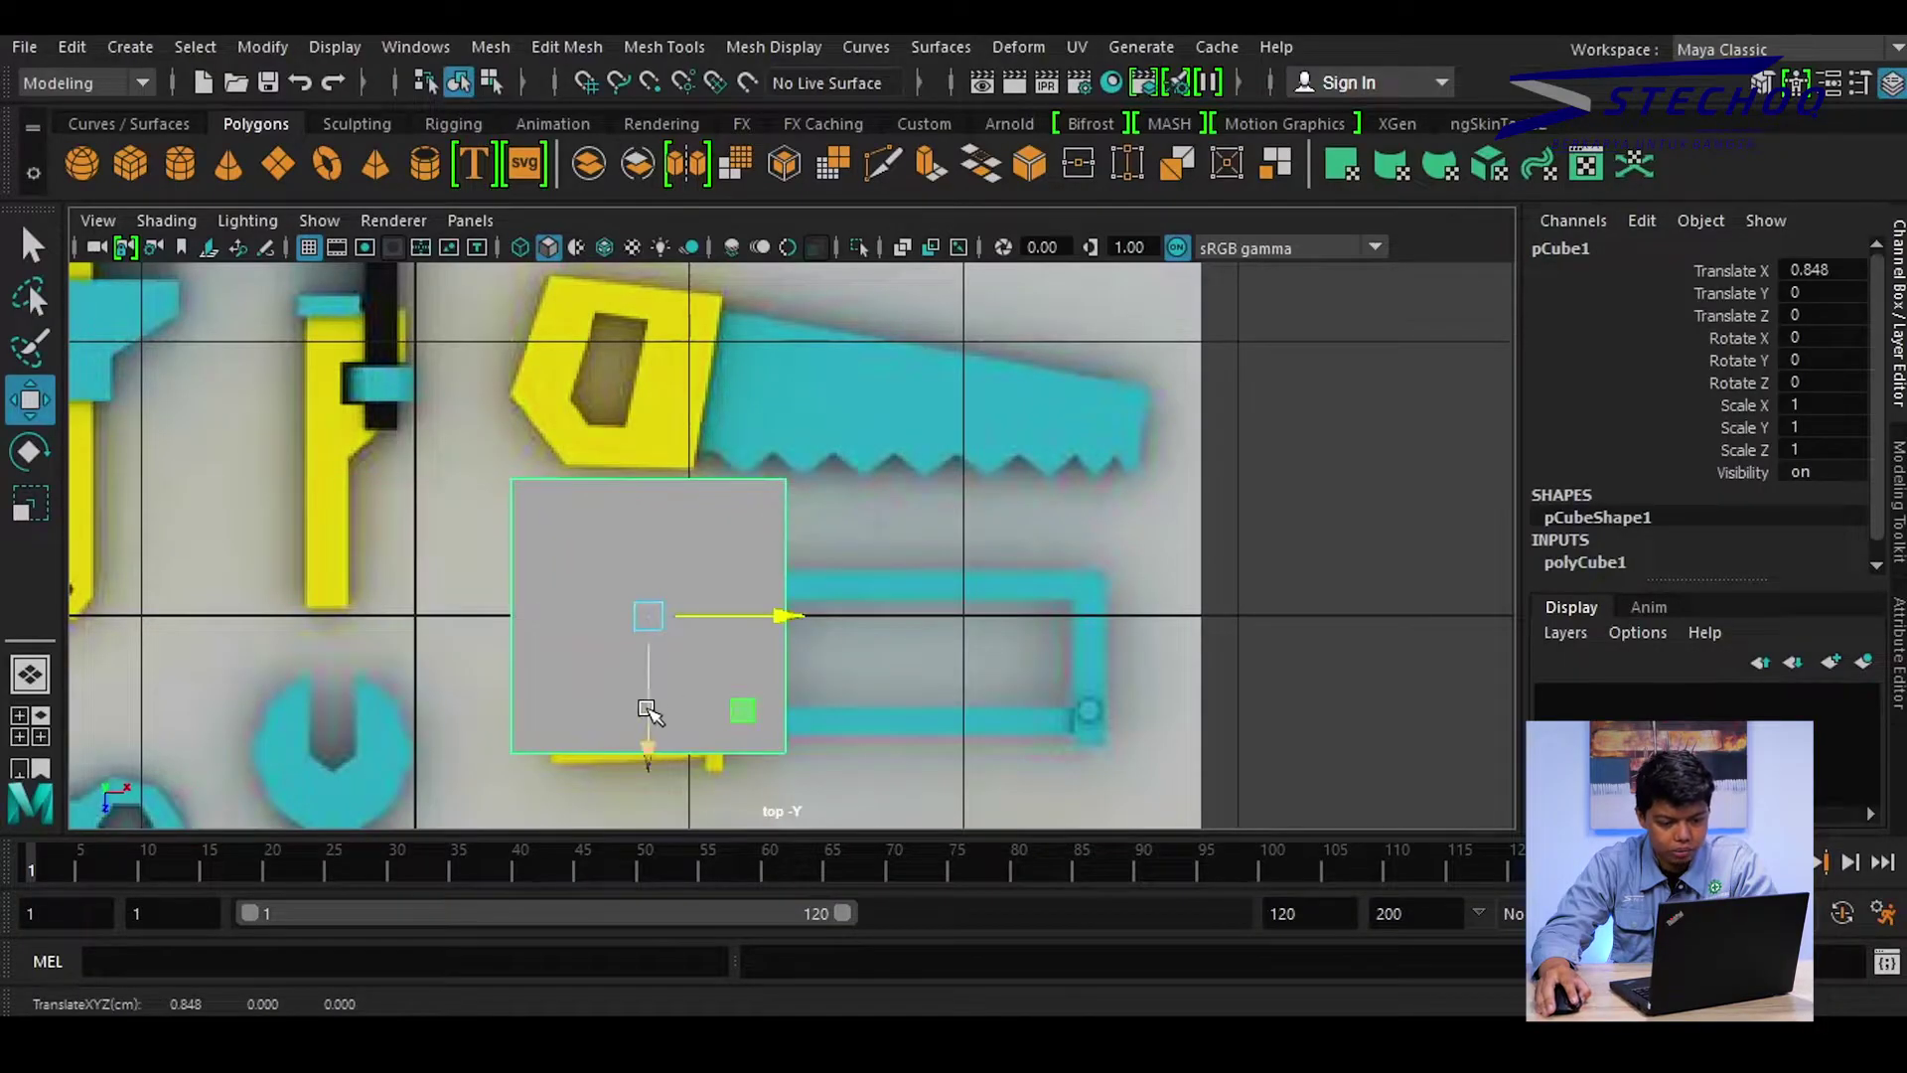
pyautogui.moveTo(646, 715)
pyautogui.mouseDown()
pyautogui.moveTo(639, 596)
pyautogui.moveTo(675, 507)
pyautogui.mouseUp()
pyautogui.scroll(2, 675, 506)
pyautogui.scroll(1, 651, 519)
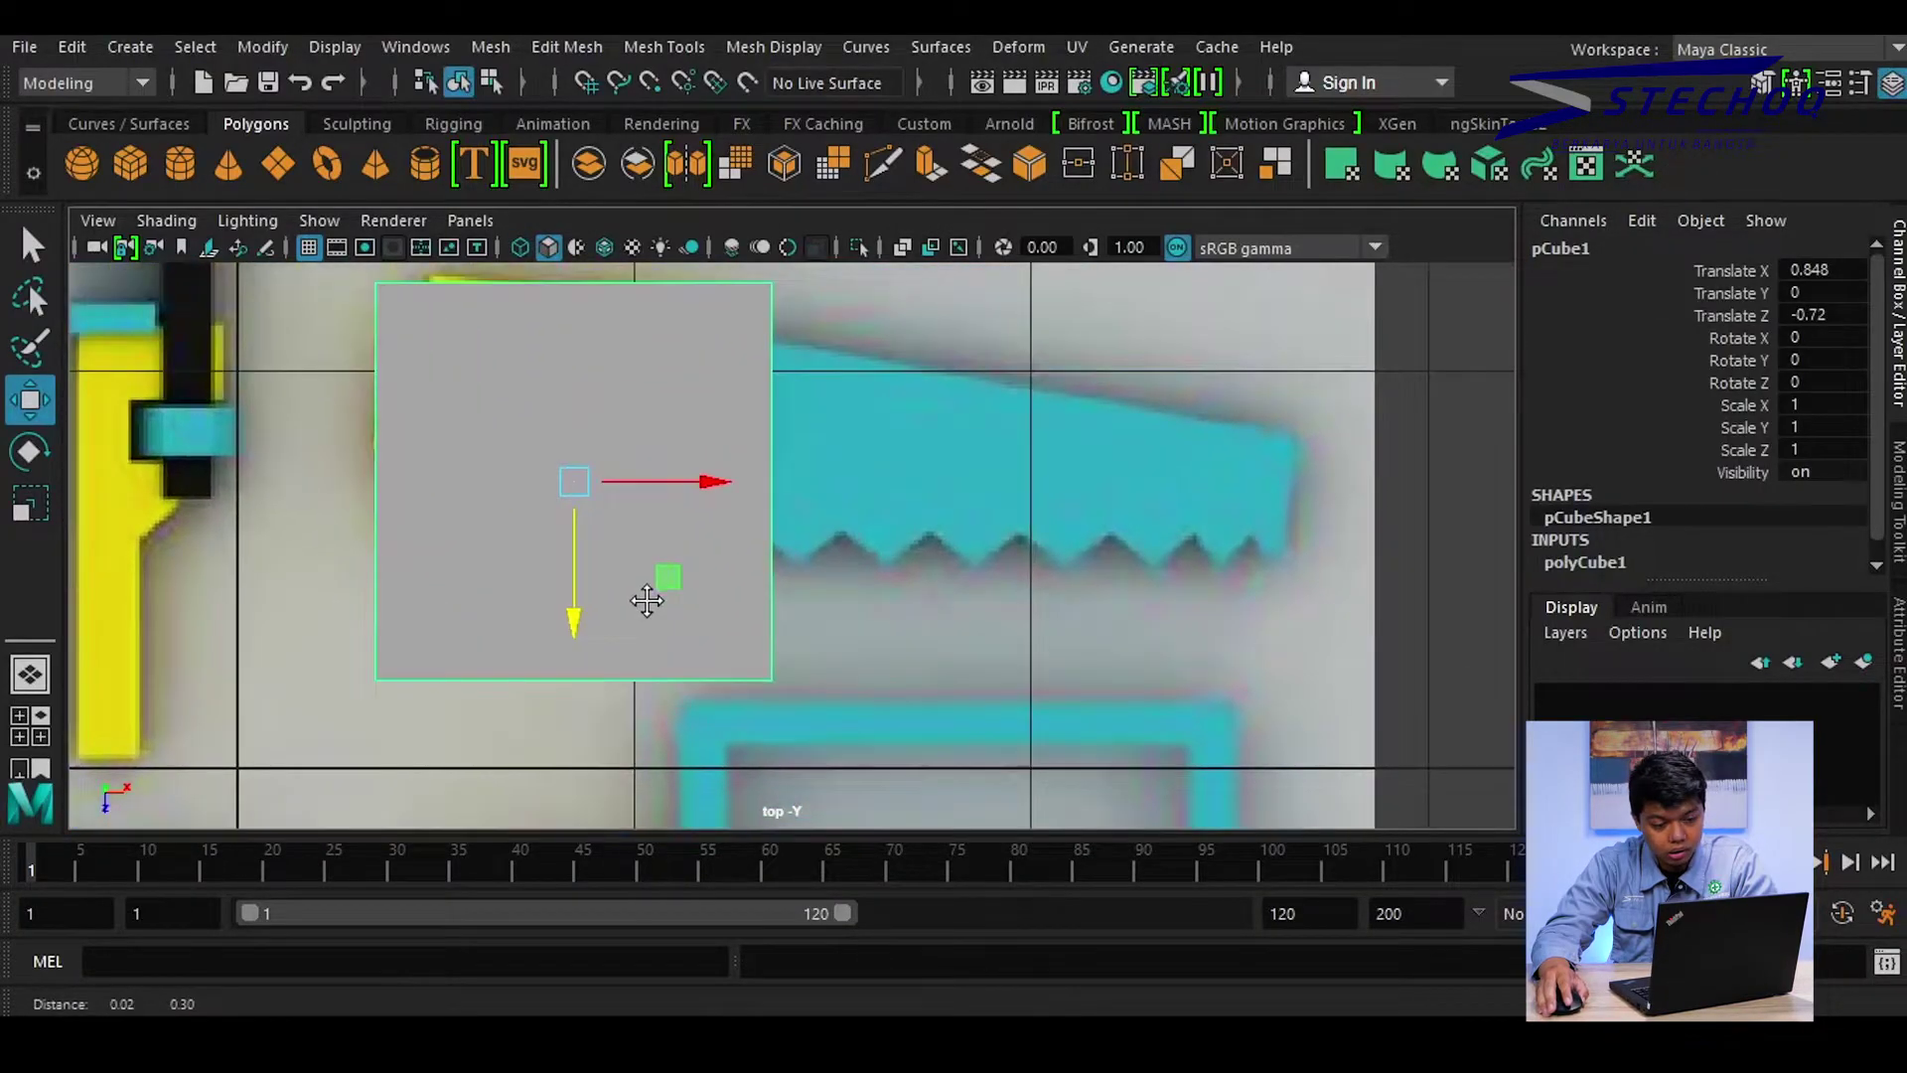
pyautogui.scroll(1, 603, 487)
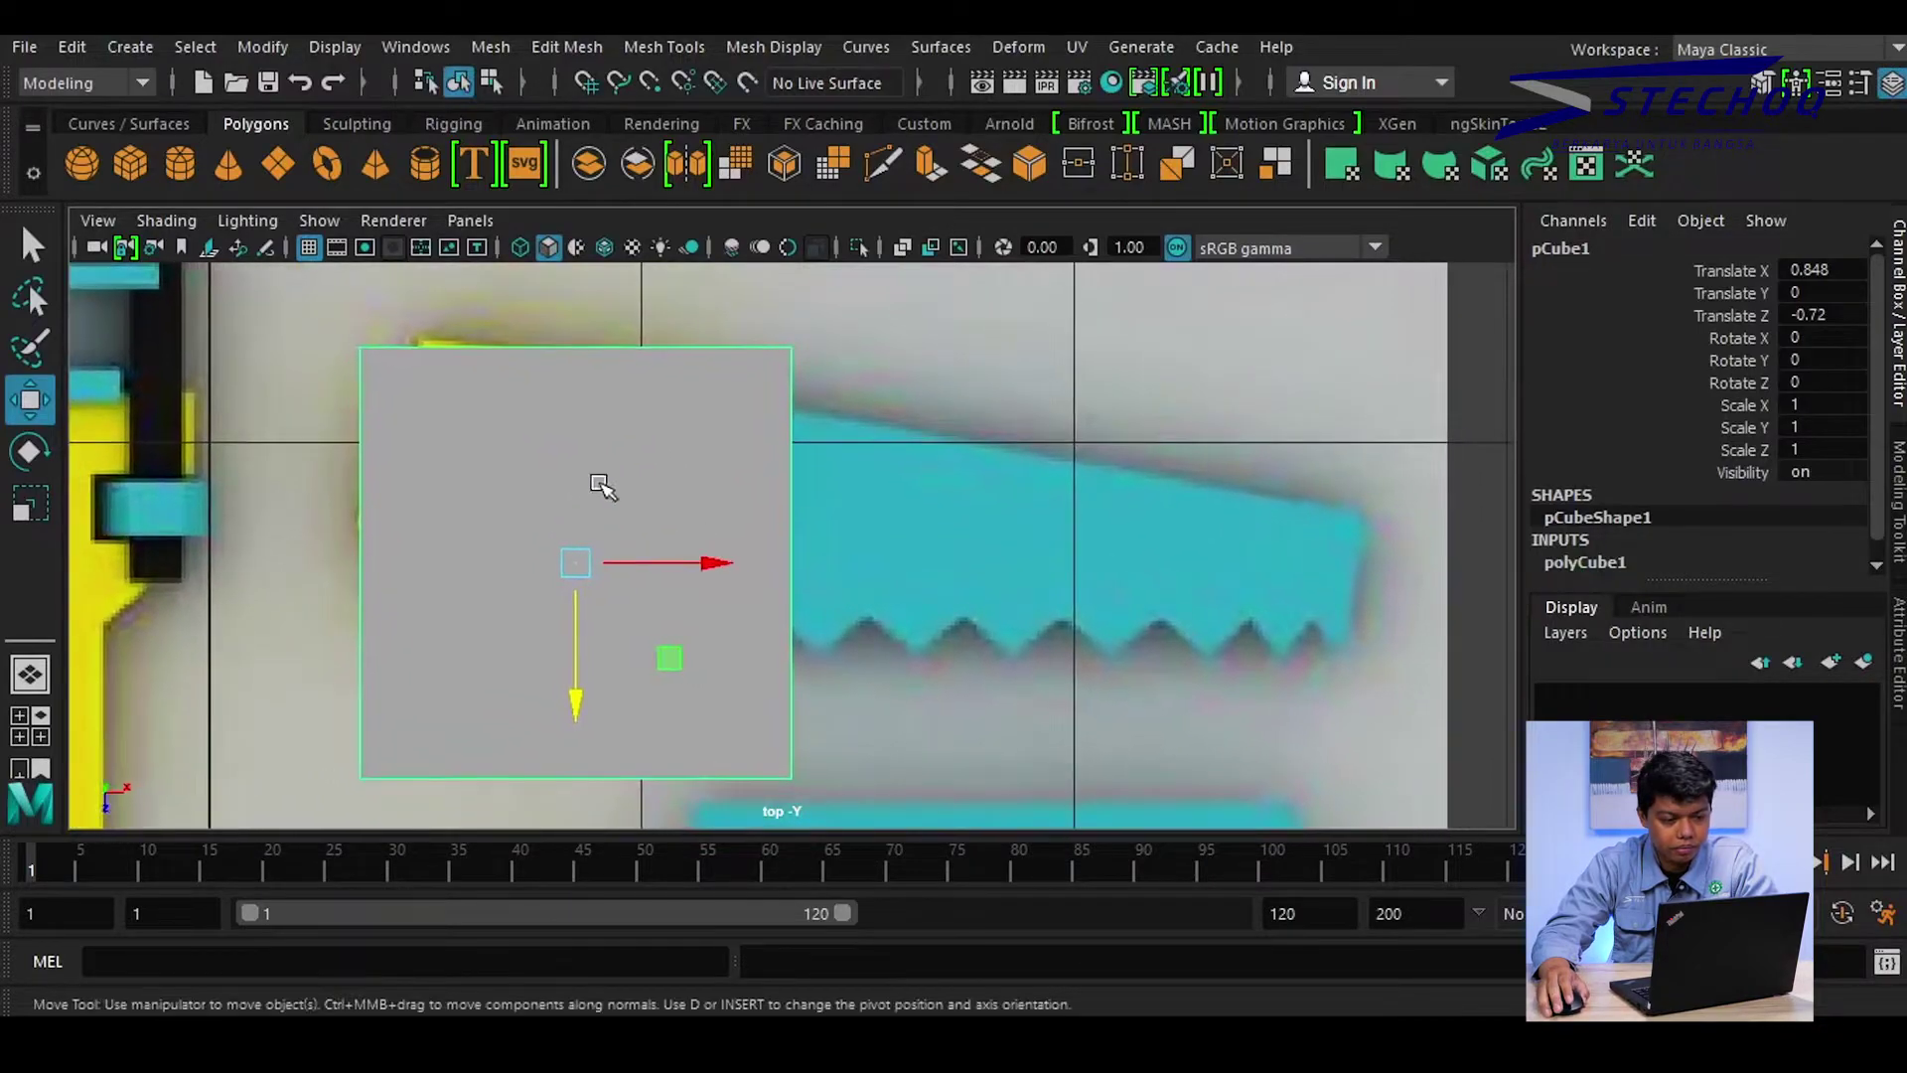
pyautogui.keyDown('alt'); pyautogui.moveTo(801, 365); pyautogui.dragTo(907, 358, button='middle'); pyautogui.keyUp('alt')
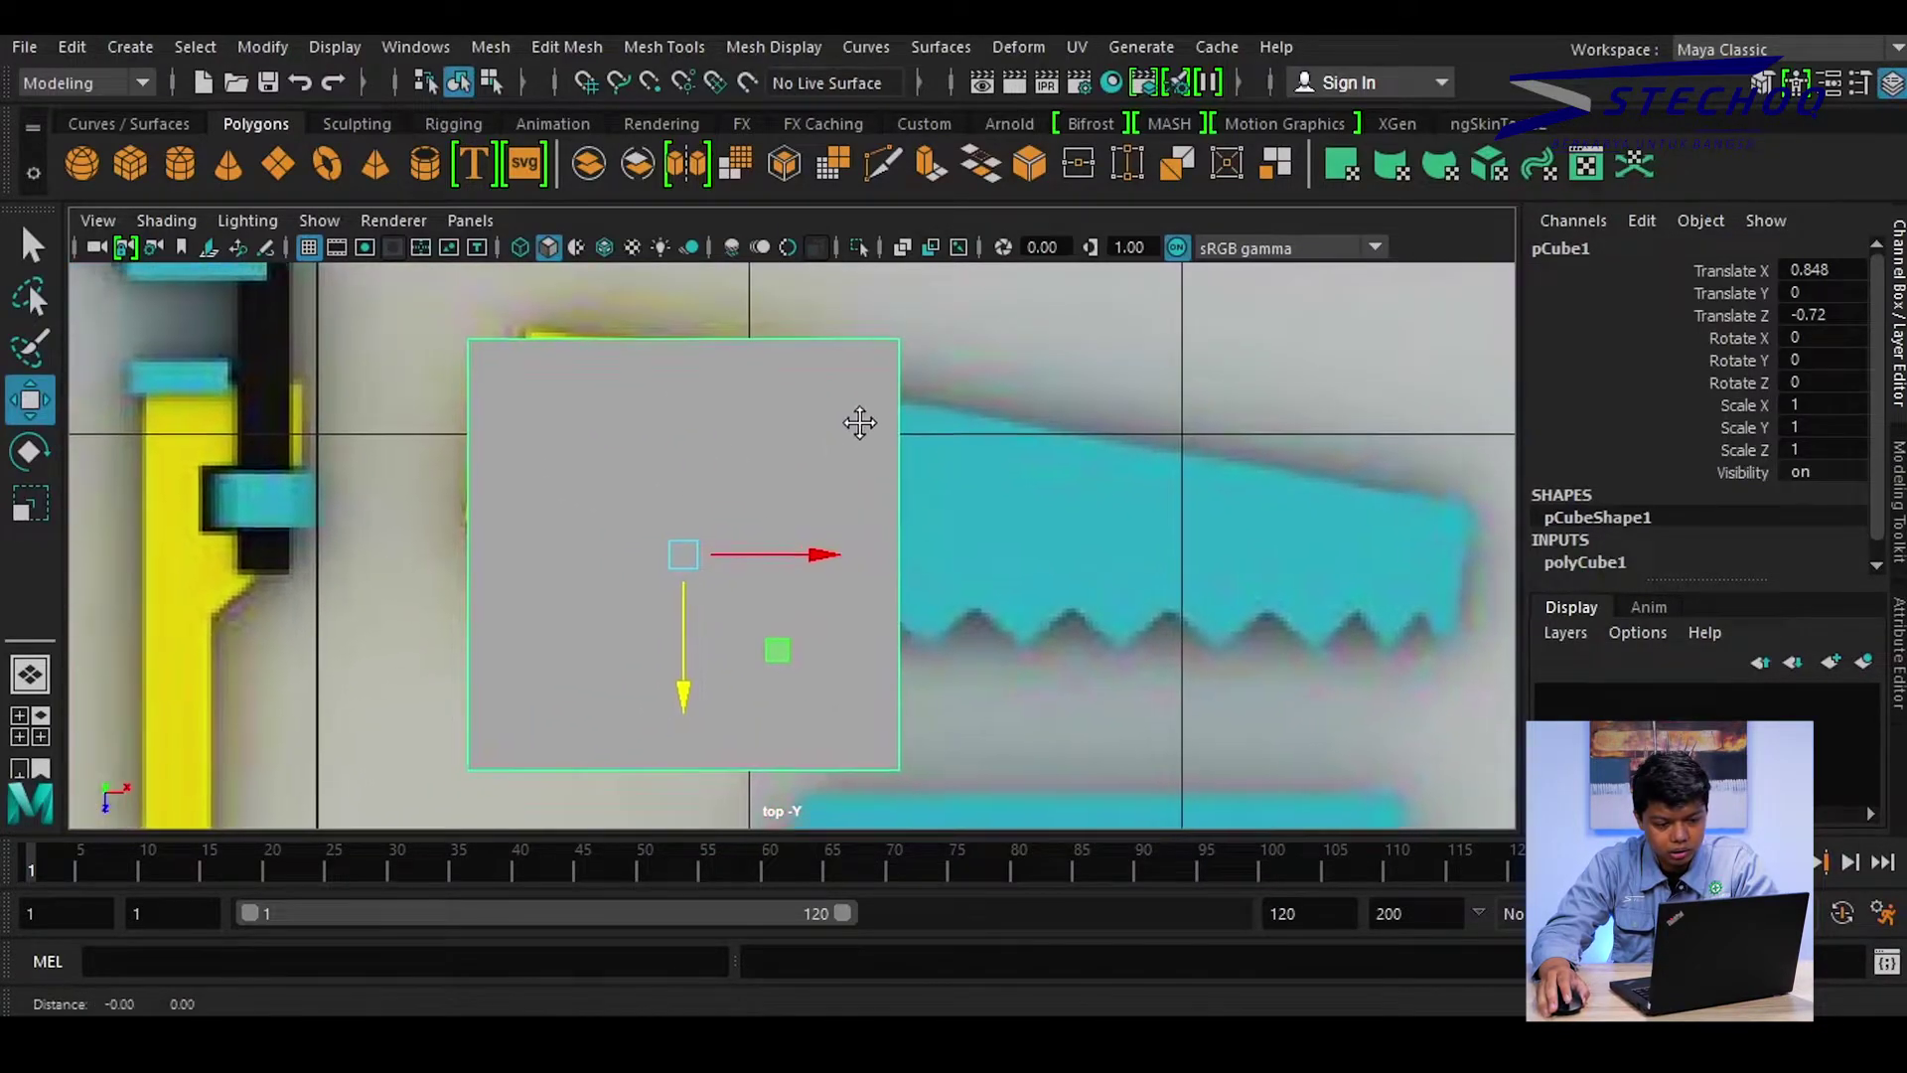
pyautogui.keyDown('alt'); pyautogui.moveTo(860, 421); pyautogui.dragTo(899, 424, button='middle'); pyautogui.keyUp('alt')
pyautogui.scroll(-1, 1686, 483)
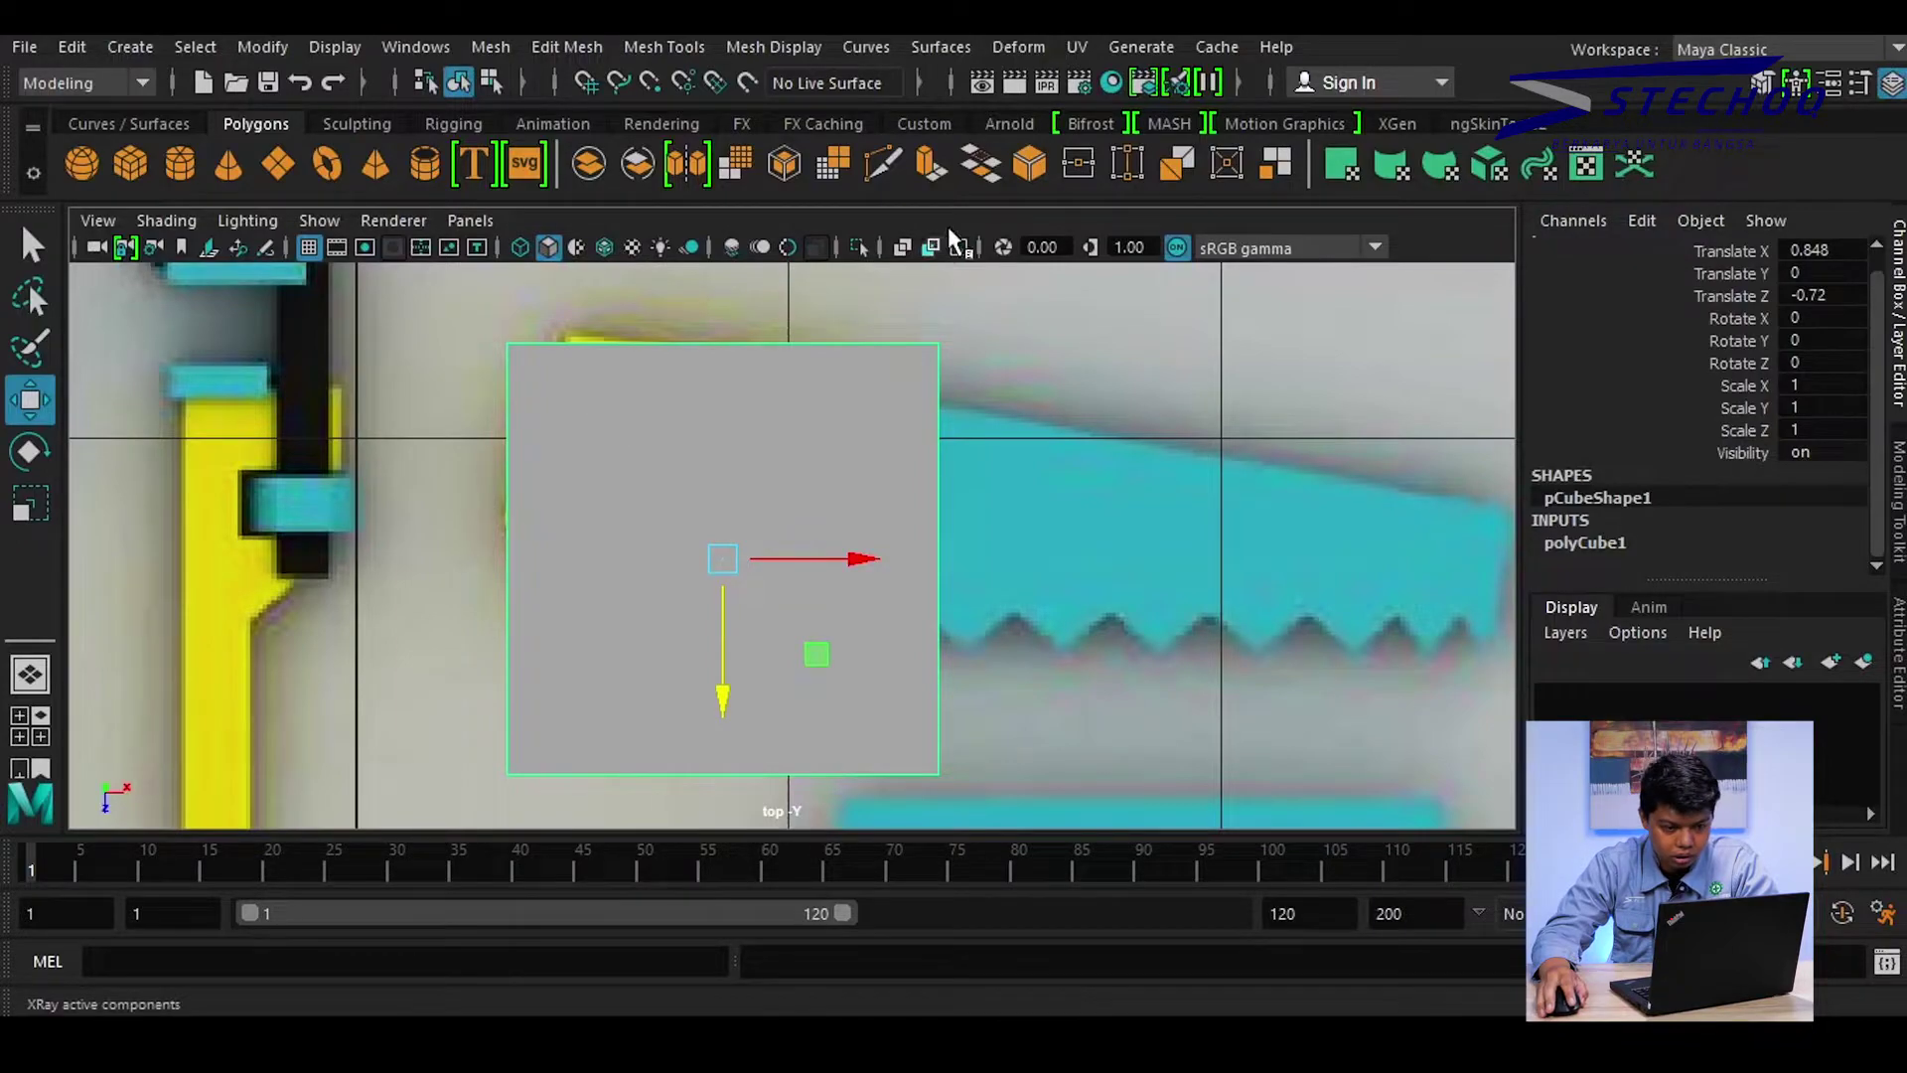
# Turn on X-Ray and drag the cube's corner vertices onto the yellow handle's outline
pyautogui.click(902, 247)
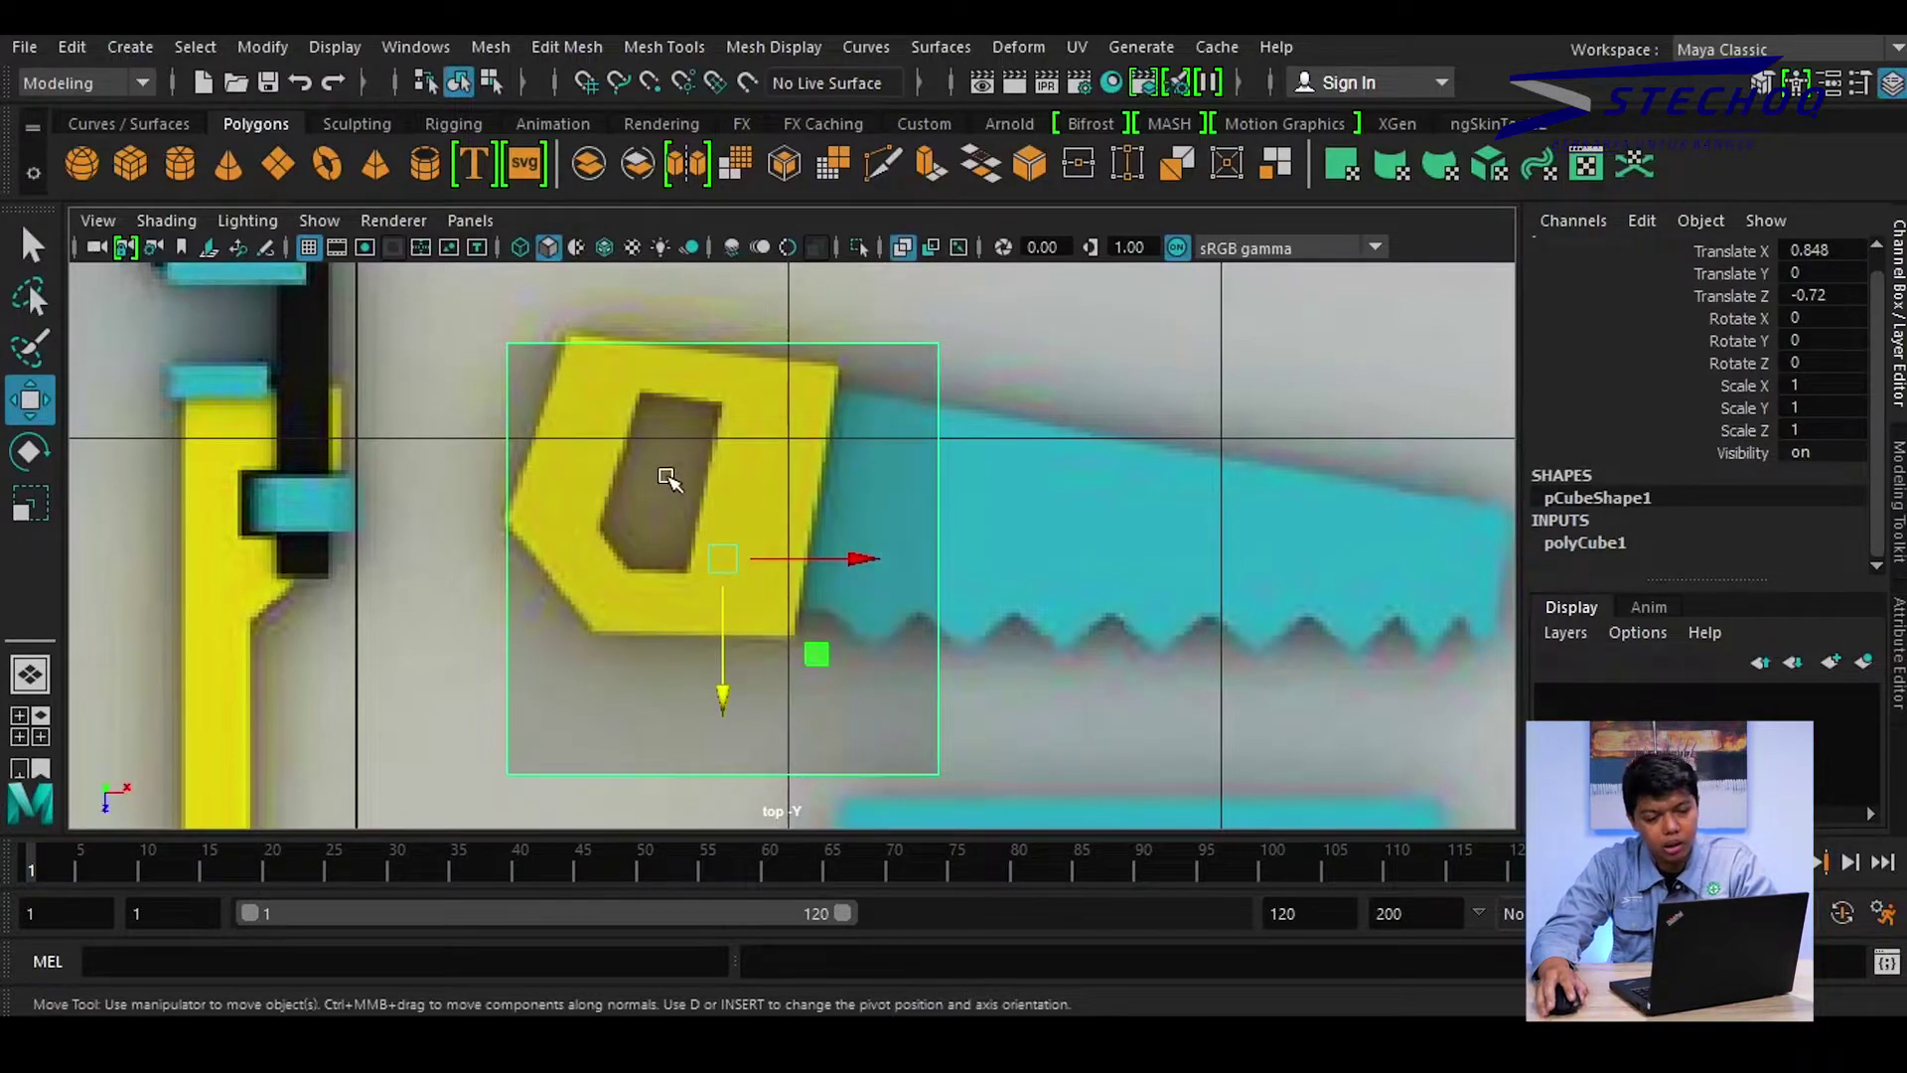
pyautogui.moveTo(644, 343); pyautogui.dragTo(450, 343, button='right')
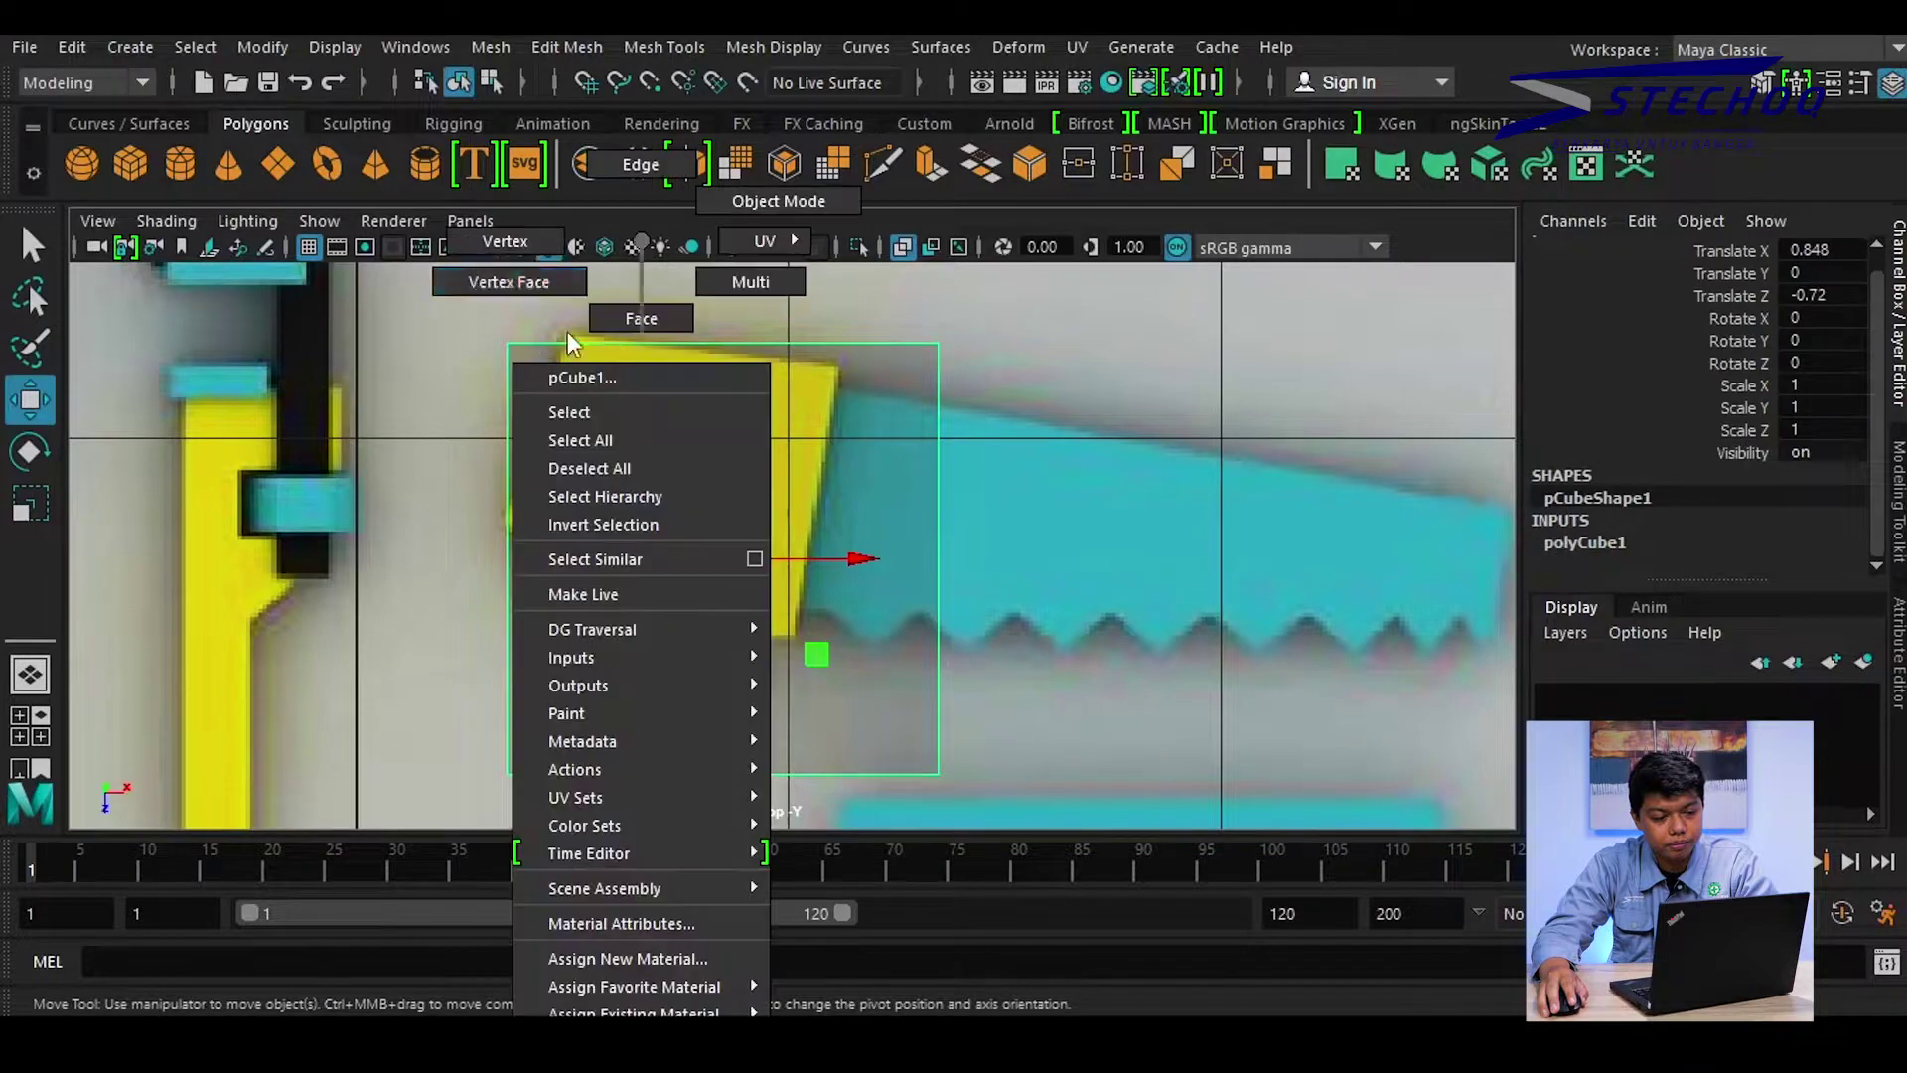
pyautogui.moveTo(533, 419); pyautogui.dragTo(574, 439)
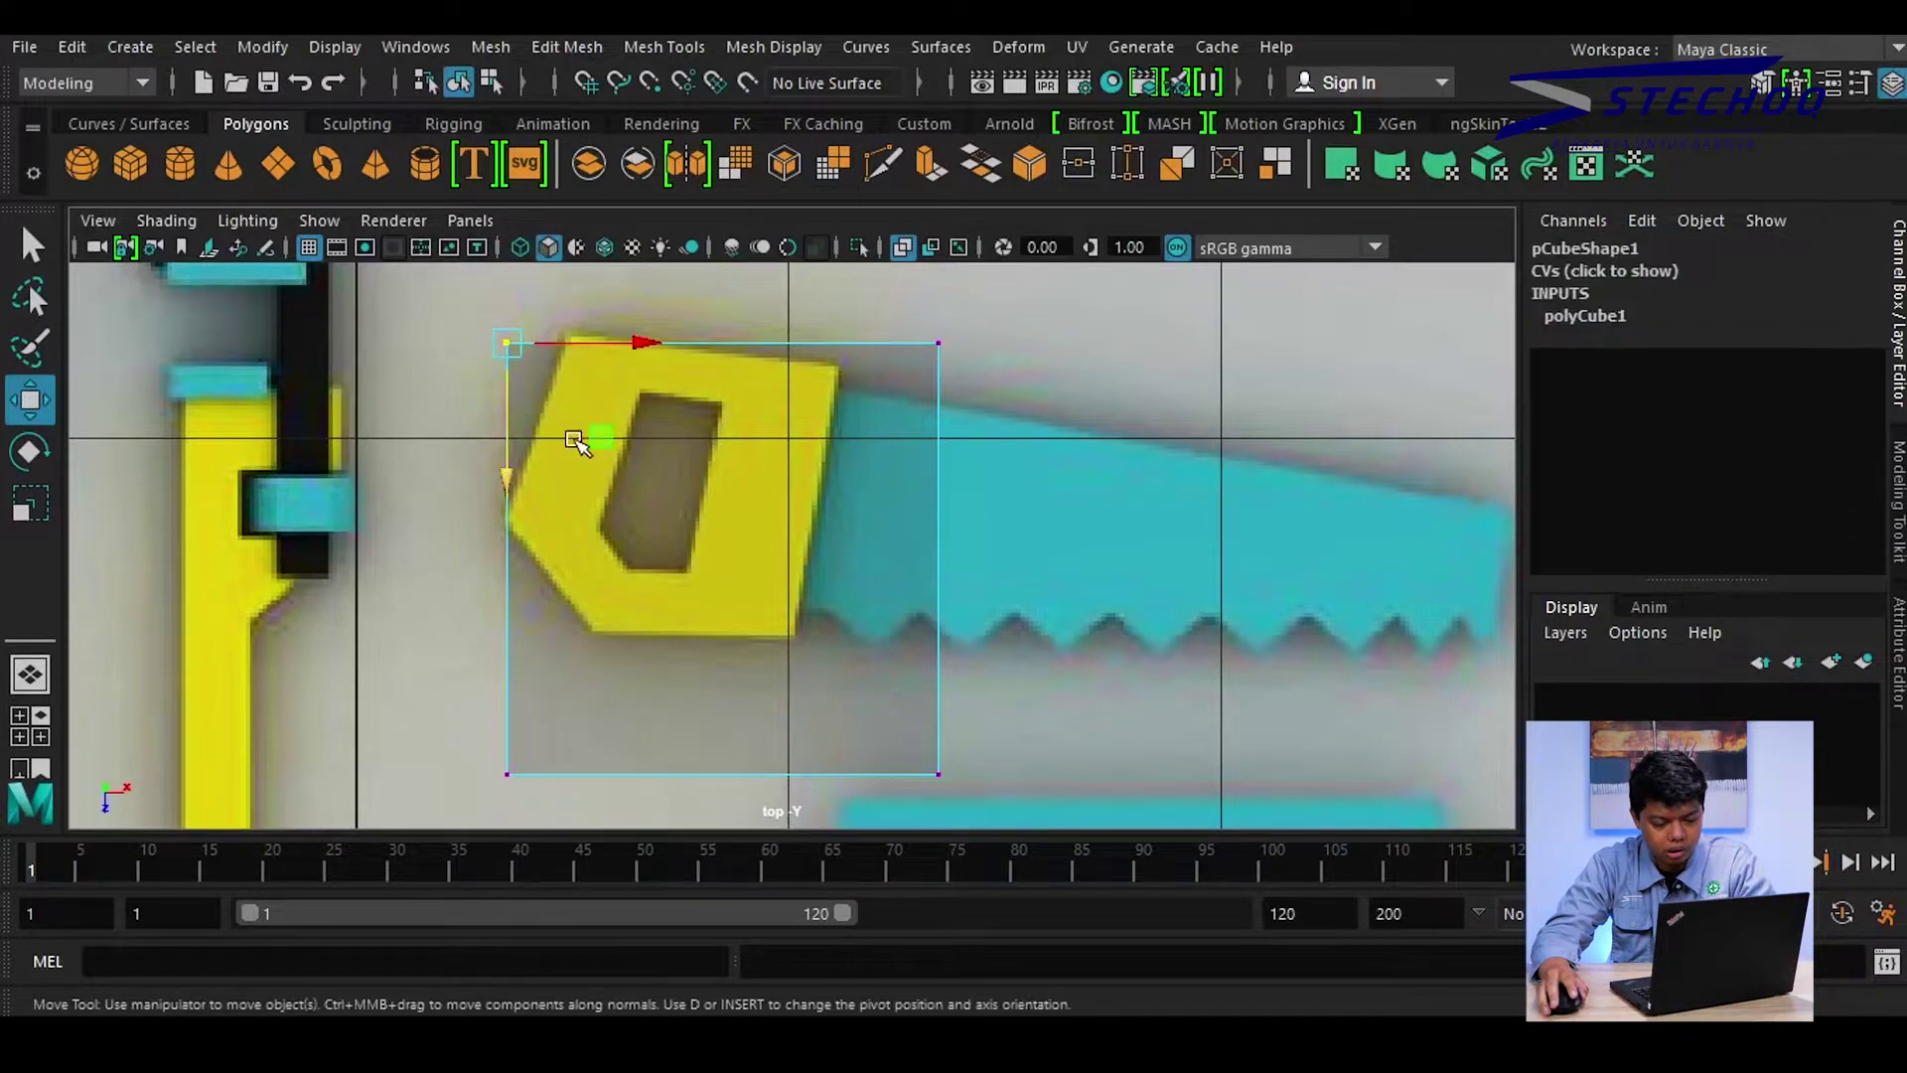
pyautogui.moveTo(494, 347); pyautogui.dragTo(557, 340)
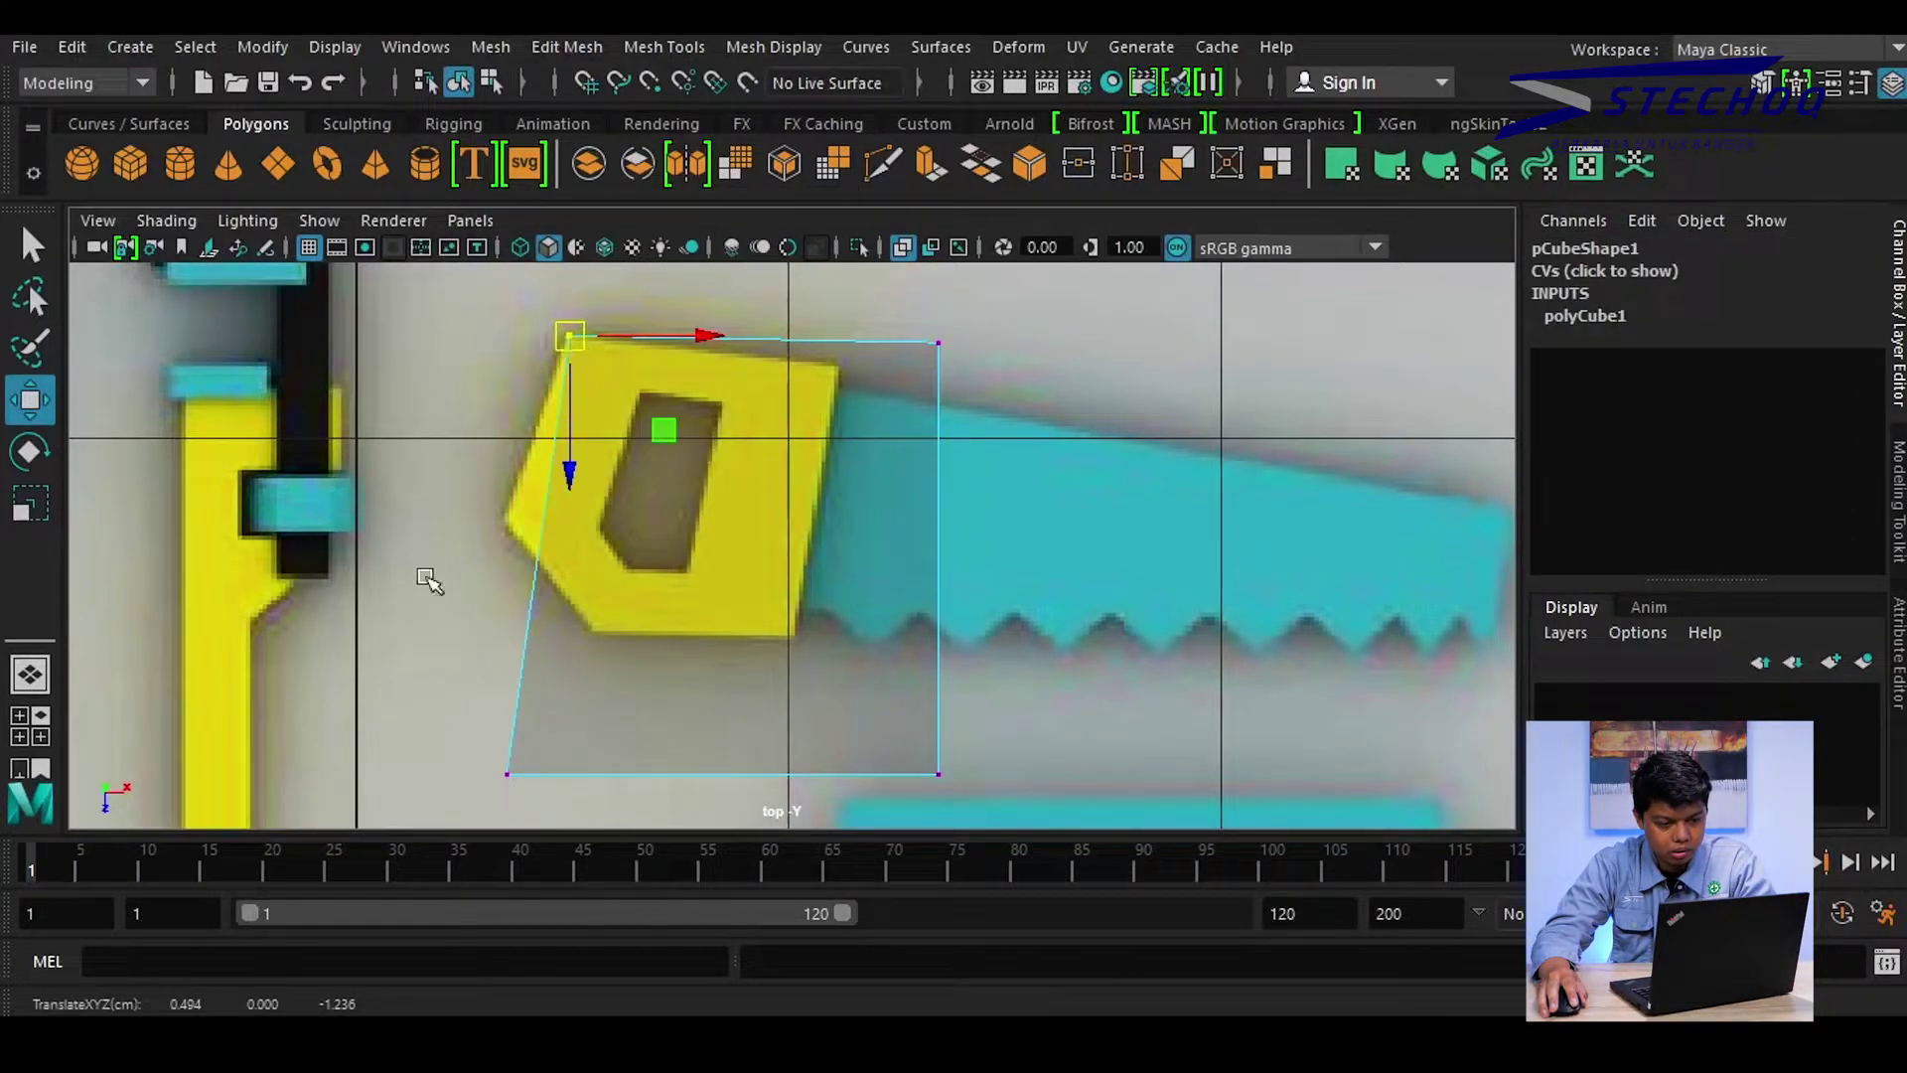
pyautogui.click(529, 800)
pyautogui.moveTo(529, 801); pyautogui.dragTo(512, 534)
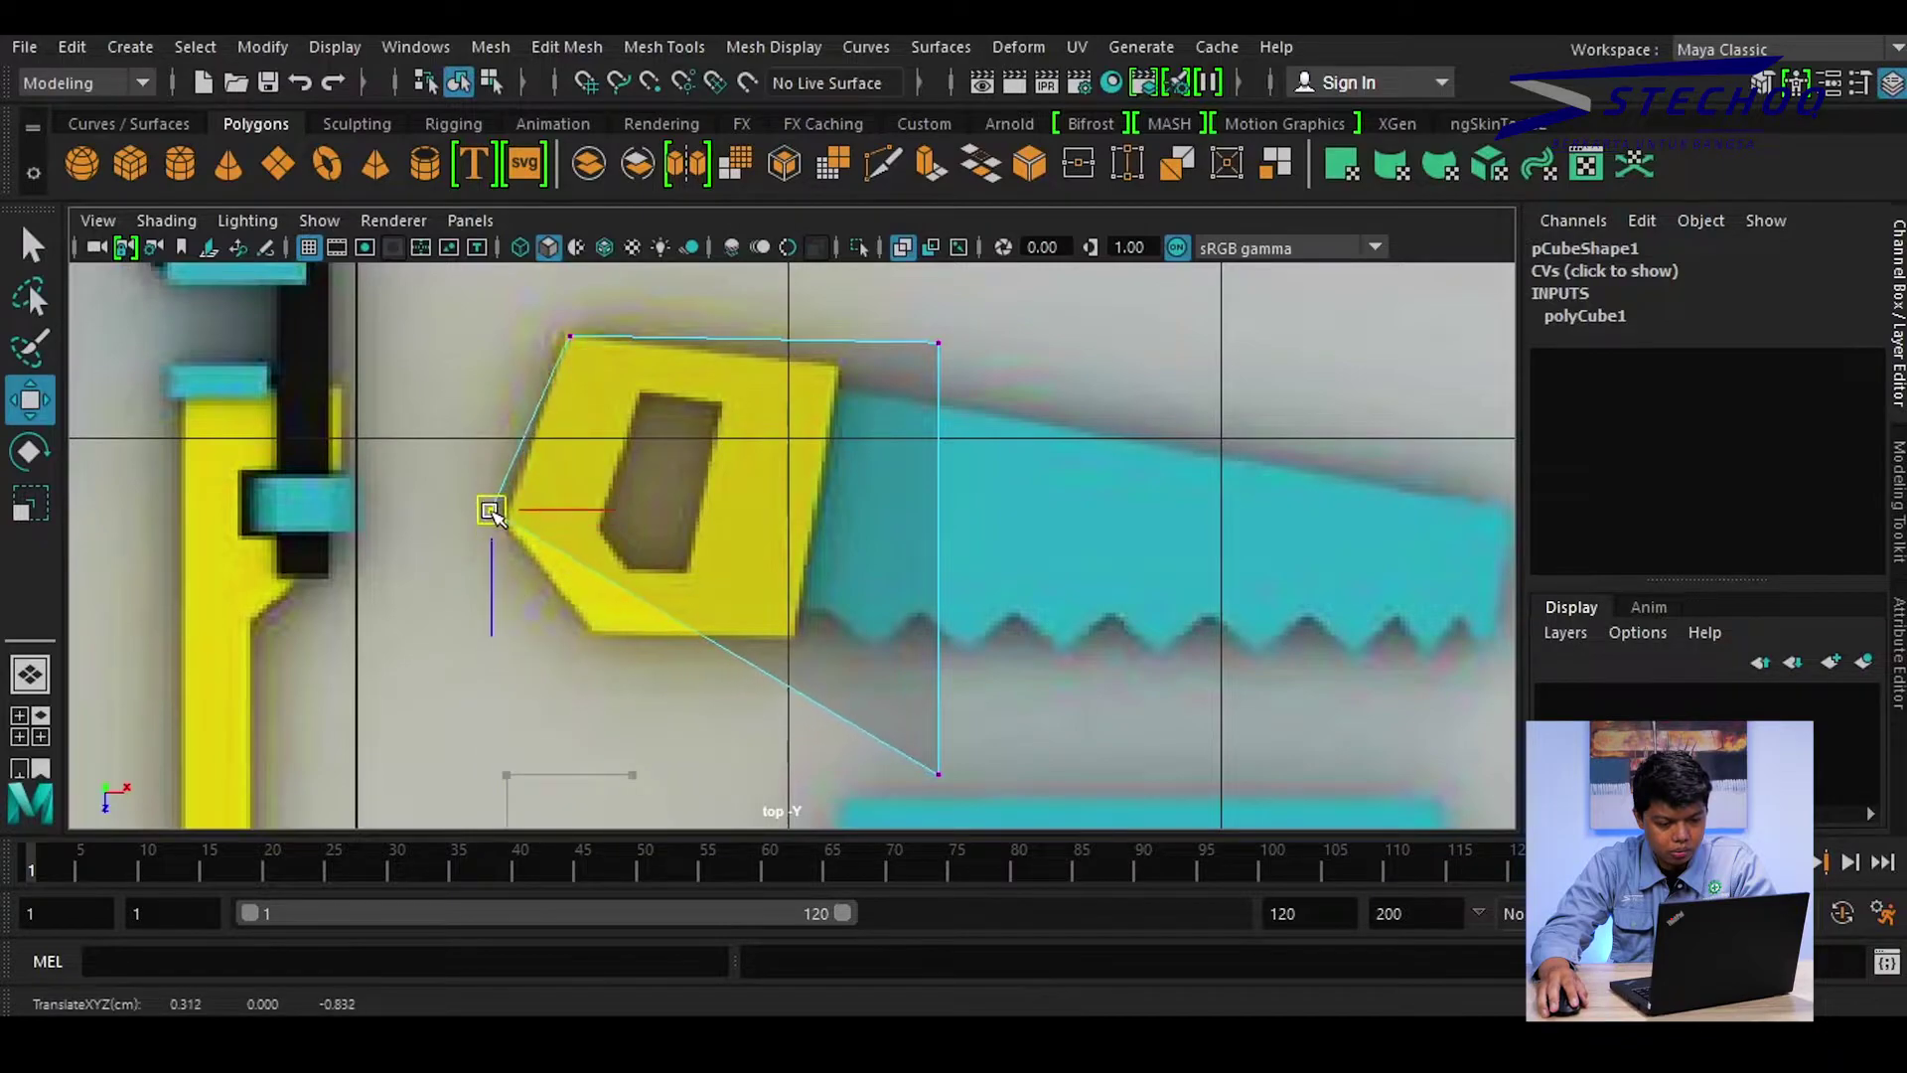
pyautogui.moveTo(858, 643)
pyautogui.mouseDown()
pyautogui.moveTo(922, 794)
pyautogui.moveTo(791, 643)
pyautogui.mouseUp()
pyautogui.moveTo(899, 298); pyautogui.dragTo(1003, 413)
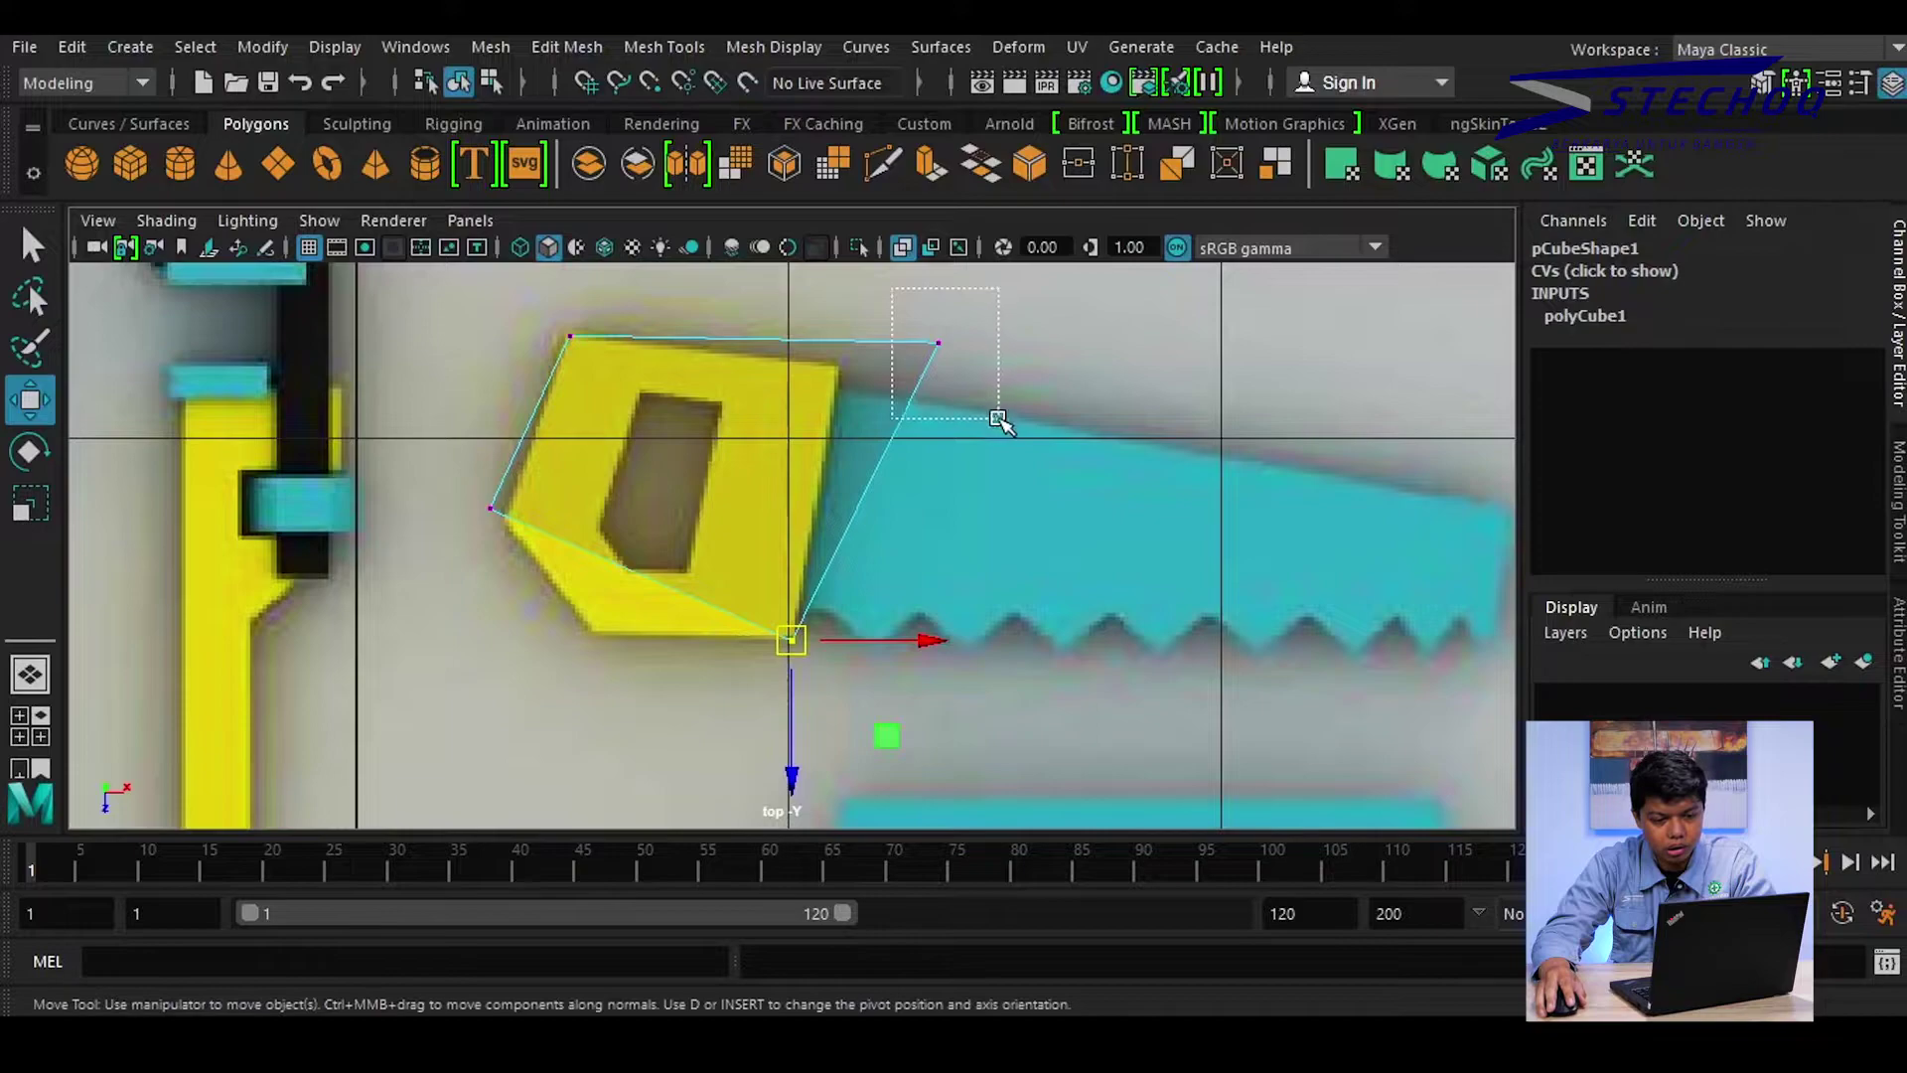
pyautogui.moveTo(867, 398); pyautogui.dragTo(758, 417)
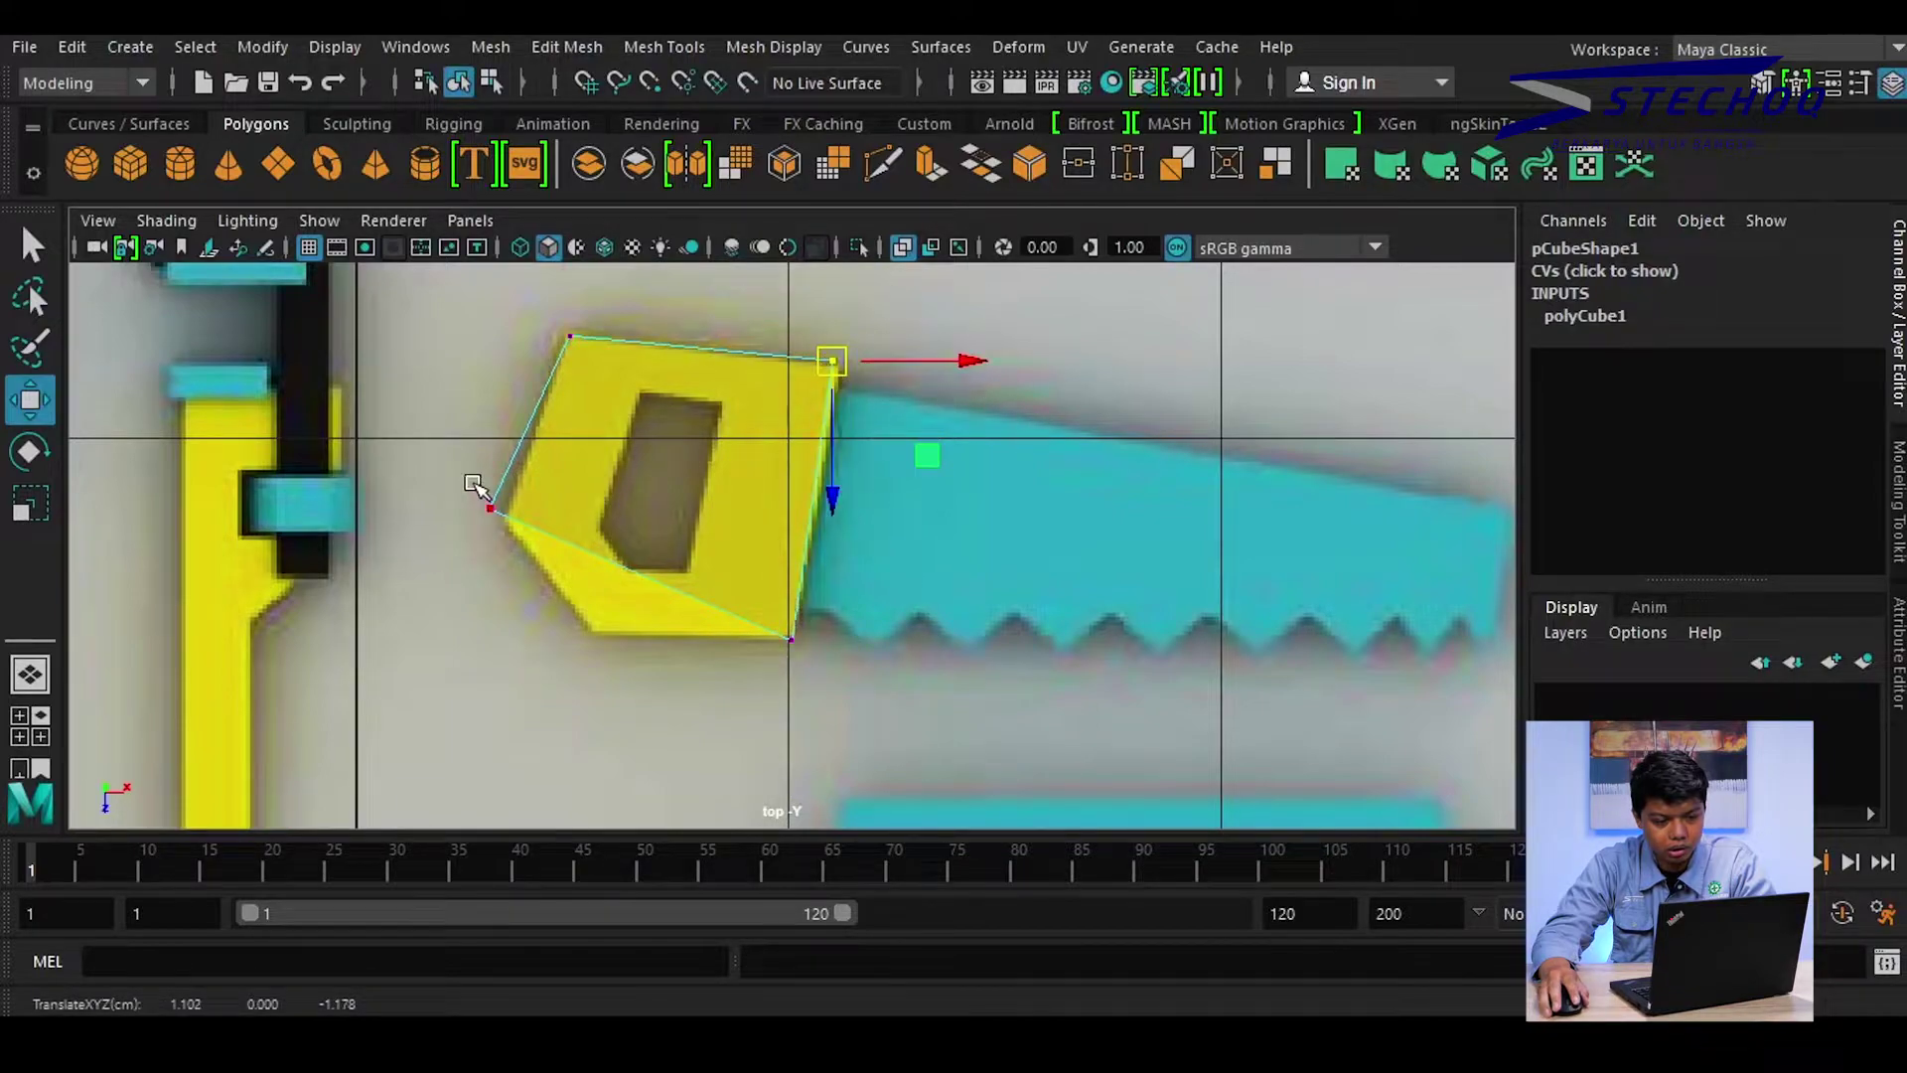
pyautogui.moveTo(475, 487)
pyautogui.mouseDown()
pyautogui.moveTo(503, 524)
pyautogui.moveTo(518, 510)
pyautogui.mouseUp()
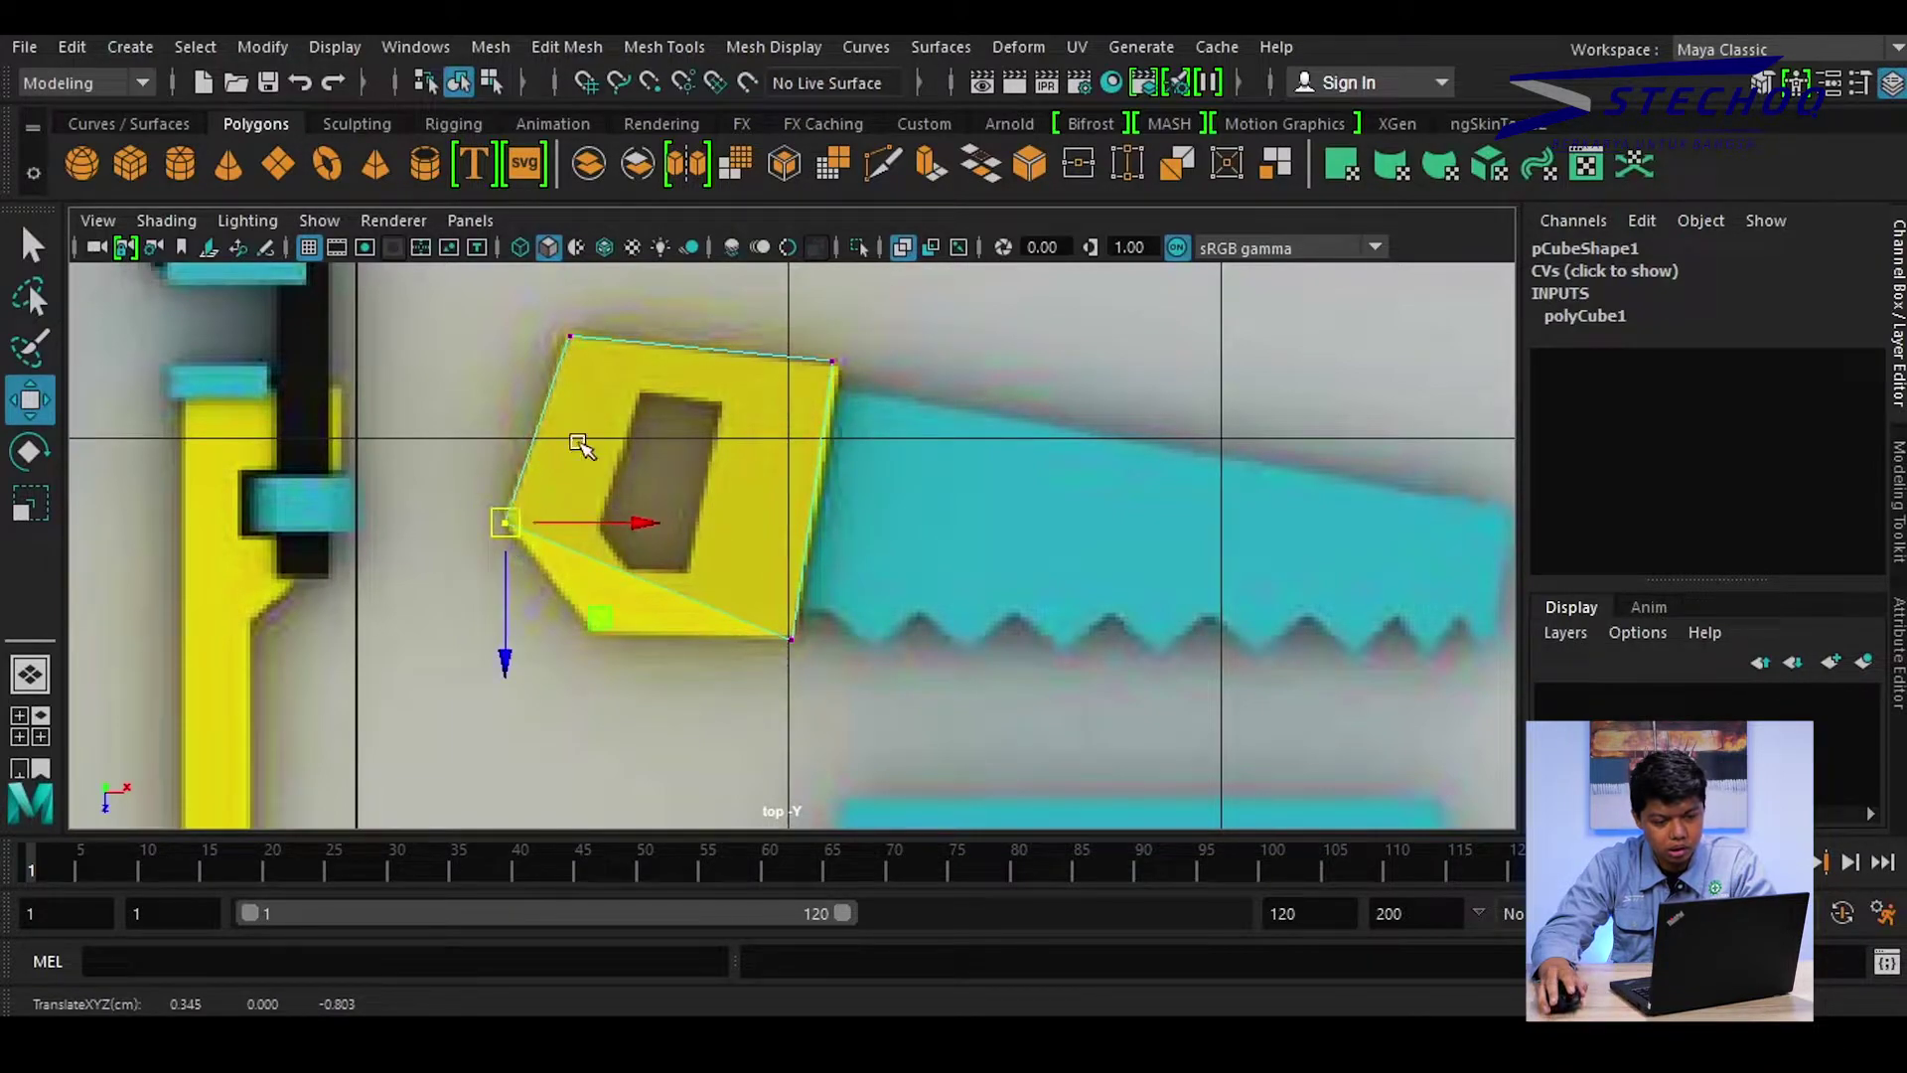
# Select the handle shape's top edge and bring up the edge tools
pyautogui.moveTo(693, 358)
pyautogui.mouseDown(button='right')
pyautogui.moveTo(755, 179)
pyautogui.moveTo(708, 162)
pyautogui.mouseUp(button='right')
pyautogui.click(660, 333)
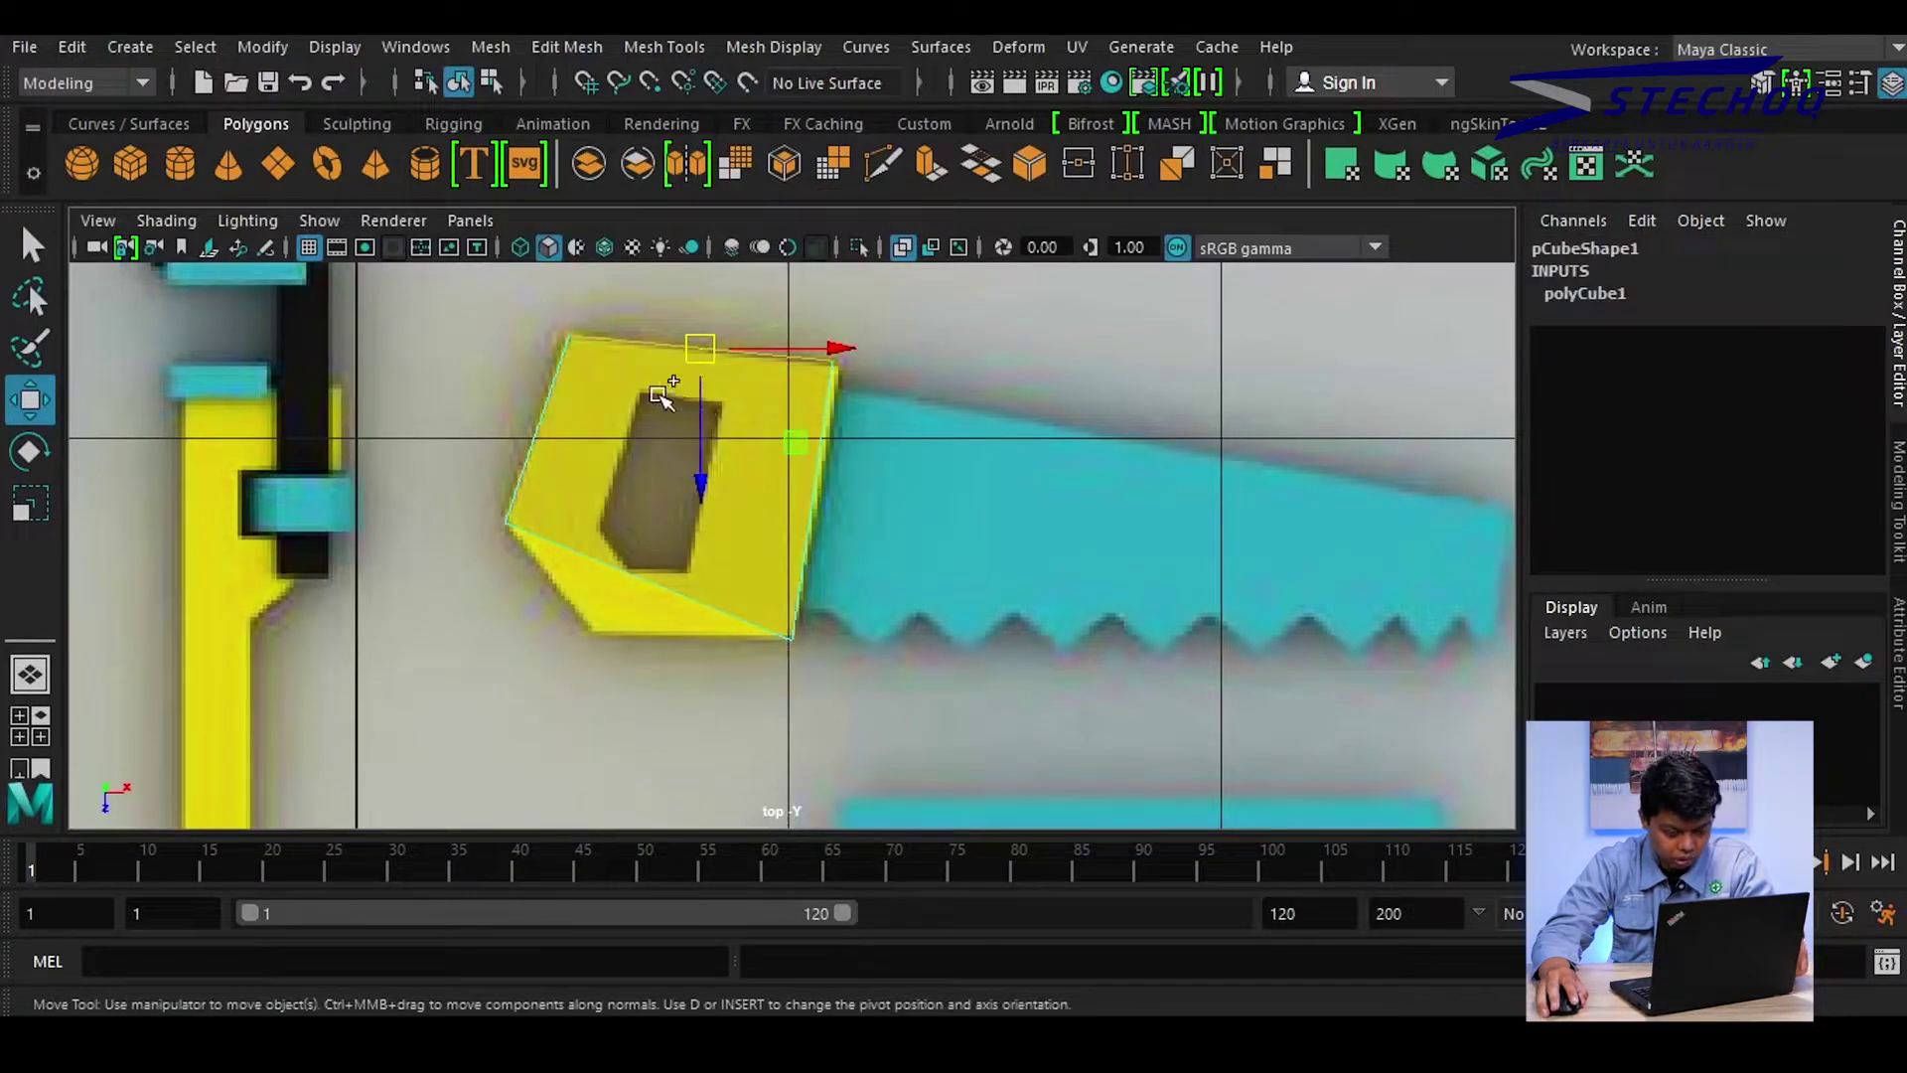
pyautogui.keyDown('shift'); pyautogui.moveTo(635, 358); pyautogui.dragTo(571, 579, button='right'); pyautogui.keyUp('shift')
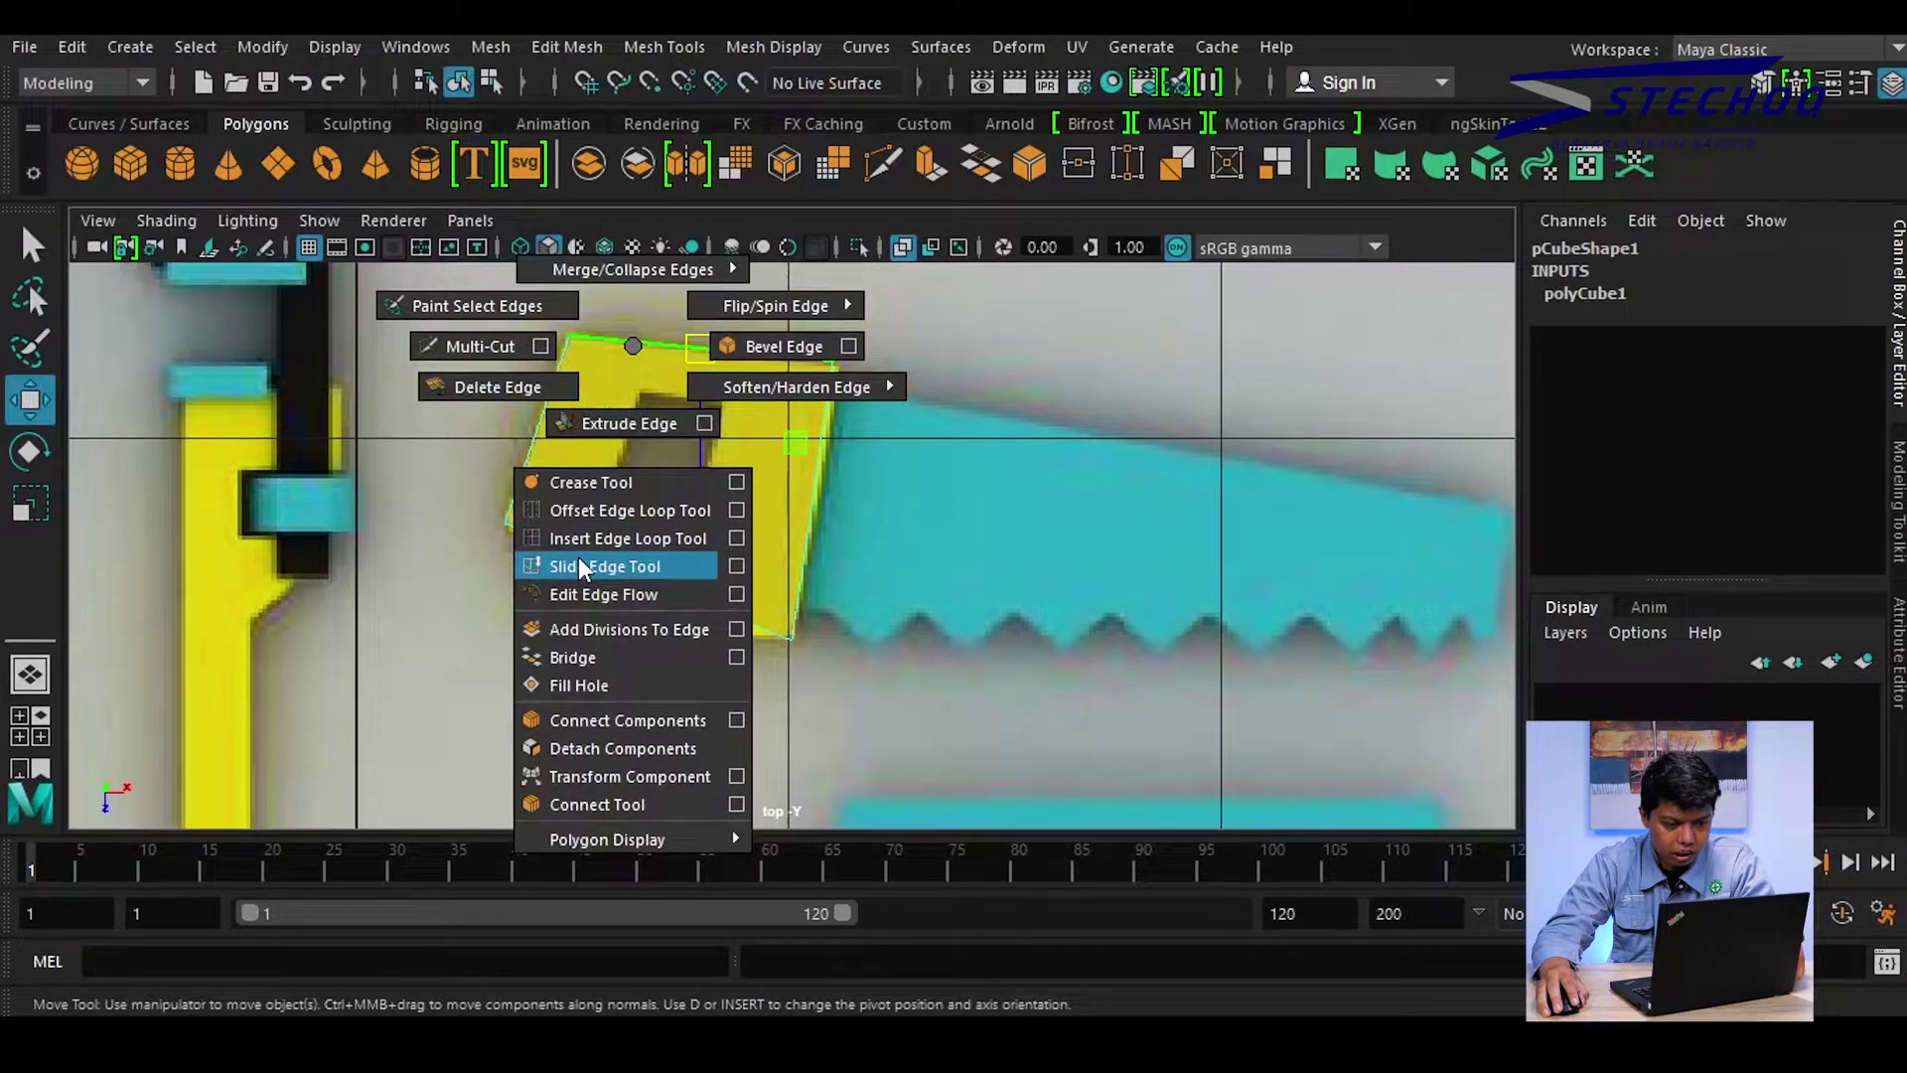
# Insert an edge loop across the handle and move its vertices onto the angled left side
pyautogui.keyDown('shift'); pyautogui.moveTo(581, 568); pyautogui.dragTo(615, 537, button='right'); pyautogui.keyUp('shift')
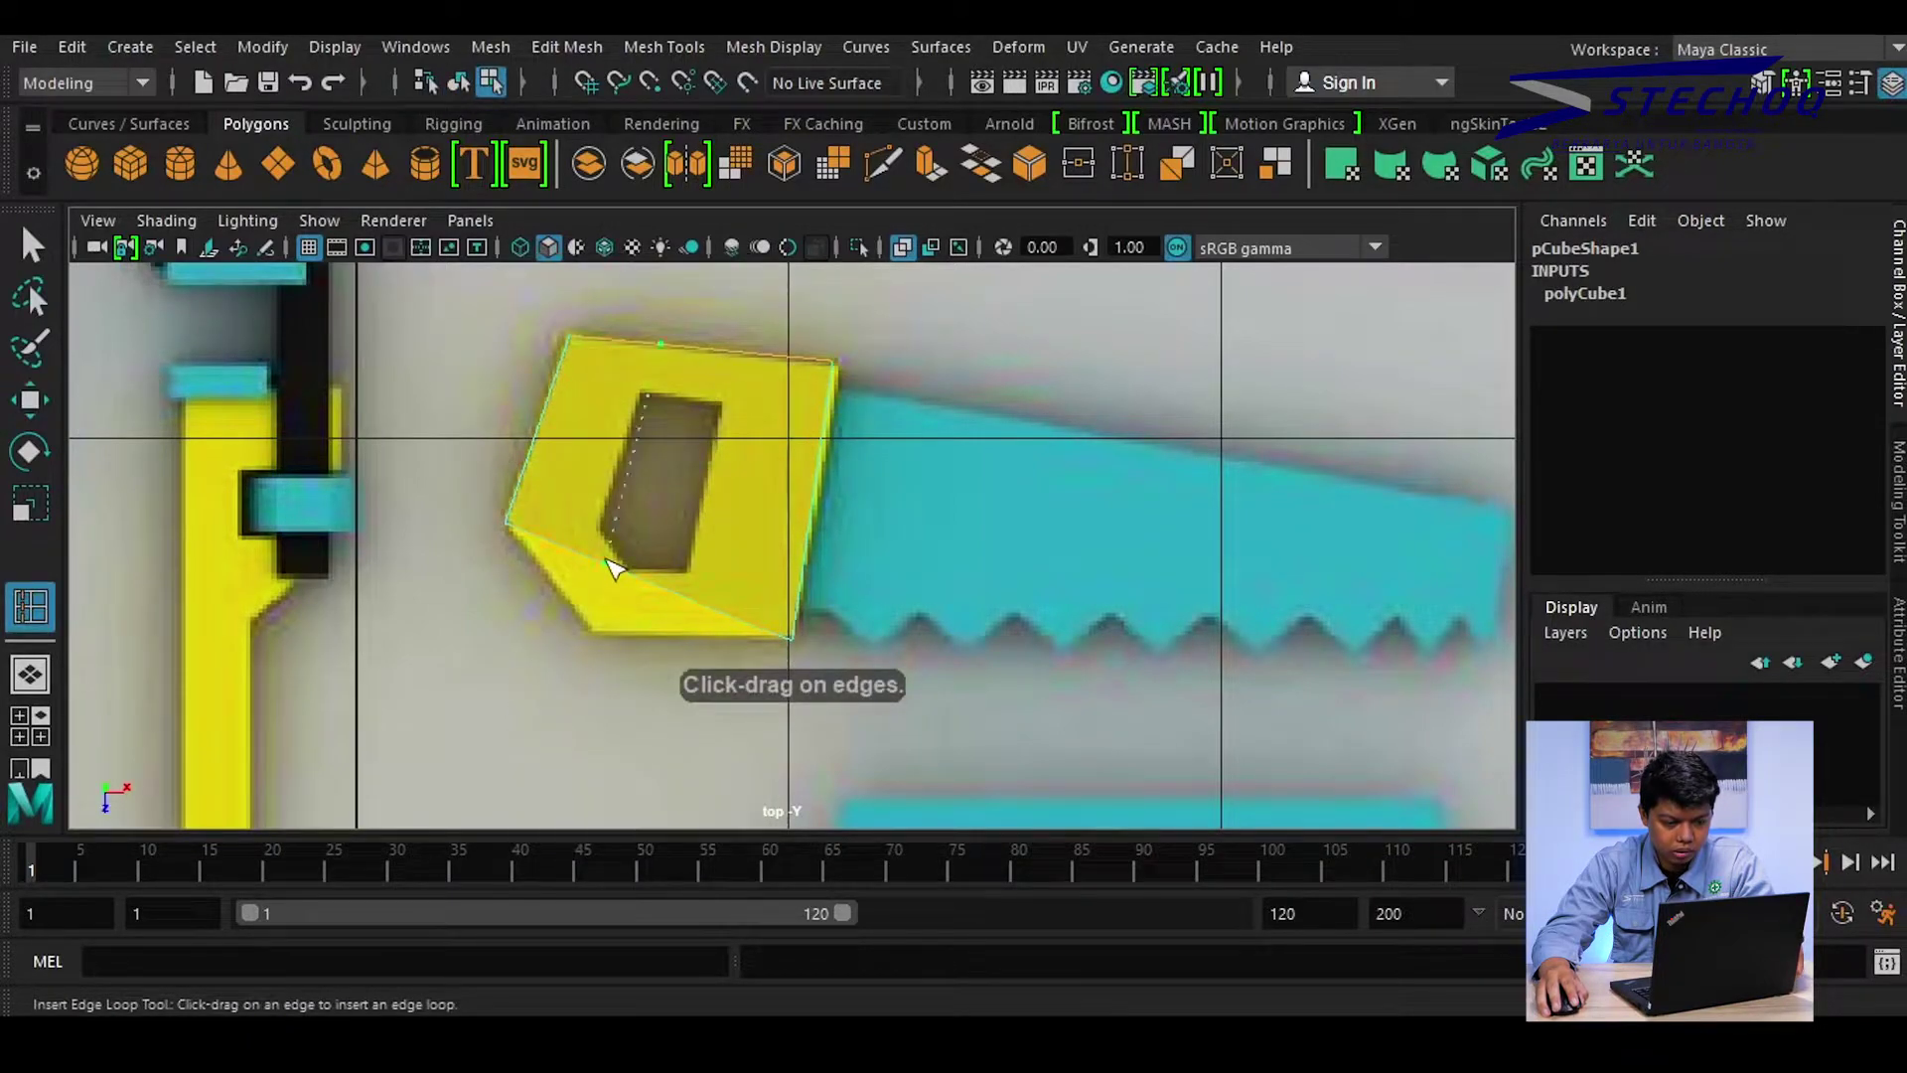
pyautogui.click(609, 562)
pyautogui.press('w')
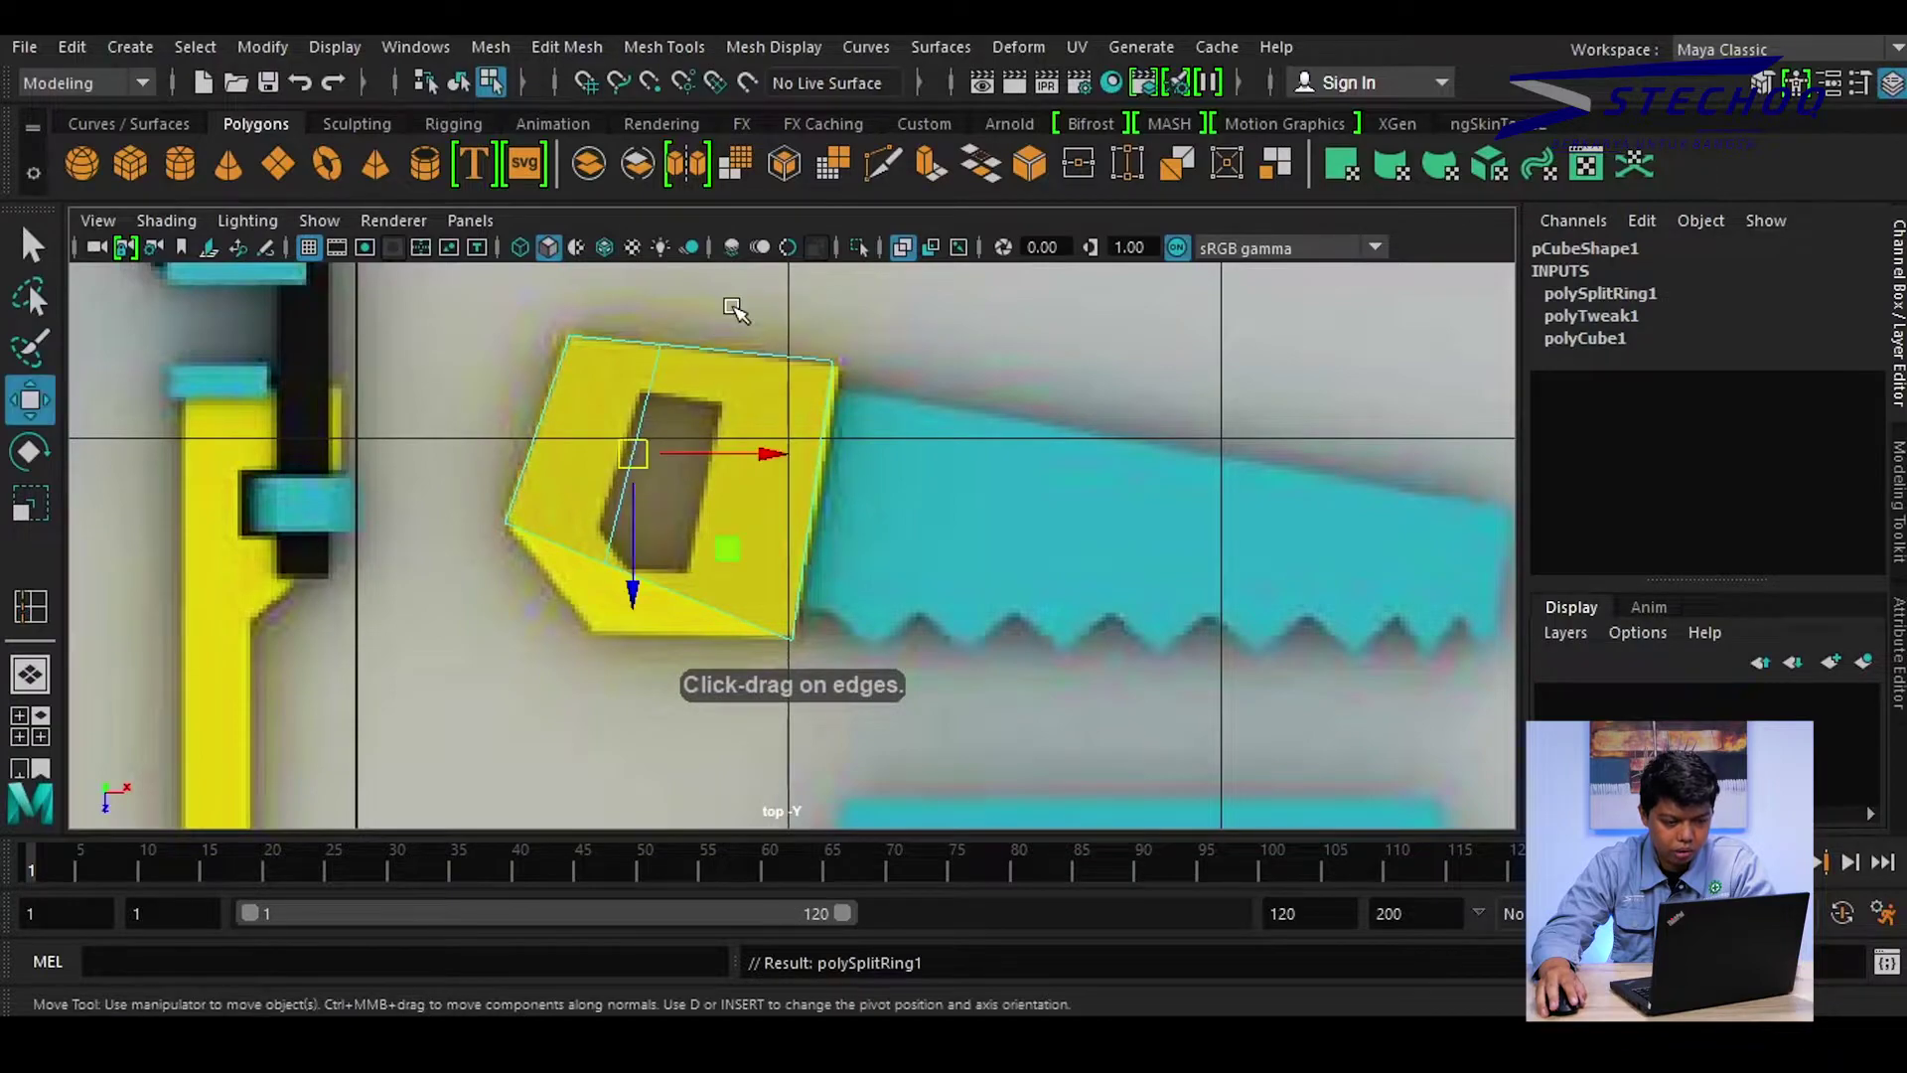
pyautogui.rightClick(732, 308)
pyautogui.moveTo(650, 341); pyautogui.dragTo(516, 283, button='right')
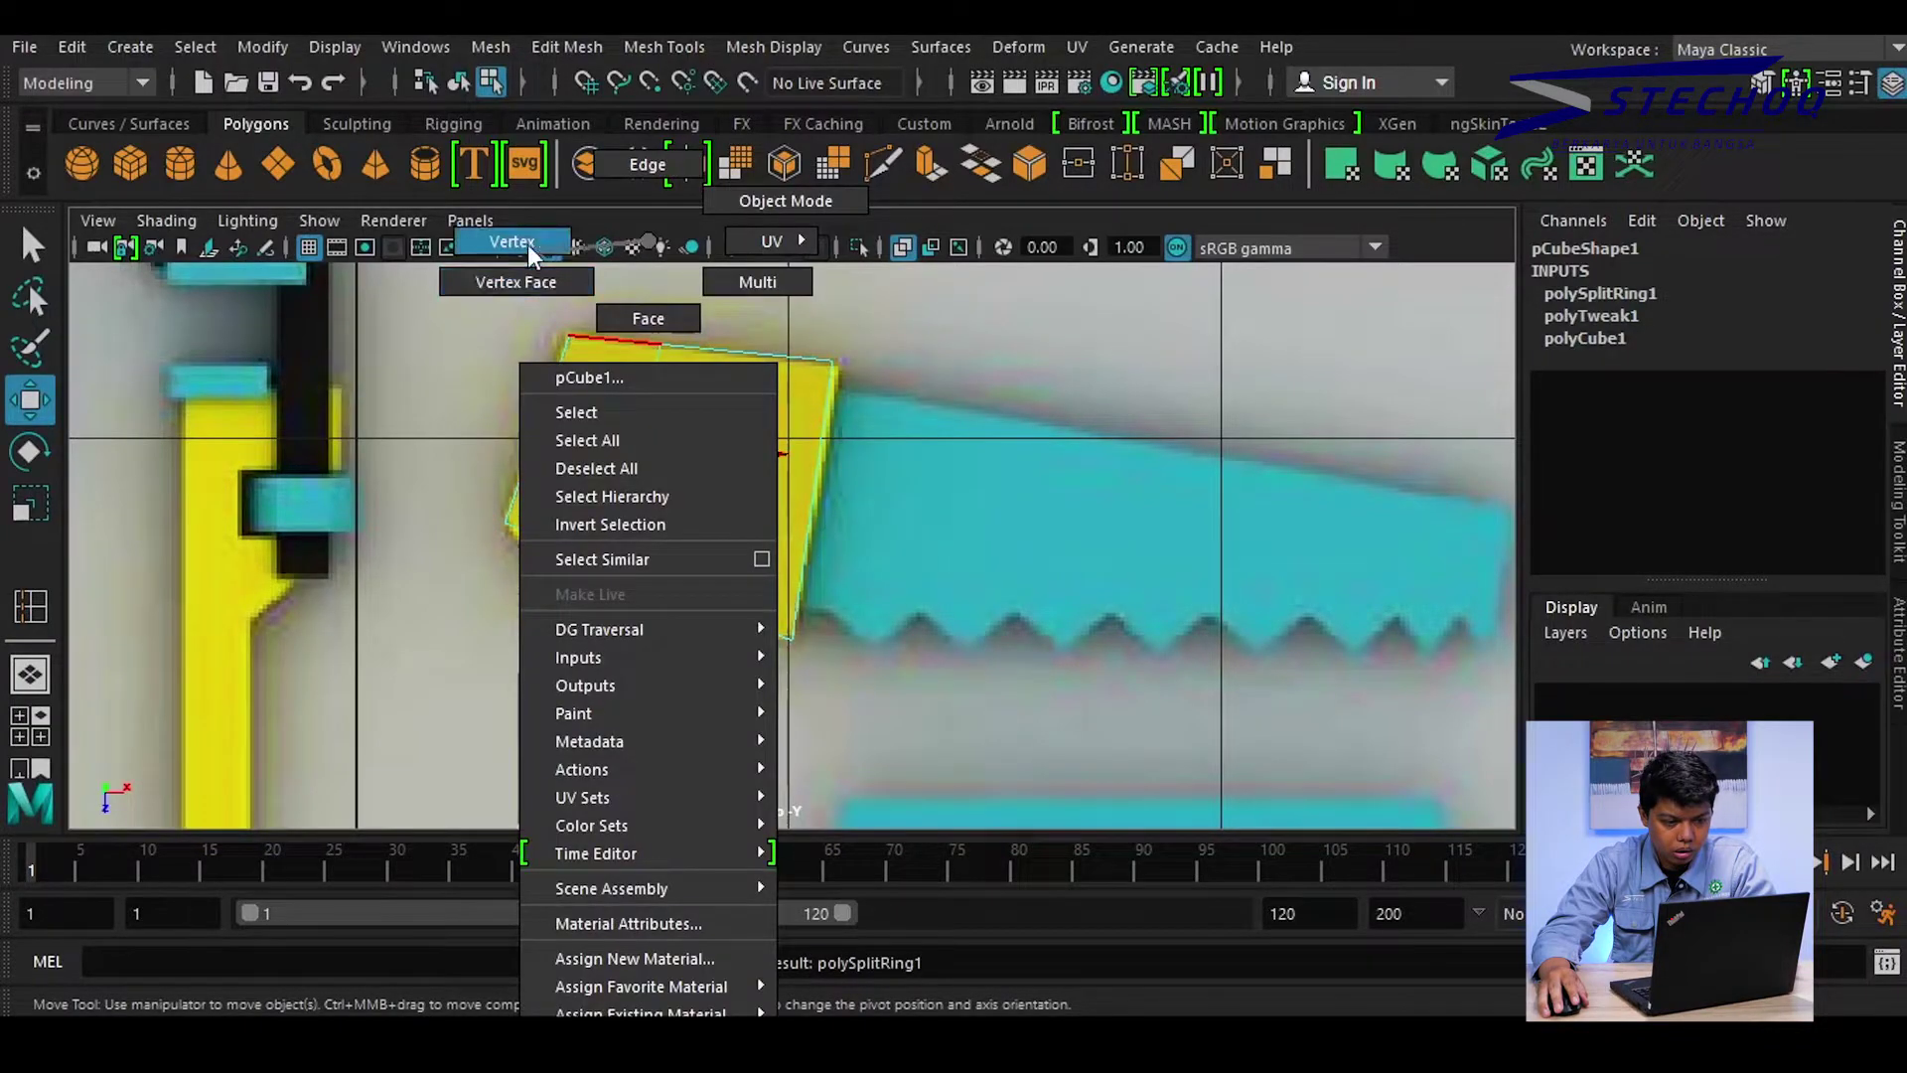
pyautogui.click(604, 563)
pyautogui.moveTo(626, 545); pyautogui.dragTo(600, 624)
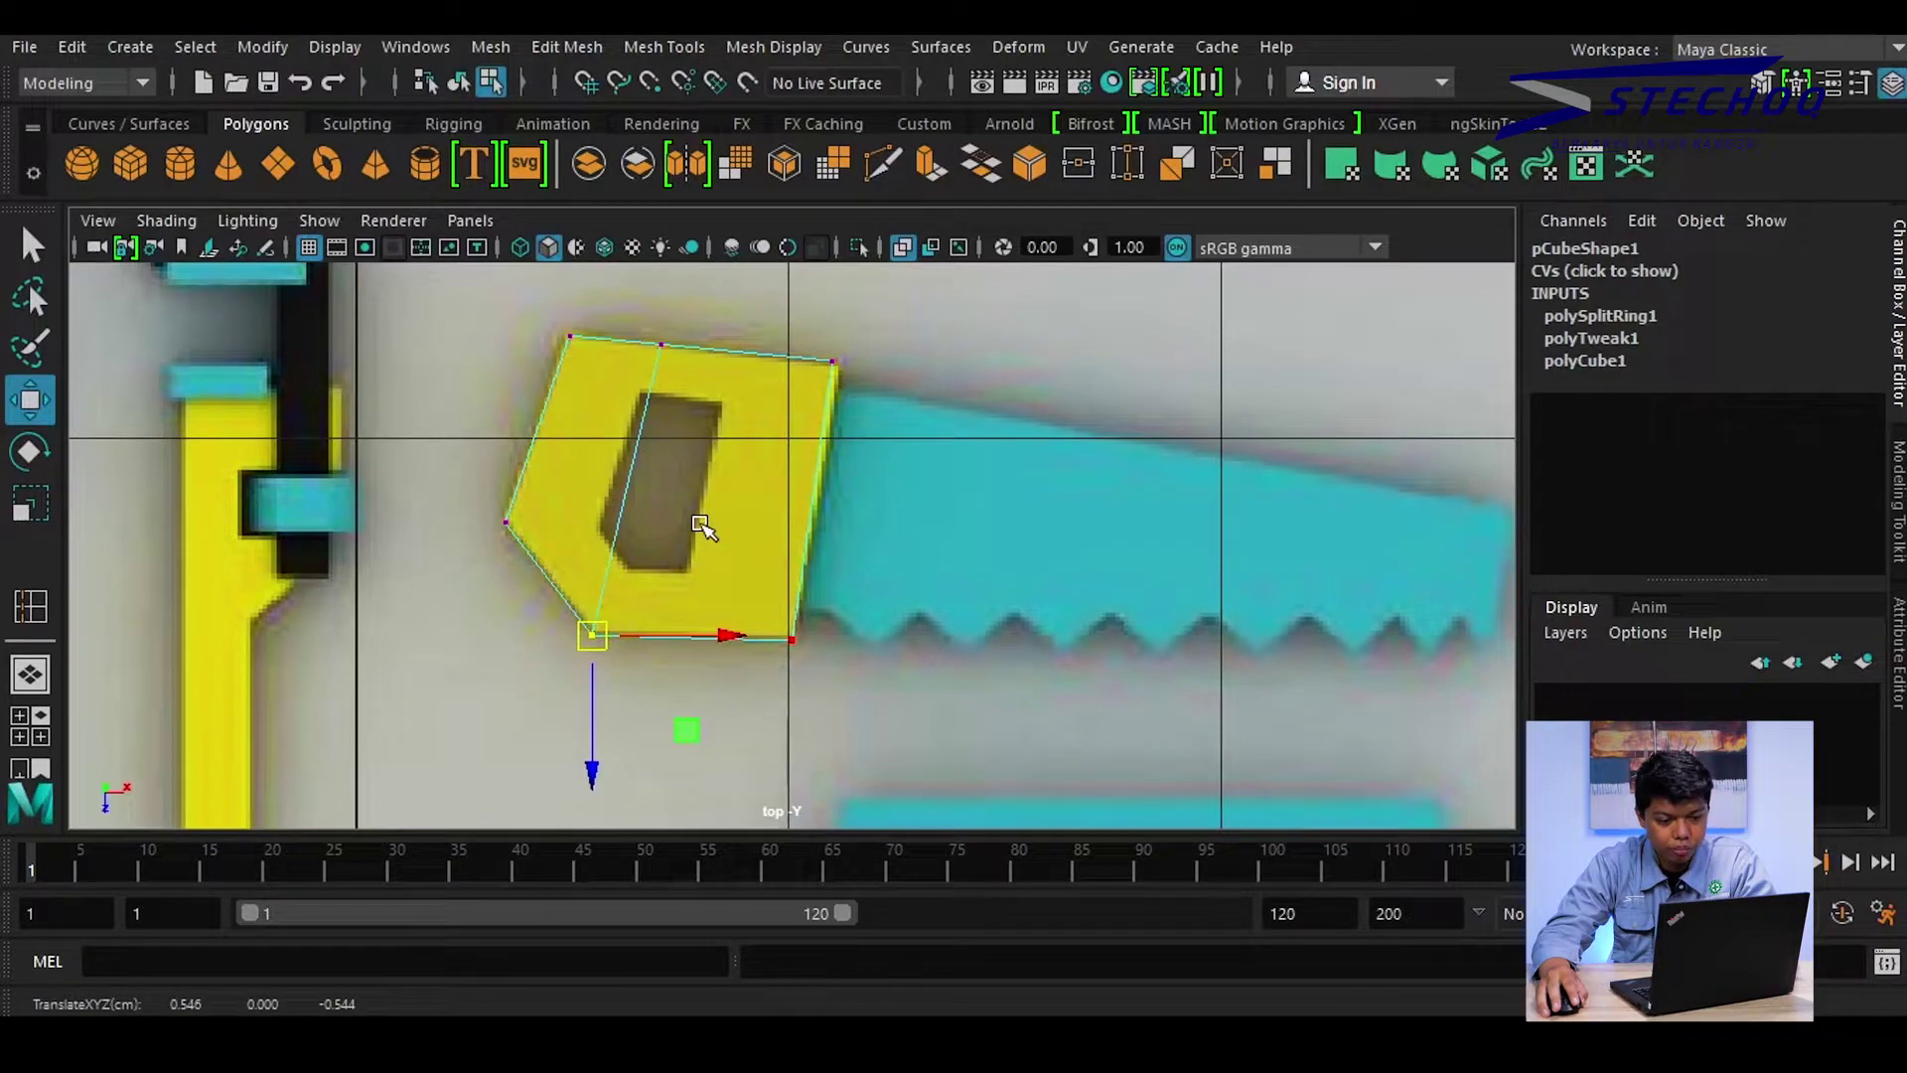
pyautogui.click(662, 345)
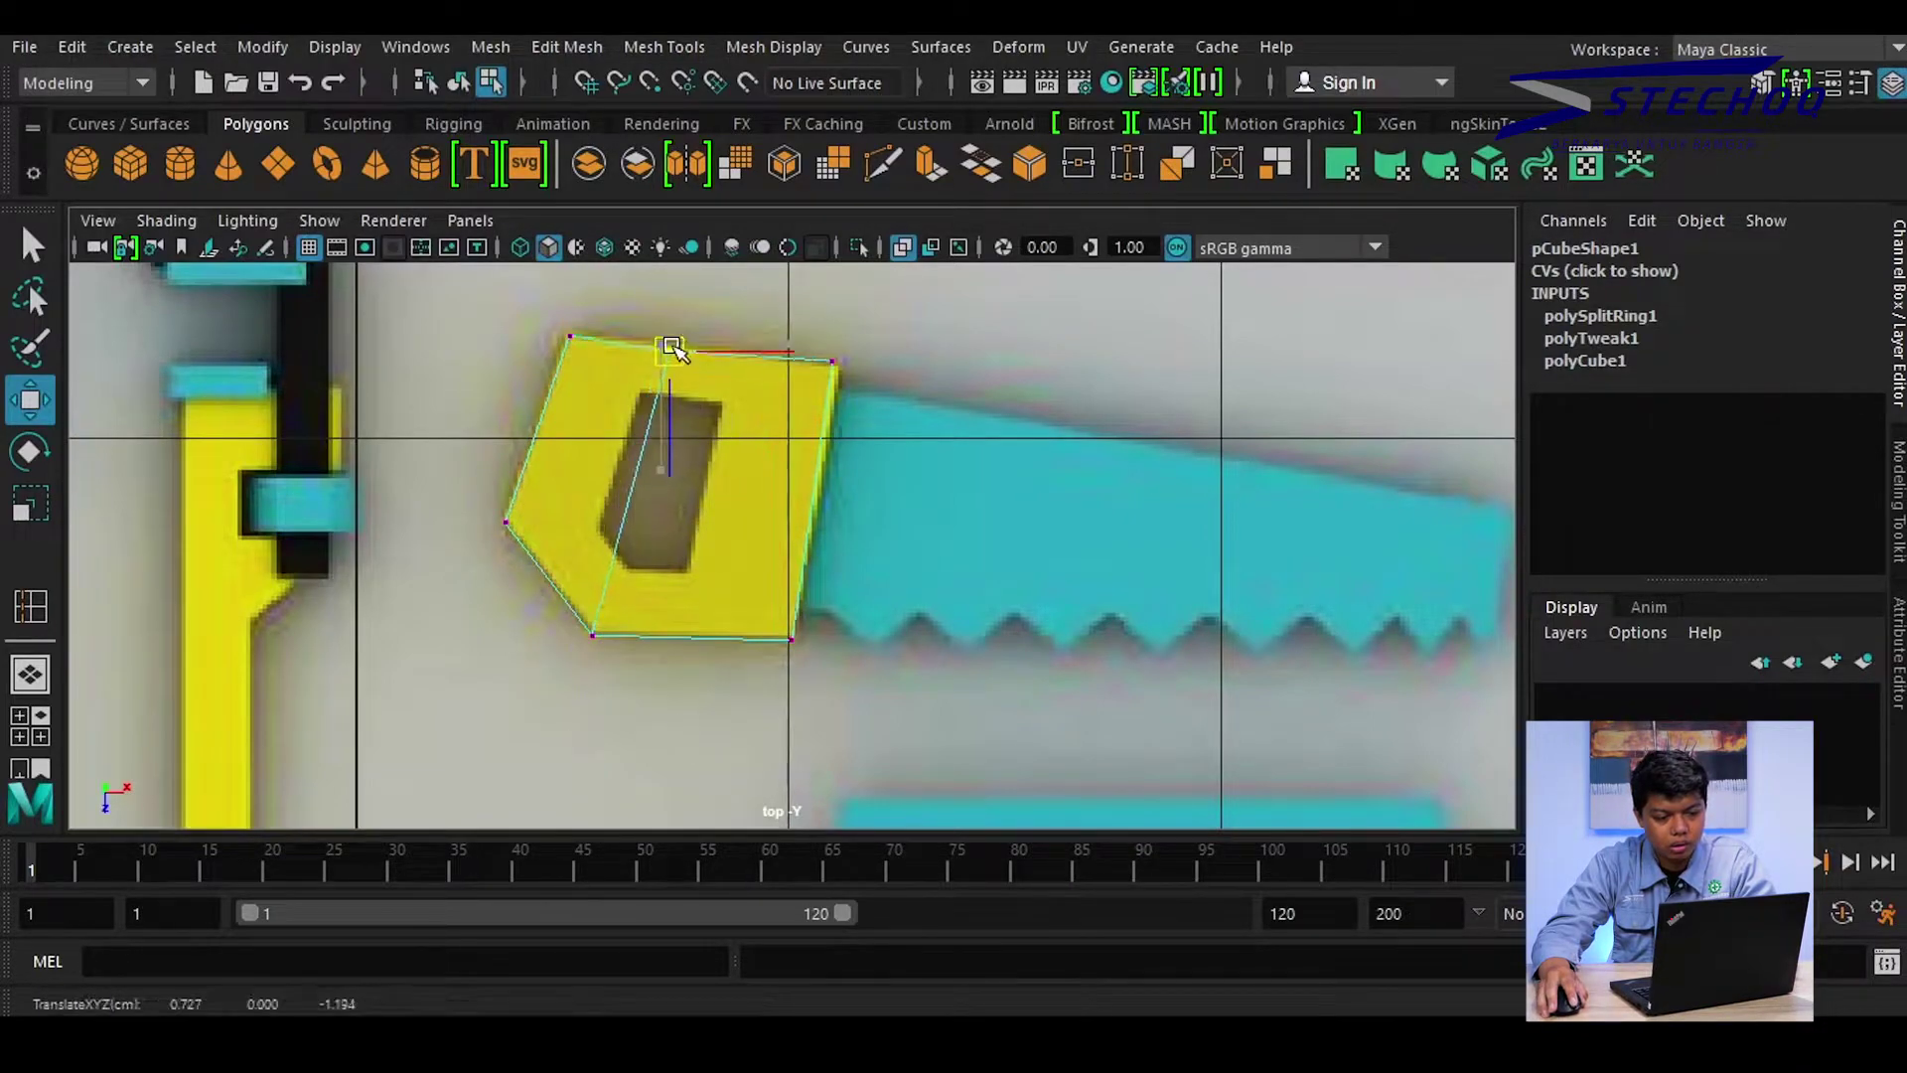
pyautogui.click(827, 374)
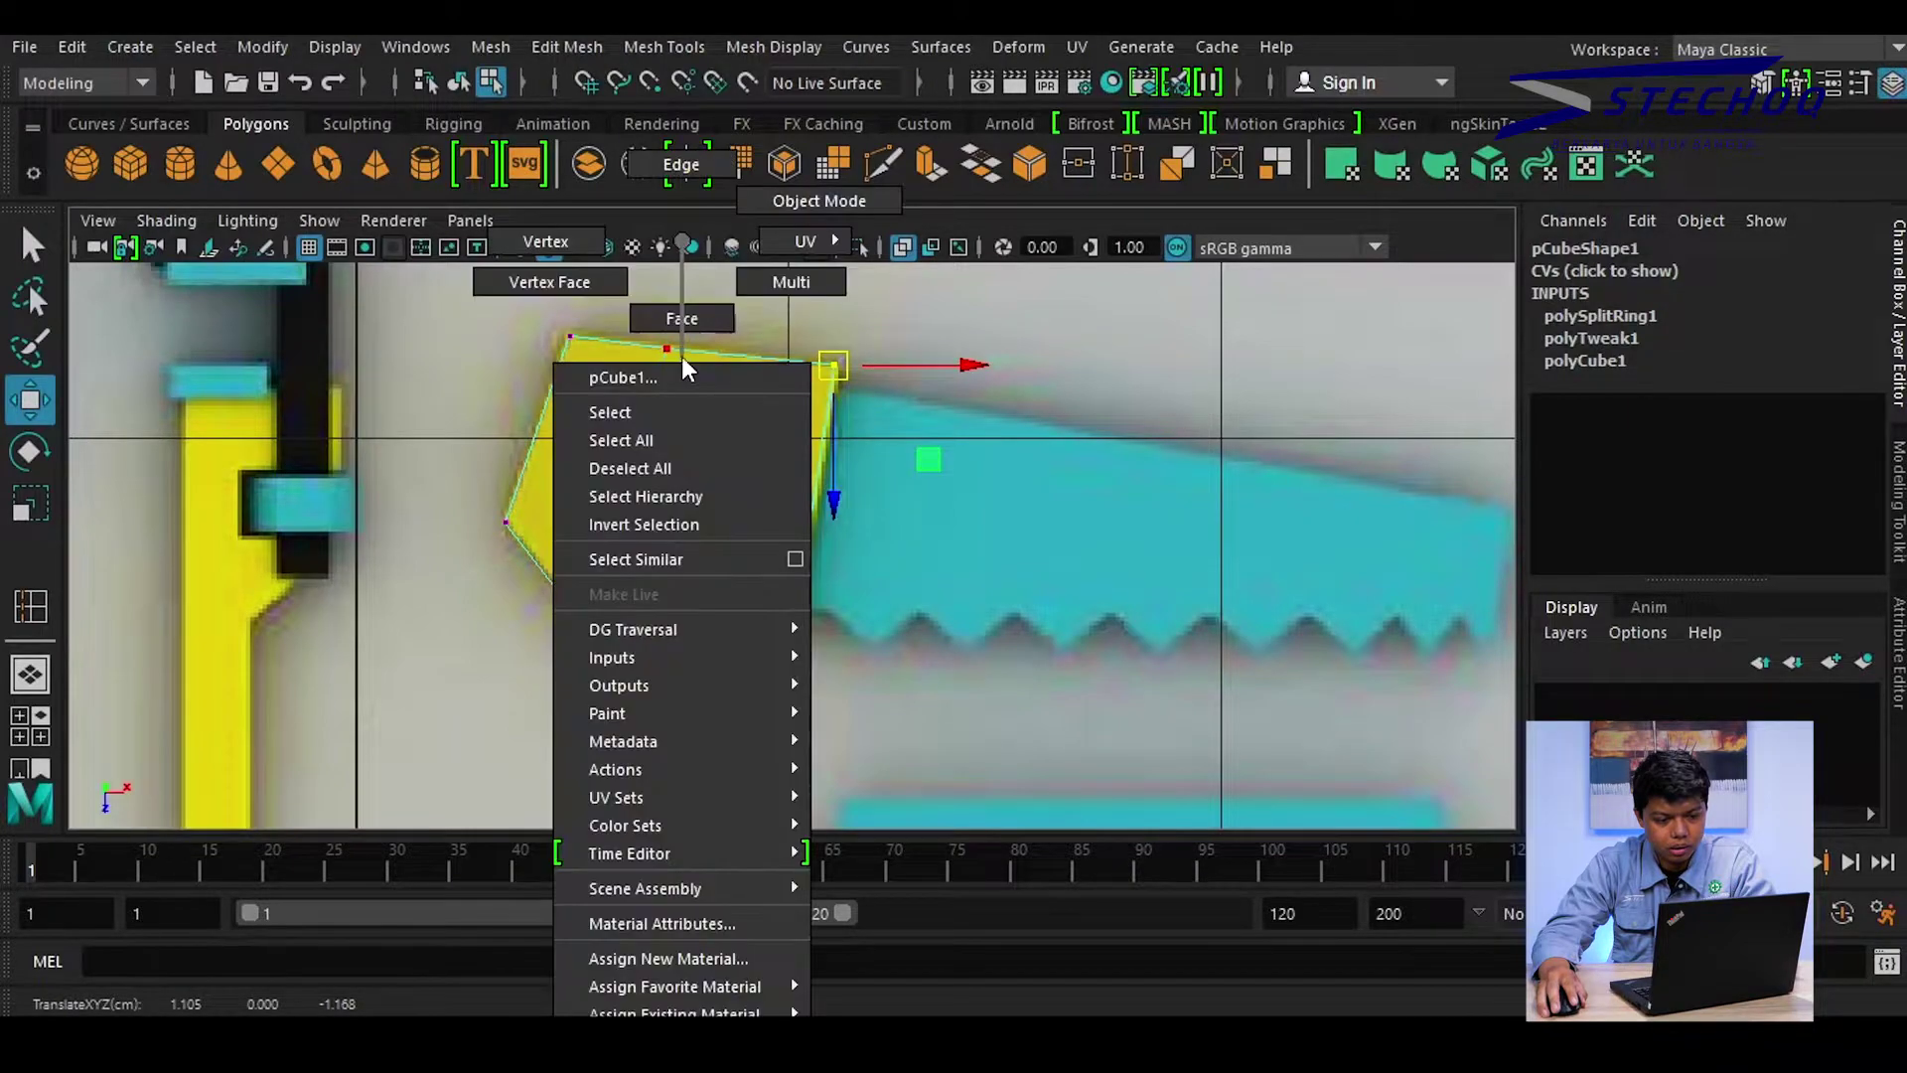
# Delete the extra edge and select the handle box's inner face
pyautogui.moveTo(675, 368); pyautogui.dragTo(682, 319, button='right')
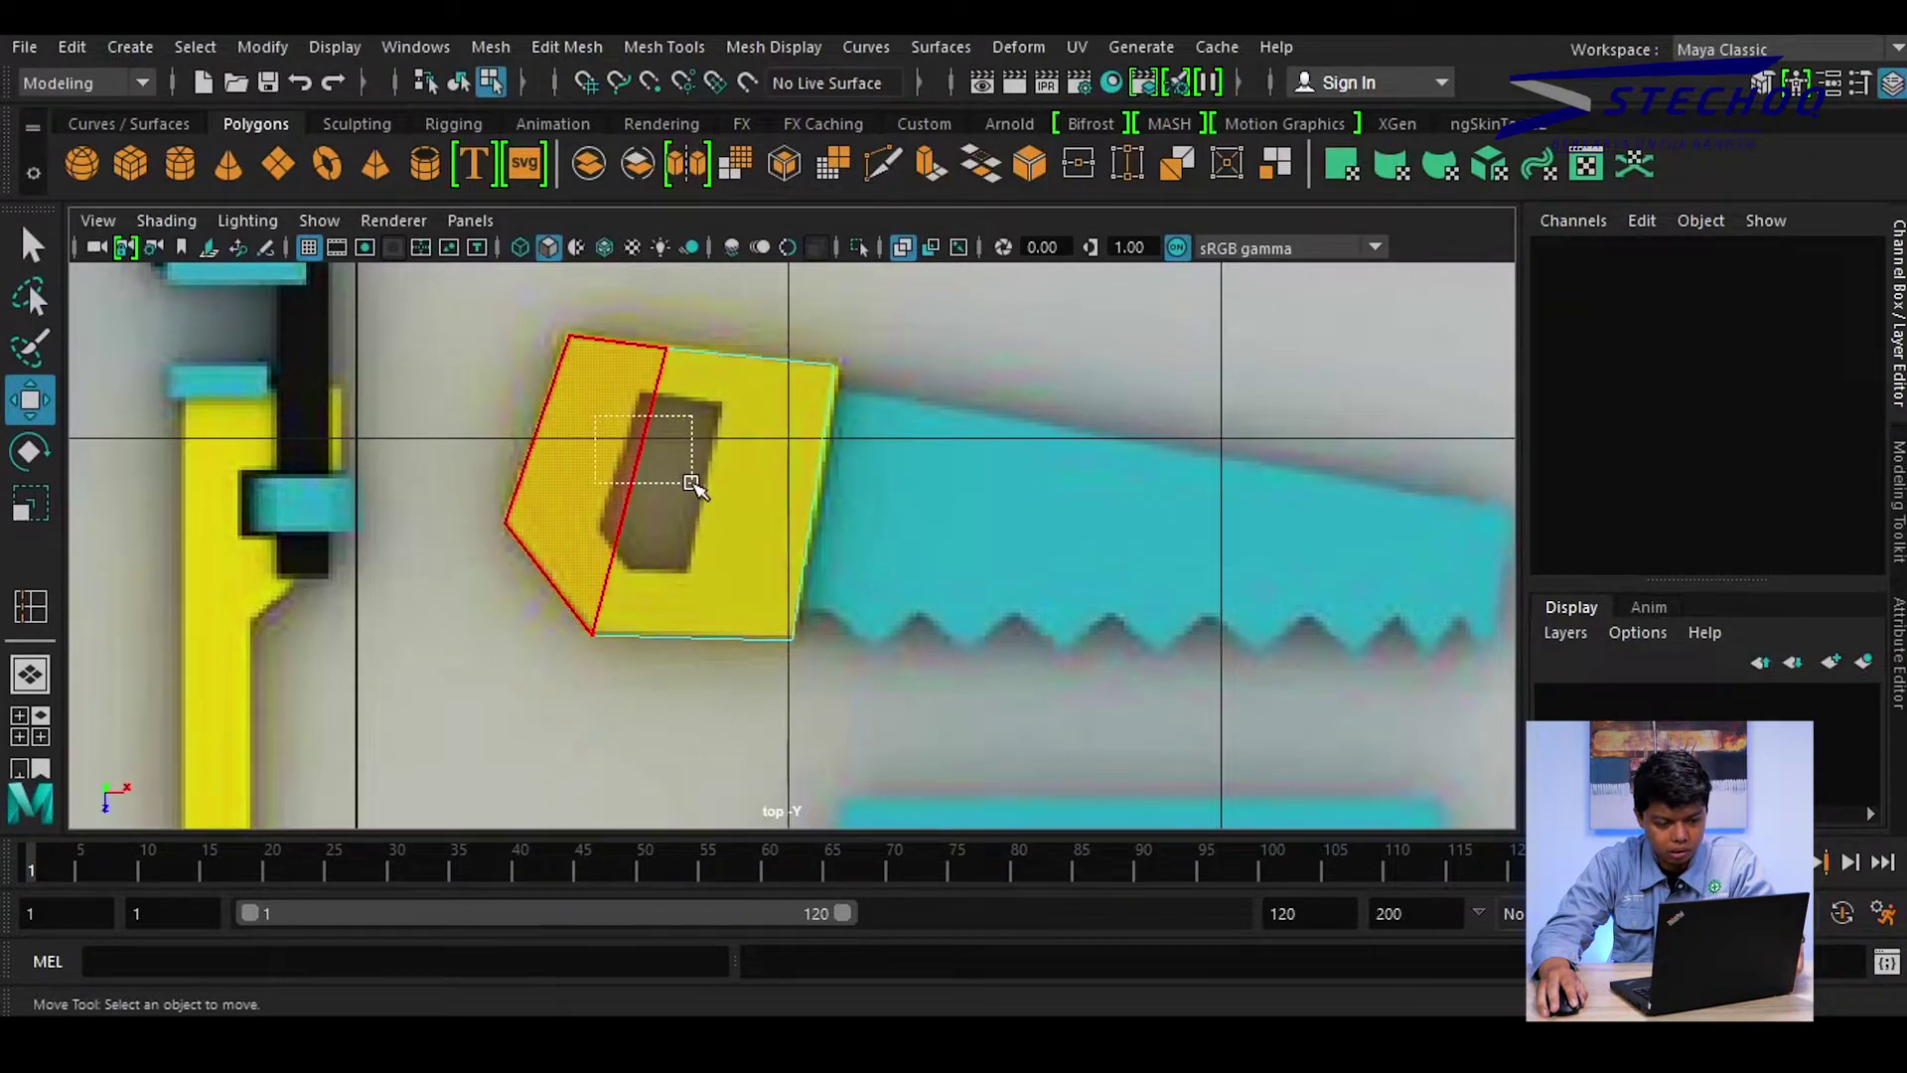
pyautogui.moveTo(692, 484); pyautogui.dragTo(682, 486)
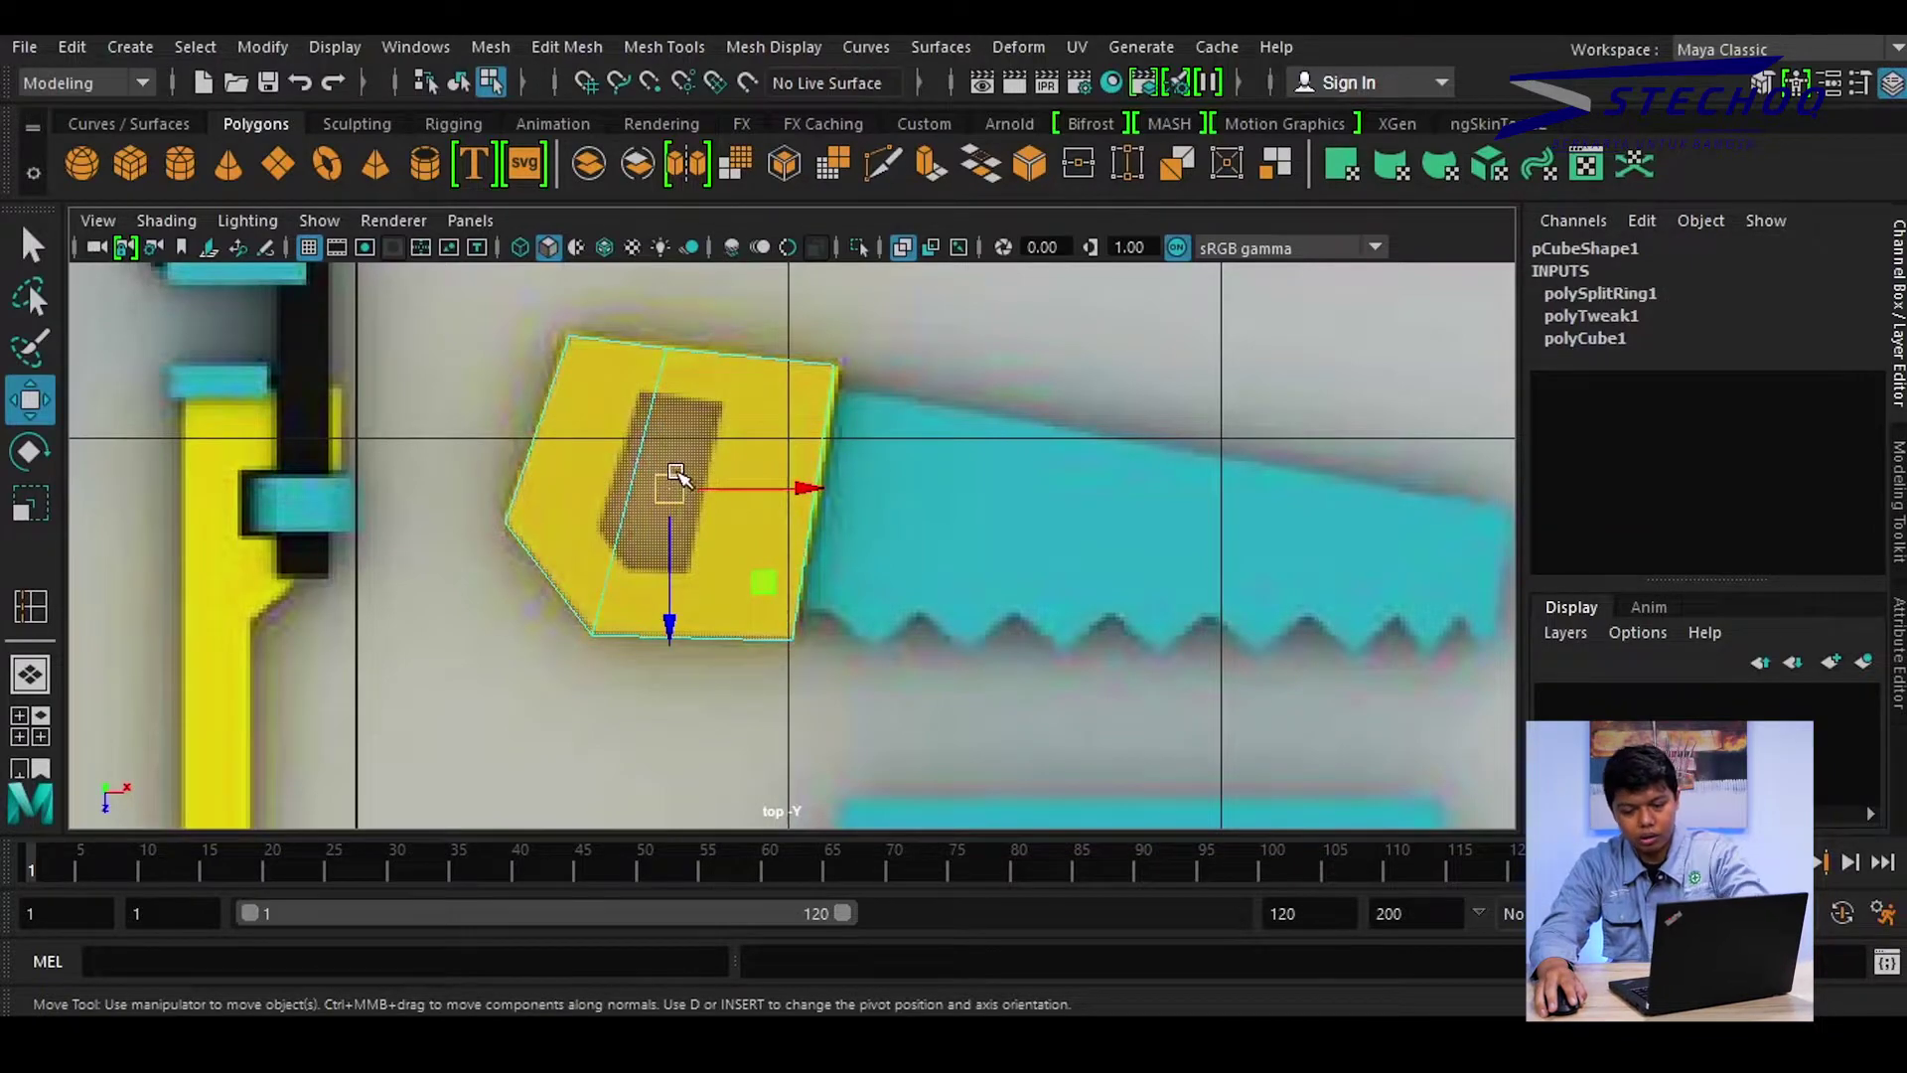
pyautogui.press('F10')
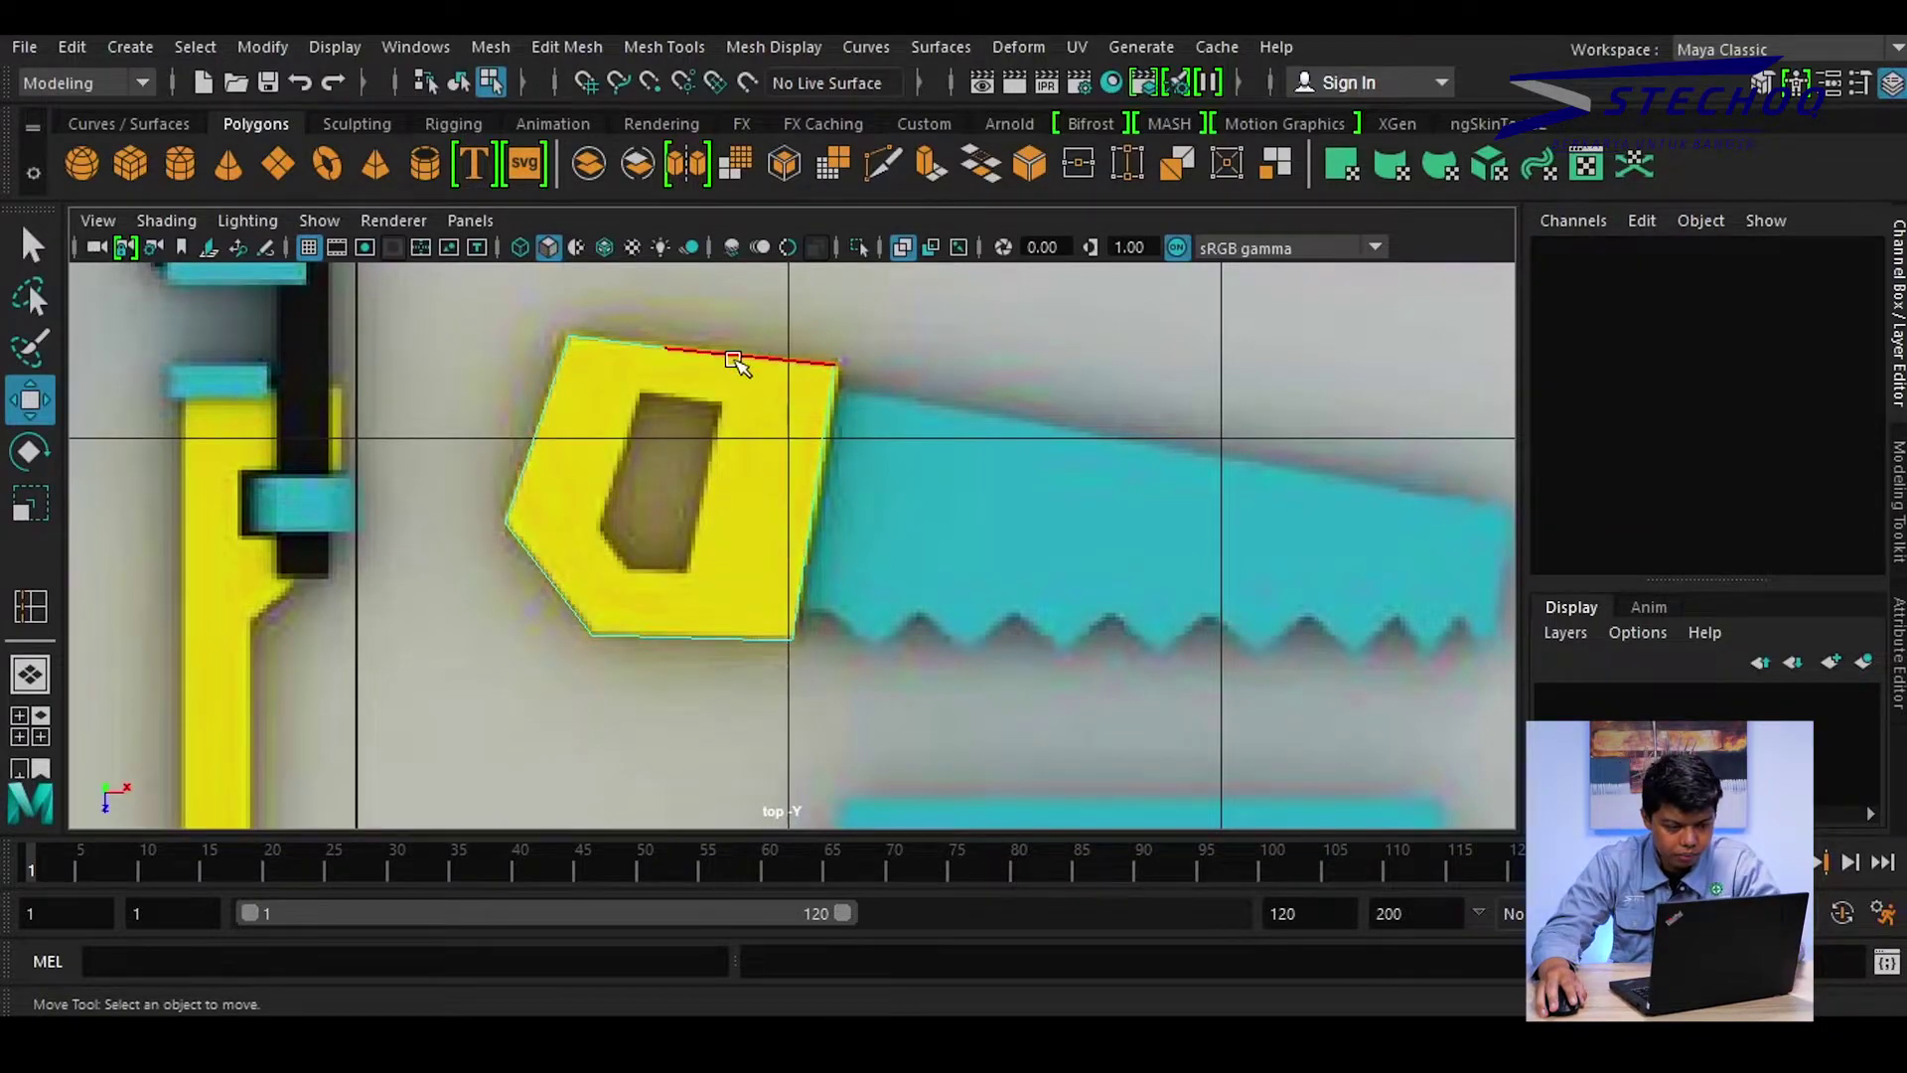
pyautogui.moveTo(735, 363)
pyautogui.mouseDown(button='right')
pyautogui.moveTo(732, 319)
pyautogui.moveTo(556, 611)
pyautogui.mouseUp(button='right')
pyautogui.click(715, 354)
pyautogui.moveTo(837, 332); pyautogui.dragTo(879, 298)
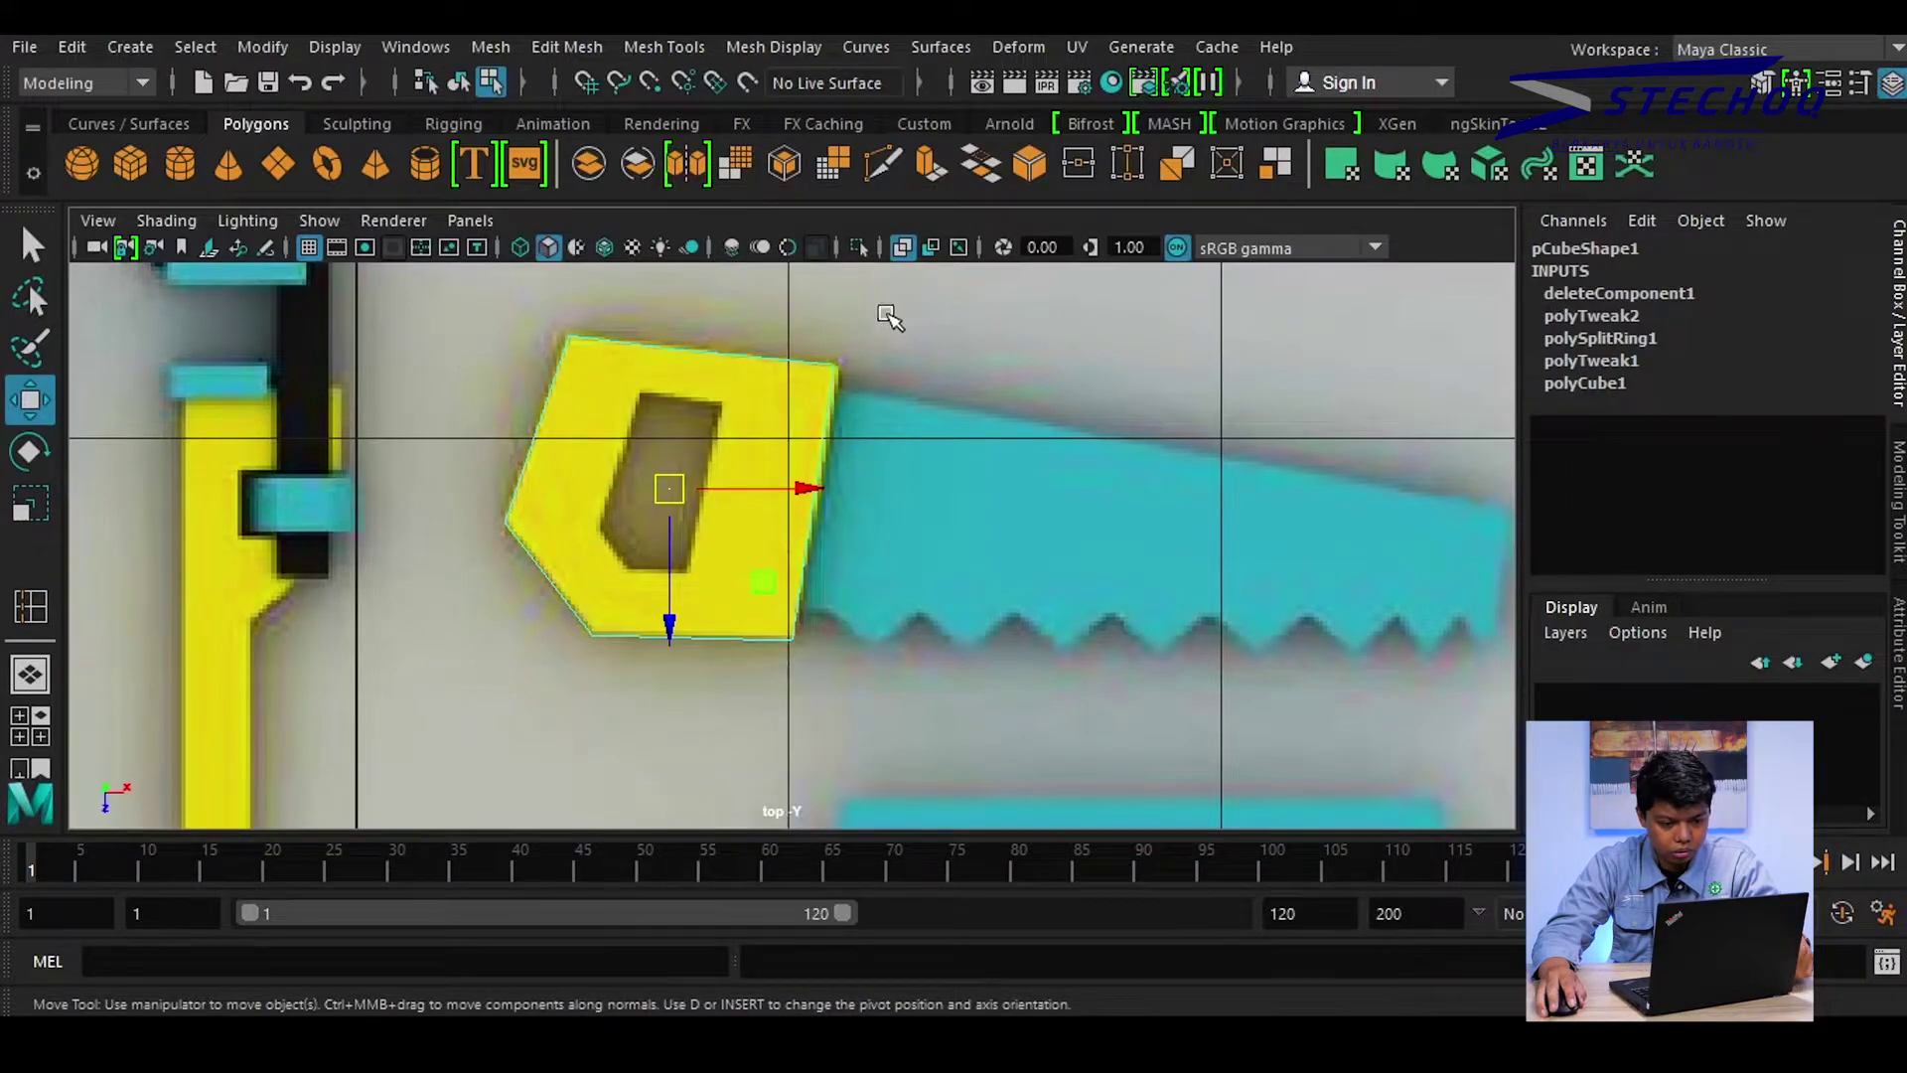
pyautogui.scroll(1, 877, 382)
# Extrude the selected inner face of the handle box in the enlarged perspective view
pyautogui.press('space')
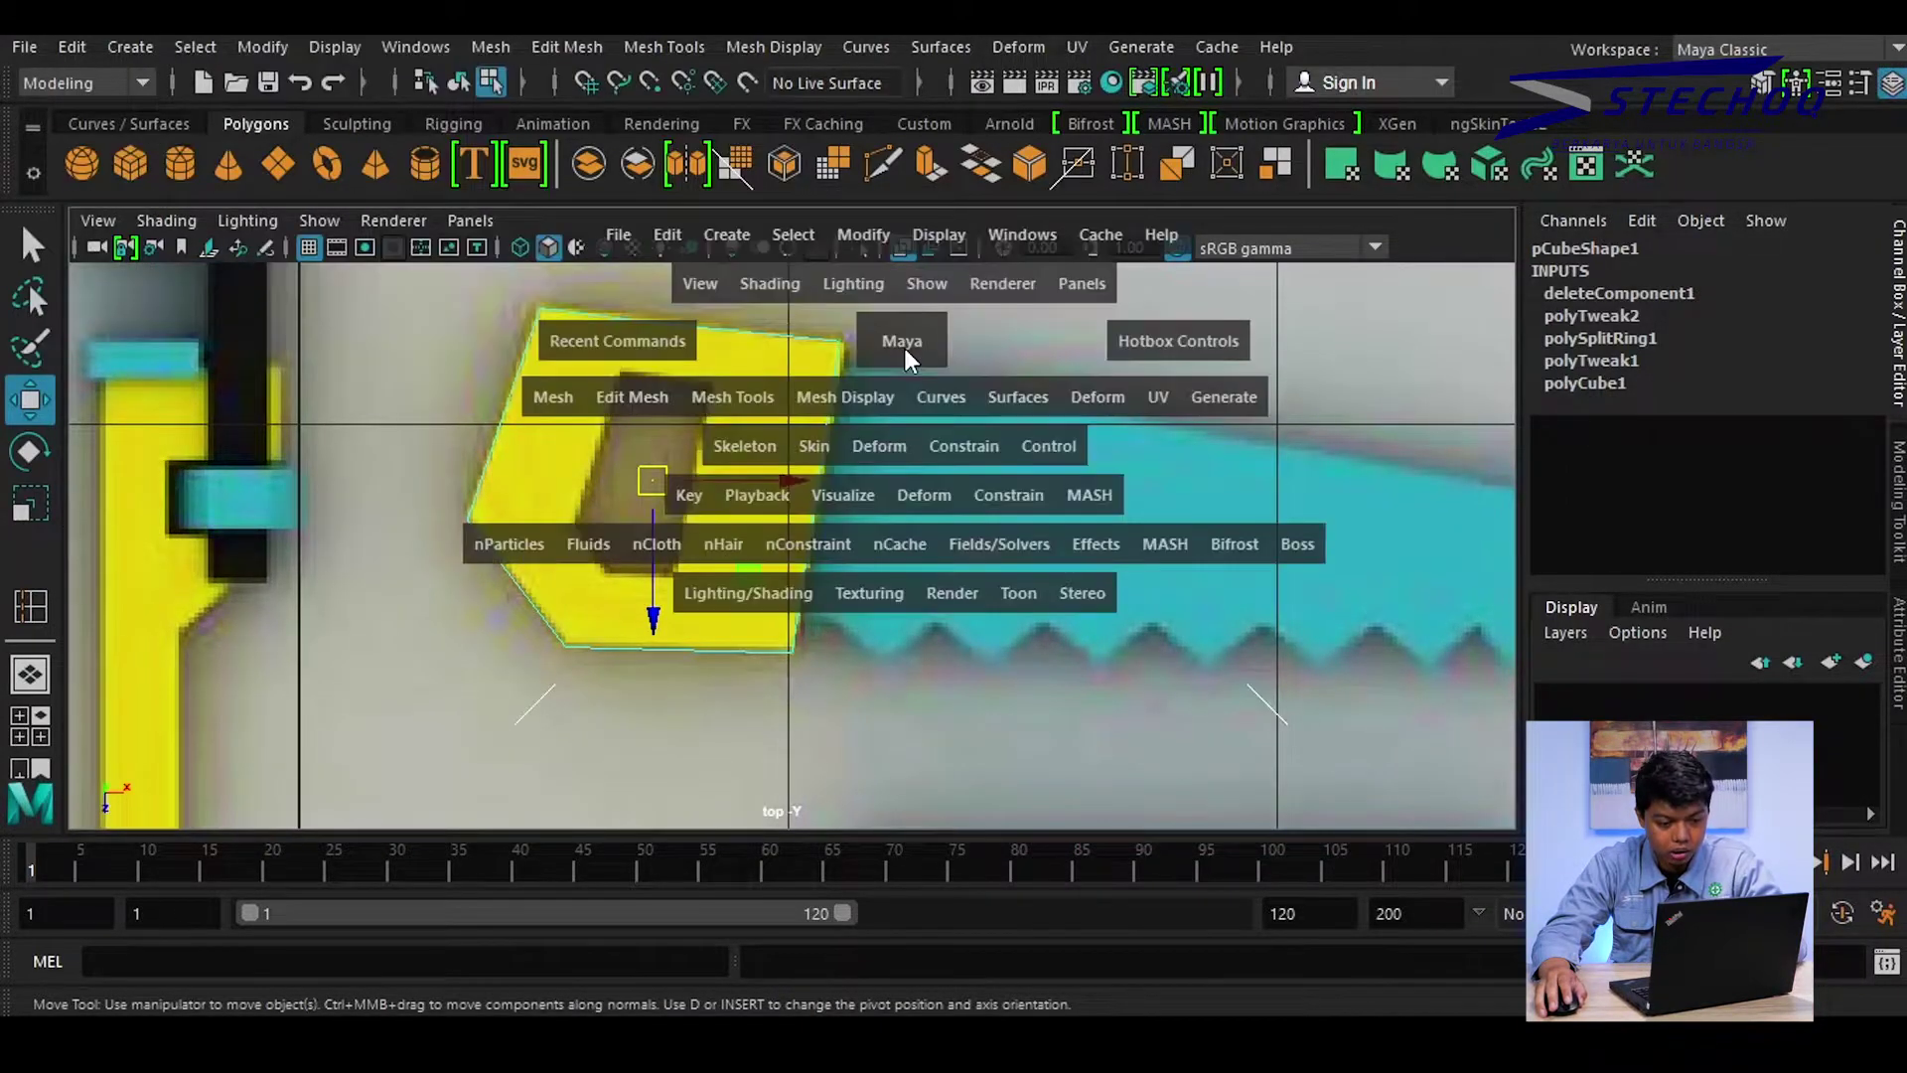
pyautogui.press('space')
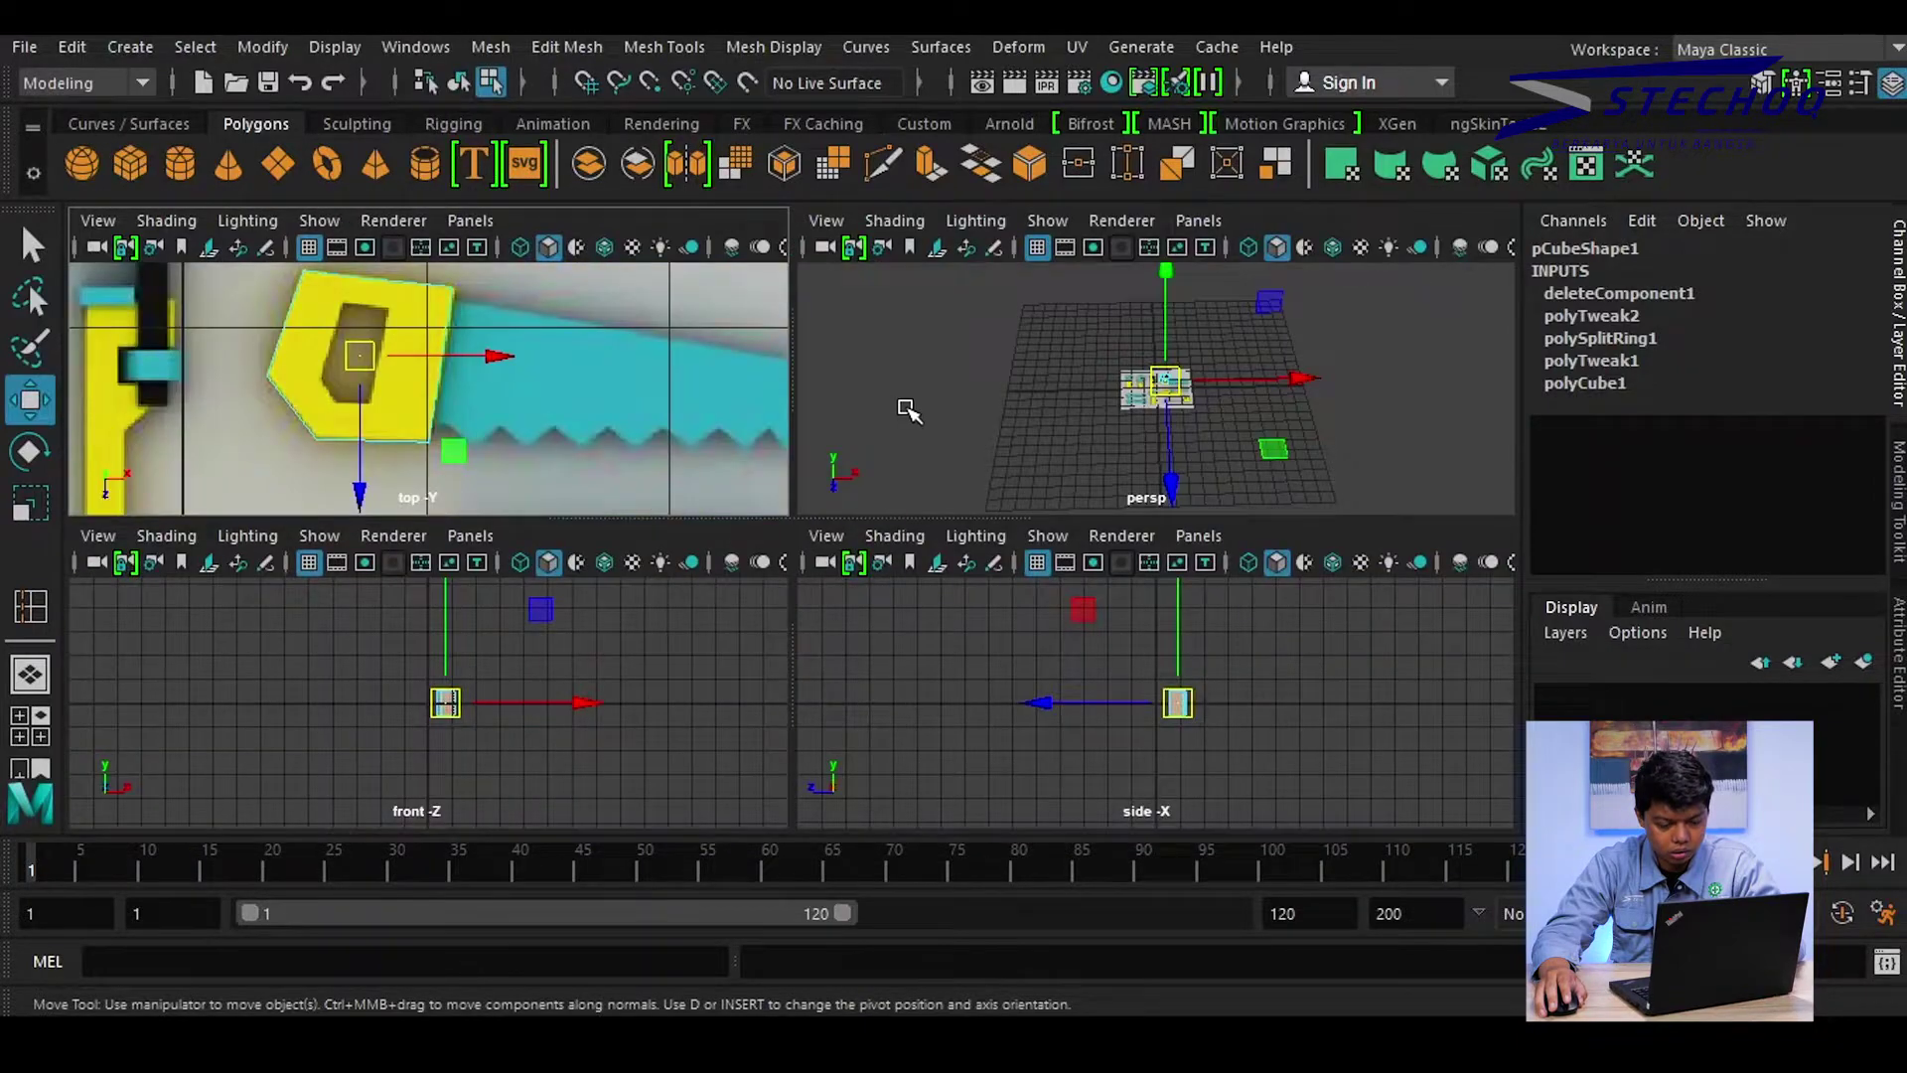
pyautogui.press('space')
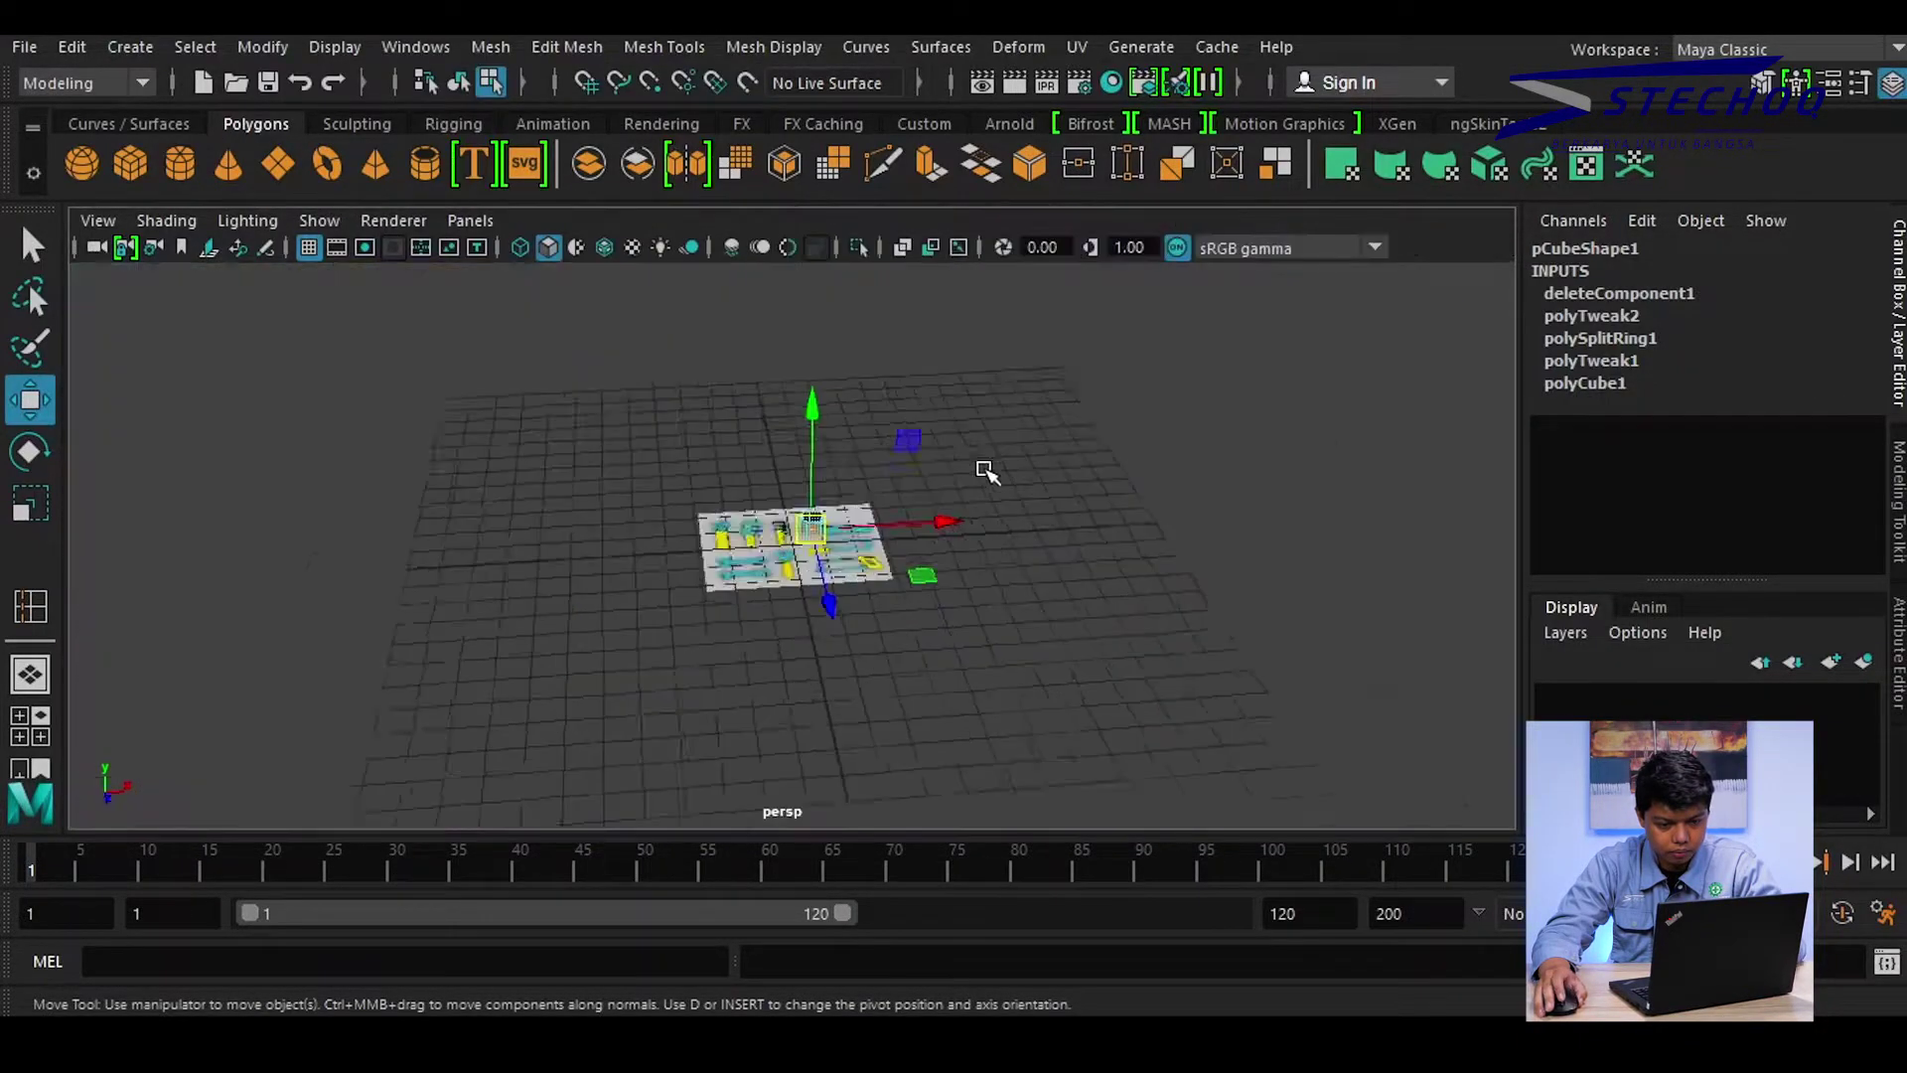
pyautogui.scroll(3, 964, 506)
pyautogui.scroll(5, 946, 553)
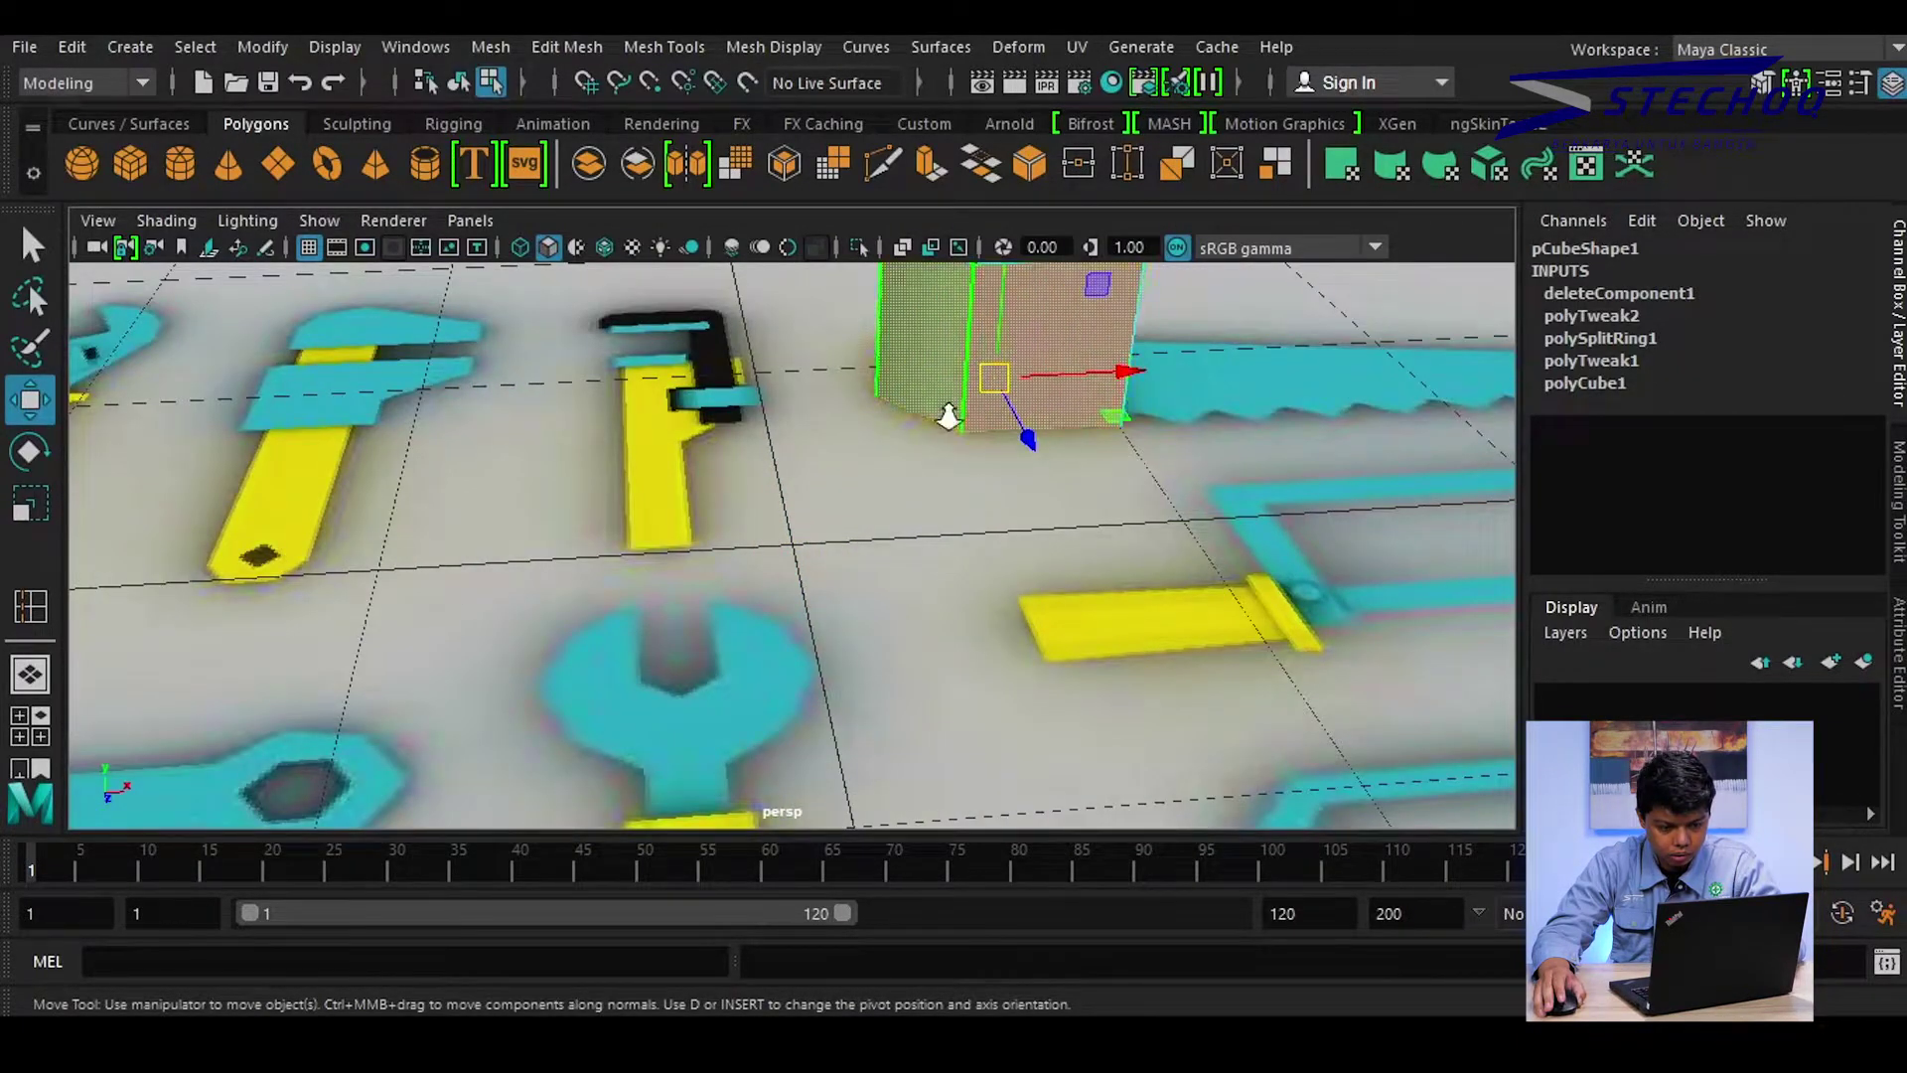
pyautogui.scroll(-2, 988, 417)
pyautogui.scroll(-2, 954, 427)
pyautogui.scroll(-1, 893, 477)
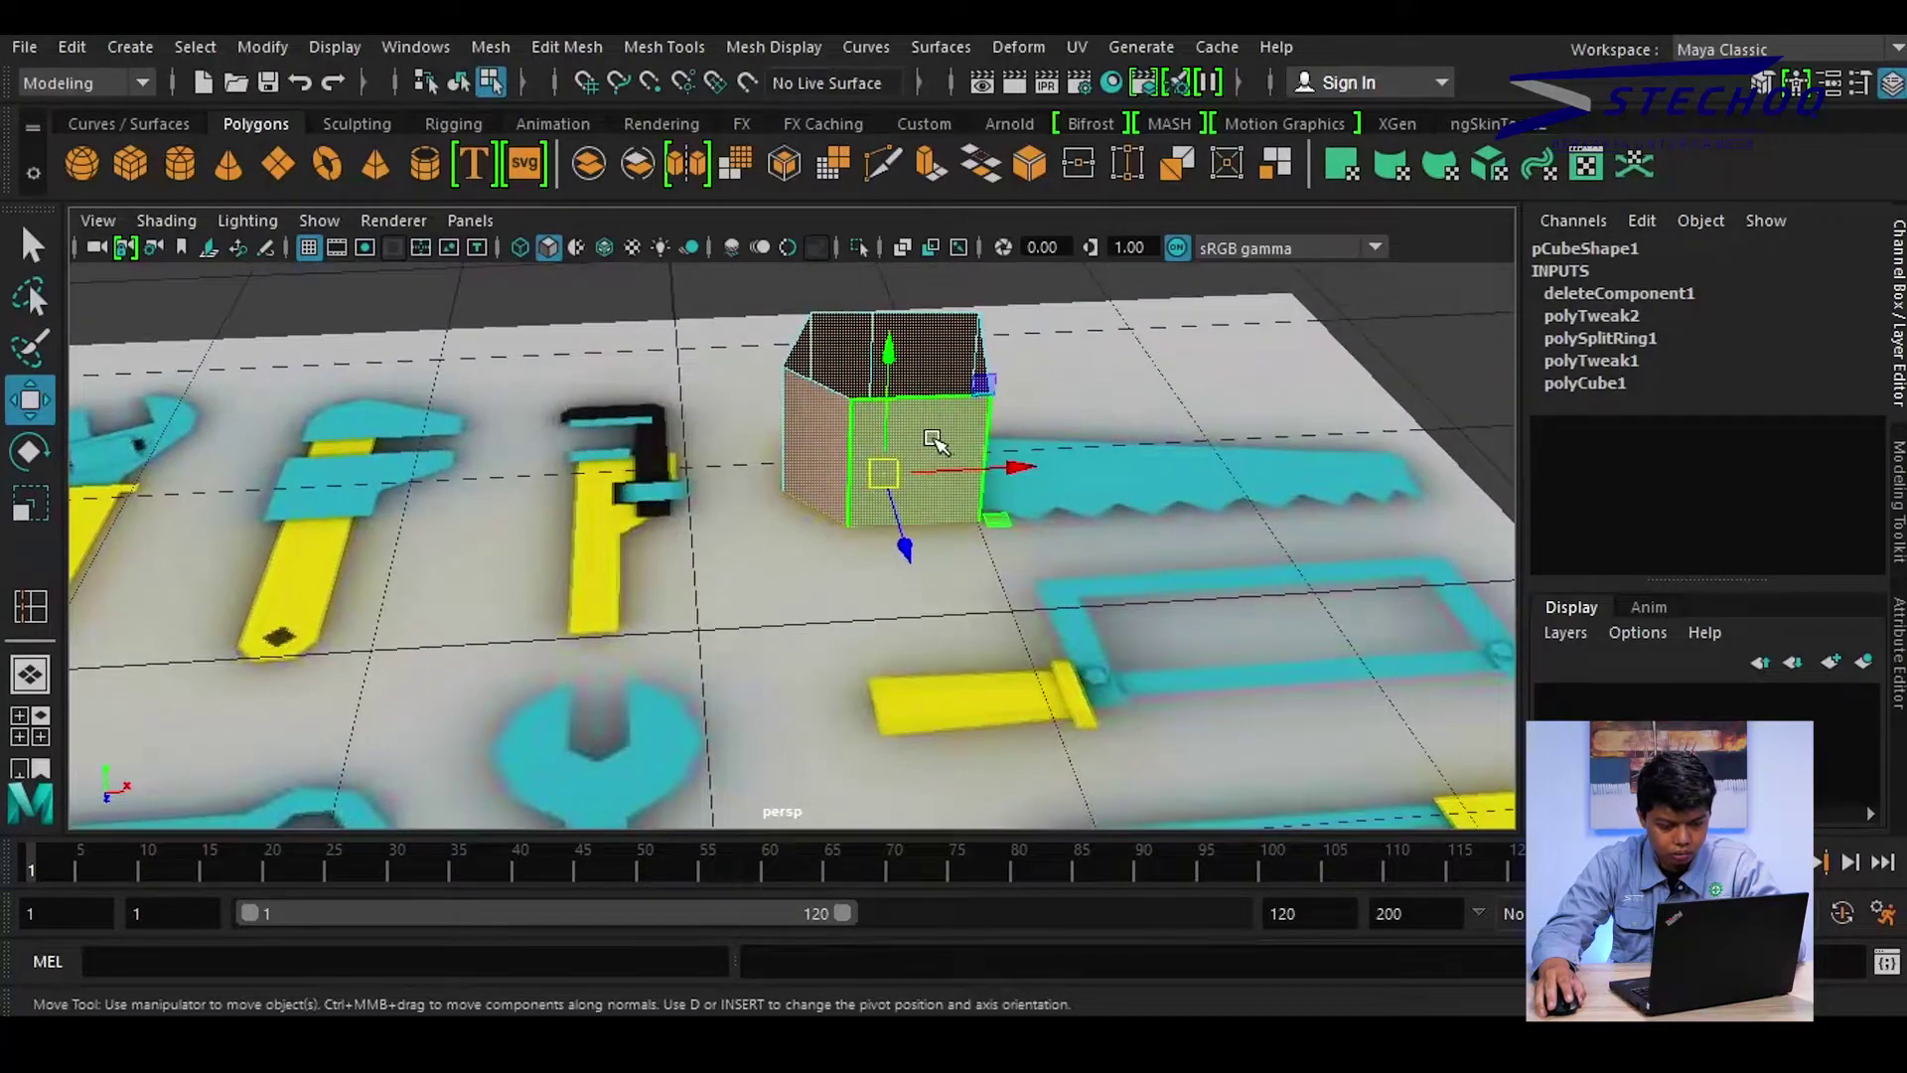
pyautogui.keyDown('shift'); pyautogui.moveTo(939, 440); pyautogui.dragTo(931, 499, button='right'); pyautogui.keyUp('shift')
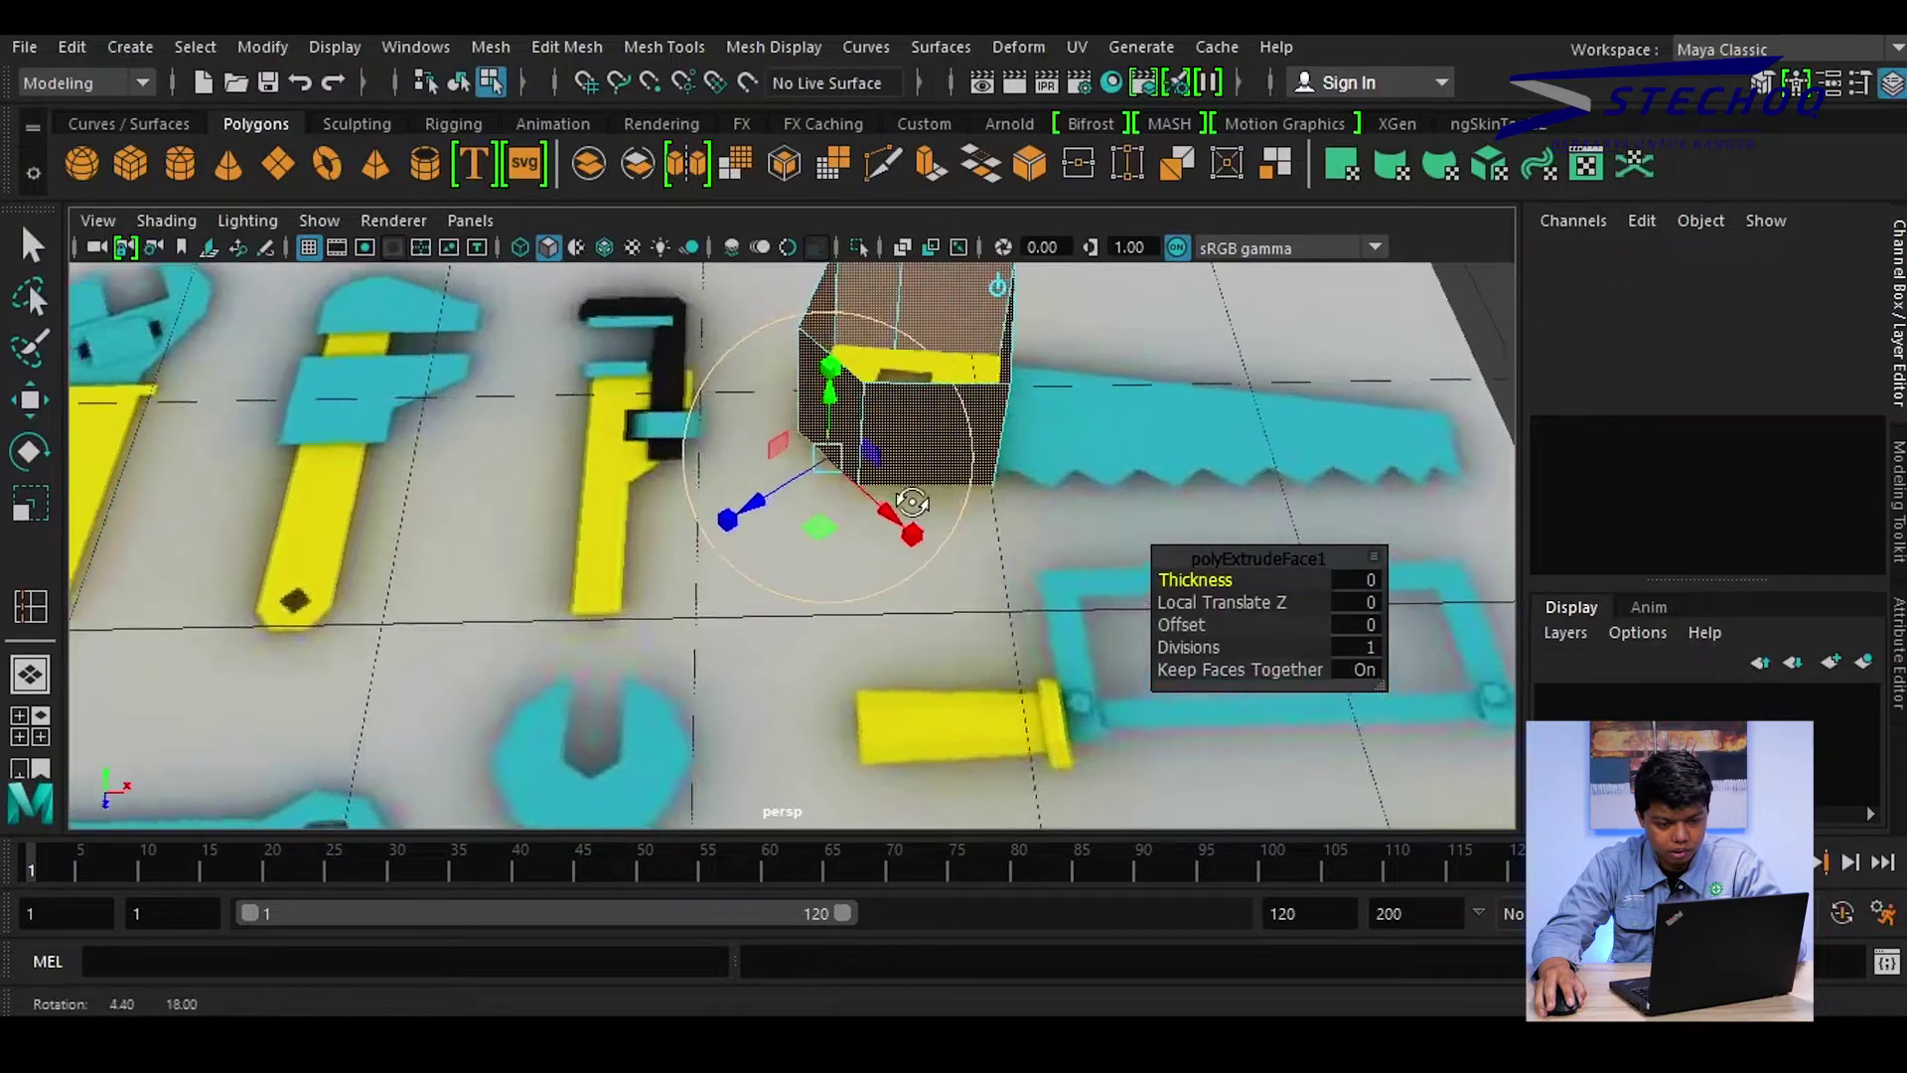
# Sink the extruded face to Local Translate Z -0.214 to form the grip recess
pyautogui.keyDown('alt'); pyautogui.moveTo(941, 480); pyautogui.dragTo(707, 558); pyautogui.keyUp('alt')
pyautogui.press('t')
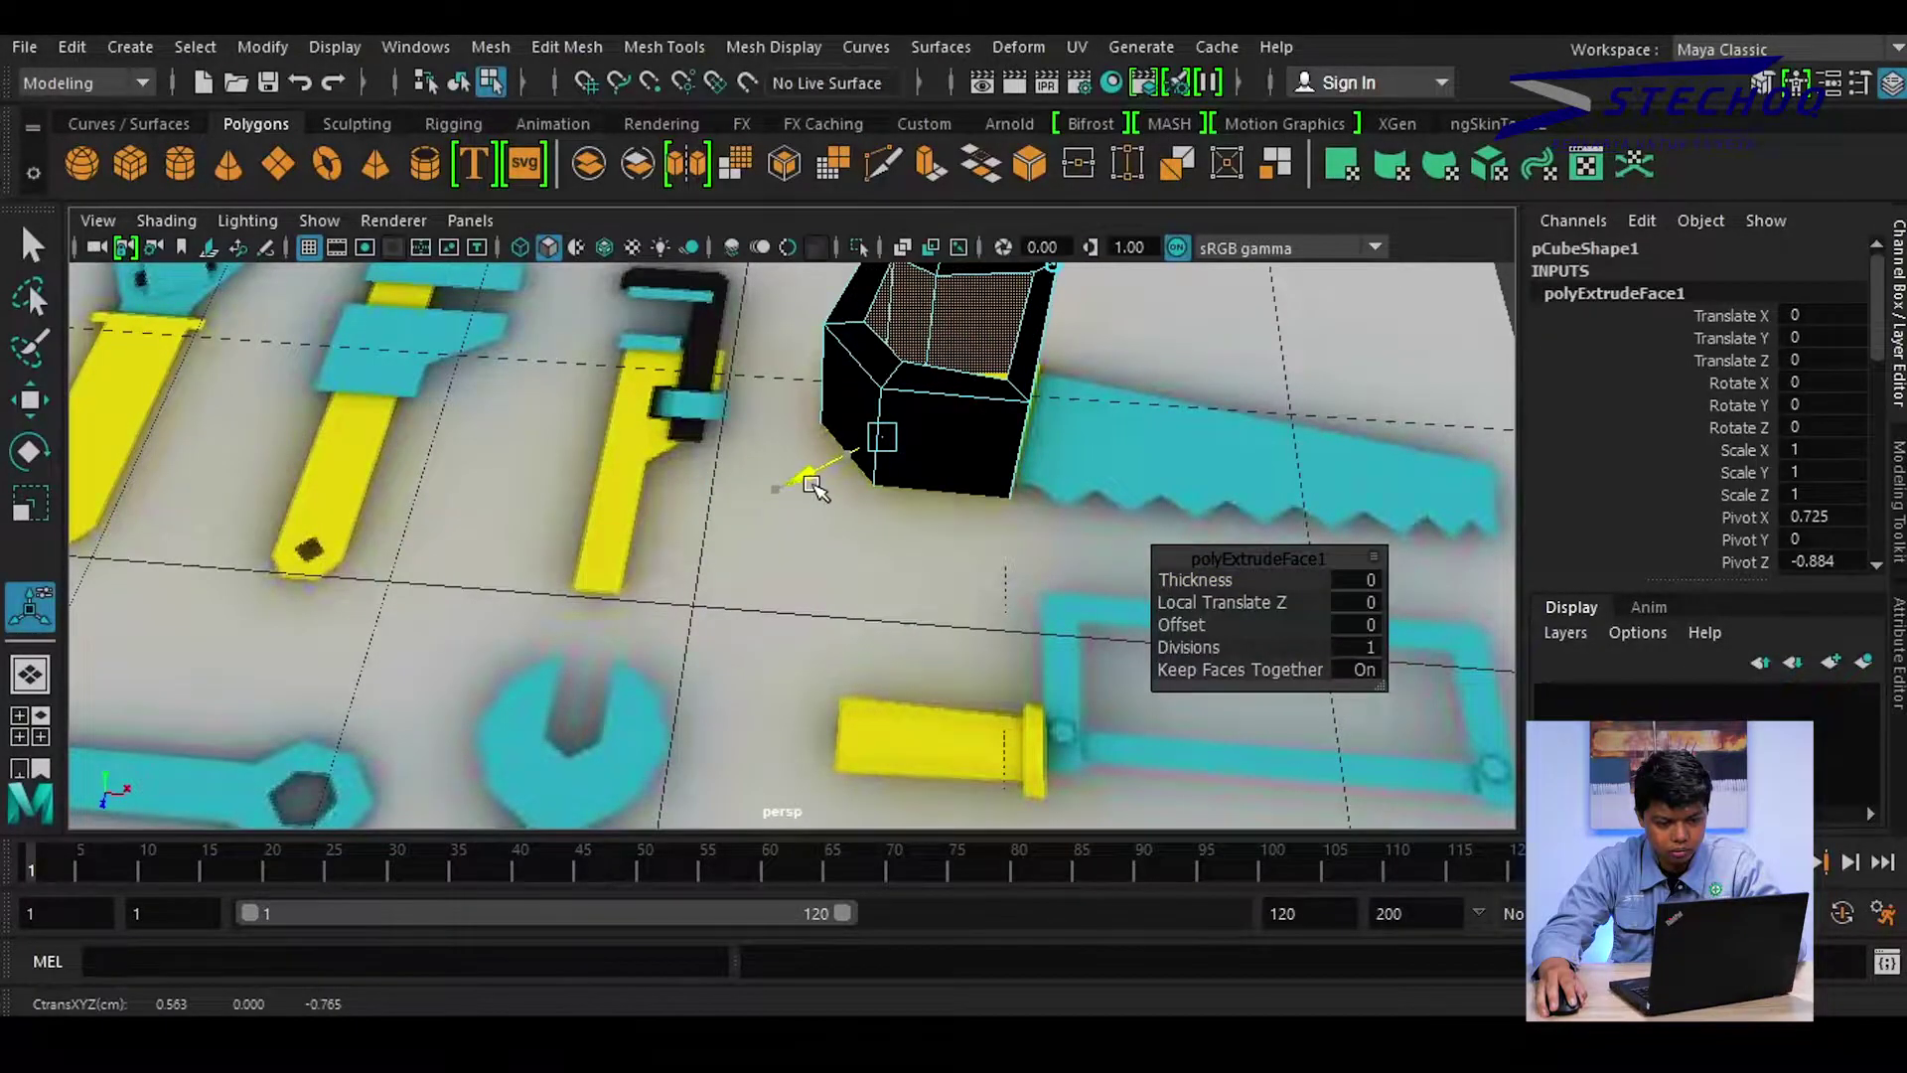
pyautogui.moveTo(795, 492)
pyautogui.mouseDown()
pyautogui.moveTo(916, 430)
pyautogui.moveTo(935, 698)
pyautogui.mouseUp()
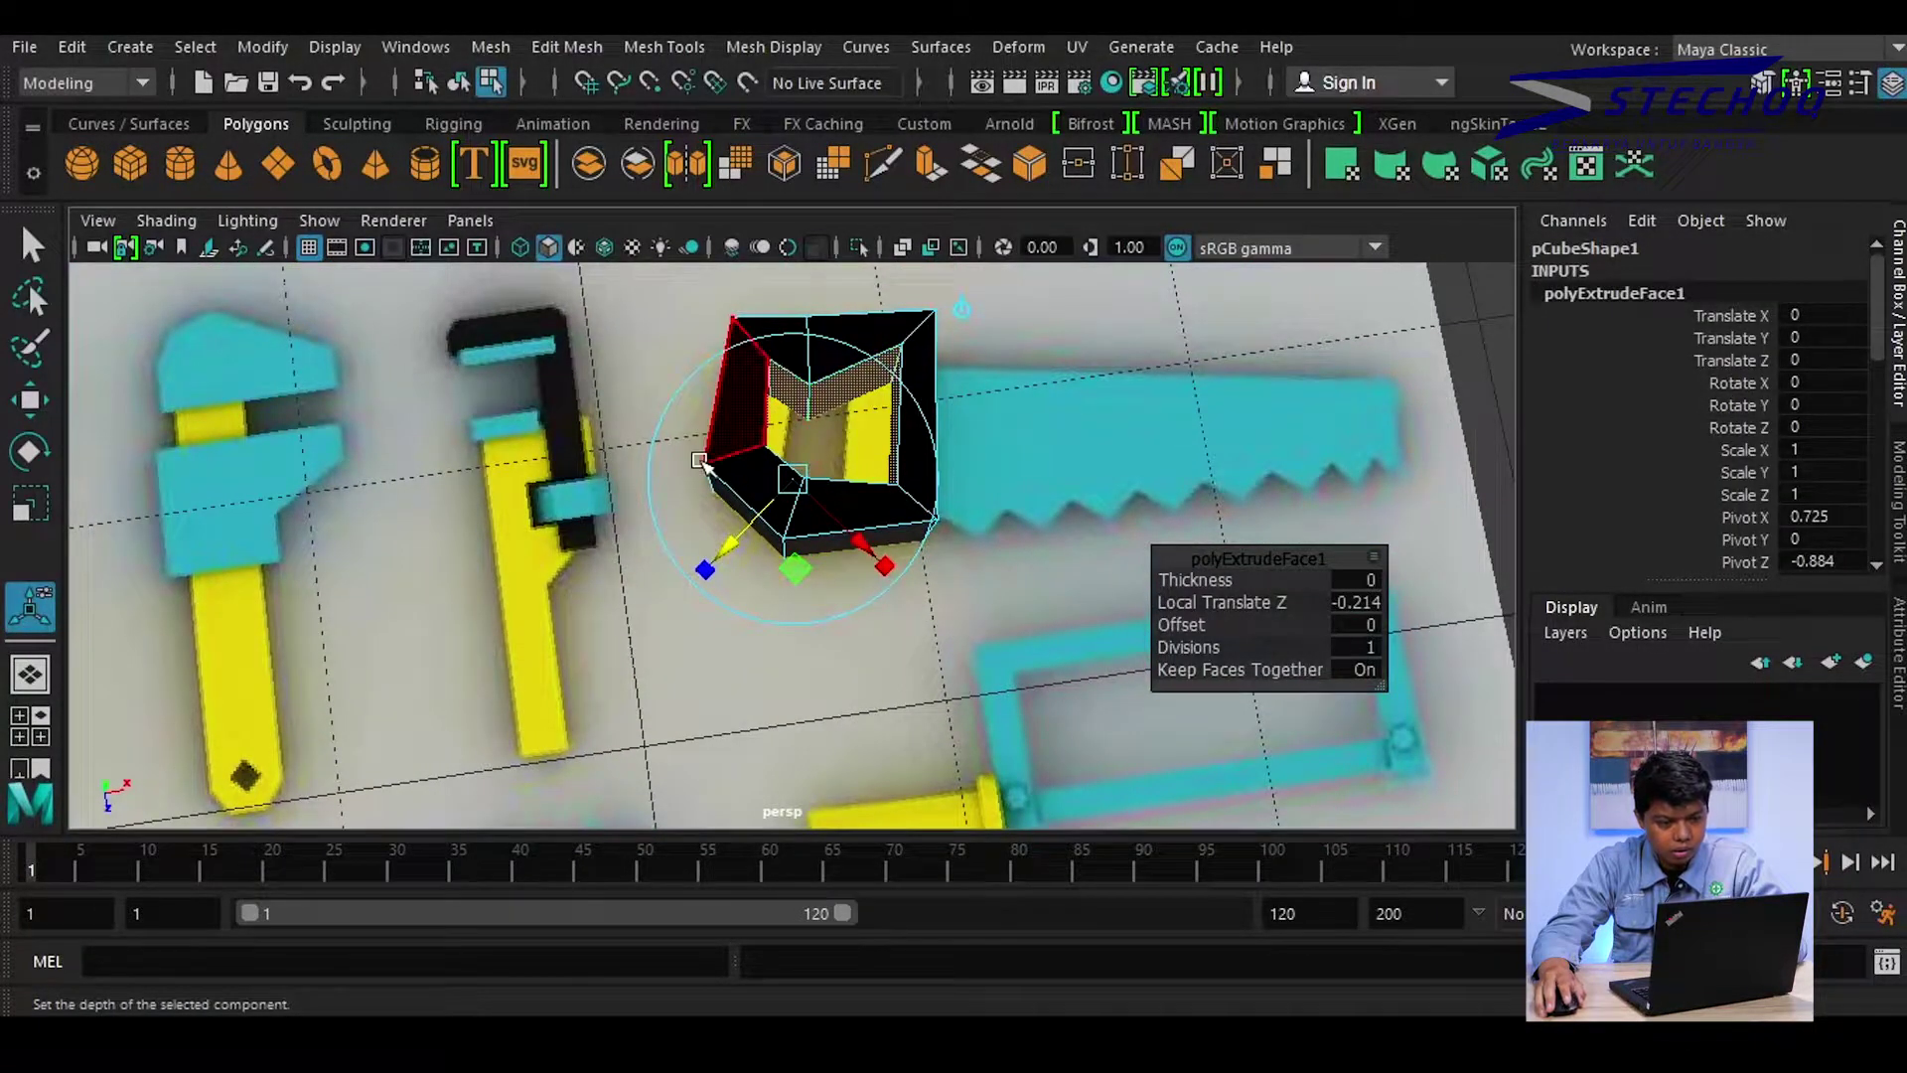
pyautogui.keyDown('alt'); pyautogui.moveTo(874, 397); pyautogui.dragTo(1052, 384, button='right'); pyautogui.keyUp('alt')
pyautogui.moveTo(1052, 383)
pyautogui.keyDown('alt'); pyautogui.mouseDown()
pyautogui.moveTo(987, 447)
pyautogui.moveTo(975, 430)
pyautogui.mouseUp(); pyautogui.keyUp('alt')
pyautogui.press('space')
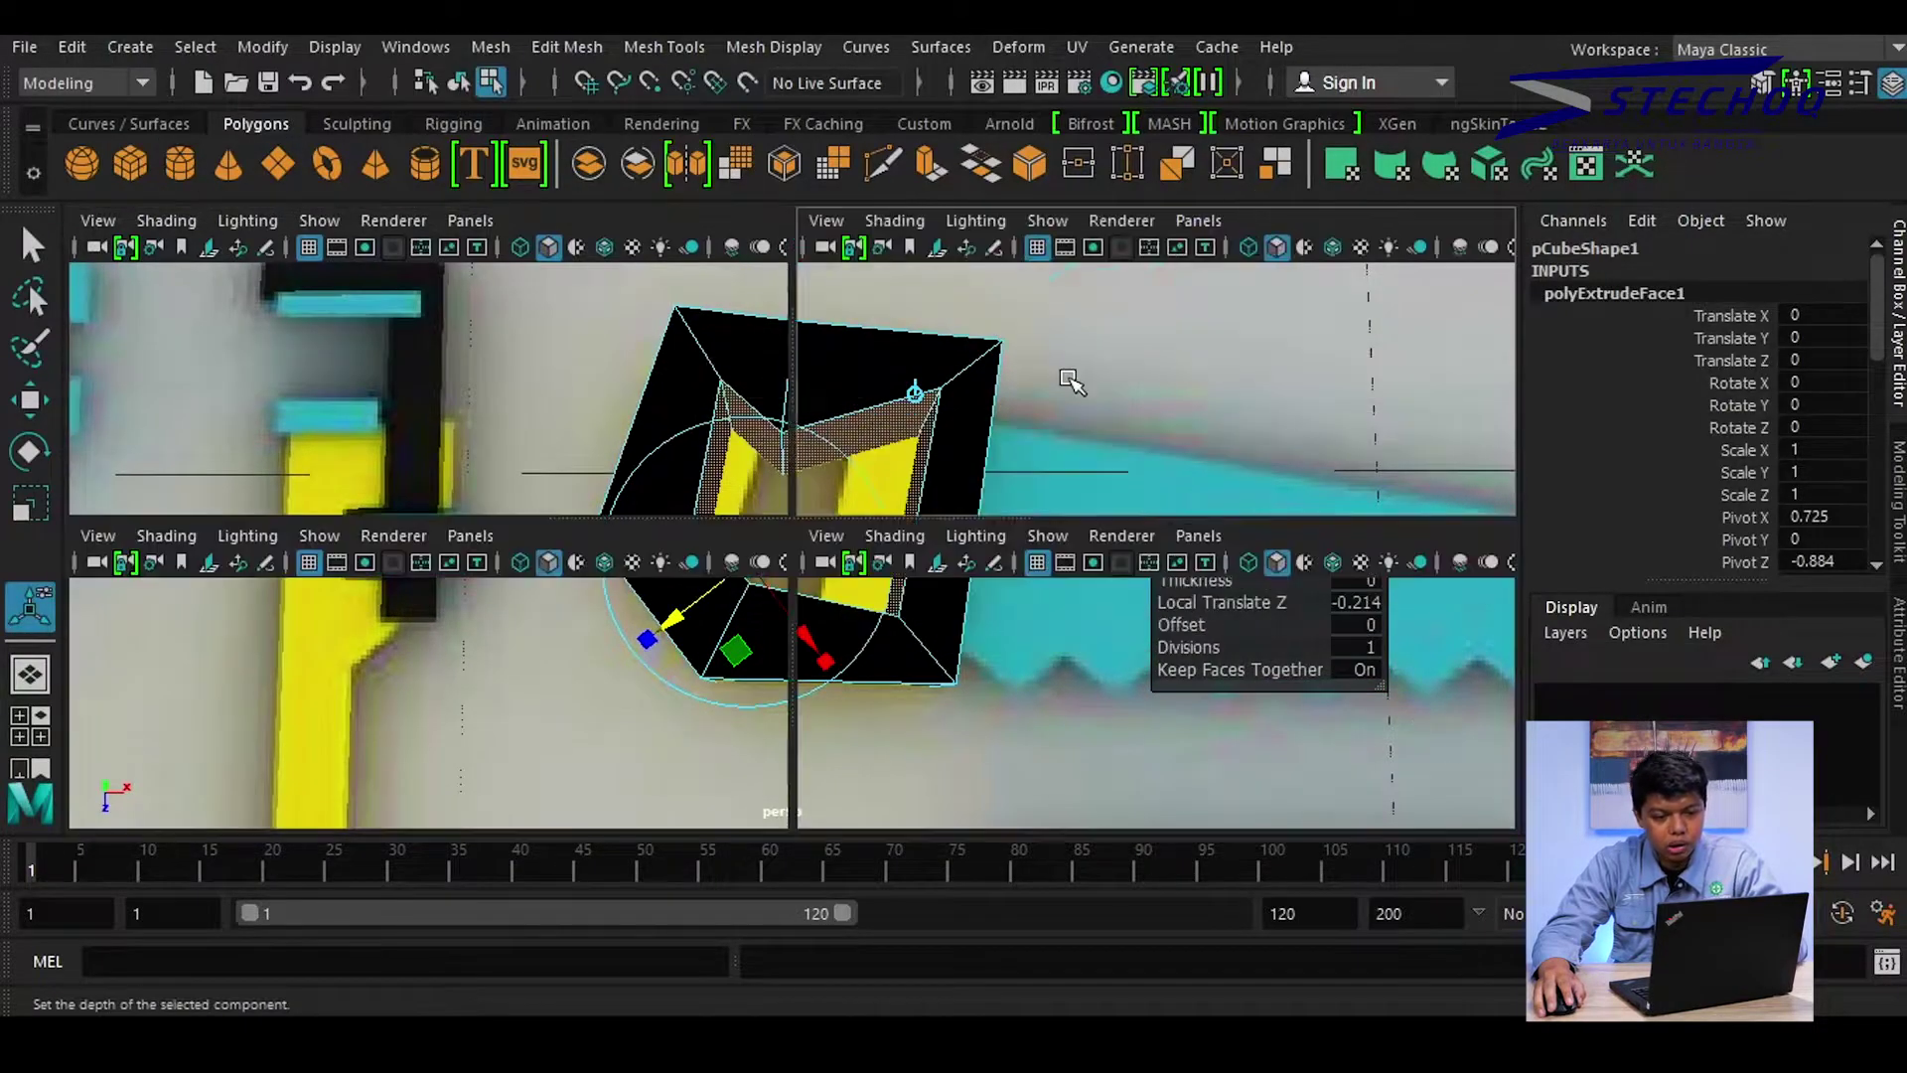
# Move the hole's inner top-left and lower-left vertices onto the reference grip opening
pyautogui.press('space')
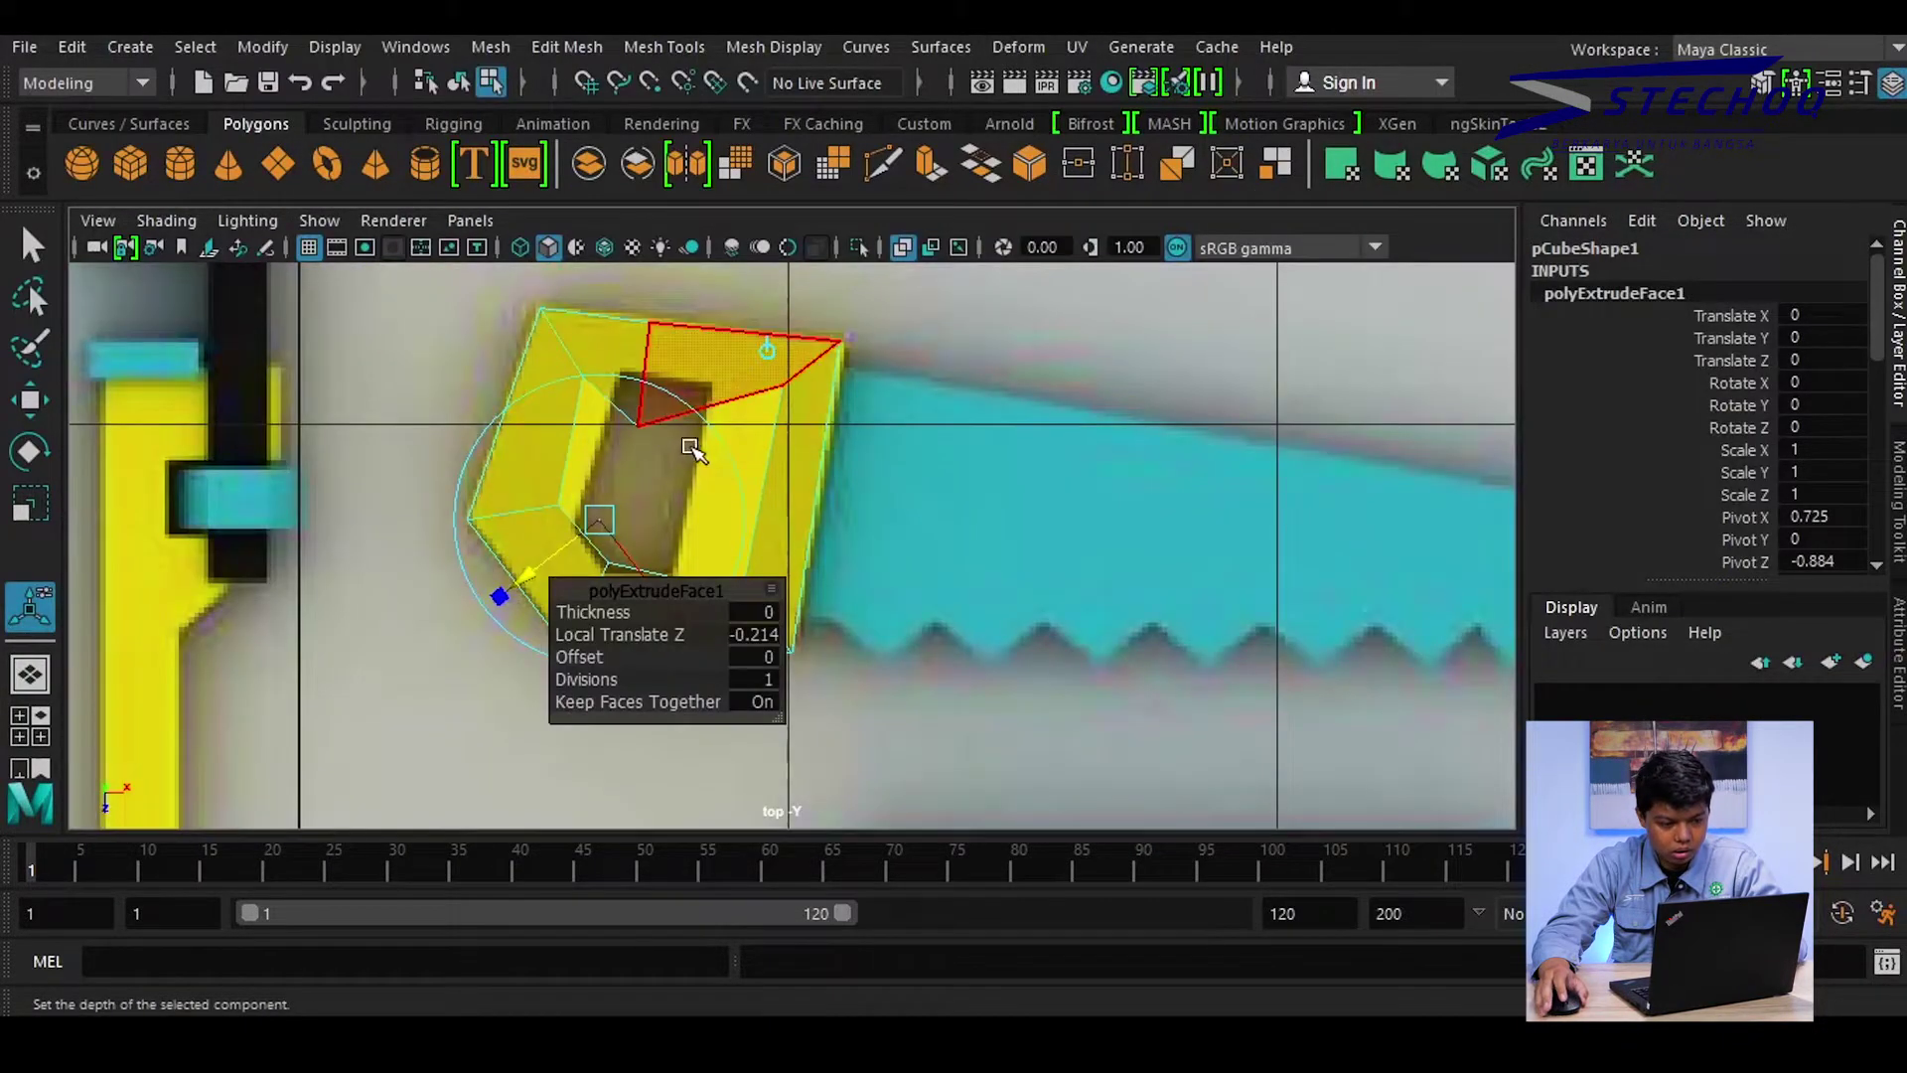
pyautogui.scroll(2, 712, 438)
pyautogui.scroll(3, 695, 496)
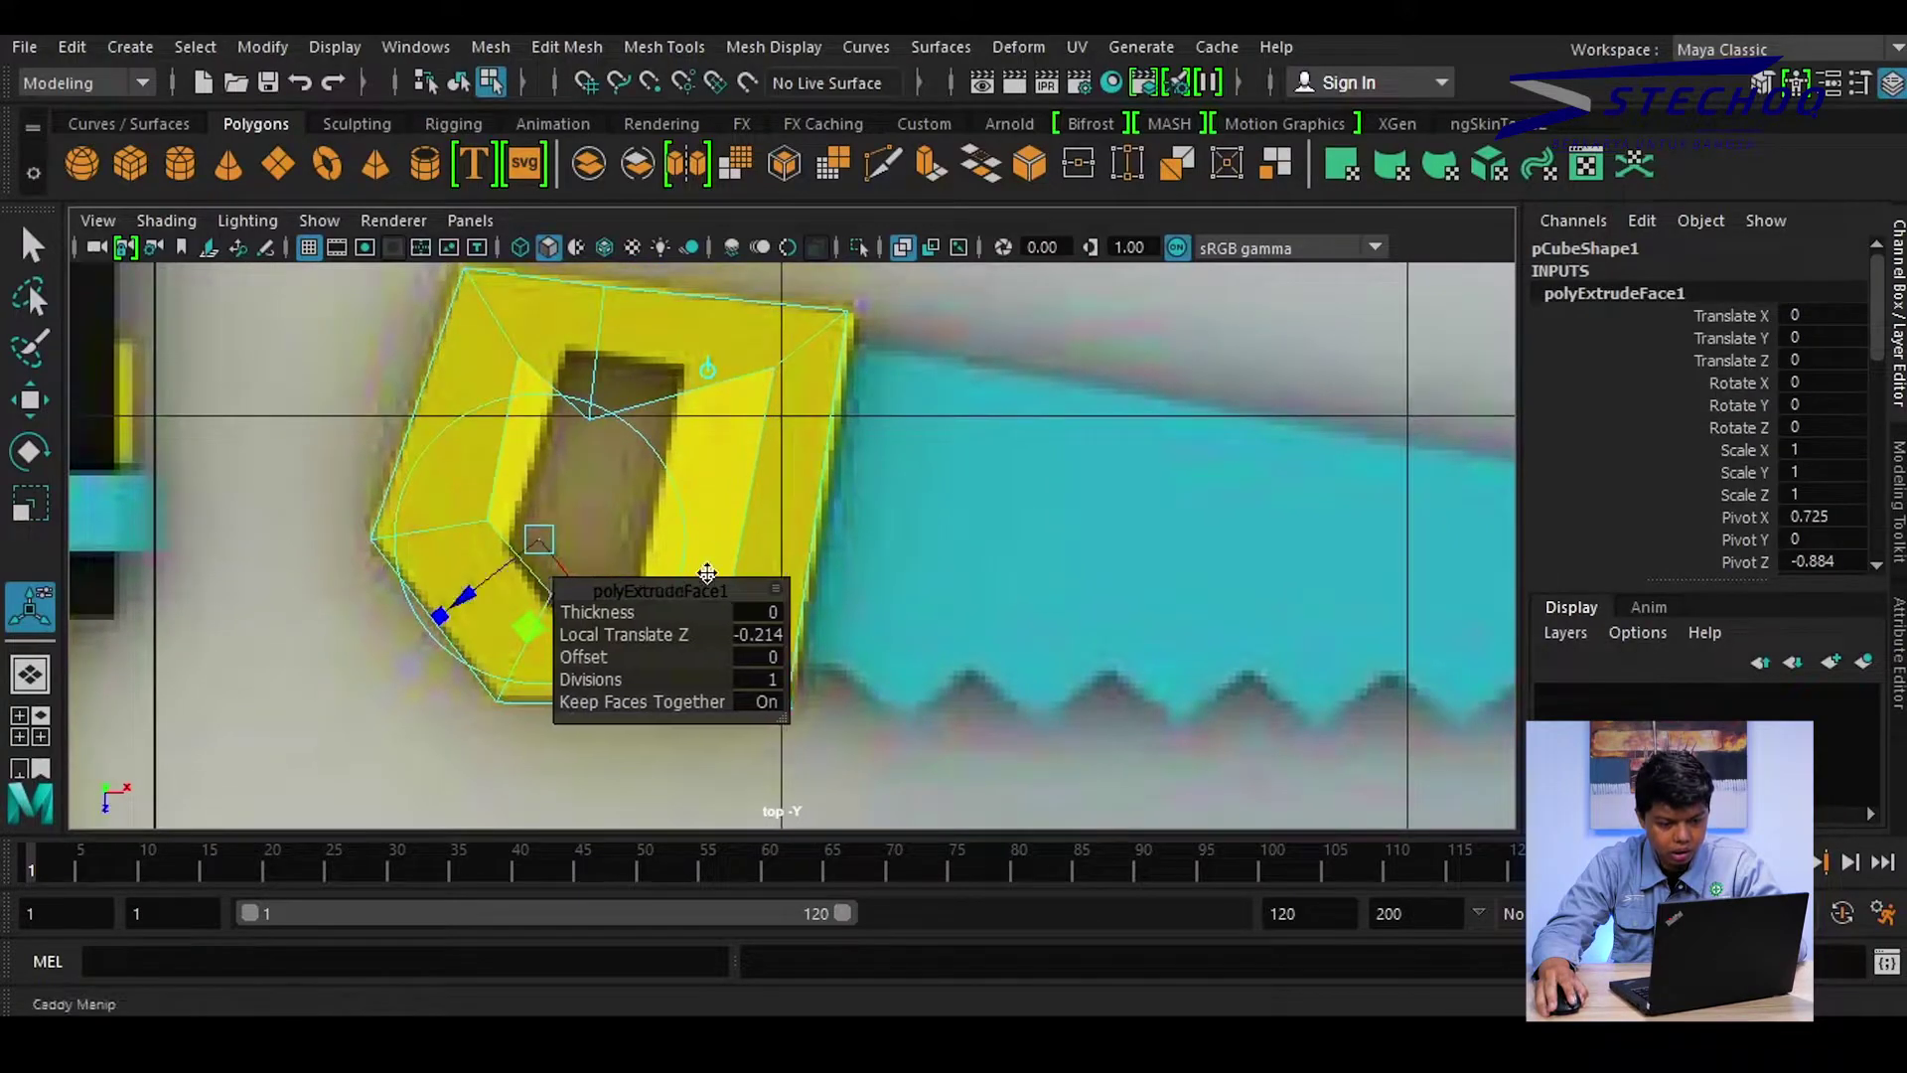
pyautogui.moveTo(672, 586); pyautogui.dragTo(1265, 345)
pyautogui.moveTo(596, 241); pyautogui.dragTo(595, 338, button='right')
pyautogui.click(523, 362)
pyautogui.press('w')
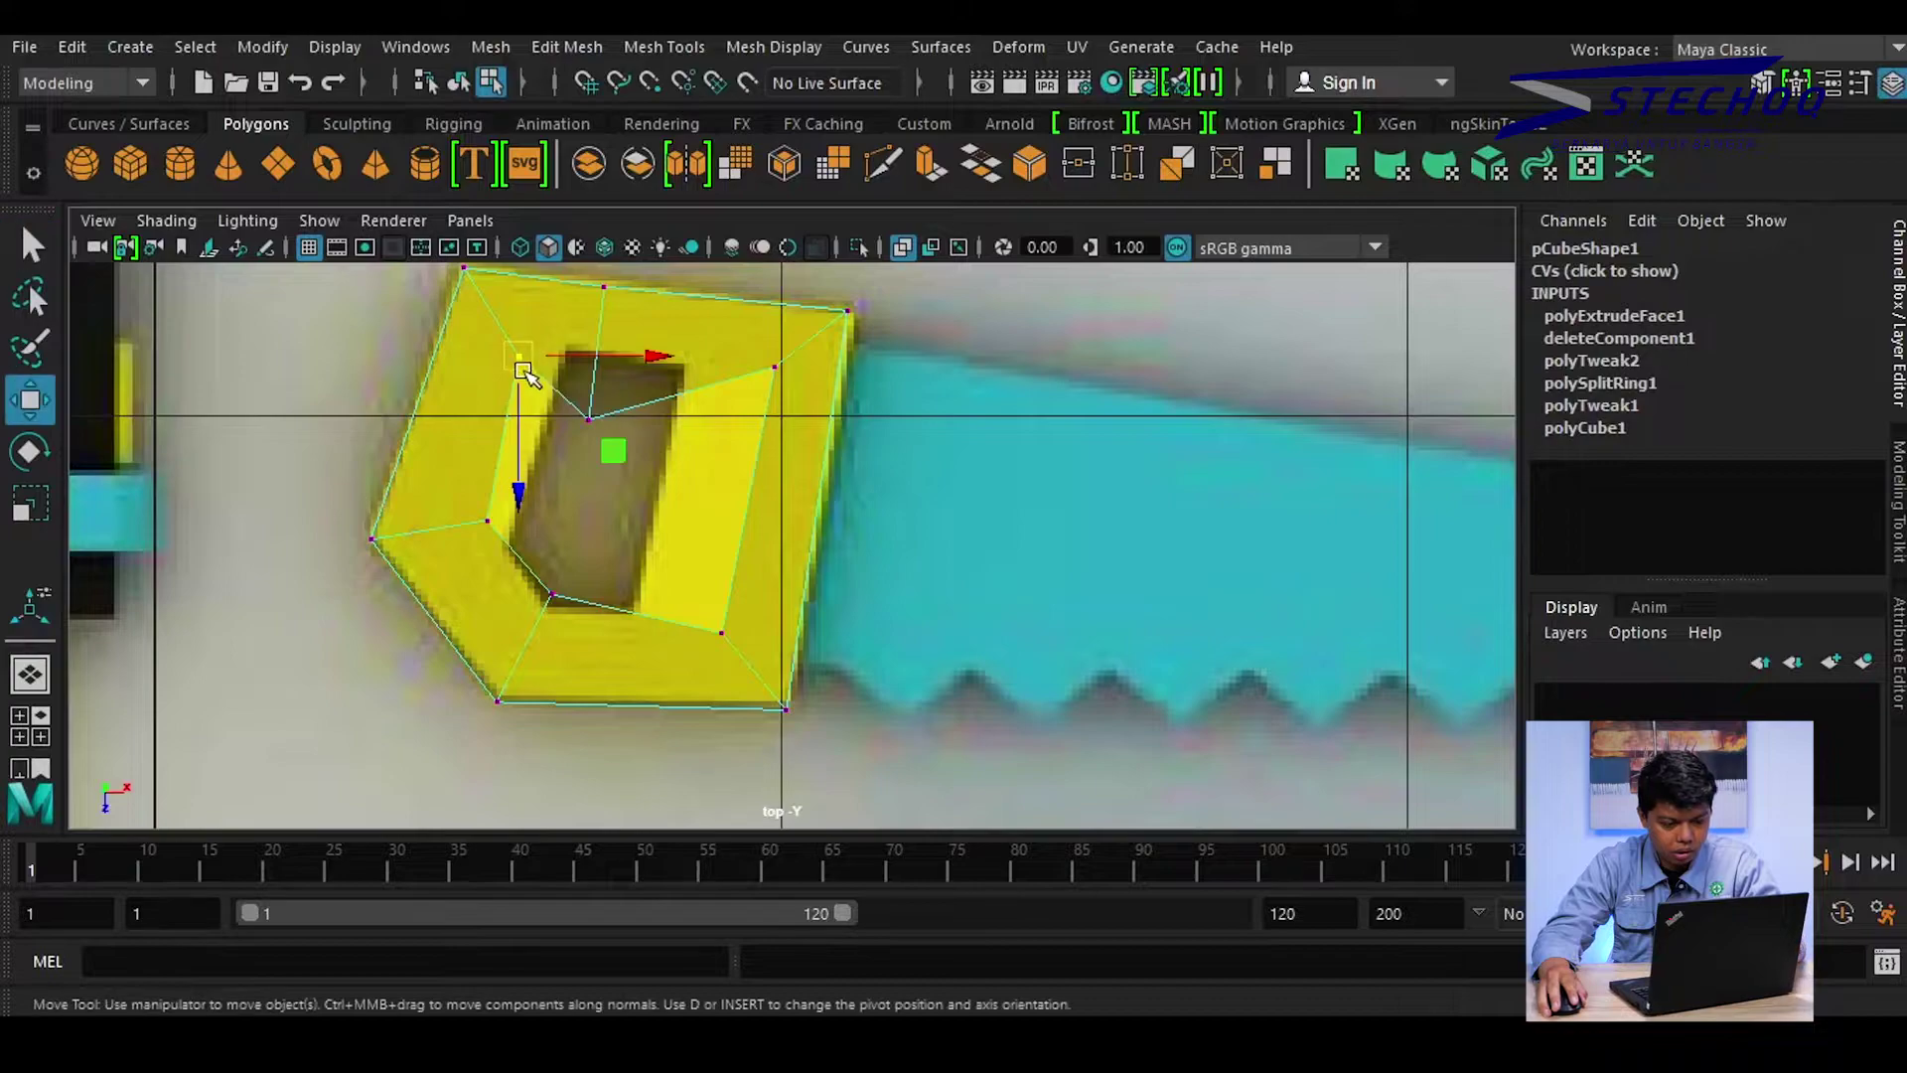
pyautogui.moveTo(507, 350); pyautogui.dragTo(558, 353)
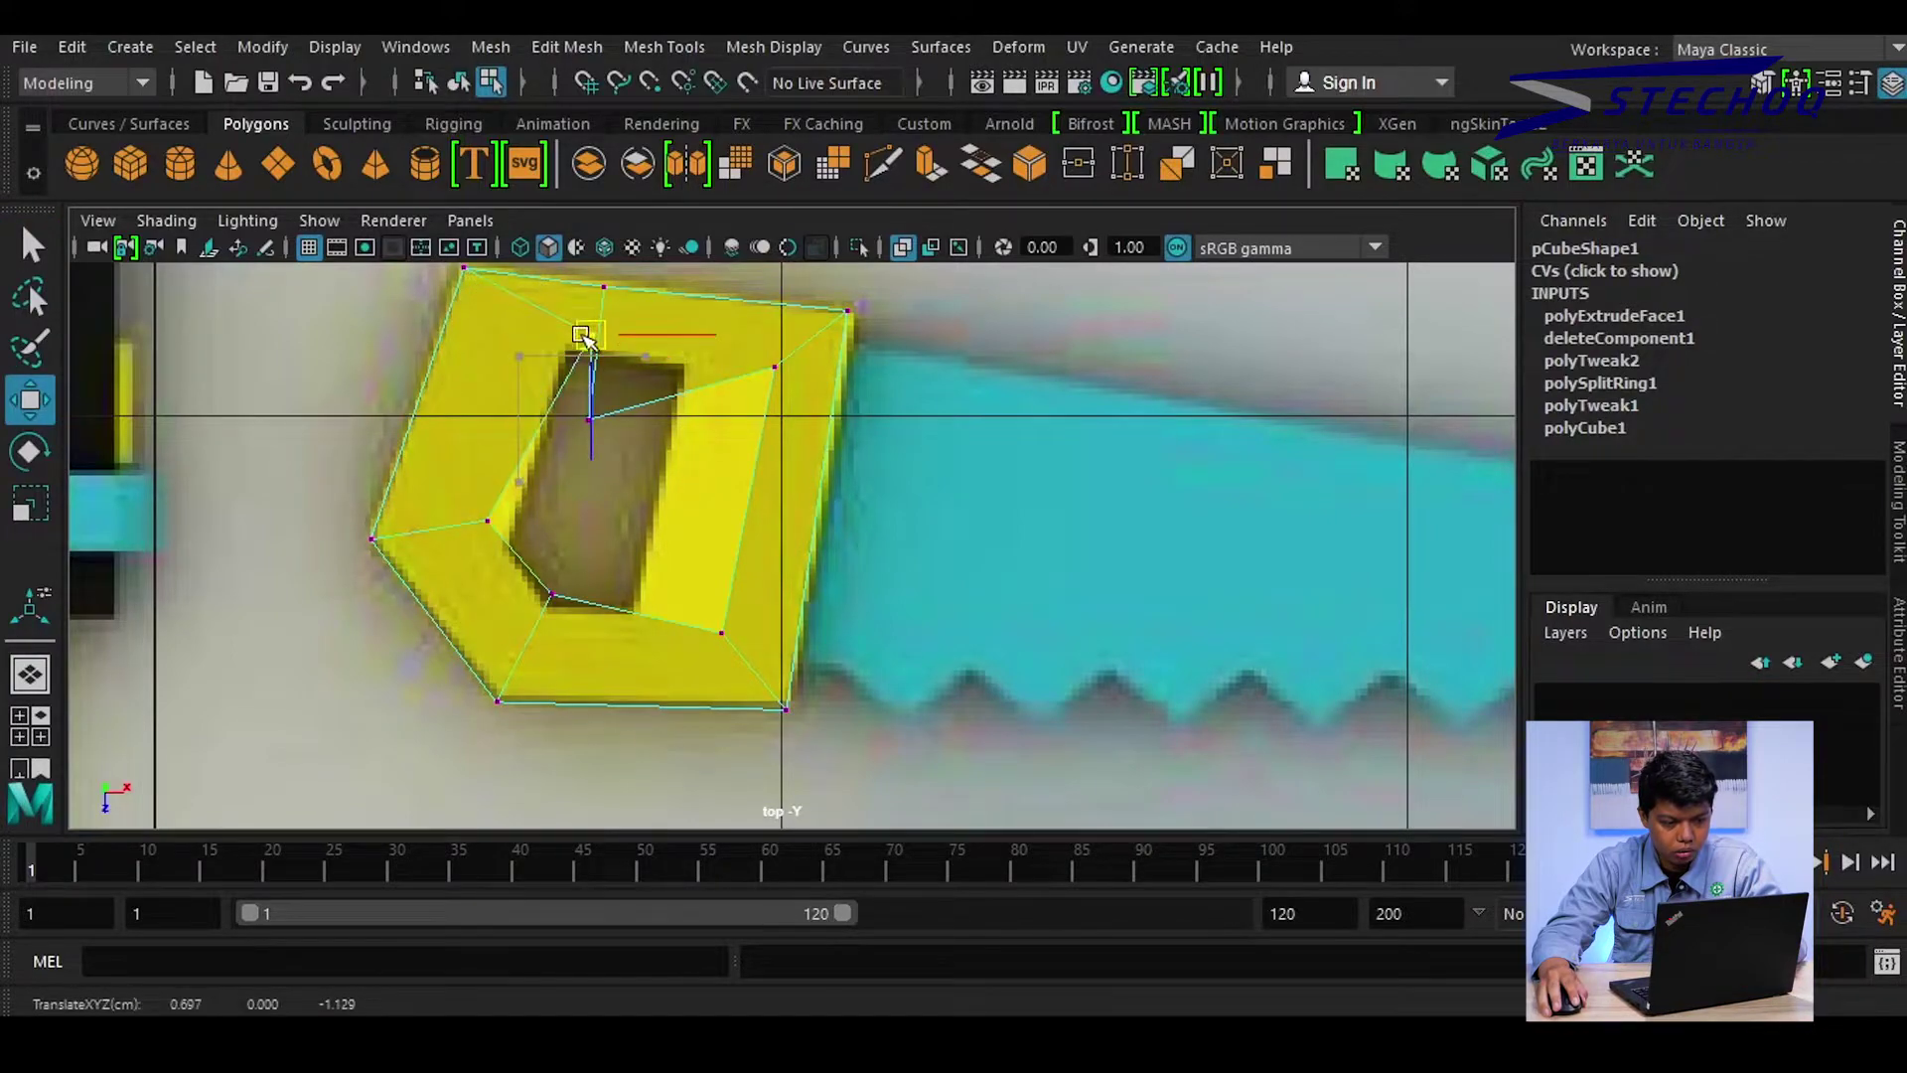
pyautogui.moveTo(464, 462)
pyautogui.mouseDown()
pyautogui.moveTo(507, 564)
pyautogui.moveTo(496, 539)
pyautogui.mouseUp()
pyautogui.moveTo(600, 568); pyautogui.dragTo(541, 611)
# Adjust the remaining lower, top and upper-right inner vertices to match the grip opening
pyautogui.click(504, 549)
pyautogui.moveTo(503, 549); pyautogui.dragTo(512, 552)
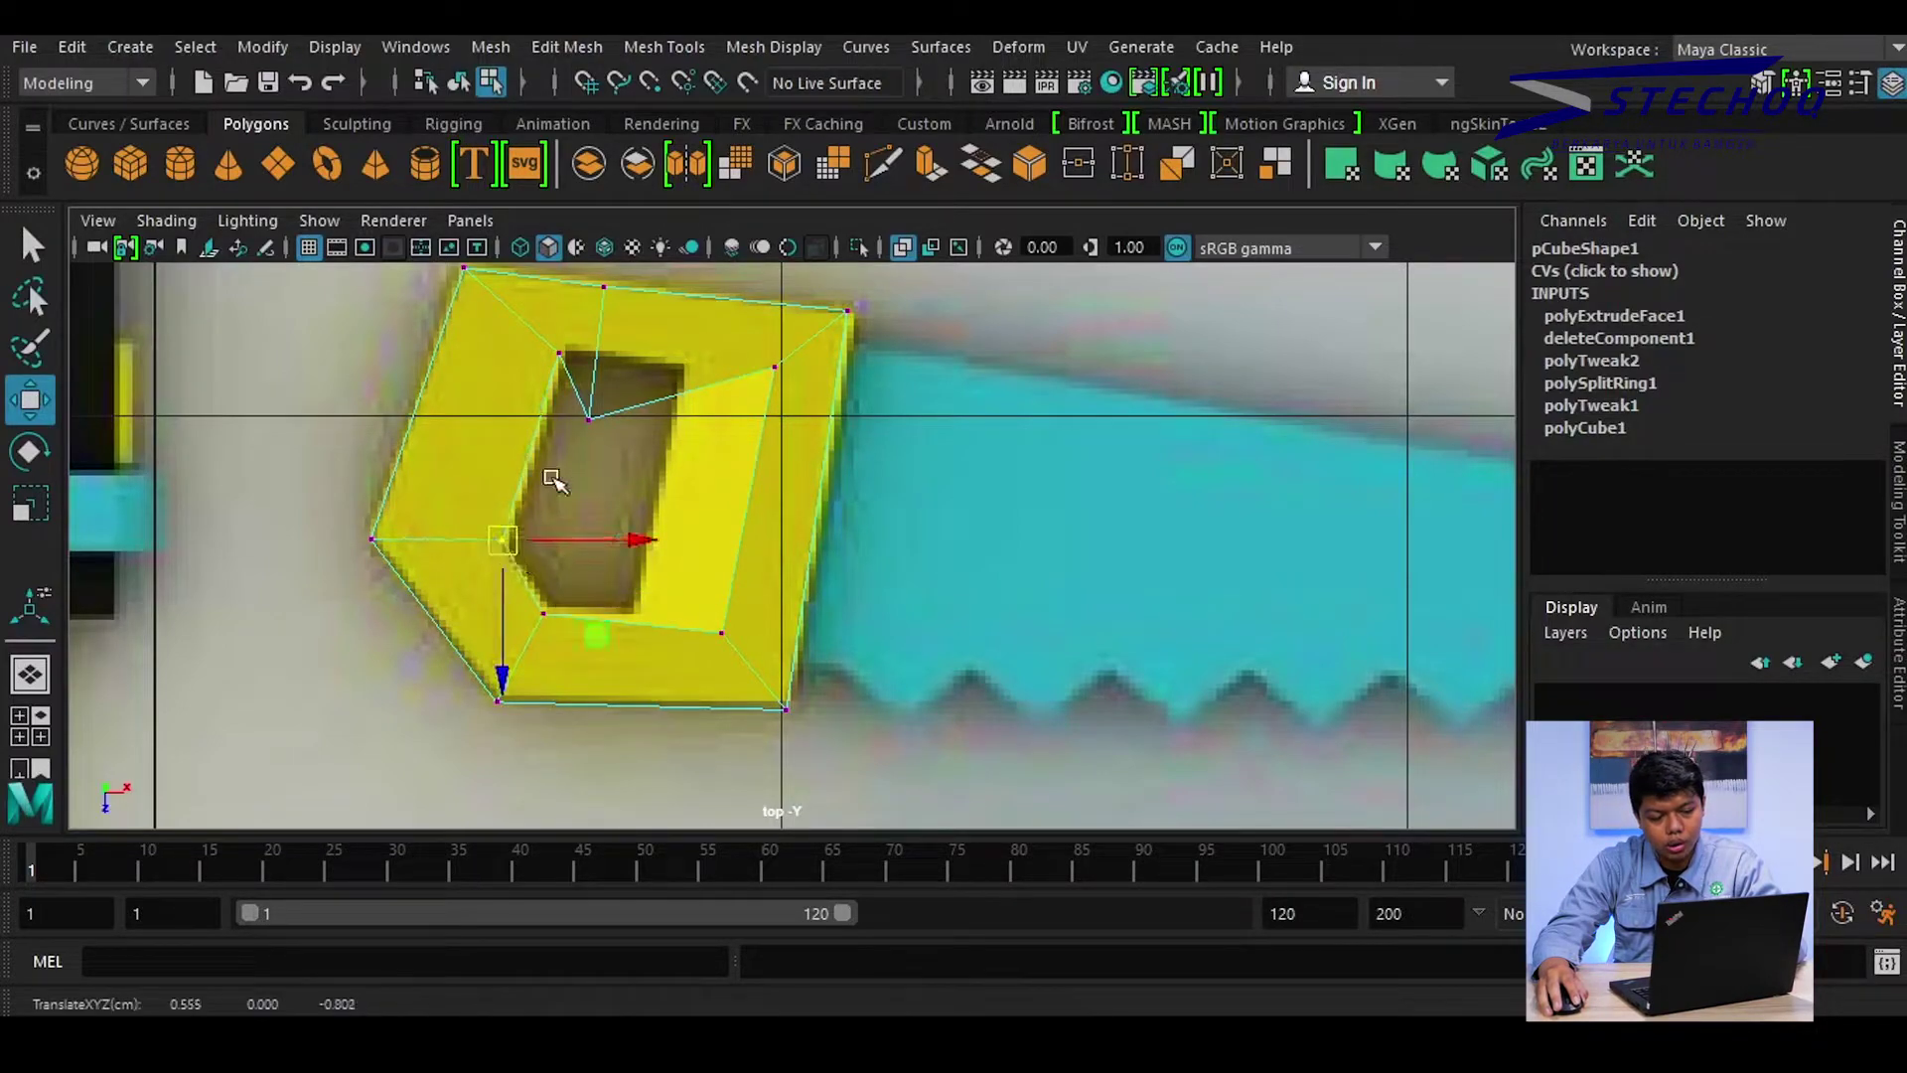
pyautogui.click(591, 418)
pyautogui.moveTo(597, 422); pyautogui.dragTo(616, 363)
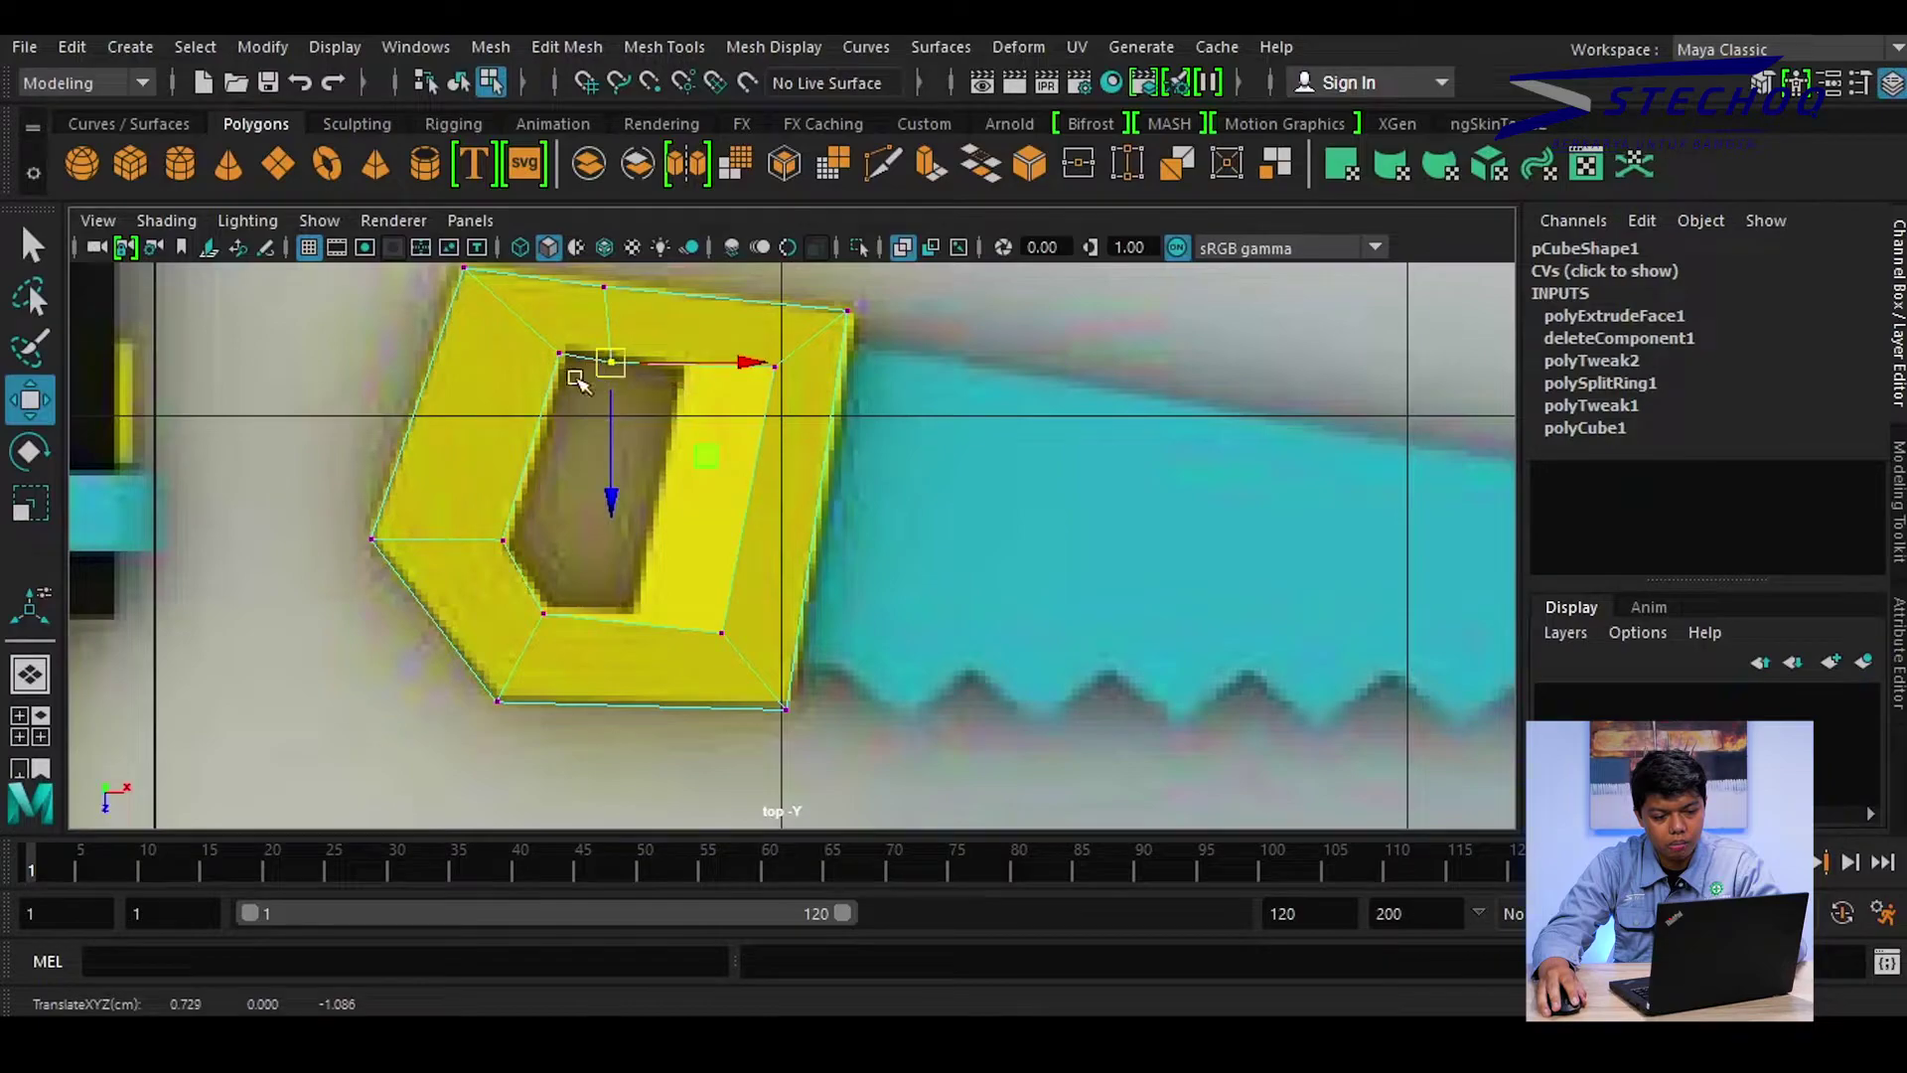
pyautogui.moveTo(761, 344)
pyautogui.mouseDown()
pyautogui.moveTo(786, 392)
pyautogui.moveTo(706, 357)
pyautogui.moveTo(685, 373)
pyautogui.mouseUp()
pyautogui.moveTo(670, 544)
pyautogui.mouseDown()
pyautogui.moveTo(770, 680)
pyautogui.moveTo(632, 613)
pyautogui.mouseUp()
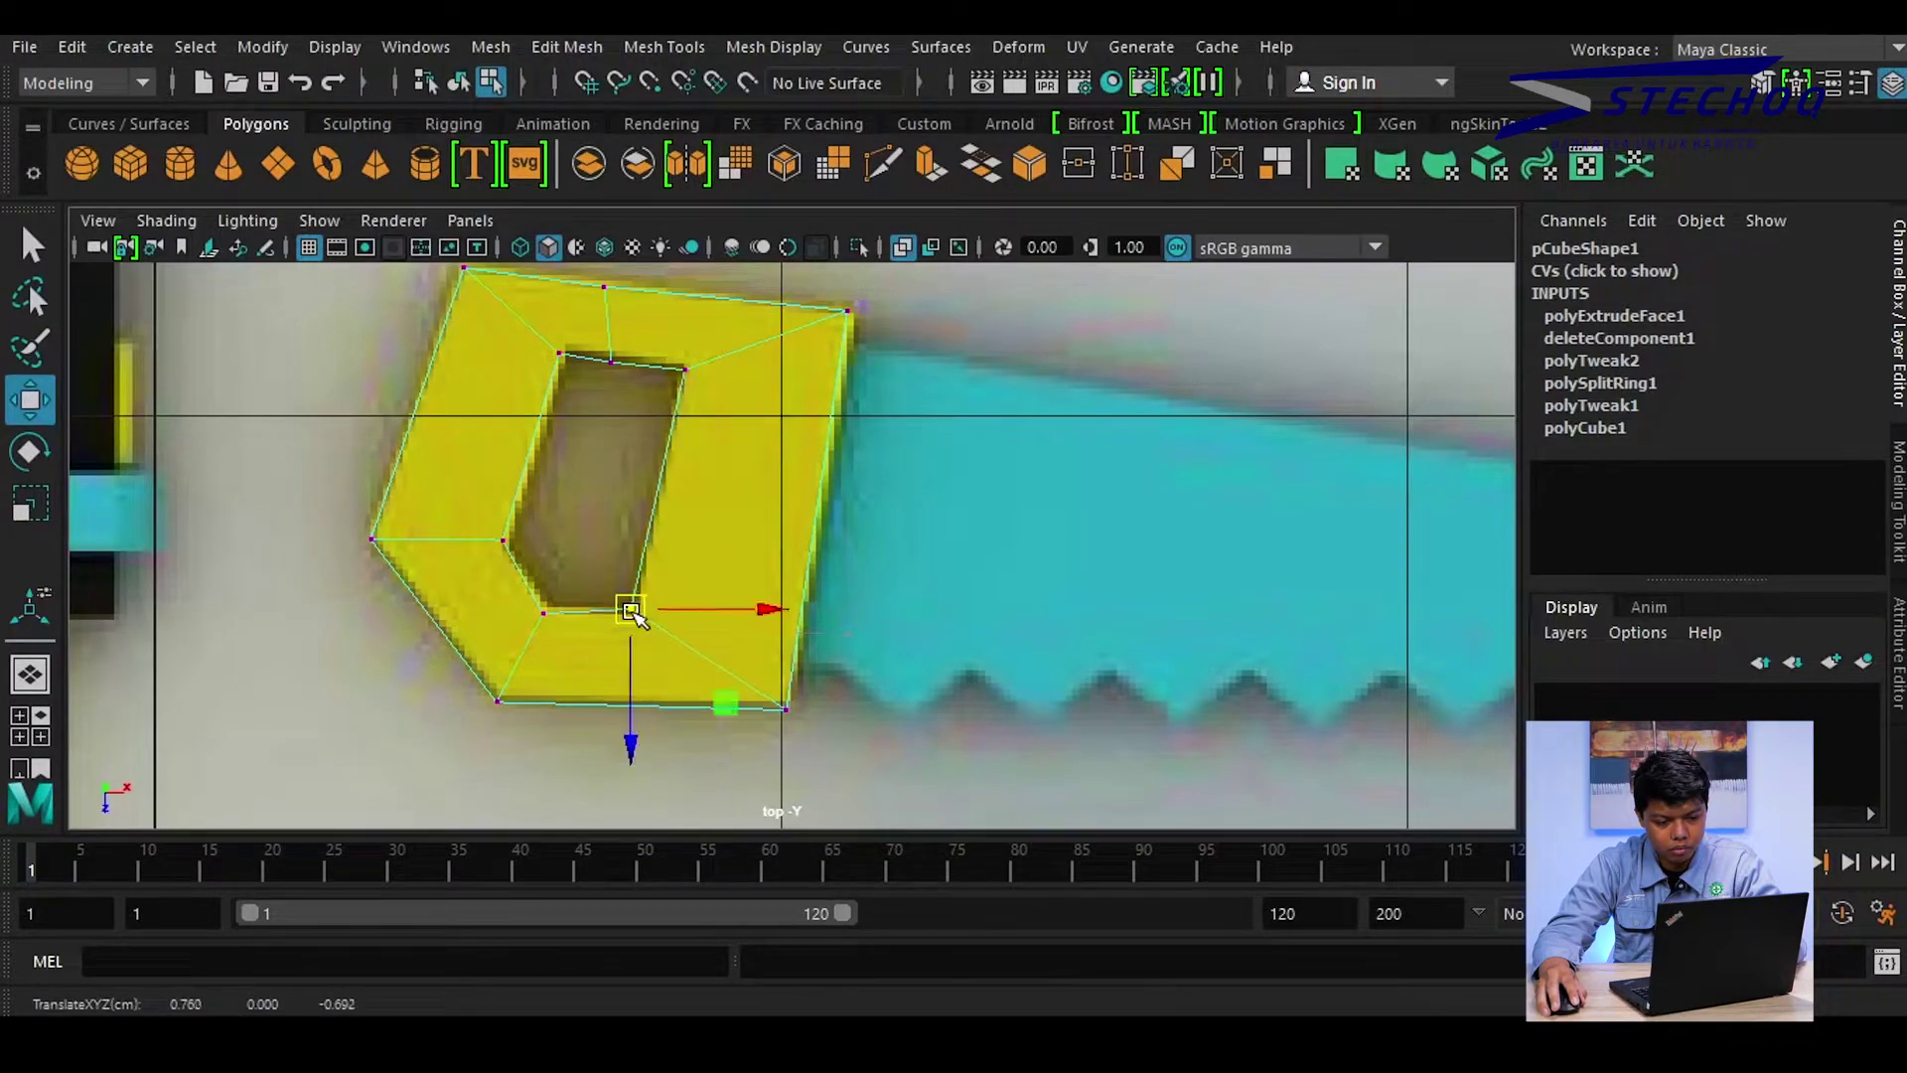
pyautogui.click(610, 360)
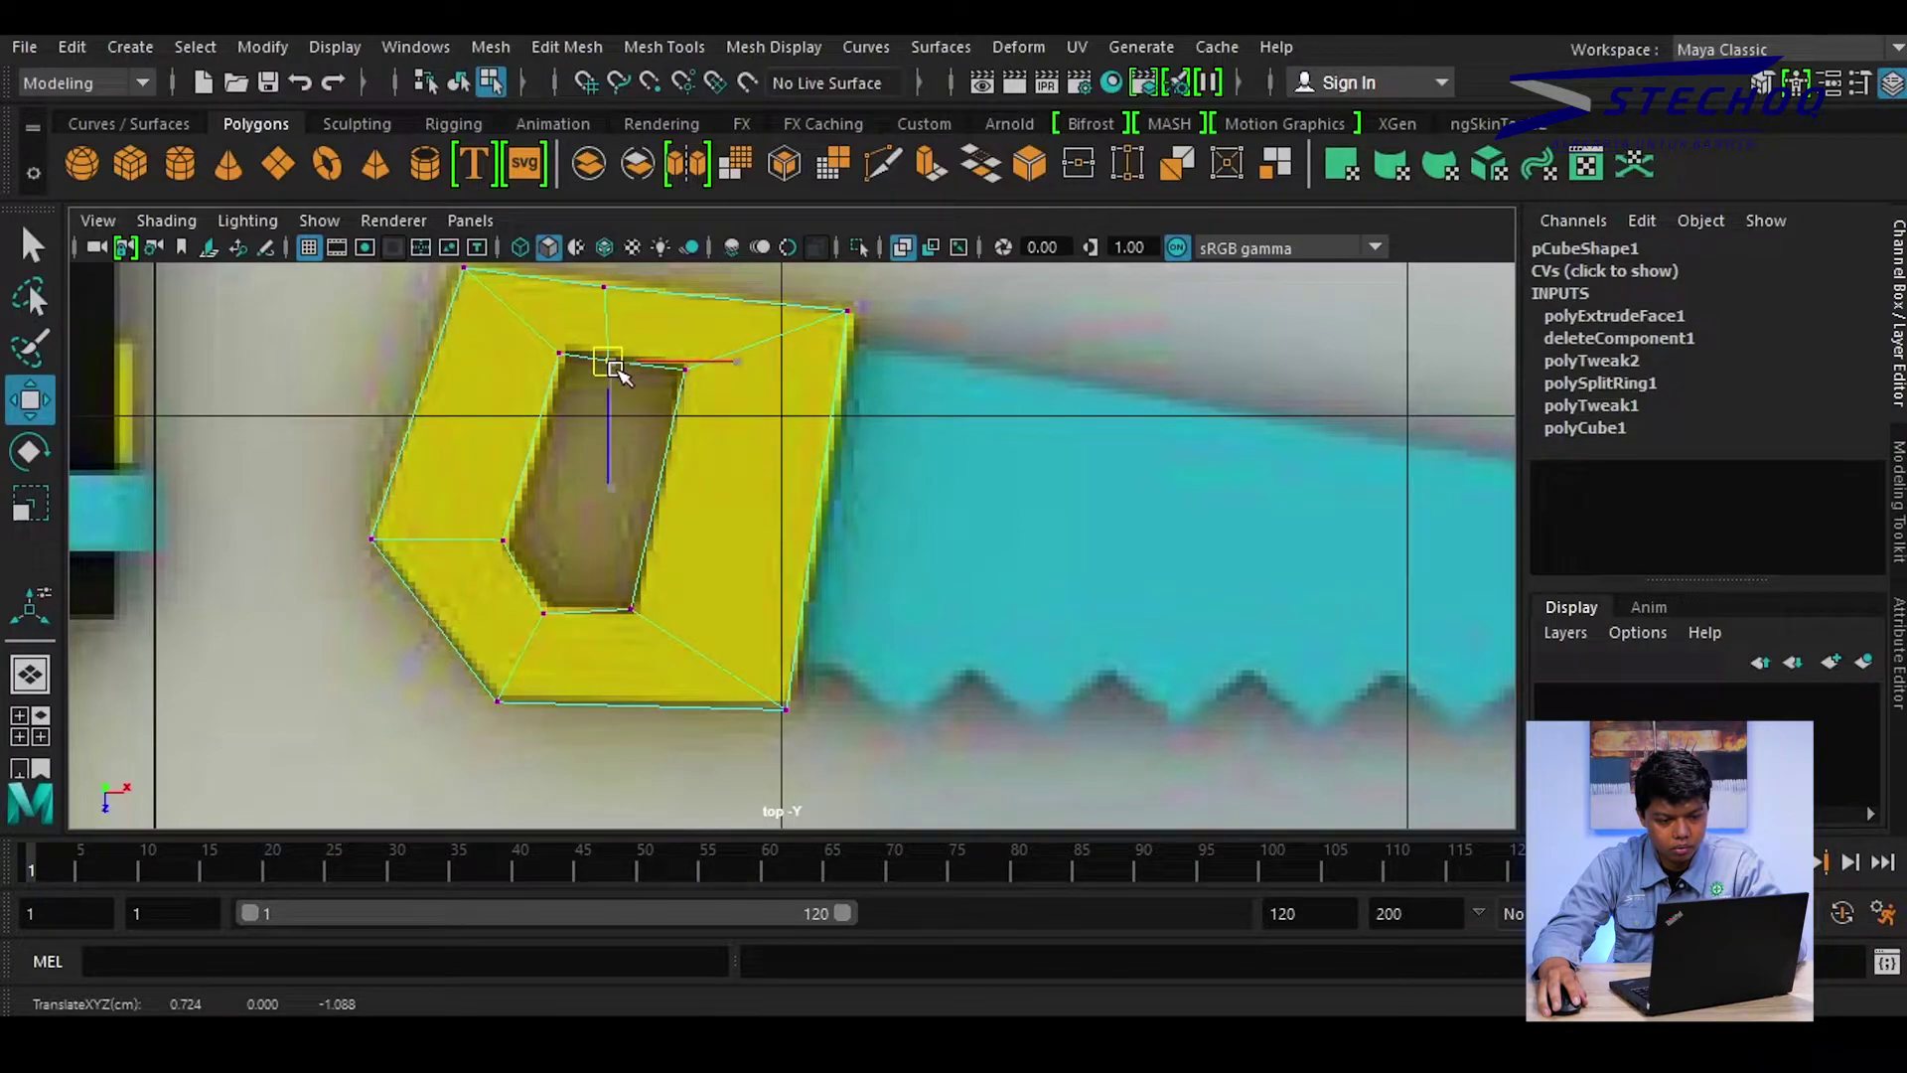
pyautogui.scroll(-5, 725, 422)
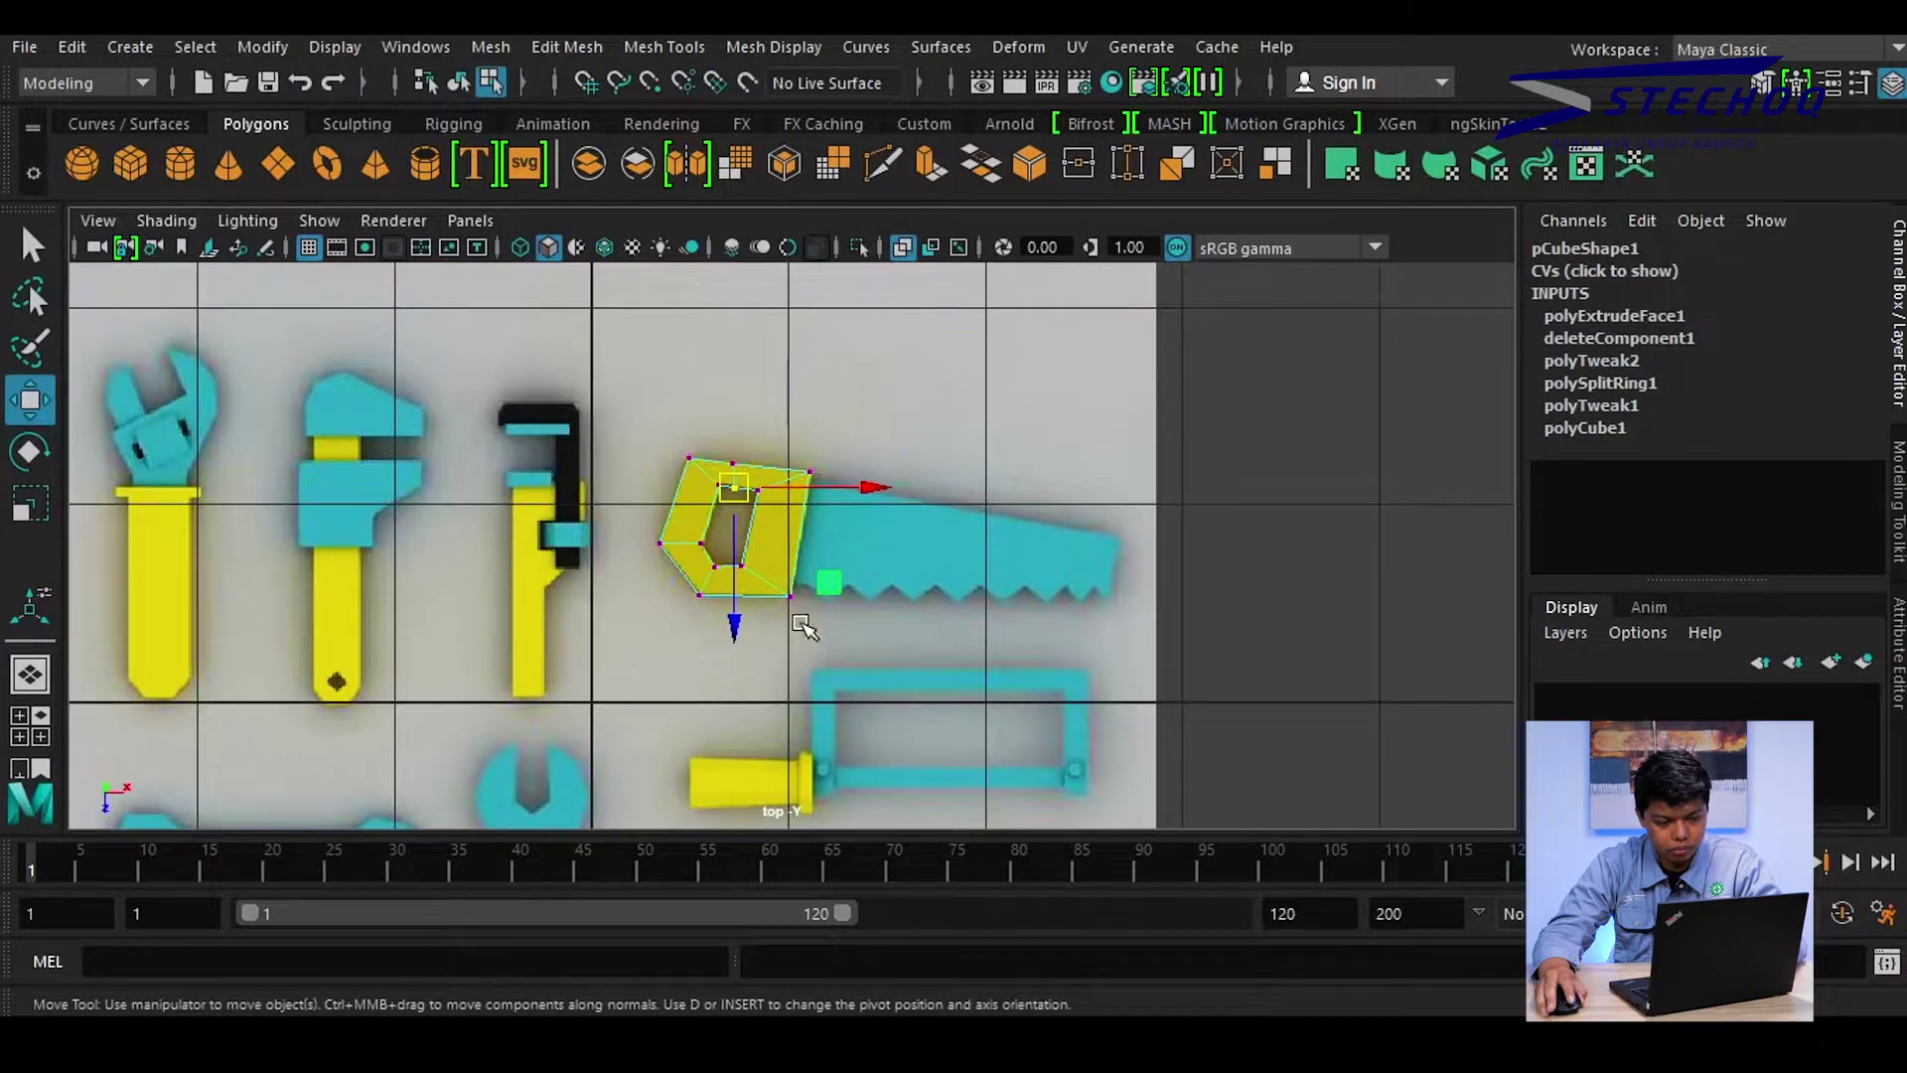
pyautogui.scroll(5, 805, 626)
pyautogui.keyDown('alt'); pyautogui.moveTo(830, 621); pyautogui.dragTo(808, 583); pyautogui.keyUp('alt')
# Lower the handle box's top vertices in perspective view to flatten it into a thin slab
pyautogui.press('space')
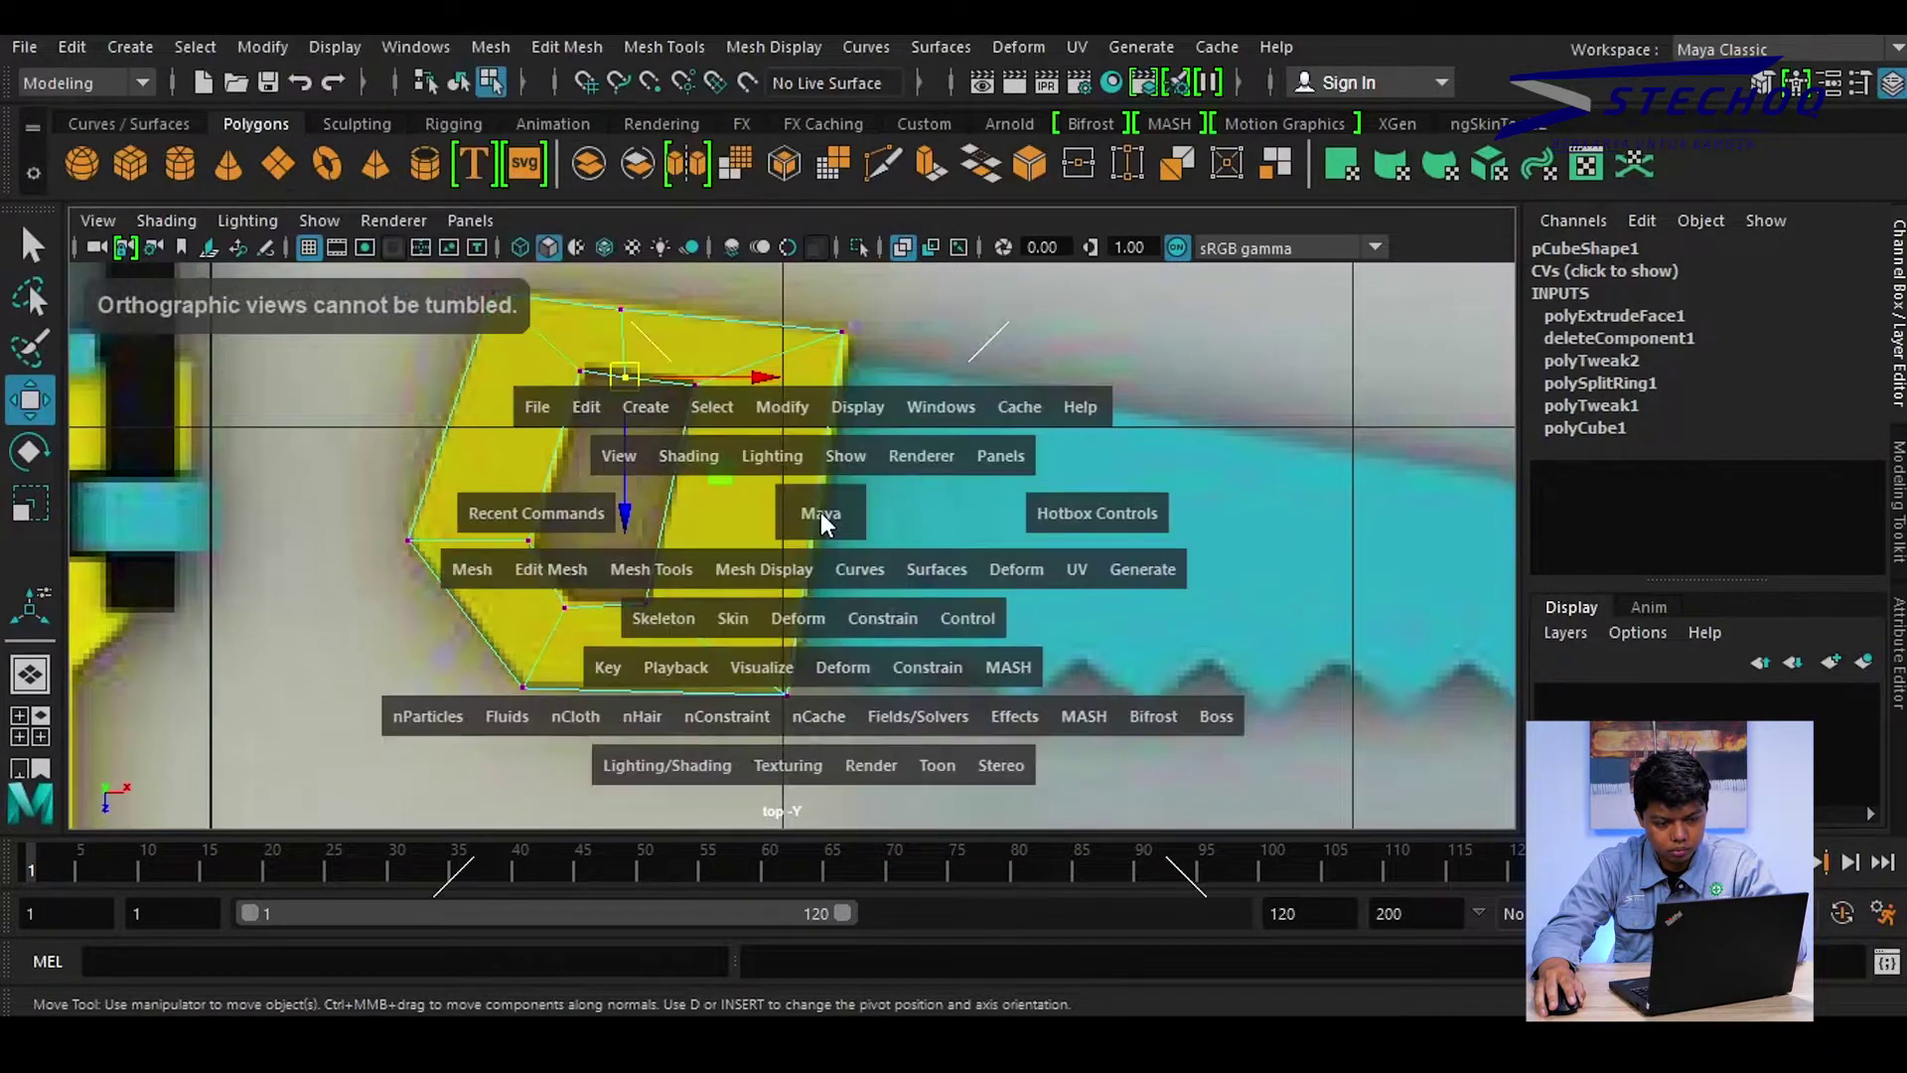
pyautogui.moveTo(820, 511); pyautogui.dragTo(805, 444)
pyautogui.scroll(3, 894, 558)
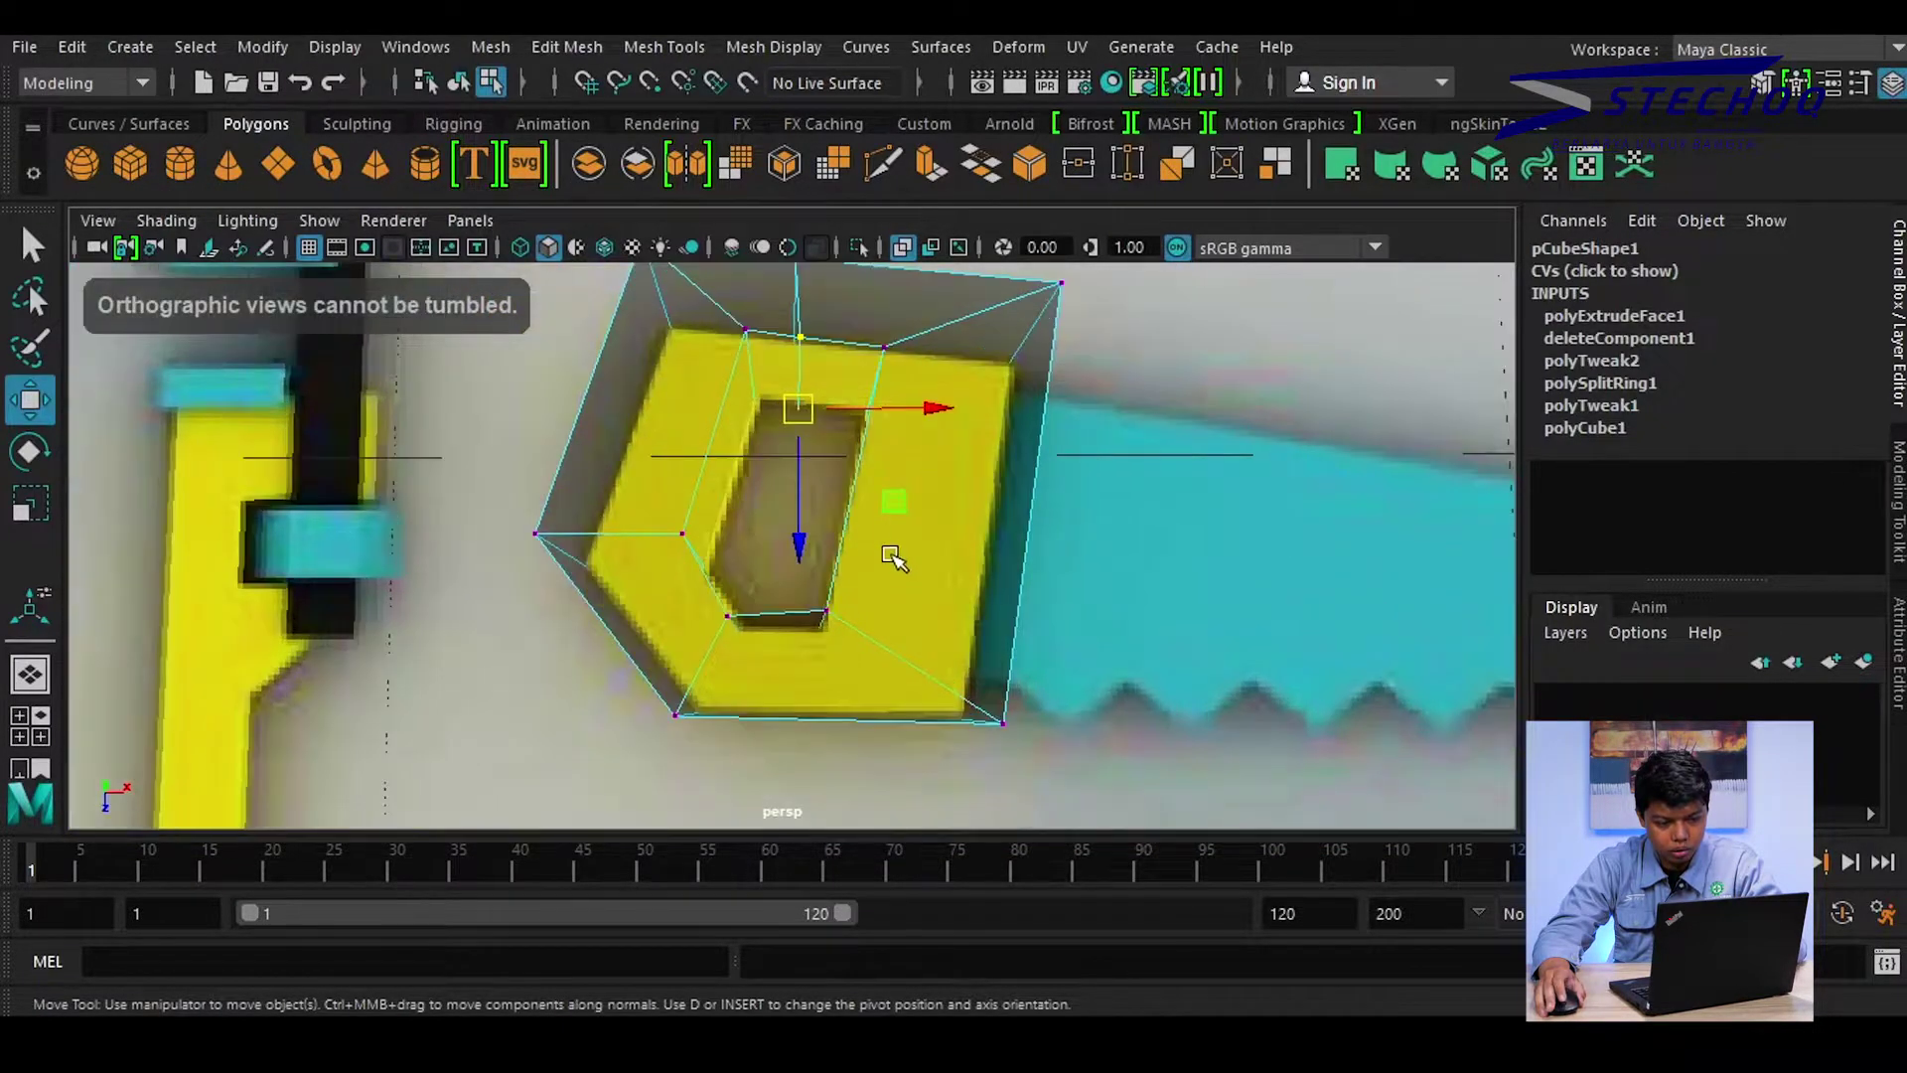
pyautogui.moveTo(891, 557)
pyautogui.keyDown('alt'); pyautogui.mouseDown()
pyautogui.moveTo(920, 430)
pyautogui.moveTo(861, 367)
pyautogui.moveTo(944, 438)
pyautogui.moveTo(942, 476)
pyautogui.moveTo(1056, 498)
pyautogui.moveTo(605, 361)
pyautogui.mouseUp(); pyautogui.keyUp('alt')
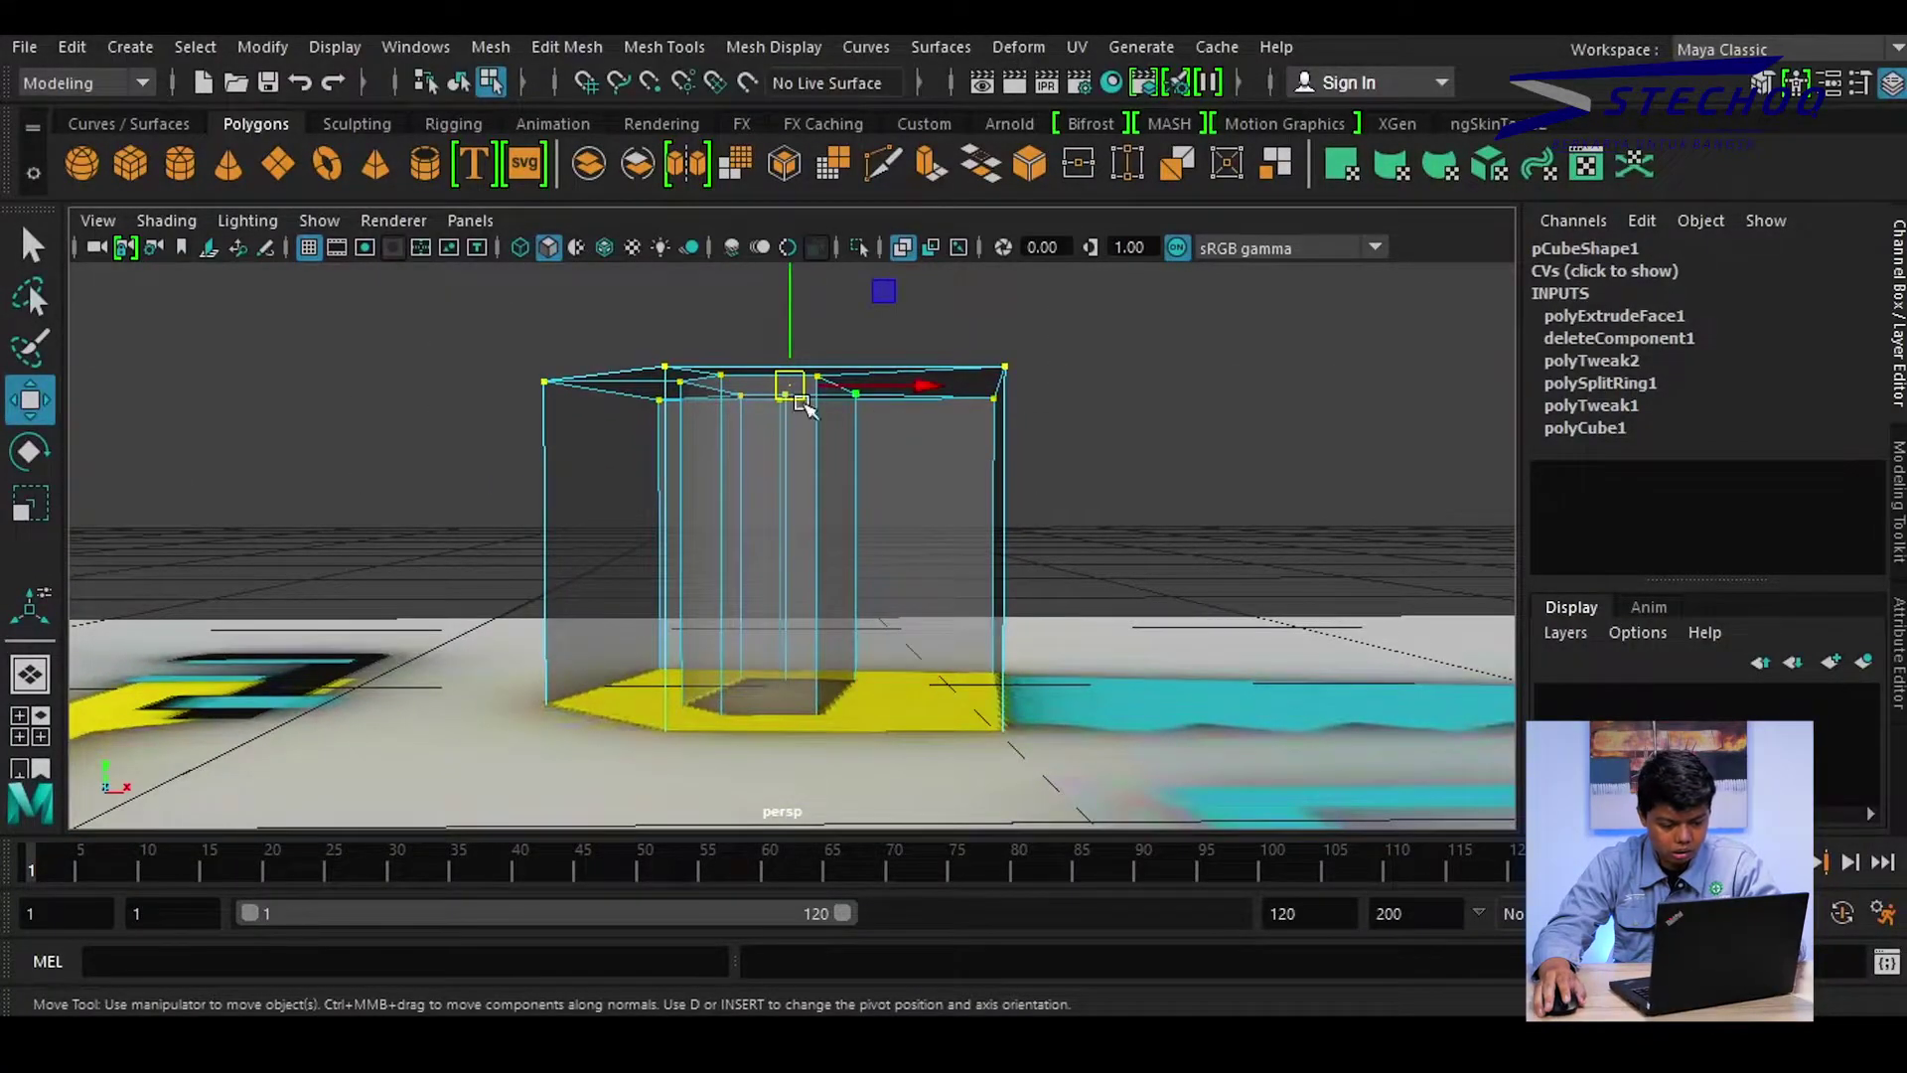
pyautogui.moveTo(789, 298)
pyautogui.mouseDown()
pyautogui.moveTo(780, 536)
pyautogui.moveTo(881, 408)
pyautogui.moveTo(835, 540)
pyautogui.moveTo(687, 700)
pyautogui.moveTo(957, 489)
pyautogui.moveTo(915, 519)
pyautogui.moveTo(892, 673)
pyautogui.moveTo(1007, 480)
pyautogui.mouseUp()
pyautogui.moveTo(1007, 658)
pyautogui.mouseDown()
pyautogui.moveTo(693, 527)
pyautogui.moveTo(976, 434)
pyautogui.moveTo(844, 404)
pyautogui.moveTo(844, 261)
pyautogui.mouseUp()
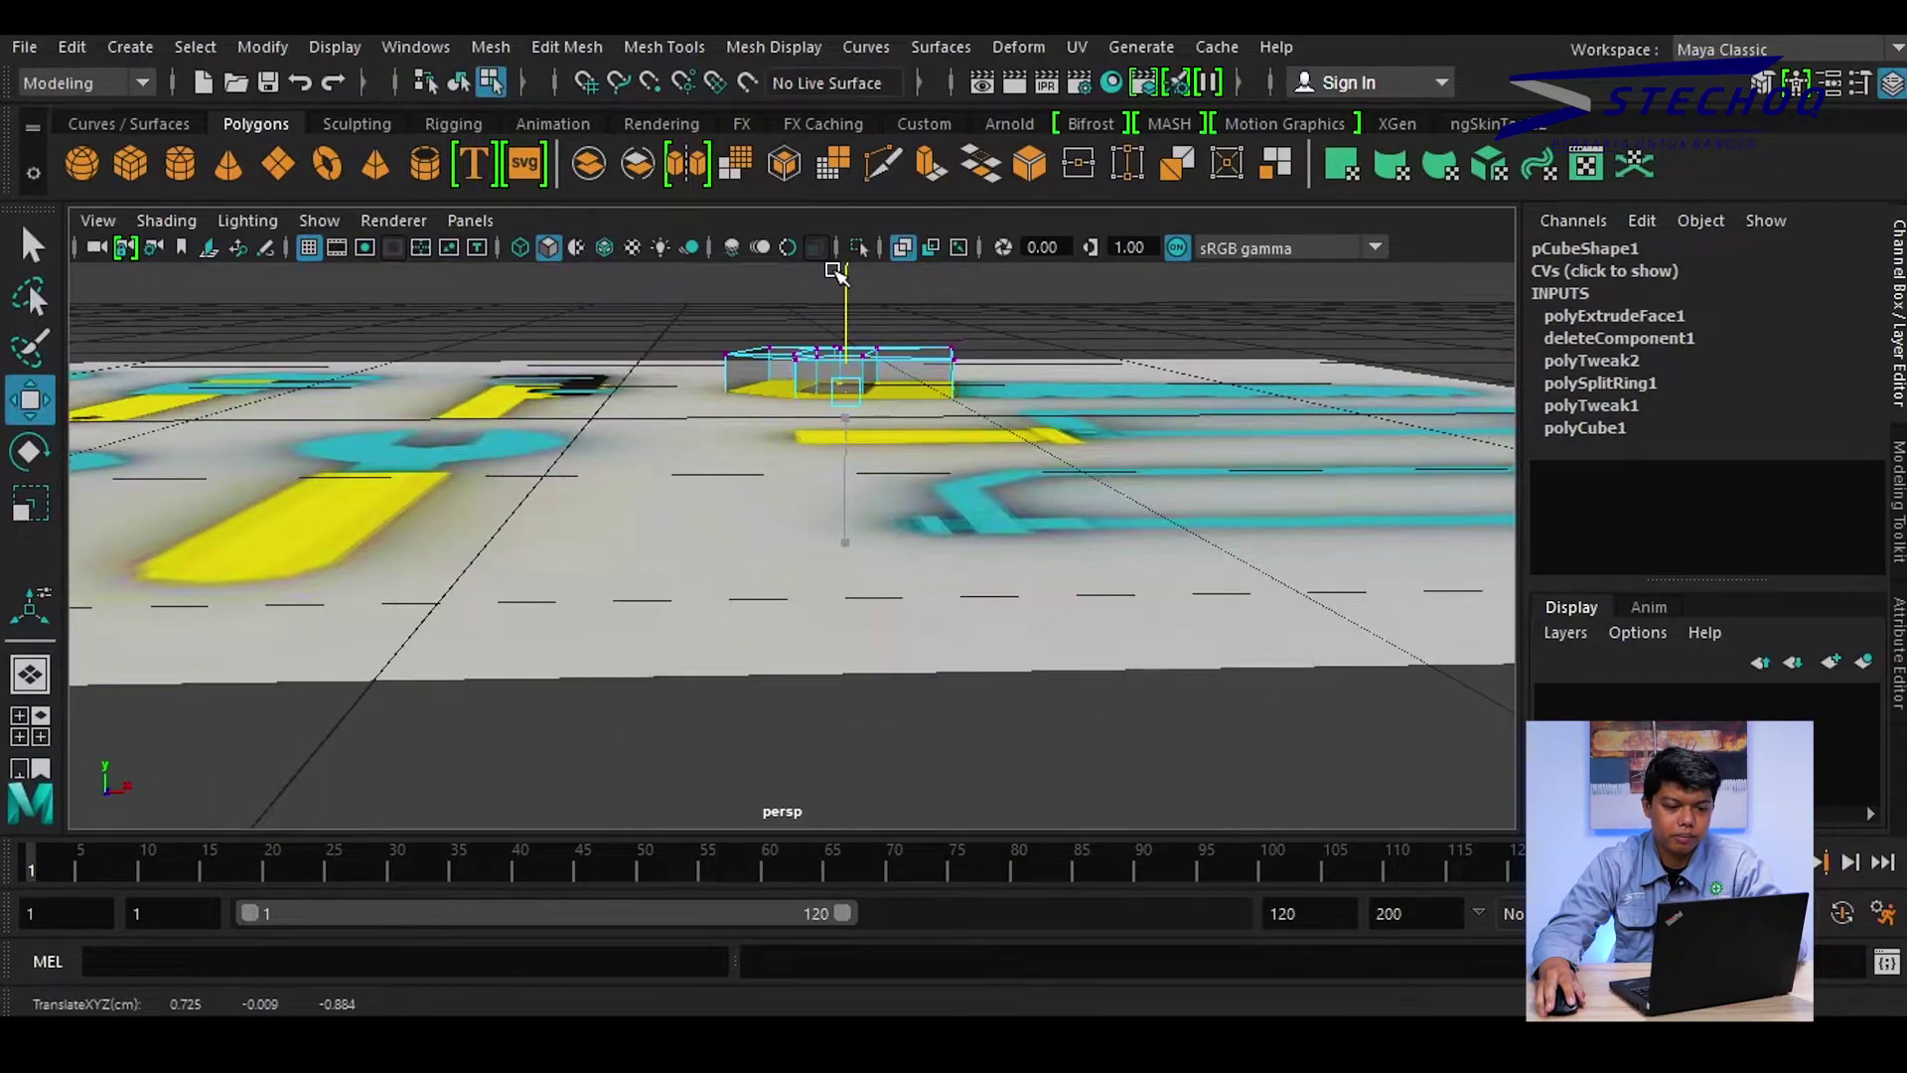
pyautogui.moveTo(970, 425)
pyautogui.keyDown('alt'); pyautogui.mouseDown()
pyautogui.moveTo(1132, 545)
pyautogui.moveTo(1022, 494)
pyautogui.moveTo(1042, 523)
pyautogui.moveTo(1033, 455)
pyautogui.moveTo(962, 520)
pyautogui.moveTo(967, 558)
pyautogui.moveTo(874, 488)
pyautogui.mouseUp(); pyautogui.keyUp('alt')
pyautogui.scroll(2, 1032, 455)
pyautogui.scroll(2, 1008, 480)
pyautogui.scroll(2, 999, 429)
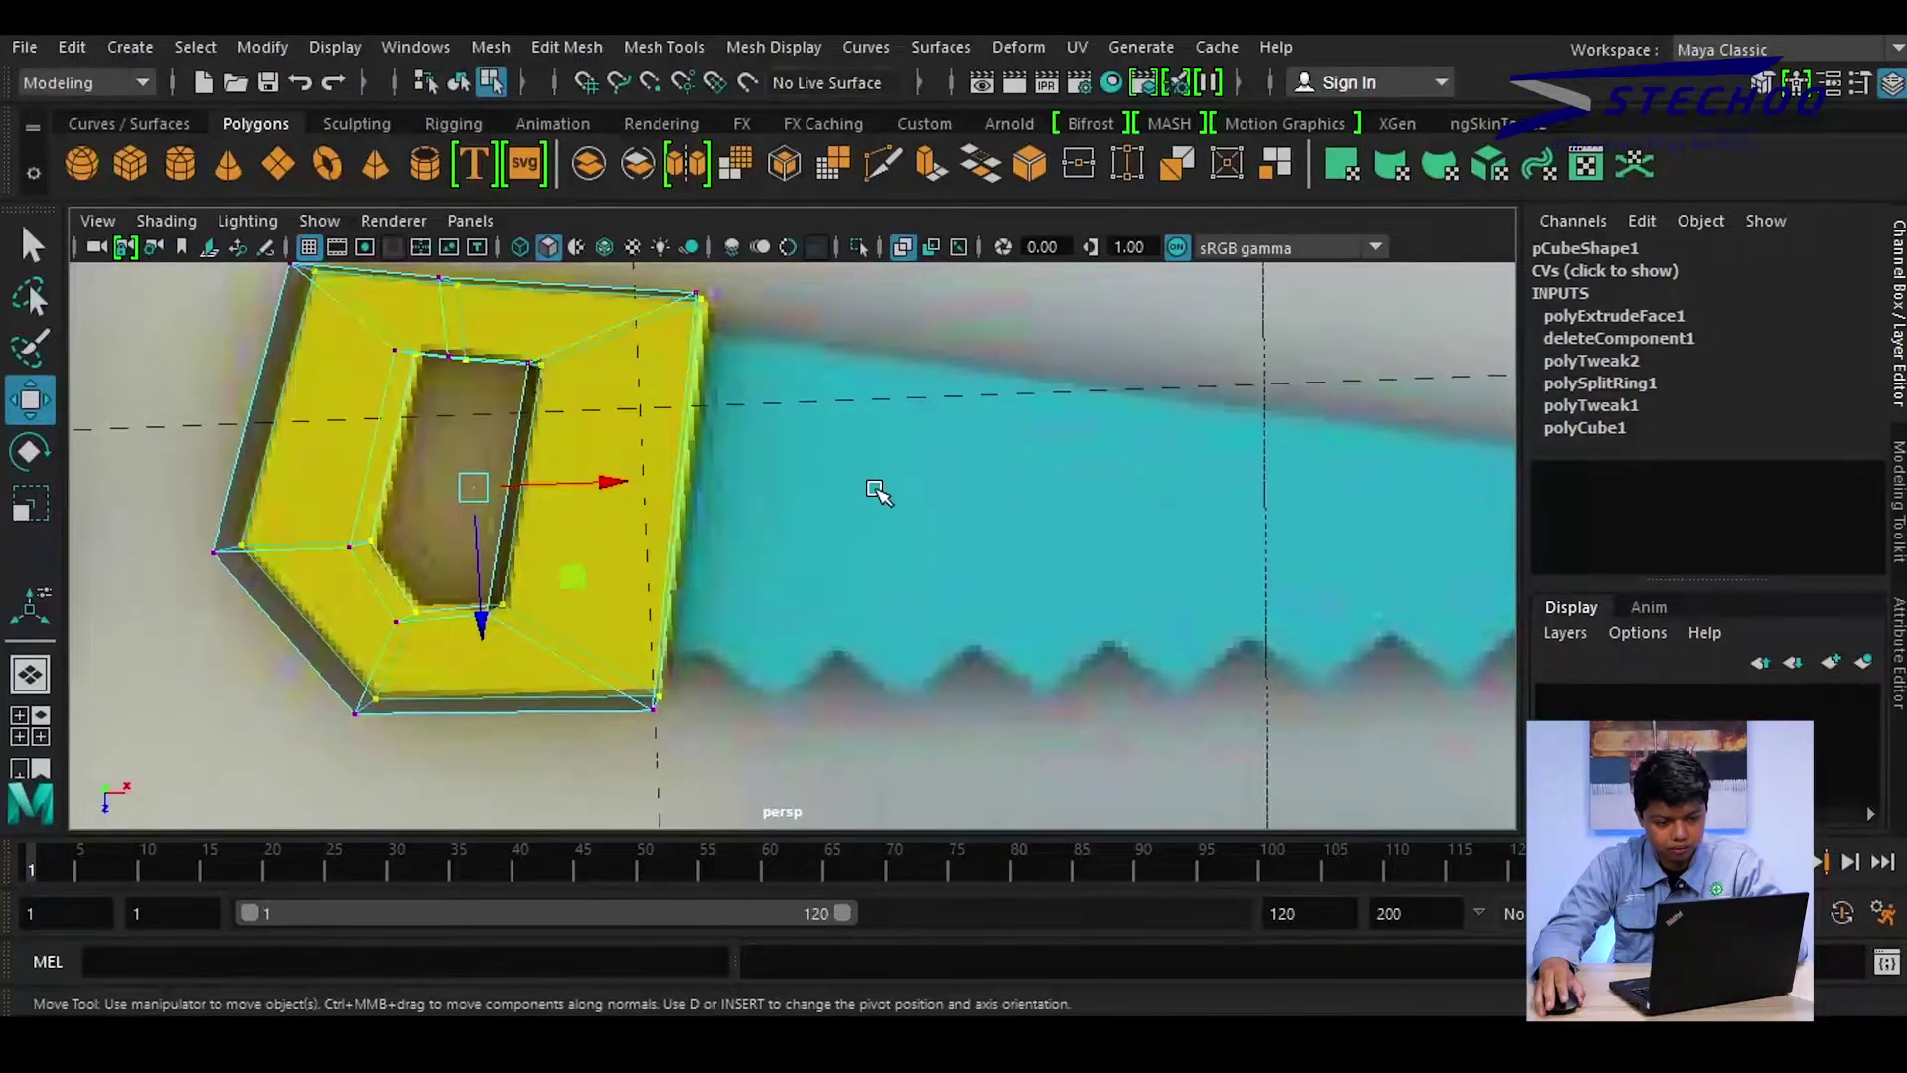
# Return to the top view and create a second polygon cube, pCube2
pyautogui.press('space')
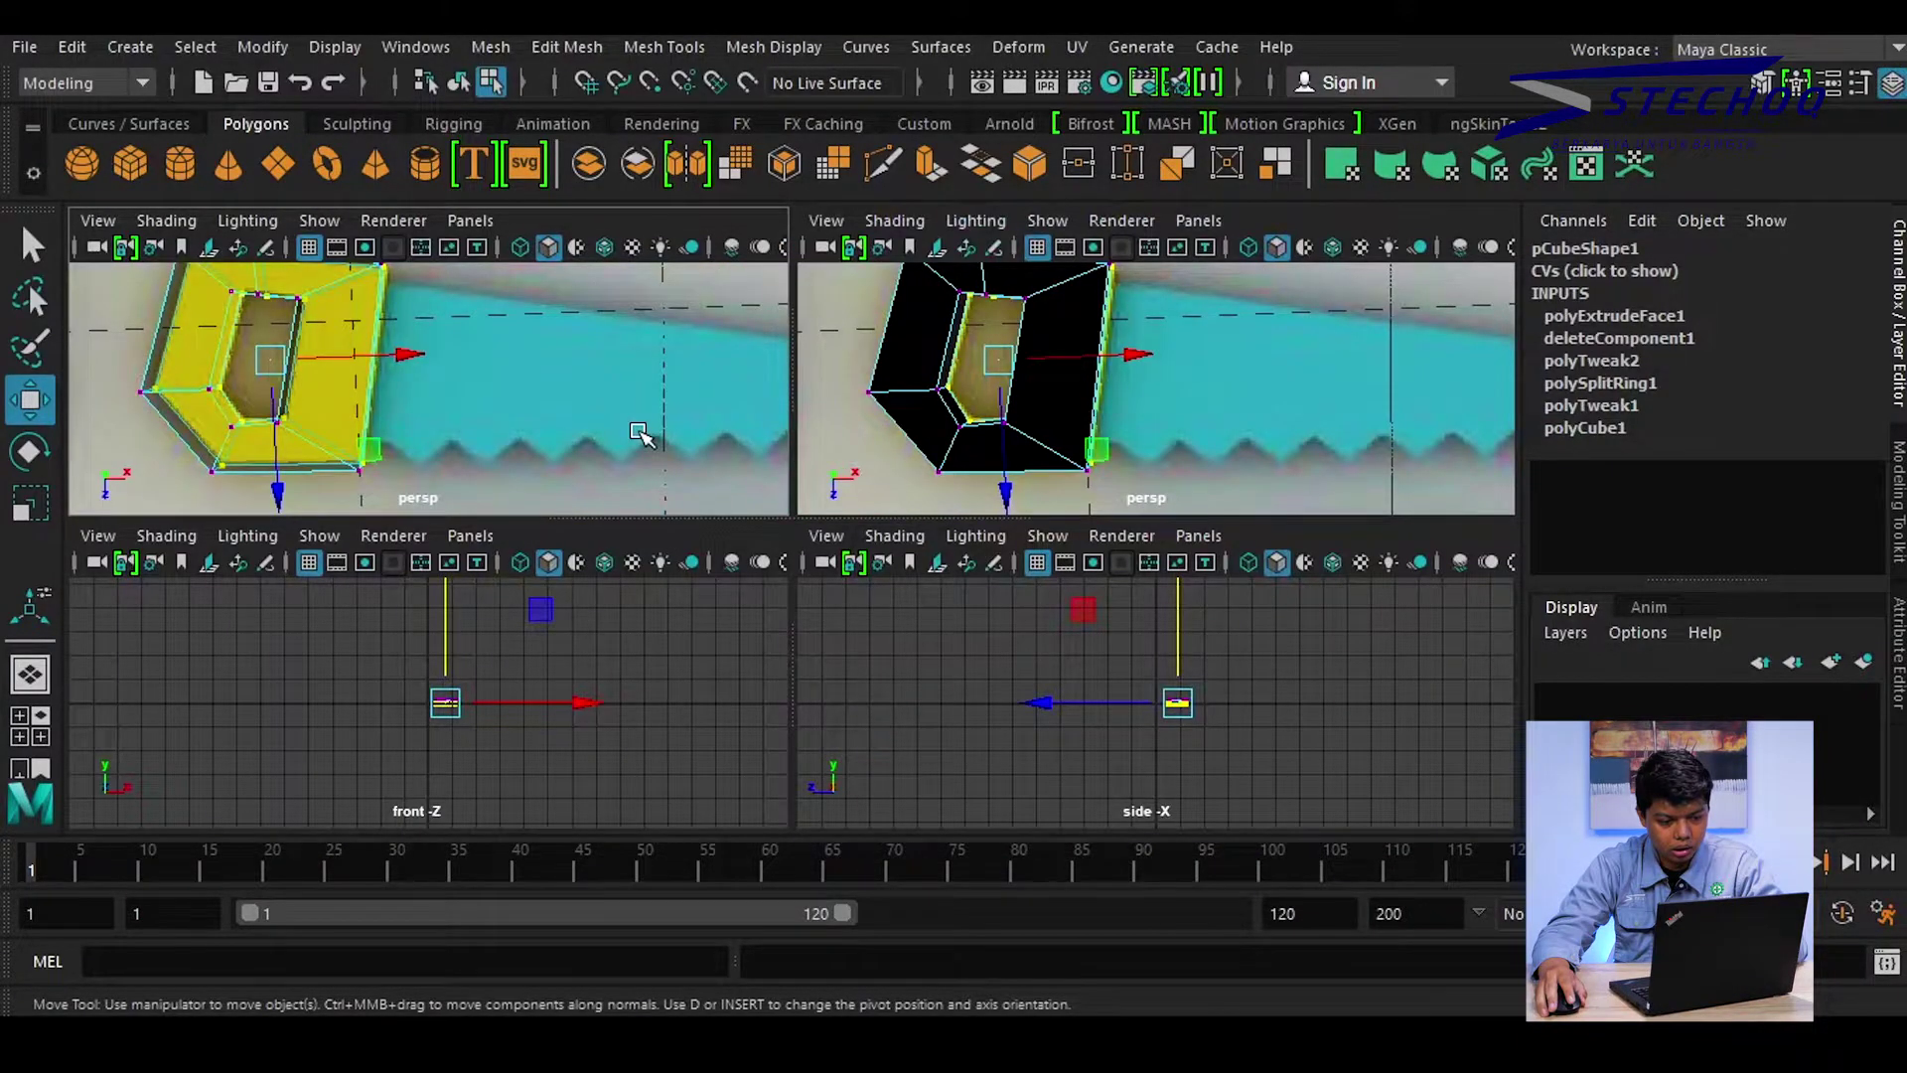
pyautogui.press('space')
pyautogui.press('space')
pyautogui.click(934, 456)
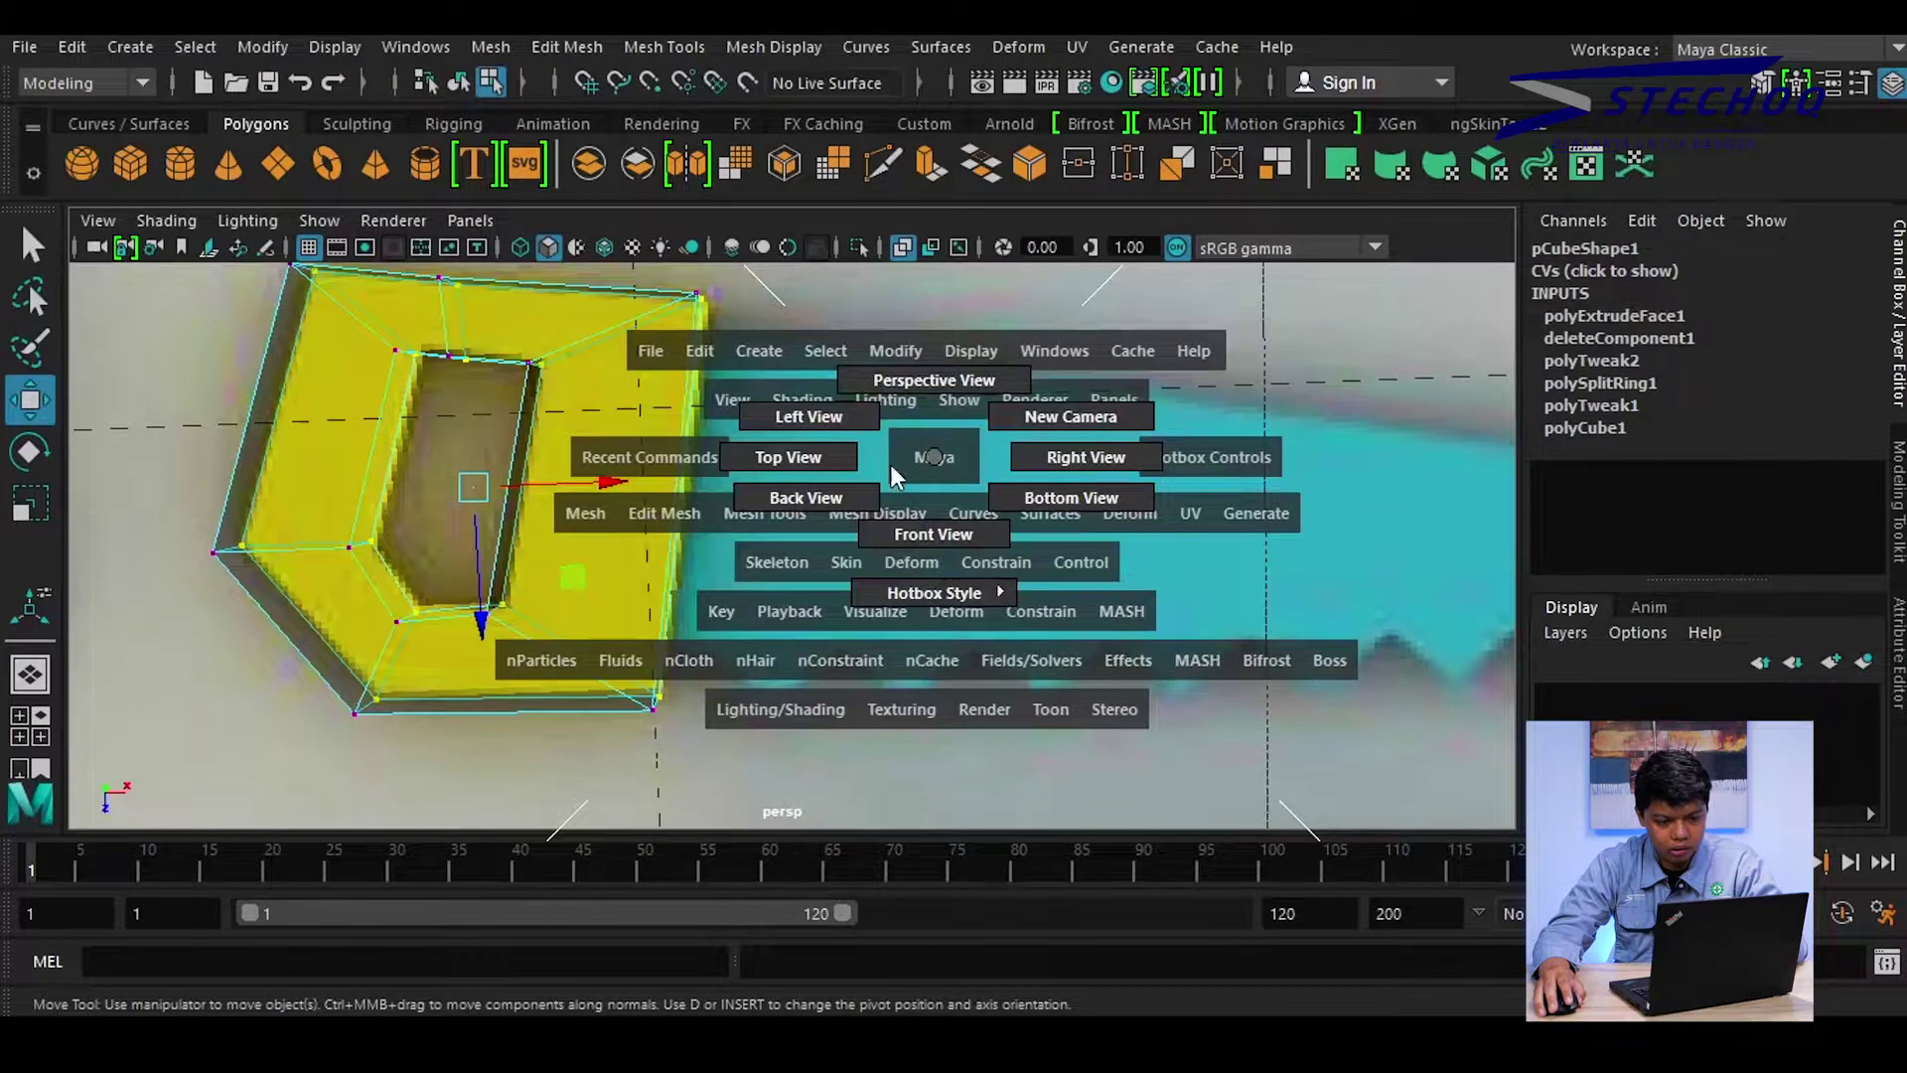
pyautogui.moveTo(890, 463); pyautogui.dragTo(819, 469)
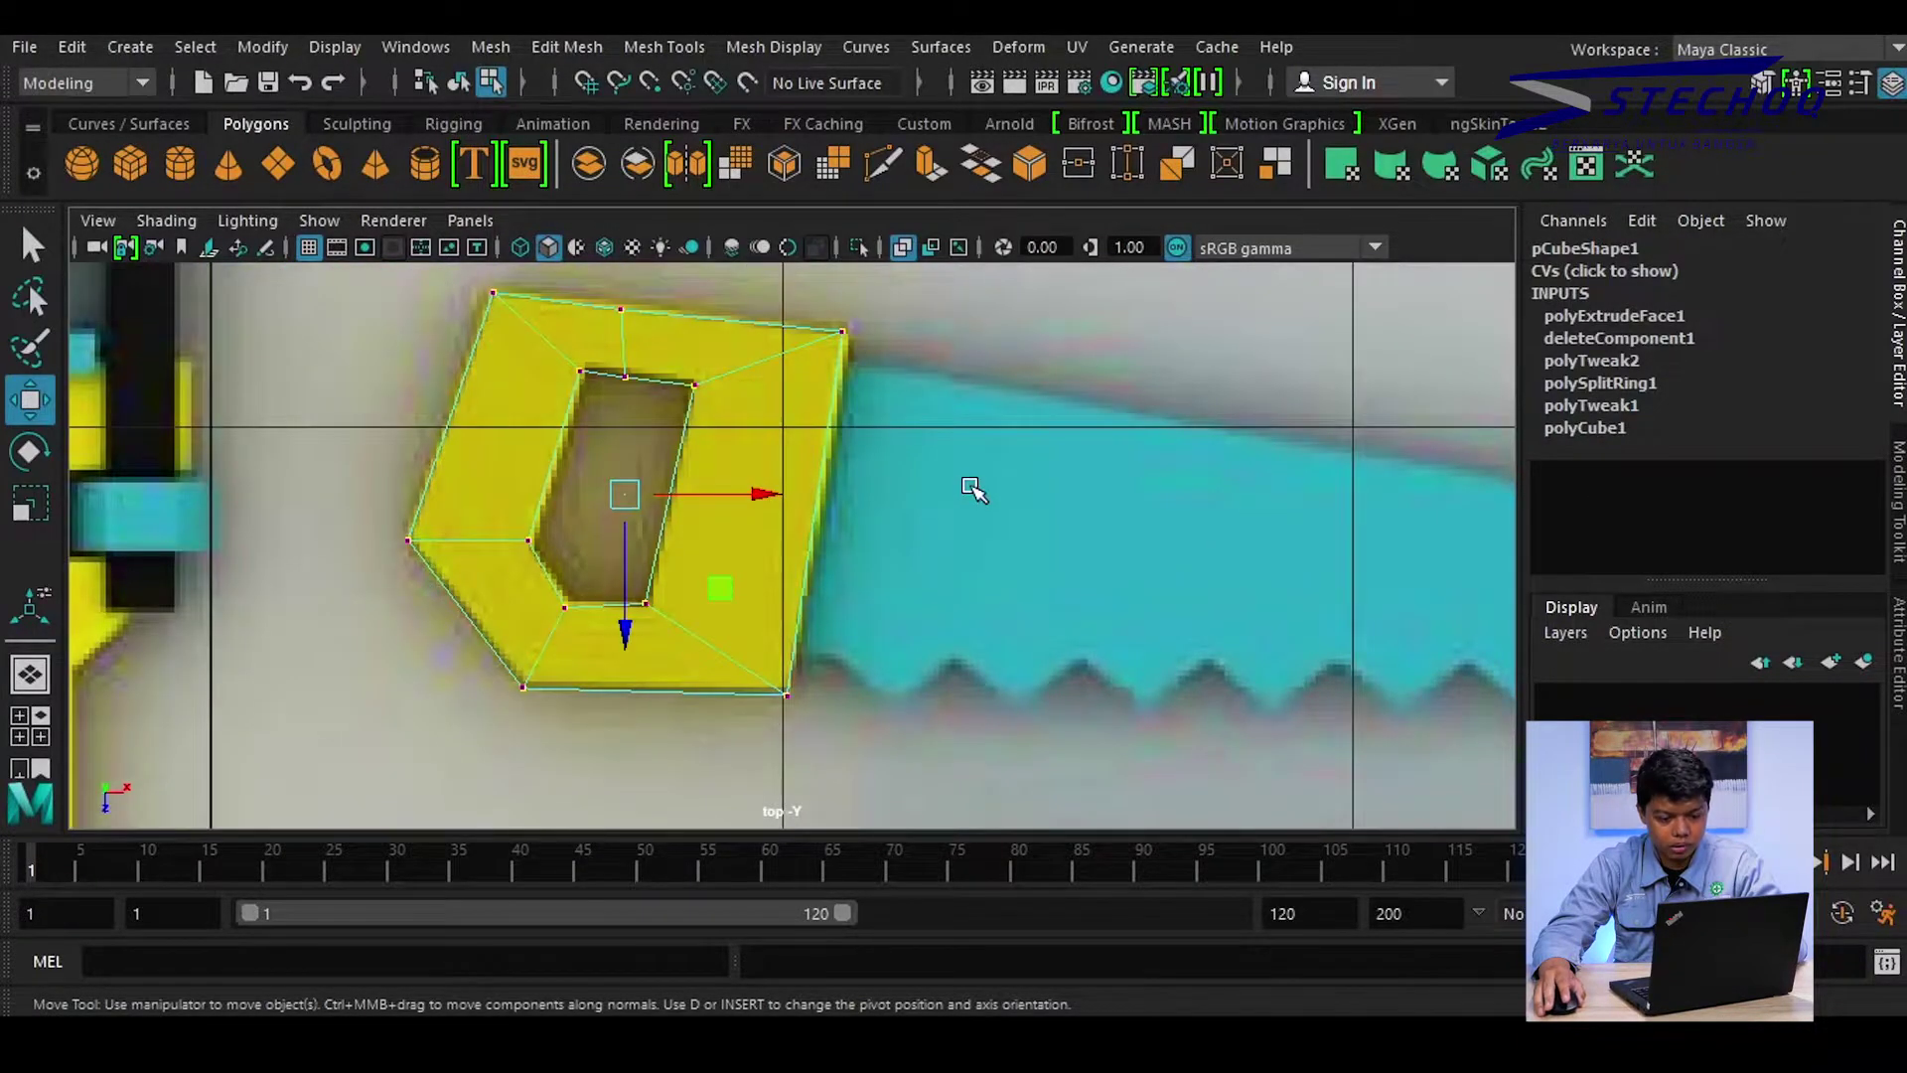
pyautogui.scroll(-3, 971, 481)
pyautogui.scroll(2, 947, 552)
pyautogui.scroll(5, 946, 552)
pyautogui.scroll(-1, 778, 566)
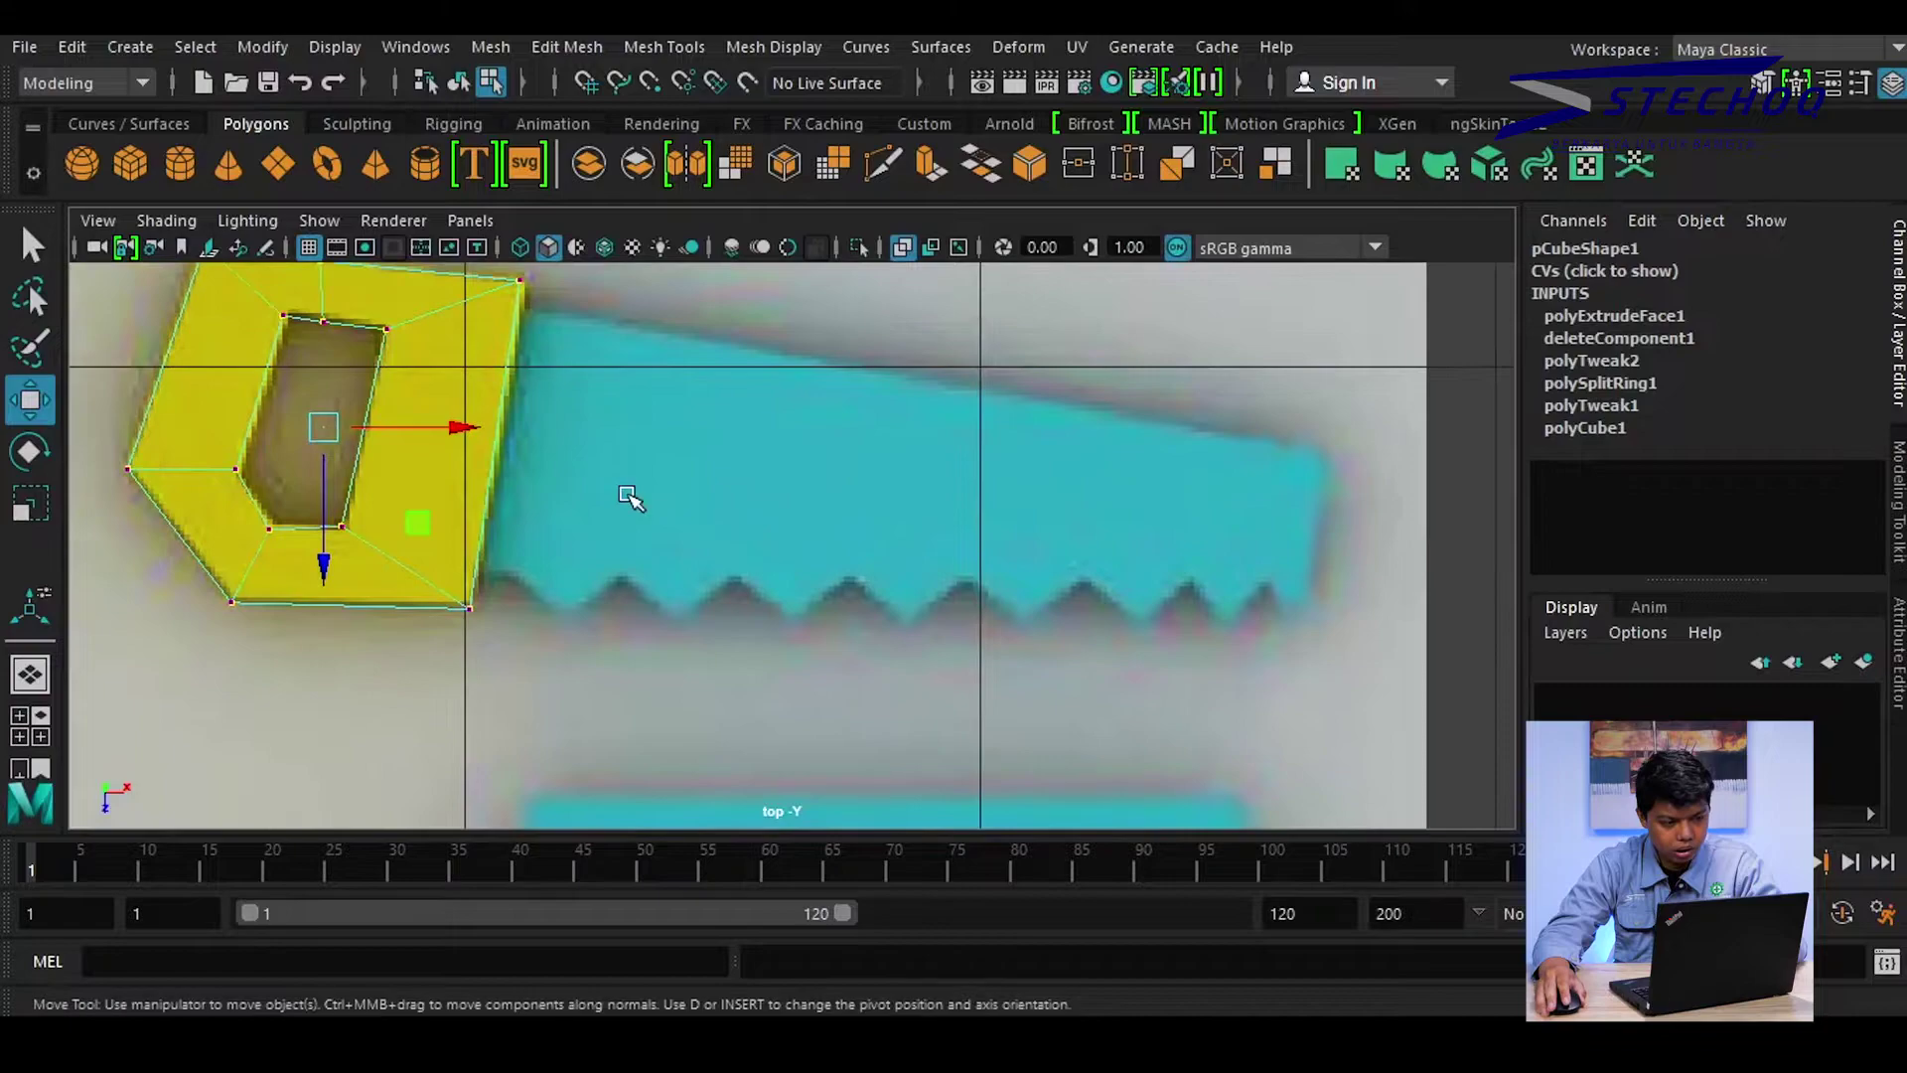
pyautogui.click(128, 167)
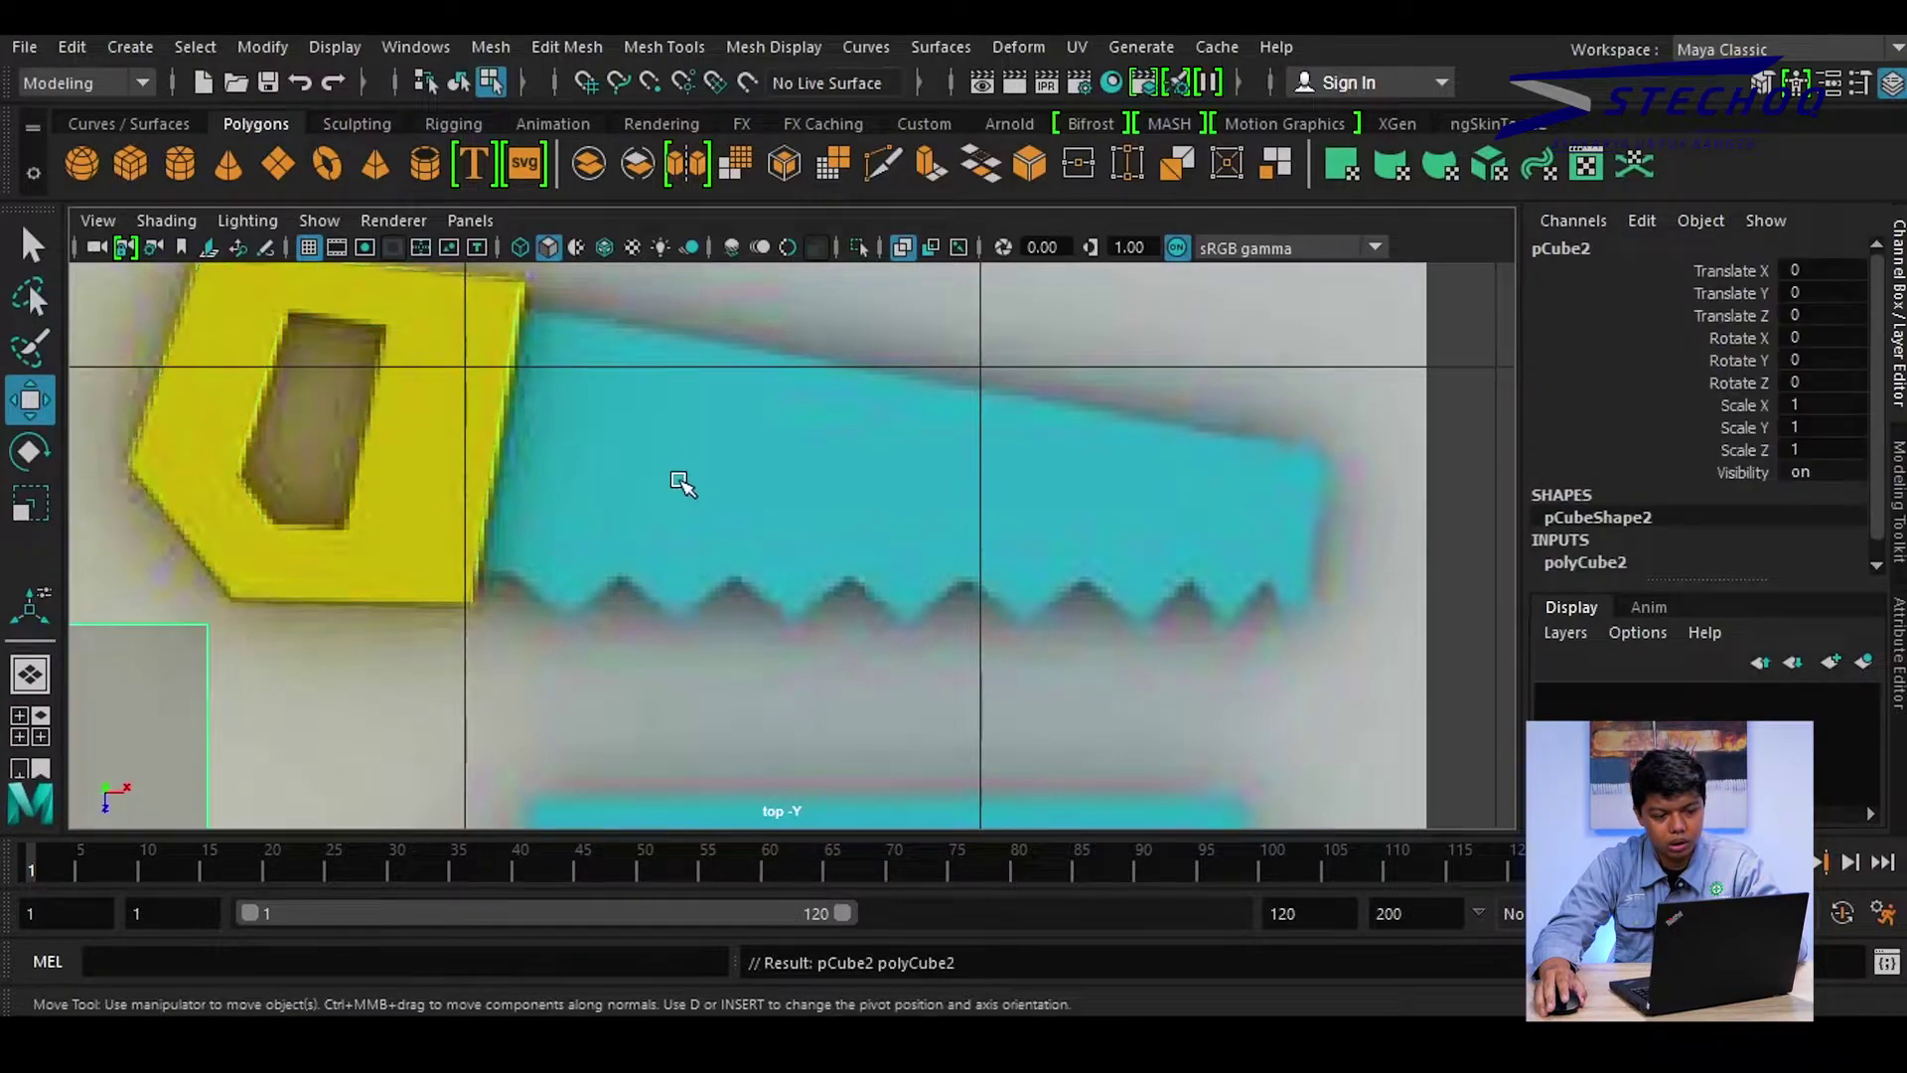
# Move the new cube over the teal saw blade in the reference
pyautogui.scroll(-5, 685, 487)
pyautogui.scroll(1, 765, 640)
pyautogui.scroll(2, 765, 643)
pyautogui.moveTo(695, 644); pyautogui.dragTo(885, 646)
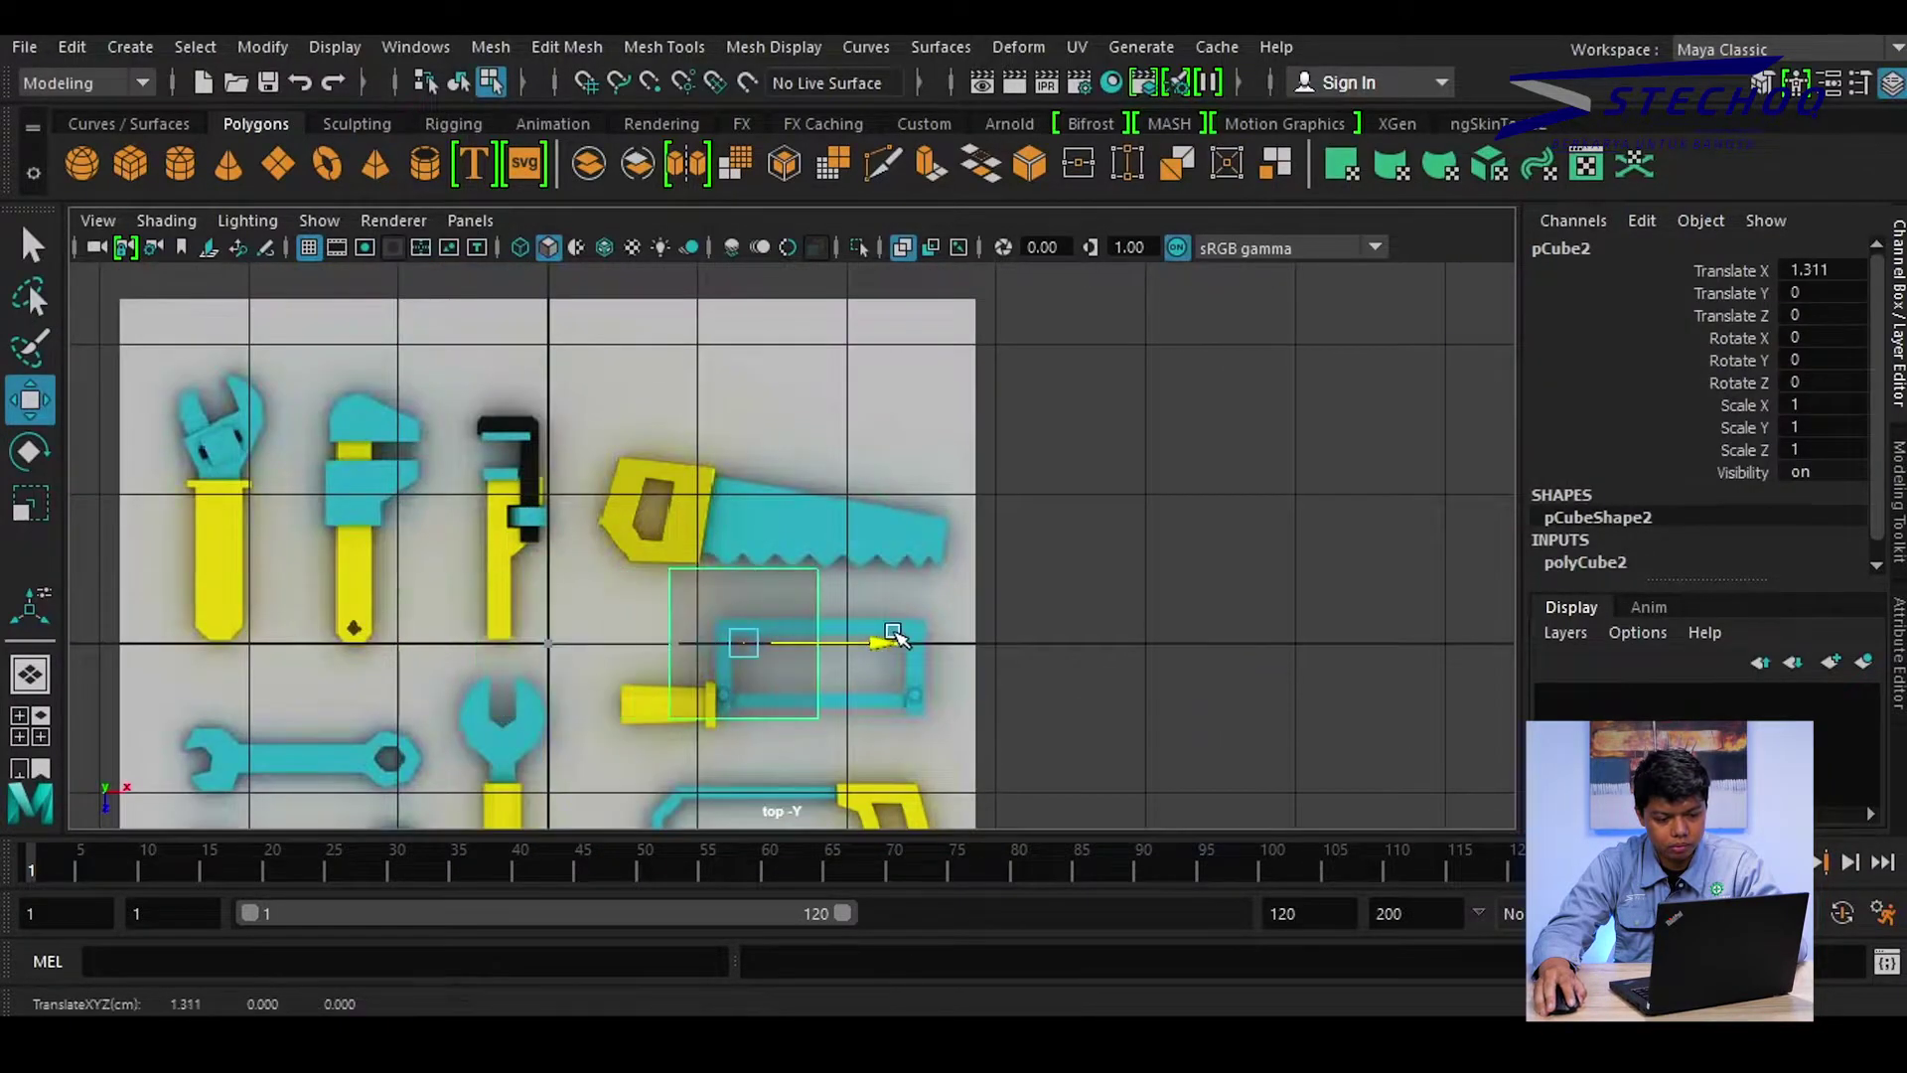
pyautogui.moveTo(755, 729); pyautogui.dragTo(755, 587)
pyautogui.scroll(4, 792, 541)
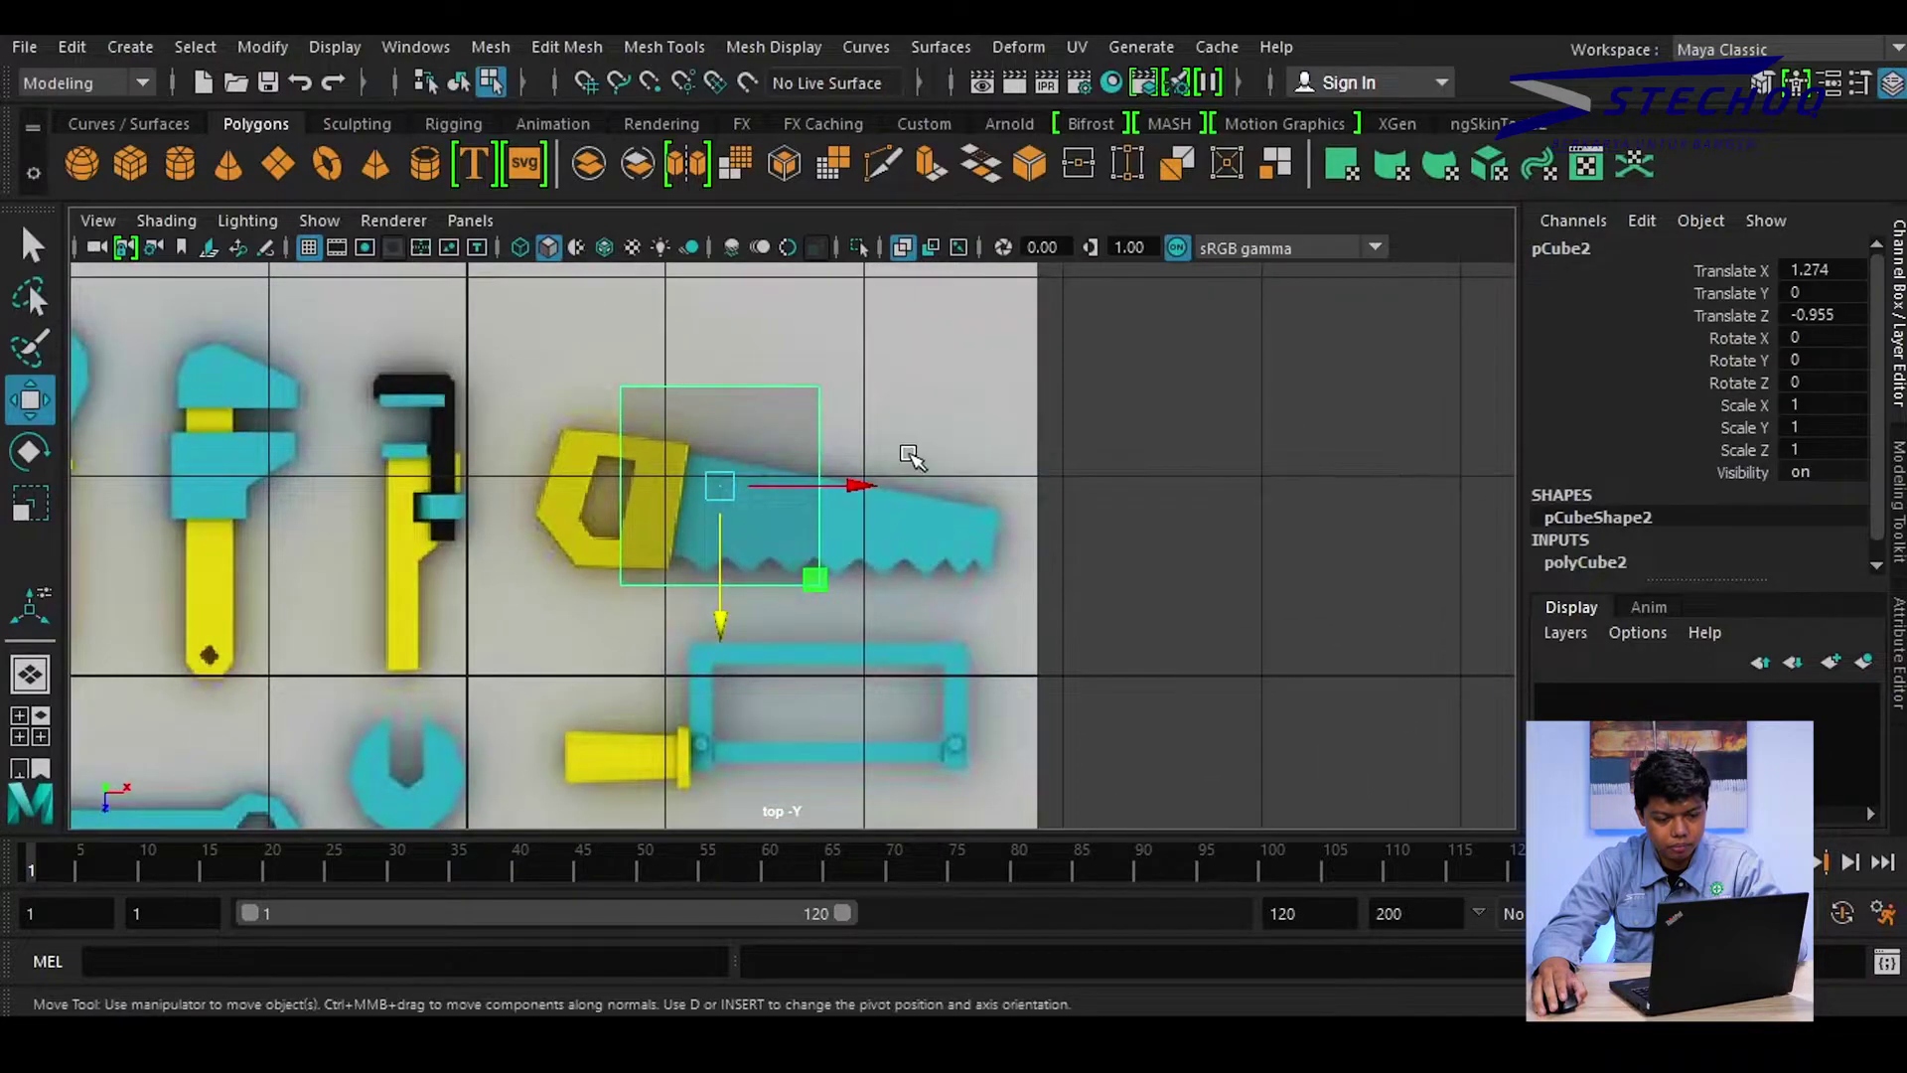
pyautogui.keyDown('alt'); pyautogui.moveTo(928, 429); pyautogui.dragTo(1008, 481, button='middle'); pyautogui.keyUp('alt')
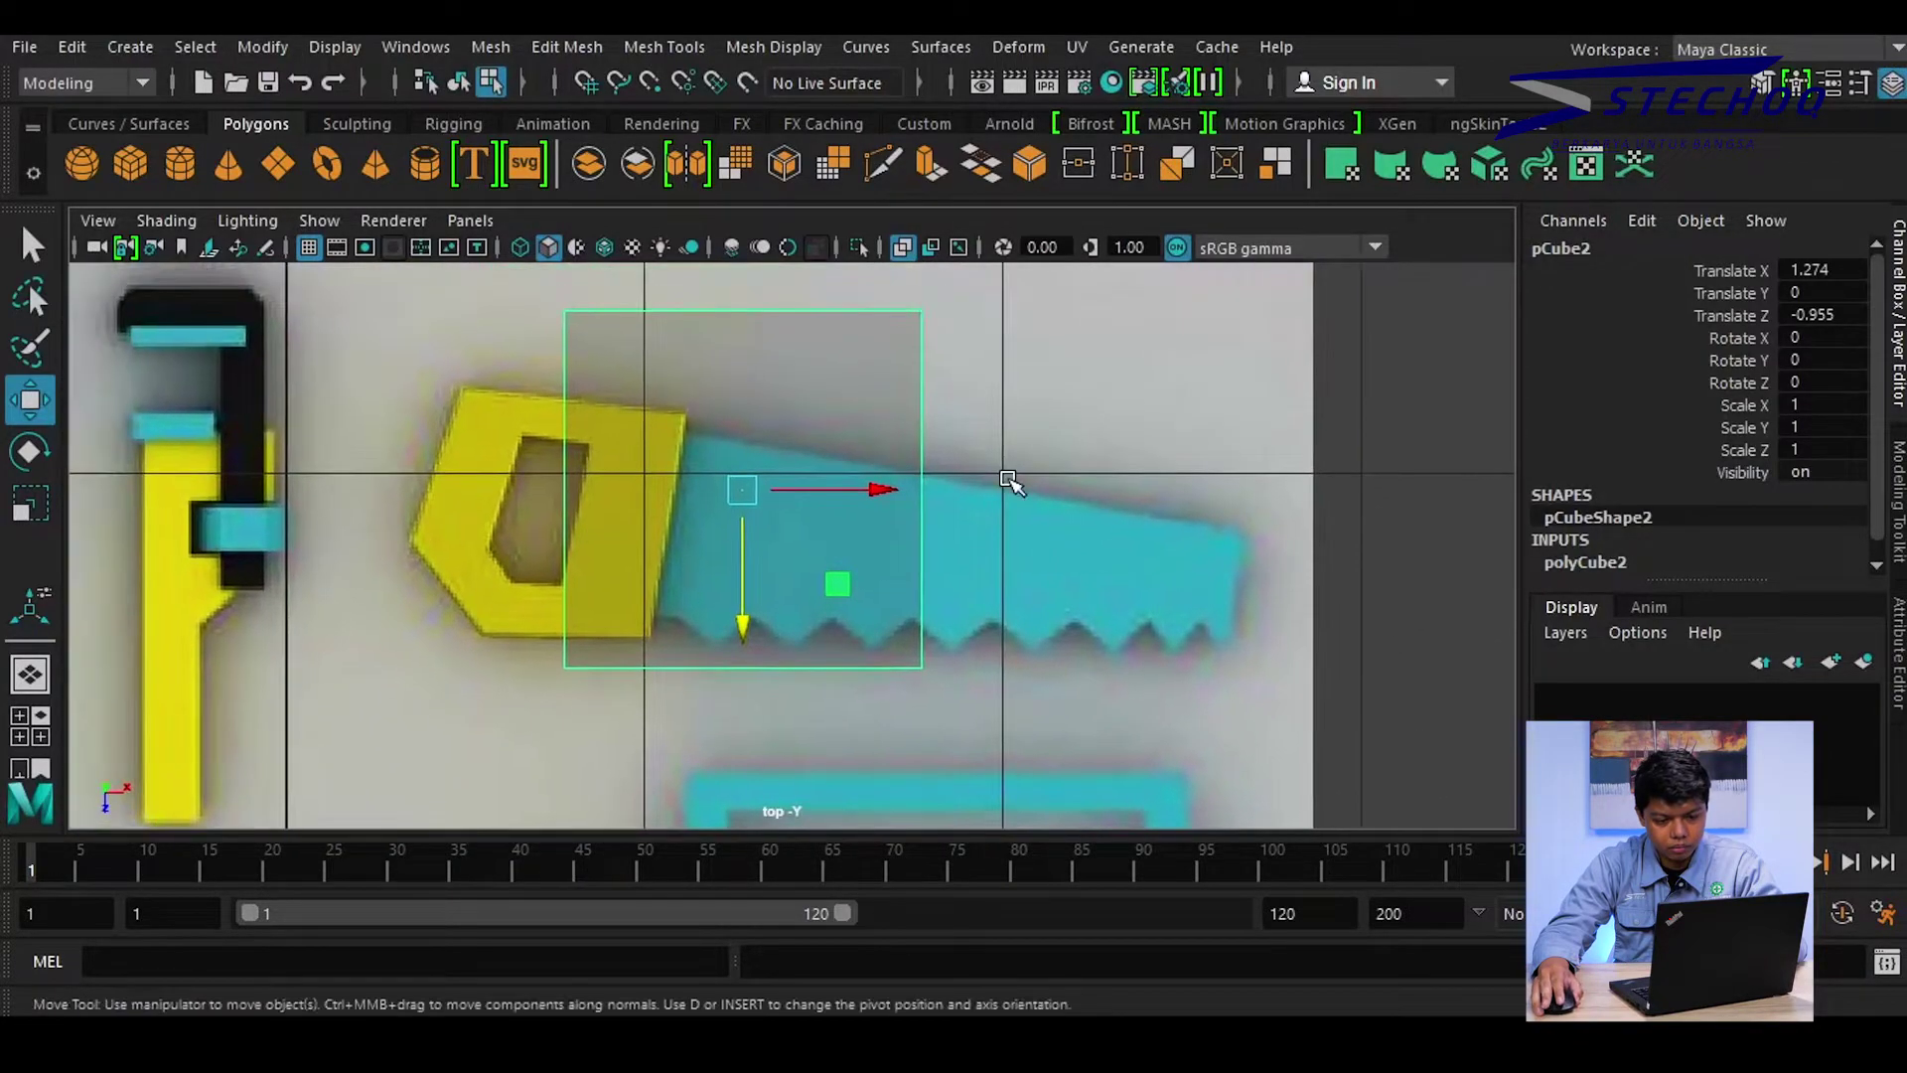
# Move the cube's left vertices to the handle edge and onto the blade's left corners
pyautogui.moveTo(900, 368); pyautogui.dragTo(728, 244, button='right')
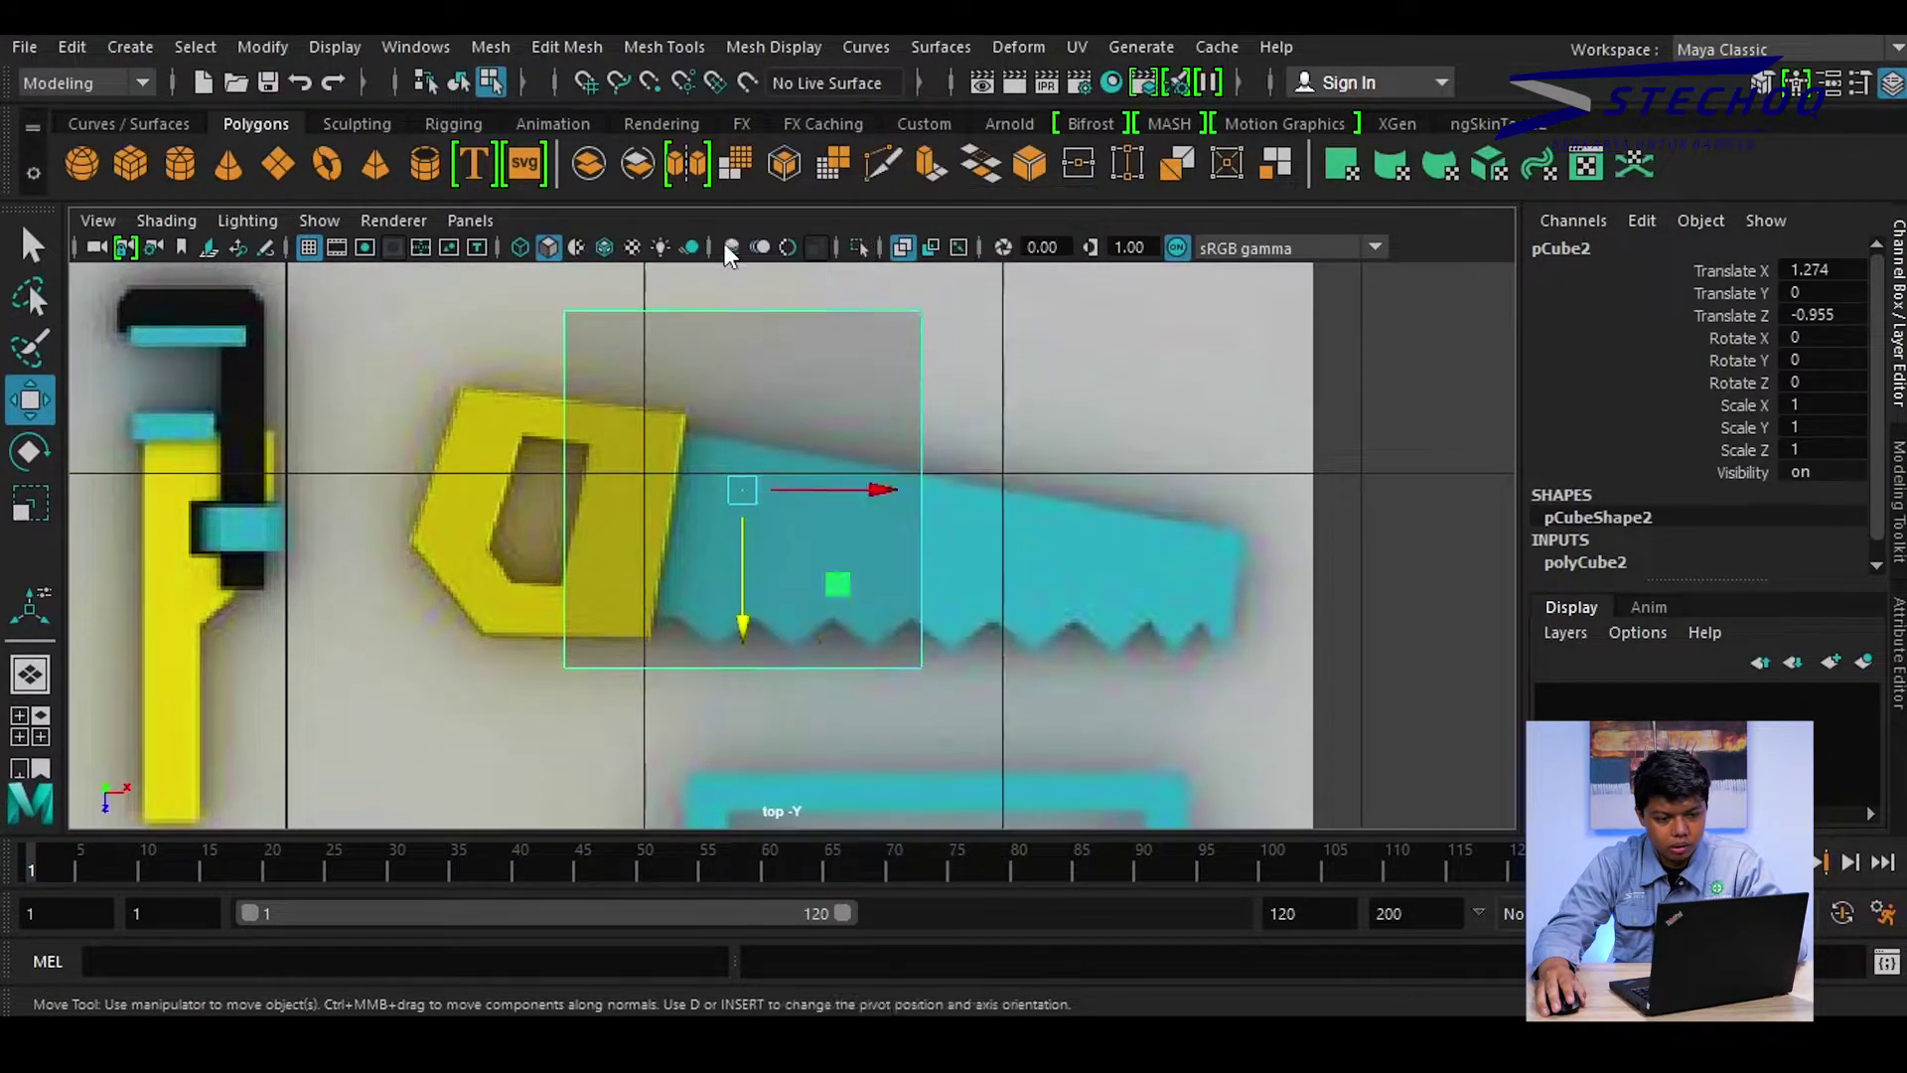
pyautogui.keyDown('alt'); pyautogui.moveTo(536, 327); pyautogui.dragTo(479, 357, button='middle'); pyautogui.keyUp('alt')
pyautogui.moveTo(426, 289); pyautogui.dragTo(601, 740)
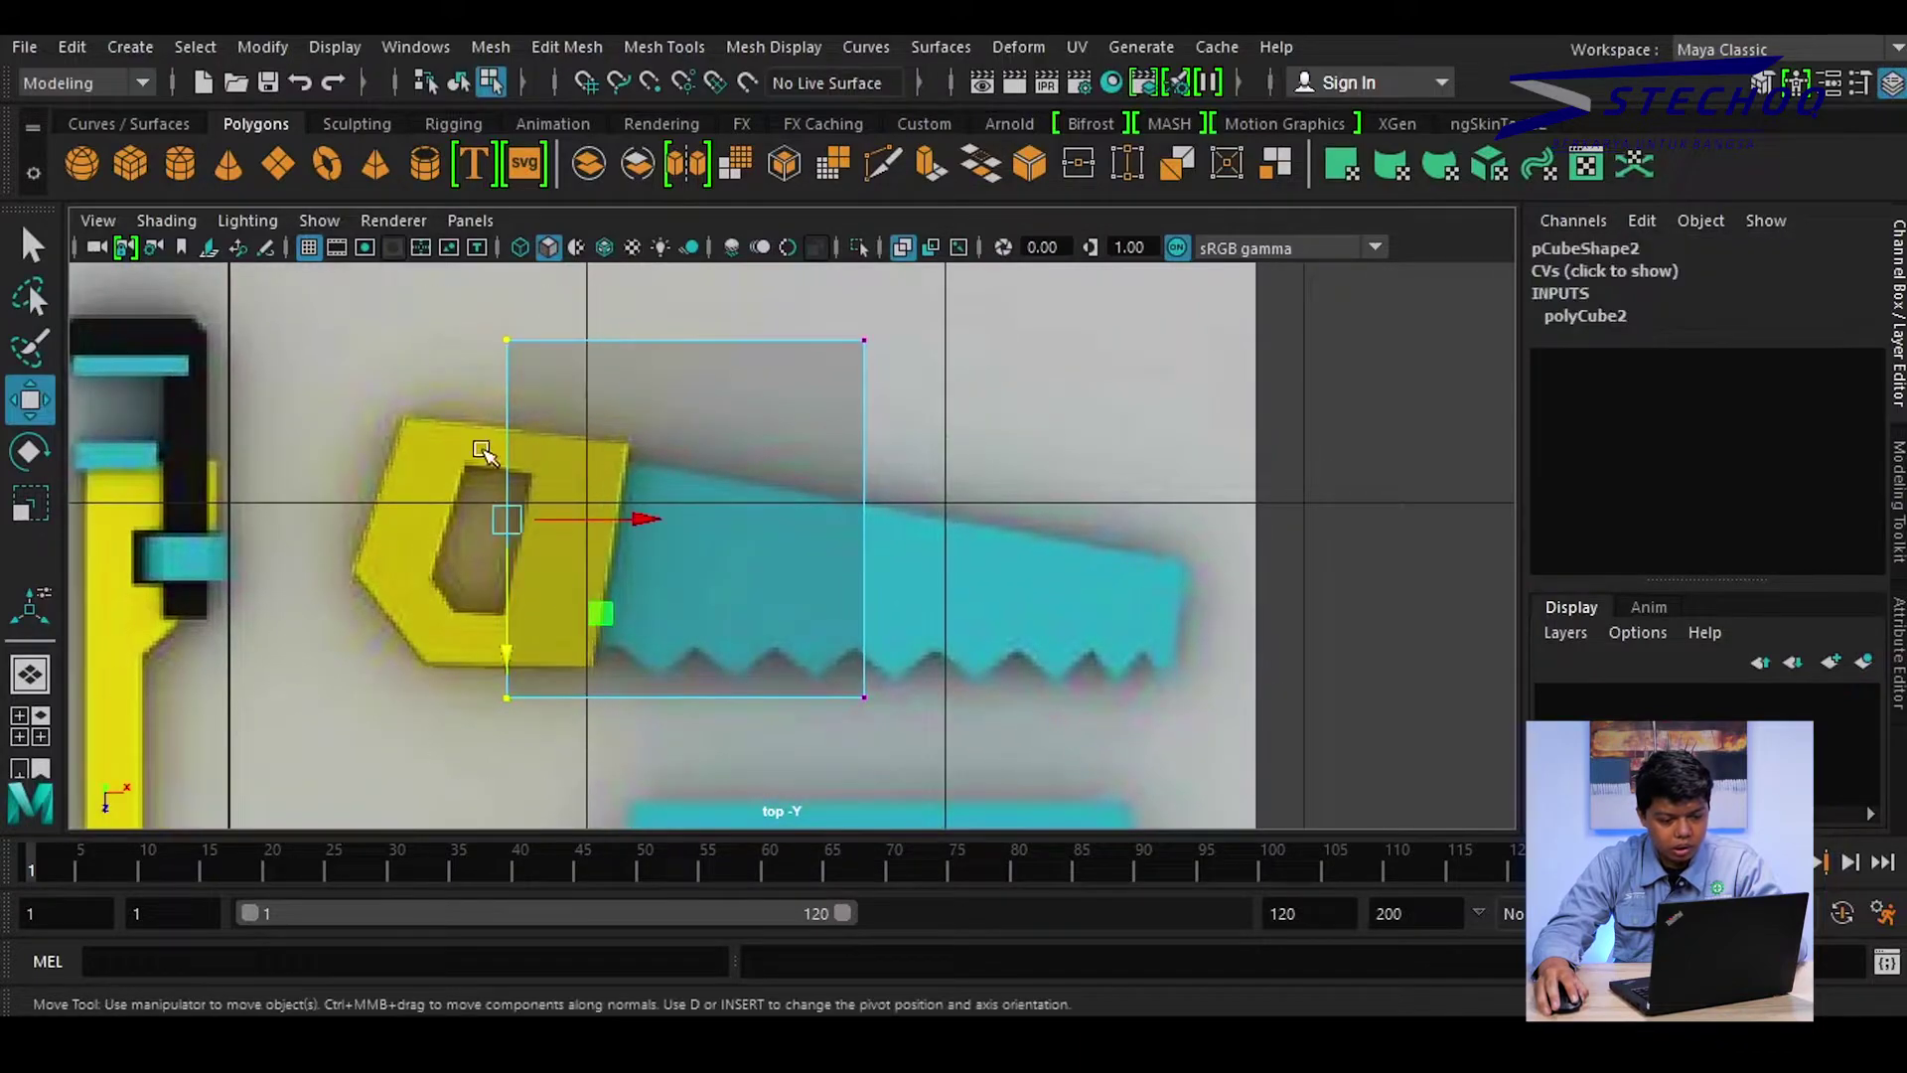
pyautogui.moveTo(526, 518); pyautogui.dragTo(621, 501)
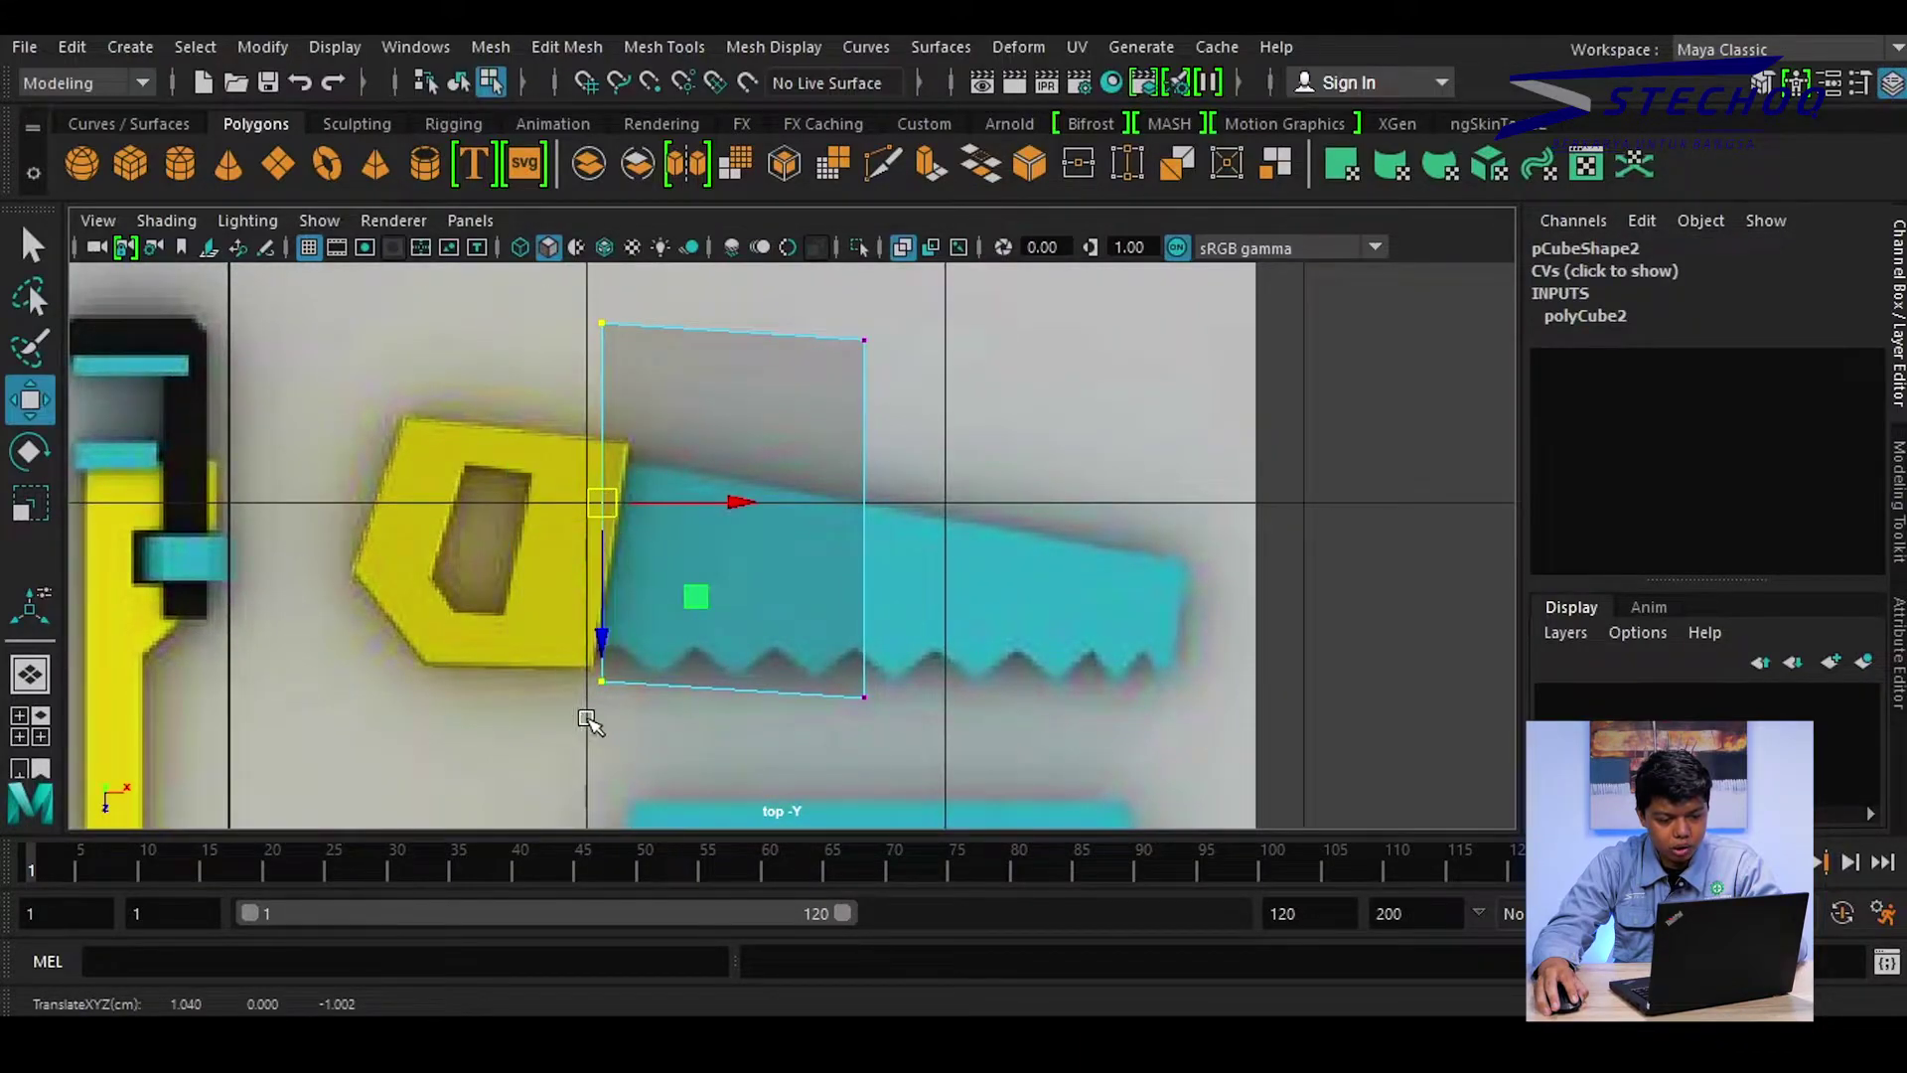
pyautogui.moveTo(584, 711)
pyautogui.mouseDown()
pyautogui.moveTo(608, 680)
pyautogui.moveTo(588, 647)
pyautogui.mouseUp()
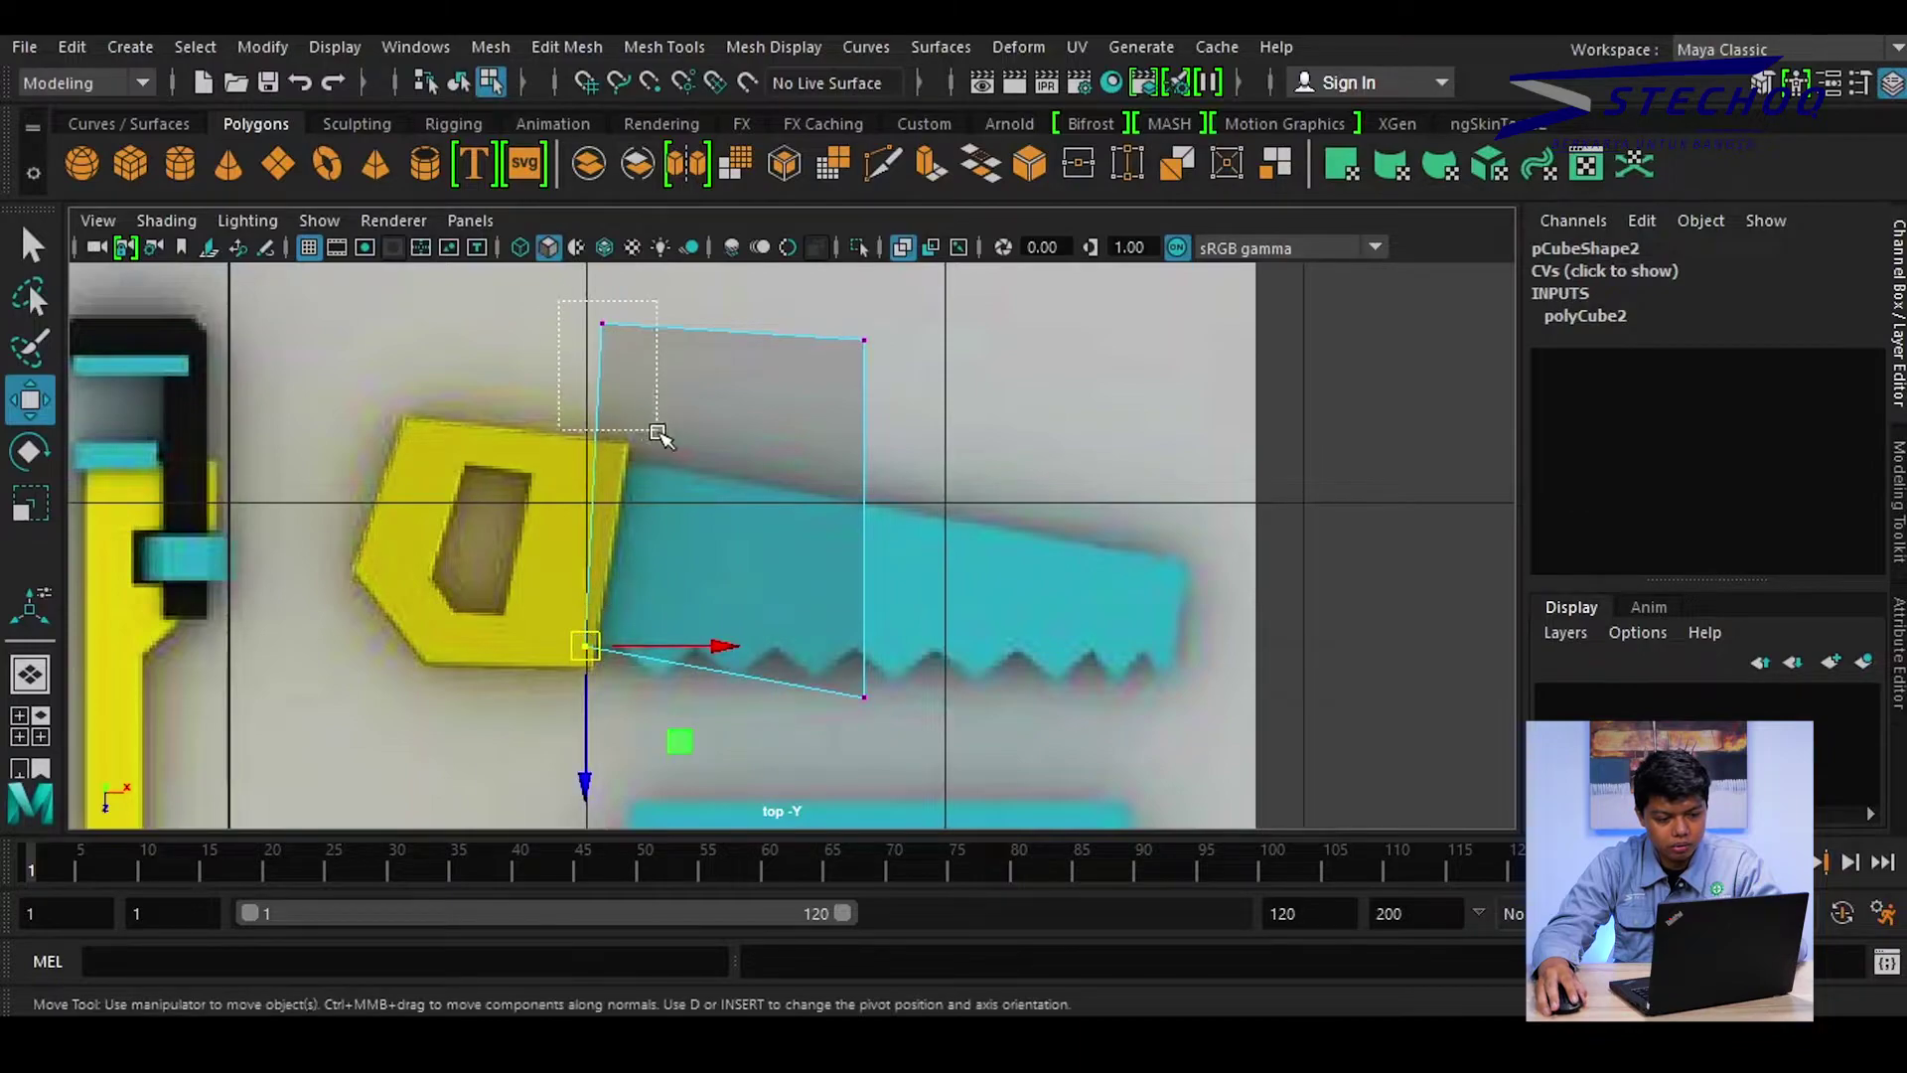
pyautogui.moveTo(551, 298)
pyautogui.mouseDown()
pyautogui.moveTo(616, 347)
pyautogui.moveTo(627, 487)
pyautogui.mouseUp()
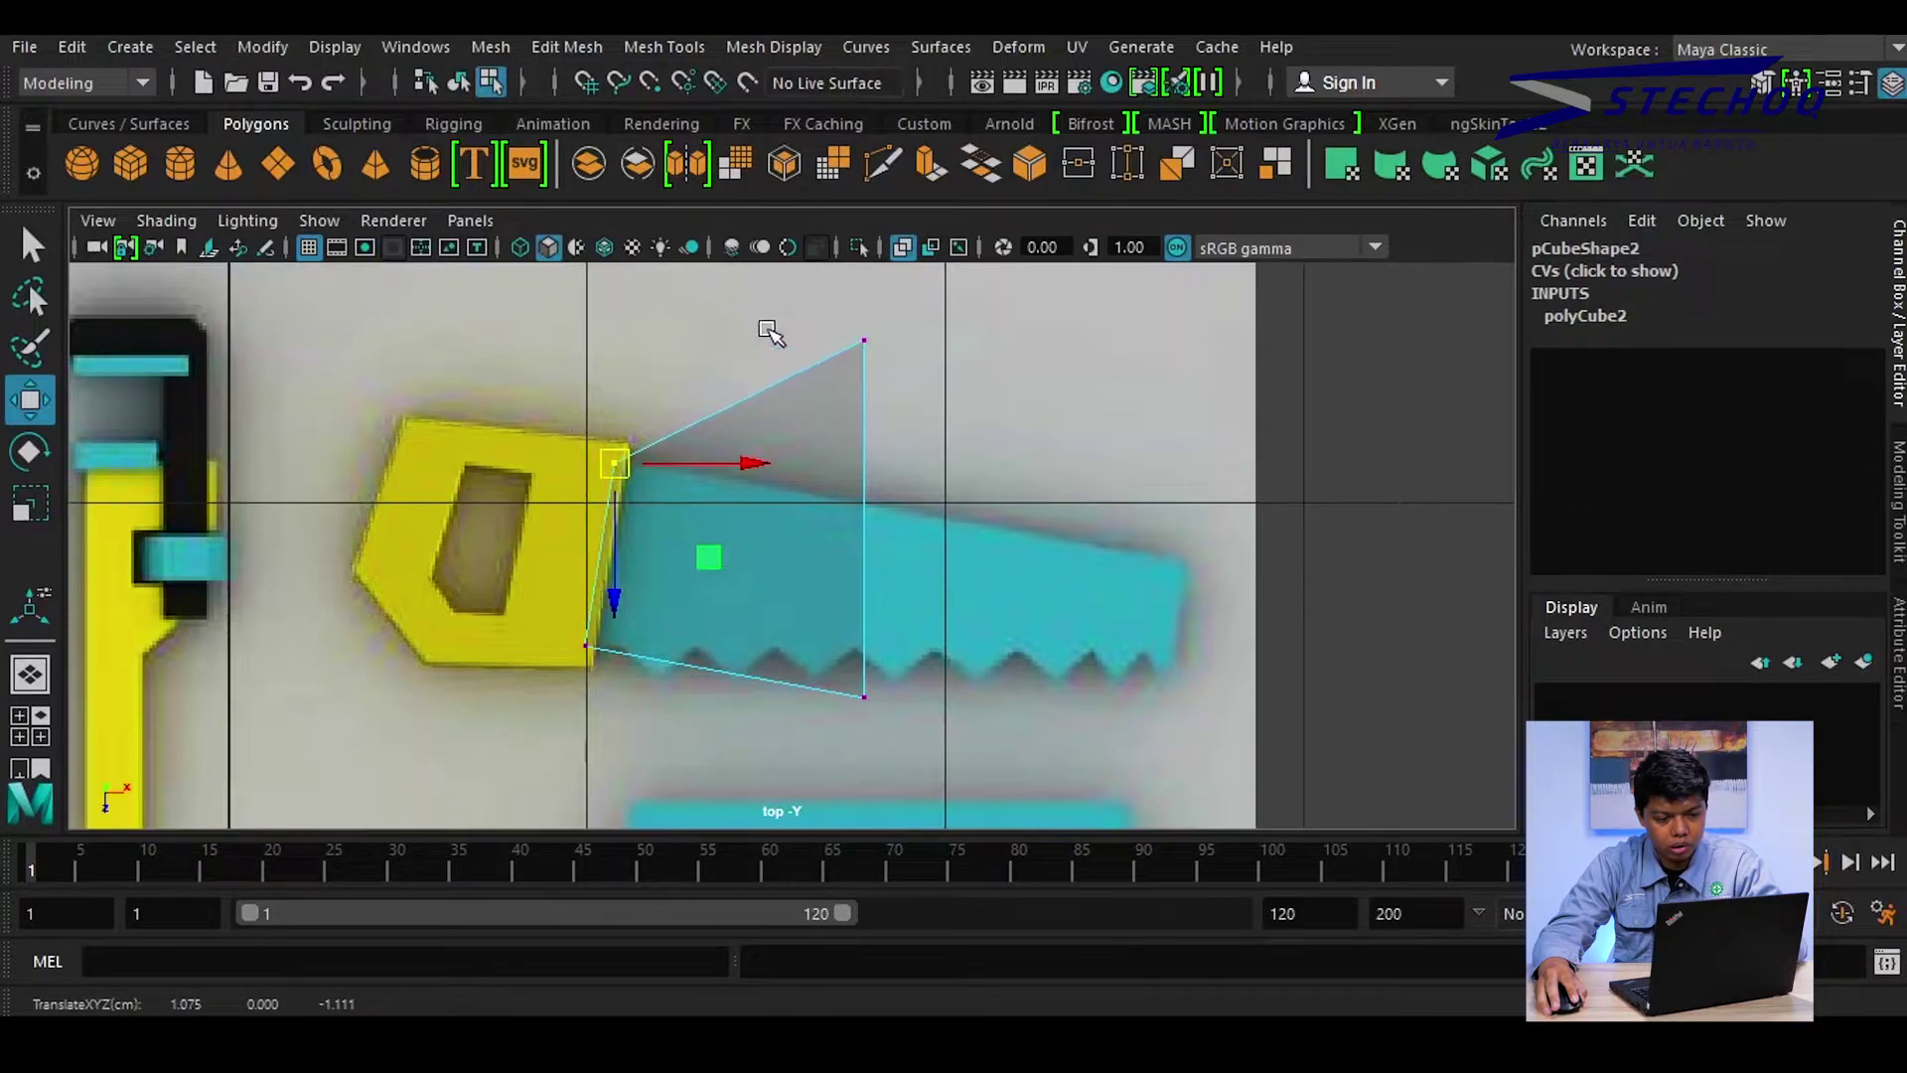
pyautogui.moveTo(789, 292); pyautogui.dragTo(887, 408)
# Pull the right corners out to the blade tip, forming the tapered blade outline
pyautogui.moveTo(864, 341); pyautogui.dragTo(1189, 553)
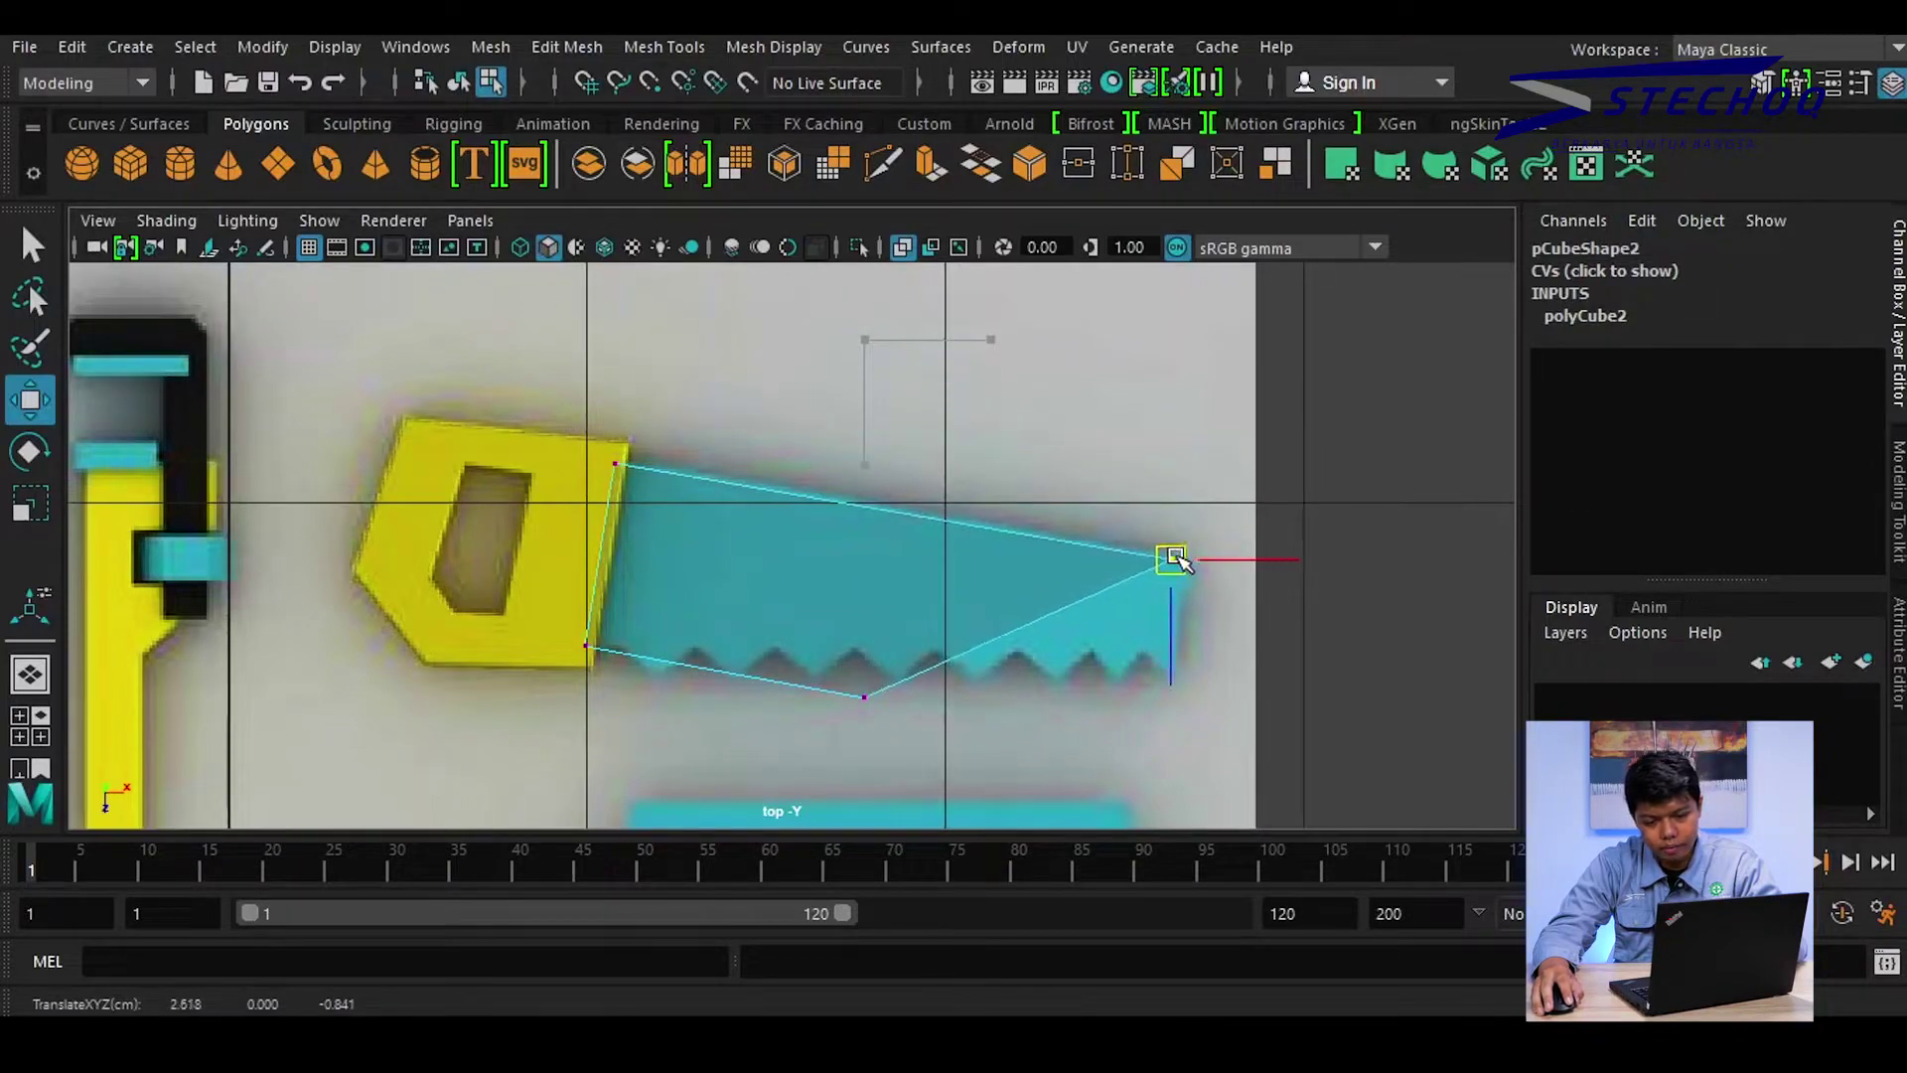
pyautogui.moveTo(793, 809)
pyautogui.mouseDown()
pyautogui.moveTo(908, 644)
pyautogui.moveTo(1177, 676)
pyautogui.mouseUp()
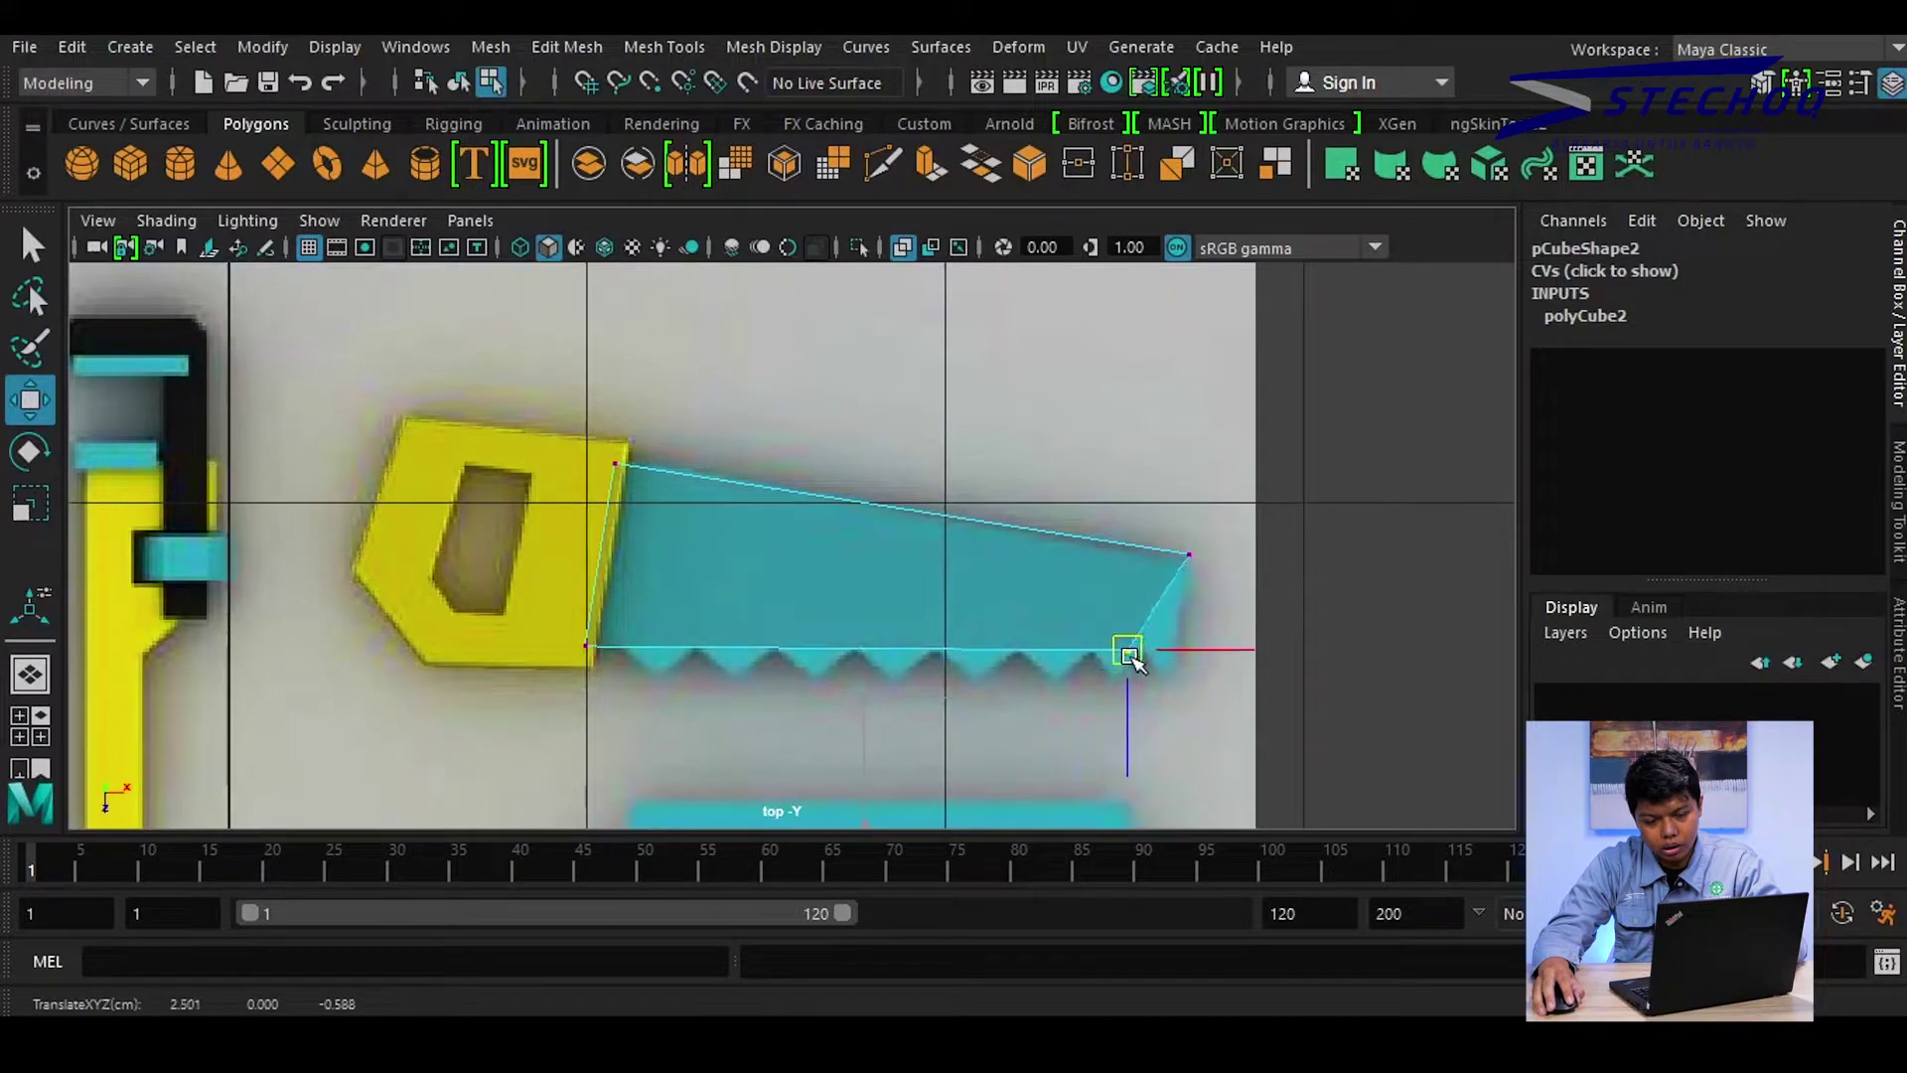
pyautogui.scroll(2, 681, 681)
pyautogui.scroll(2, 808, 766)
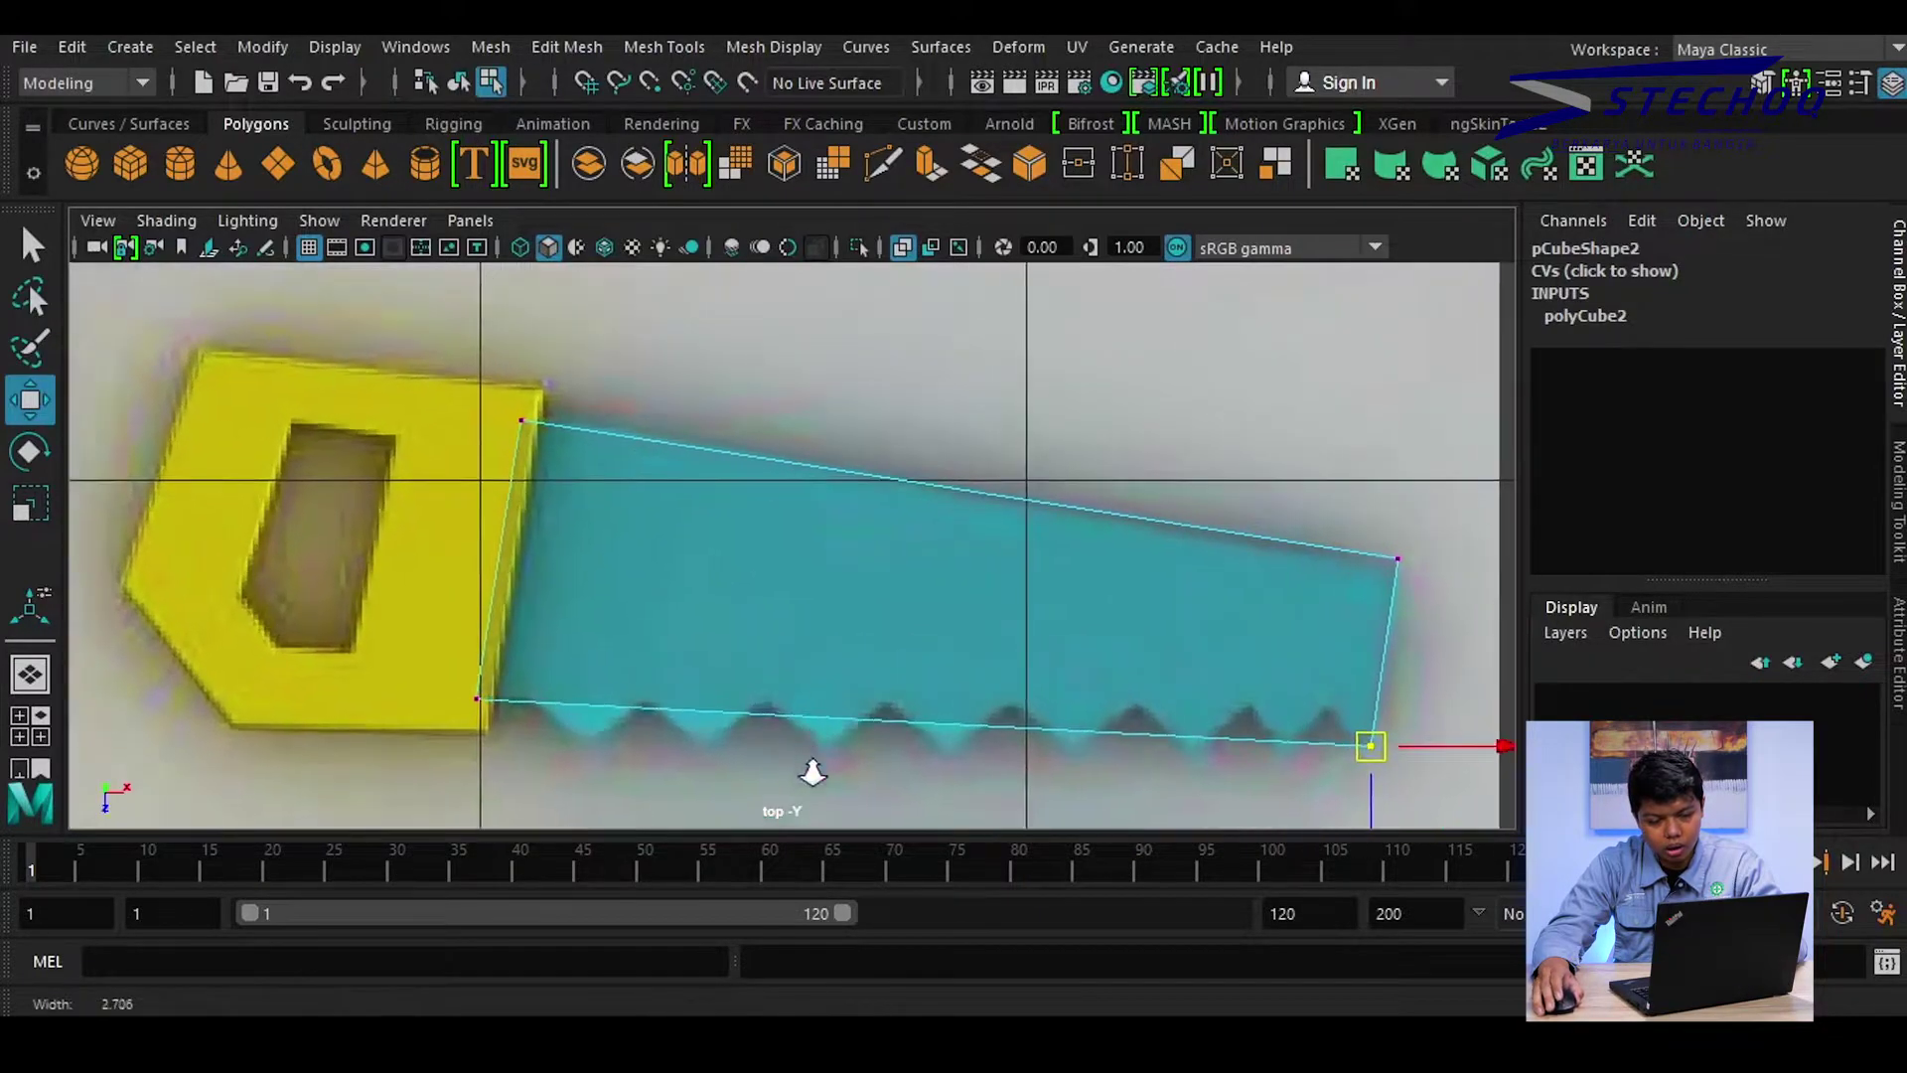
pyautogui.scroll(1, 796, 572)
pyautogui.keyDown('alt'); pyautogui.moveTo(797, 572); pyautogui.dragTo(795, 566, button='middle'); pyautogui.keyUp('alt')
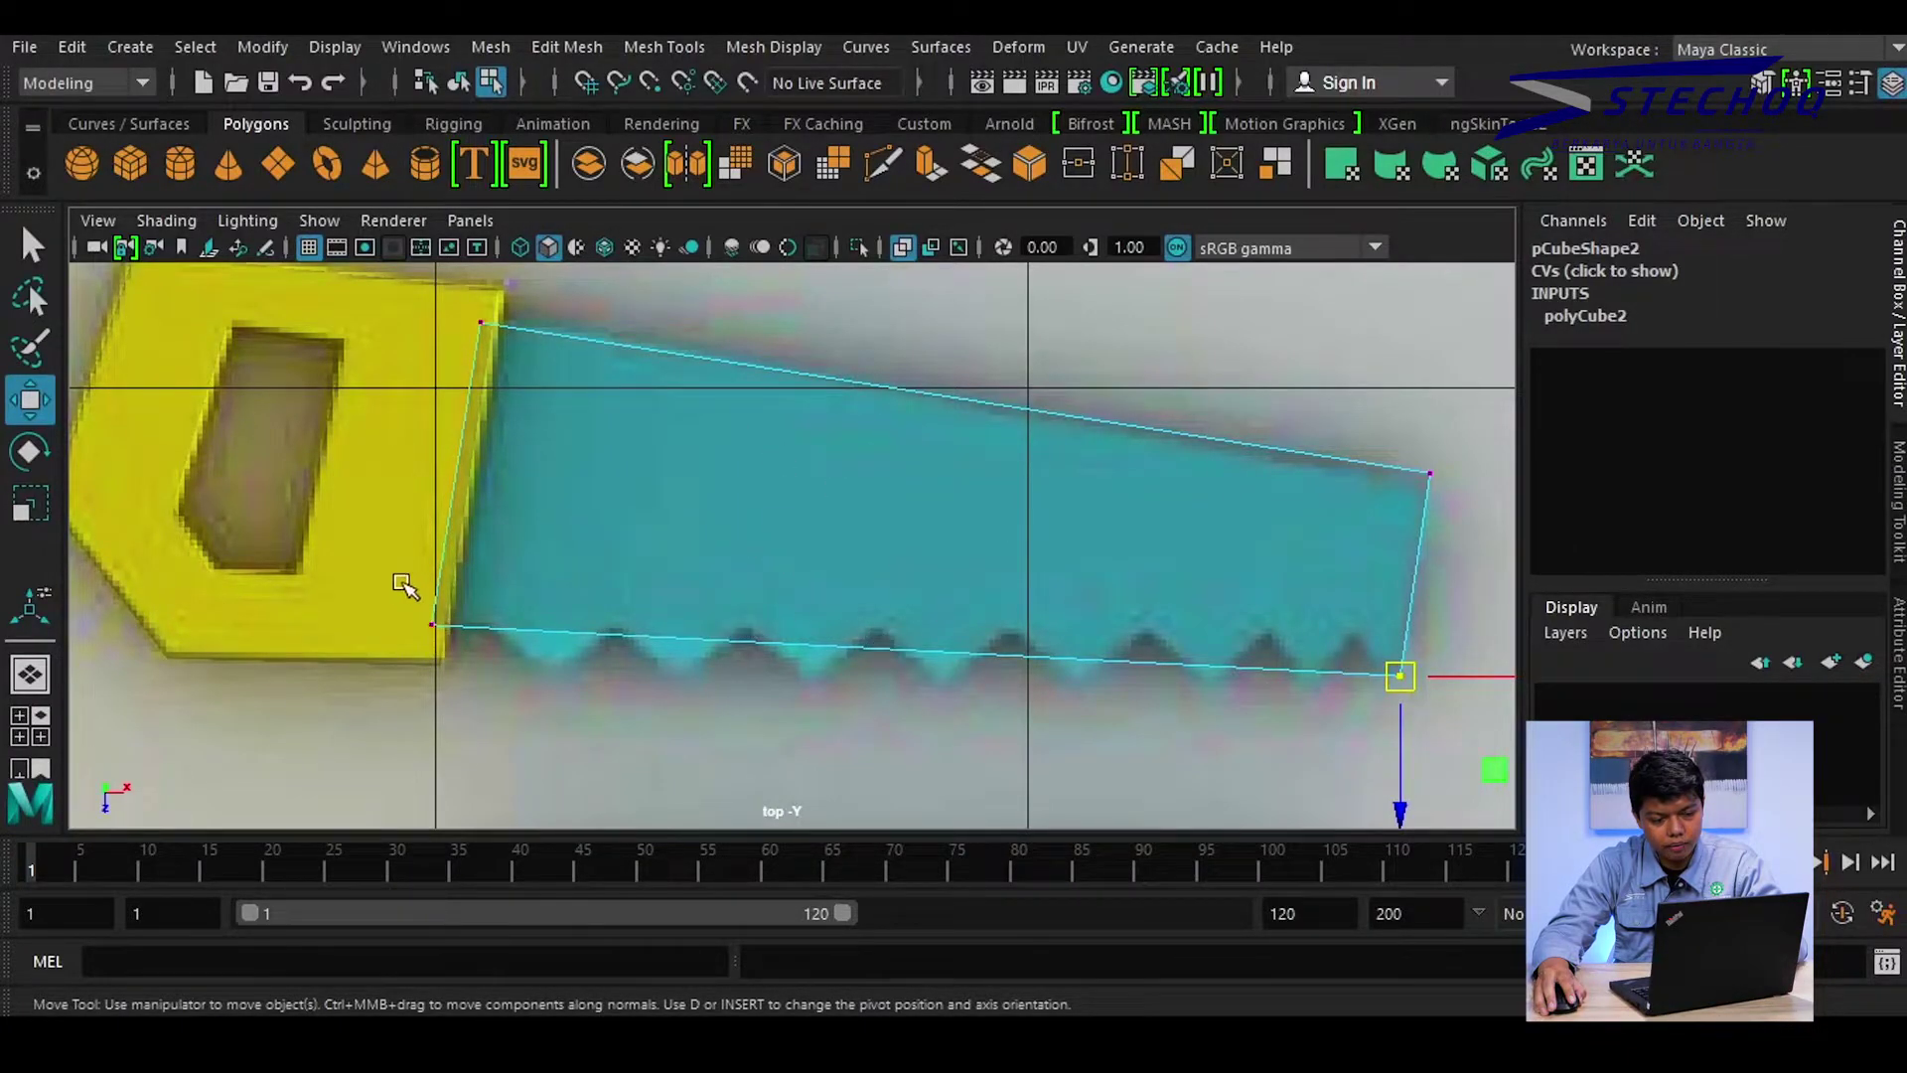
pyautogui.moveTo(402, 584)
pyautogui.mouseDown()
pyautogui.moveTo(452, 651)
pyautogui.moveTo(444, 621)
pyautogui.mouseUp()
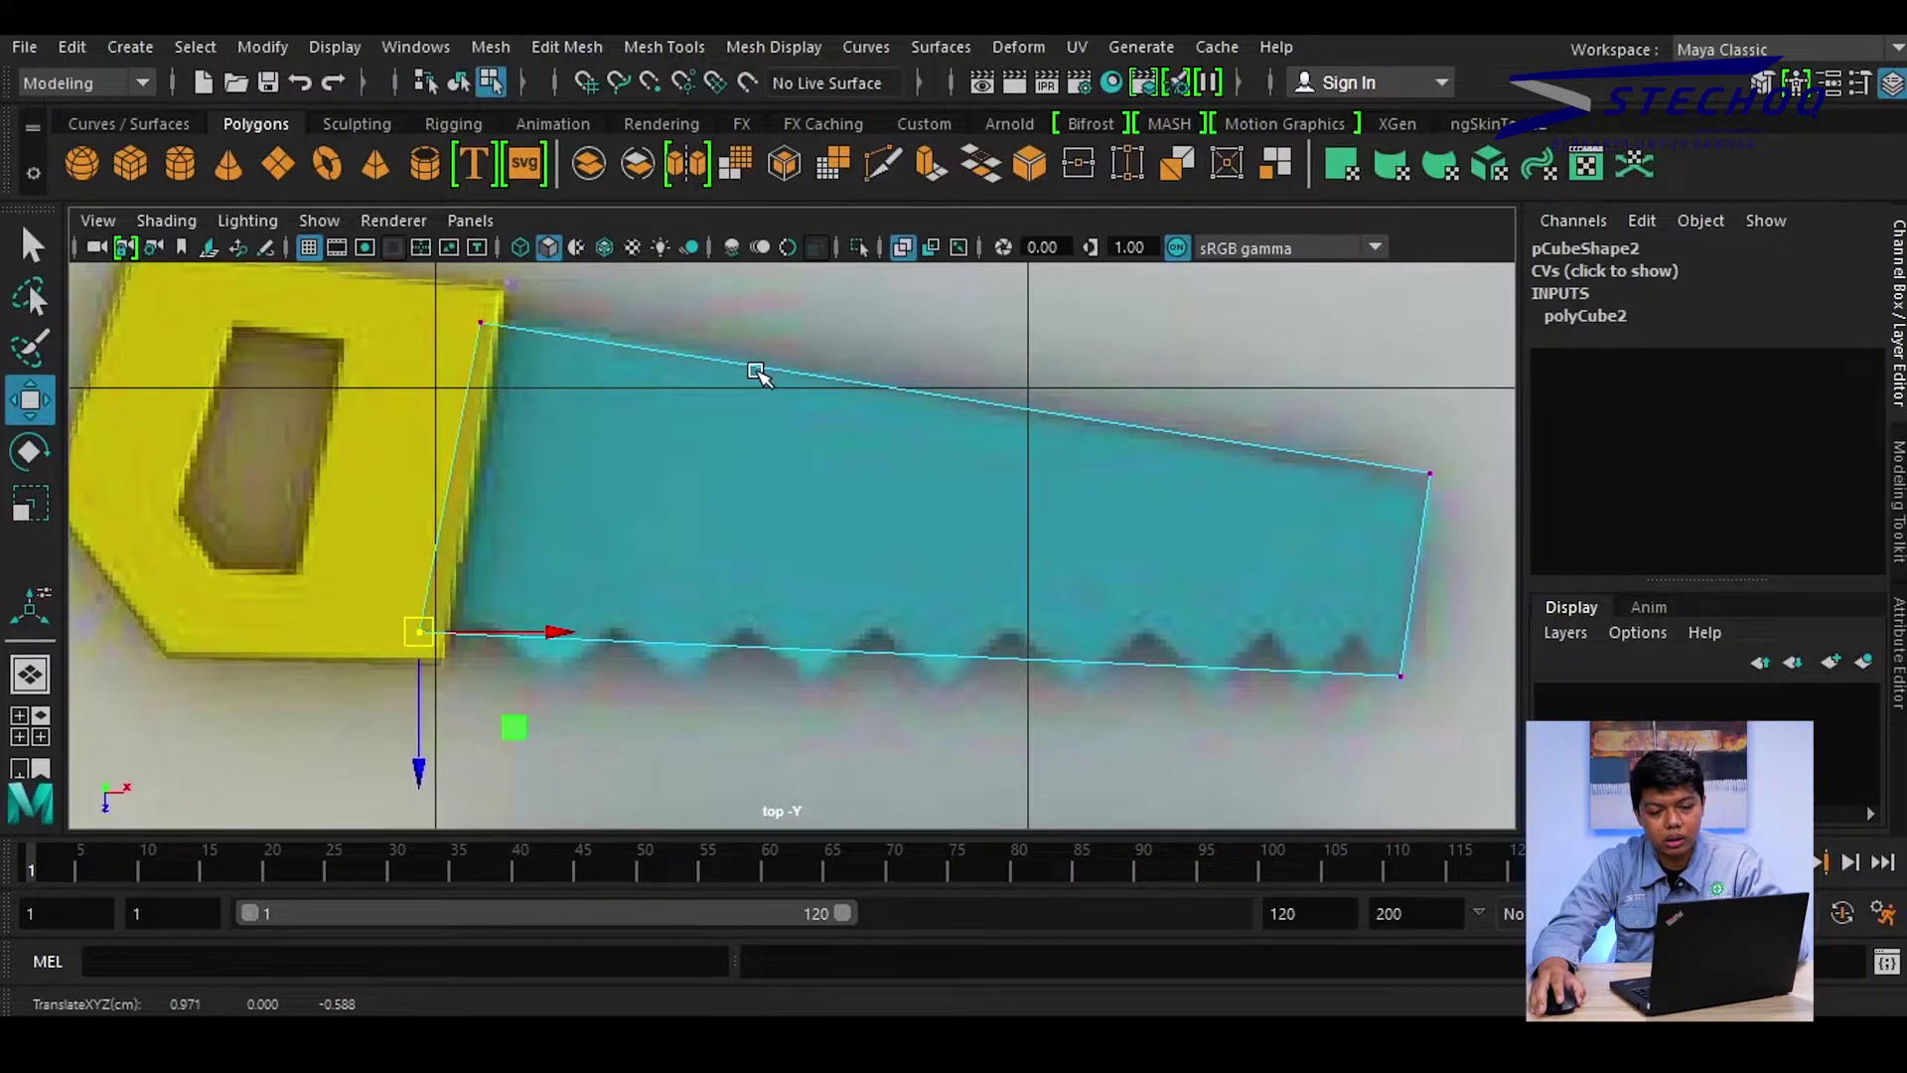
pyautogui.moveTo(783, 398)
pyautogui.keyDown('alt'); pyautogui.mouseDown(button='middle')
pyautogui.moveTo(758, 370)
pyautogui.moveTo(698, 375)
pyautogui.moveTo(724, 334)
pyautogui.moveTo(737, 348)
pyautogui.mouseUp(button='middle'); pyautogui.keyUp('alt')
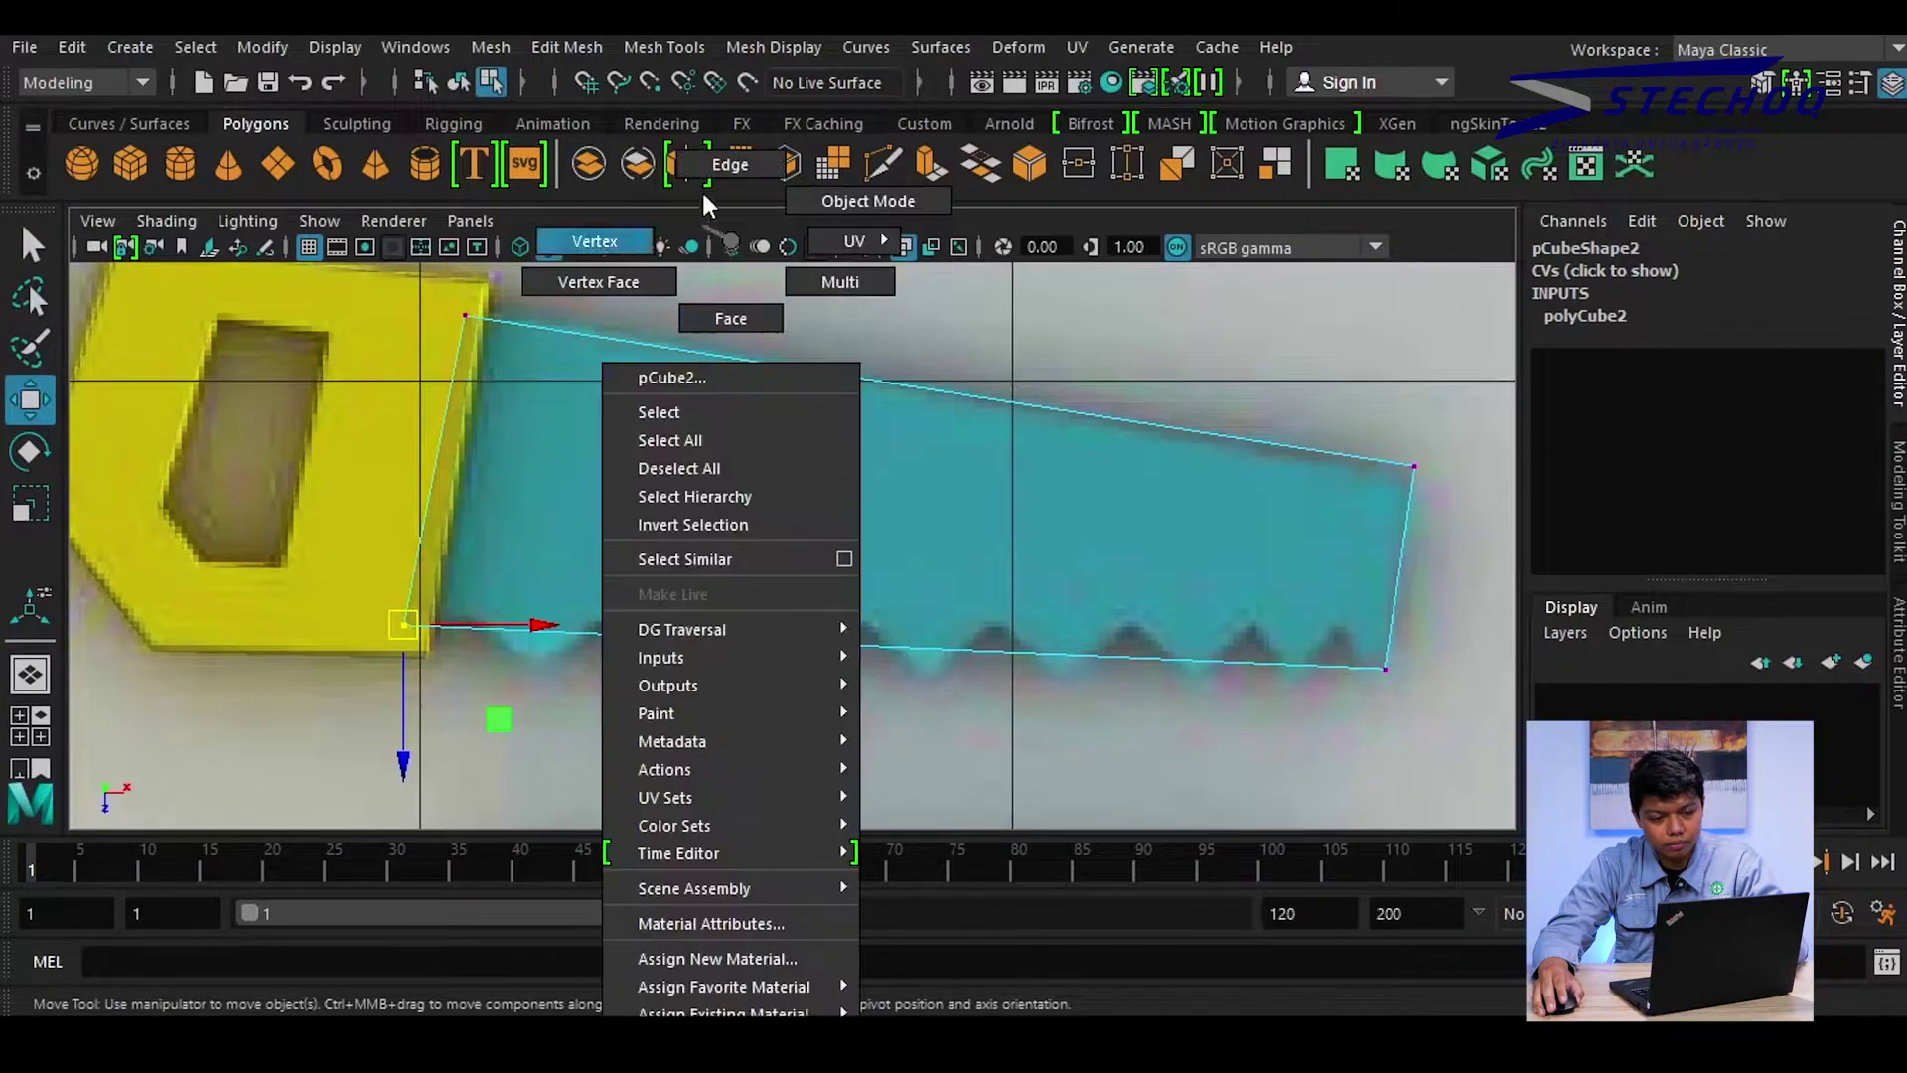
# Select the blade's top edge and start Mesh Tools > Insert Edge Loop
pyautogui.moveTo(731, 366); pyautogui.dragTo(701, 189, button='right')
pyautogui.click(693, 355)
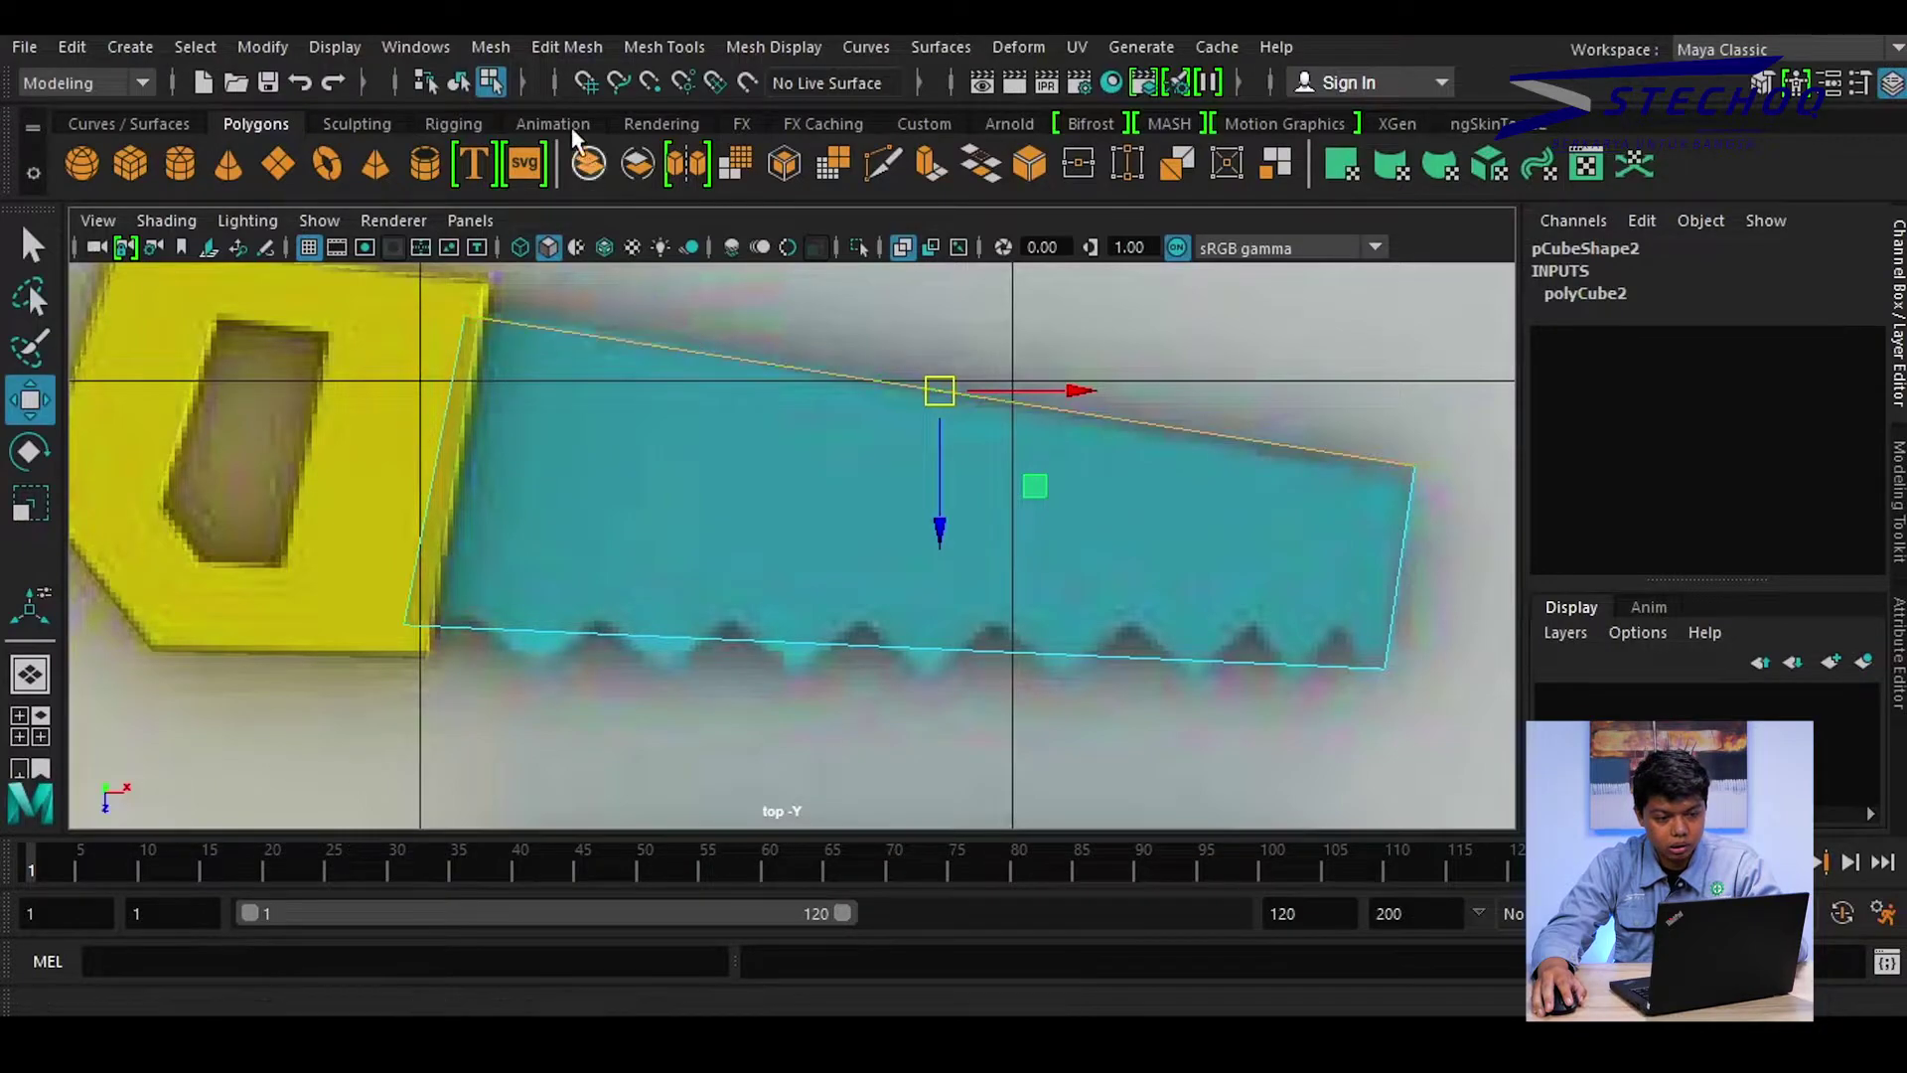
pyautogui.click(566, 49)
pyautogui.moveTo(664, 46)
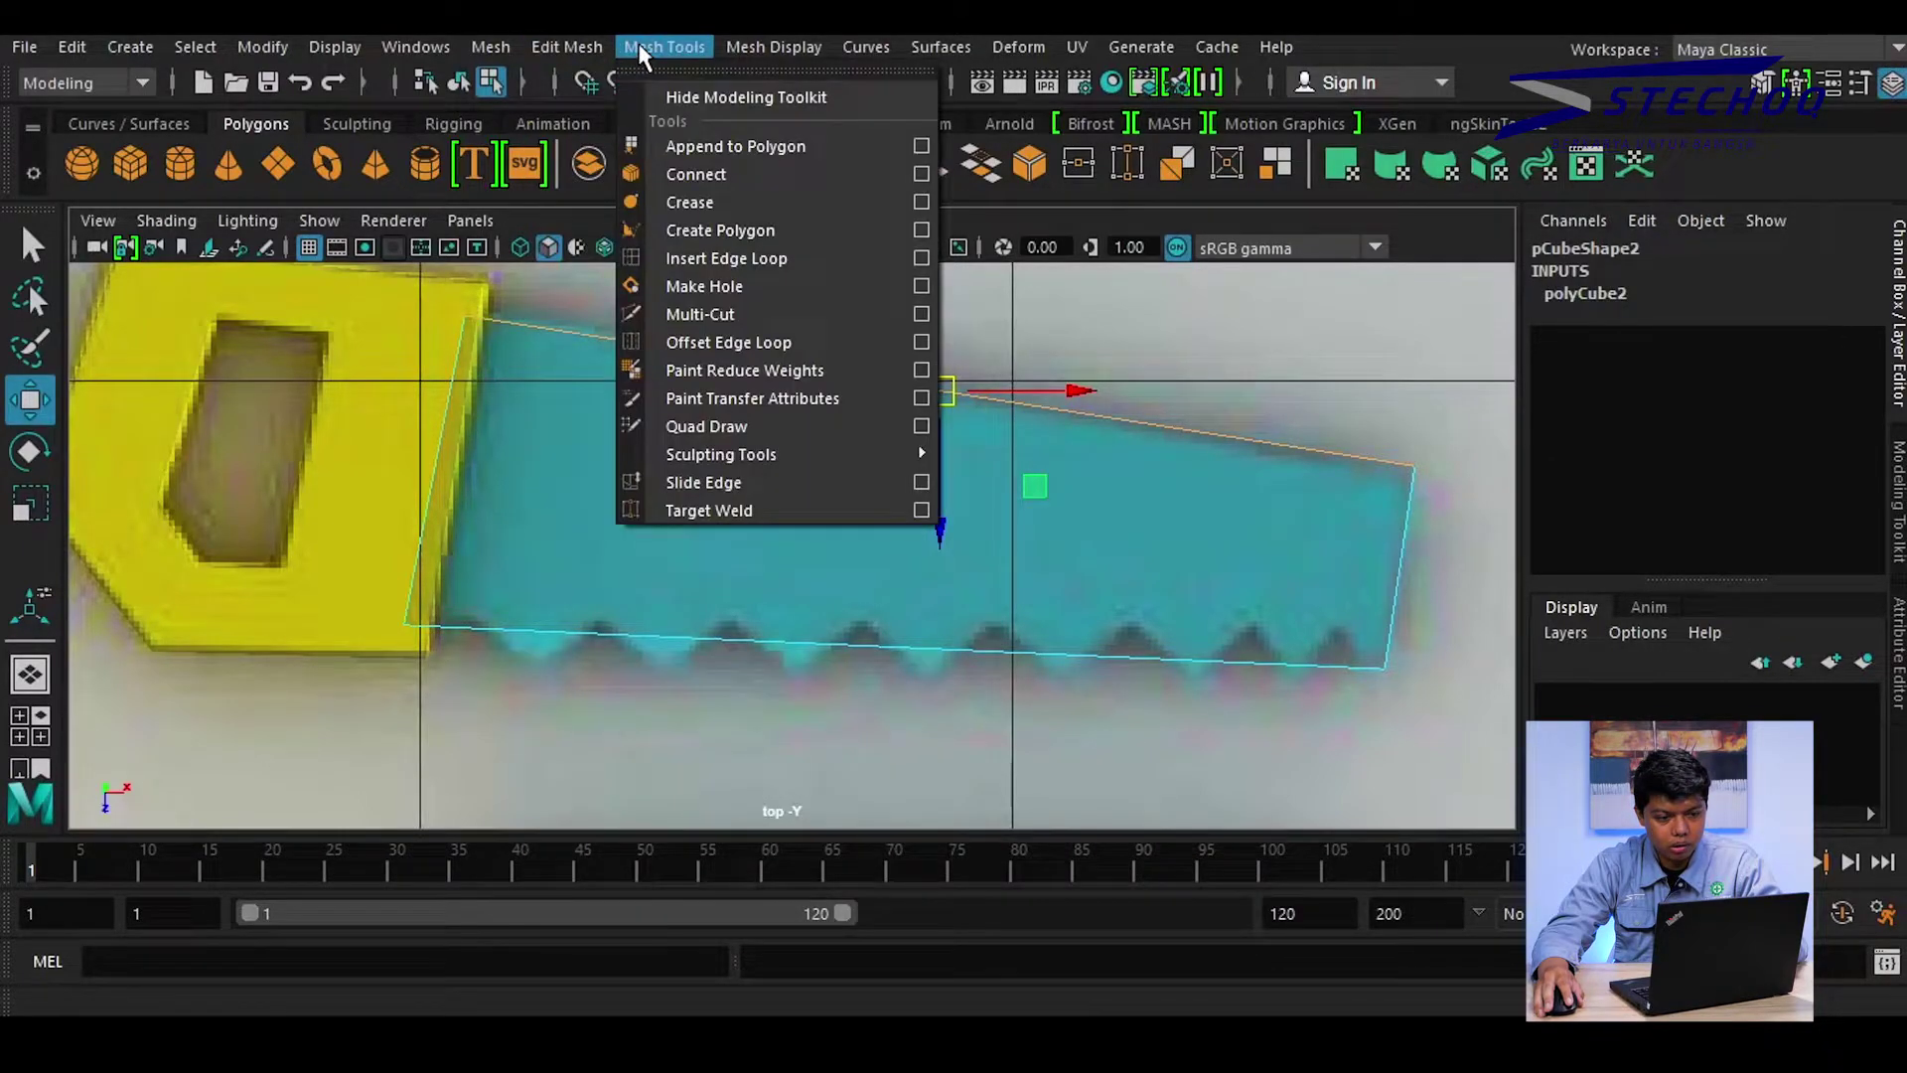
pyautogui.click(752, 260)
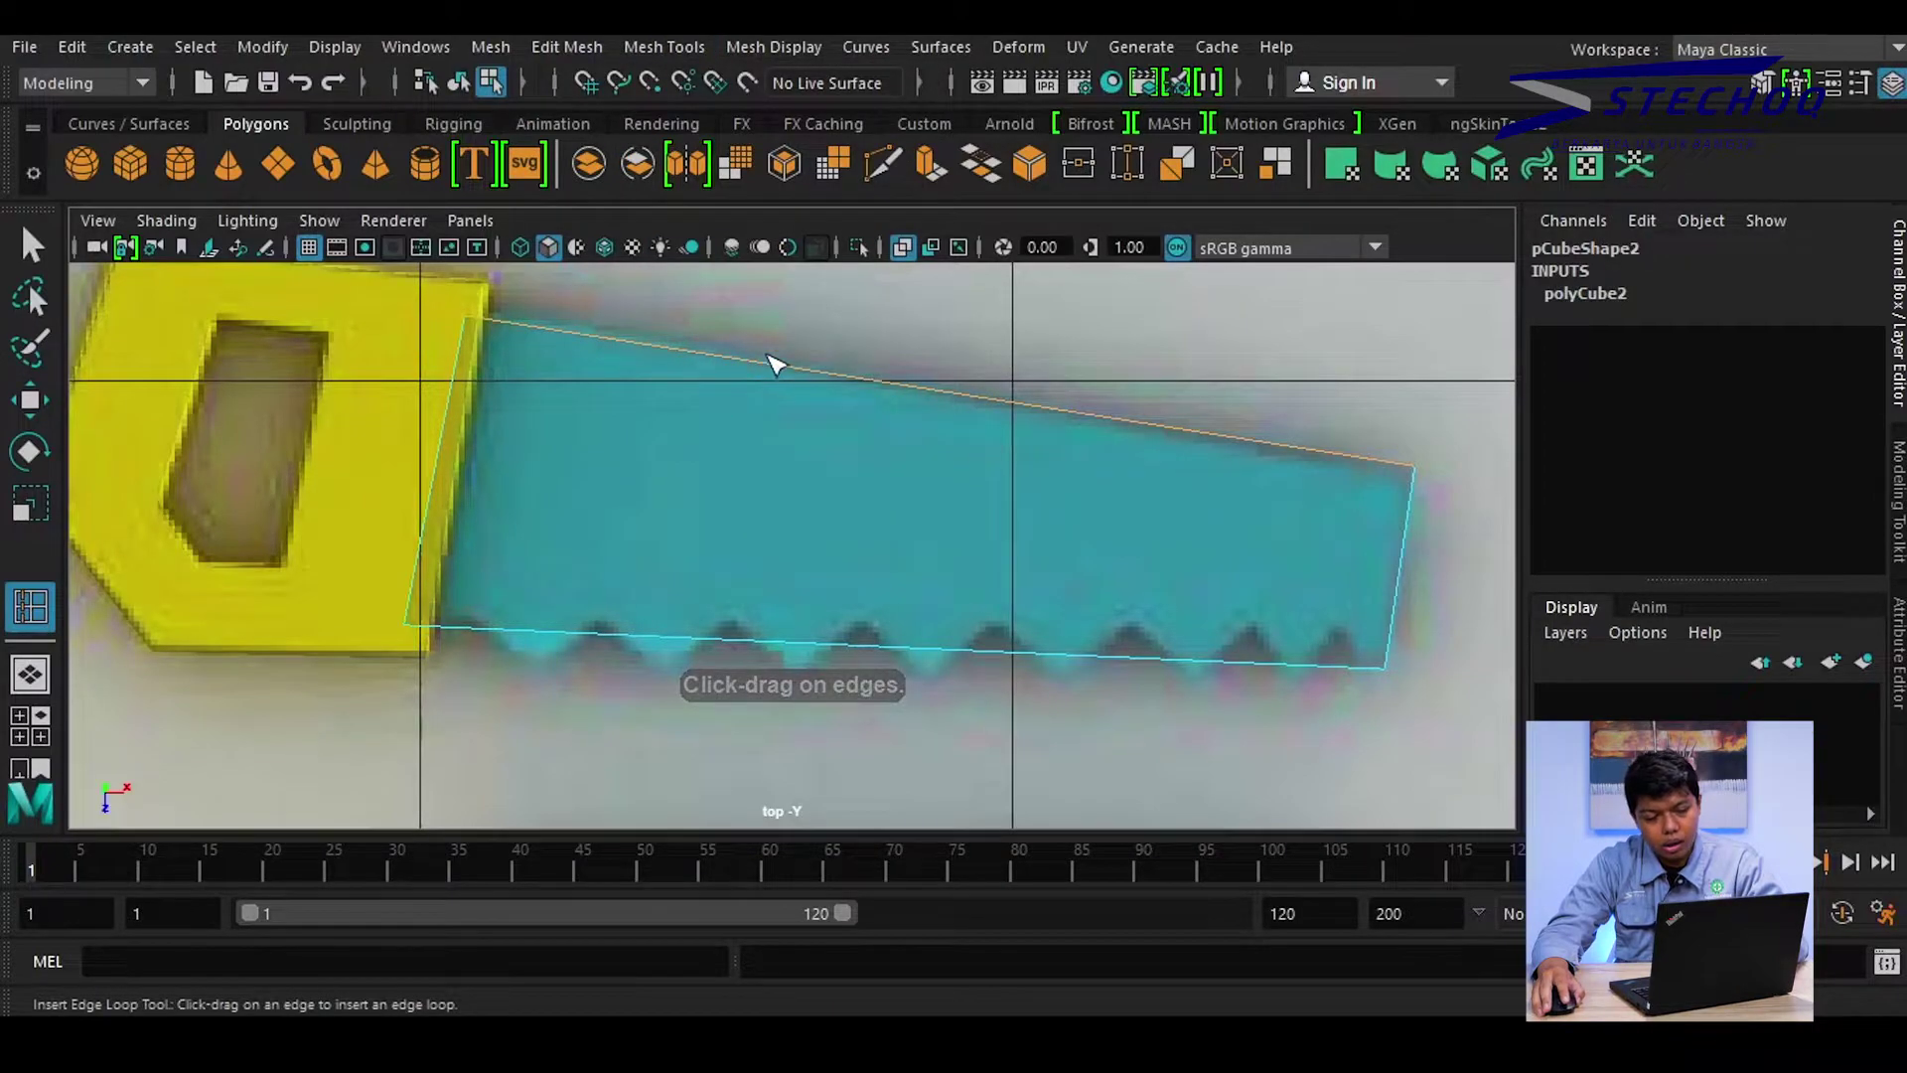
pyautogui.keyDown('alt'); pyautogui.moveTo(775, 362); pyautogui.dragTo(740, 415, button='middle'); pyautogui.keyUp('alt')
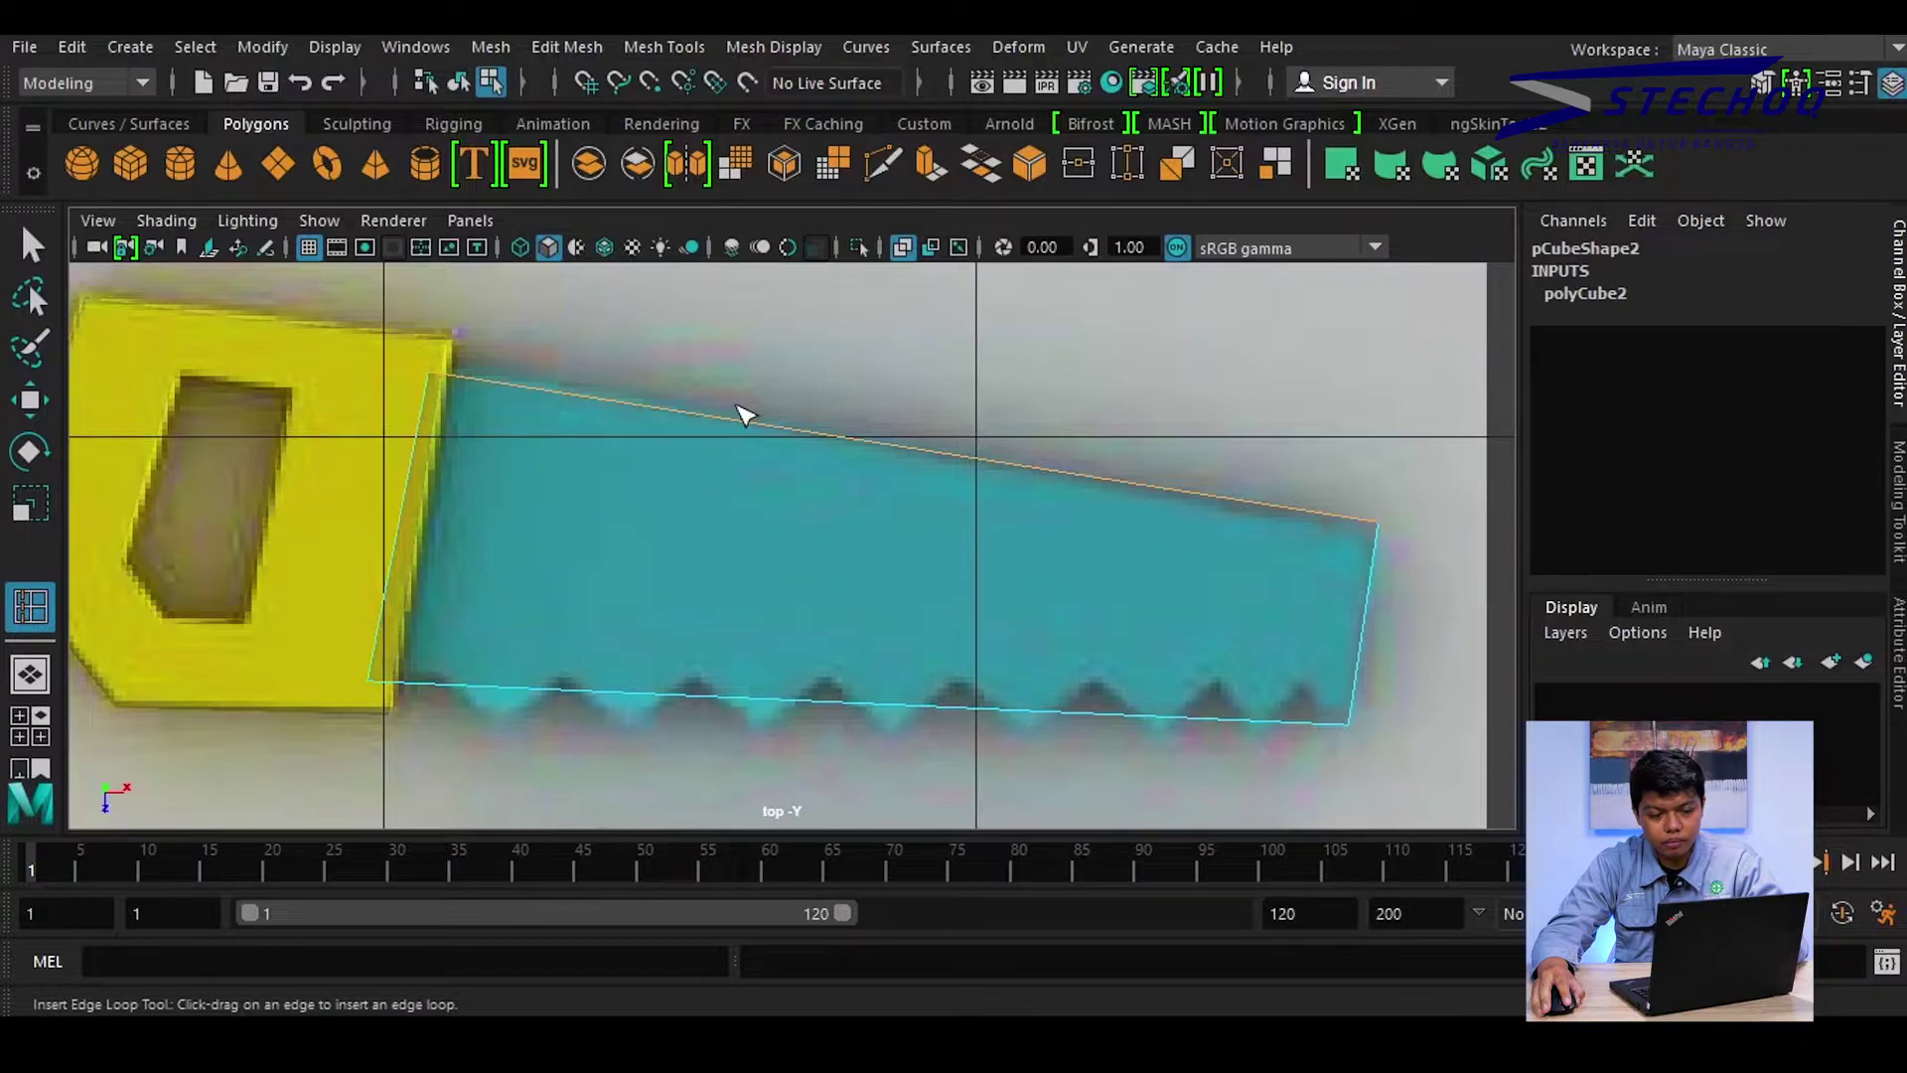
pyautogui.click(664, 46)
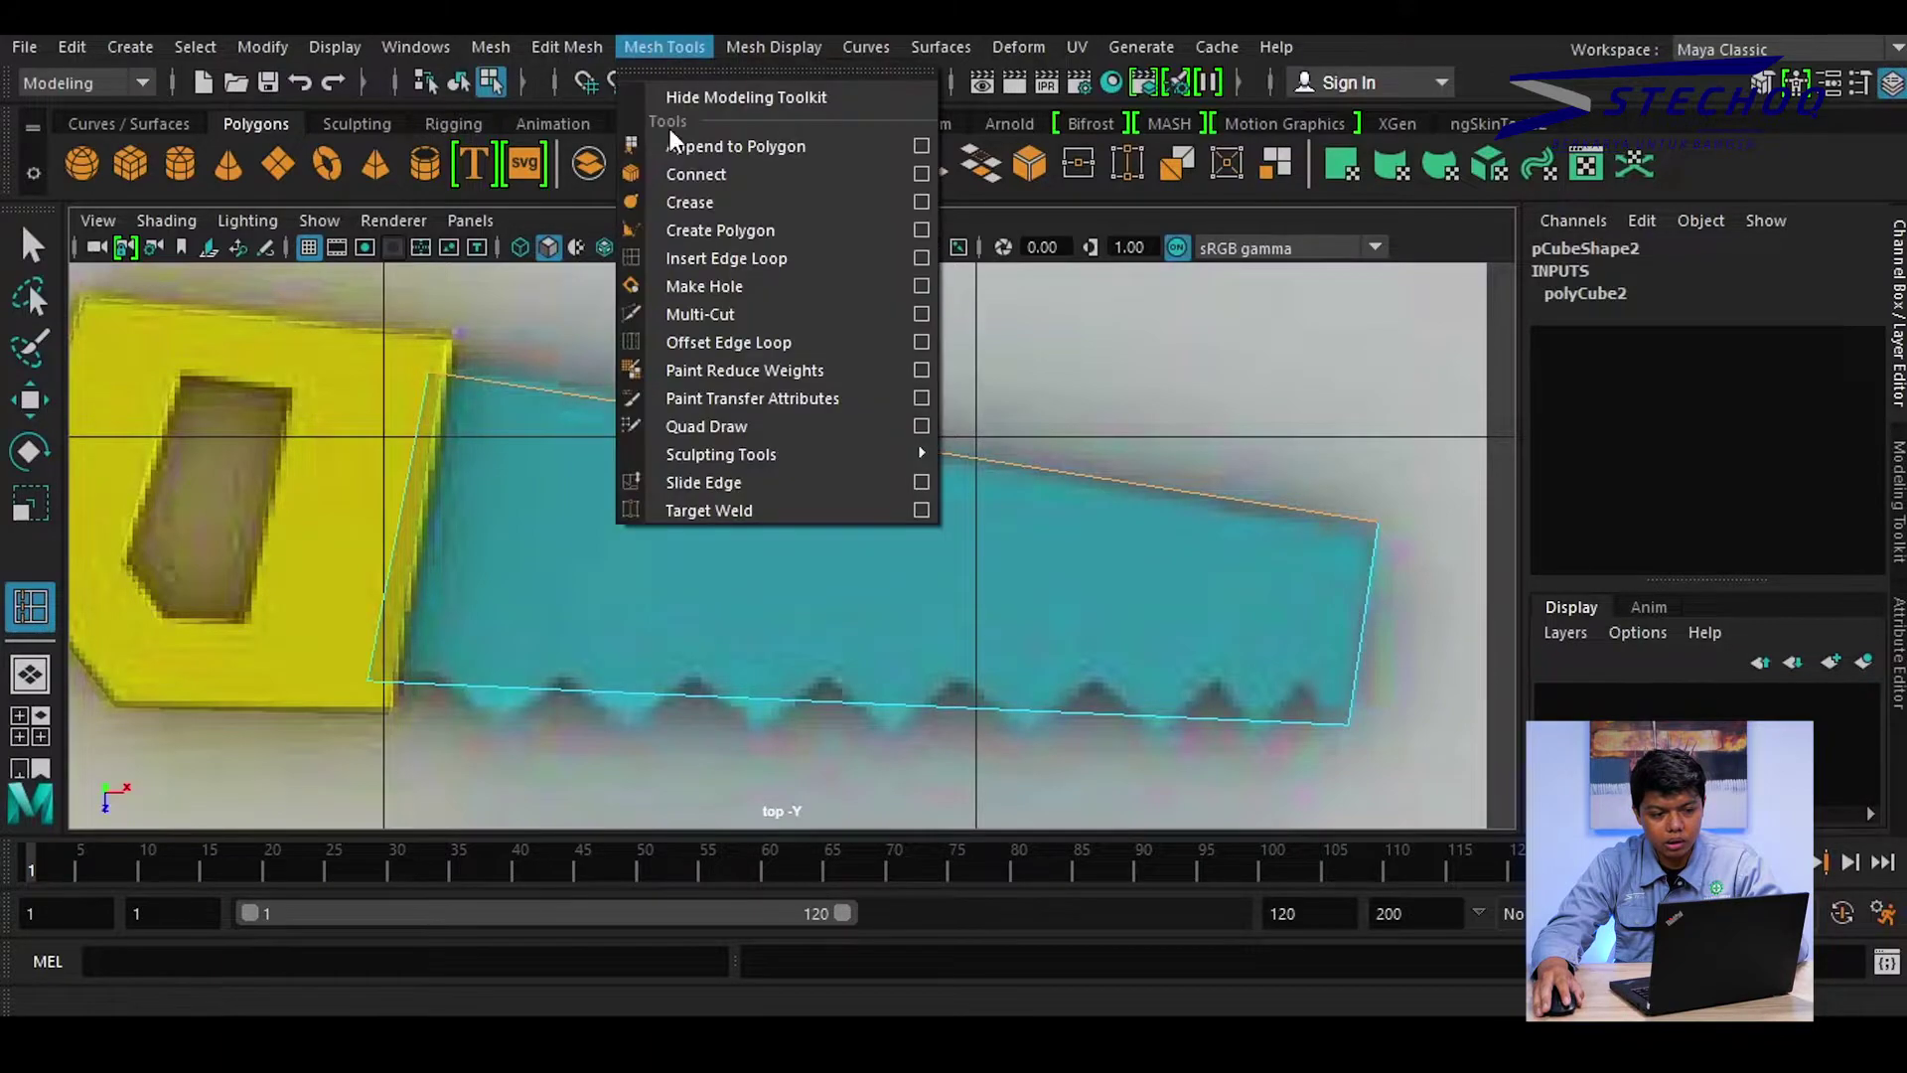
# Insert 15 evenly spaced edge loops along the saw blade using Multiple edge loops mode
pyautogui.click(922, 257)
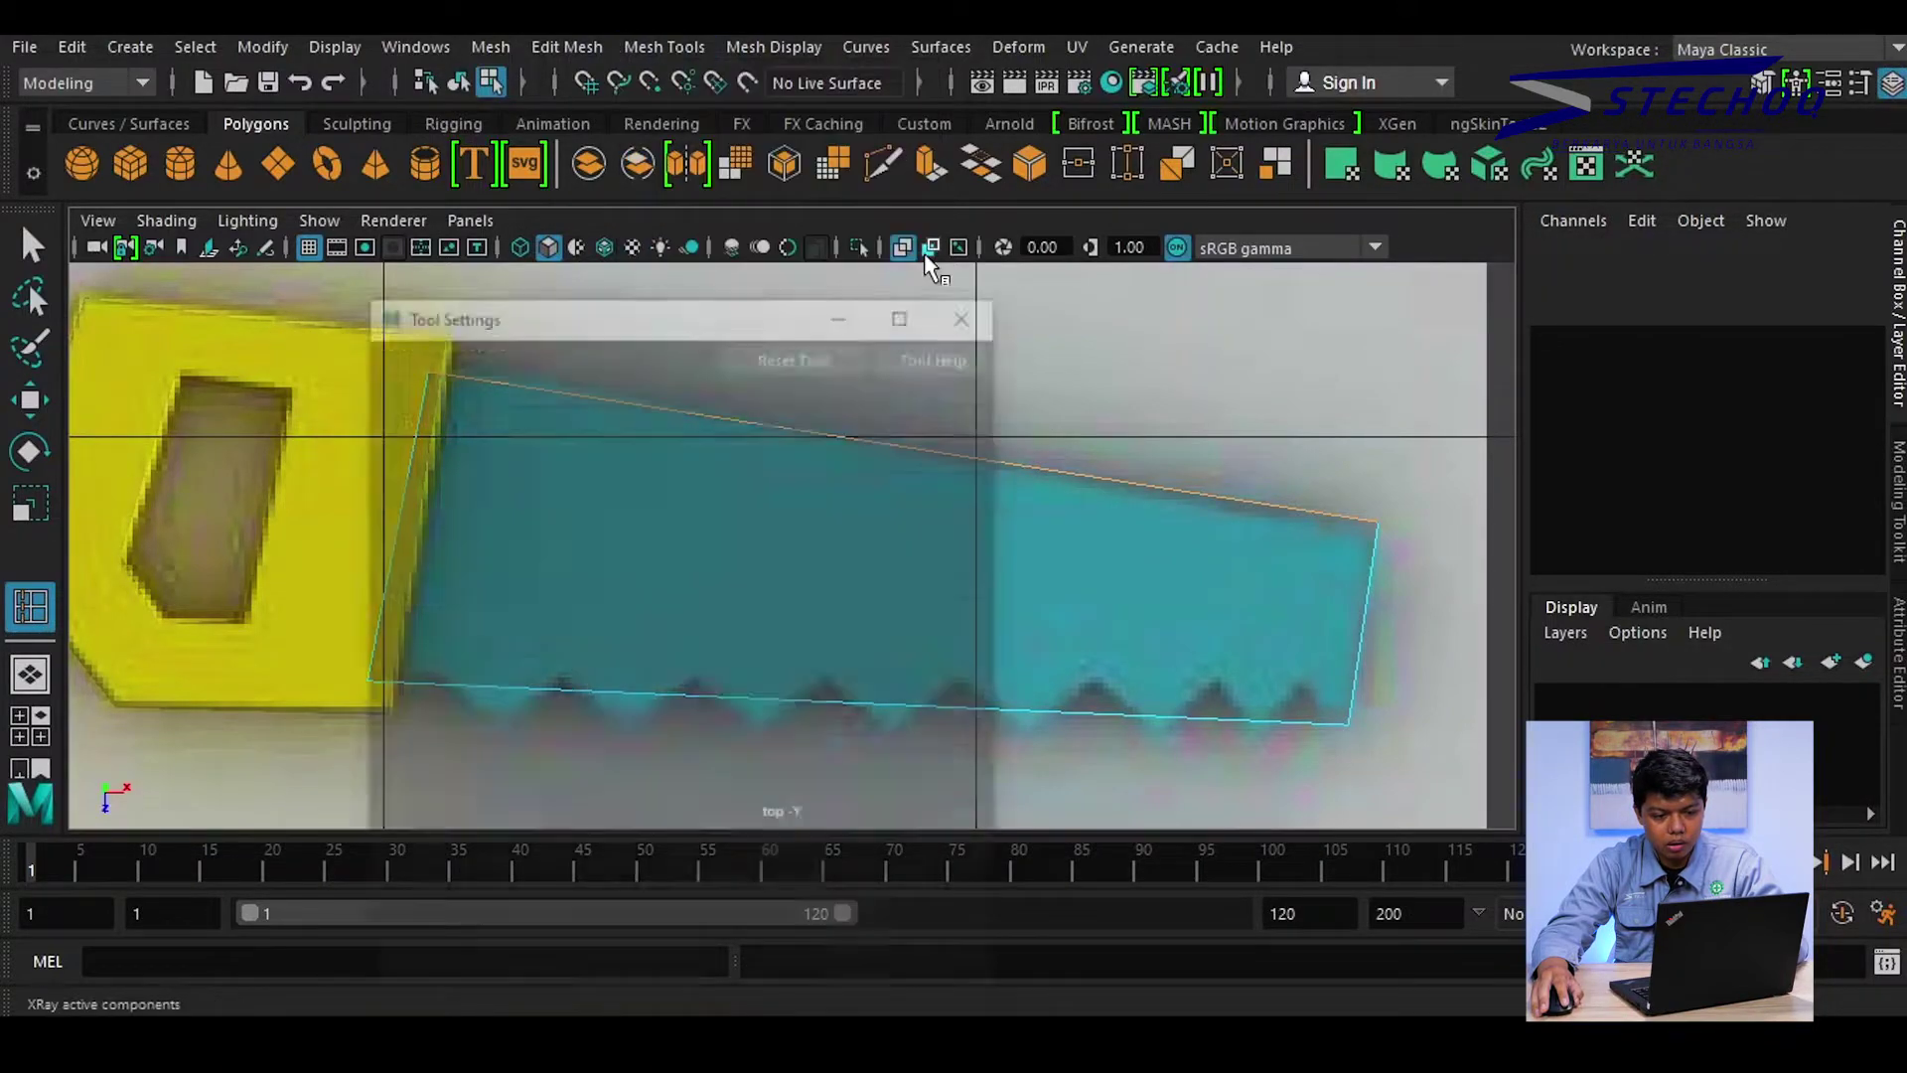
pyautogui.moveTo(665, 312)
pyautogui.mouseDown()
pyautogui.moveTo(974, 152)
pyautogui.moveTo(1106, 51)
pyautogui.moveTo(1120, 64)
pyautogui.mouseUp()
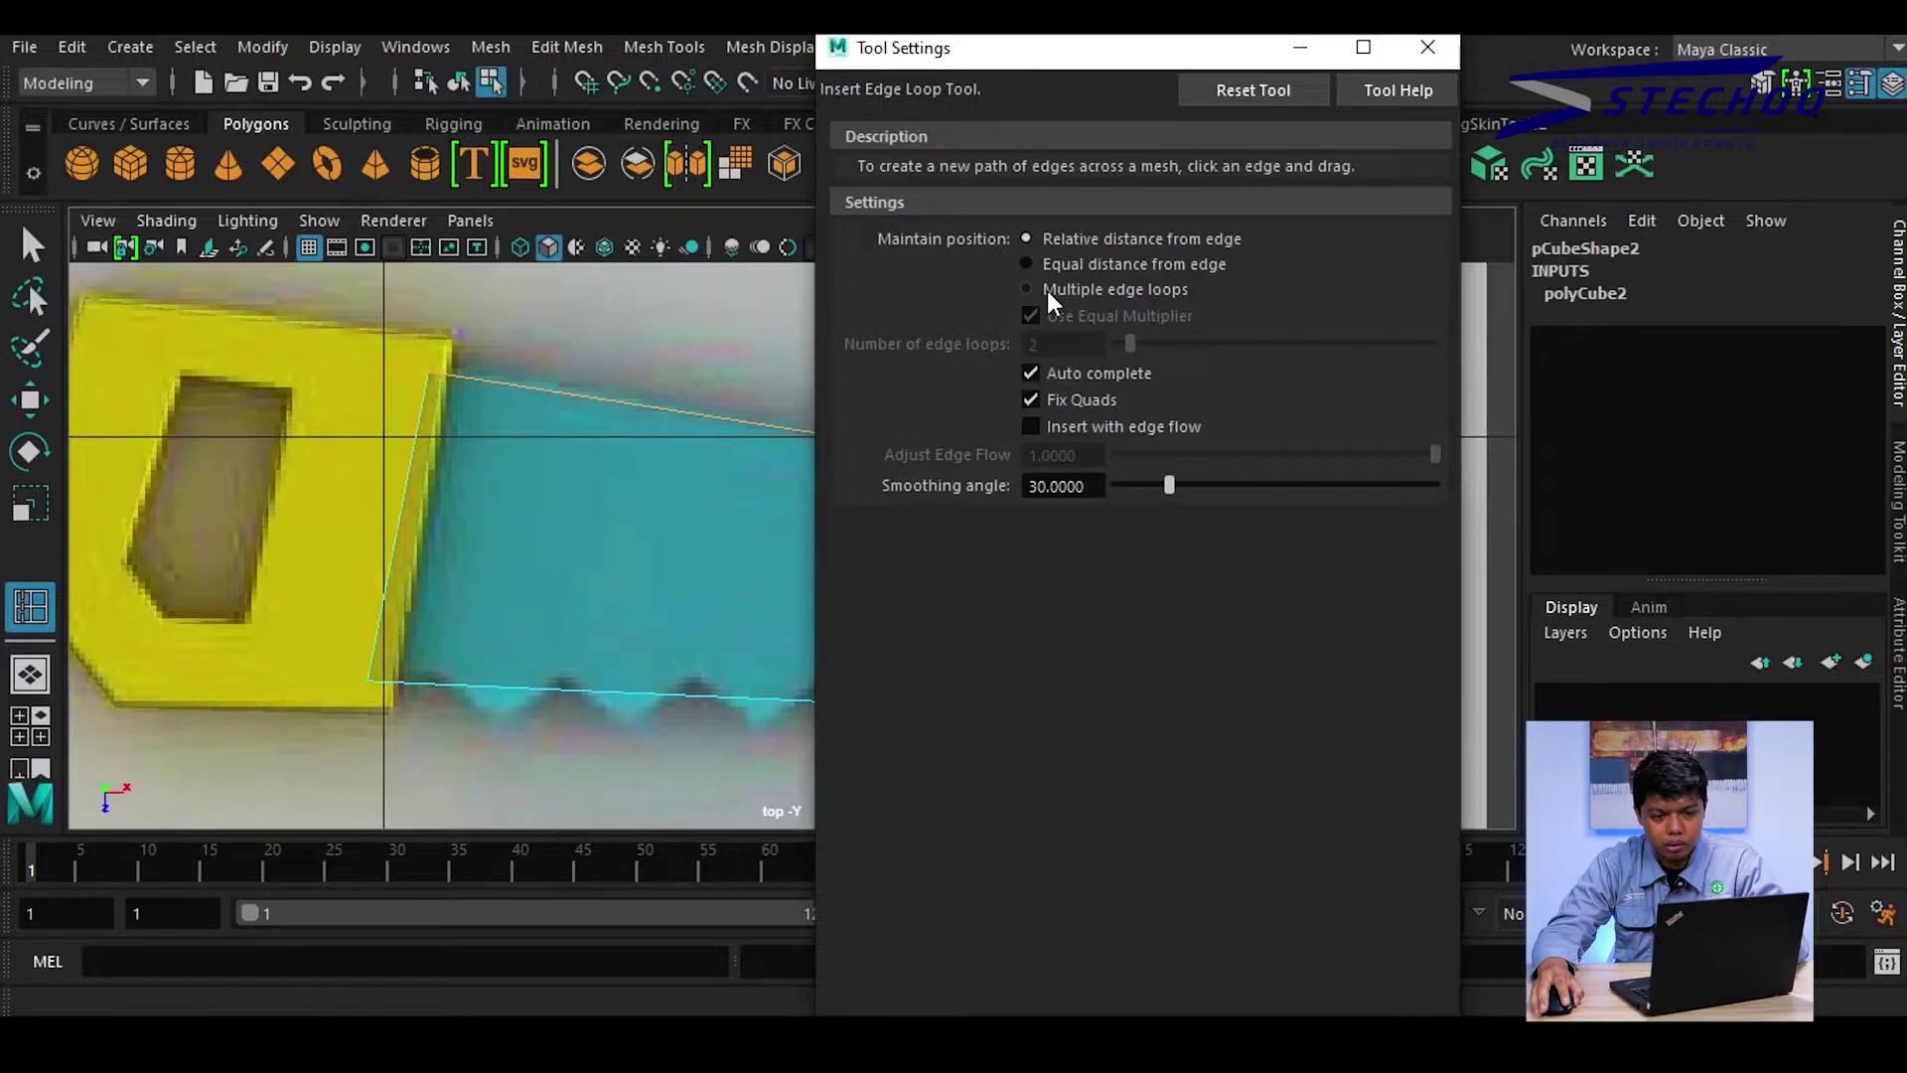
pyautogui.click(1047, 290)
pyautogui.write('1')
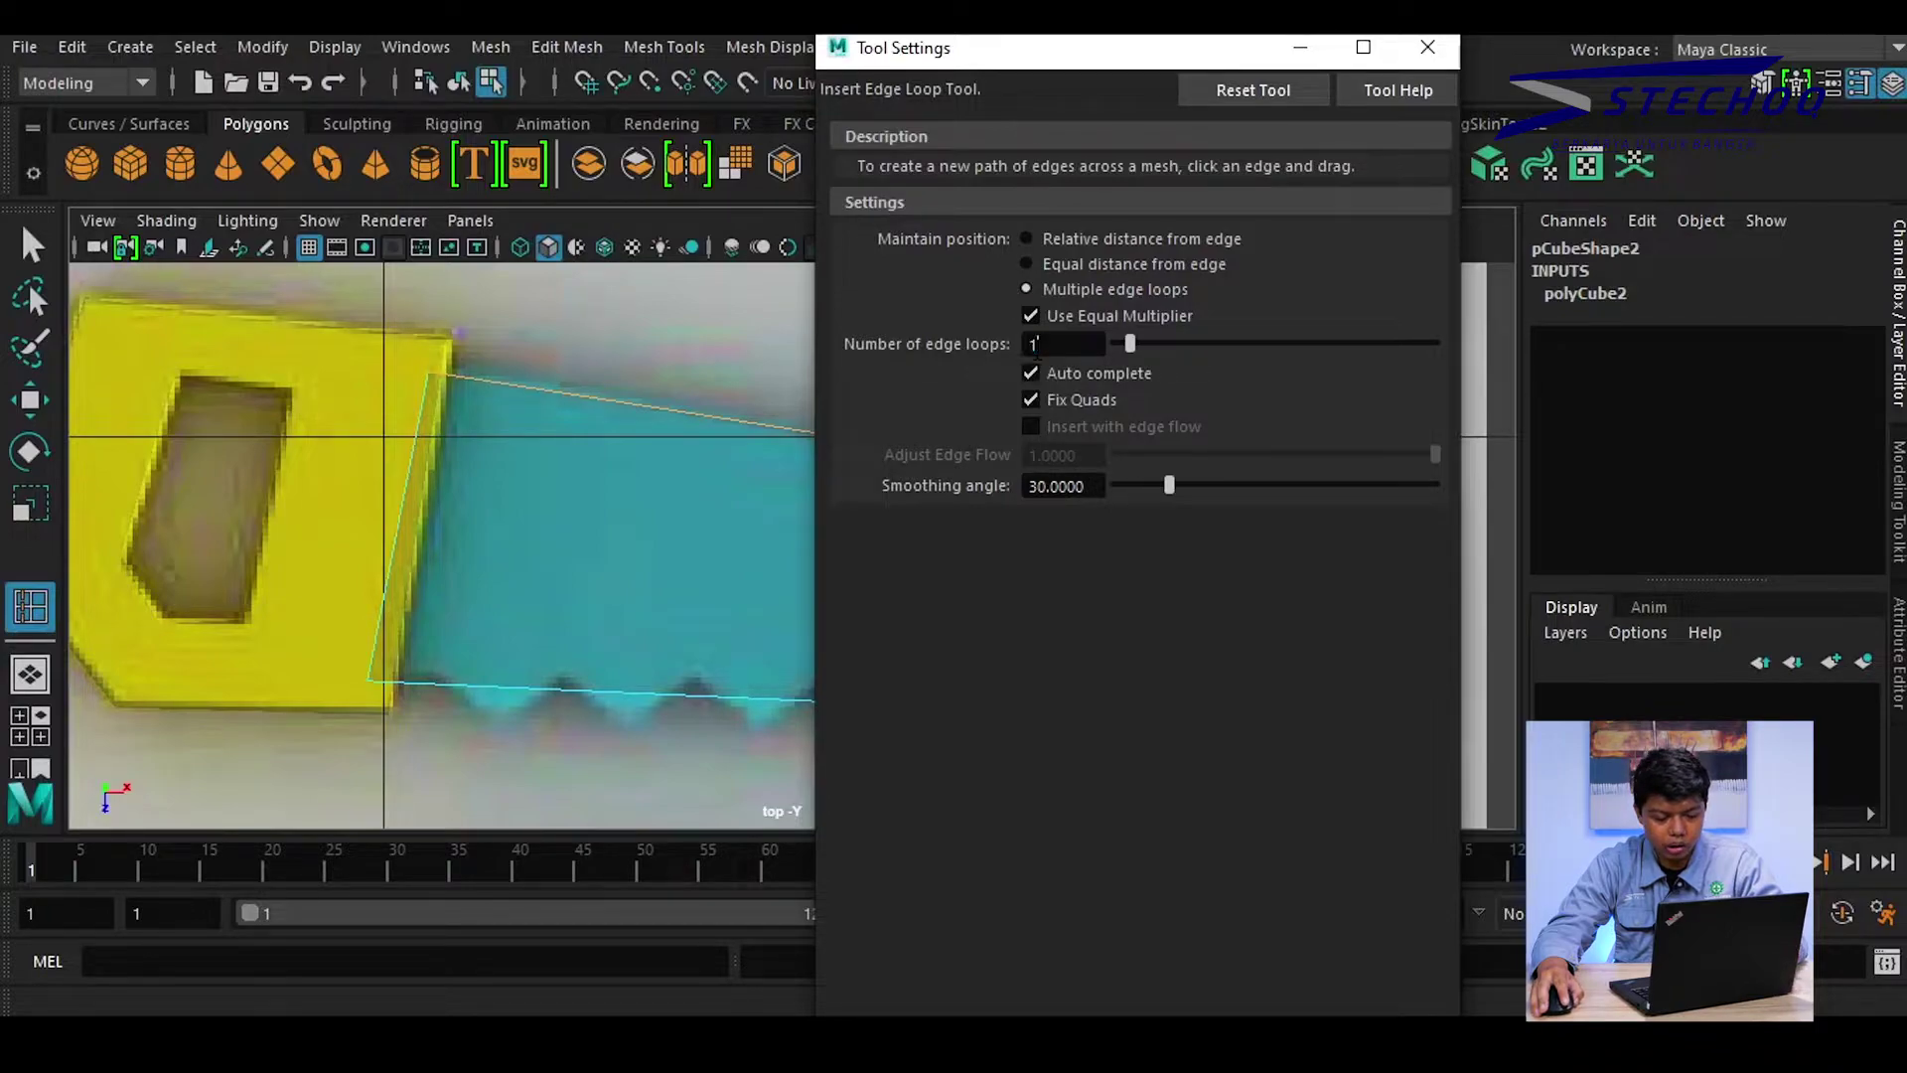
pyautogui.write('5')
pyautogui.press('Return')
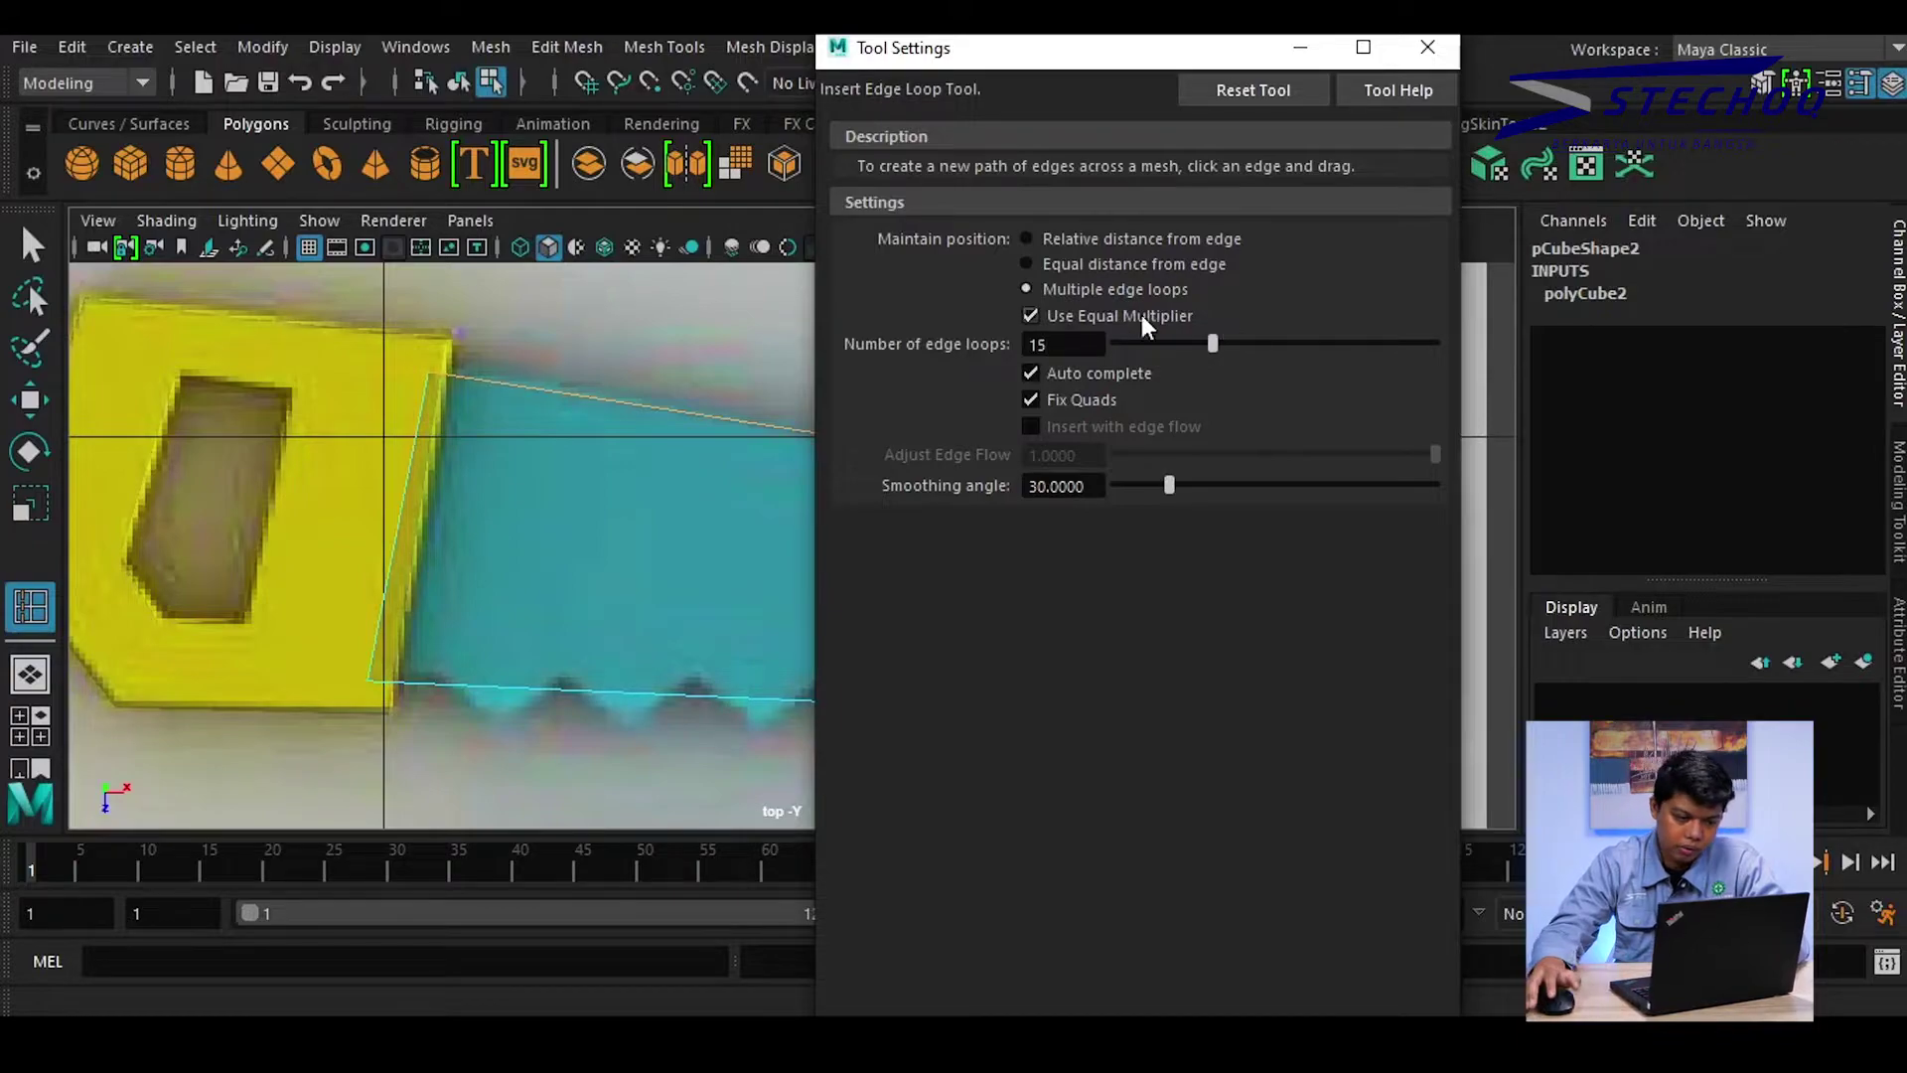
pyautogui.click(1300, 48)
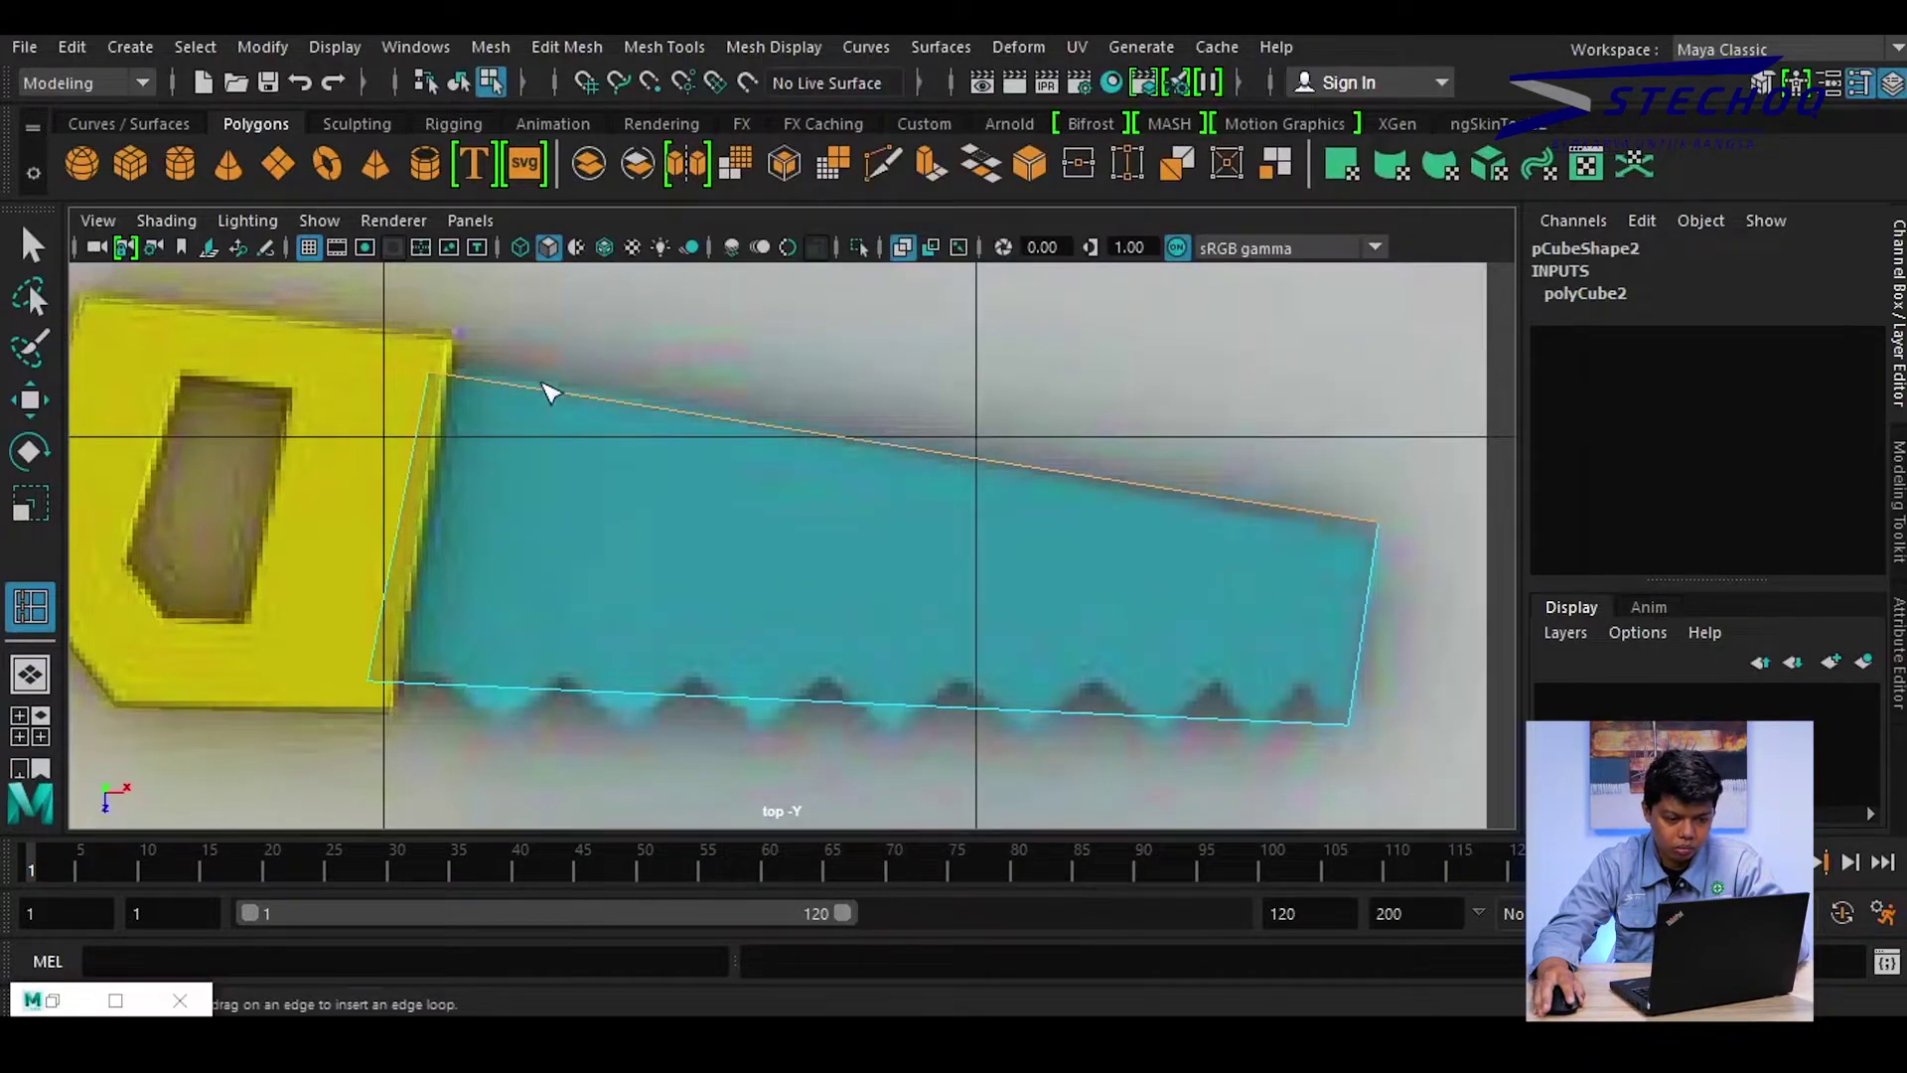
pyautogui.click(484, 389)
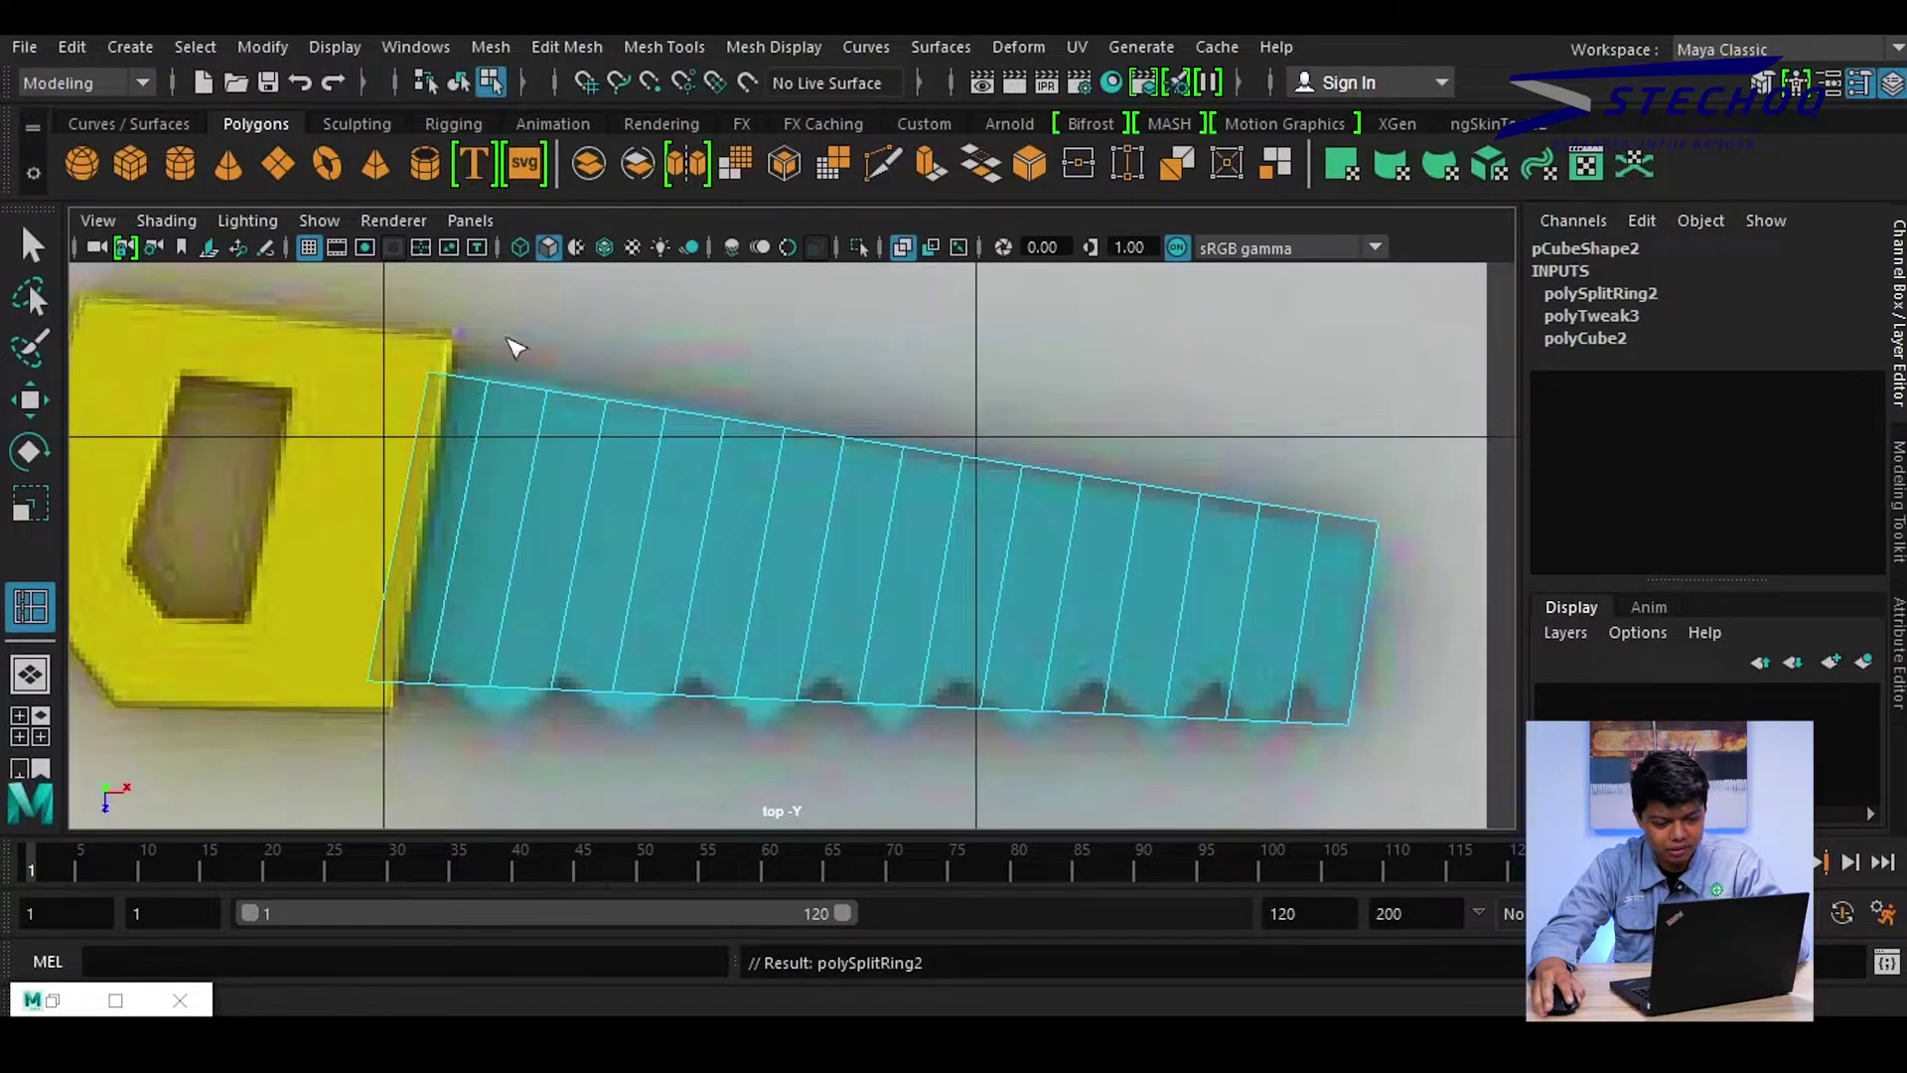
# Move the first lower-edge vertices of the saw blade into alternating zigzag teeth
pyautogui.press('w')
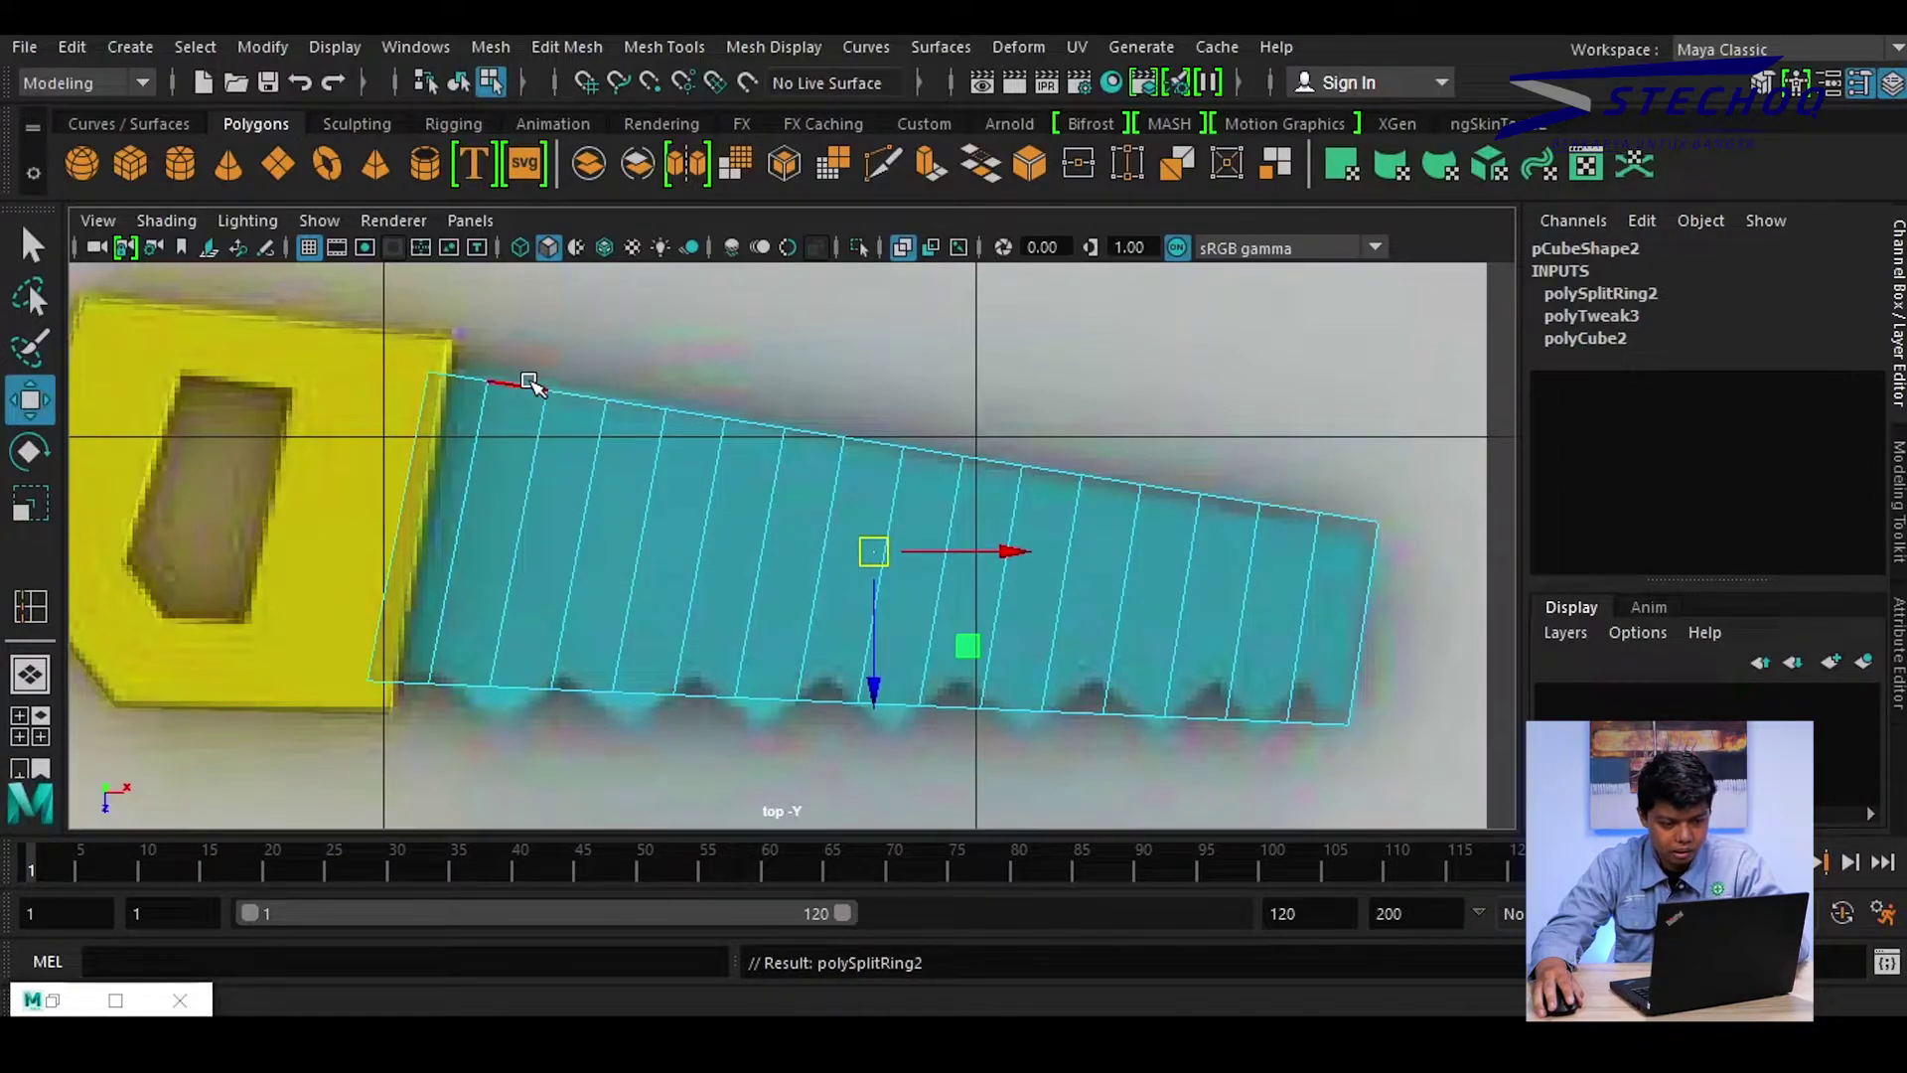
pyautogui.moveTo(531, 385); pyautogui.dragTo(378, 290, button='right')
pyautogui.moveTo(395, 793)
pyautogui.mouseDown()
pyautogui.moveTo(449, 659)
pyautogui.moveTo(494, 713)
pyautogui.moveTo(493, 747)
pyautogui.moveTo(576, 671)
pyautogui.moveTo(651, 725)
pyautogui.moveTo(699, 679)
pyautogui.moveTo(754, 730)
pyautogui.mouseUp()
pyautogui.click(613, 690)
pyautogui.click(674, 693)
pyautogui.click(736, 695)
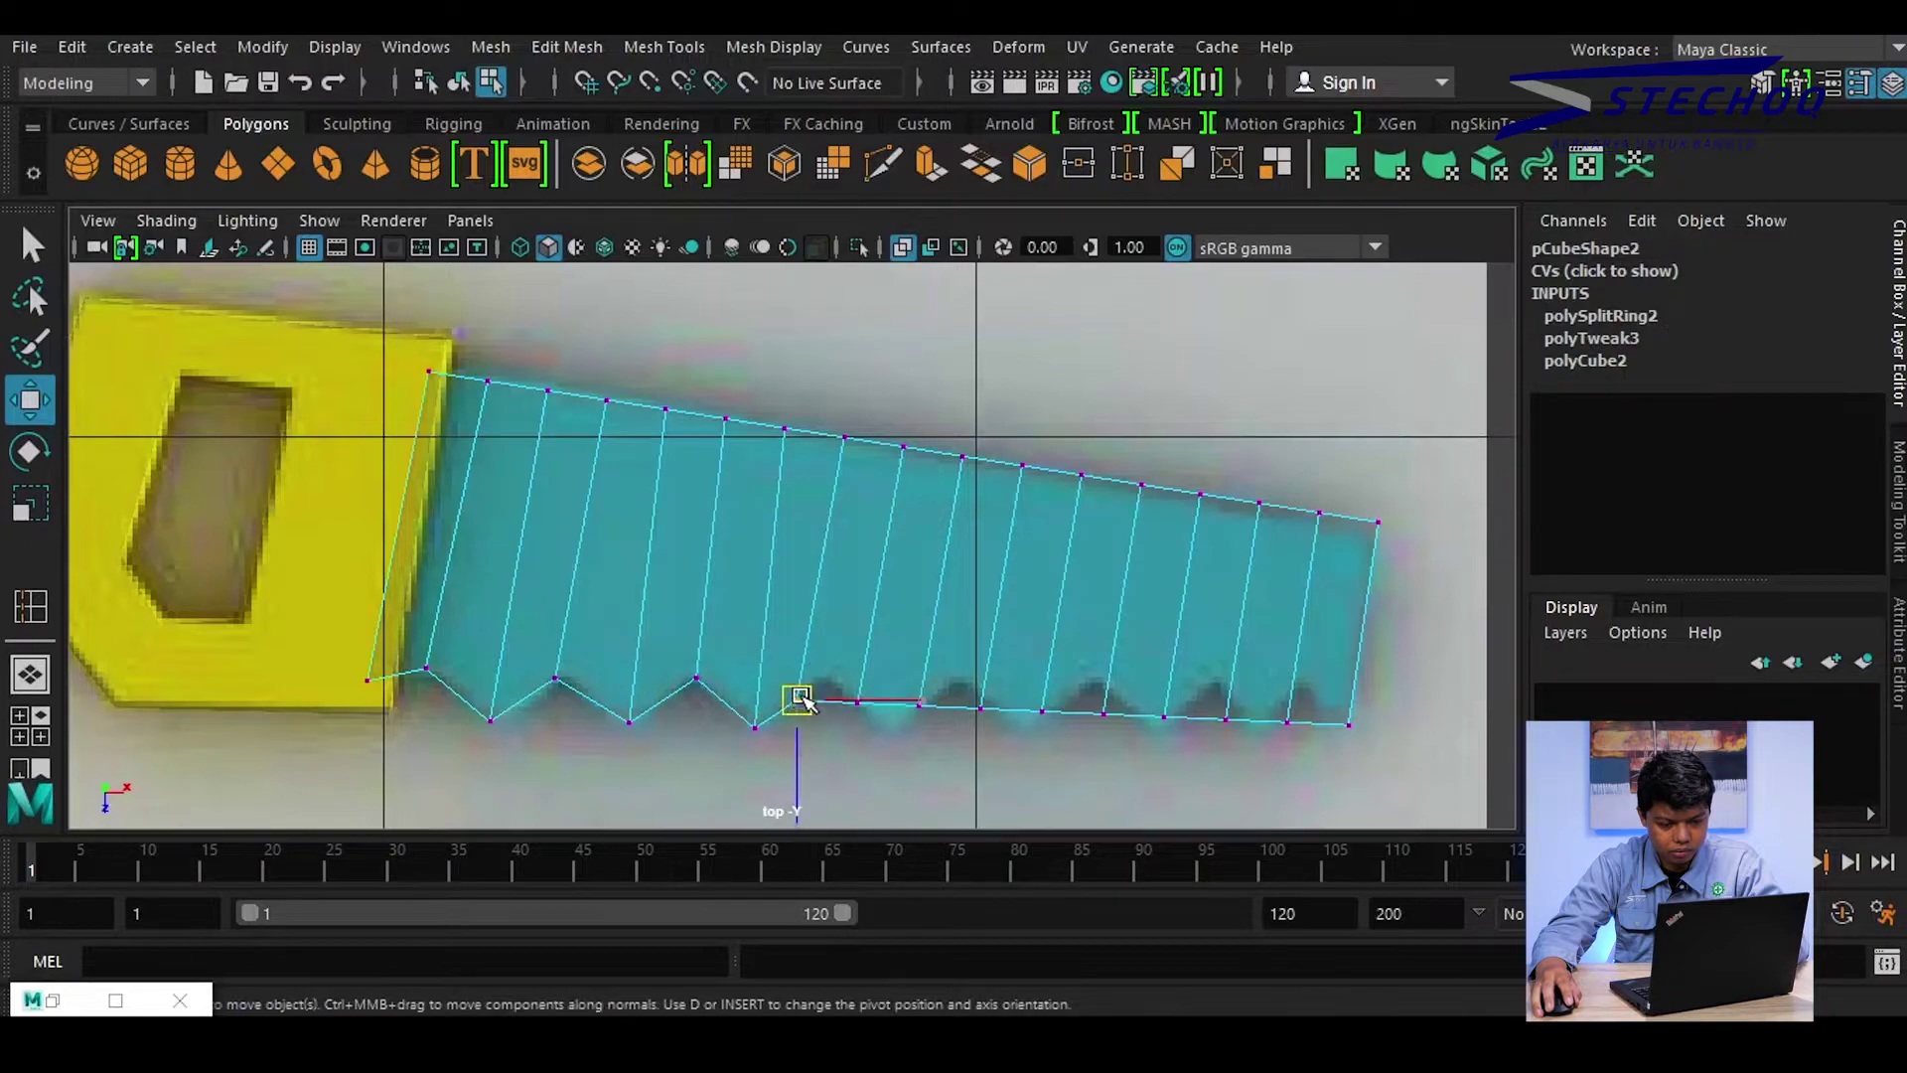
pyautogui.moveTo(803, 701); pyautogui.dragTo(828, 623)
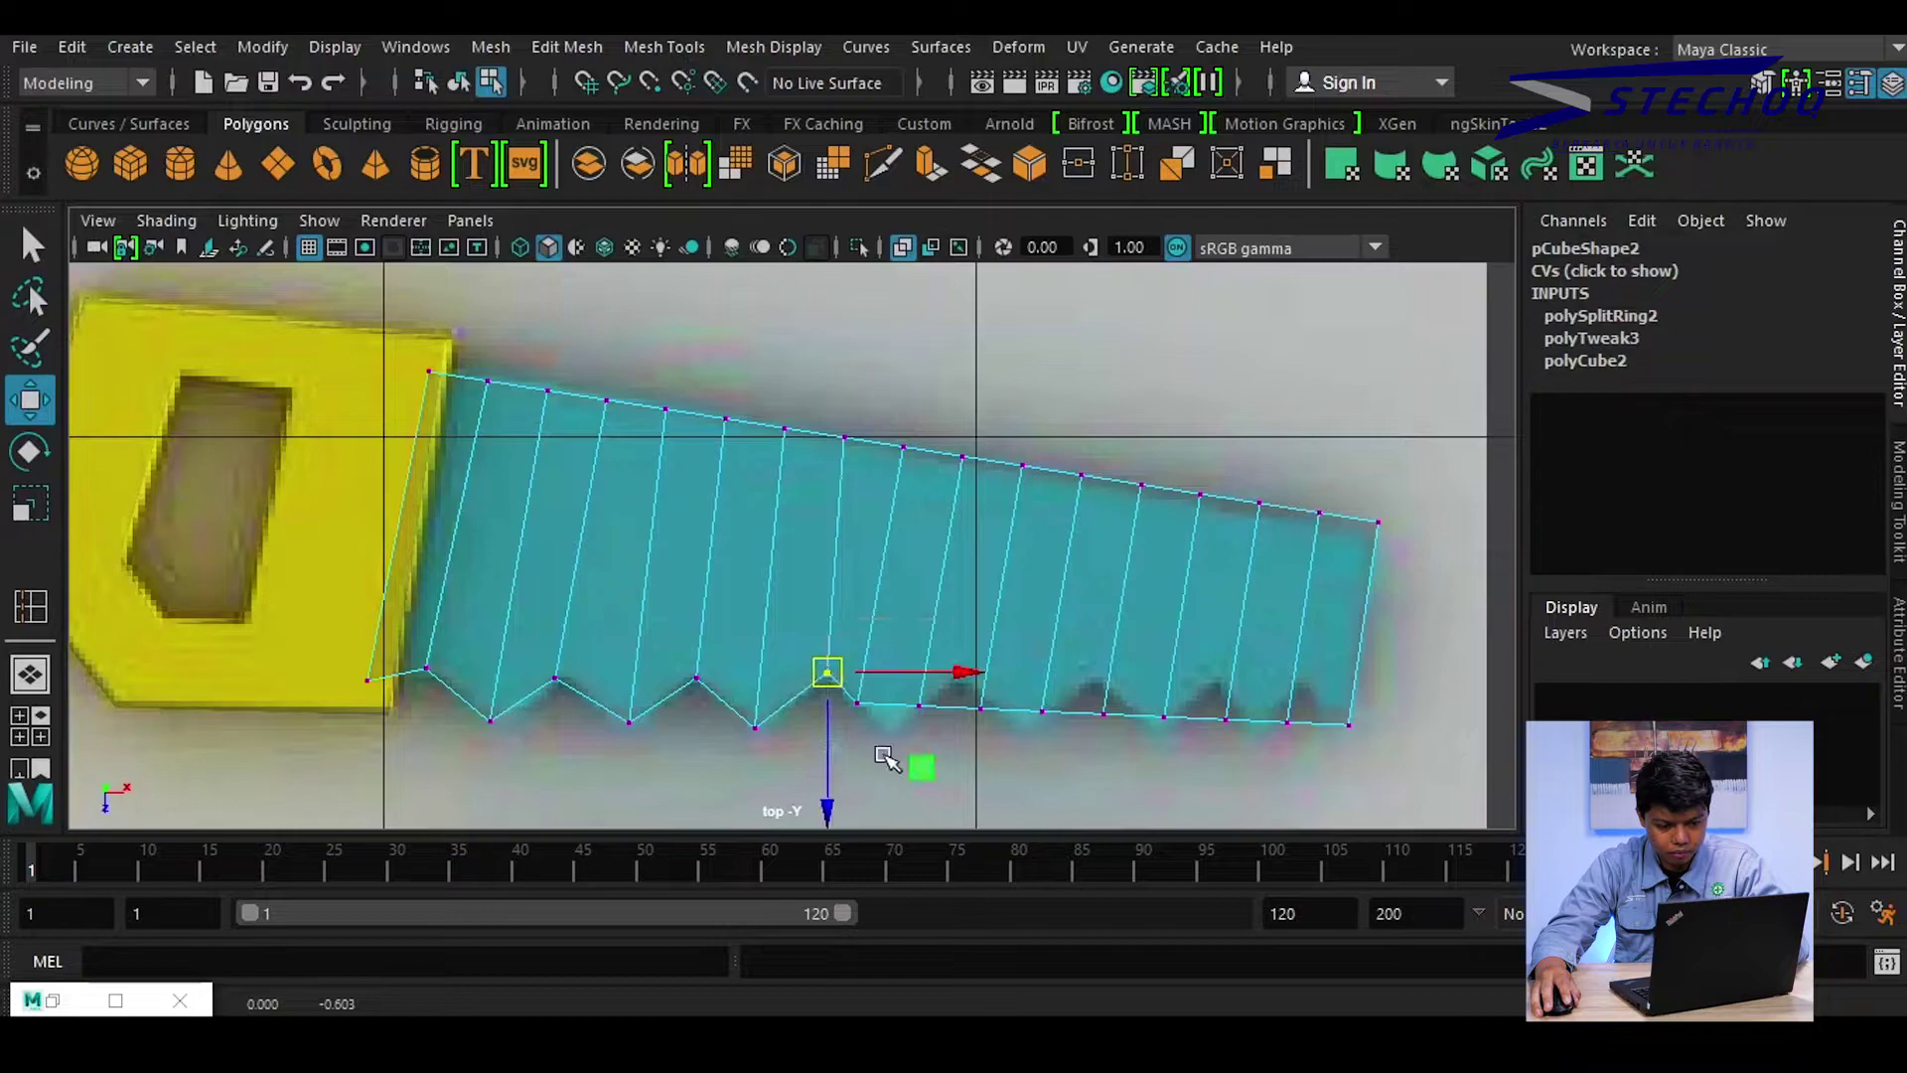
# Shape the remaining teeth along the blade's lower edge toward its right end
pyautogui.moveTo(894, 747); pyautogui.dragTo(949, 674)
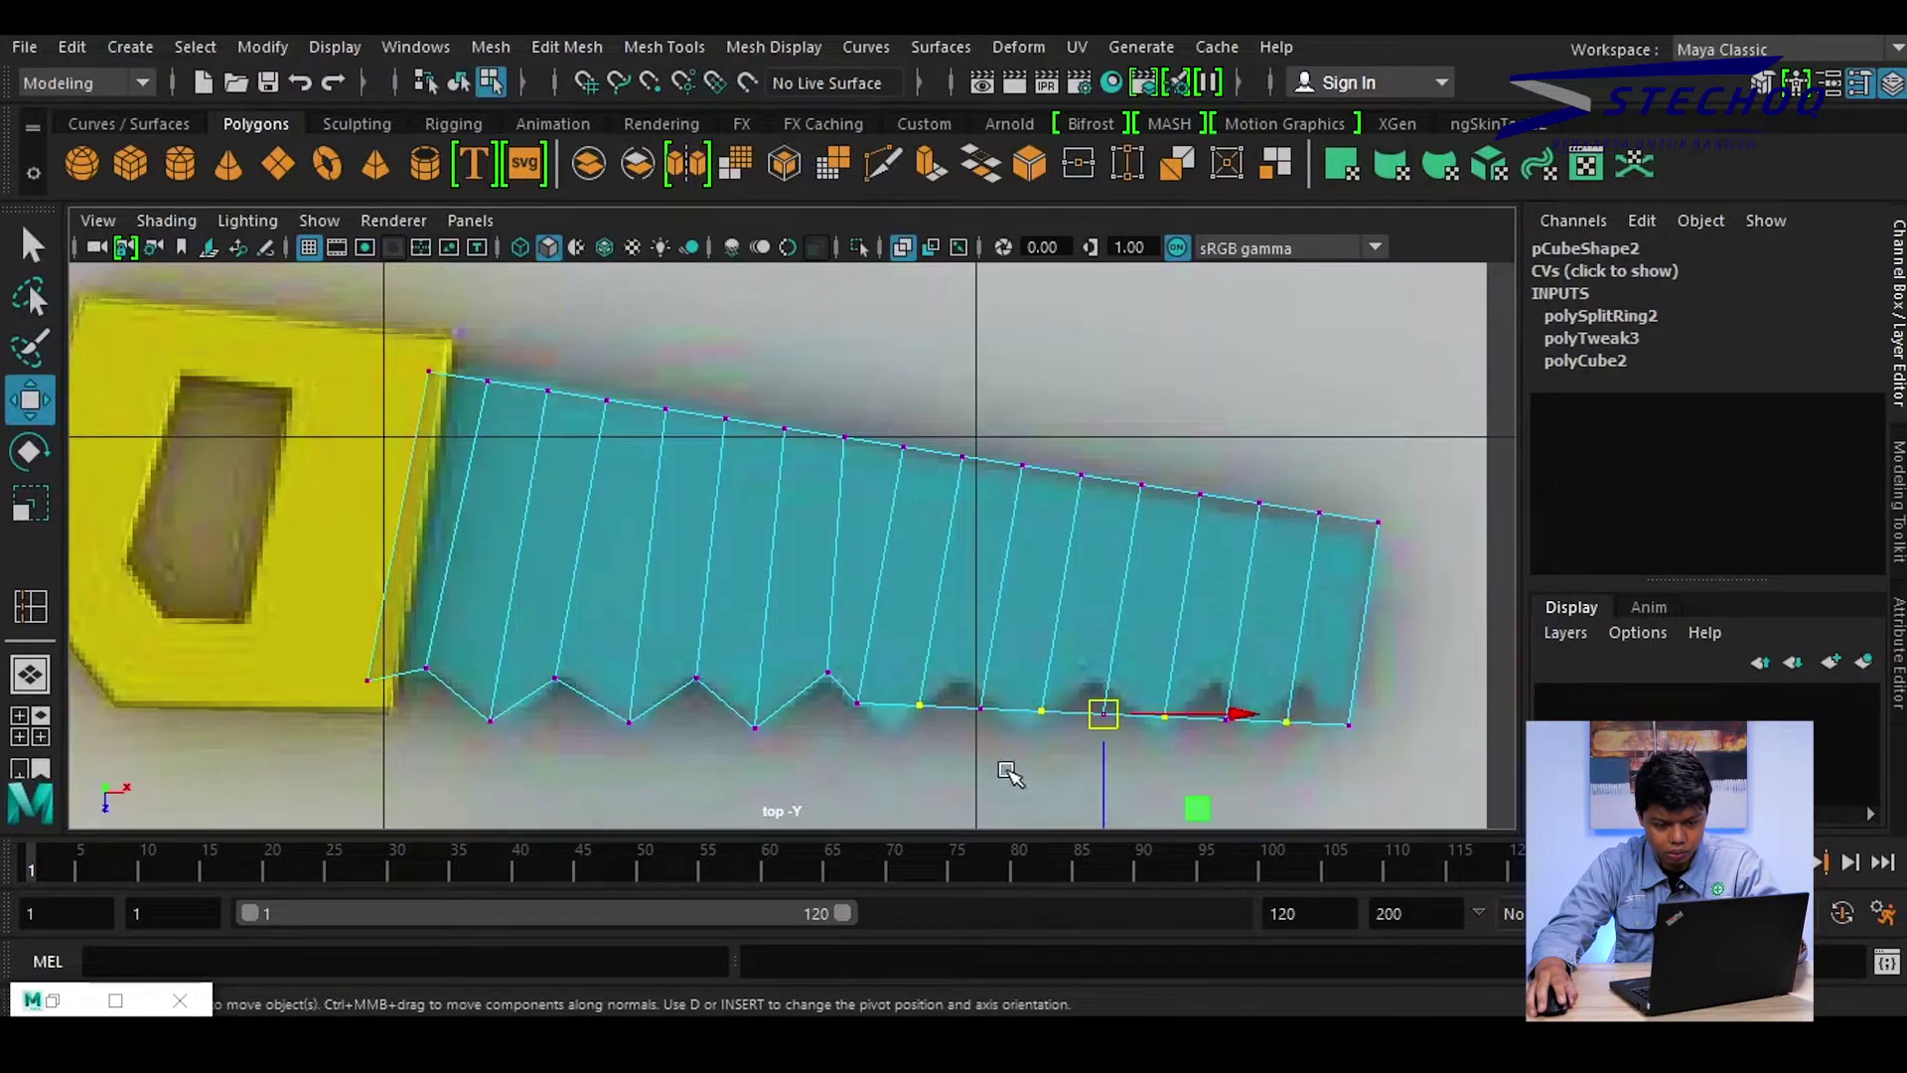
pyautogui.moveTo(1103, 715); pyautogui.dragTo(1152, 693)
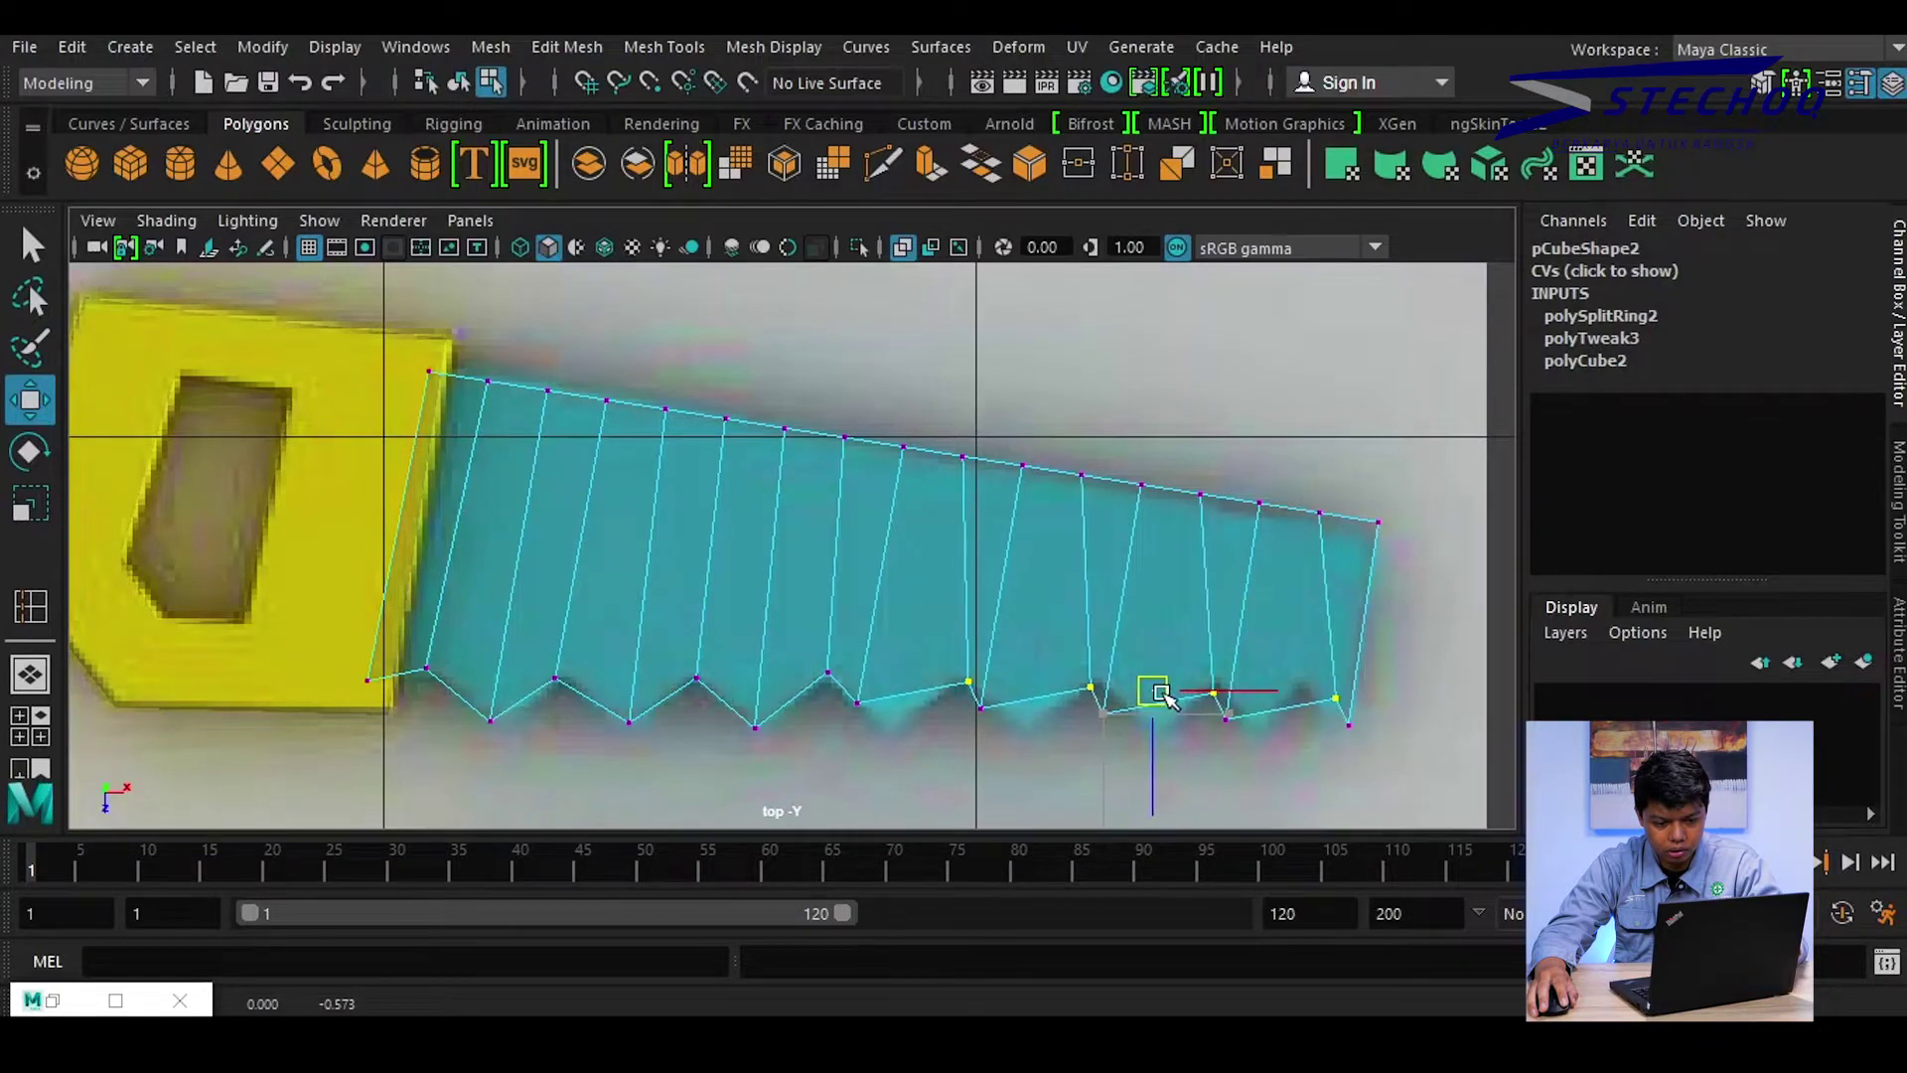
pyautogui.moveTo(831, 725); pyautogui.dragTo(886, 666)
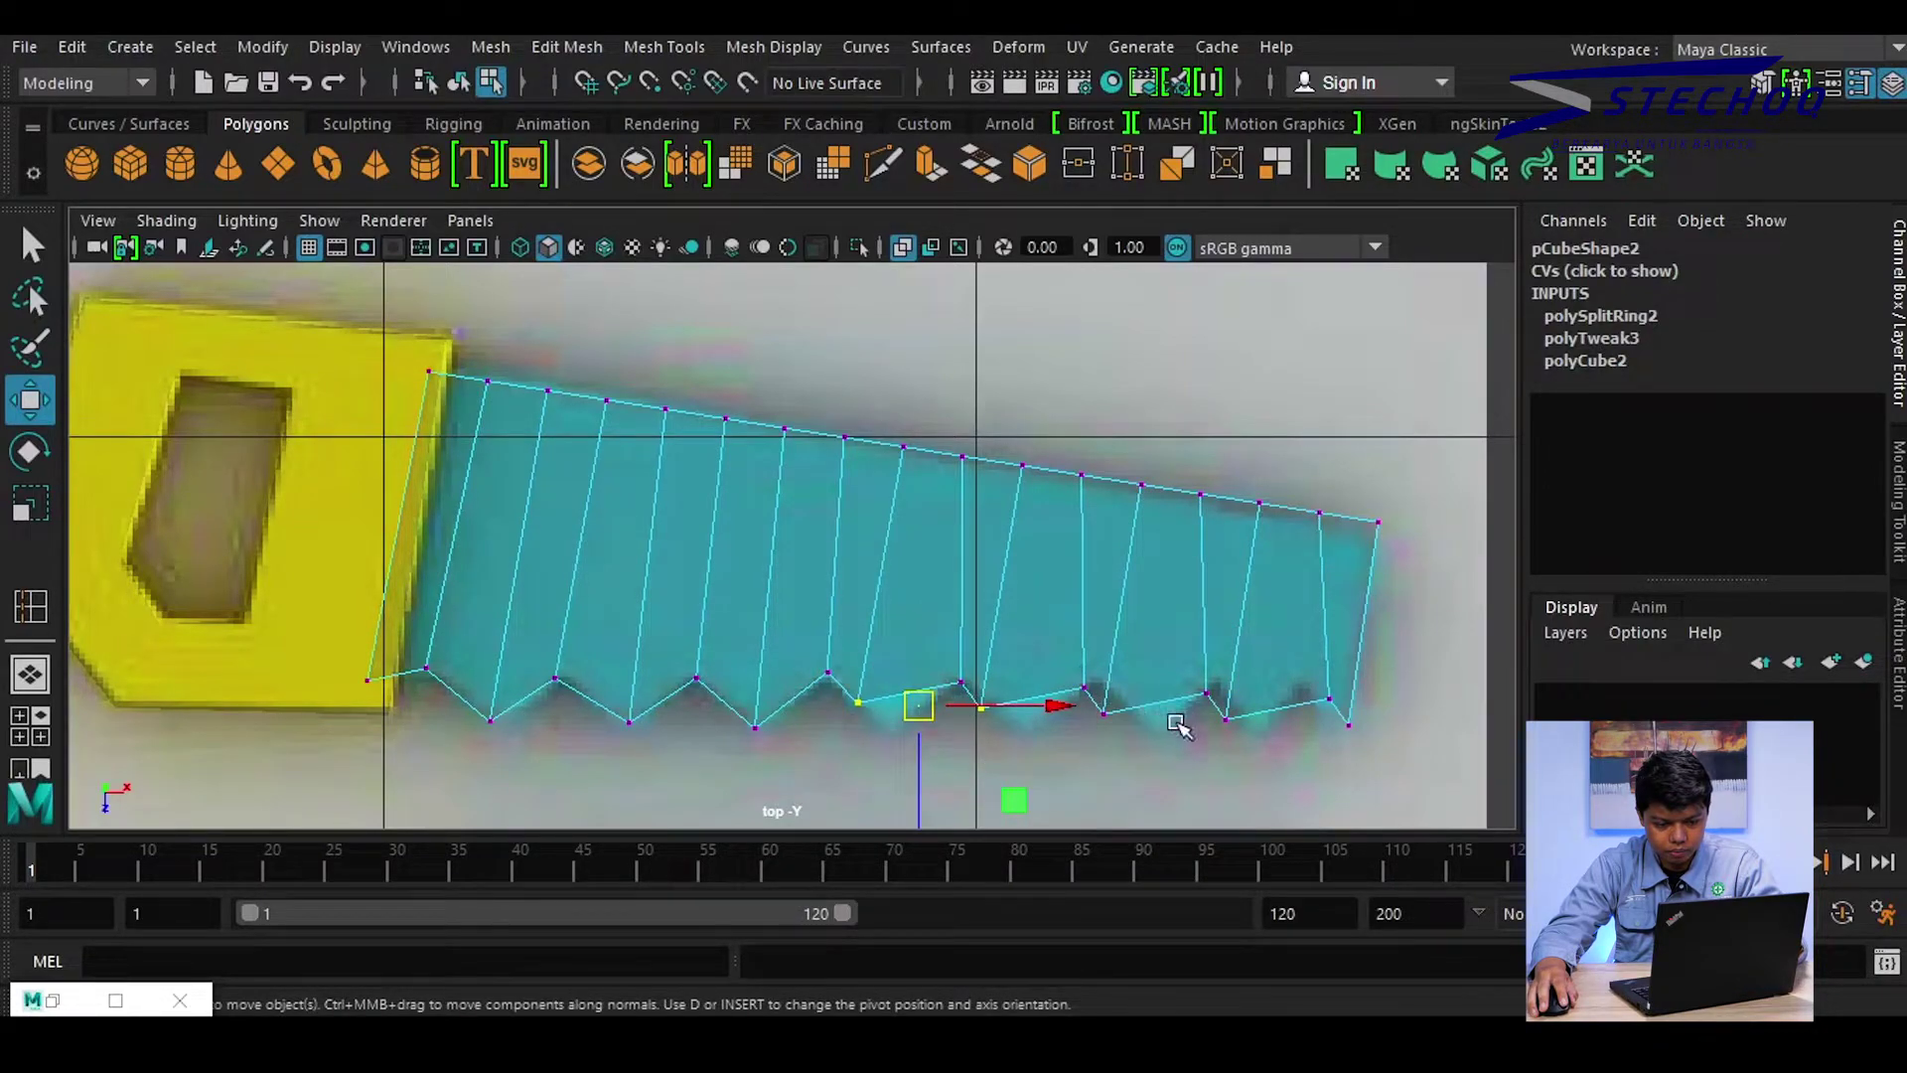
pyautogui.moveTo(1042, 711)
pyautogui.mouseDown()
pyautogui.moveTo(1157, 743)
pyautogui.moveTo(1128, 703)
pyautogui.mouseUp()
pyautogui.moveTo(1149, 770); pyautogui.dragTo(1215, 686)
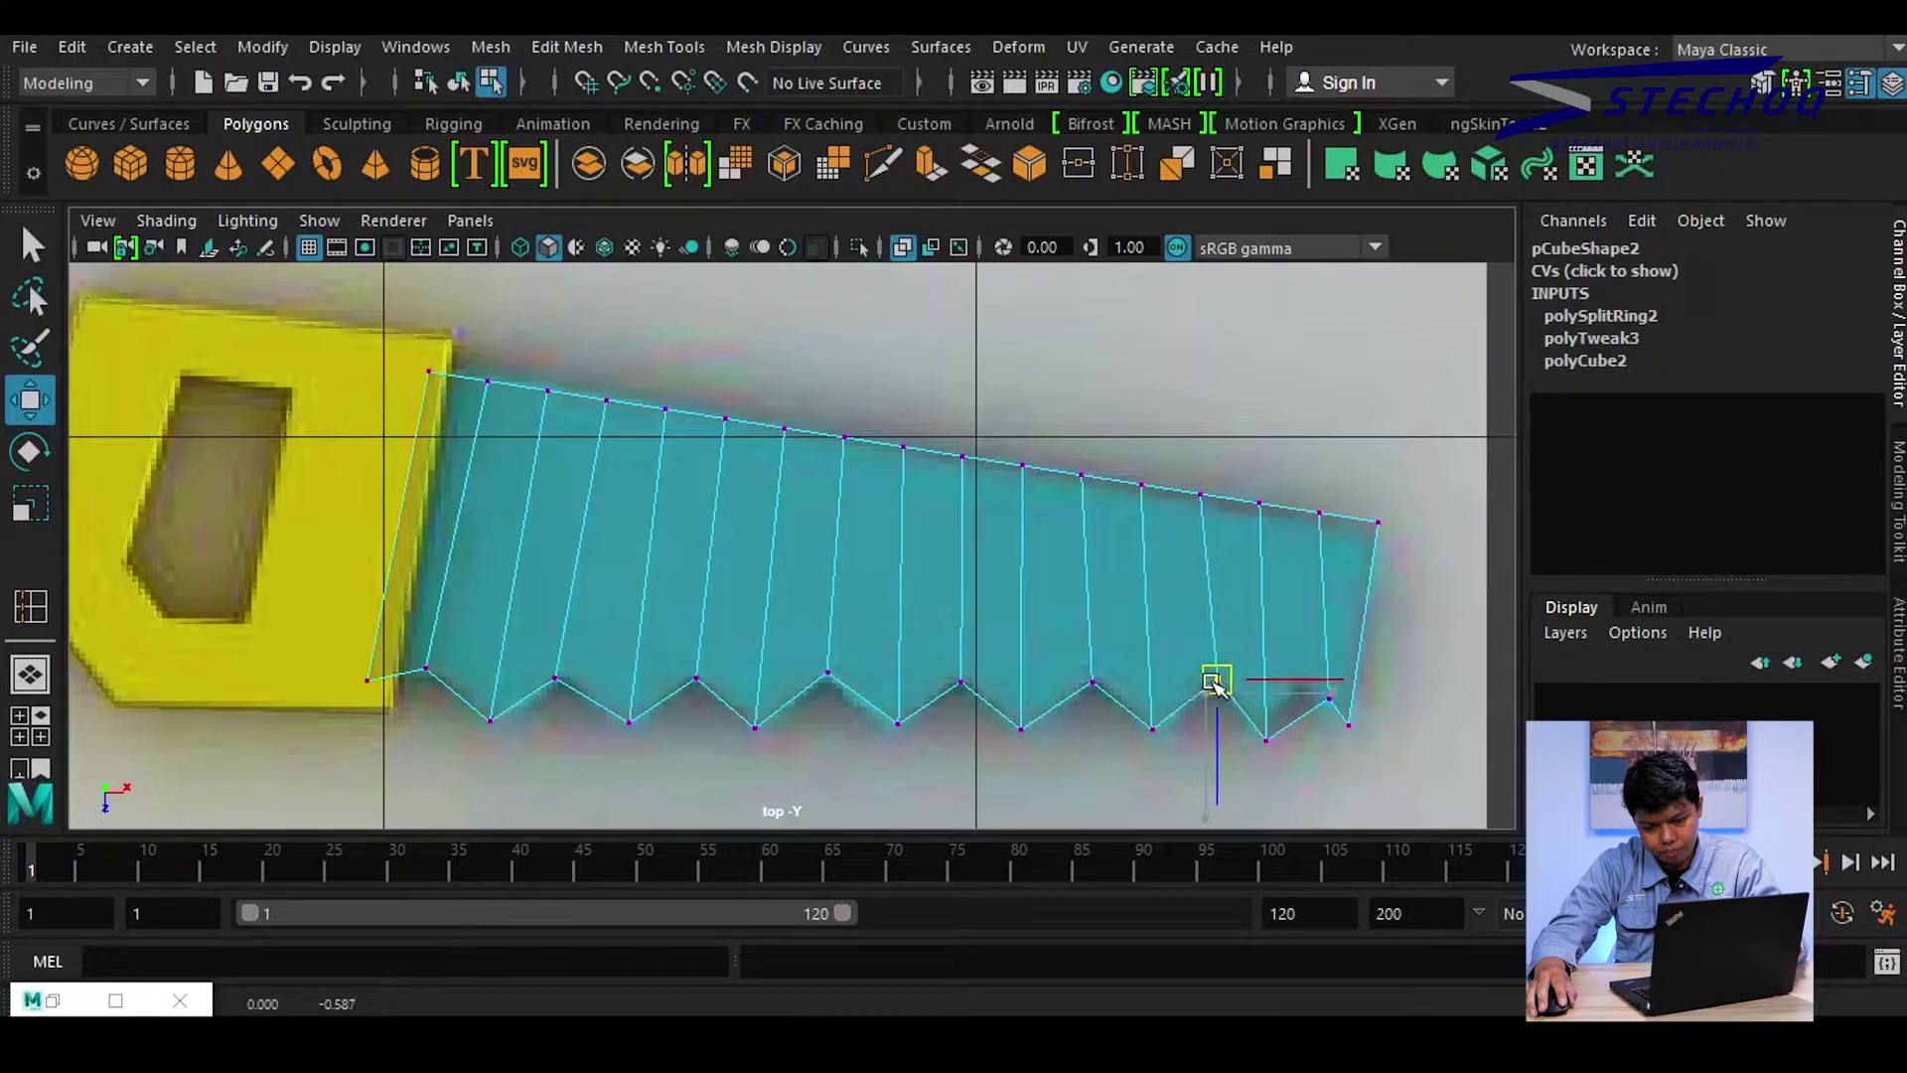
pyautogui.moveTo(1245, 779)
pyautogui.mouseDown()
pyautogui.moveTo(1282, 730)
pyautogui.moveTo(1262, 720)
pyautogui.moveTo(1313, 698)
pyautogui.mouseUp()
pyautogui.click(1331, 698)
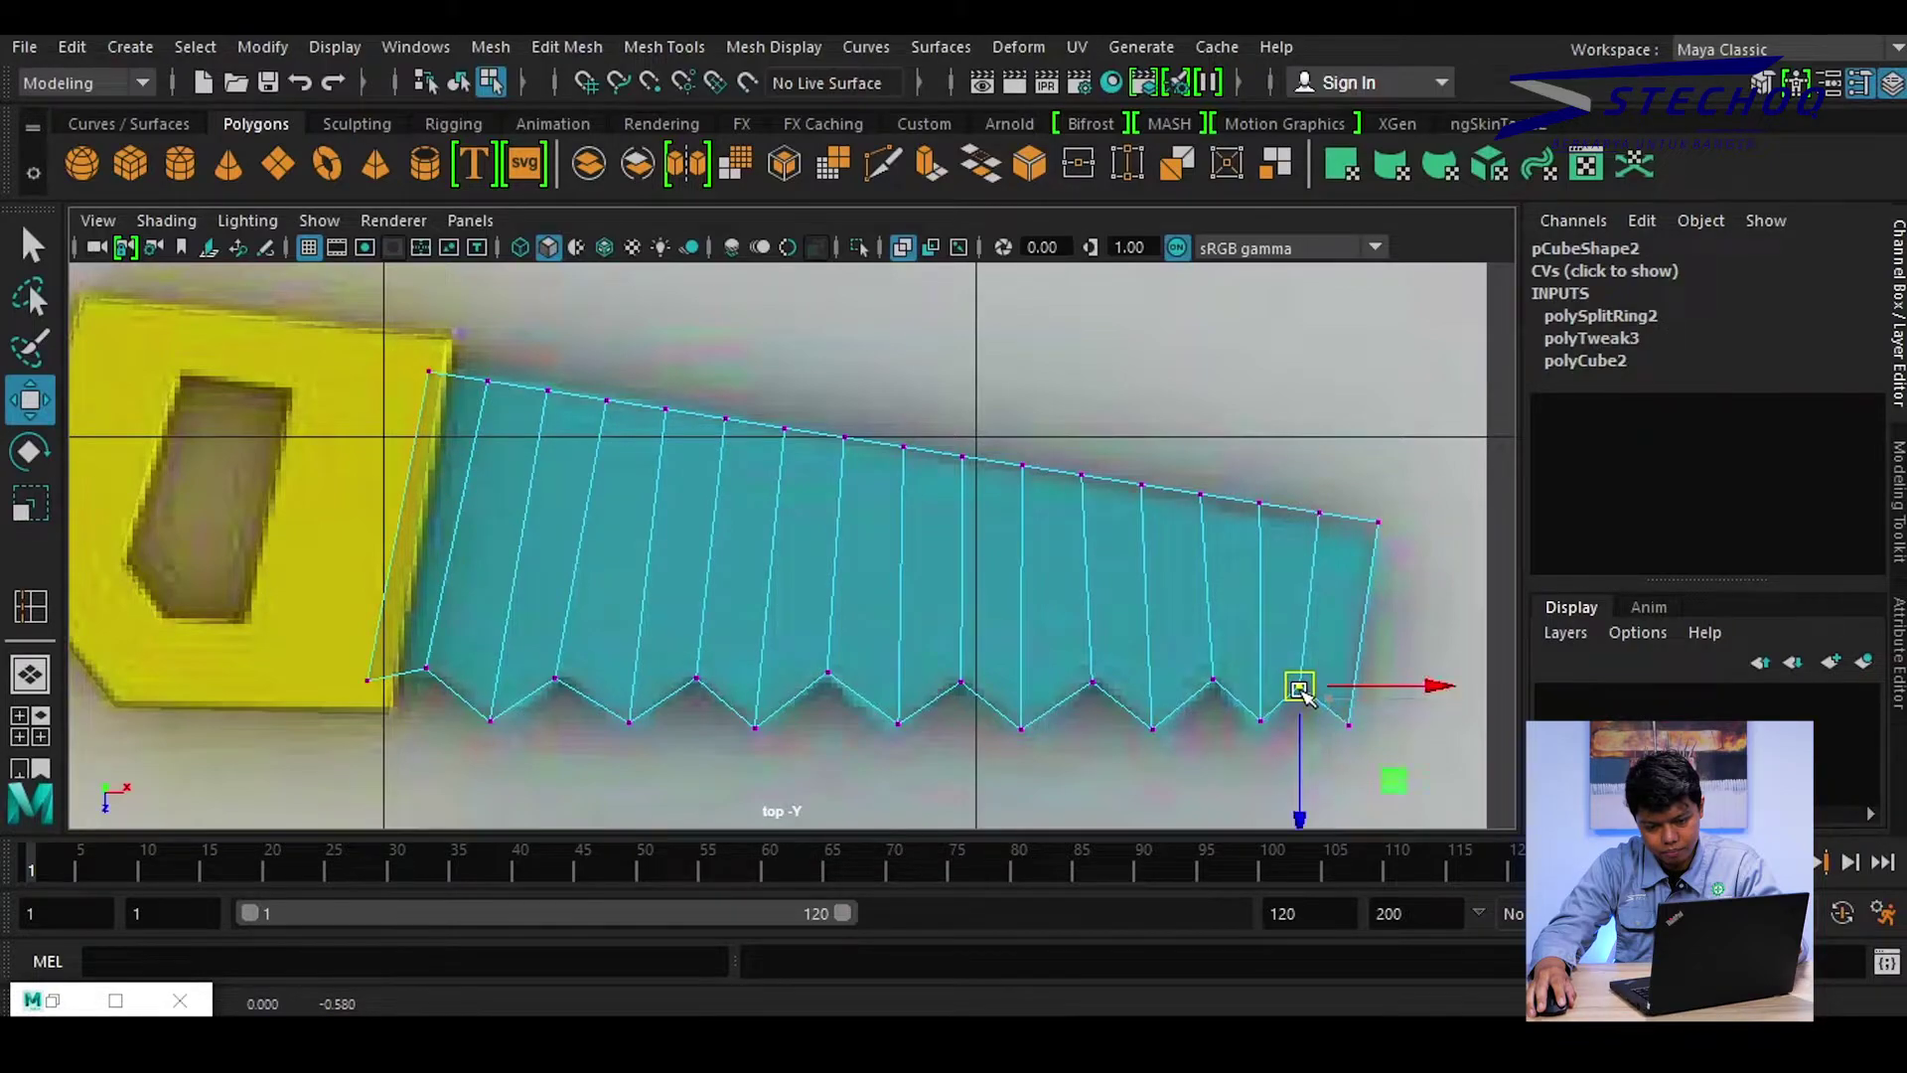
pyautogui.moveTo(1231, 755)
pyautogui.mouseDown()
pyautogui.moveTo(1267, 716)
pyautogui.moveTo(1254, 743)
pyautogui.mouseUp()
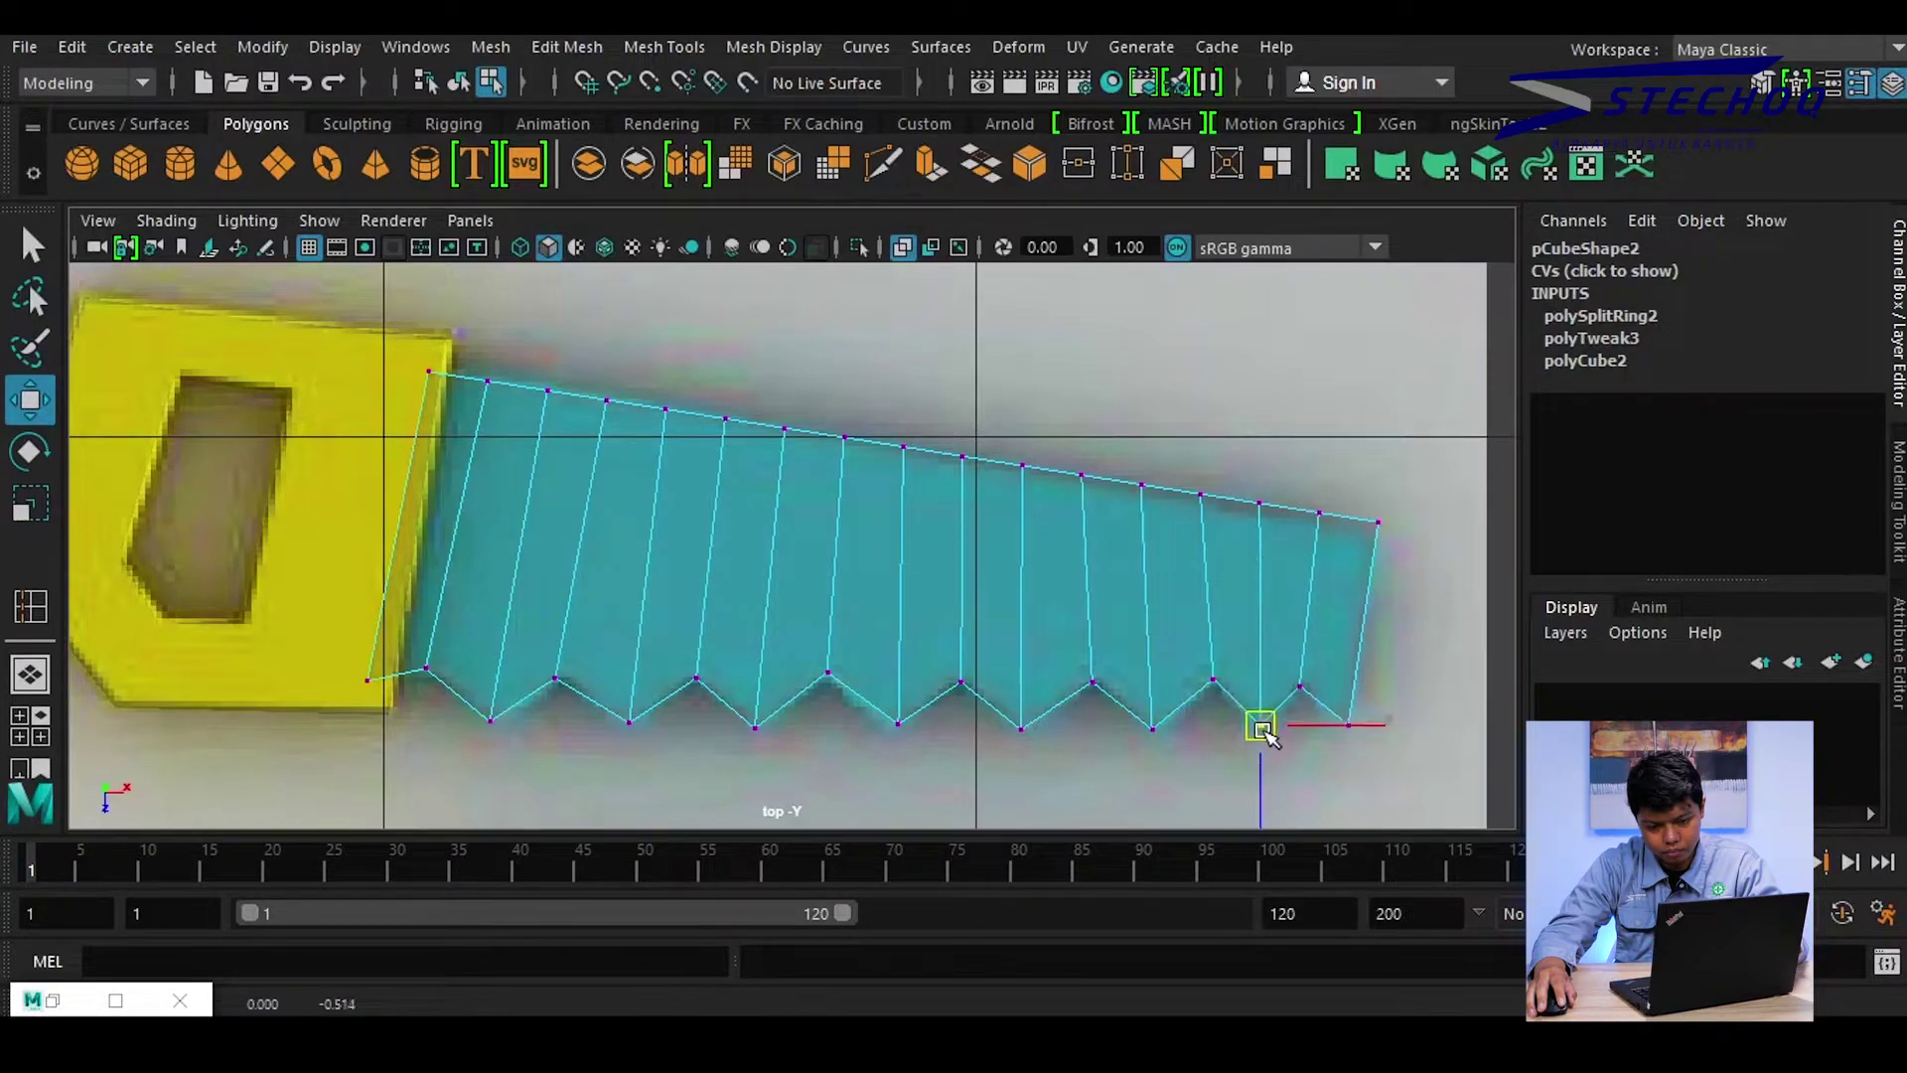
pyautogui.scroll(-8, 797, 667)
# In perspective view, lower the blade's top vertex row to flatten it into a thin slab
pyautogui.scroll(2, 810, 663)
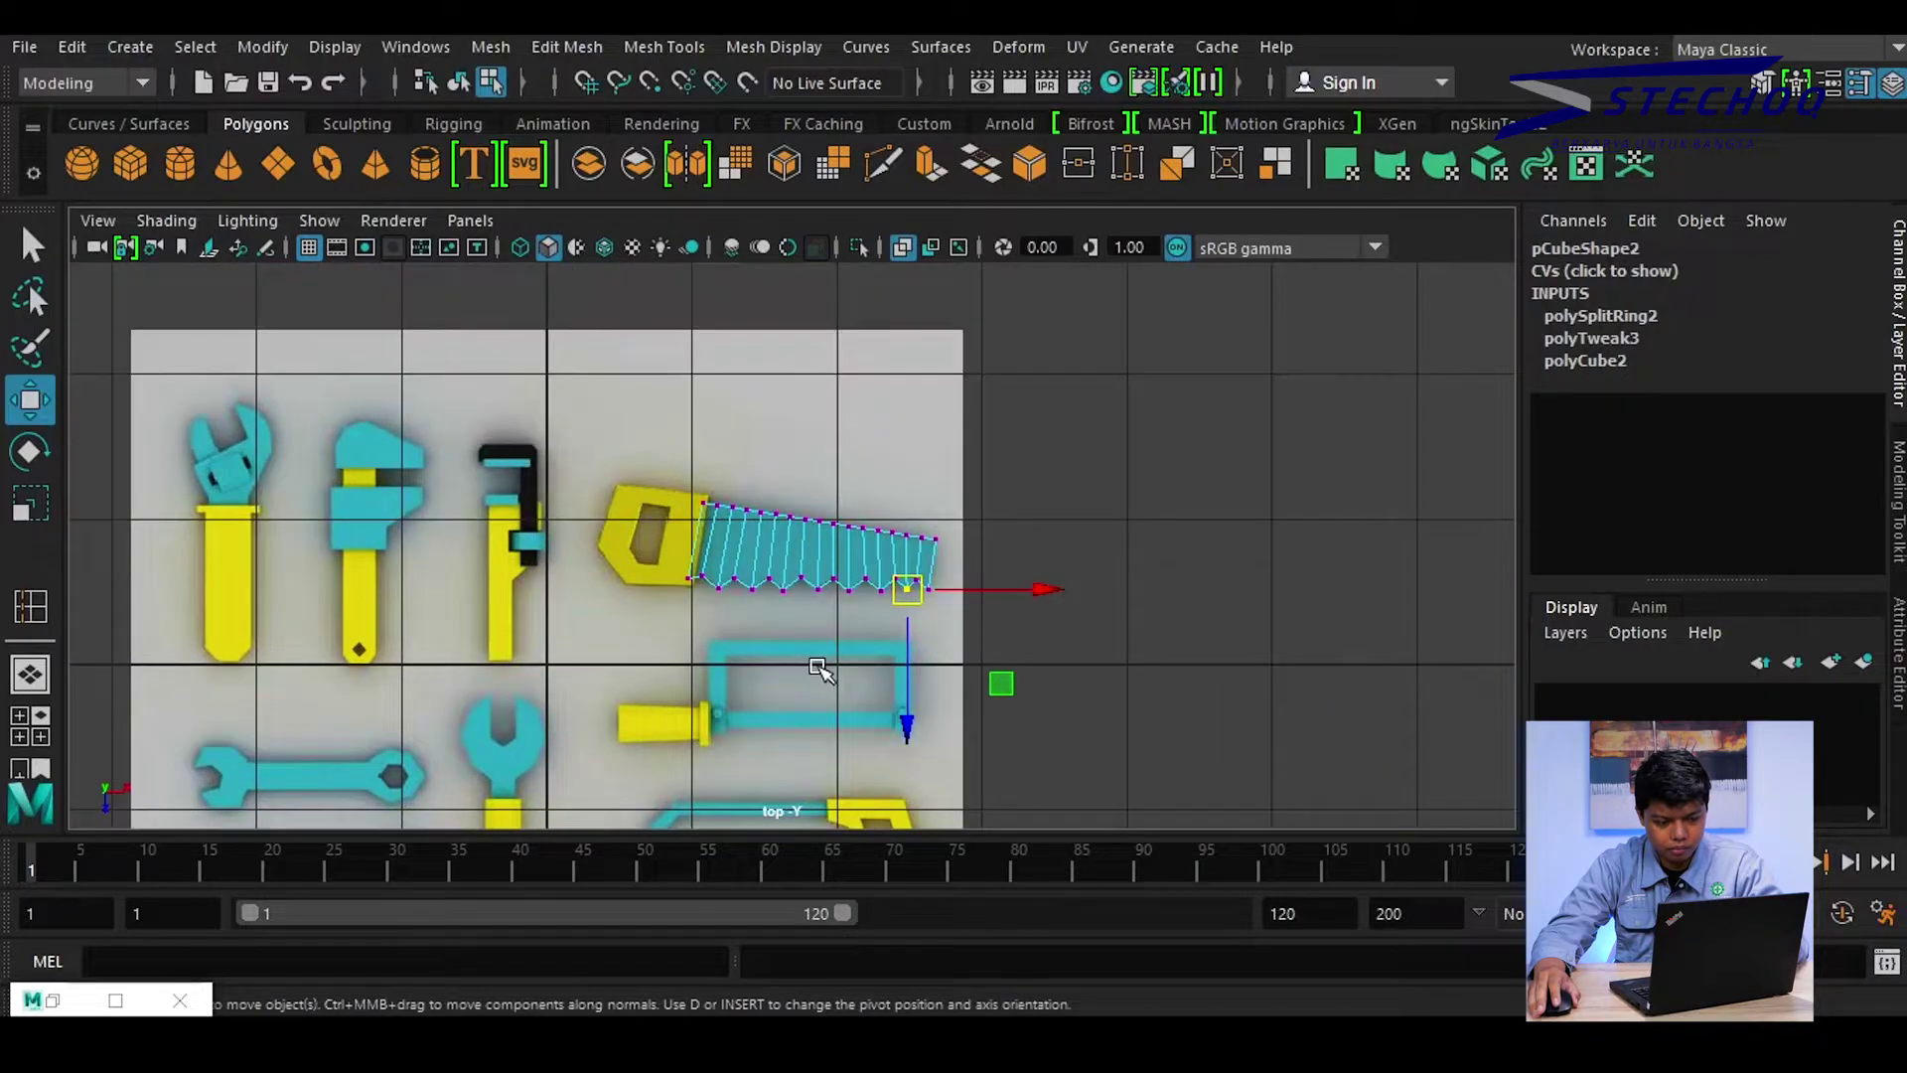
pyautogui.press('space')
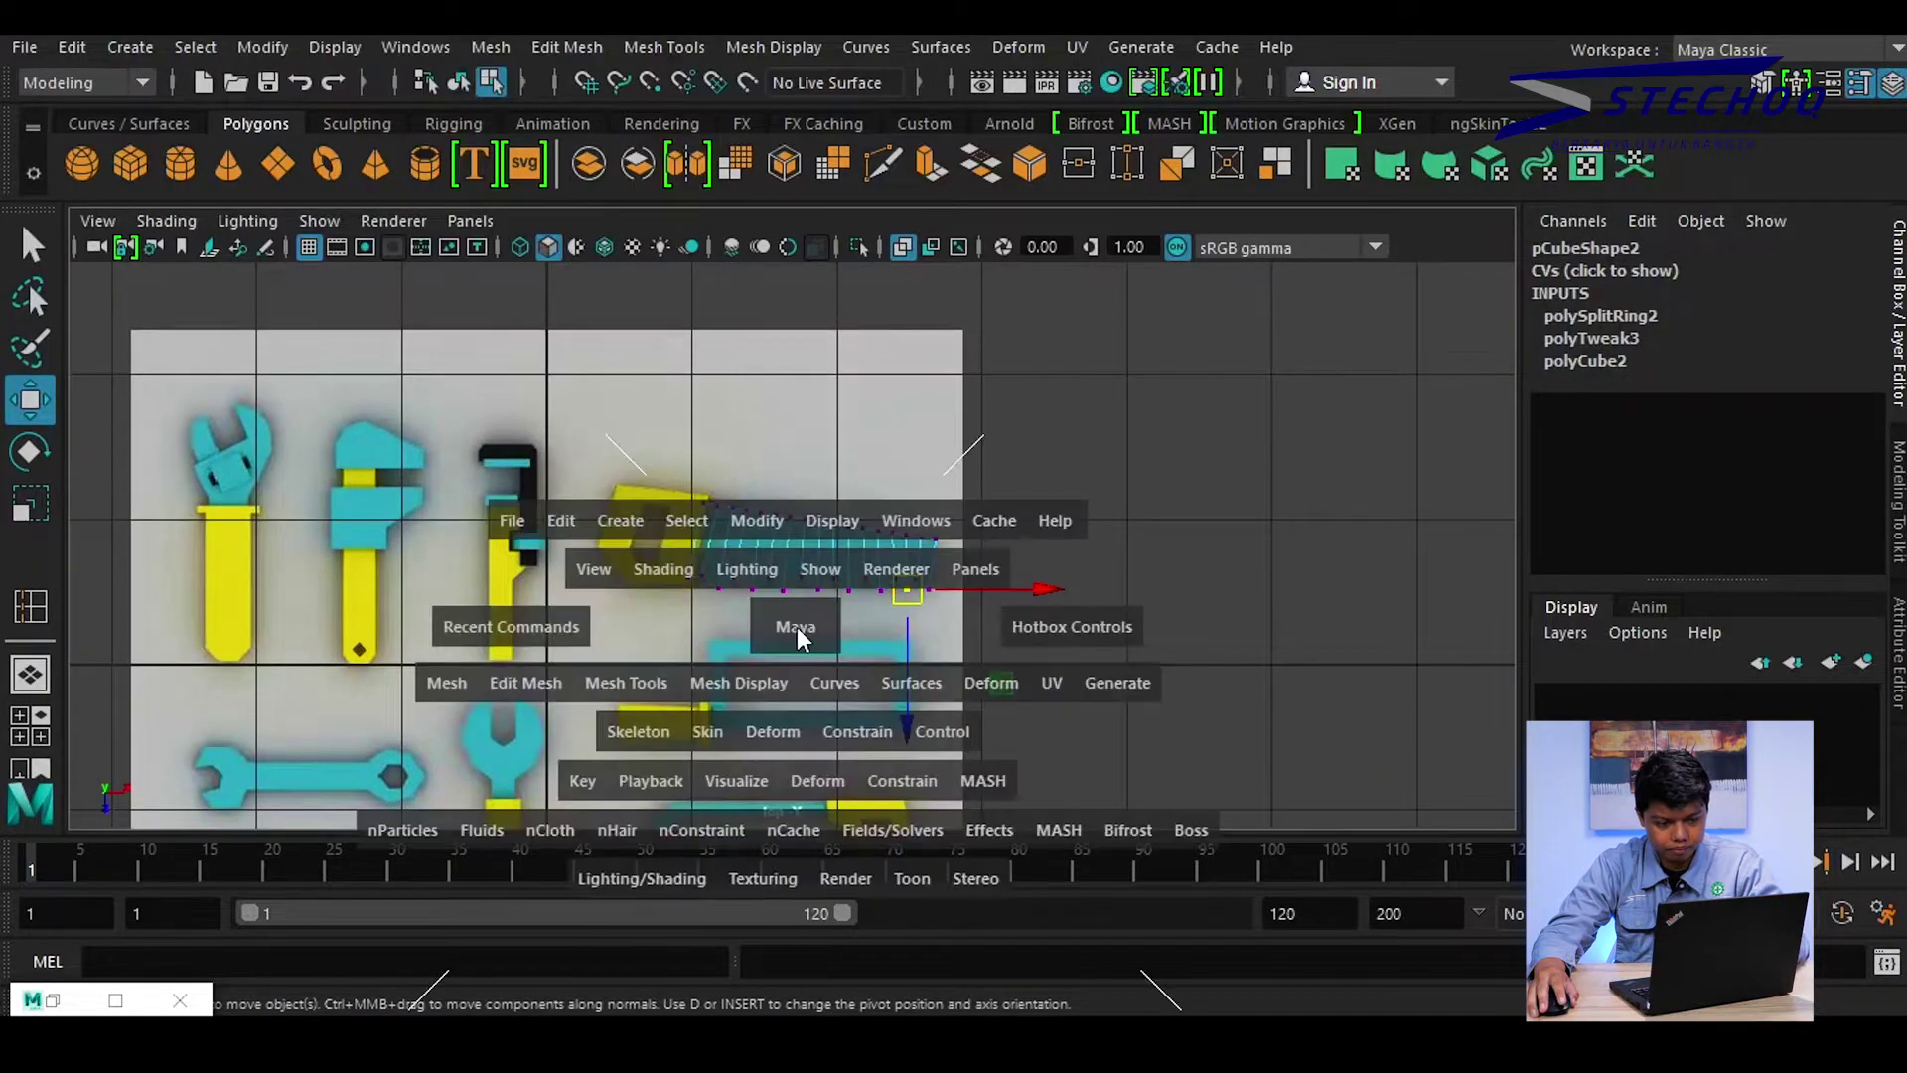
pyautogui.moveTo(797, 628); pyautogui.dragTo(785, 551)
pyautogui.moveTo(842, 635)
pyautogui.keyDown('alt'); pyautogui.mouseDown()
pyautogui.moveTo(945, 430)
pyautogui.moveTo(903, 545)
pyautogui.moveTo(897, 492)
pyautogui.moveTo(907, 520)
pyautogui.mouseUp(); pyautogui.keyUp('alt')
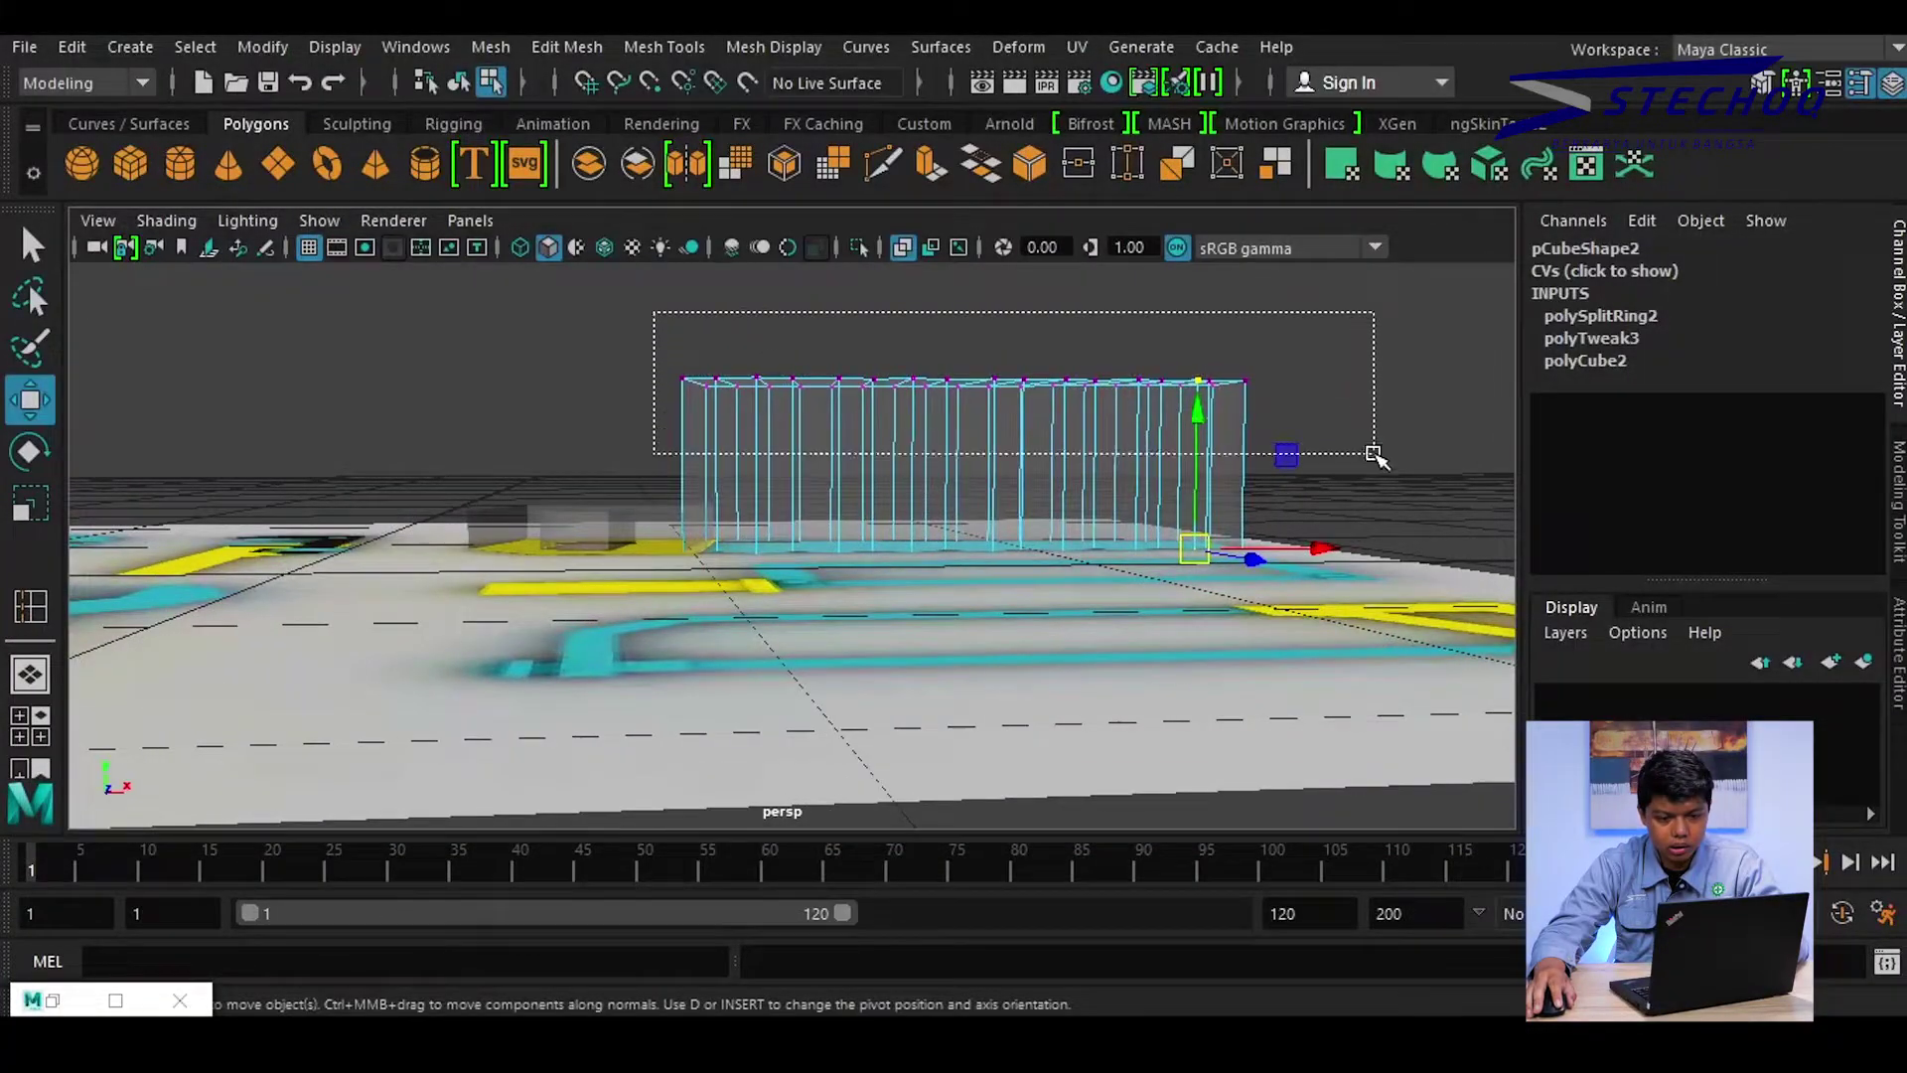
pyautogui.moveTo(1373, 454); pyautogui.dragTo(1374, 454)
pyautogui.keyDown('alt'); pyautogui.moveTo(1003, 308); pyautogui.dragTo(974, 412); pyautogui.keyUp('alt')
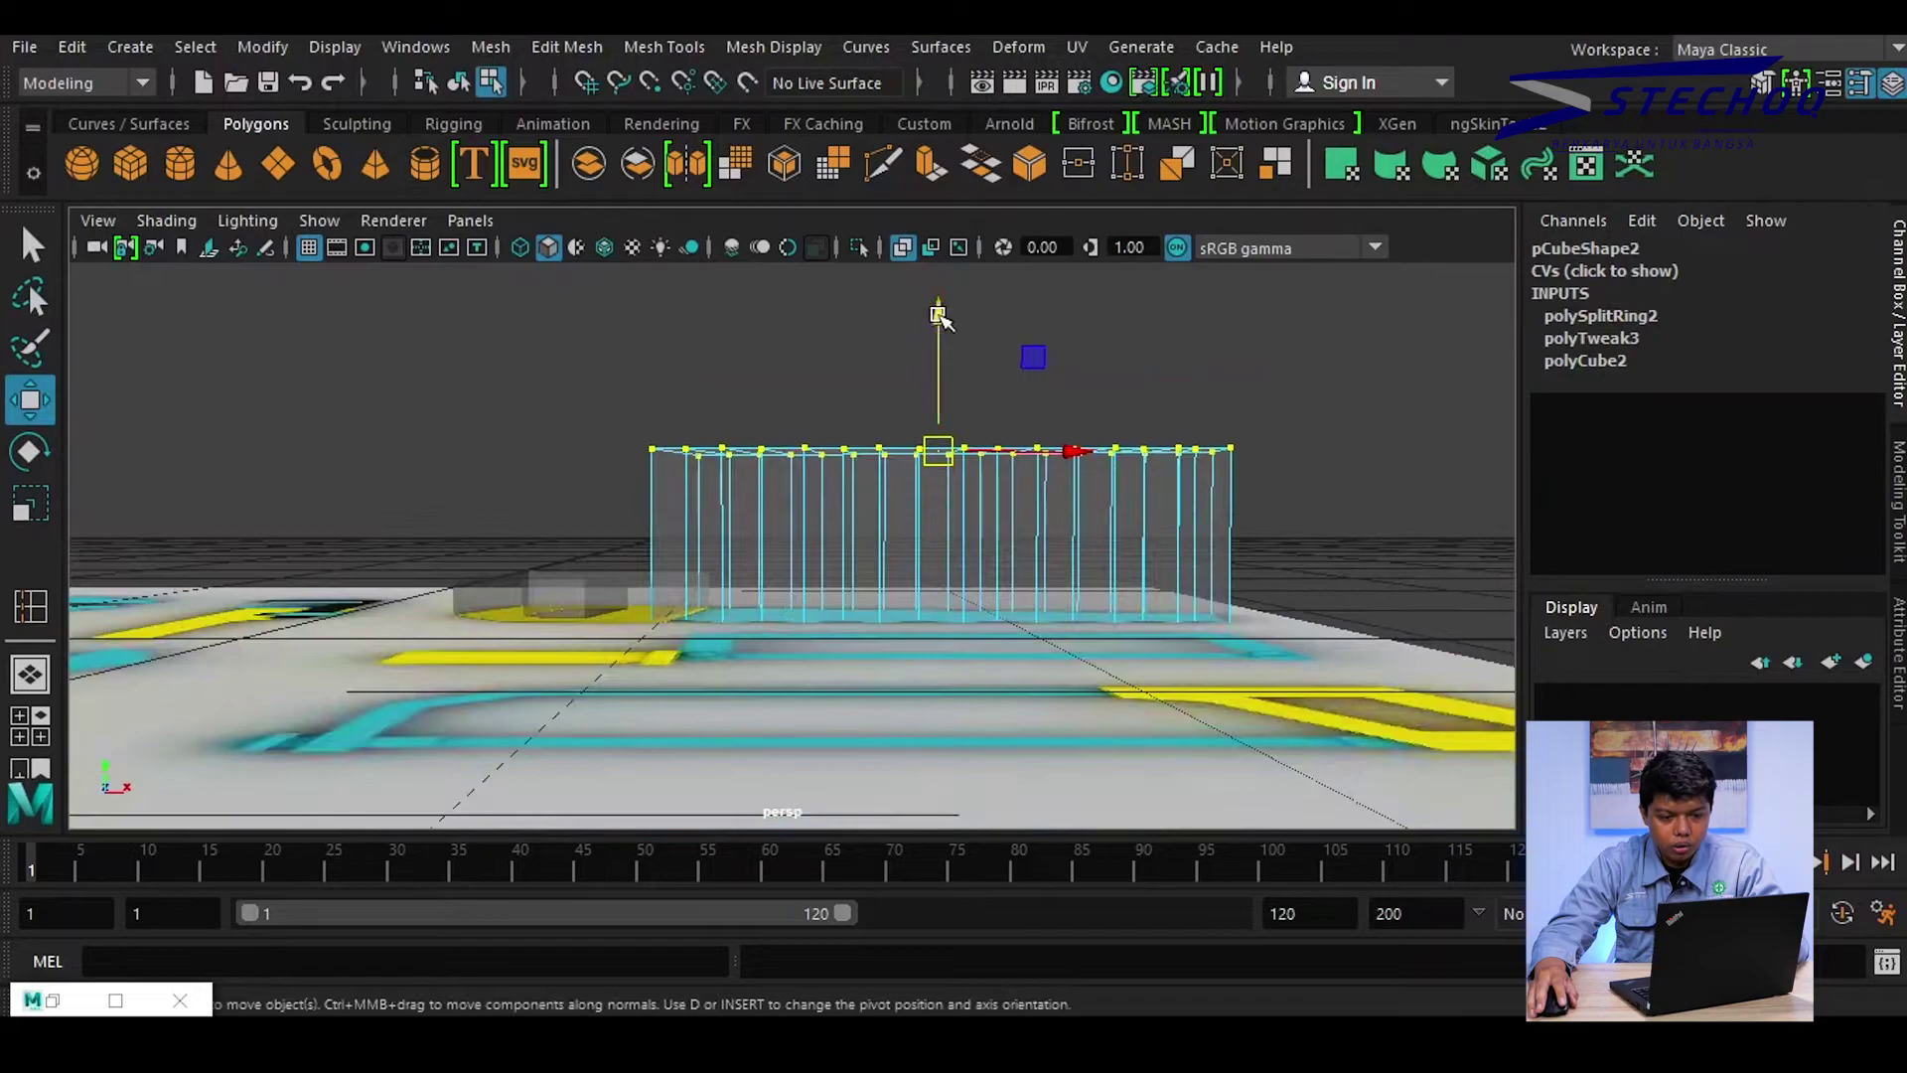
pyautogui.moveTo(939, 316)
pyautogui.mouseDown()
pyautogui.moveTo(976, 455)
pyautogui.moveTo(1054, 397)
pyautogui.mouseUp()
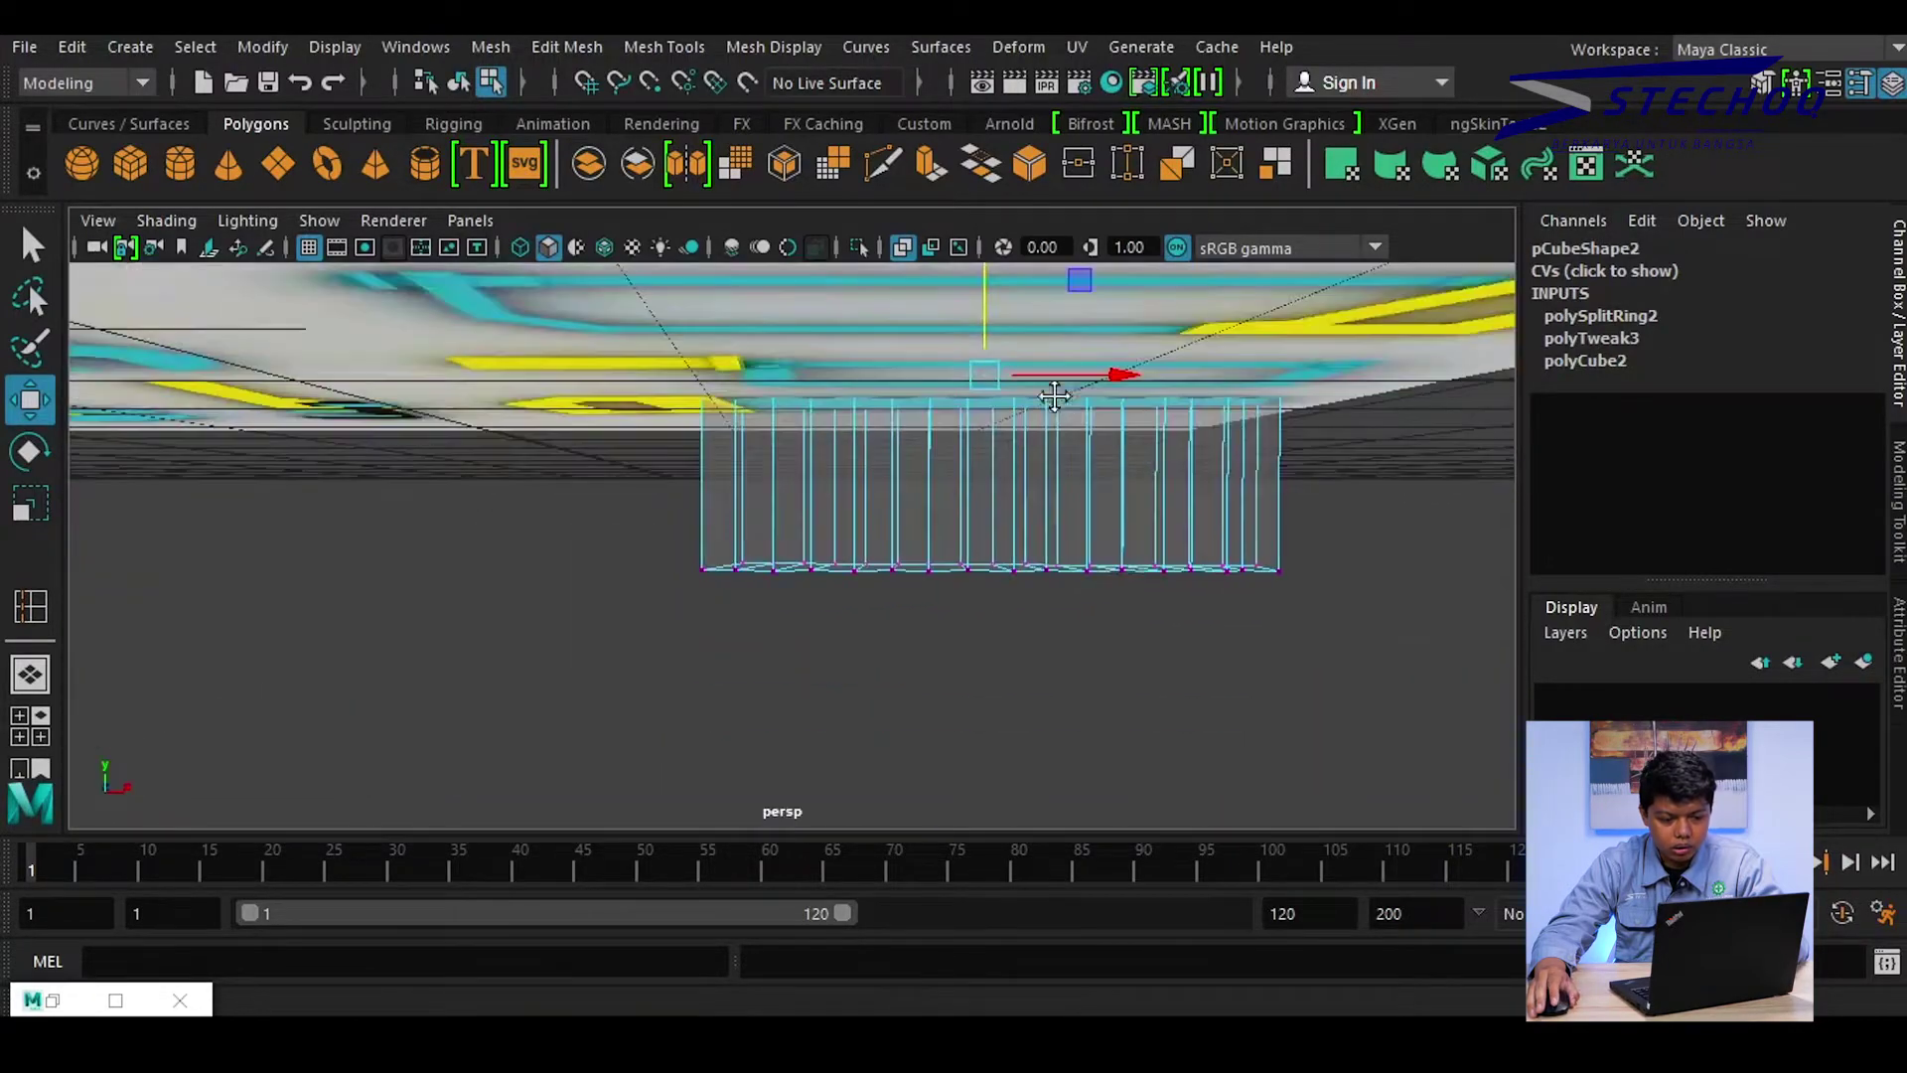
# Select the blade's bottom vertex row and orbit to inspect the flattened blade
pyautogui.moveTo(457, 637)
pyautogui.mouseDown()
pyautogui.moveTo(504, 537)
pyautogui.moveTo(902, 586)
pyautogui.mouseUp()
pyautogui.moveTo(860, 388)
pyautogui.keyDown('alt'); pyautogui.mouseDown()
pyautogui.moveTo(972, 434)
pyautogui.moveTo(957, 383)
pyautogui.moveTo(957, 444)
pyautogui.mouseUp(); pyautogui.keyUp('alt')
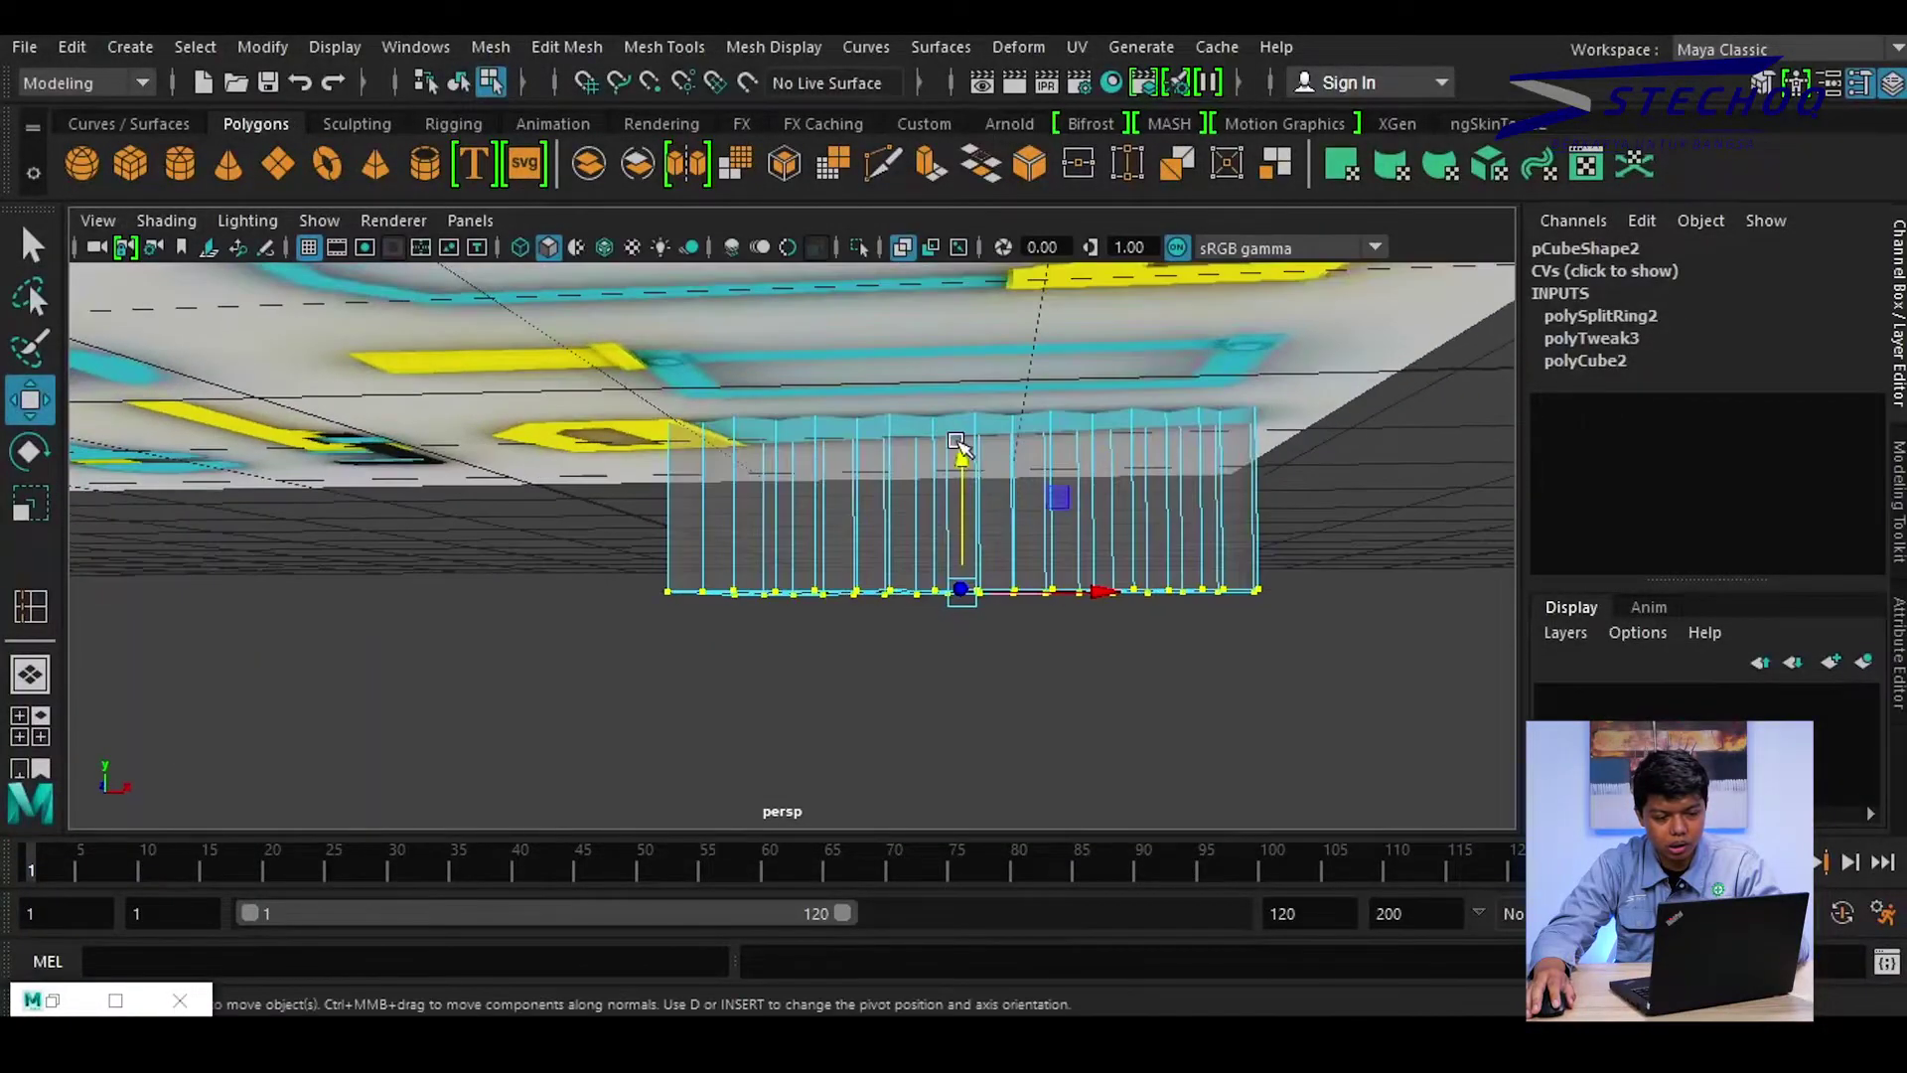
pyautogui.moveTo(929, 377)
pyautogui.keyDown('alt'); pyautogui.mouseDown()
pyautogui.moveTo(831, 478)
pyautogui.moveTo(847, 493)
pyautogui.moveTo(825, 664)
pyautogui.moveTo(685, 617)
pyautogui.moveTo(750, 651)
pyautogui.moveTo(963, 617)
pyautogui.moveTo(894, 600)
pyautogui.moveTo(639, 617)
pyautogui.moveTo(745, 532)
pyautogui.moveTo(722, 562)
pyautogui.moveTo(760, 566)
pyautogui.mouseUp(); pyautogui.keyUp('alt')
pyautogui.moveTo(895, 508)
pyautogui.keyDown('alt'); pyautogui.mouseDown()
pyautogui.moveTo(839, 532)
pyautogui.moveTo(871, 533)
pyautogui.mouseUp(); pyautogui.keyUp('alt')
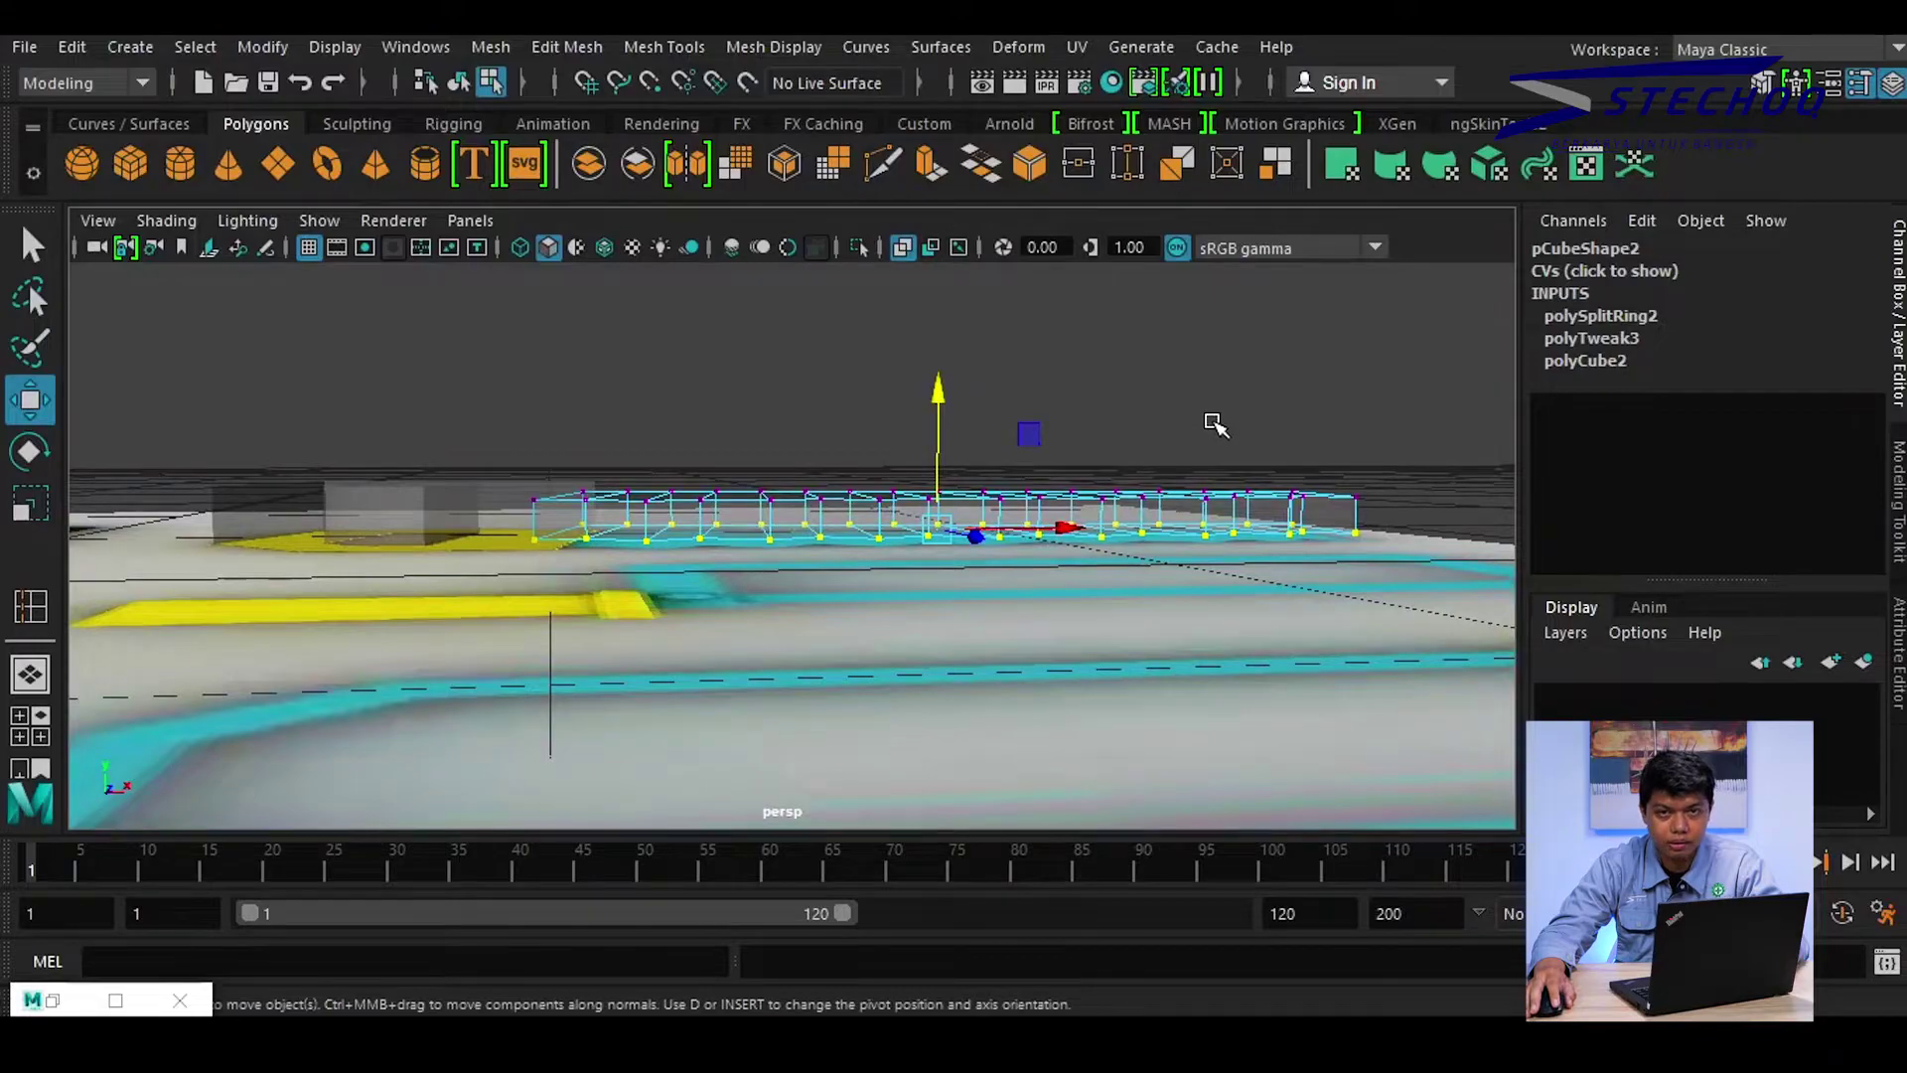
pyautogui.keyDown('alt'); pyautogui.moveTo(1138, 579); pyautogui.dragTo(908, 651); pyautogui.keyUp('alt')
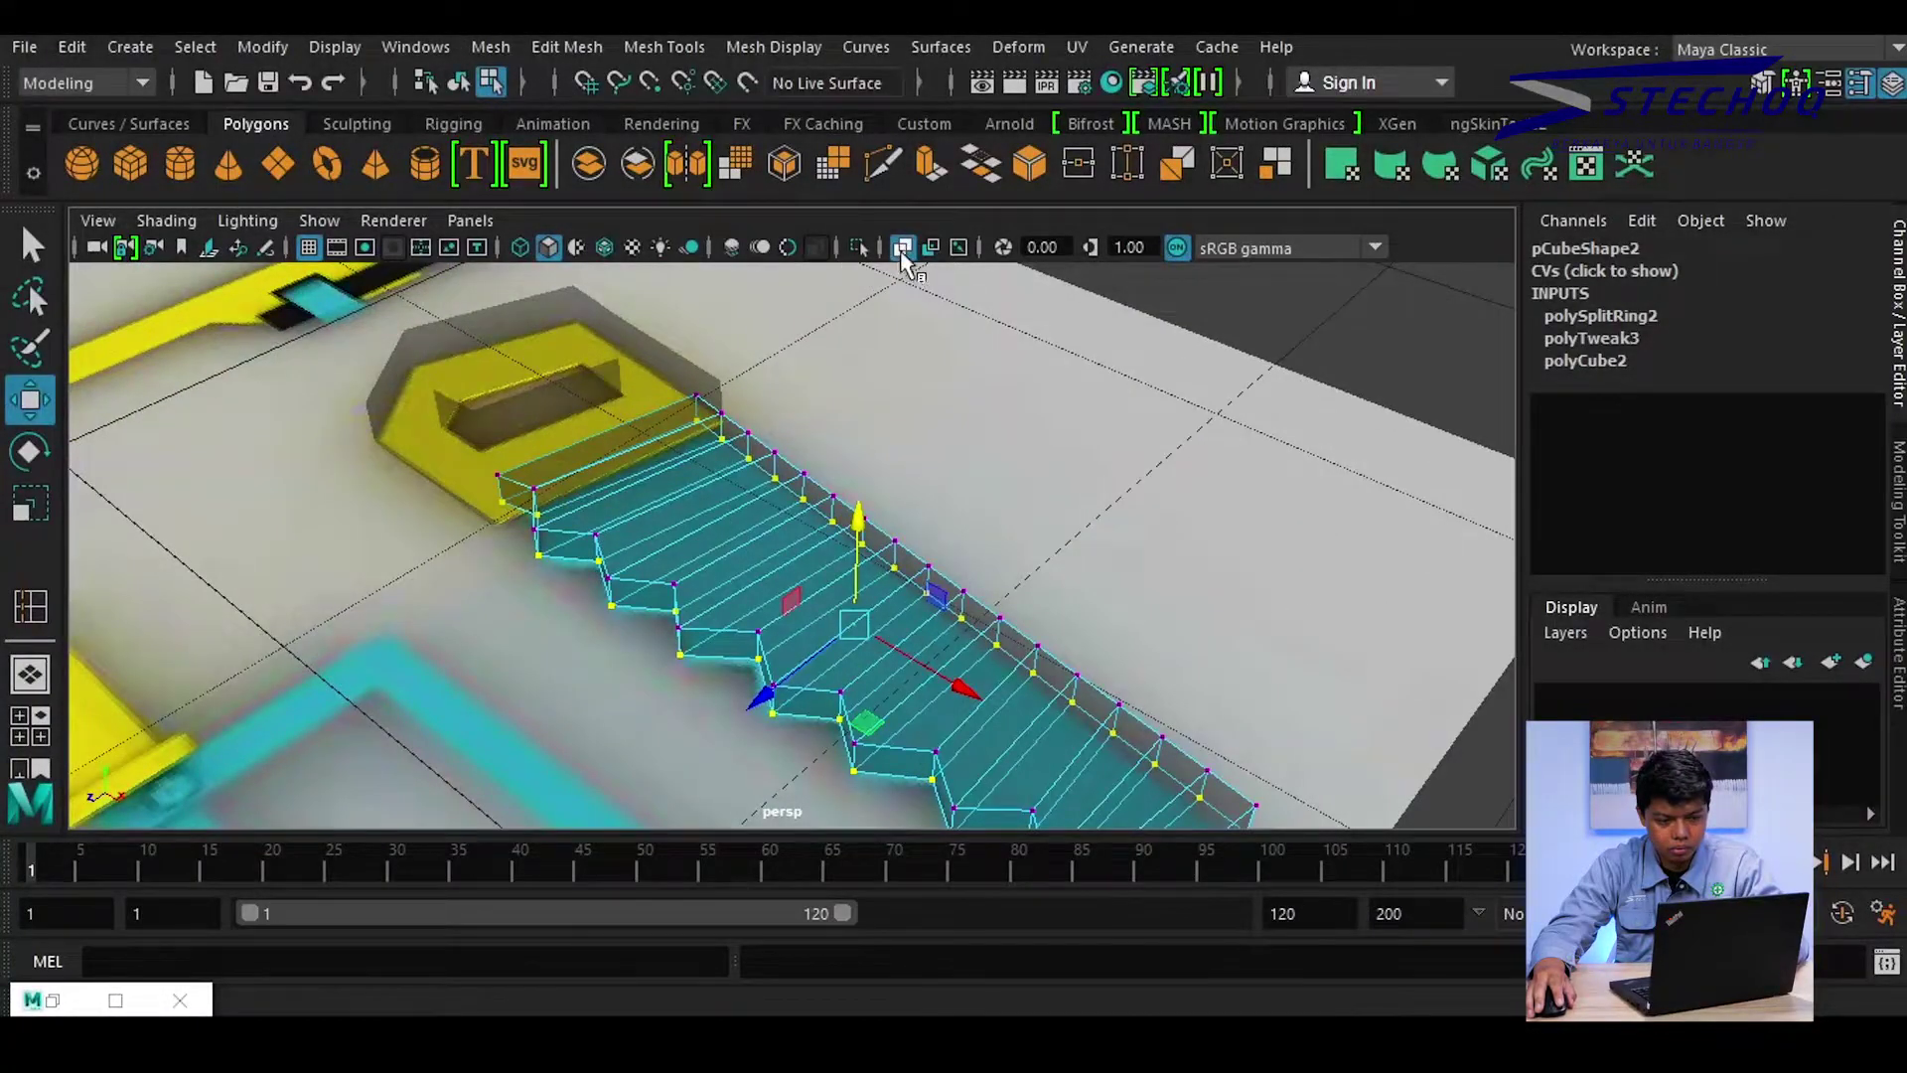
# Select the black saw handle box and orbit closely around it from several angles
pyautogui.moveTo(874, 417)
pyautogui.keyDown('alt'); pyautogui.mouseDown()
pyautogui.moveTo(885, 498)
pyautogui.moveTo(713, 509)
pyautogui.moveTo(630, 745)
pyautogui.moveTo(873, 553)
pyautogui.moveTo(838, 583)
pyautogui.moveTo(861, 559)
pyautogui.moveTo(771, 528)
pyautogui.moveTo(792, 502)
pyautogui.moveTo(916, 489)
pyautogui.mouseUp(); pyautogui.keyUp('alt')
pyautogui.click(771, 528)
pyautogui.keyDown('alt'); pyautogui.moveTo(916, 489); pyautogui.dragTo(936, 735, button='right'); pyautogui.keyUp('alt')
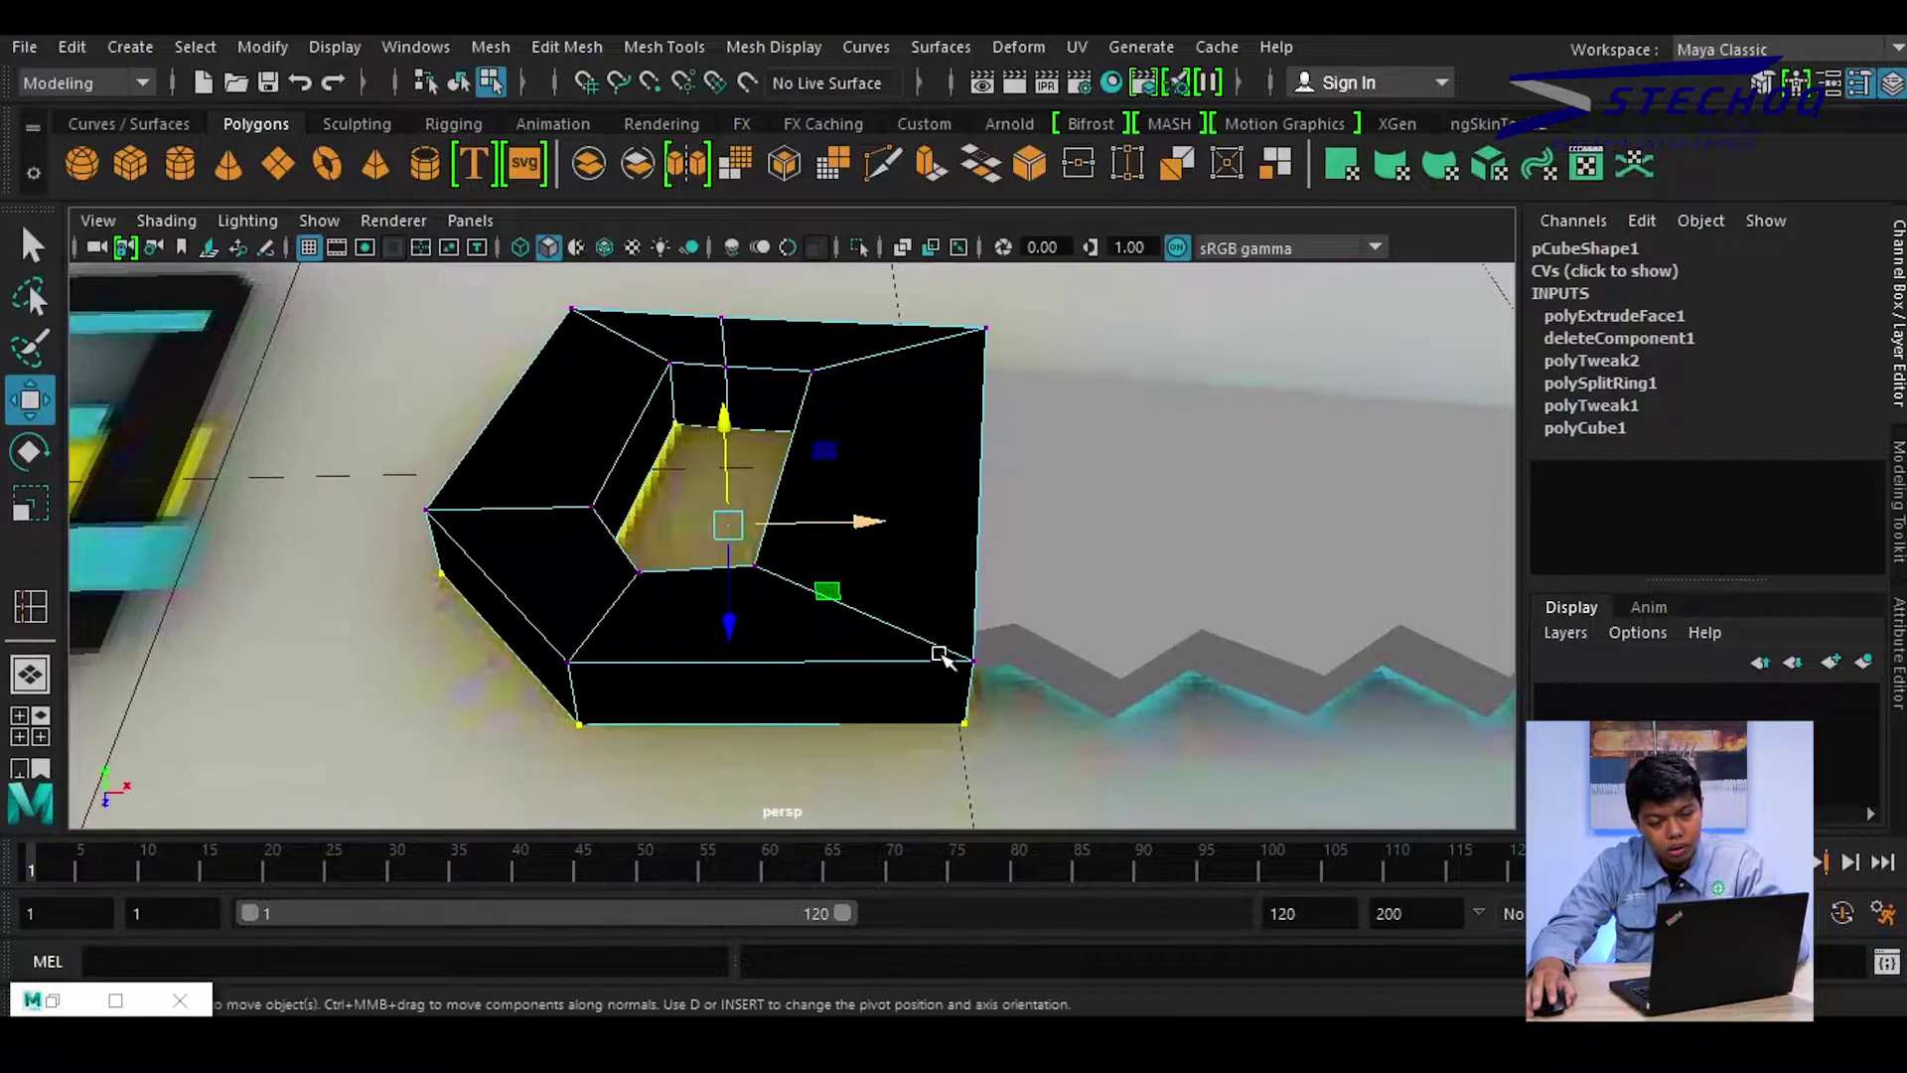
pyautogui.keyDown('alt'); pyautogui.moveTo(953, 652); pyautogui.dragTo(942, 648); pyautogui.keyUp('alt')
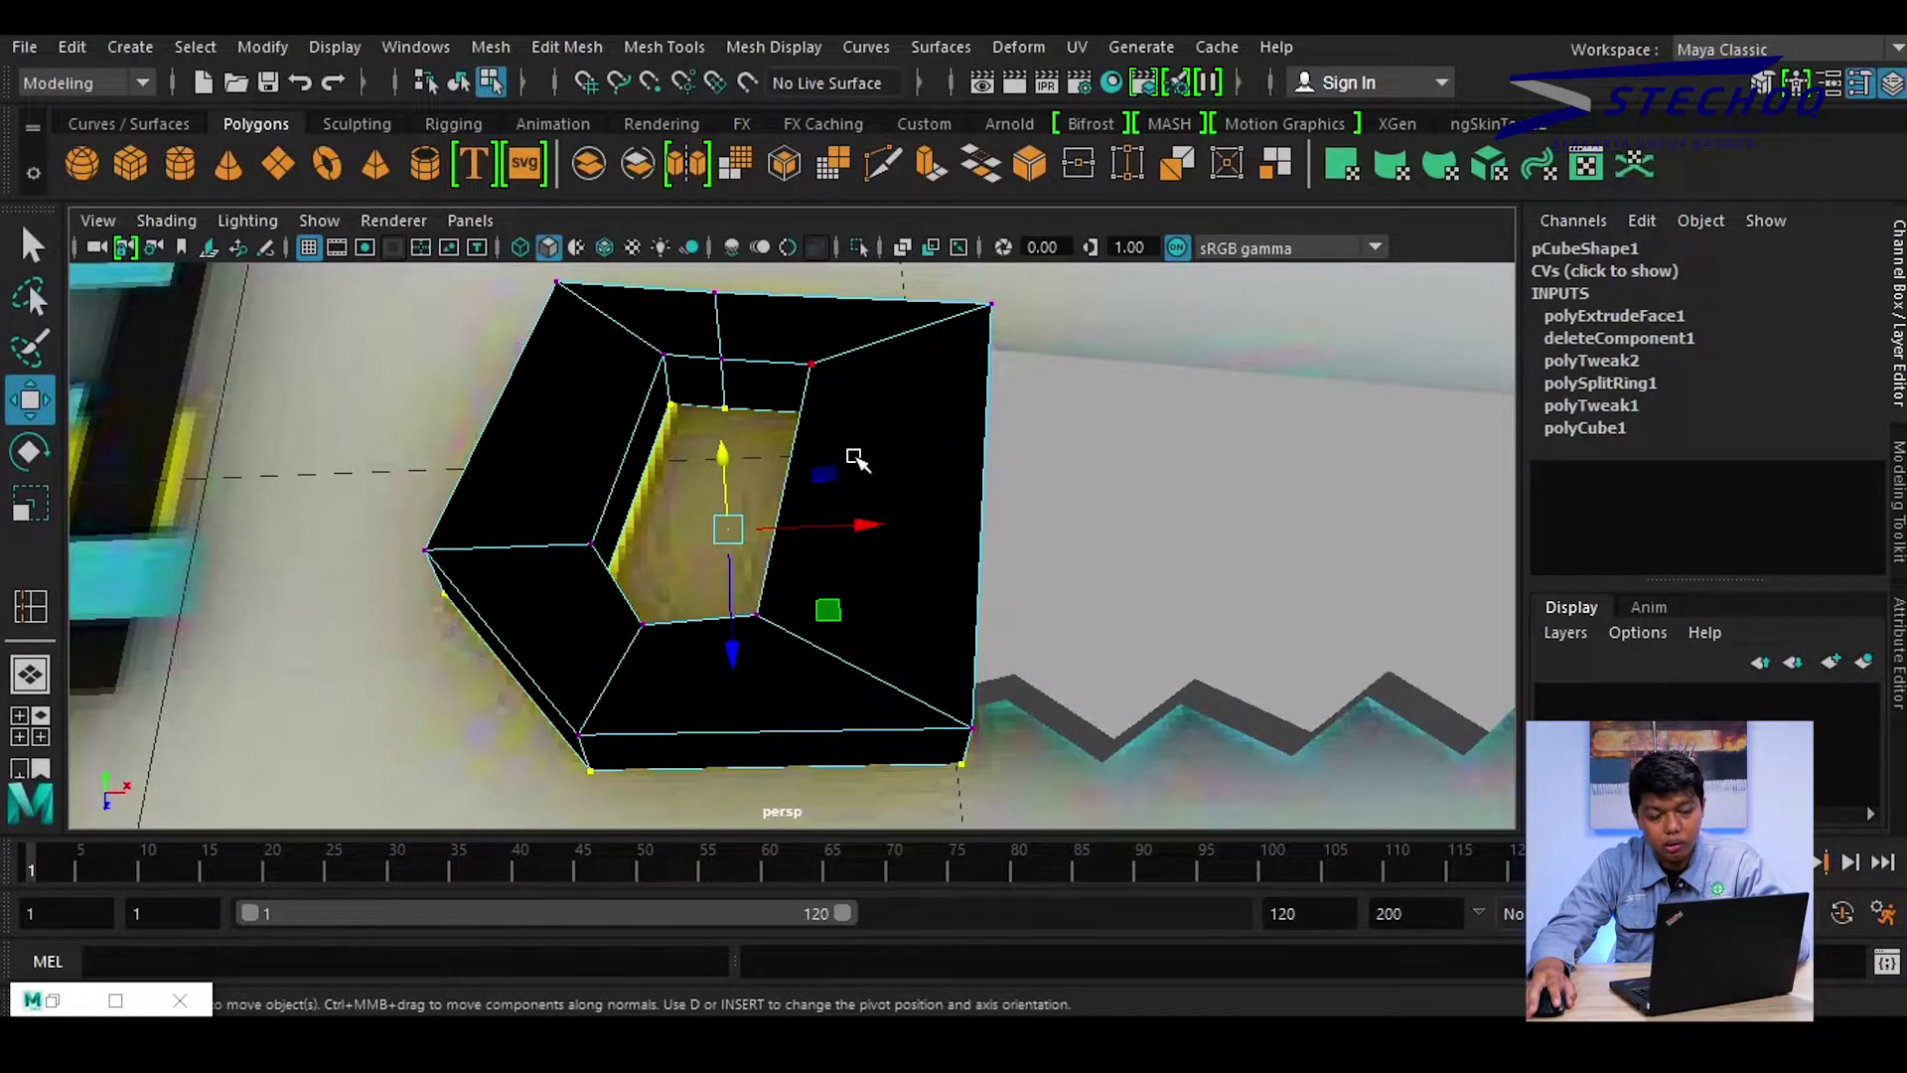
pyautogui.moveTo(846, 390)
pyautogui.keyDown('alt'); pyautogui.mouseDown()
pyautogui.moveTo(851, 434)
pyautogui.moveTo(749, 553)
pyautogui.moveTo(824, 436)
pyautogui.moveTo(788, 324)
pyautogui.moveTo(804, 289)
pyautogui.mouseUp(); pyautogui.keyUp('alt')
pyautogui.keyDown('alt'); pyautogui.moveTo(877, 341); pyautogui.dragTo(874, 370); pyautogui.keyUp('alt')
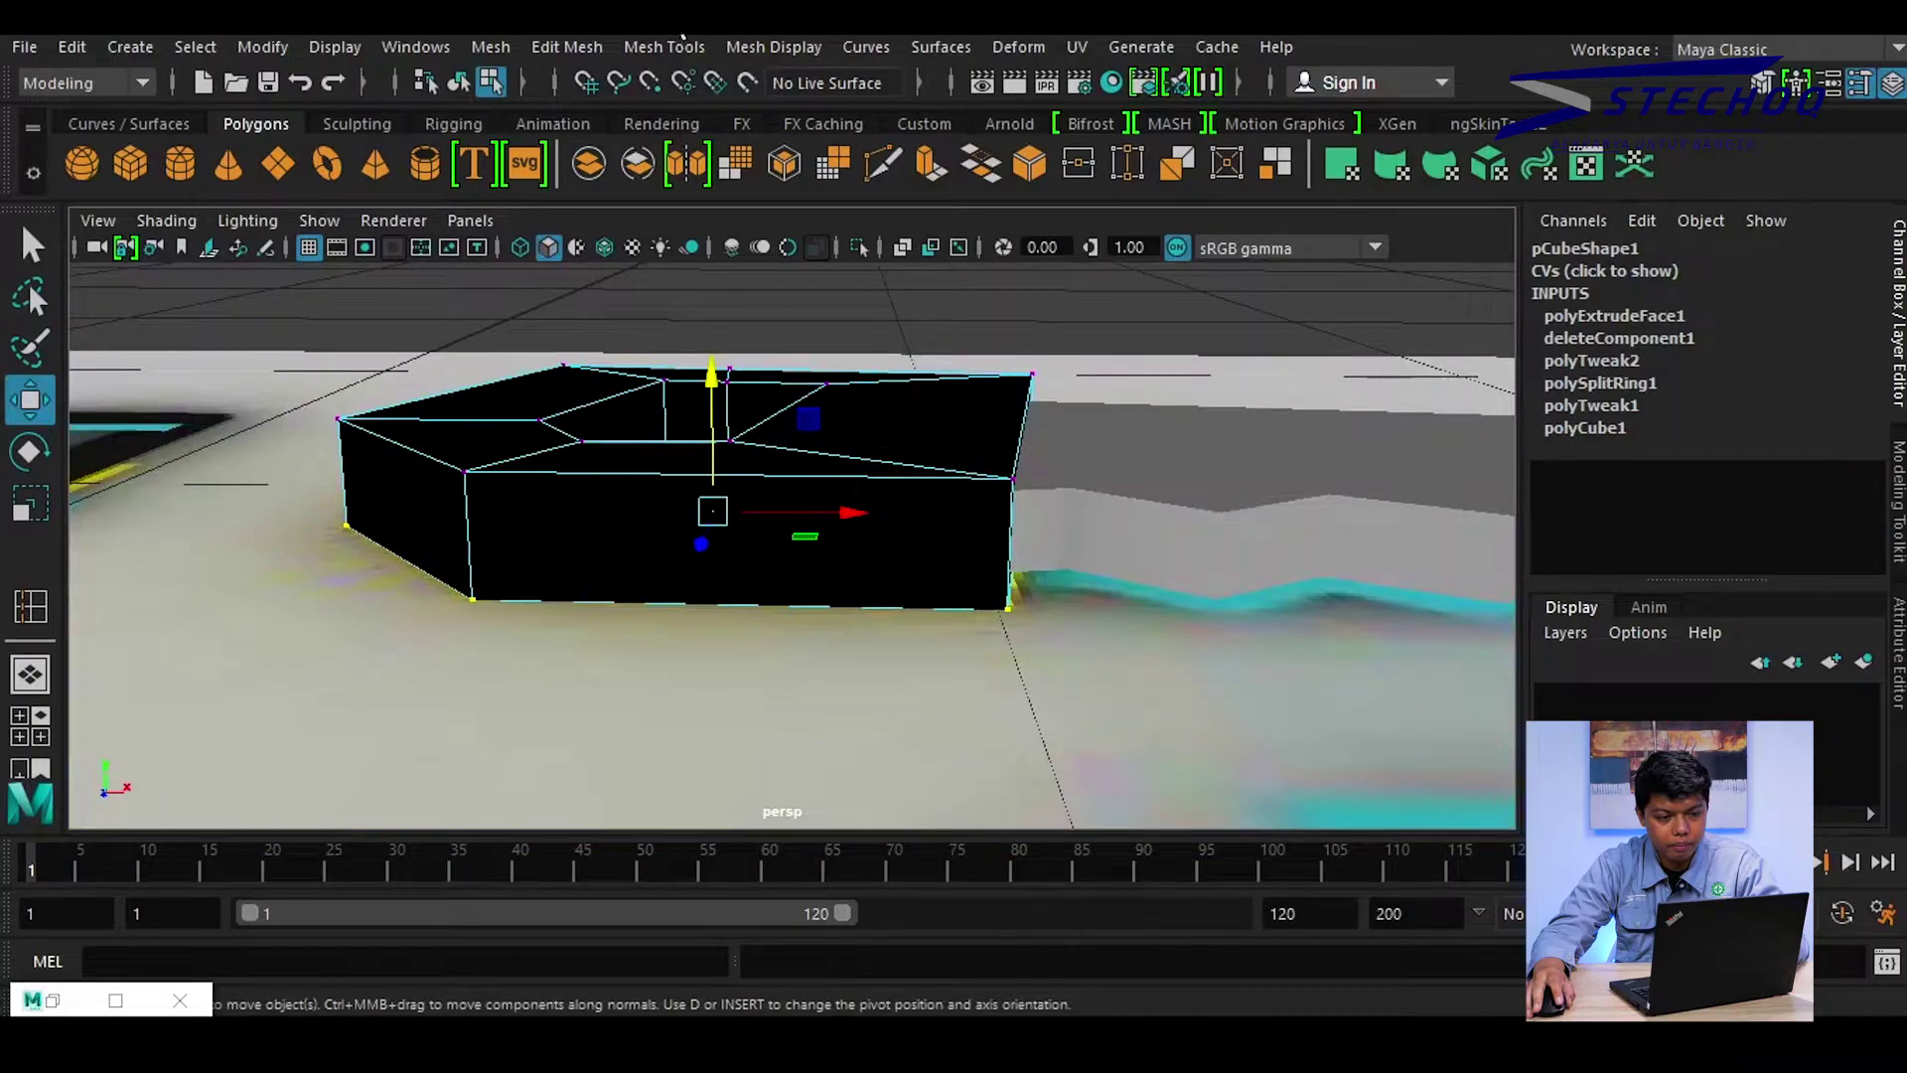
pyautogui.click(665, 46)
pyautogui.click(574, 45)
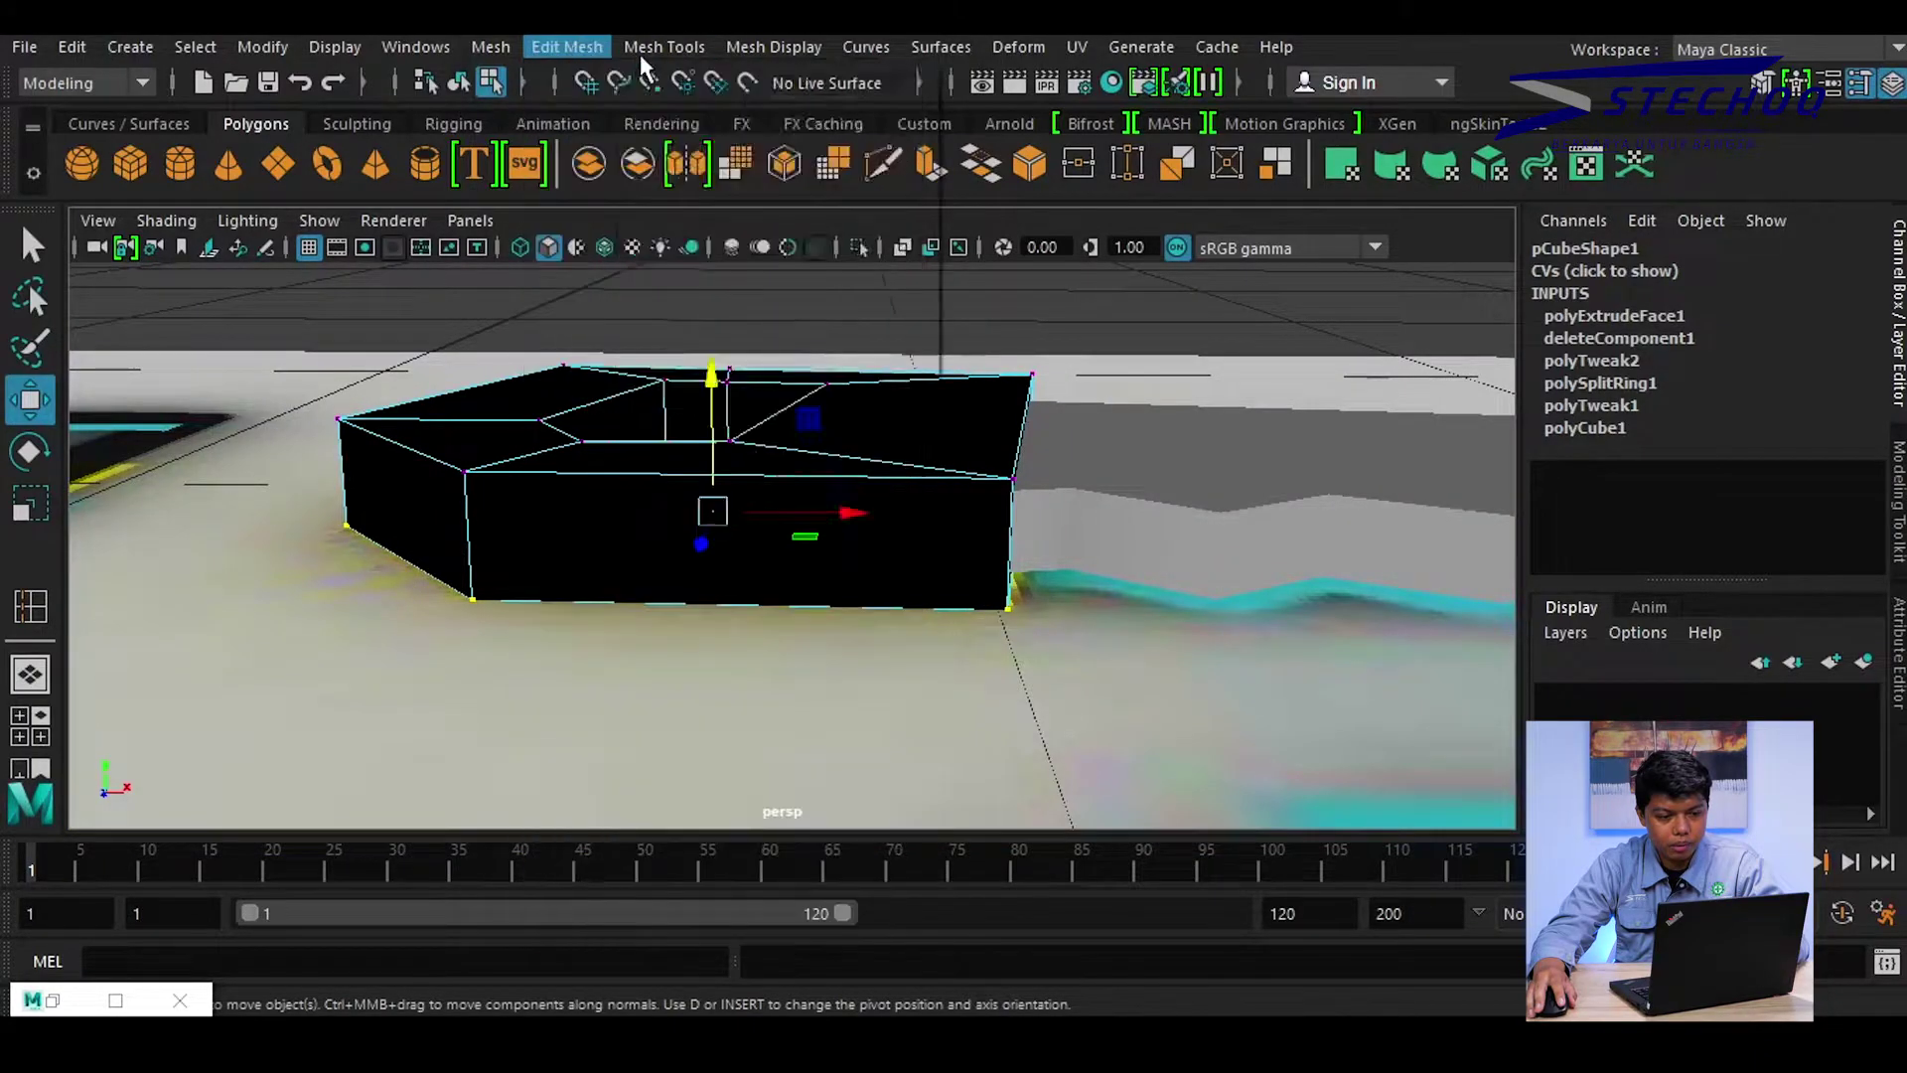
# Reverse the saw handle's normals, then conform them to one direction
pyautogui.click(796, 47)
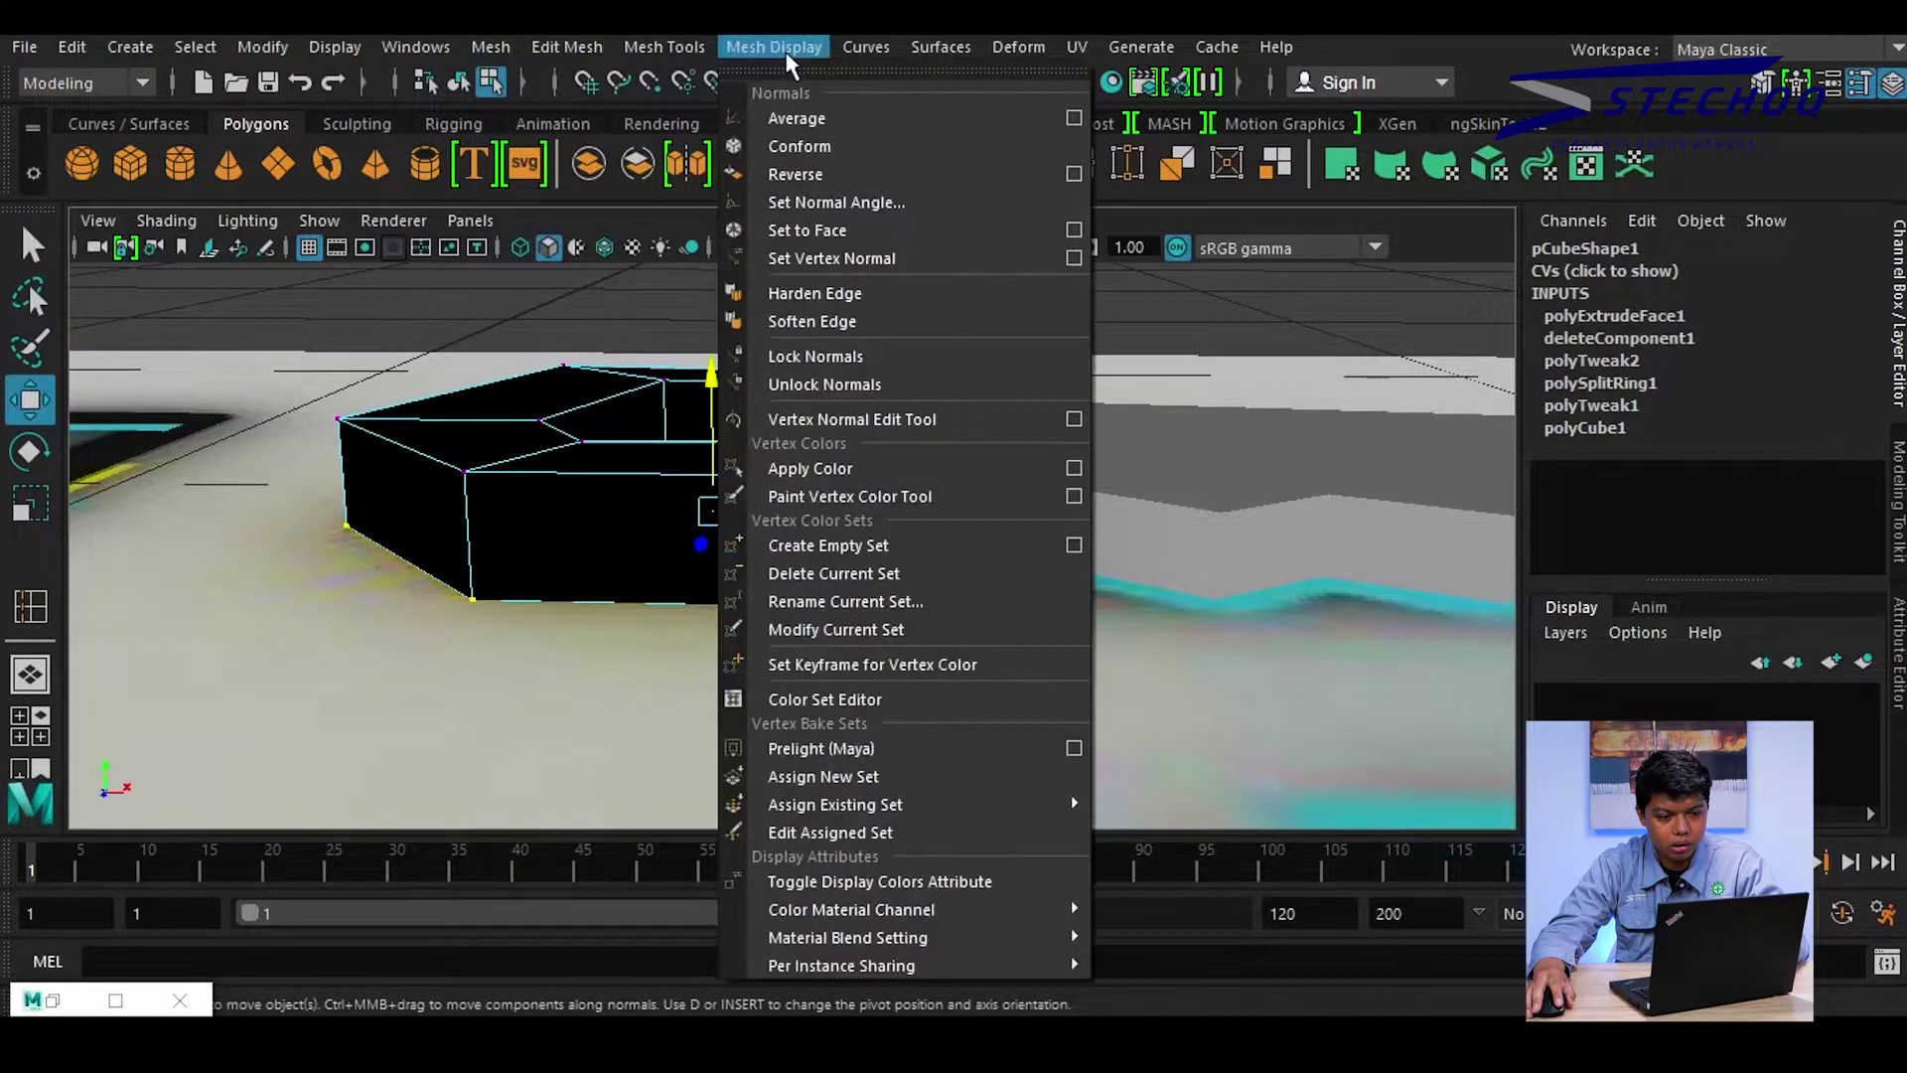
pyautogui.click(813, 177)
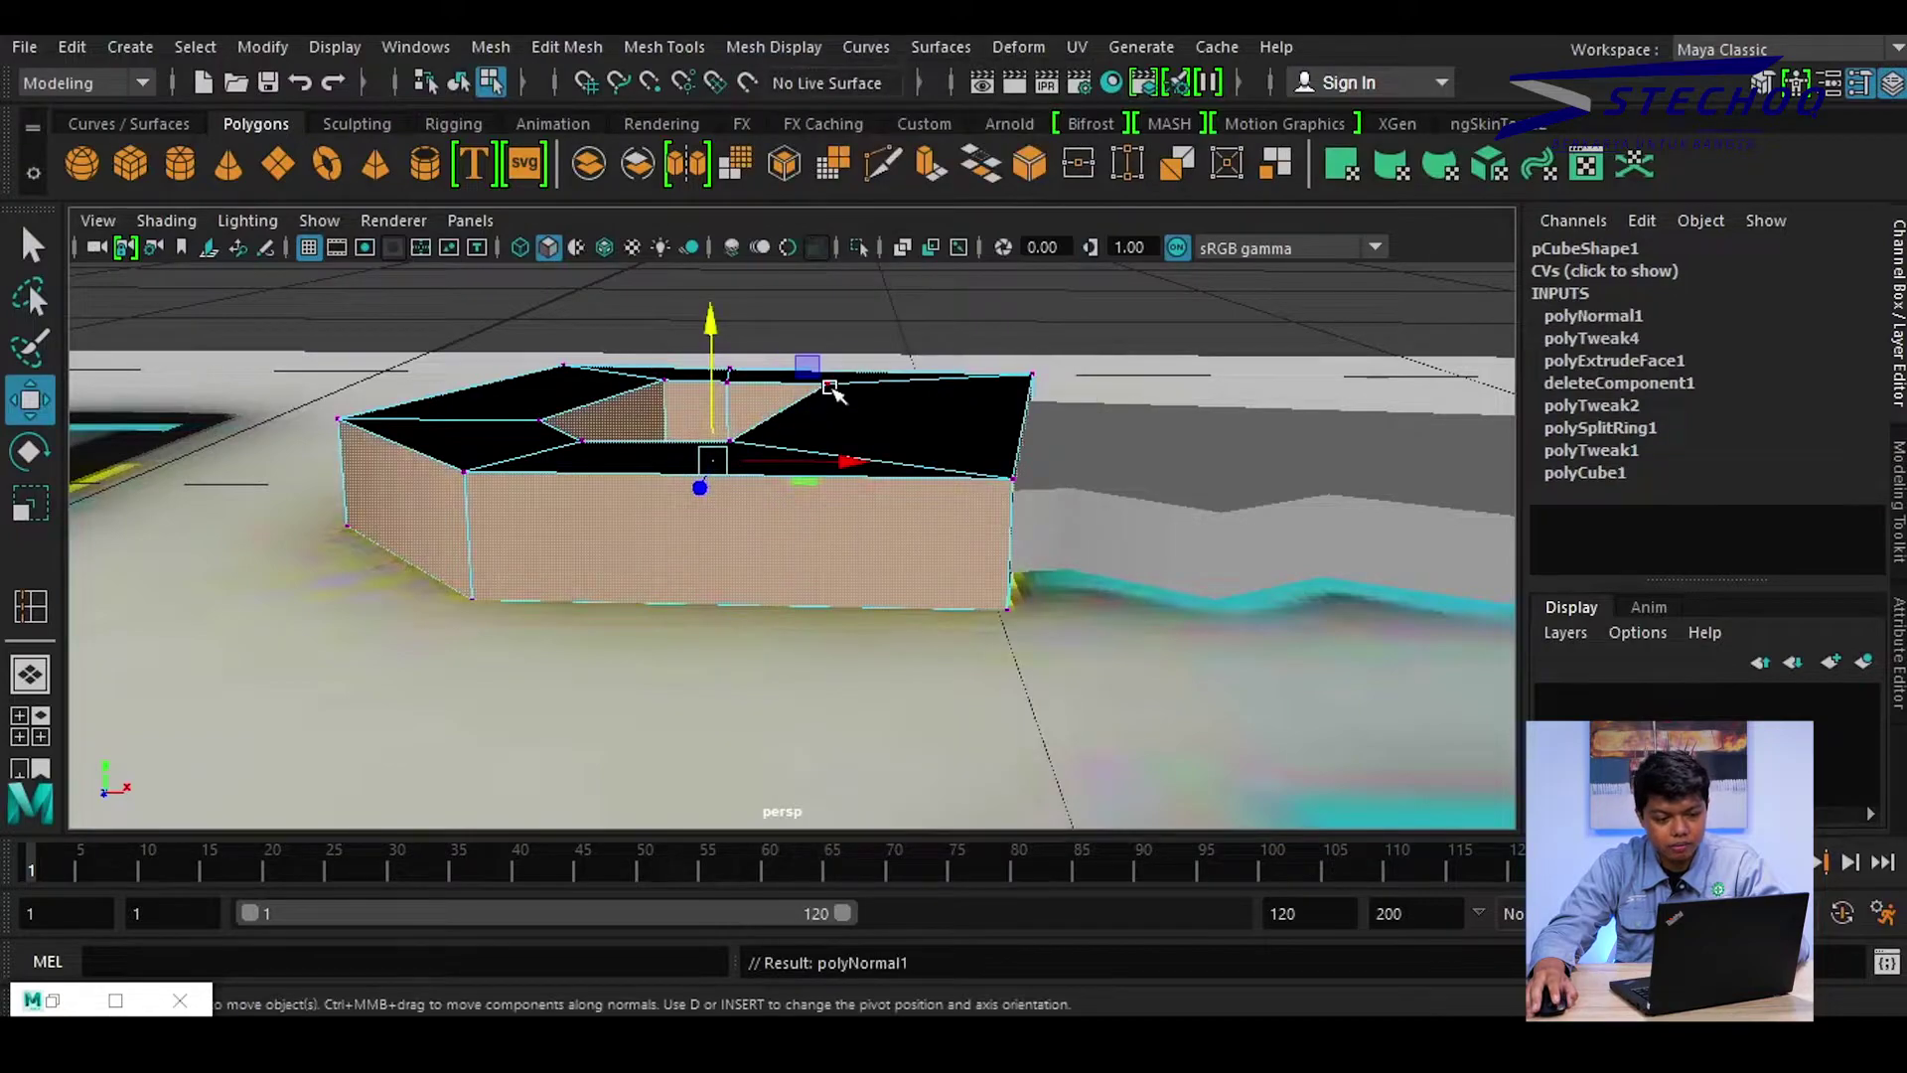
pyautogui.moveTo(831, 389)
pyautogui.keyDown('alt'); pyautogui.mouseDown()
pyautogui.moveTo(1011, 369)
pyautogui.moveTo(900, 346)
pyautogui.mouseUp(); pyautogui.keyUp('alt')
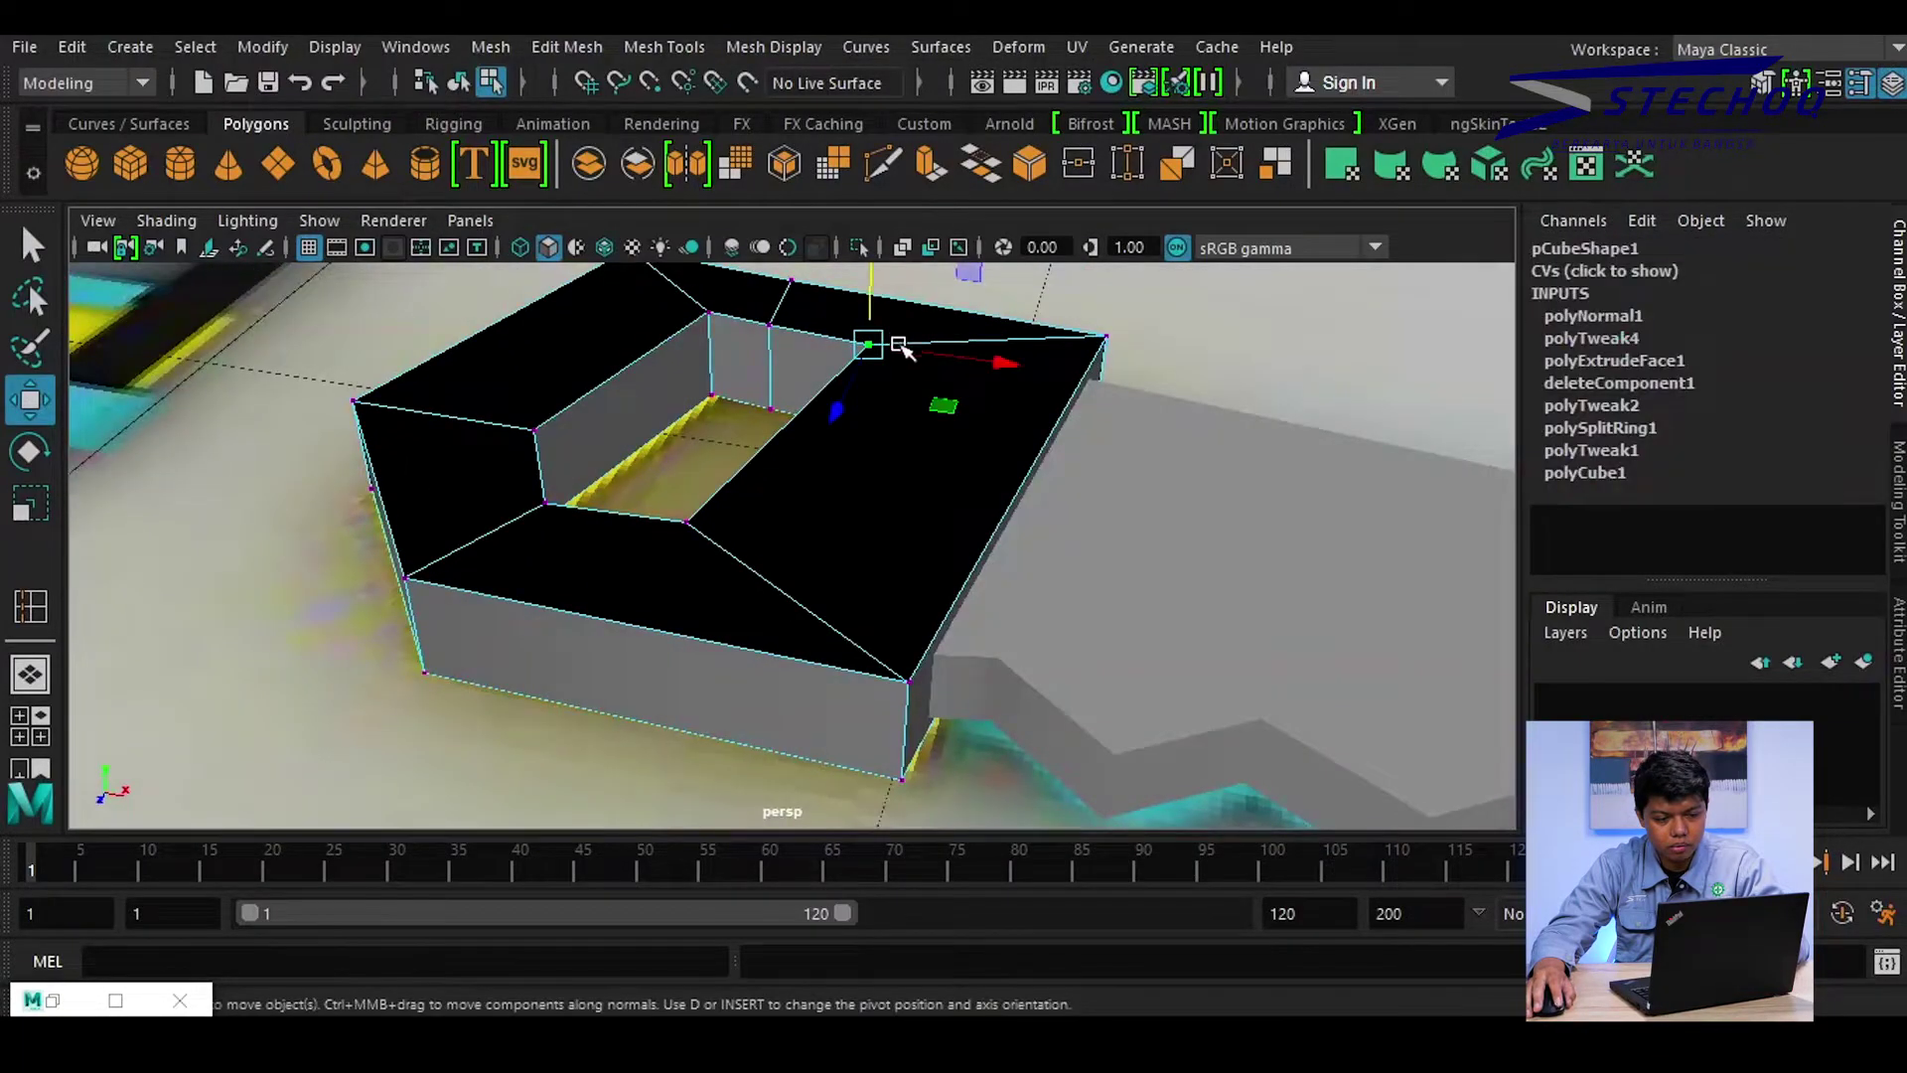
pyautogui.moveTo(928, 391); pyautogui.dragTo(907, 320, button='right')
pyautogui.click(873, 426)
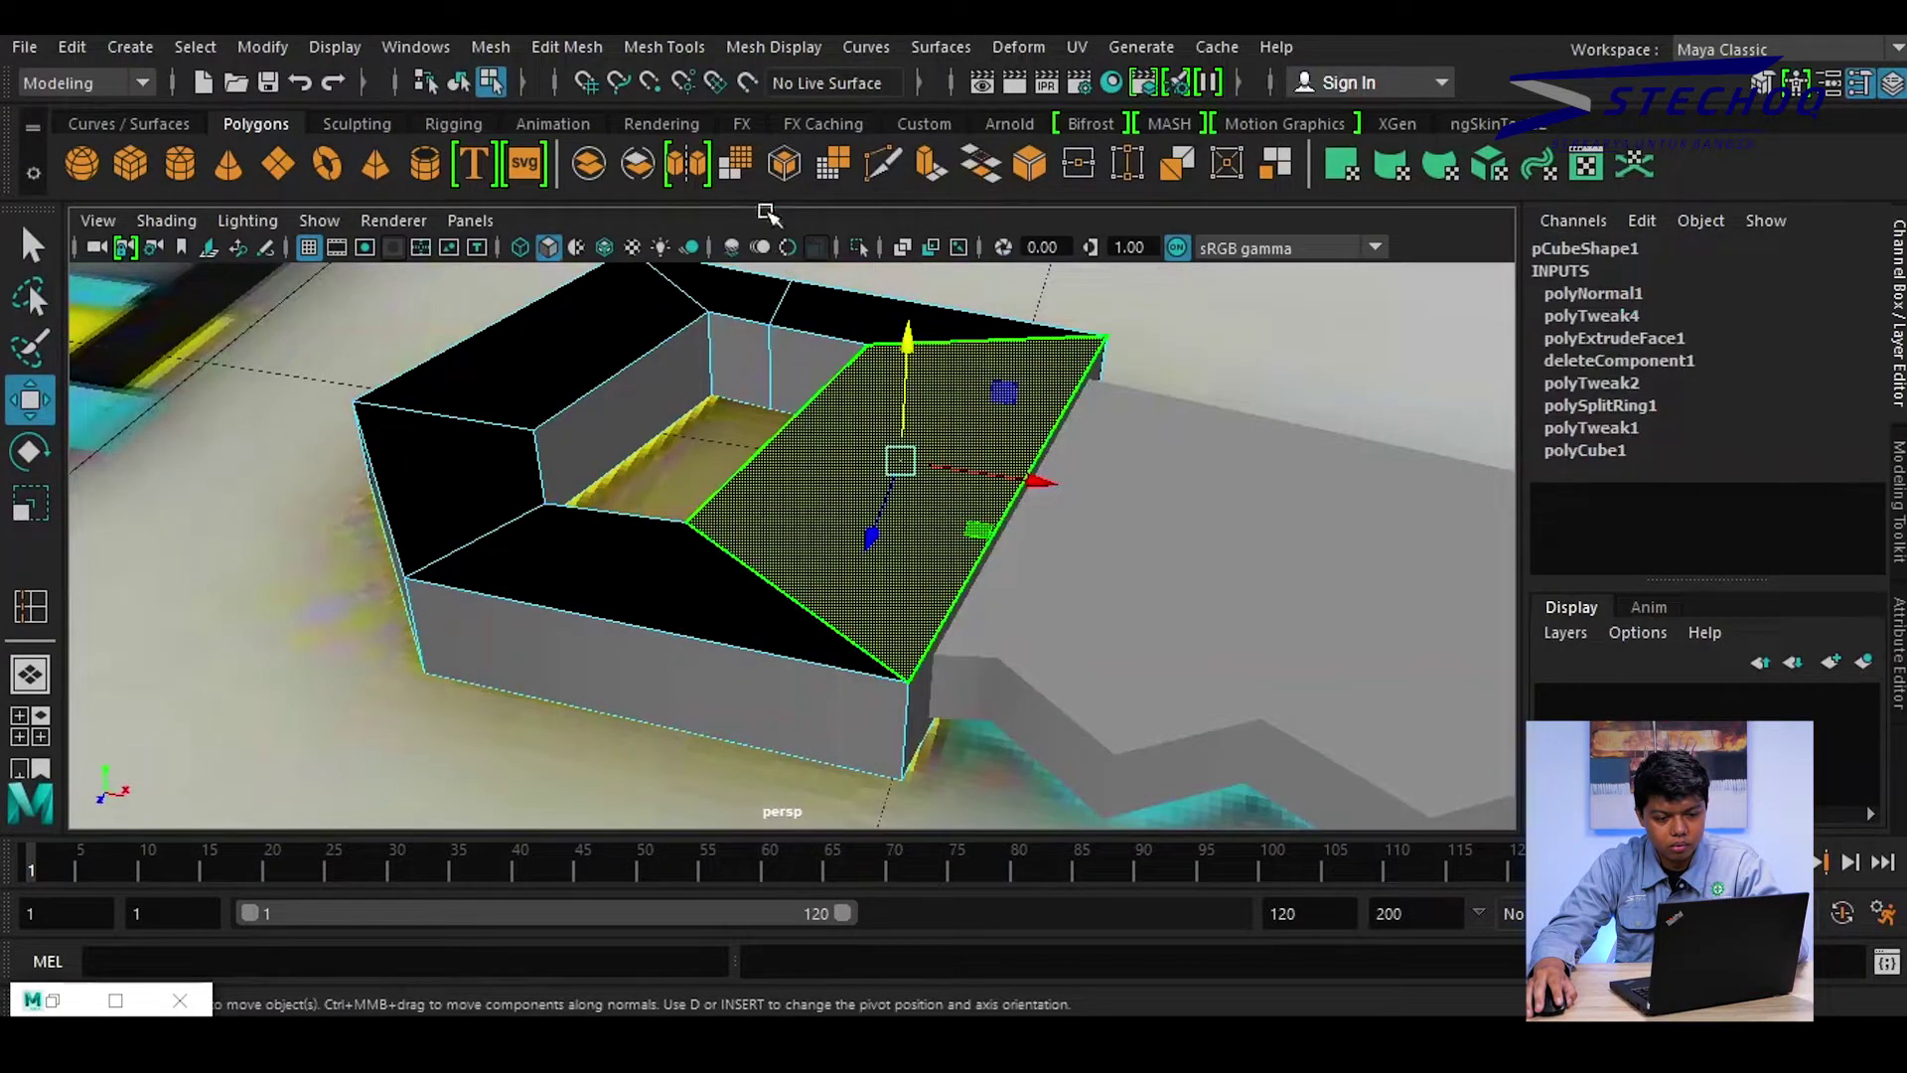
pyautogui.click(762, 47)
pyautogui.click(813, 149)
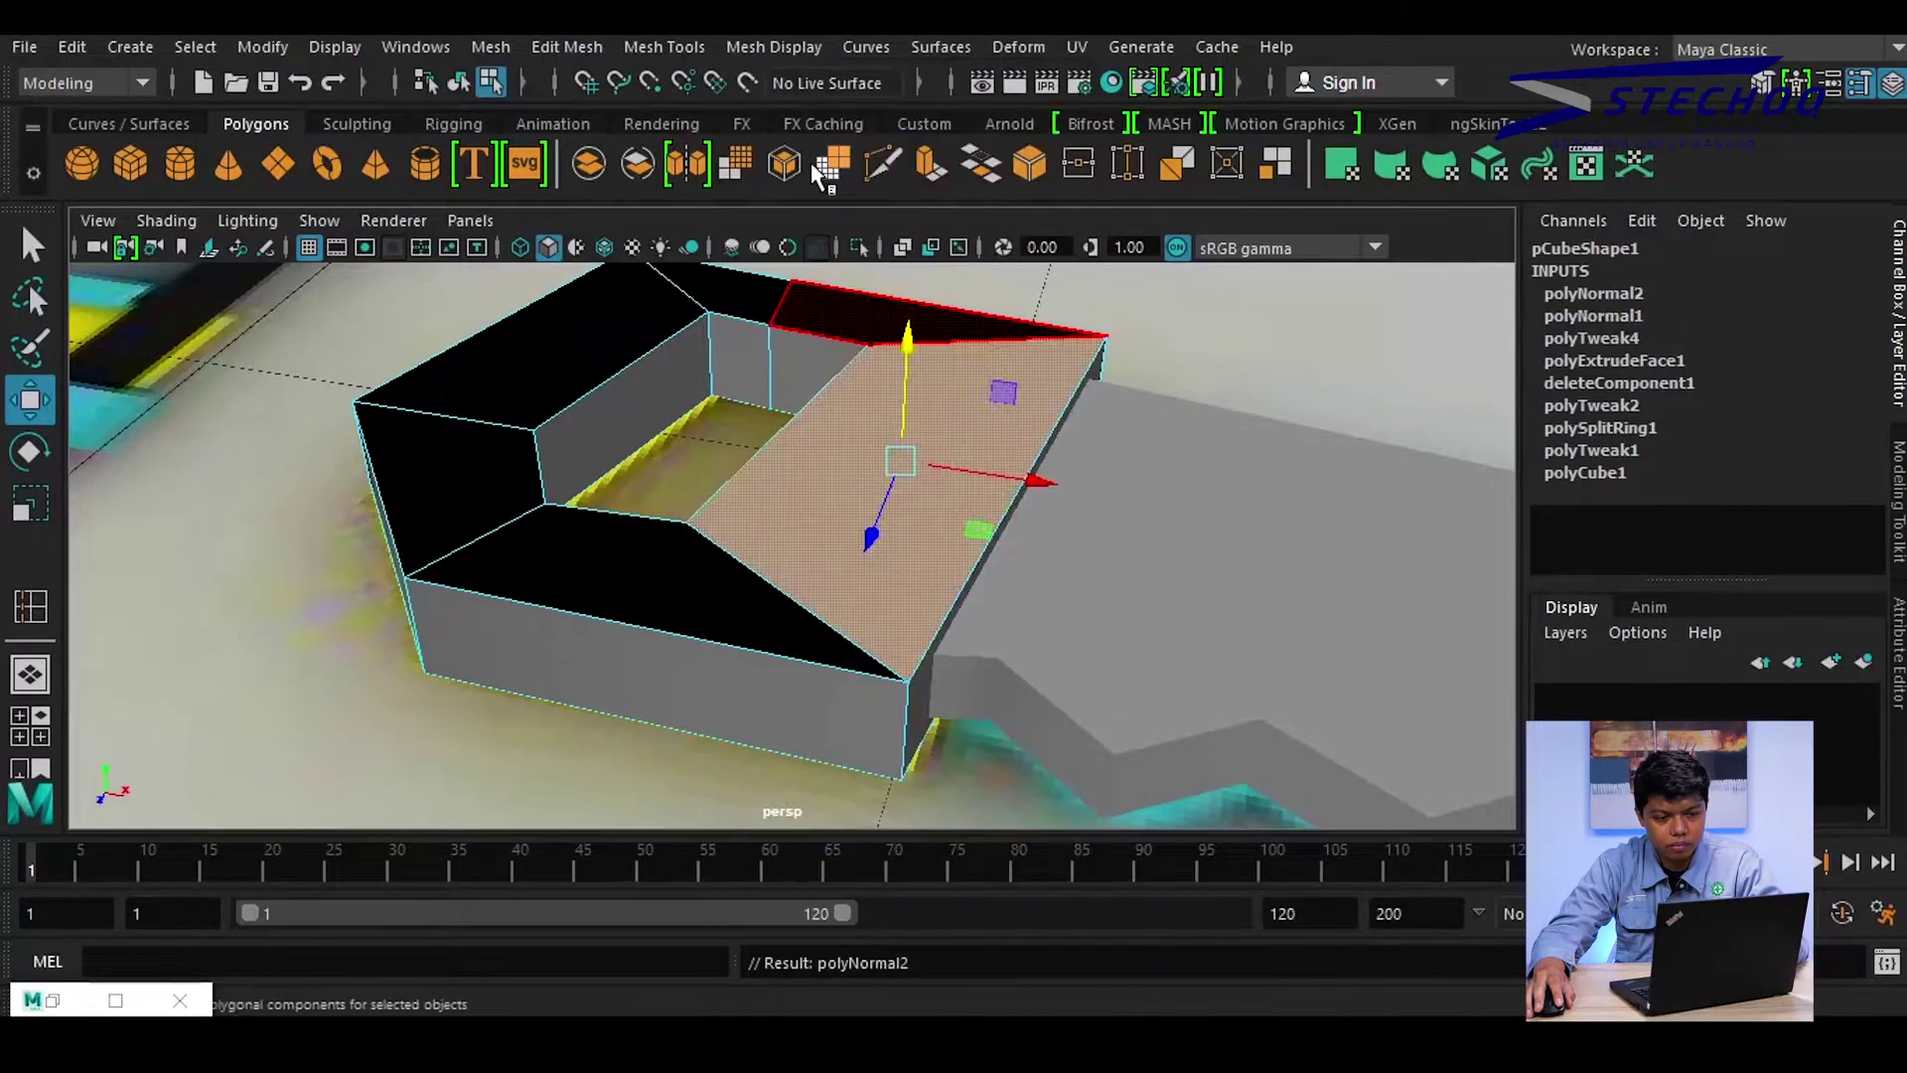
# Flip normals on the remaining black top, front, side, back and right sloped faces
pyautogui.click(812, 314)
pyautogui.keyDown('shift'); pyautogui.click(653, 587); pyautogui.keyUp('shift')
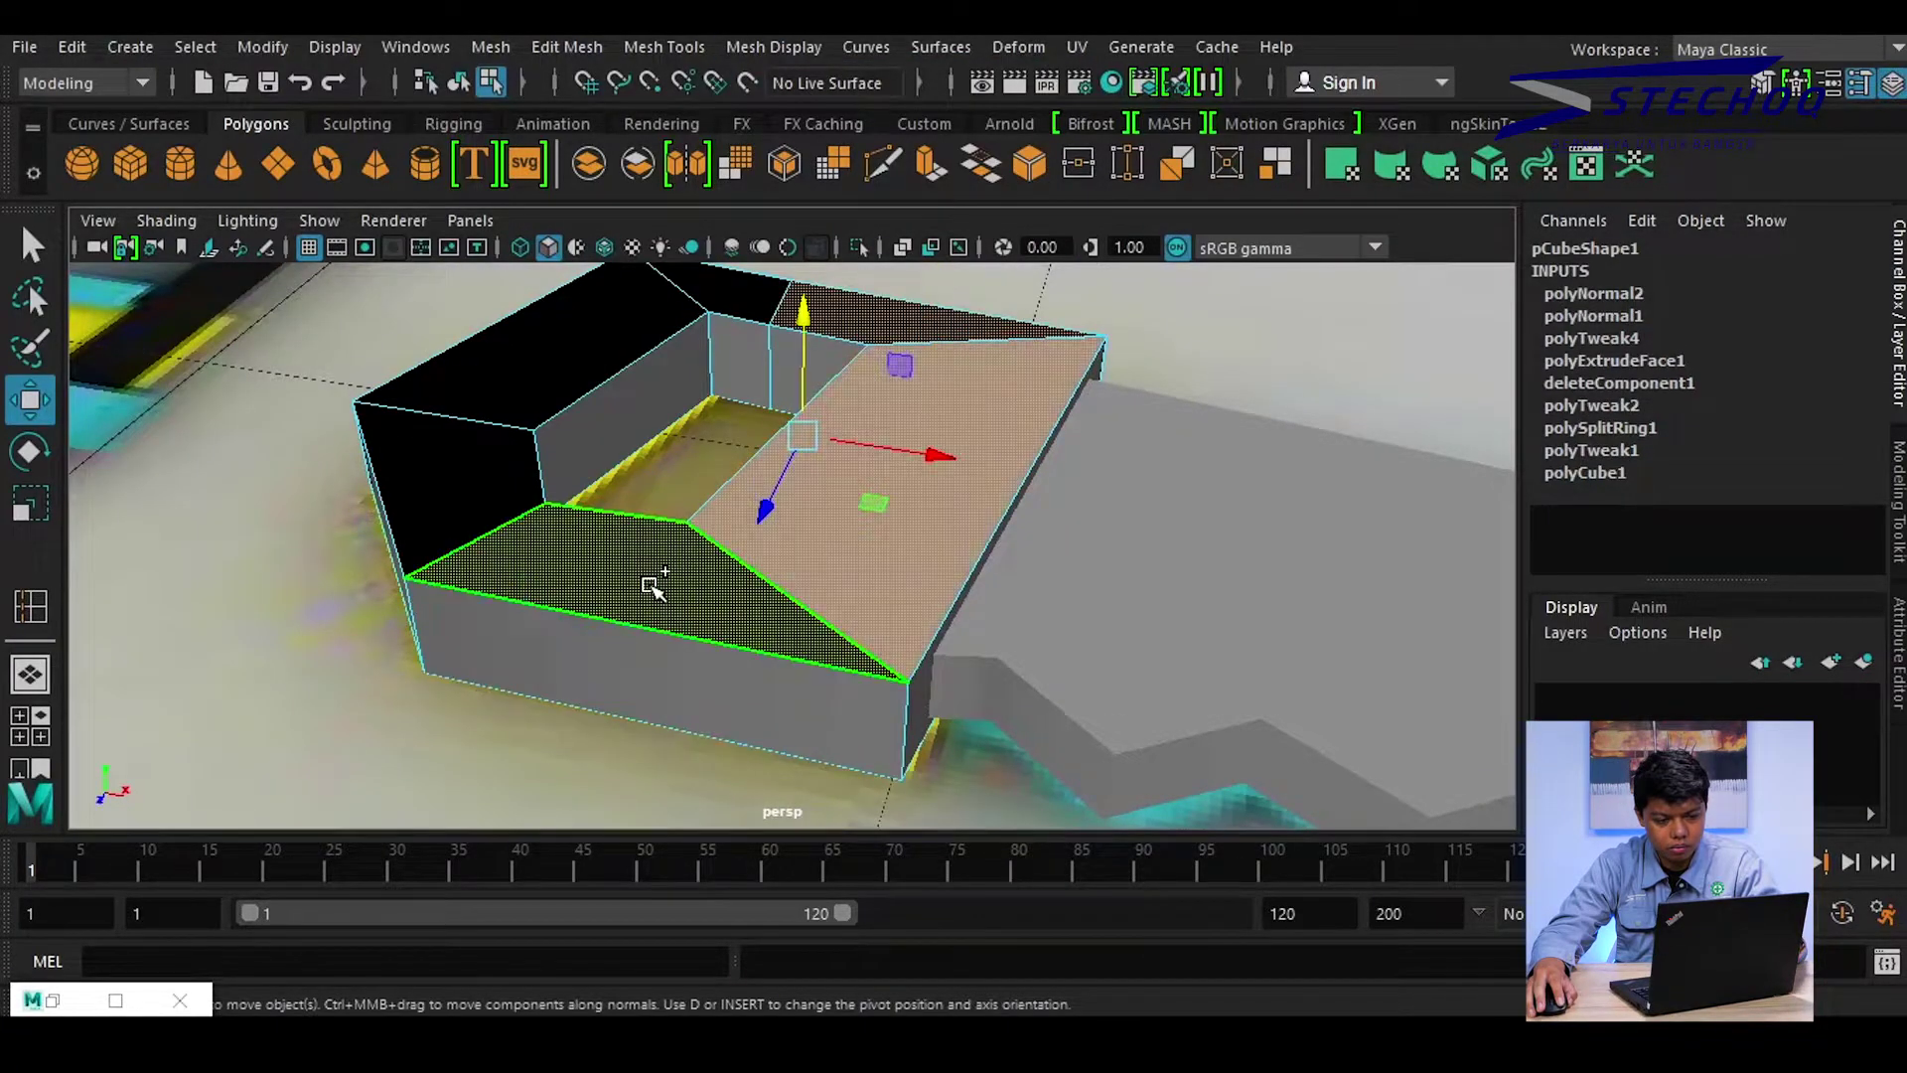
pyautogui.keyDown('shift'); pyautogui.click(452, 457); pyautogui.keyUp('shift')
pyautogui.keyDown('shift'); pyautogui.click(525, 388); pyautogui.keyUp('shift')
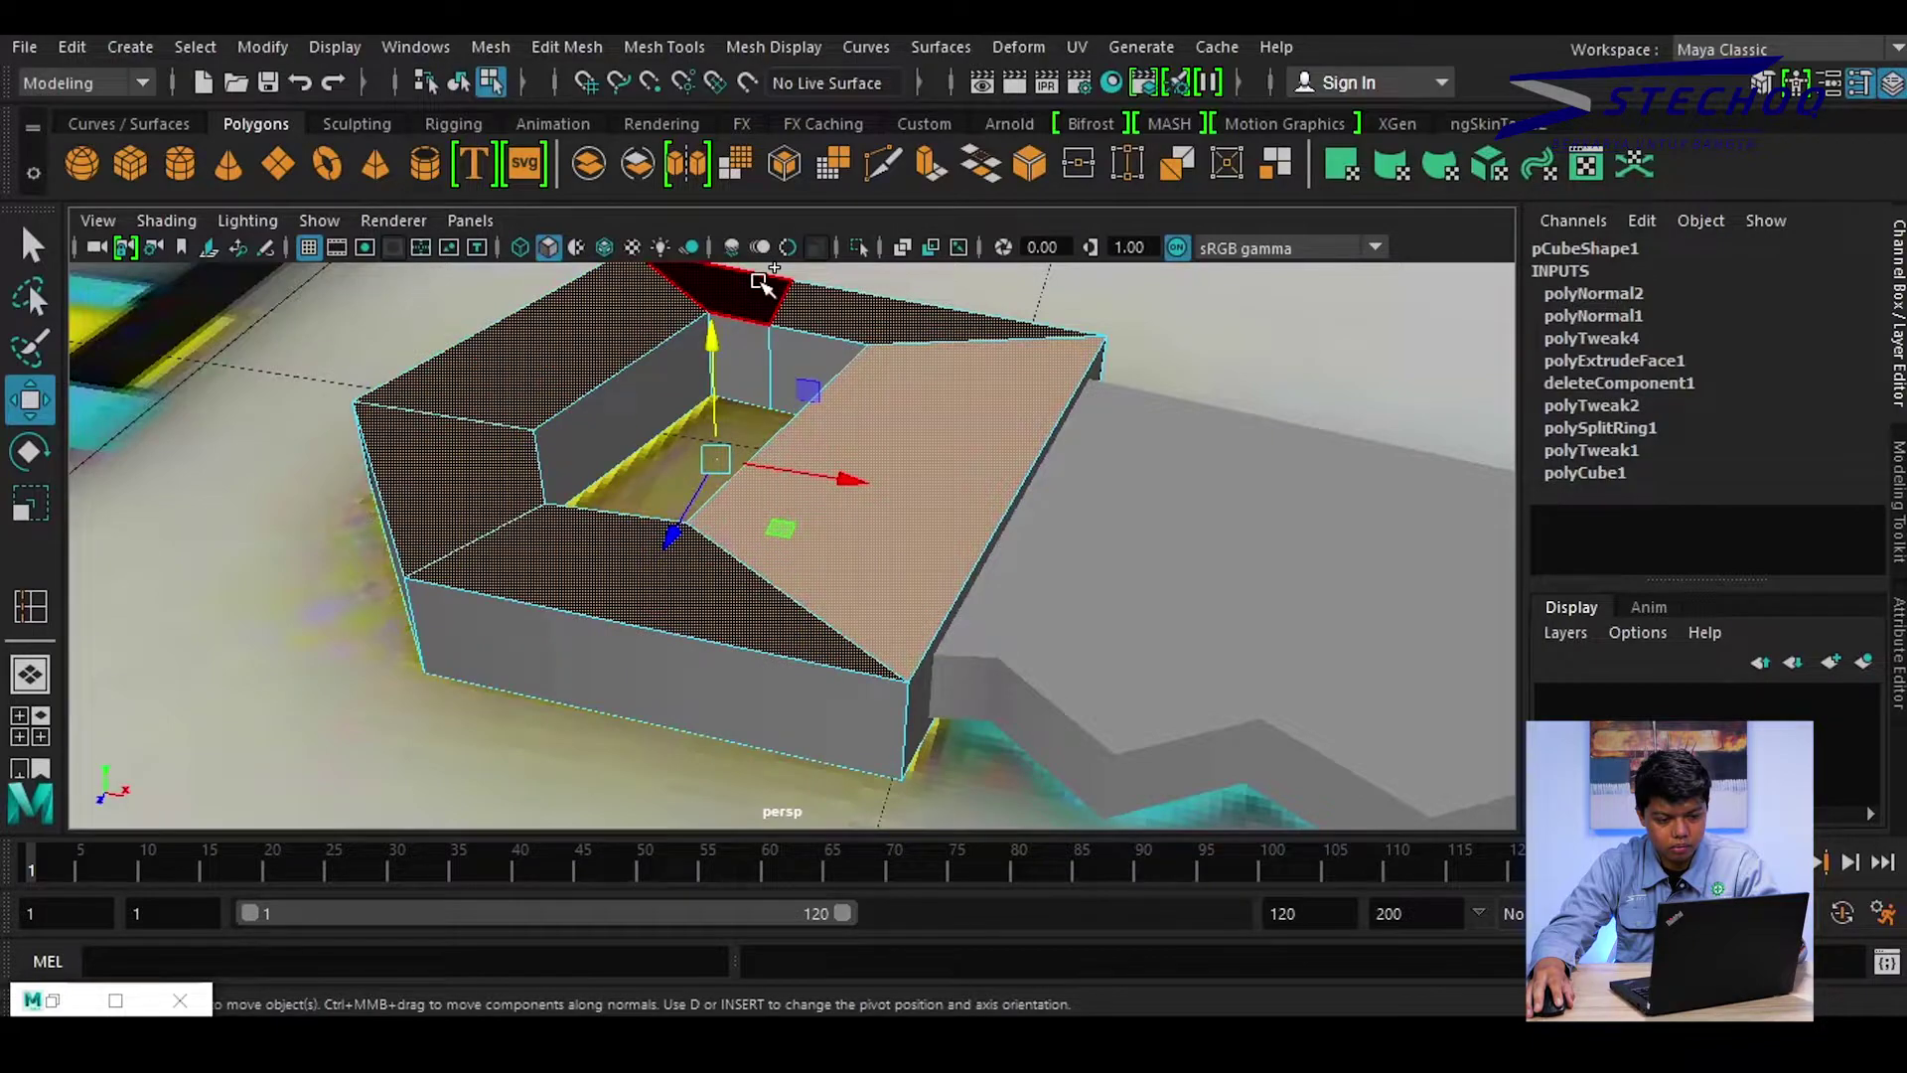
pyautogui.press('g')
pyautogui.click(958, 454)
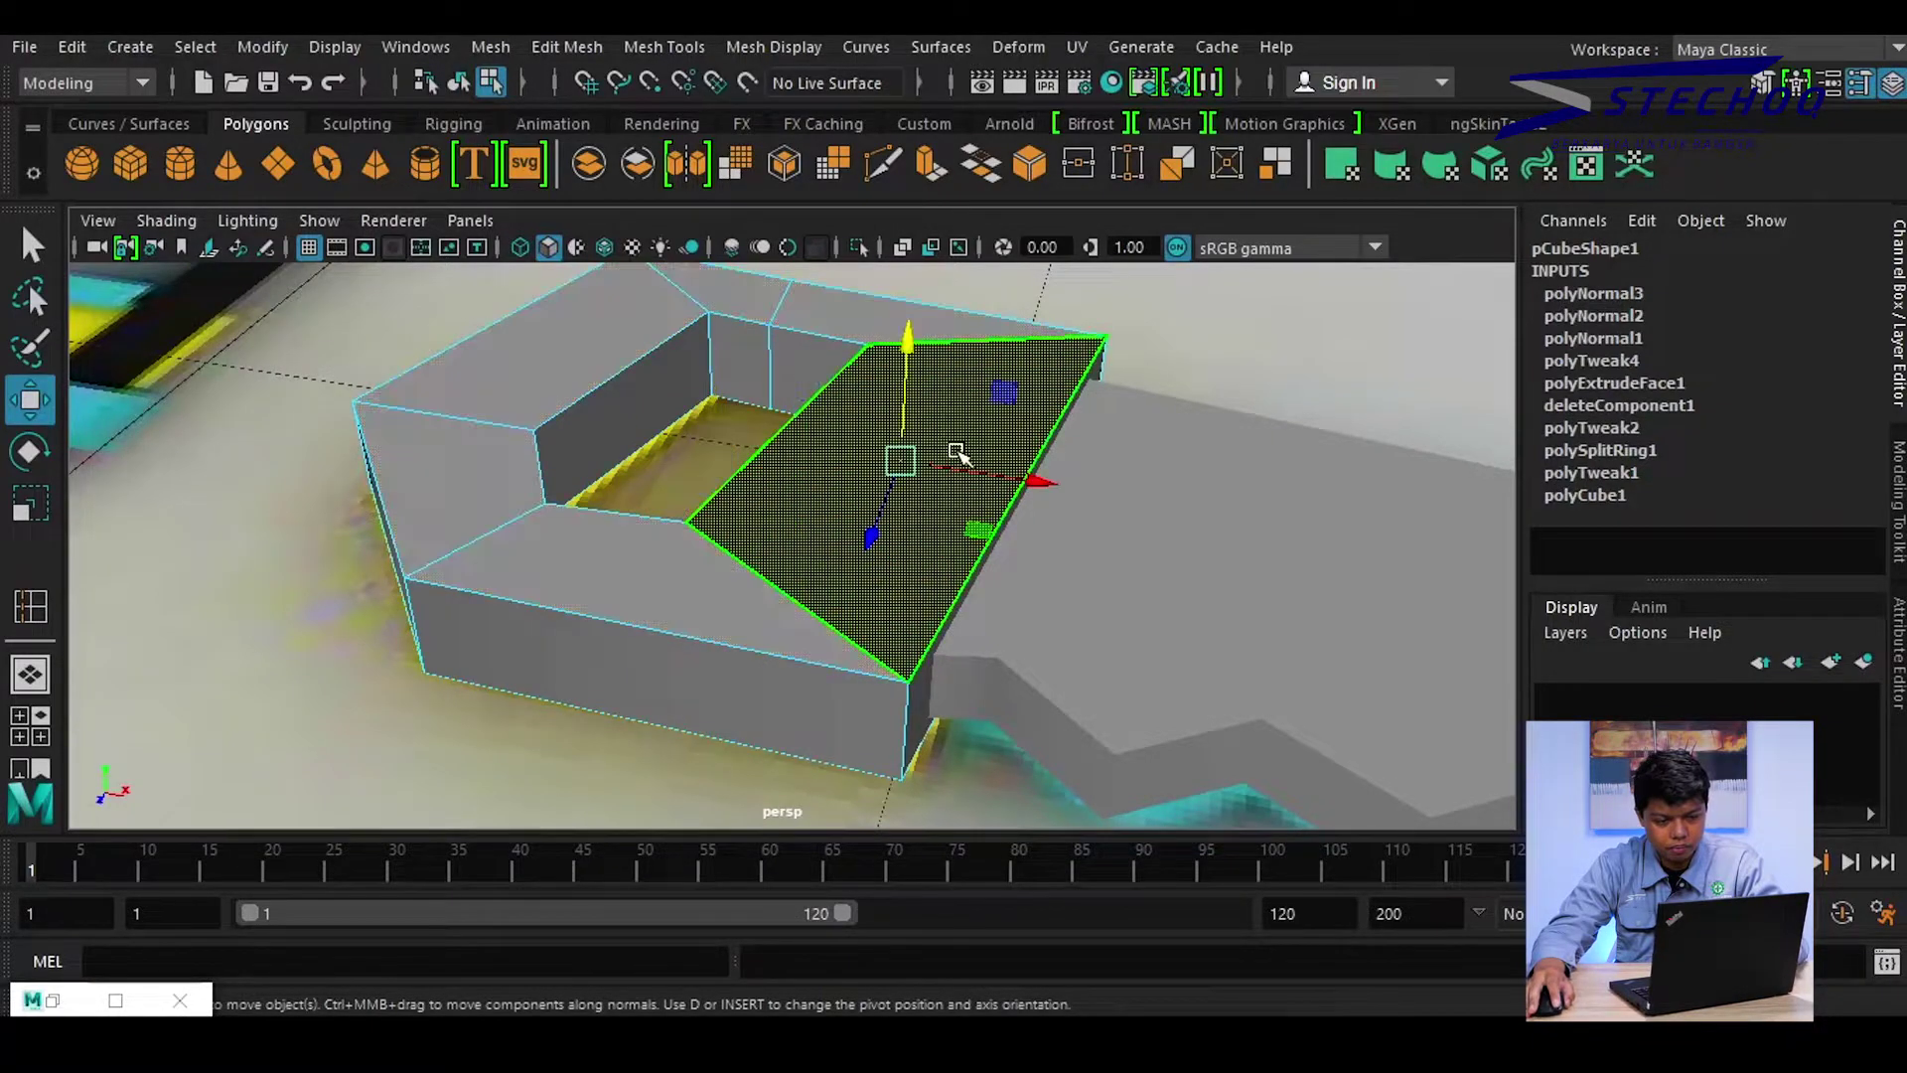
pyautogui.press('g')
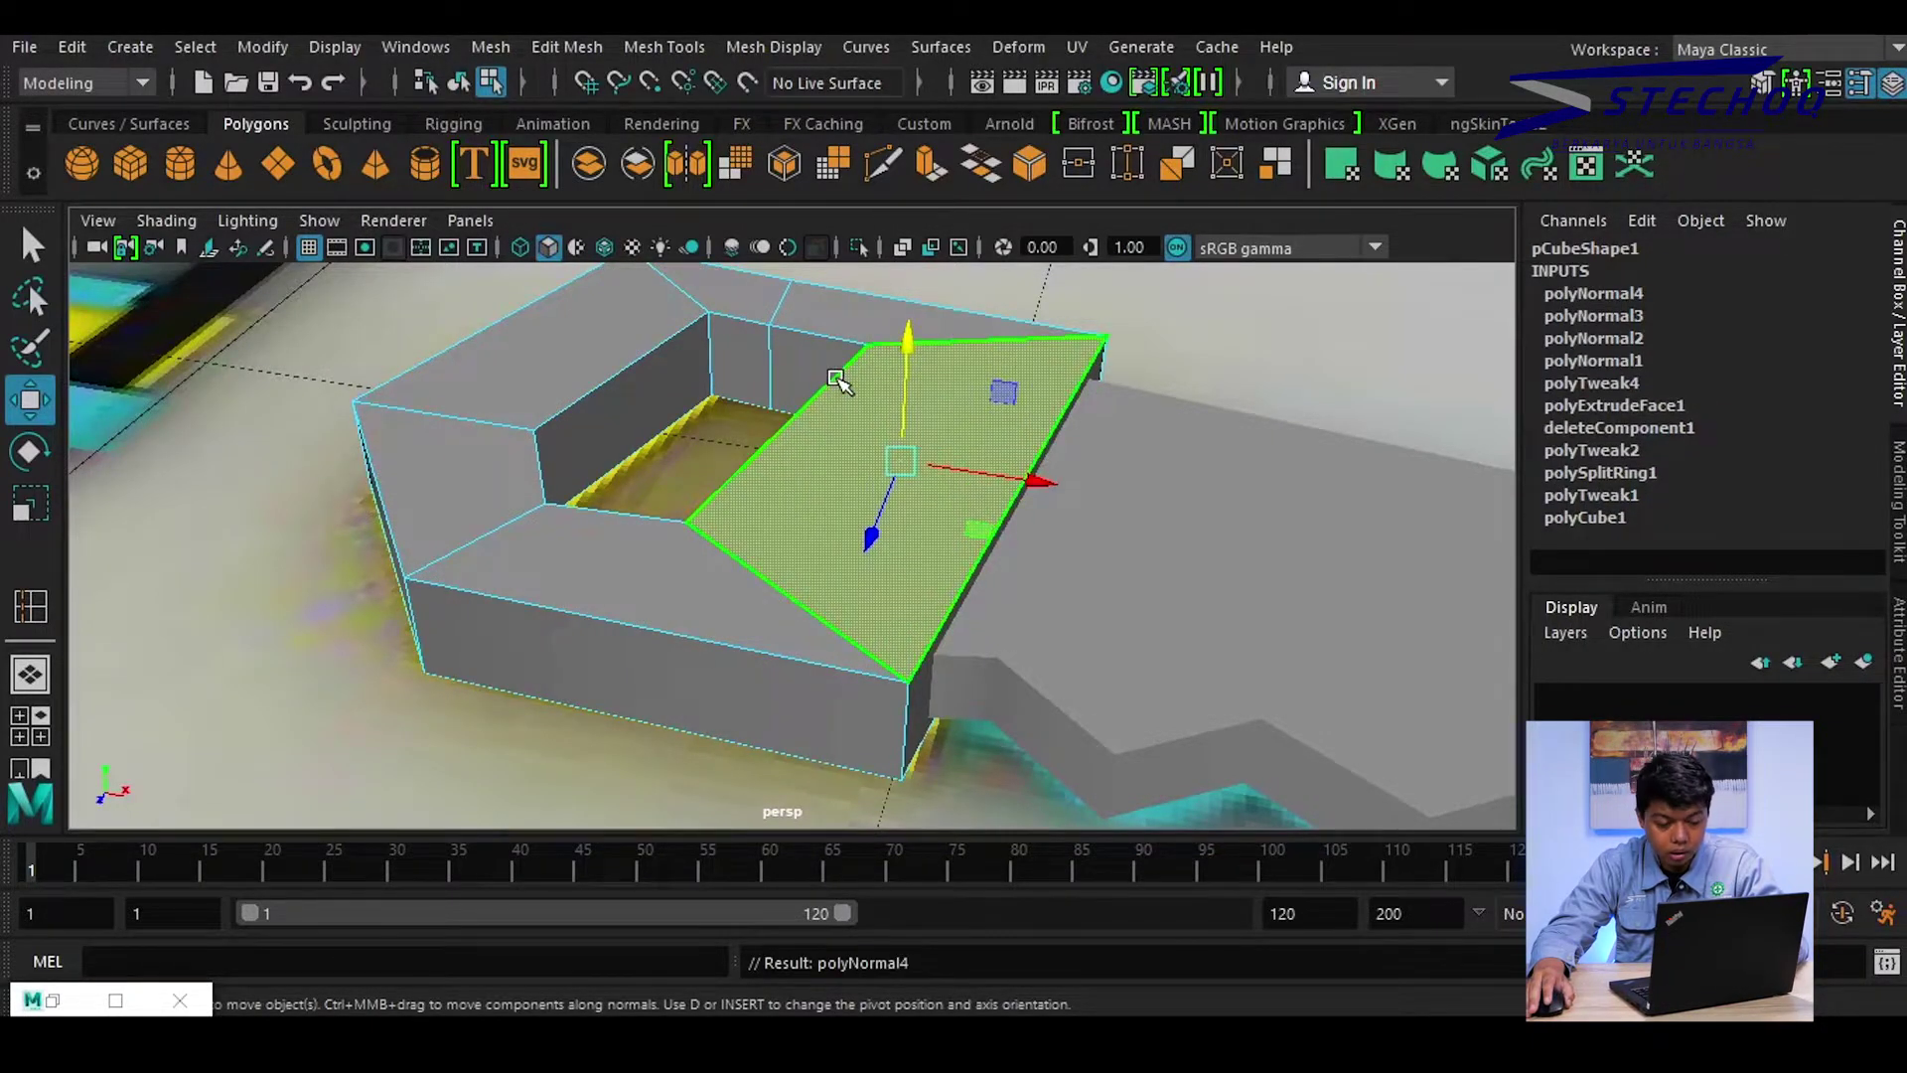
pyautogui.moveTo(838, 374)
pyautogui.keyDown('alt'); pyautogui.mouseDown()
pyautogui.moveTo(890, 413)
pyautogui.moveTo(920, 281)
pyautogui.moveTo(852, 267)
pyautogui.moveTo(860, 434)
pyautogui.moveTo(779, 515)
pyautogui.moveTo(702, 516)
pyautogui.moveTo(714, 487)
pyautogui.moveTo(766, 467)
pyautogui.moveTo(758, 494)
pyautogui.mouseUp(); pyautogui.keyUp('alt')
# Select the zigzag saw blade and orbit to a top-down view of the wrenches
pyautogui.moveTo(829, 382); pyautogui.dragTo(958, 203, button='right')
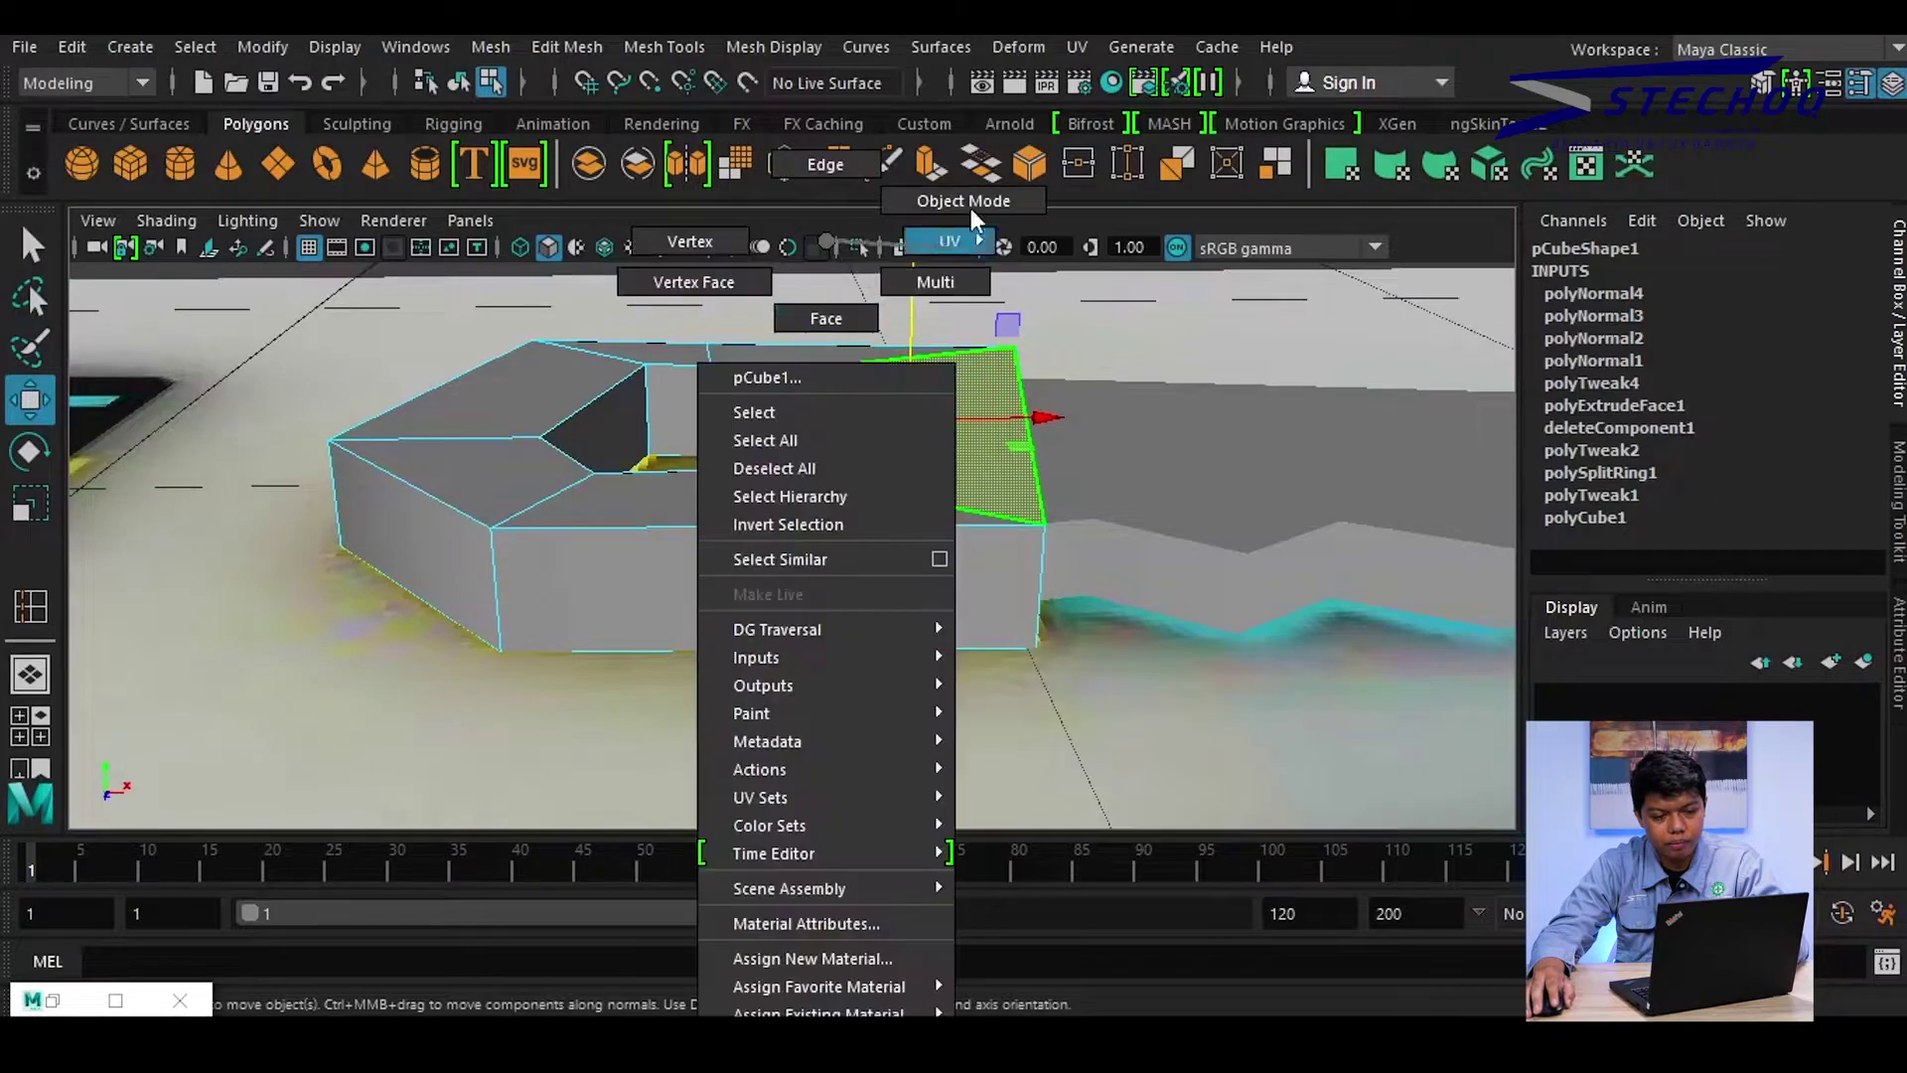
pyautogui.moveTo(958, 203)
pyautogui.keyDown('alt'); pyautogui.mouseDown()
pyautogui.moveTo(1159, 358)
pyautogui.moveTo(918, 395)
pyautogui.moveTo(583, 370)
pyautogui.moveTo(881, 430)
pyautogui.moveTo(915, 478)
pyautogui.moveTo(873, 609)
pyautogui.mouseUp(); pyautogui.keyUp('alt')
pyautogui.click(915, 478)
pyautogui.scroll(5, 873, 605)
pyautogui.moveTo(1355, 475)
pyautogui.keyDown('alt'); pyautogui.mouseDown()
pyautogui.moveTo(928, 520)
pyautogui.moveTo(915, 460)
pyautogui.moveTo(968, 556)
pyautogui.moveTo(998, 489)
pyautogui.moveTo(958, 566)
pyautogui.mouseUp(); pyautogui.keyUp('alt')
pyautogui.scroll(3, 810, 541)
pyautogui.scroll(3, 1034, 449)
pyautogui.scroll(-3, 712, 545)
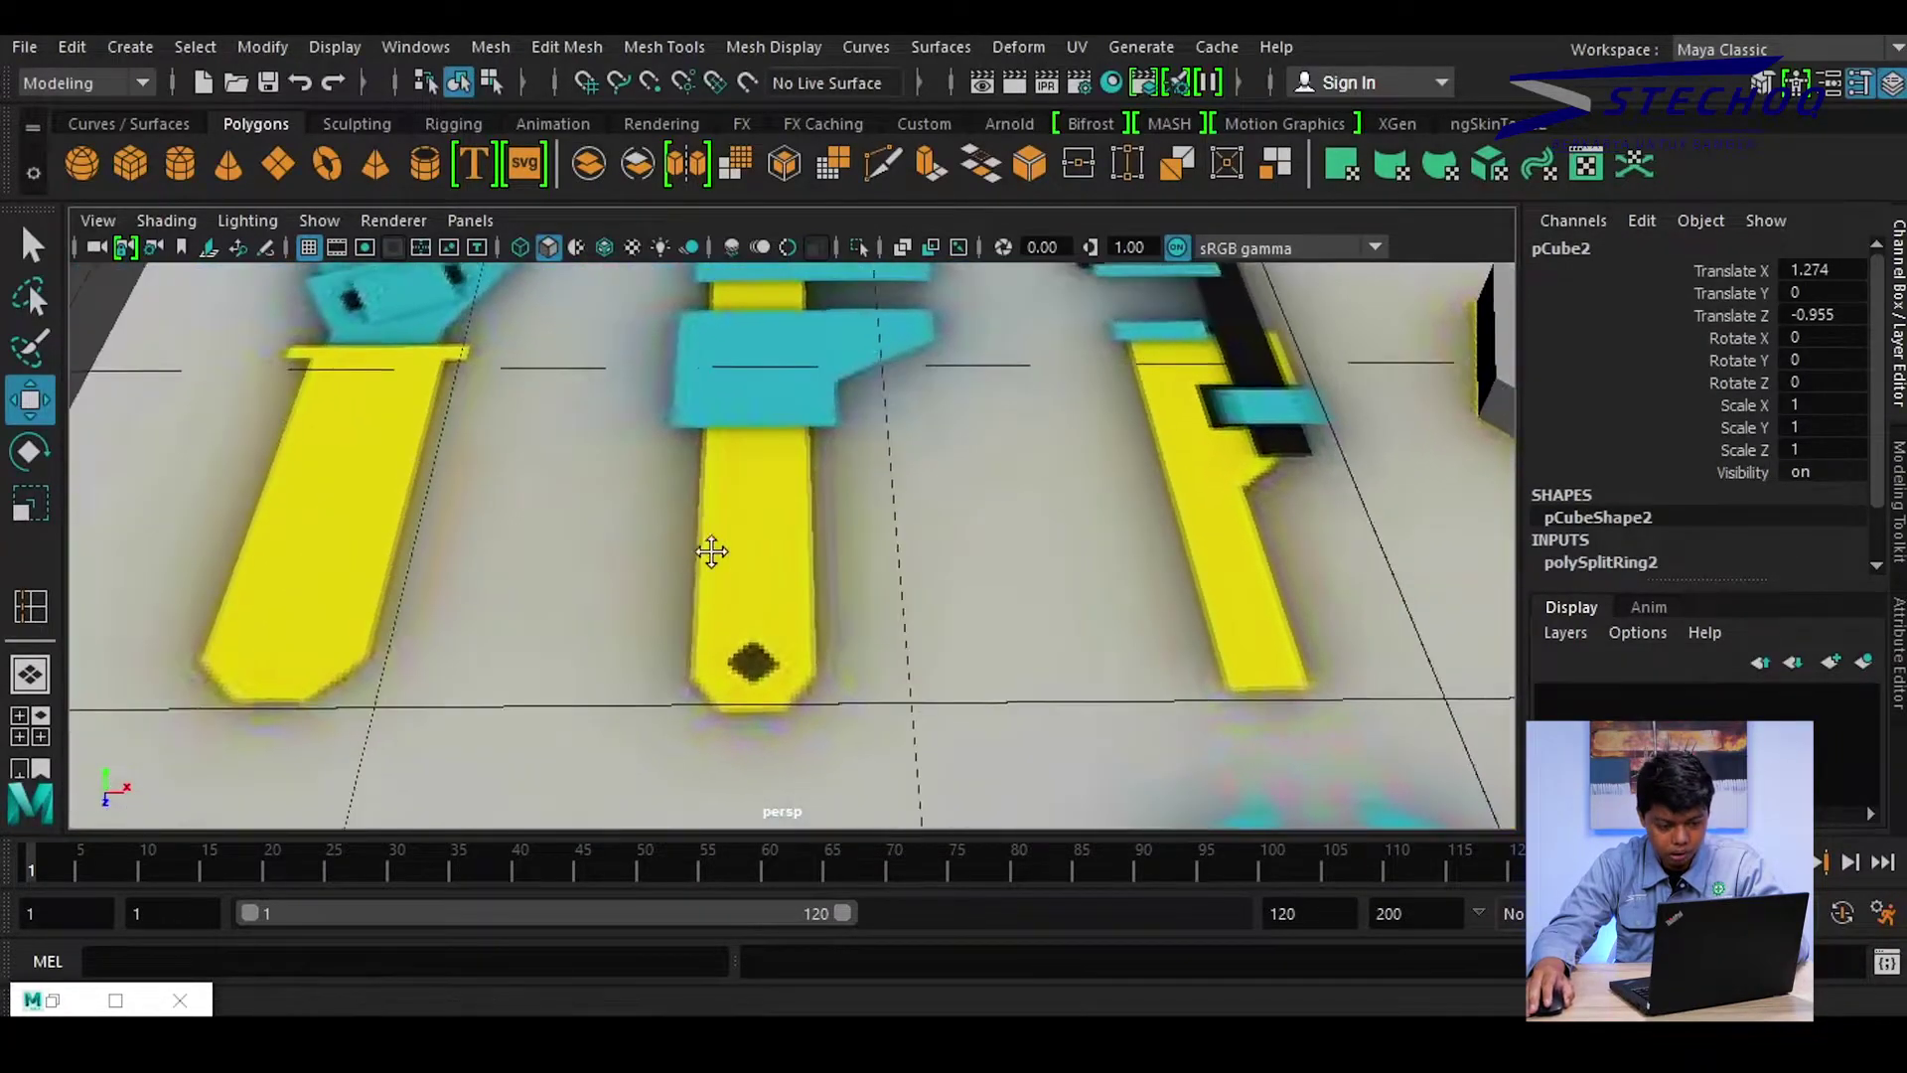
pyautogui.moveTo(712, 546)
pyautogui.keyDown('alt'); pyautogui.mouseDown()
pyautogui.moveTo(796, 515)
pyautogui.moveTo(808, 566)
pyautogui.moveTo(866, 386)
pyautogui.mouseUp(); pyautogui.keyUp('alt')
pyautogui.scroll(3, 847, 537)
pyautogui.scroll(-2, 847, 538)
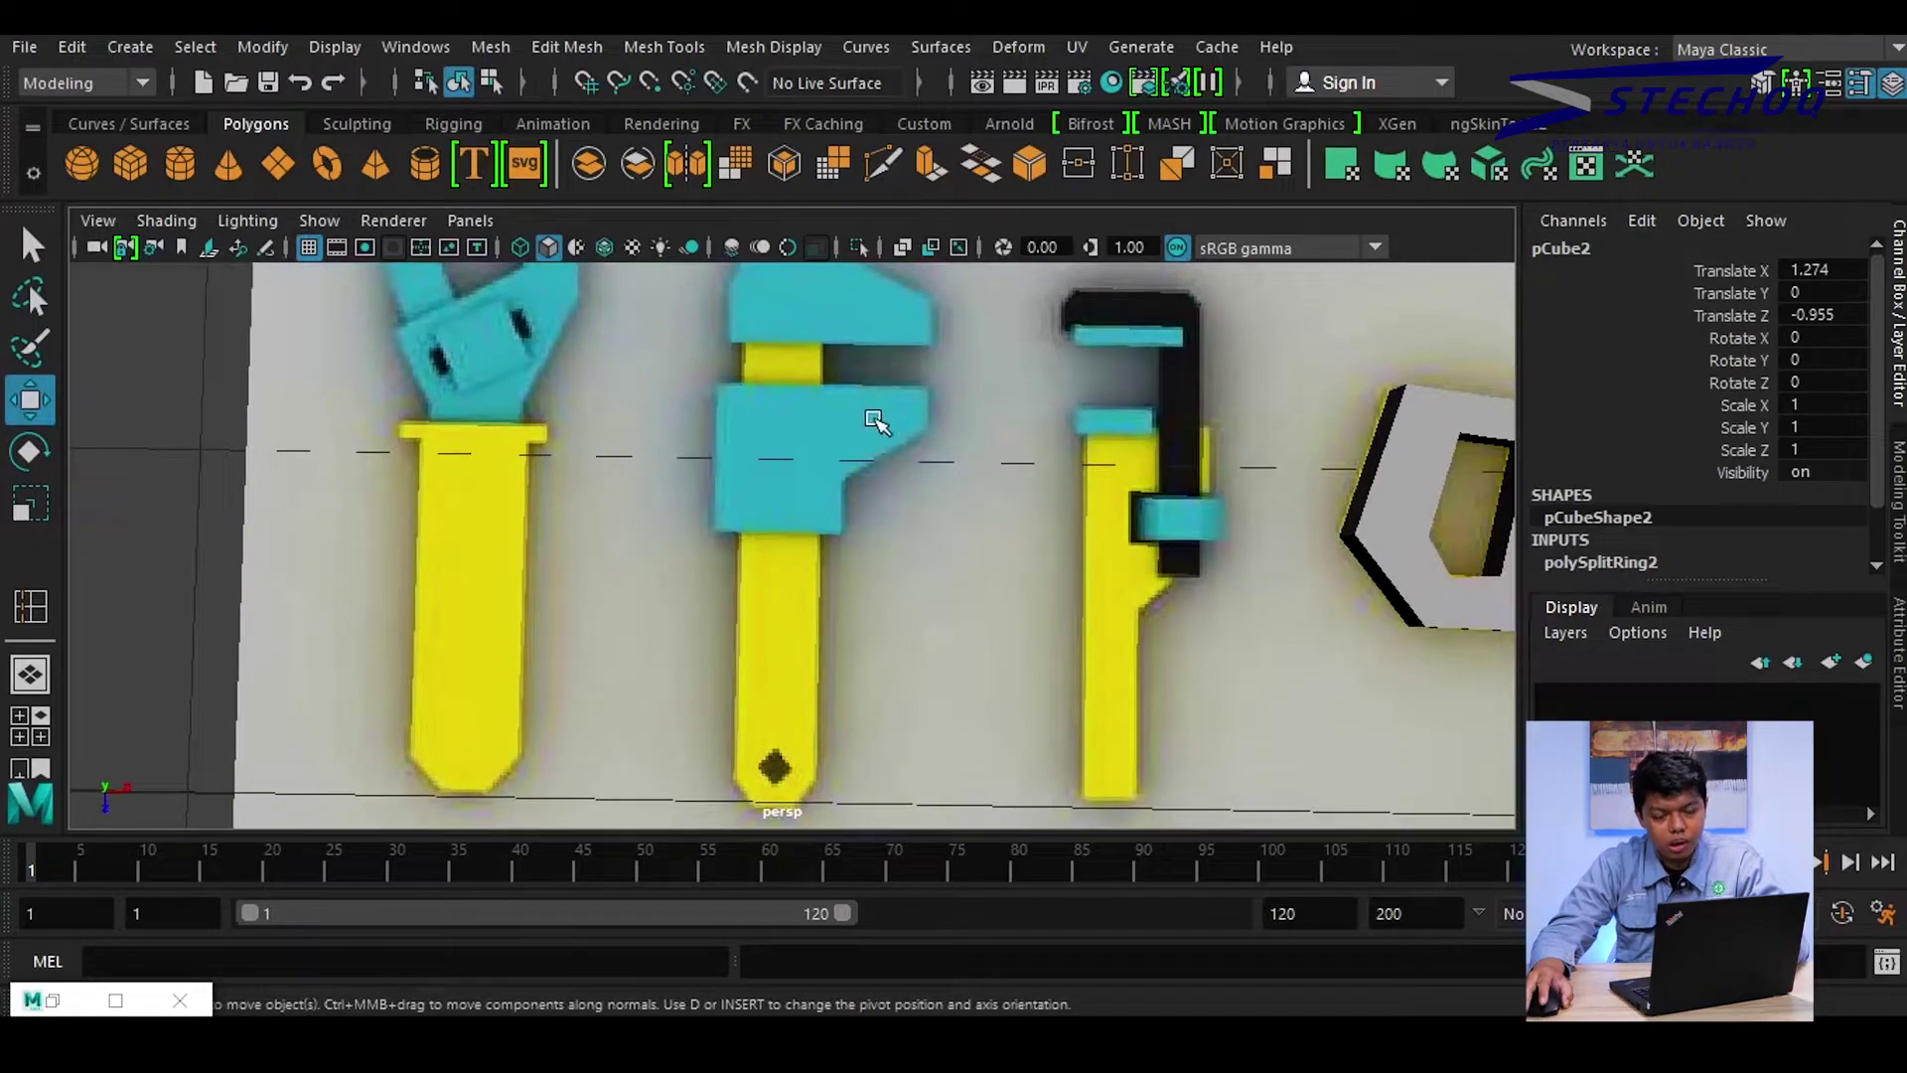
pyautogui.moveTo(753, 413)
pyautogui.keyDown('alt'); pyautogui.mouseDown()
pyautogui.moveTo(771, 481)
pyautogui.moveTo(821, 413)
pyautogui.mouseUp(); pyautogui.keyUp('alt')
pyautogui.scroll(2, 831, 440)
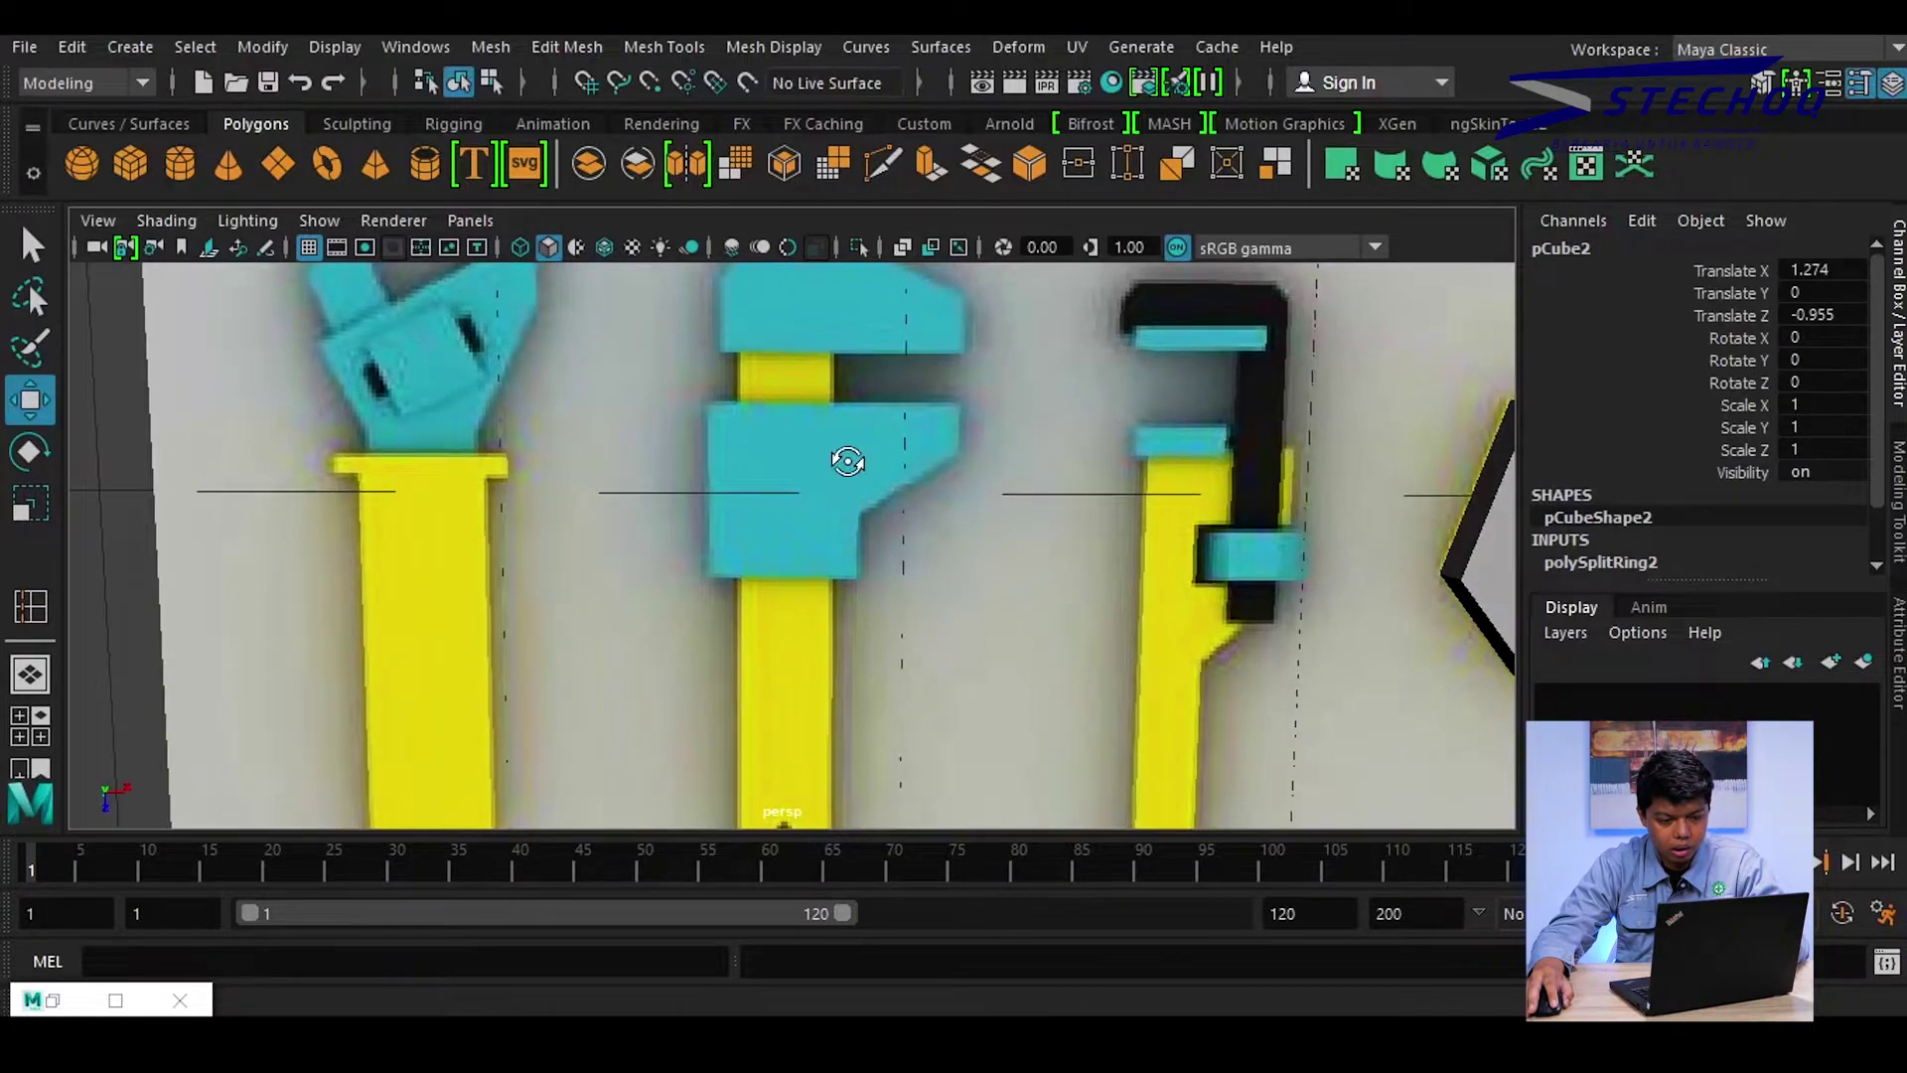
# Pan and orbit around the saw, then select the reference image plane
pyautogui.moveTo(843, 455)
pyautogui.keyDown('alt'); pyautogui.mouseDown()
pyautogui.moveTo(732, 421)
pyautogui.moveTo(1144, 487)
pyautogui.mouseUp(); pyautogui.keyUp('alt')
pyautogui.scroll(-2, 961, 413)
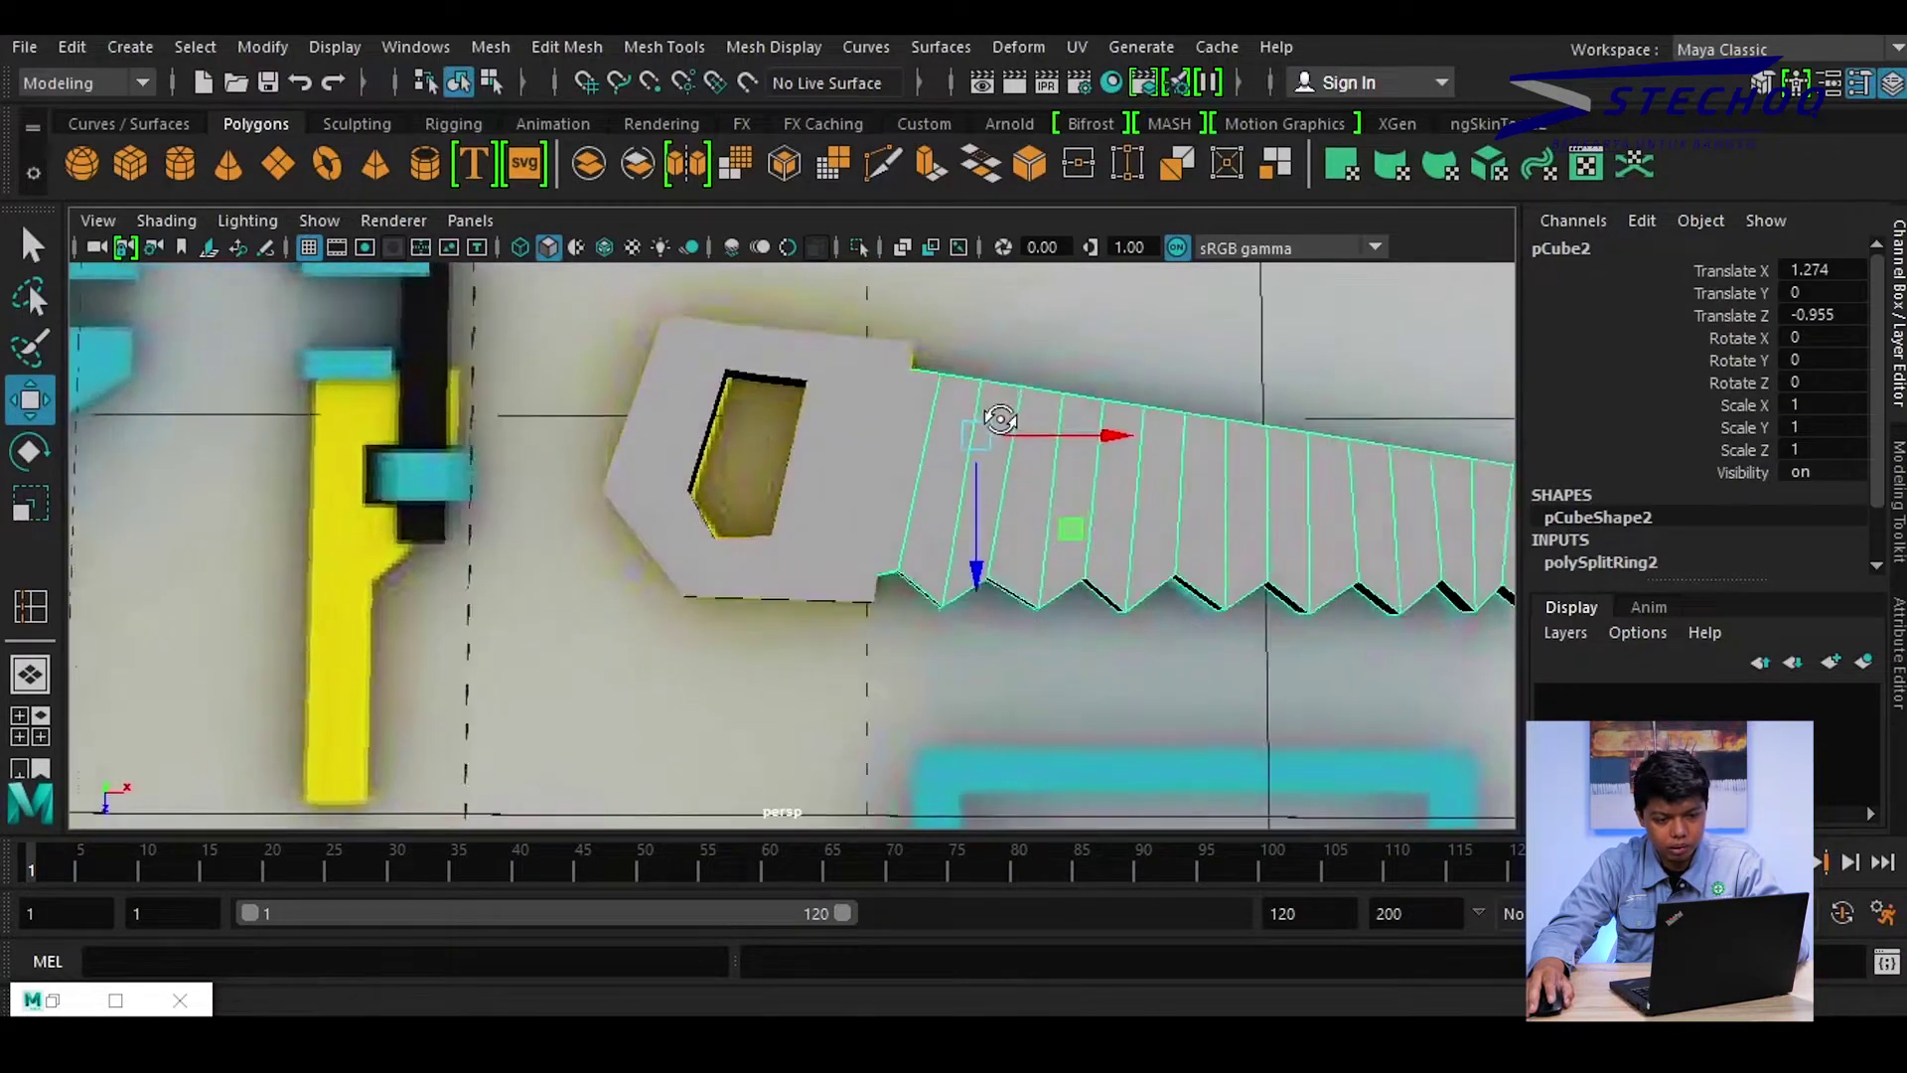
pyautogui.keyDown('alt'); pyautogui.moveTo(996, 412); pyautogui.dragTo(1006, 287); pyautogui.keyUp('alt')
pyautogui.moveTo(843, 383)
pyautogui.keyDown('alt'); pyautogui.mouseDown()
pyautogui.moveTo(839, 524)
pyautogui.moveTo(677, 515)
pyautogui.moveTo(337, 596)
pyautogui.moveTo(591, 519)
pyautogui.moveTo(587, 494)
pyautogui.moveTo(570, 523)
pyautogui.moveTo(589, 474)
pyautogui.moveTo(608, 630)
pyautogui.mouseUp(); pyautogui.keyUp('alt')
pyautogui.scroll(-3, 589, 475)
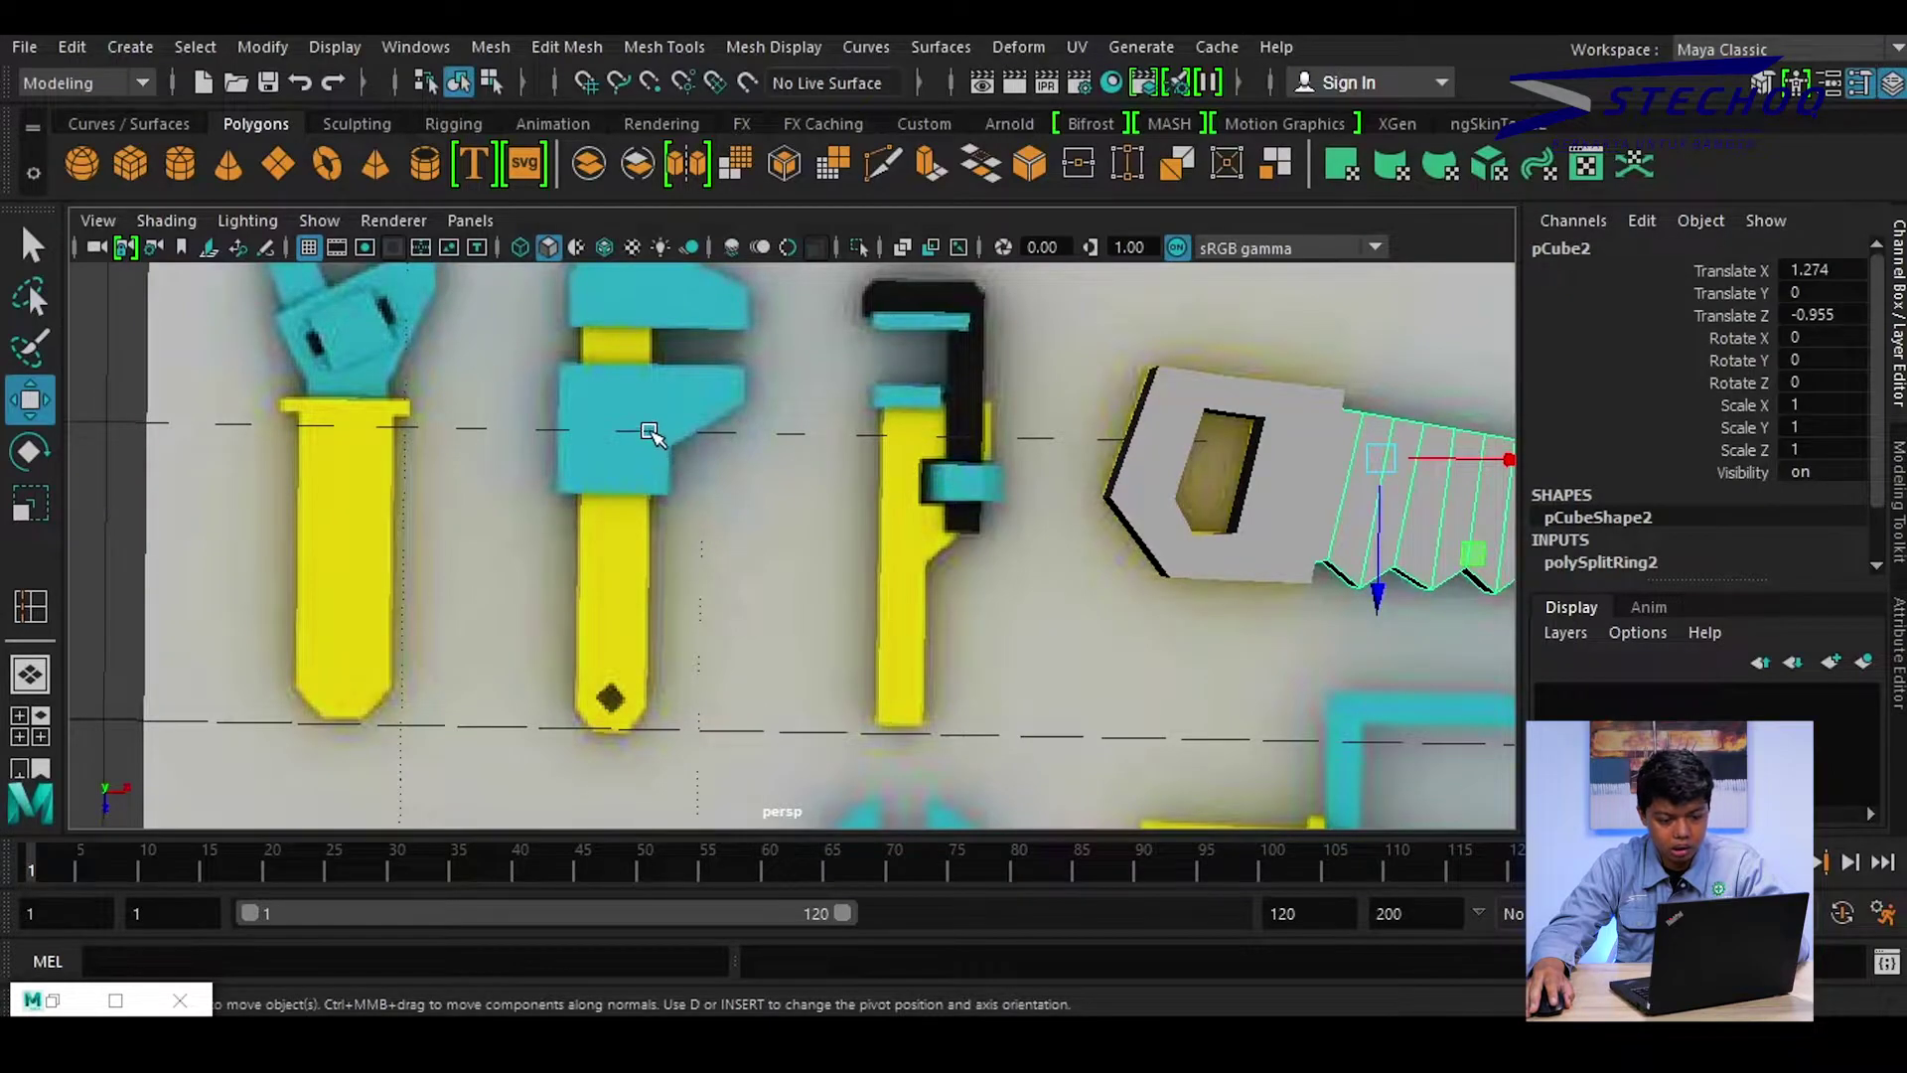
pyautogui.moveTo(651, 434)
pyautogui.keyDown('alt'); pyautogui.mouseDown()
pyautogui.moveTo(669, 438)
pyautogui.moveTo(694, 349)
pyautogui.moveTo(660, 383)
pyautogui.moveTo(649, 449)
pyautogui.mouseUp(); pyautogui.keyUp('alt')
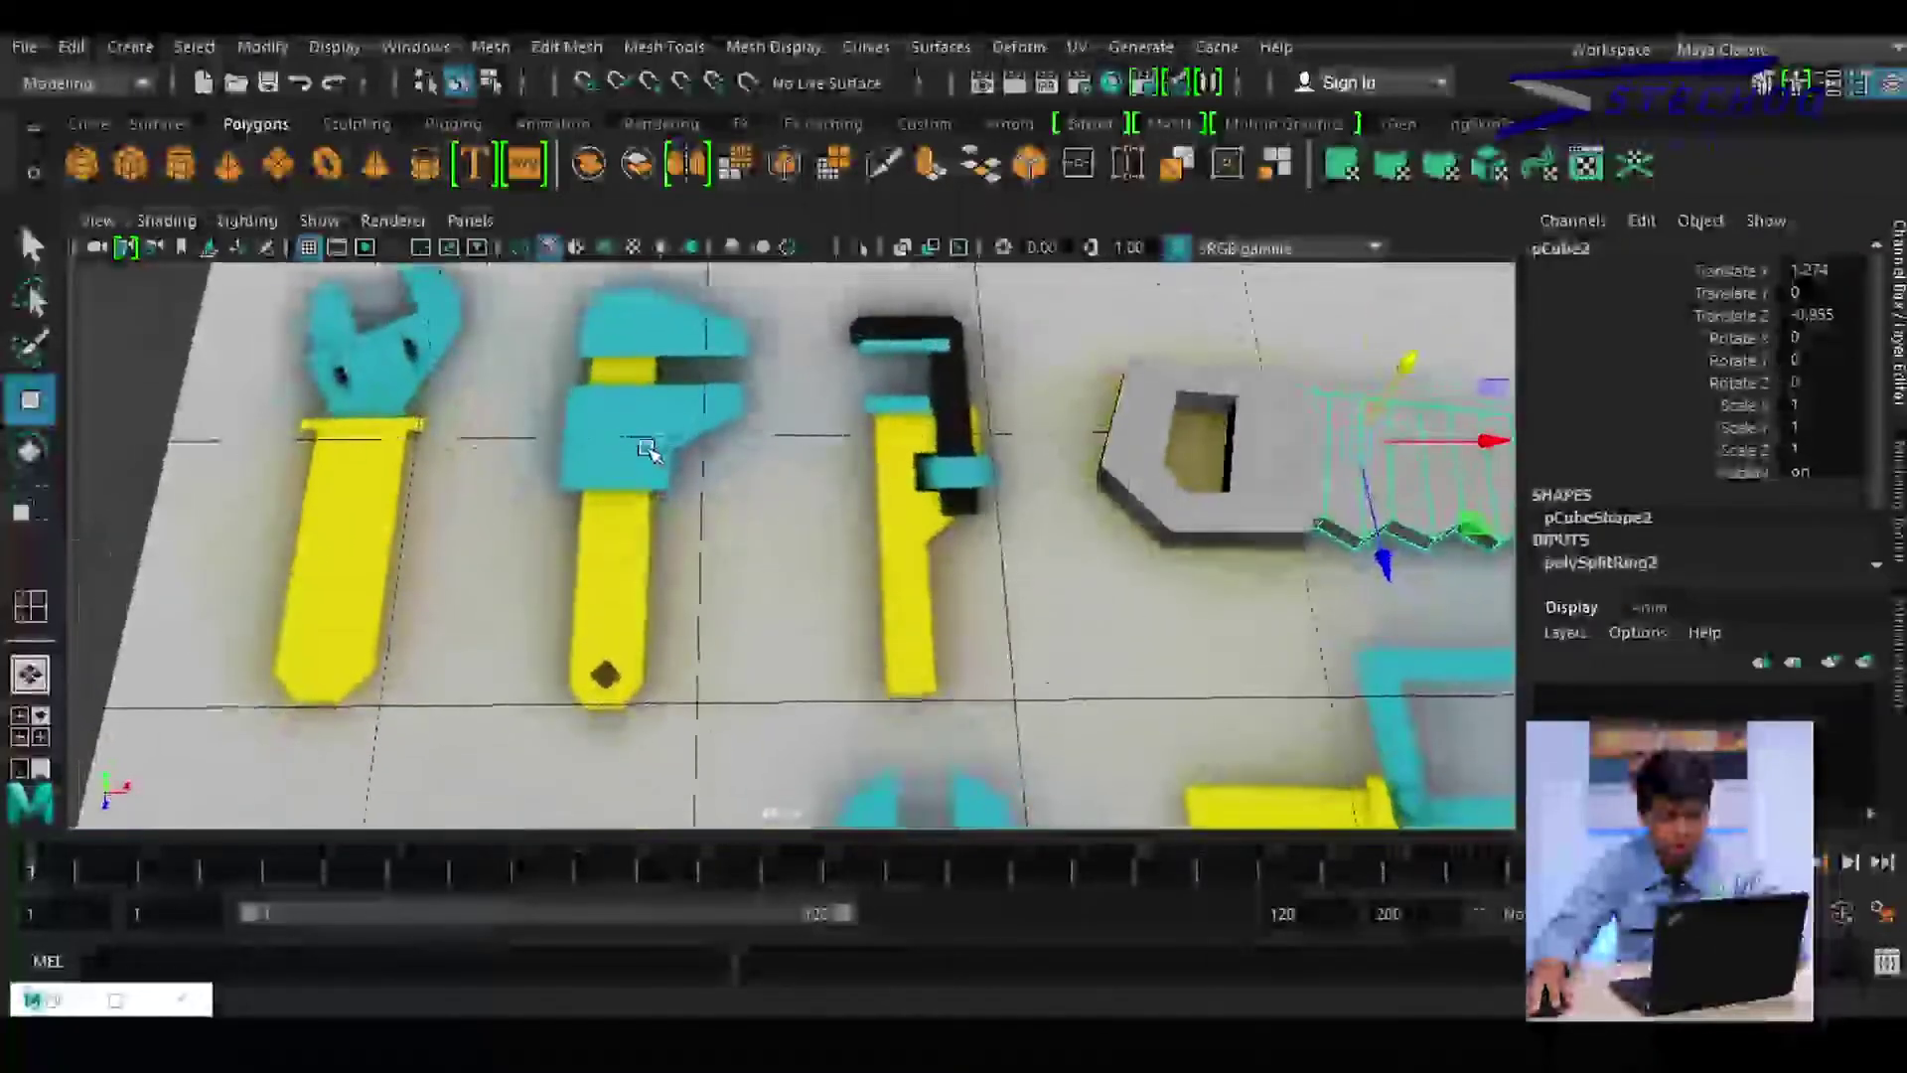
pyautogui.click(645, 462)
pyautogui.moveTo(669, 553)
pyautogui.keyDown('alt'); pyautogui.mouseDown()
pyautogui.moveTo(639, 562)
pyautogui.moveTo(662, 570)
pyautogui.mouseUp(); pyautogui.keyUp('alt')
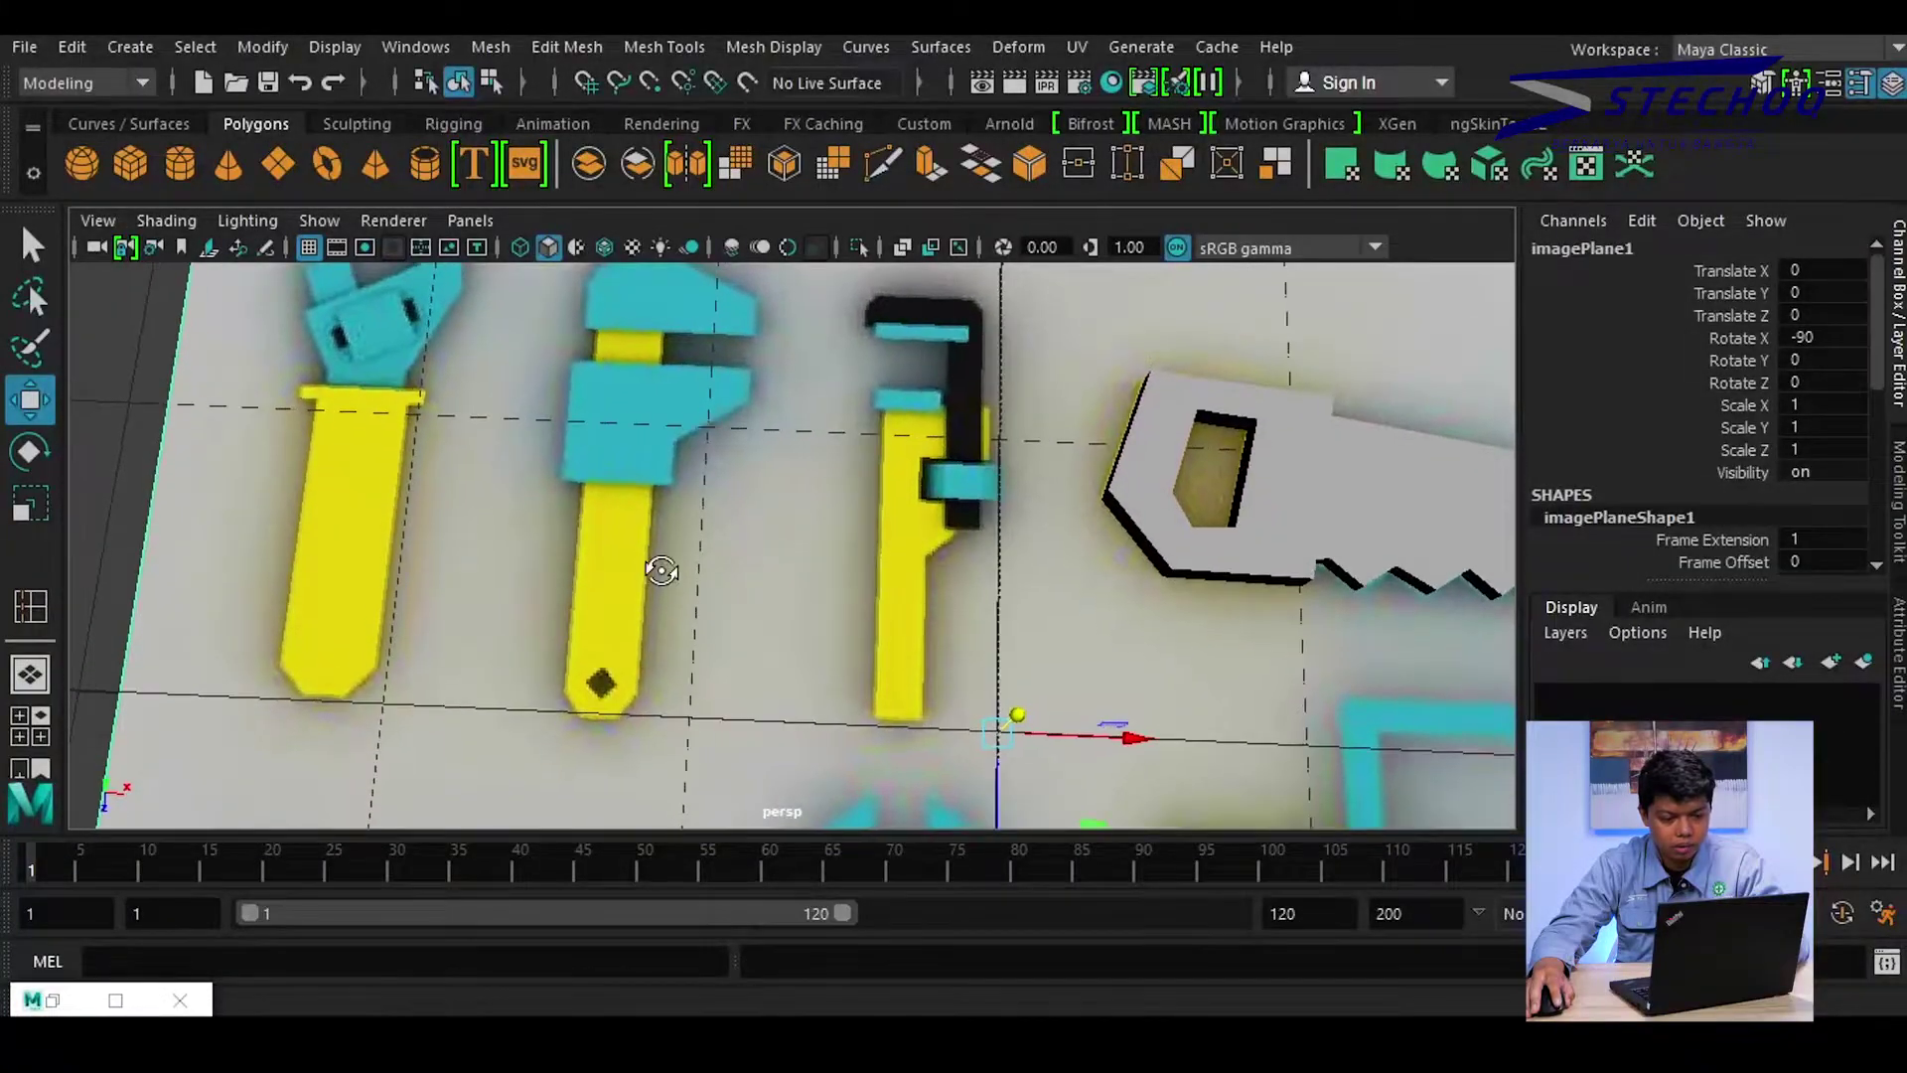
# Switch to Top View centred on the wrenches and create polygon cube pCube3
pyautogui.press('space')
pyautogui.moveTo(697, 499)
pyautogui.mouseDown()
pyautogui.moveTo(564, 474)
pyautogui.moveTo(570, 510)
pyautogui.mouseUp()
pyautogui.scroll(-3, 626, 533)
pyautogui.scroll(3, 534, 533)
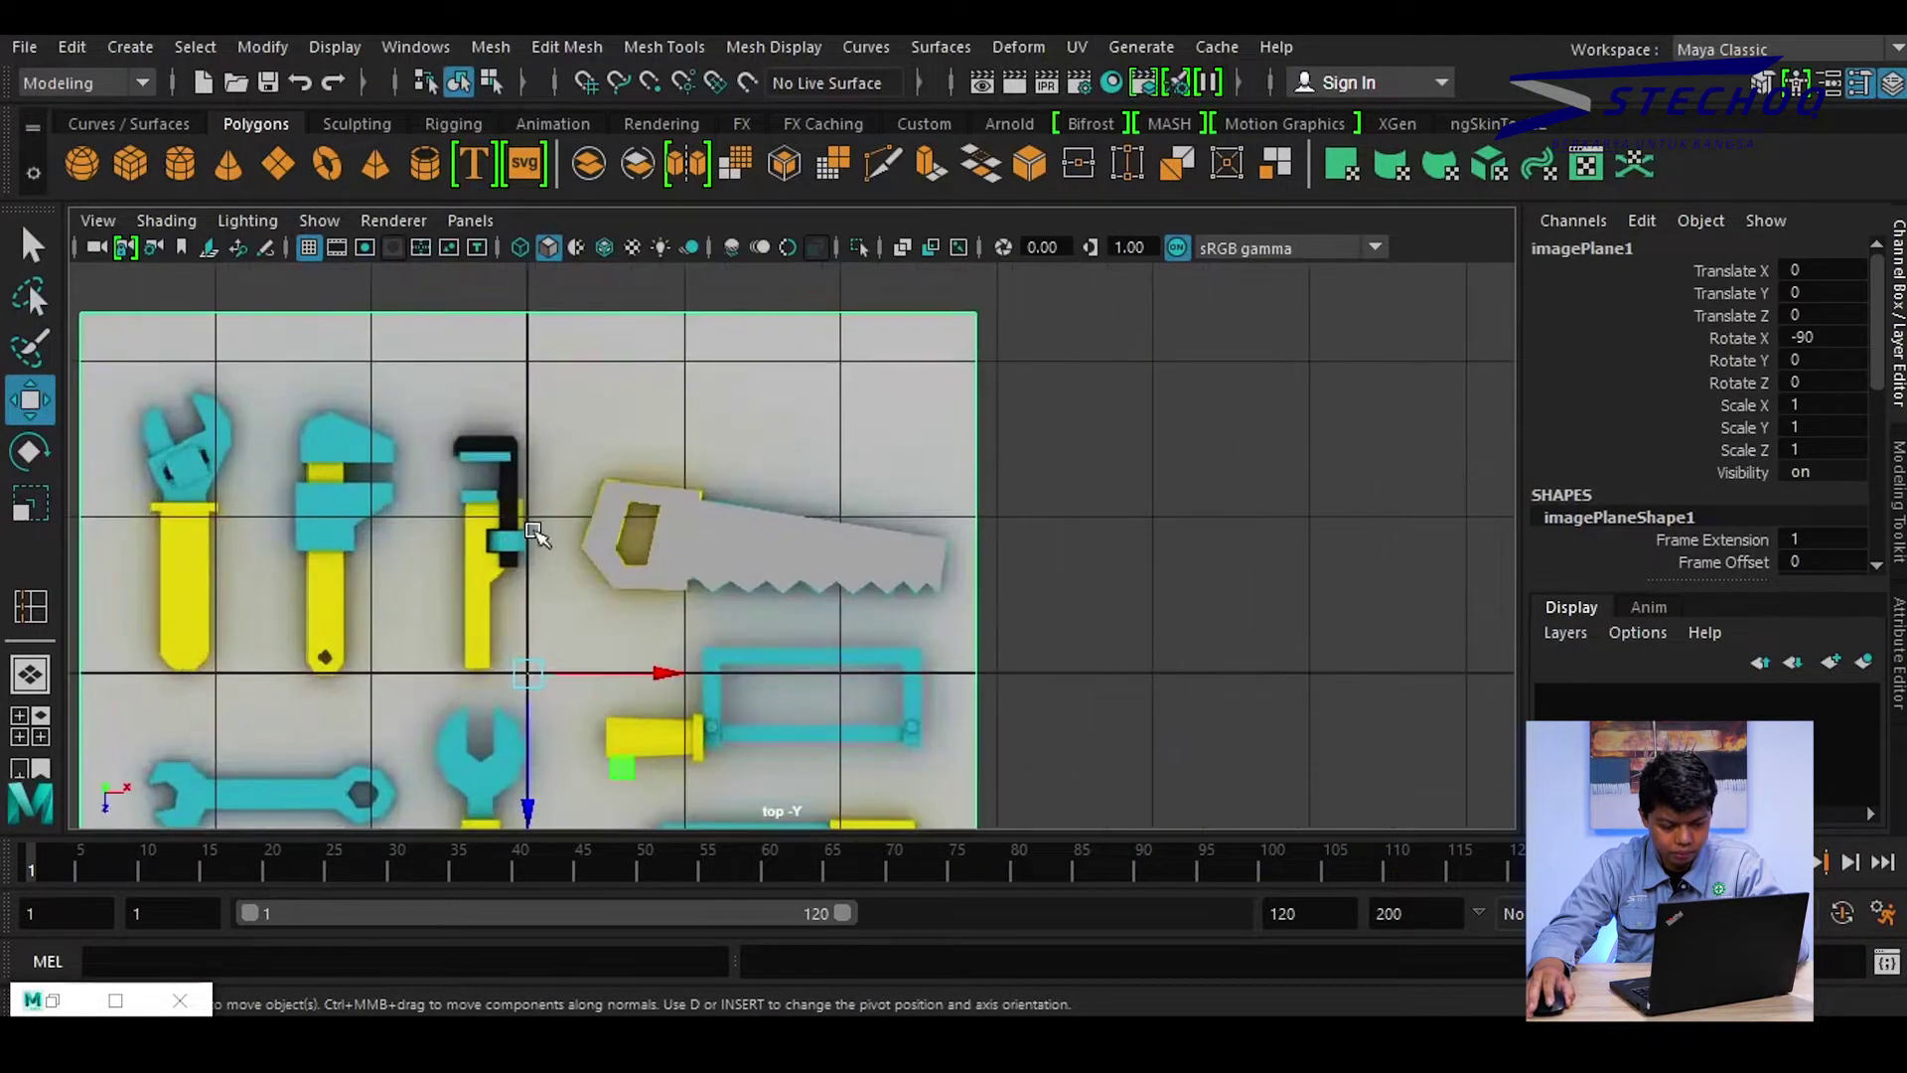
pyautogui.keyDown('alt'); pyautogui.moveTo(534, 534); pyautogui.dragTo(1022, 414, button='middle'); pyautogui.keyUp('alt')
pyautogui.scroll(3, 1068, 477)
pyautogui.keyDown('alt'); pyautogui.moveTo(1068, 477); pyautogui.dragTo(953, 689, button='middle'); pyautogui.keyUp('alt')
pyautogui.scroll(2, 953, 690)
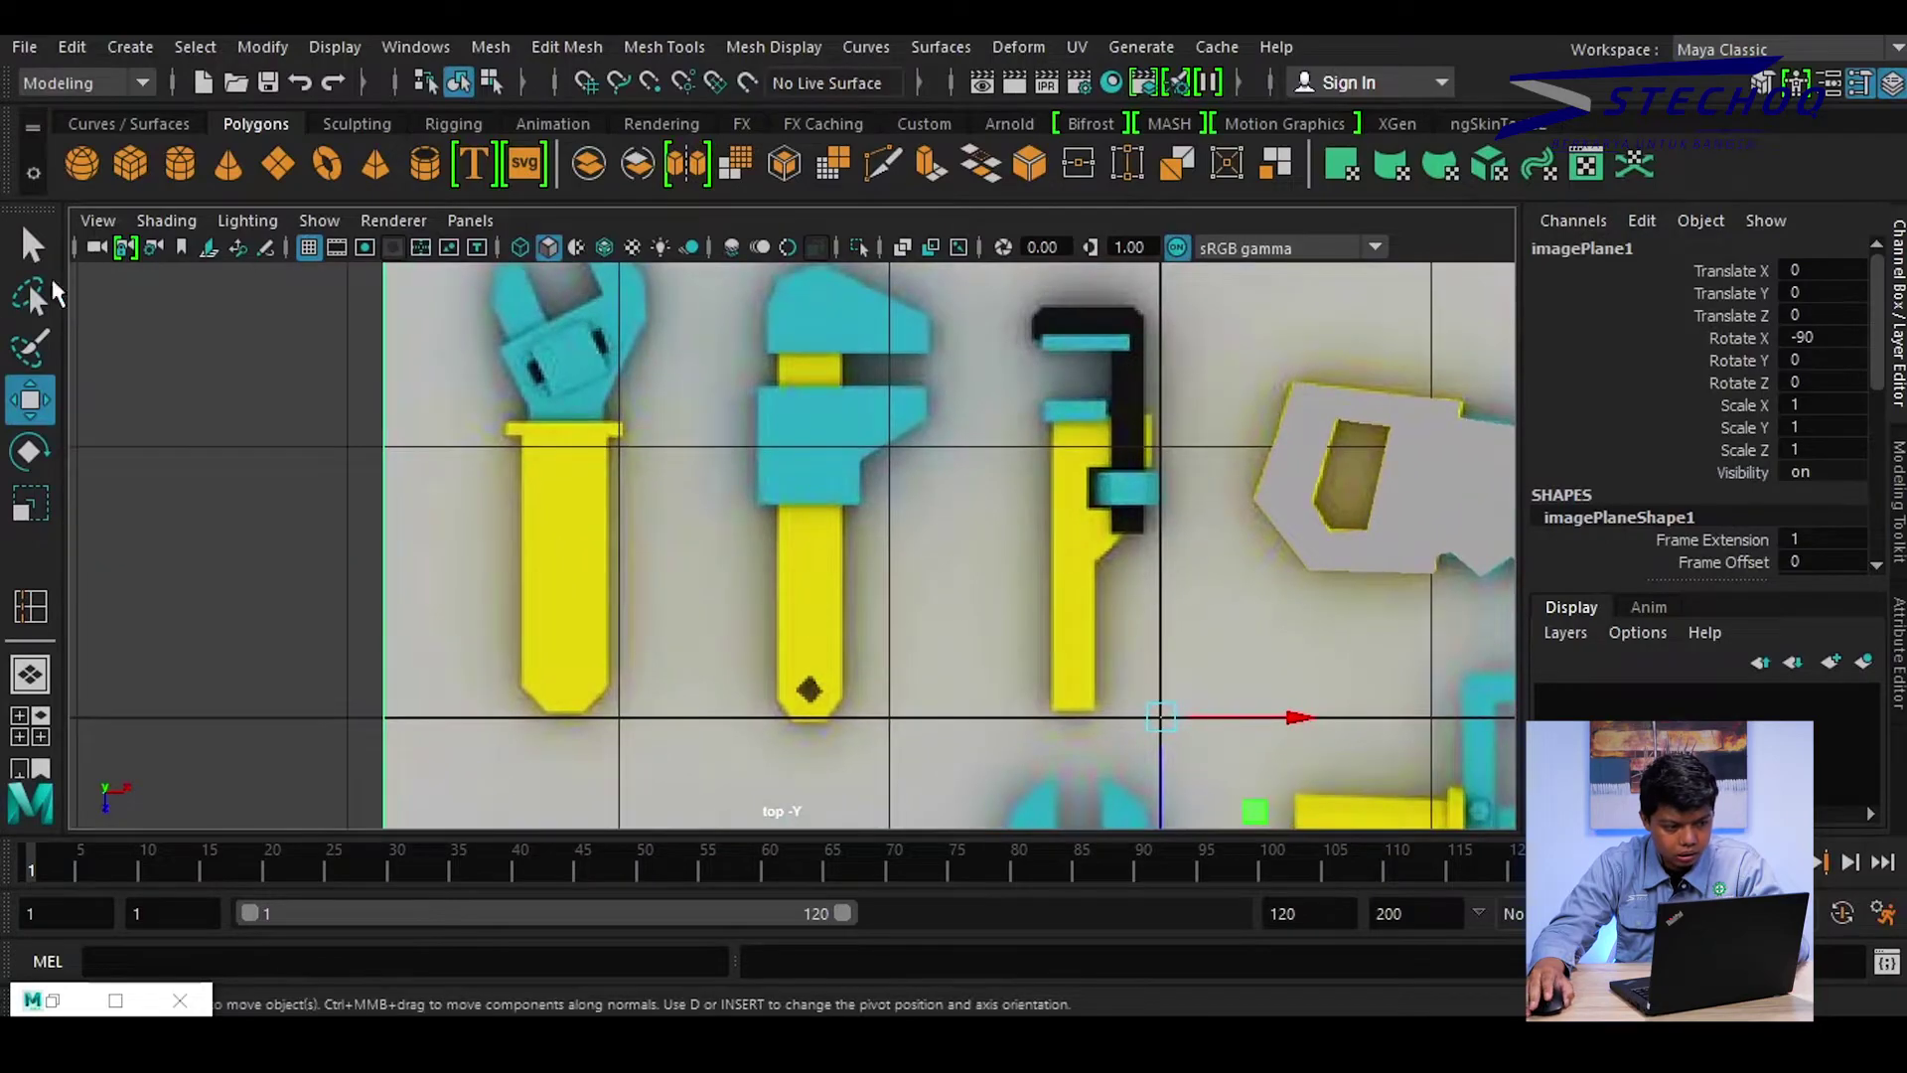
pyautogui.click(130, 161)
# Move pCube3 over the second wrench's yellow handle in the reference
pyautogui.keyDown('alt'); pyautogui.moveTo(977, 488); pyautogui.dragTo(695, 303, button='middle'); pyautogui.keyUp('alt')
pyautogui.moveTo(874, 541); pyautogui.dragTo(531, 452)
pyautogui.scroll(2, 650, 775)
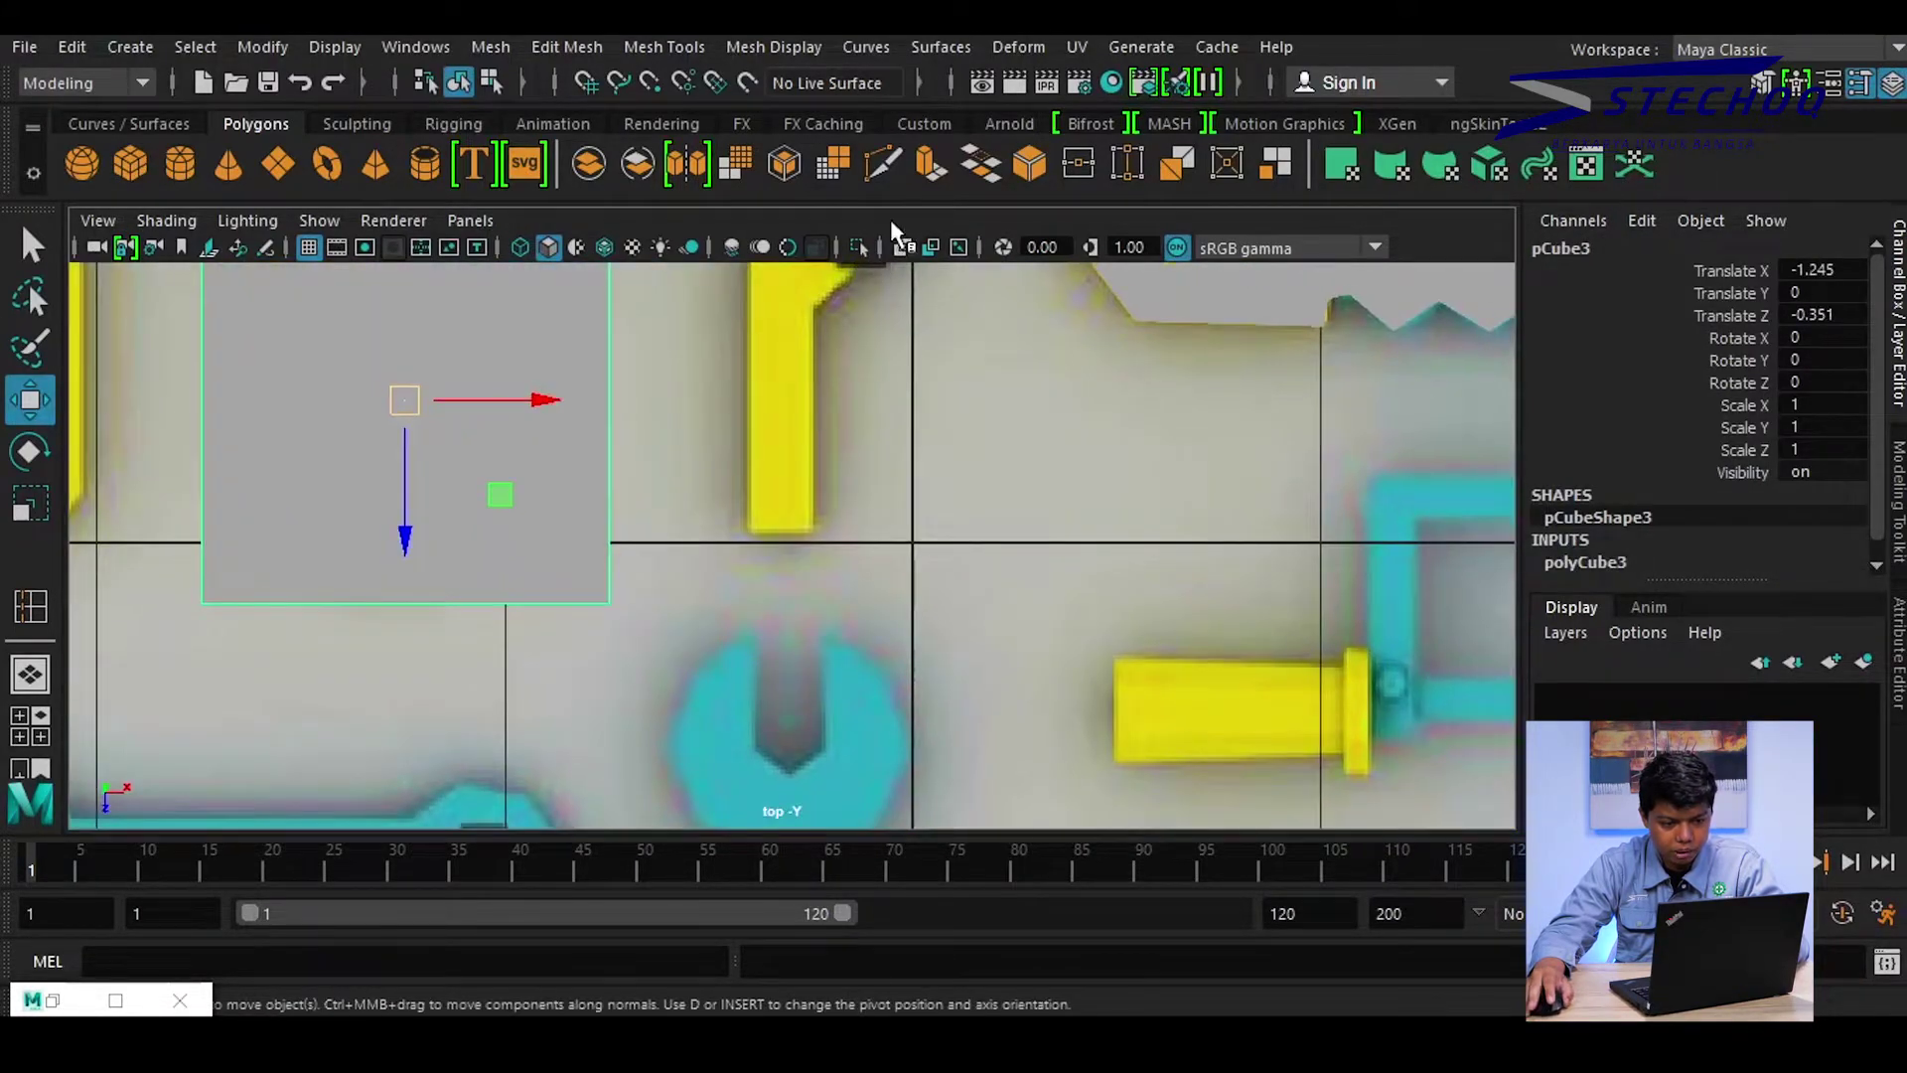
pyautogui.keyDown('alt'); pyautogui.moveTo(874, 260); pyautogui.dragTo(685, 481, button='middle'); pyautogui.keyUp('alt')
pyautogui.keyDown('alt'); pyautogui.moveTo(374, 421); pyautogui.dragTo(414, 494, button='middle'); pyautogui.keyUp('alt')
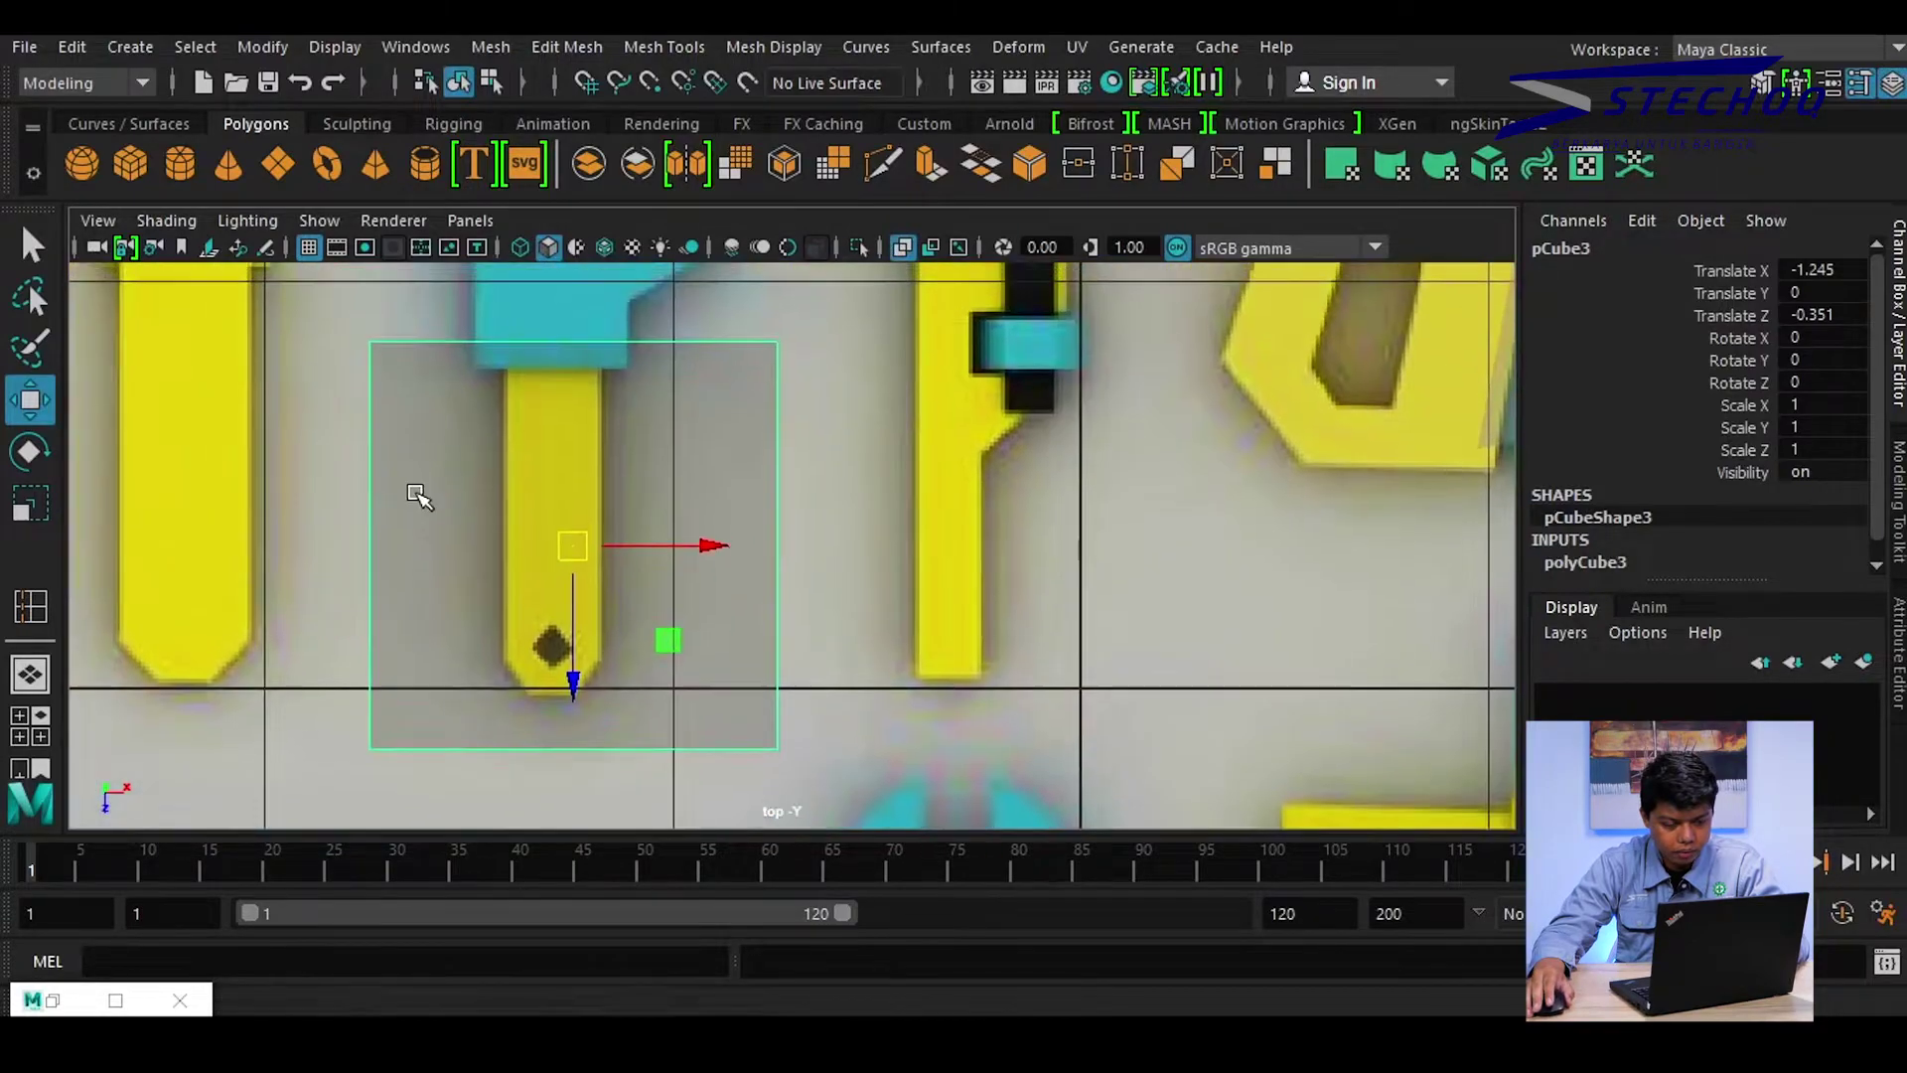
# Pull the cube's left and right vertices in to the handle edges and raise its bottom edge
pyautogui.moveTo(368, 353); pyautogui.dragTo(236, 281, button='right')
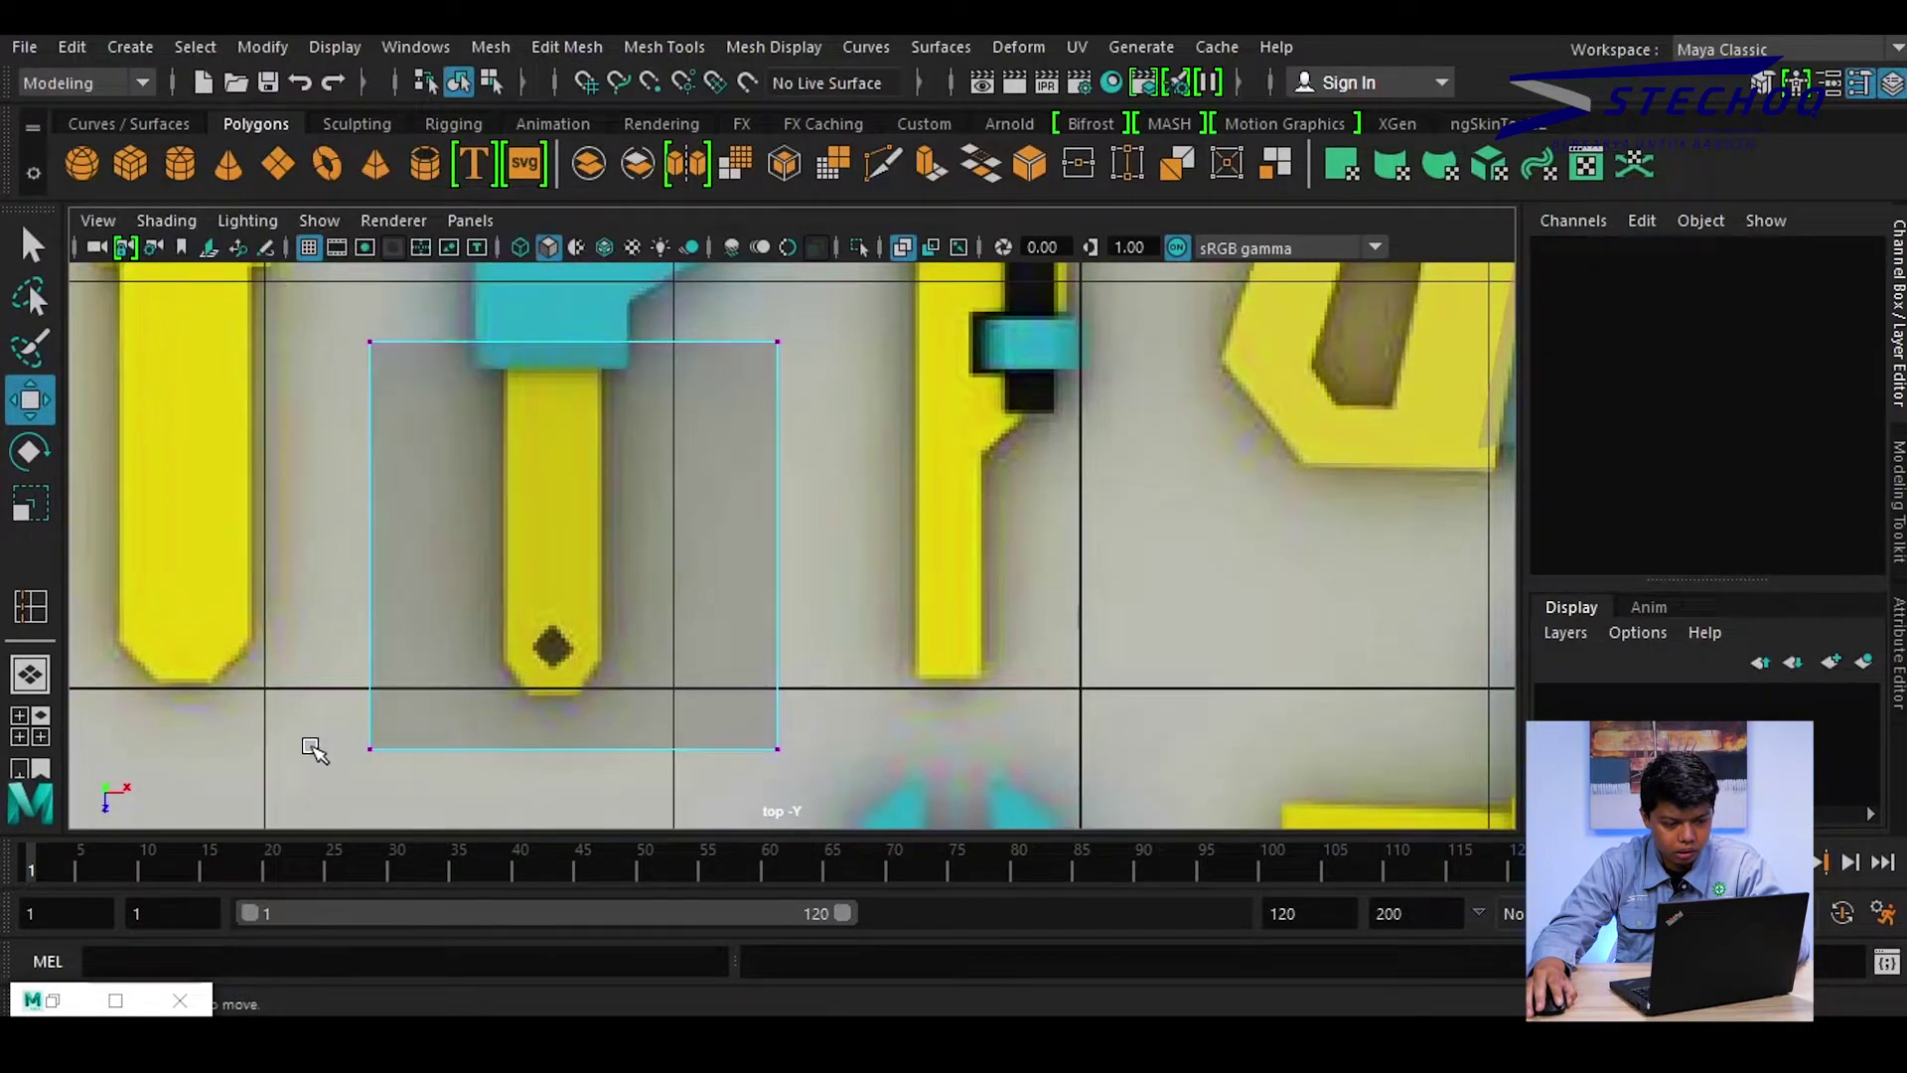
pyautogui.moveTo(496, 325); pyautogui.dragTo(497, 328)
pyautogui.moveTo(500, 547)
pyautogui.mouseDown()
pyautogui.moveTo(647, 552)
pyautogui.moveTo(635, 541)
pyautogui.mouseUp()
pyautogui.moveTo(713, 294); pyautogui.dragTo(888, 741)
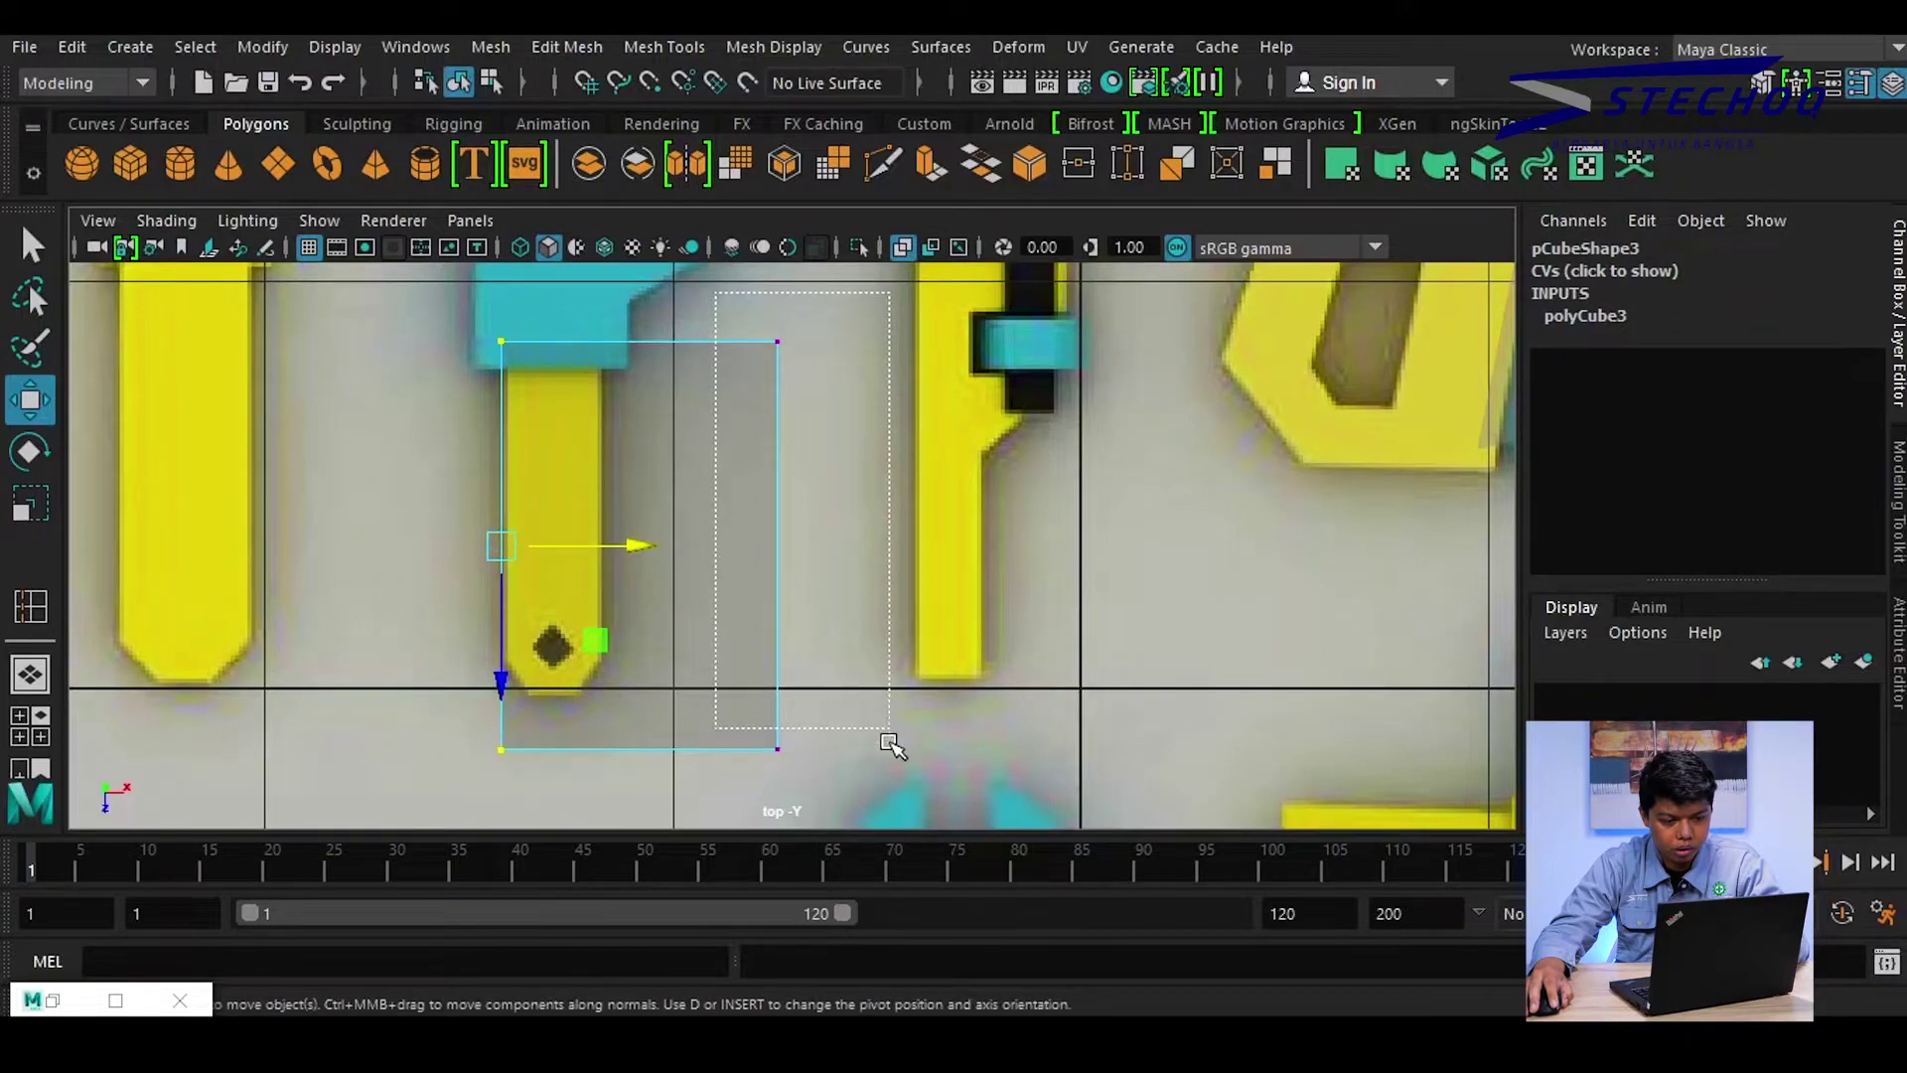
pyautogui.moveTo(916, 546); pyautogui.dragTo(740, 545)
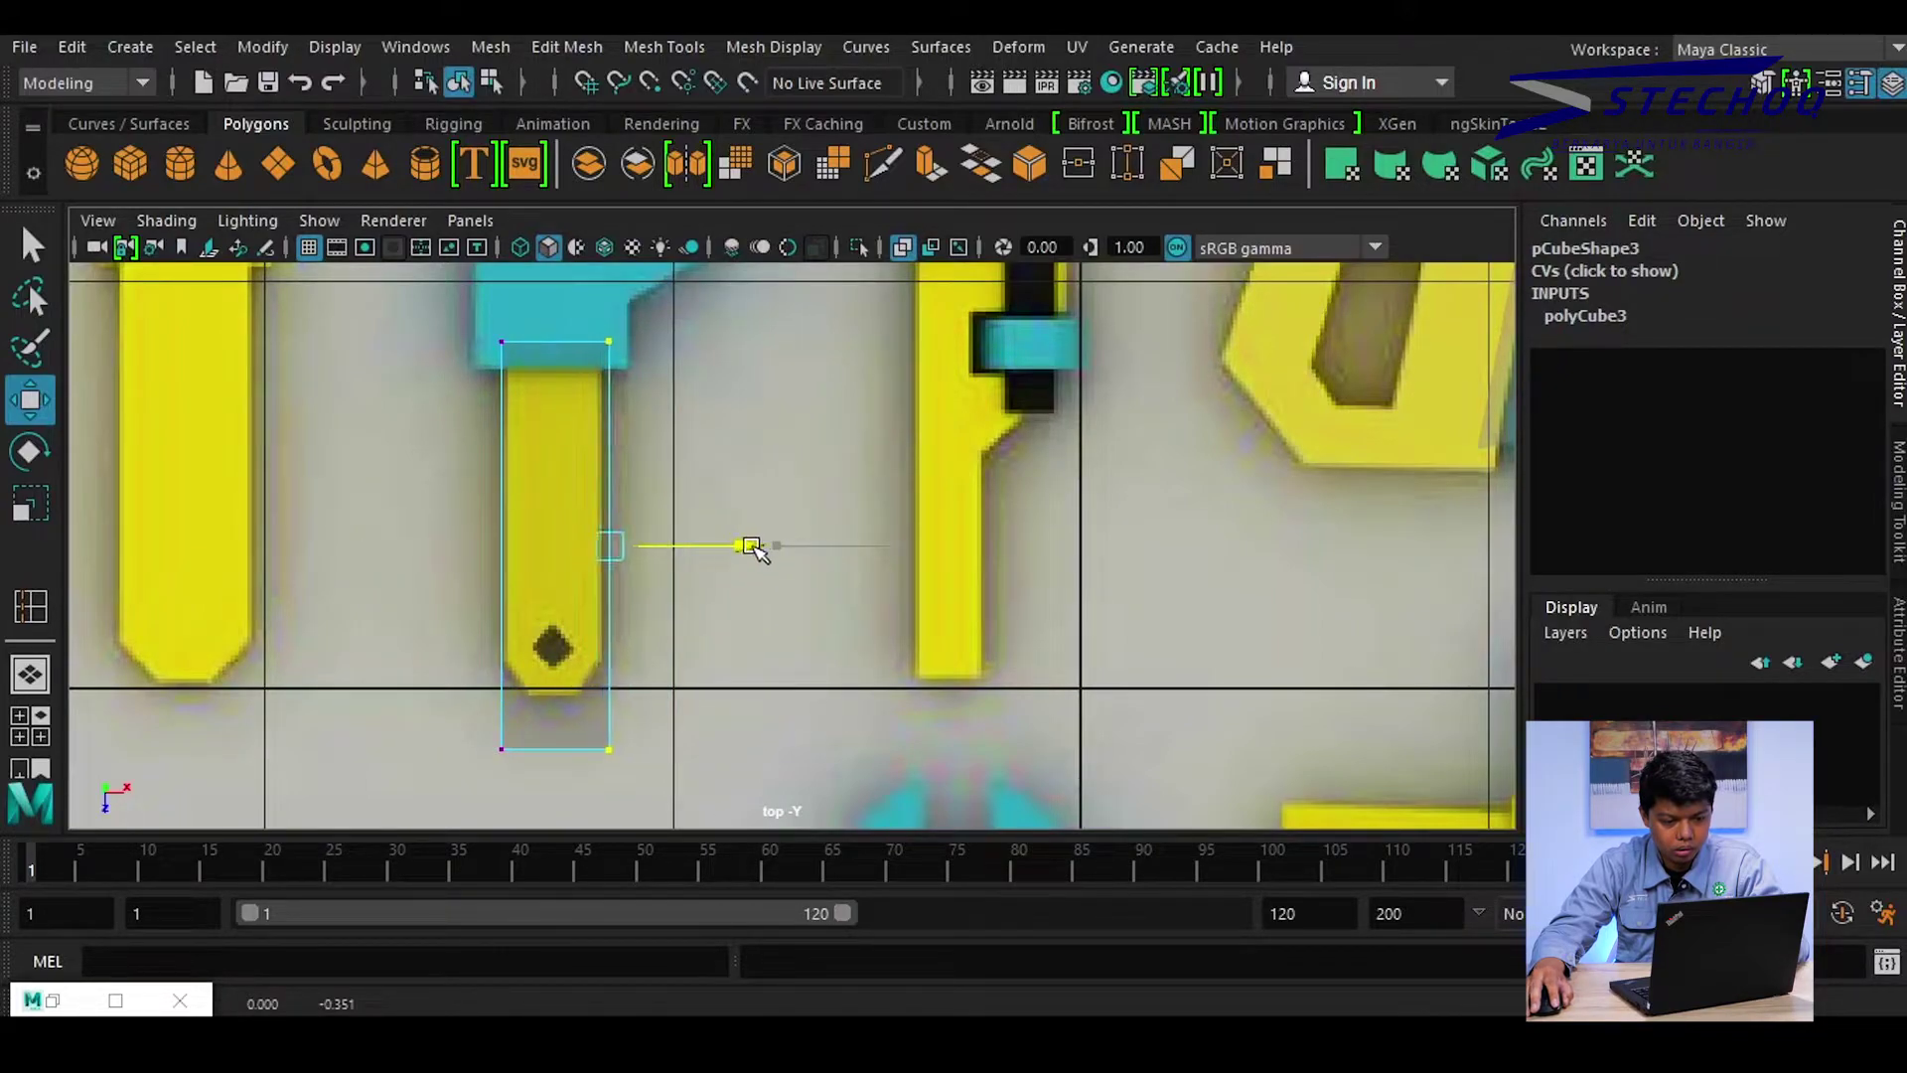
pyautogui.keyDown('alt'); pyautogui.moveTo(752, 548); pyautogui.dragTo(800, 469, button='middle'); pyautogui.keyUp('alt')
pyautogui.scroll(5, 776, 575)
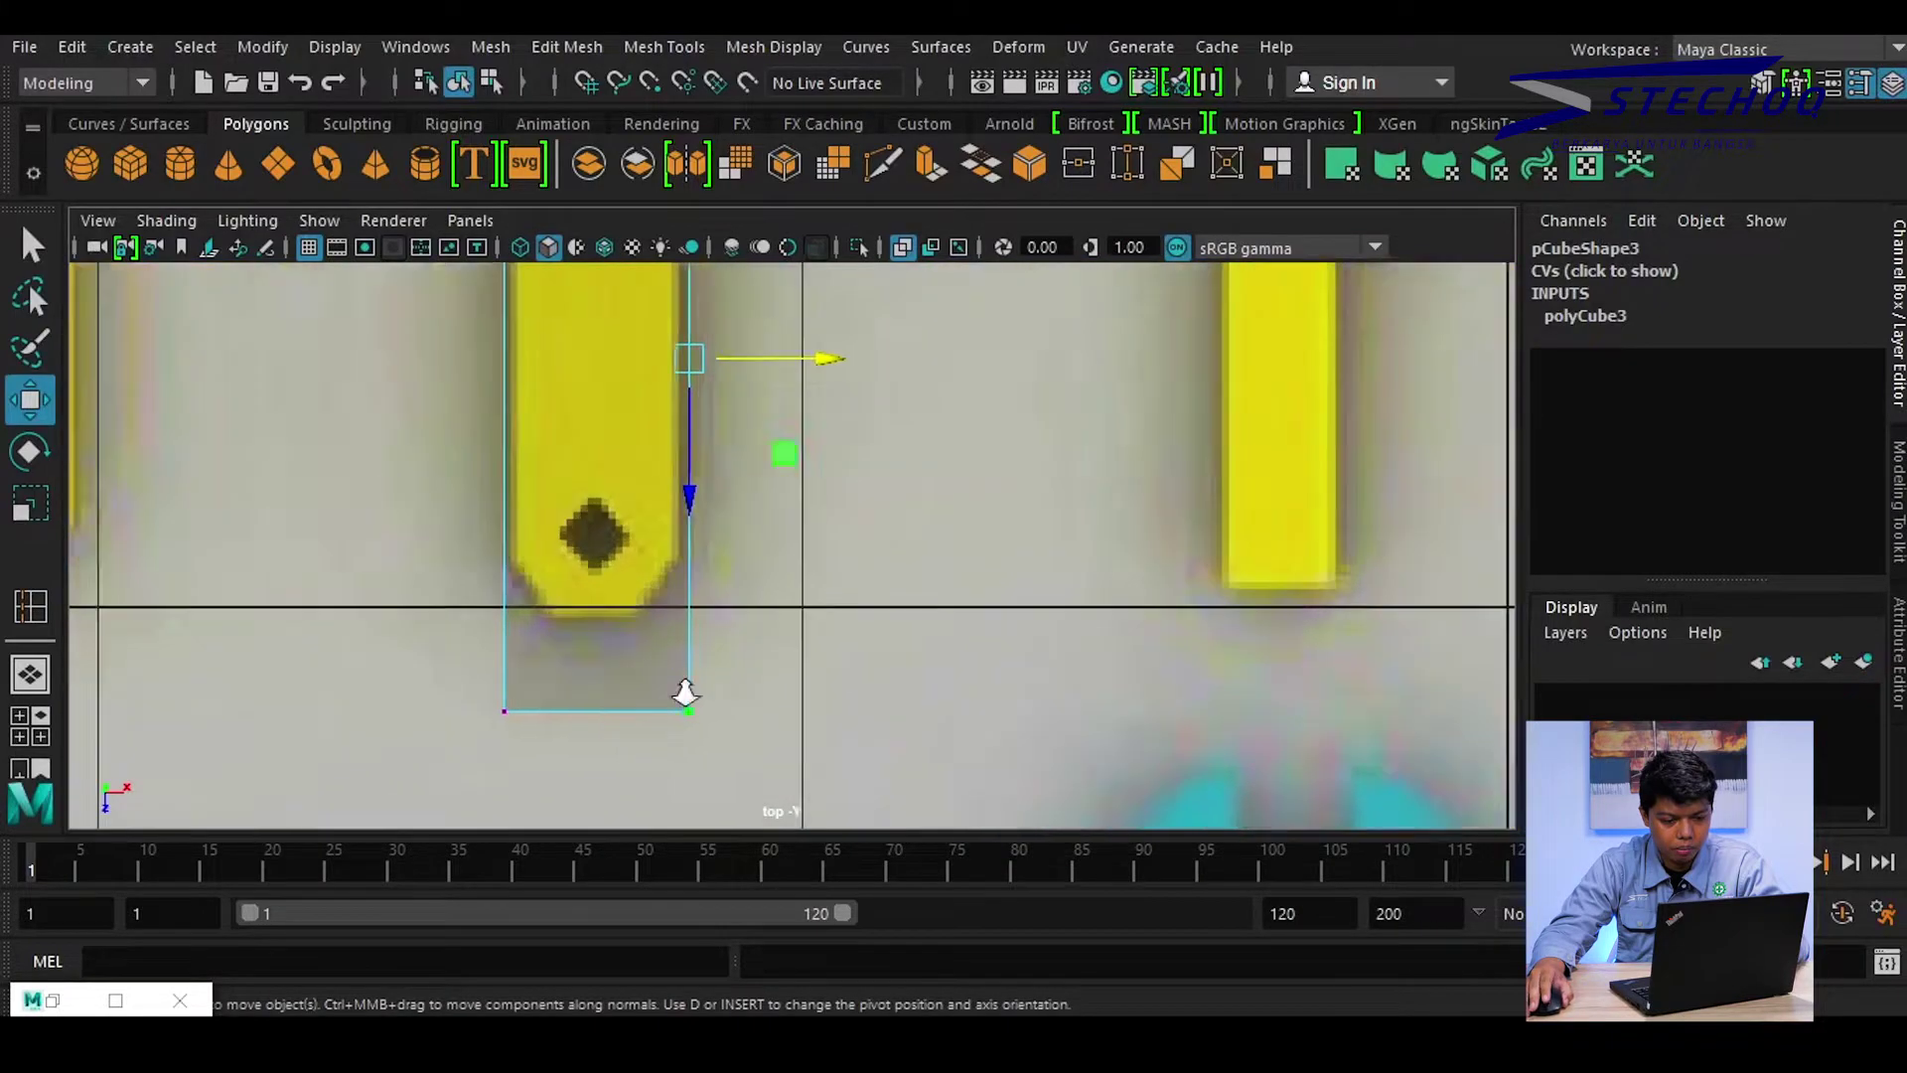
pyautogui.scroll(2, 685, 692)
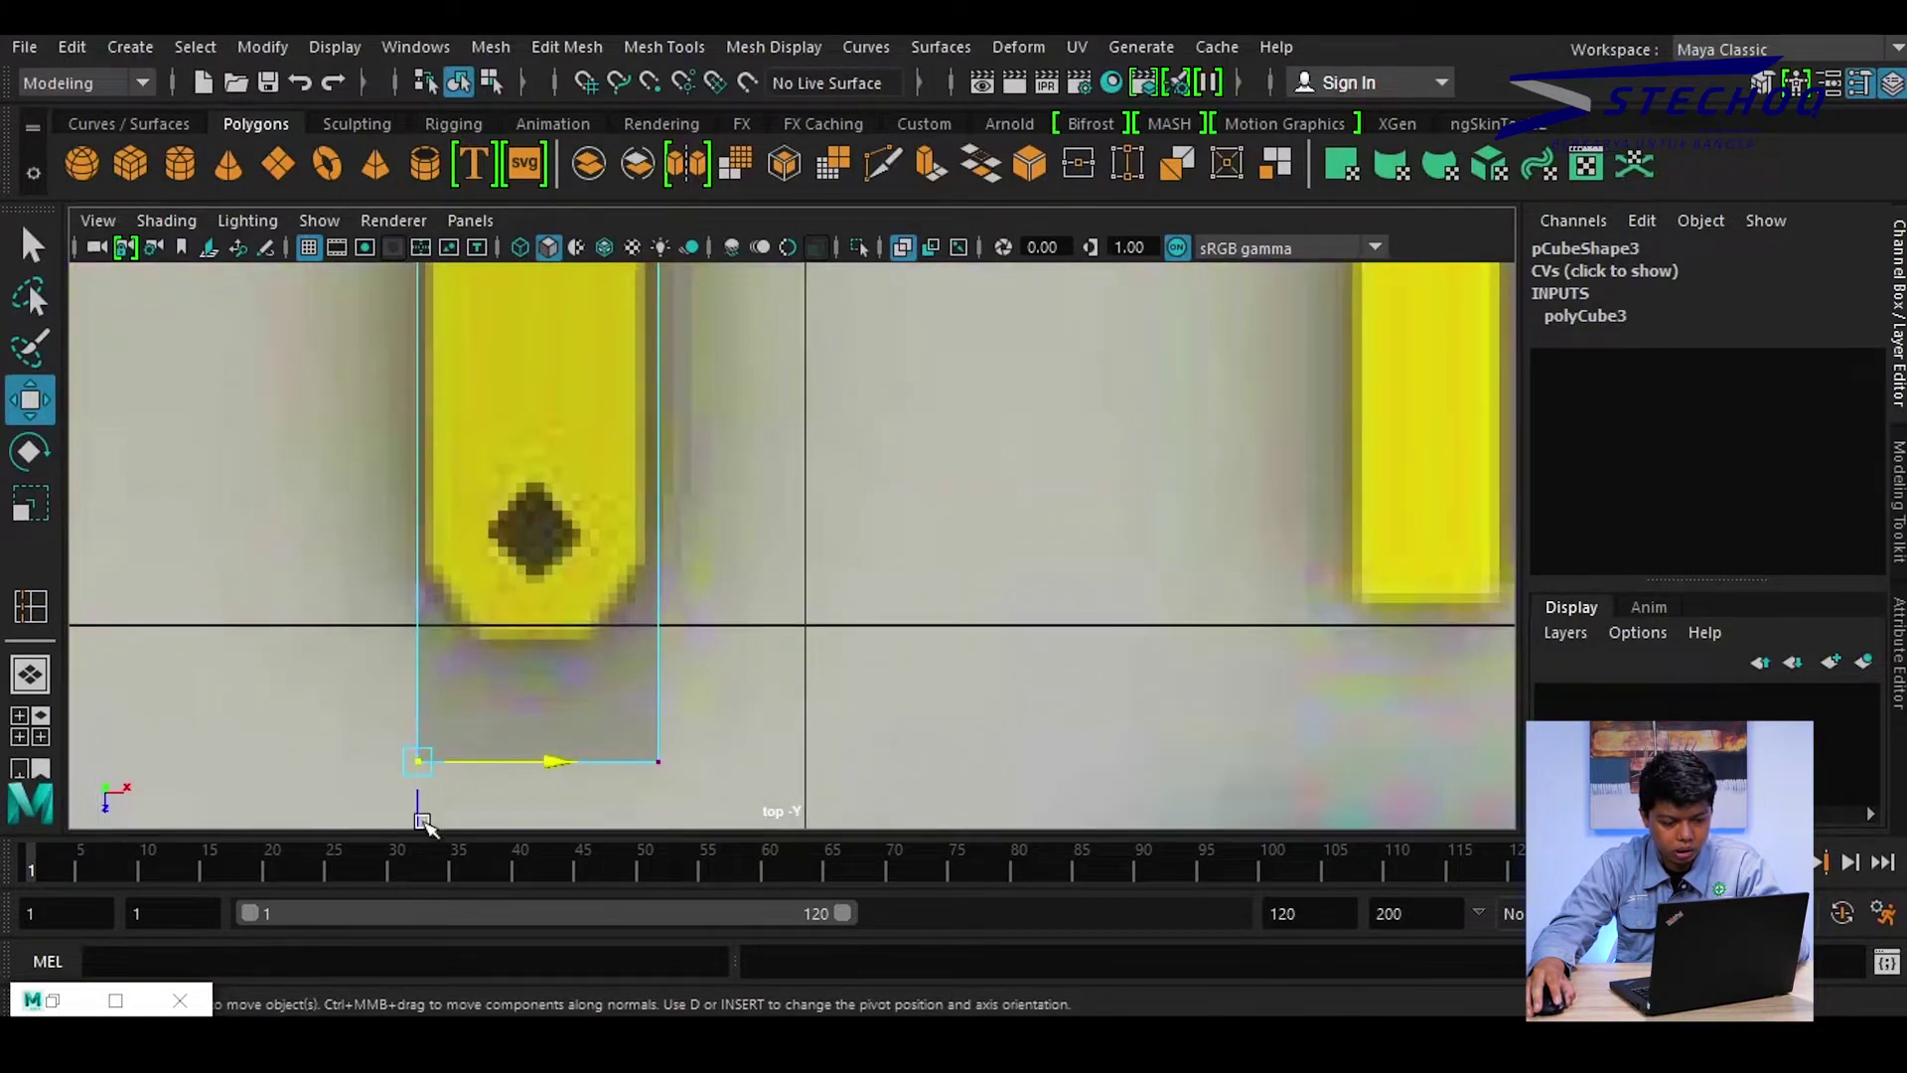
pyautogui.moveTo(541, 809); pyautogui.dragTo(549, 677)
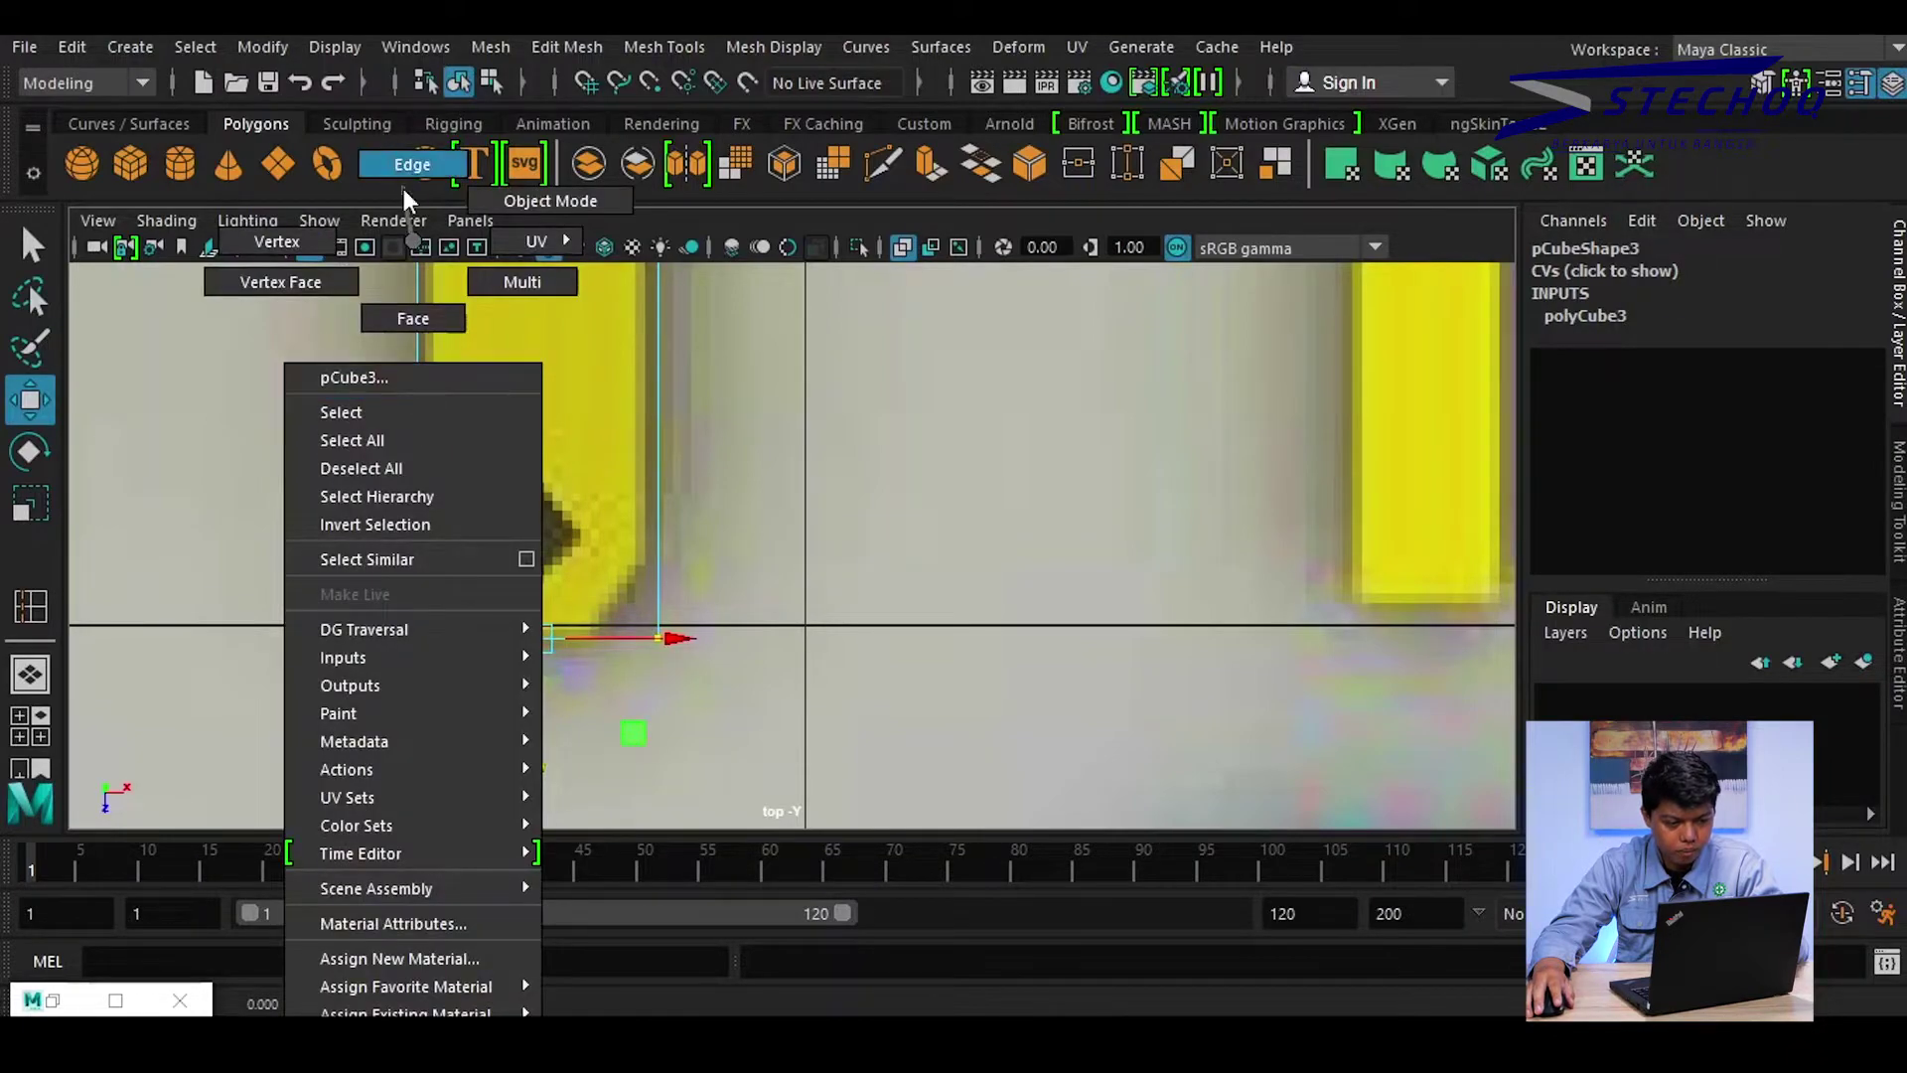
# Insert a set of edge loops across the handle block, then undo them
pyautogui.moveTo(409, 416); pyautogui.dragTo(413, 161, button='right')
pyautogui.click(437, 310)
pyautogui.keyDown('shift'); pyautogui.moveTo(434, 340); pyautogui.dragTo(442, 523, button='right'); pyautogui.keyUp('shift')
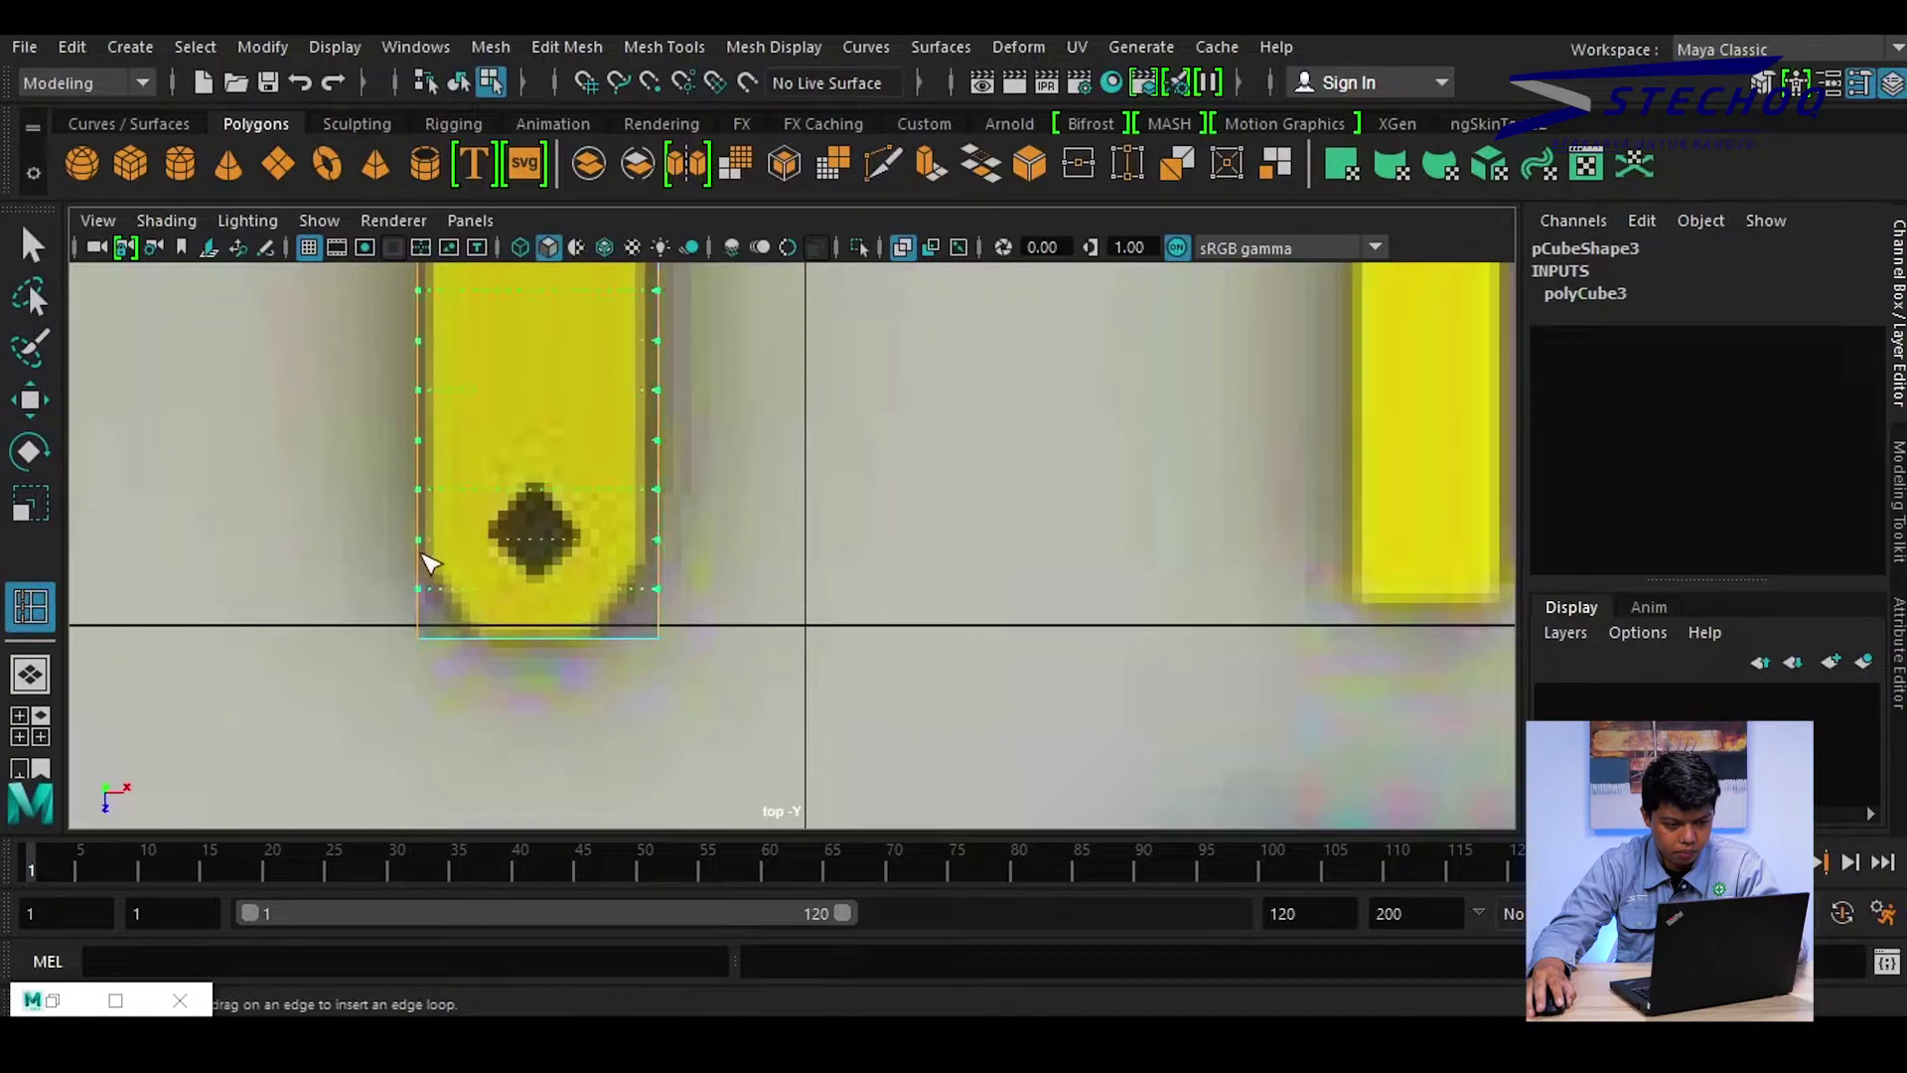
pyautogui.click(425, 567)
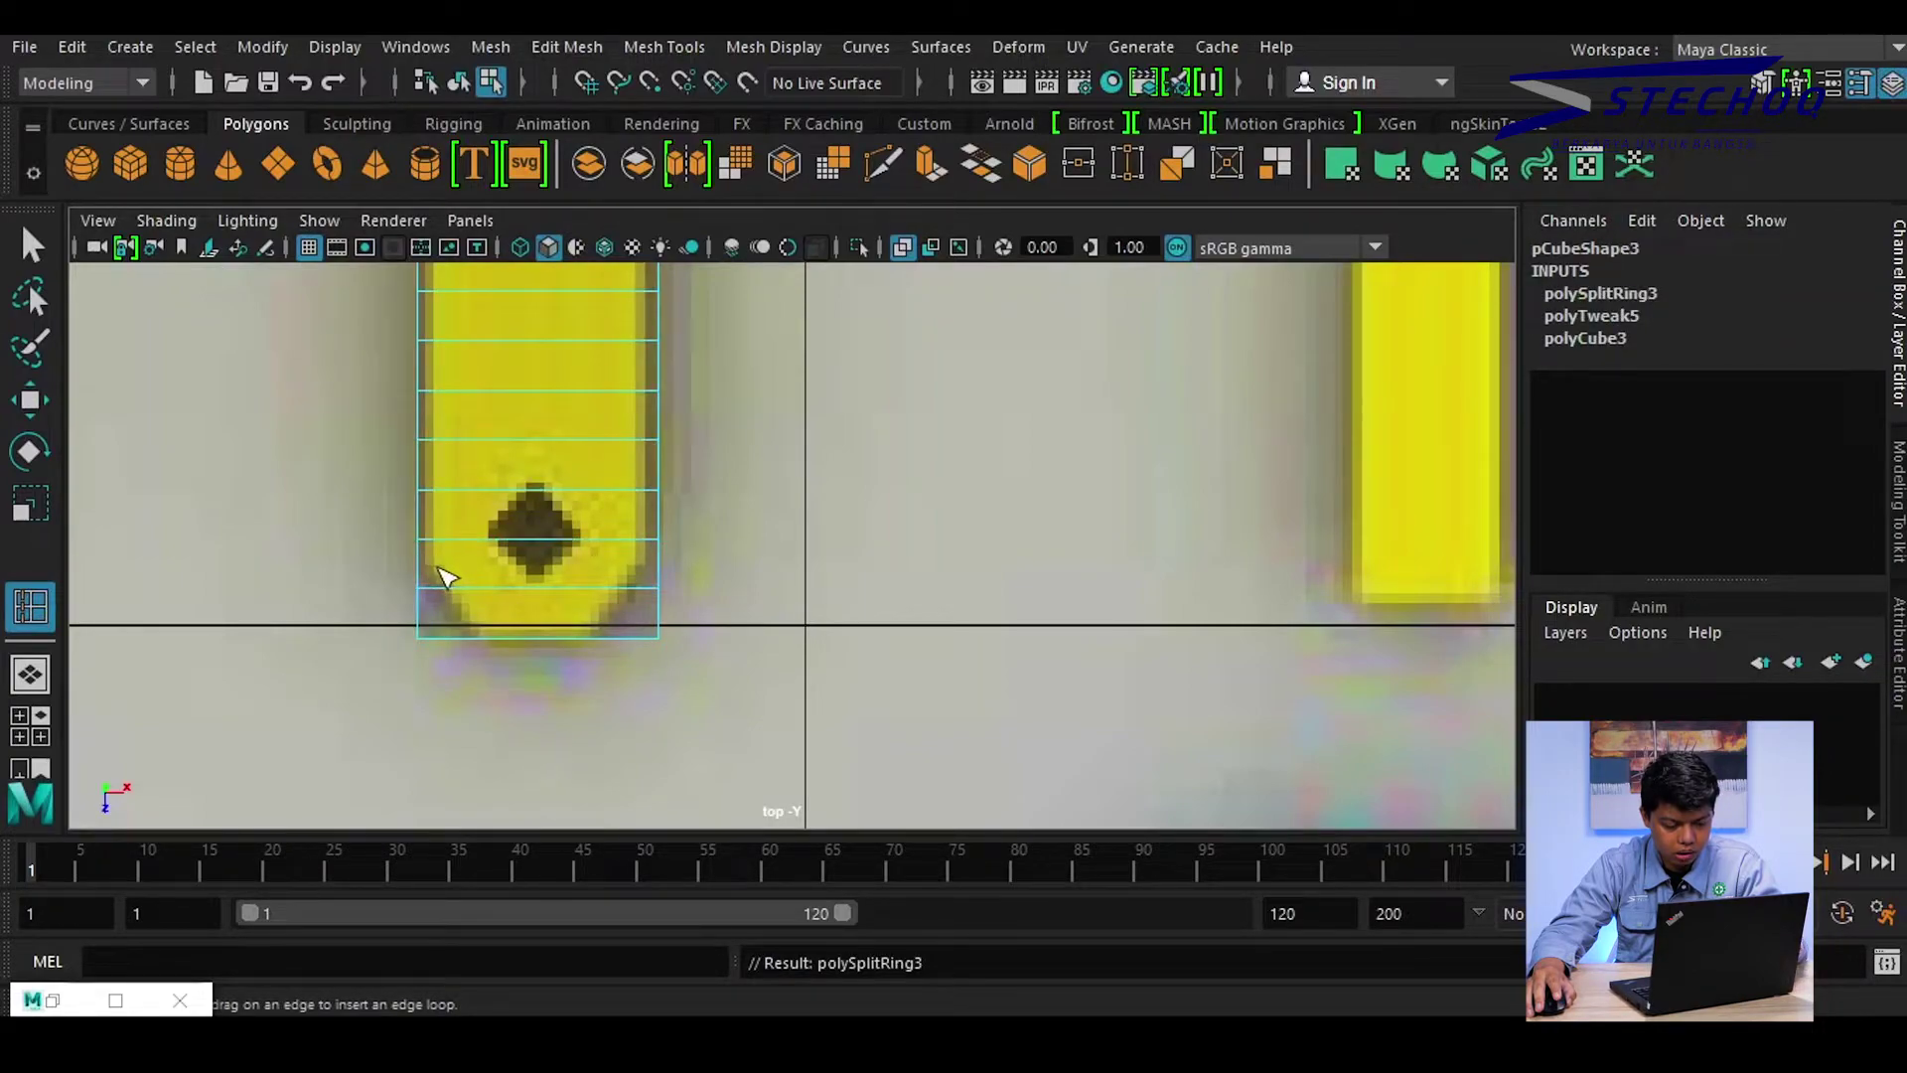
pyautogui.hotkey('ctrl', 'z')
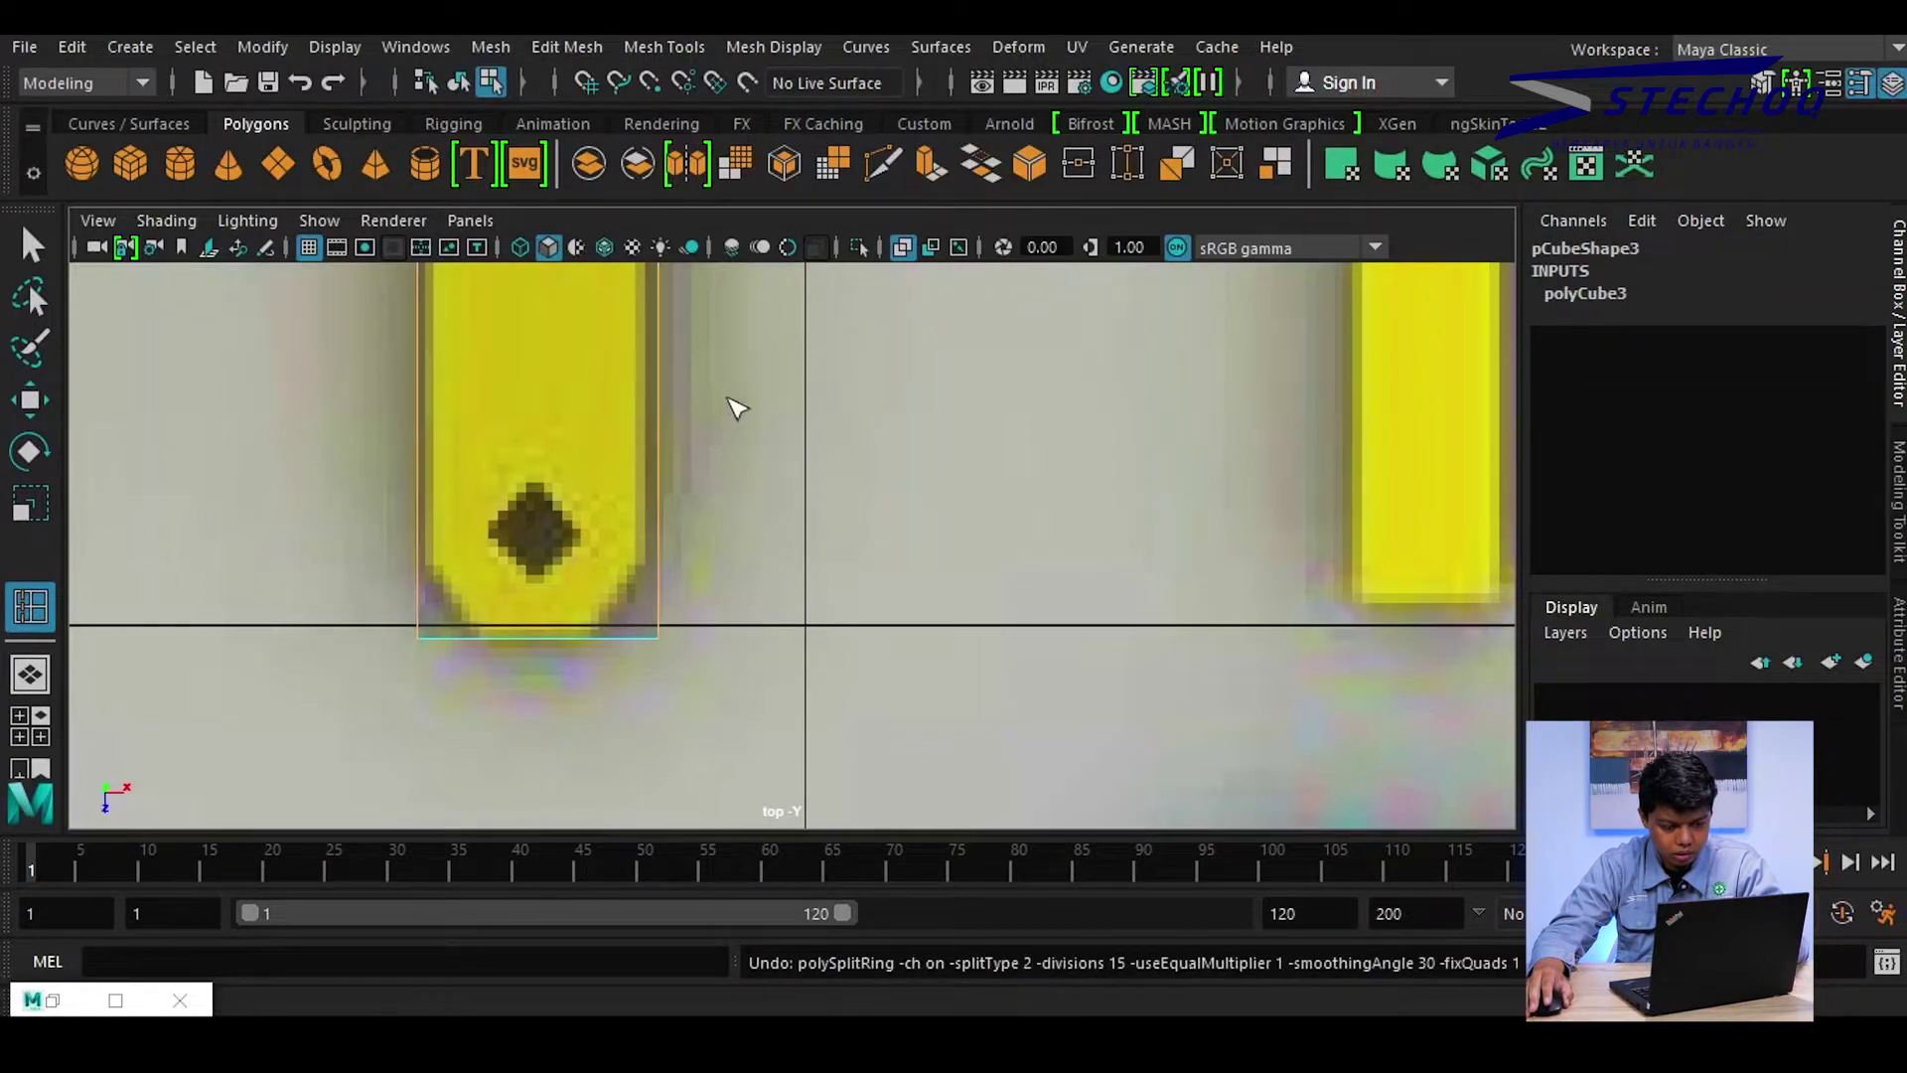
# Zoom onto the handle end and select the block's right edge
pyautogui.keyDown('alt'); pyautogui.moveTo(732, 405); pyautogui.dragTo(743, 468, button='middle'); pyautogui.keyUp('alt')
pyautogui.scroll(-5, 743, 469)
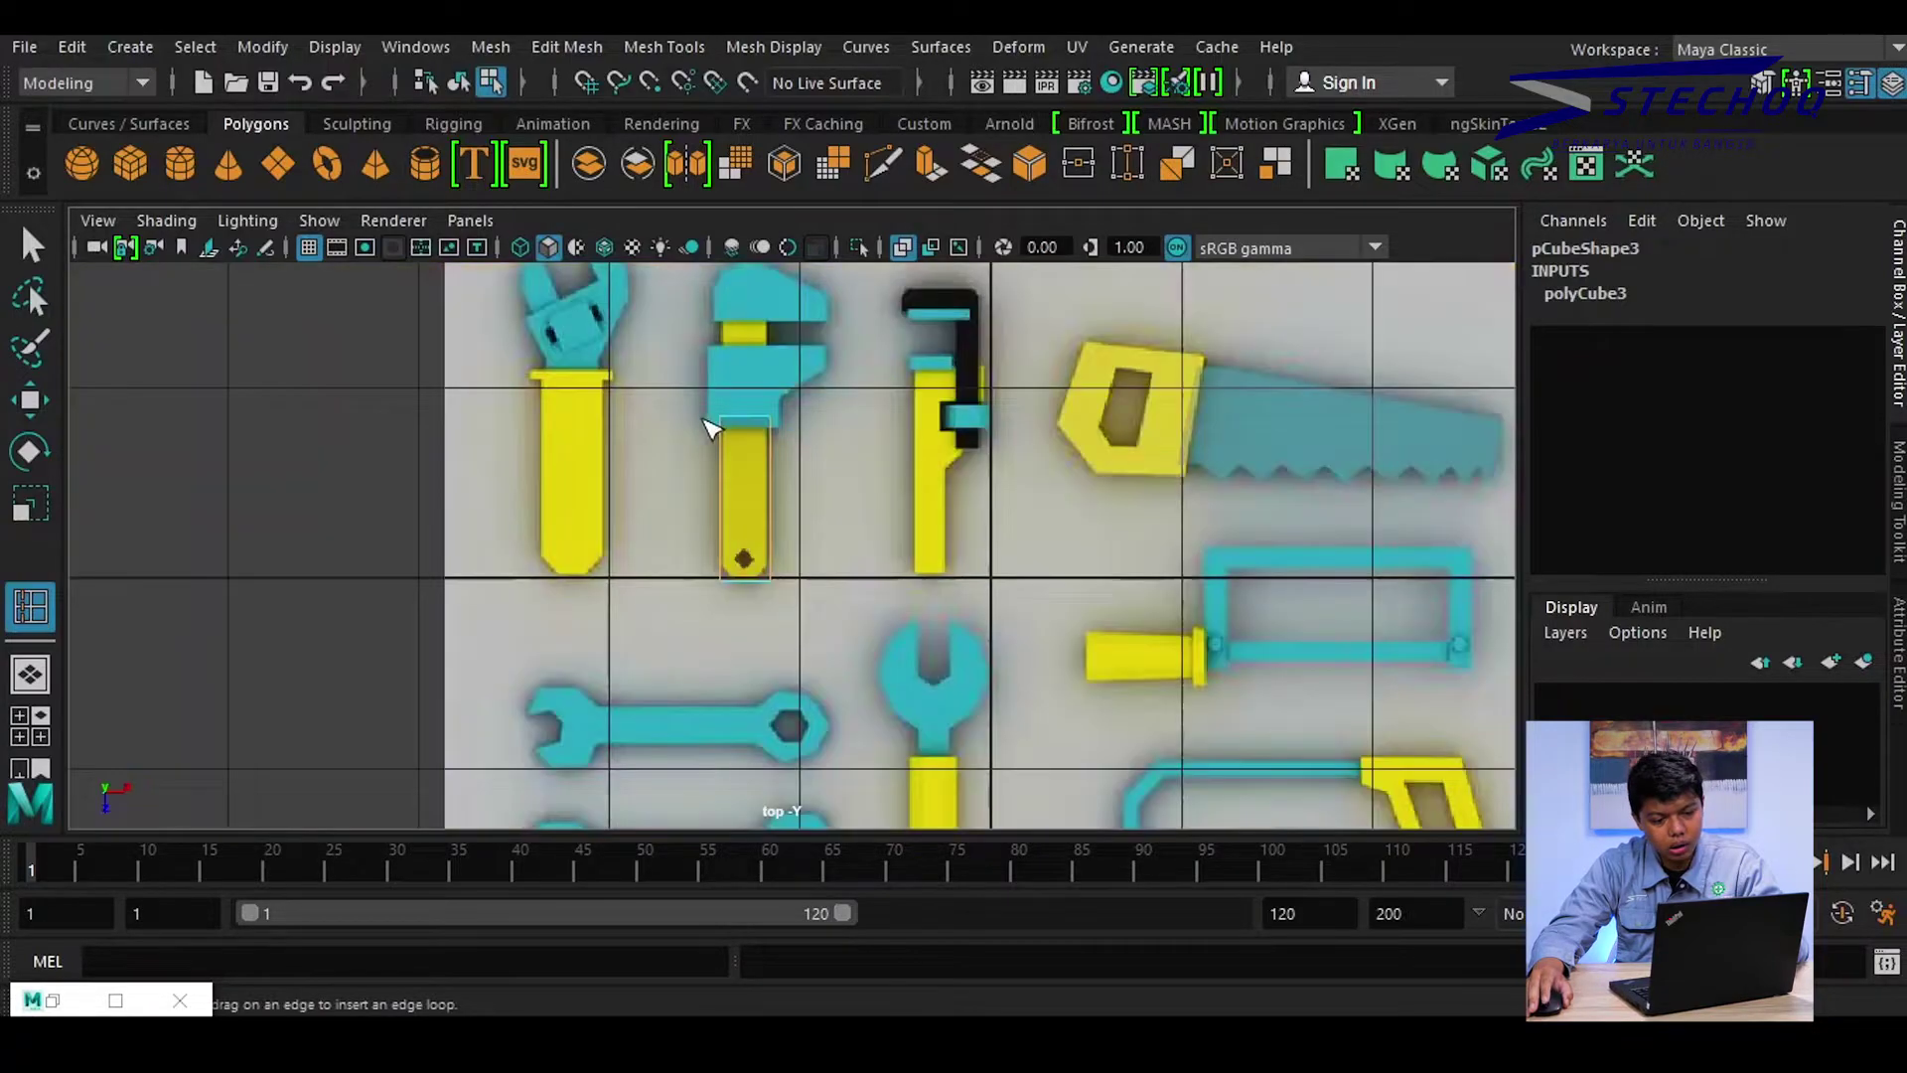
pyautogui.scroll(3, 711, 426)
pyautogui.scroll(3, 724, 503)
pyautogui.scroll(2, 724, 575)
pyautogui.keyDown('alt'); pyautogui.moveTo(624, 499); pyautogui.dragTo(646, 383, button='middle'); pyautogui.keyUp('alt')
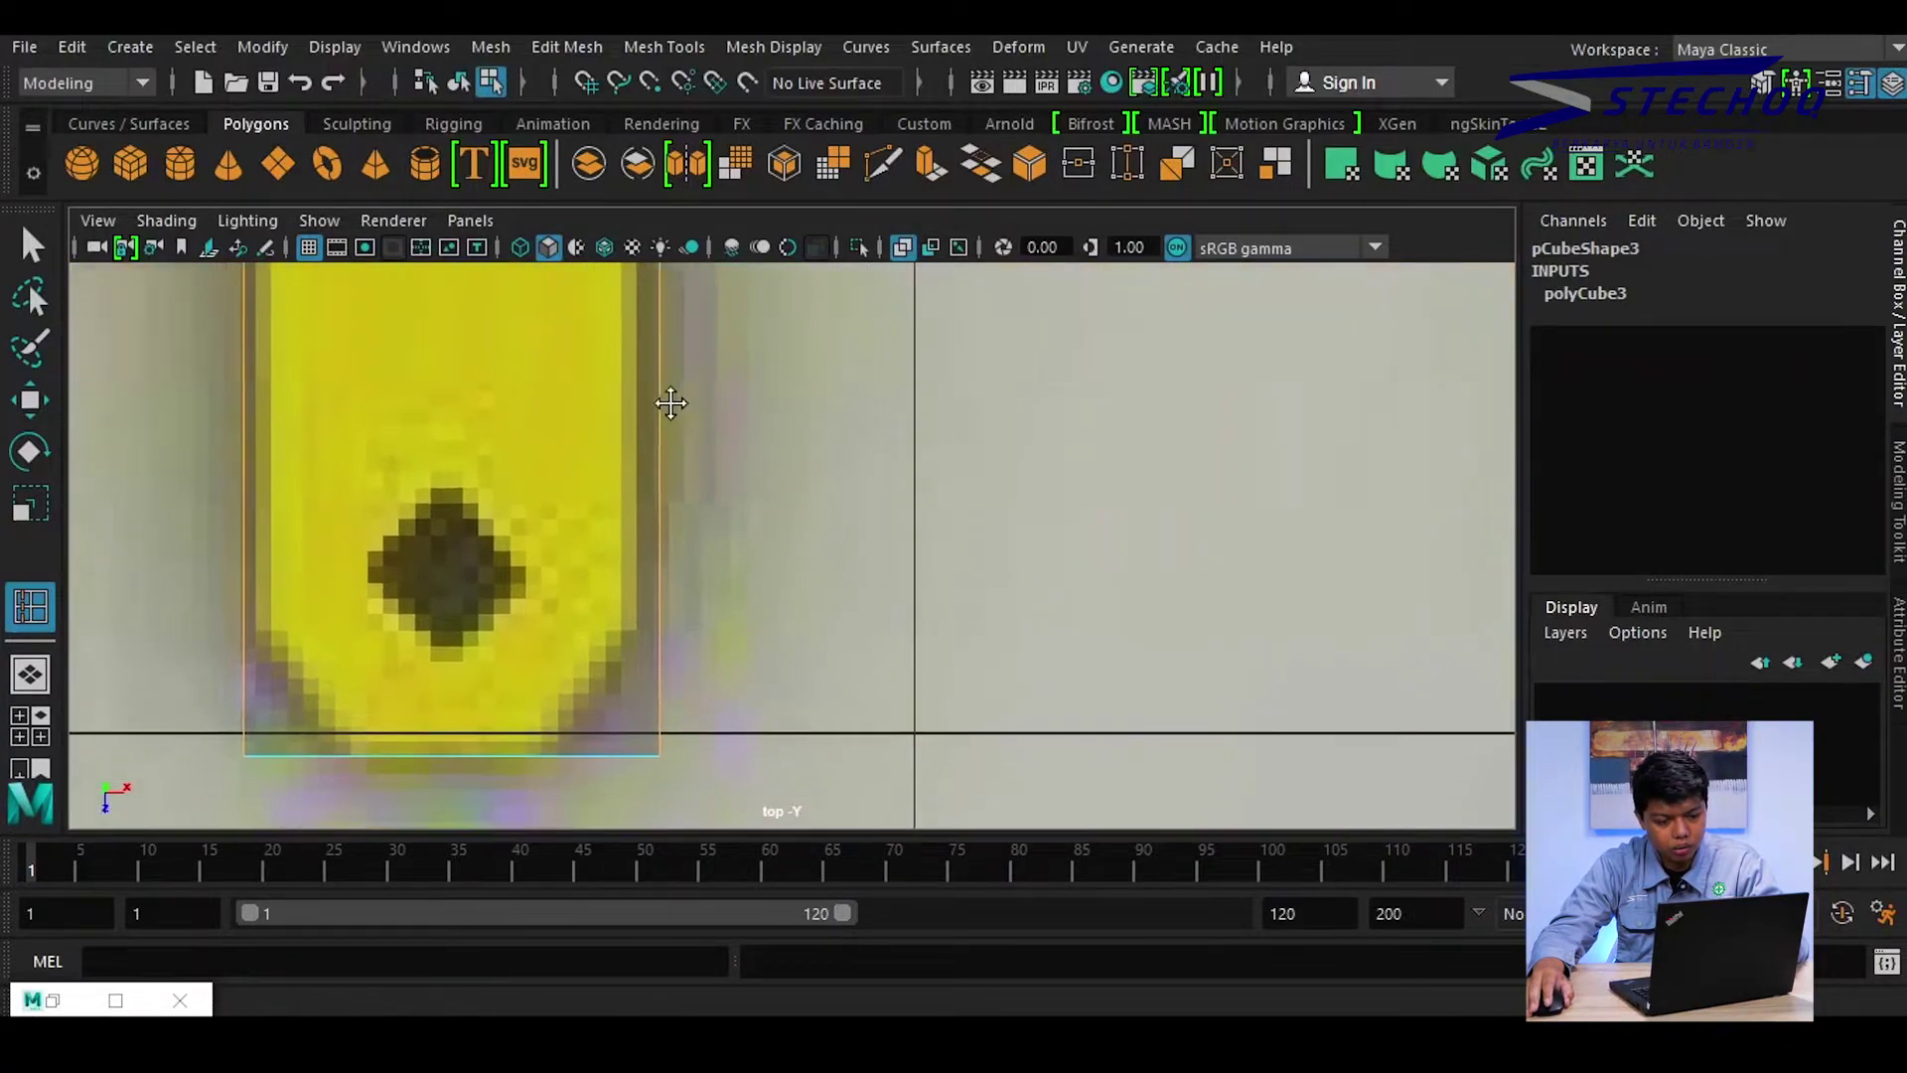
pyautogui.moveTo(676, 356); pyautogui.dragTo(660, 311, button='right')
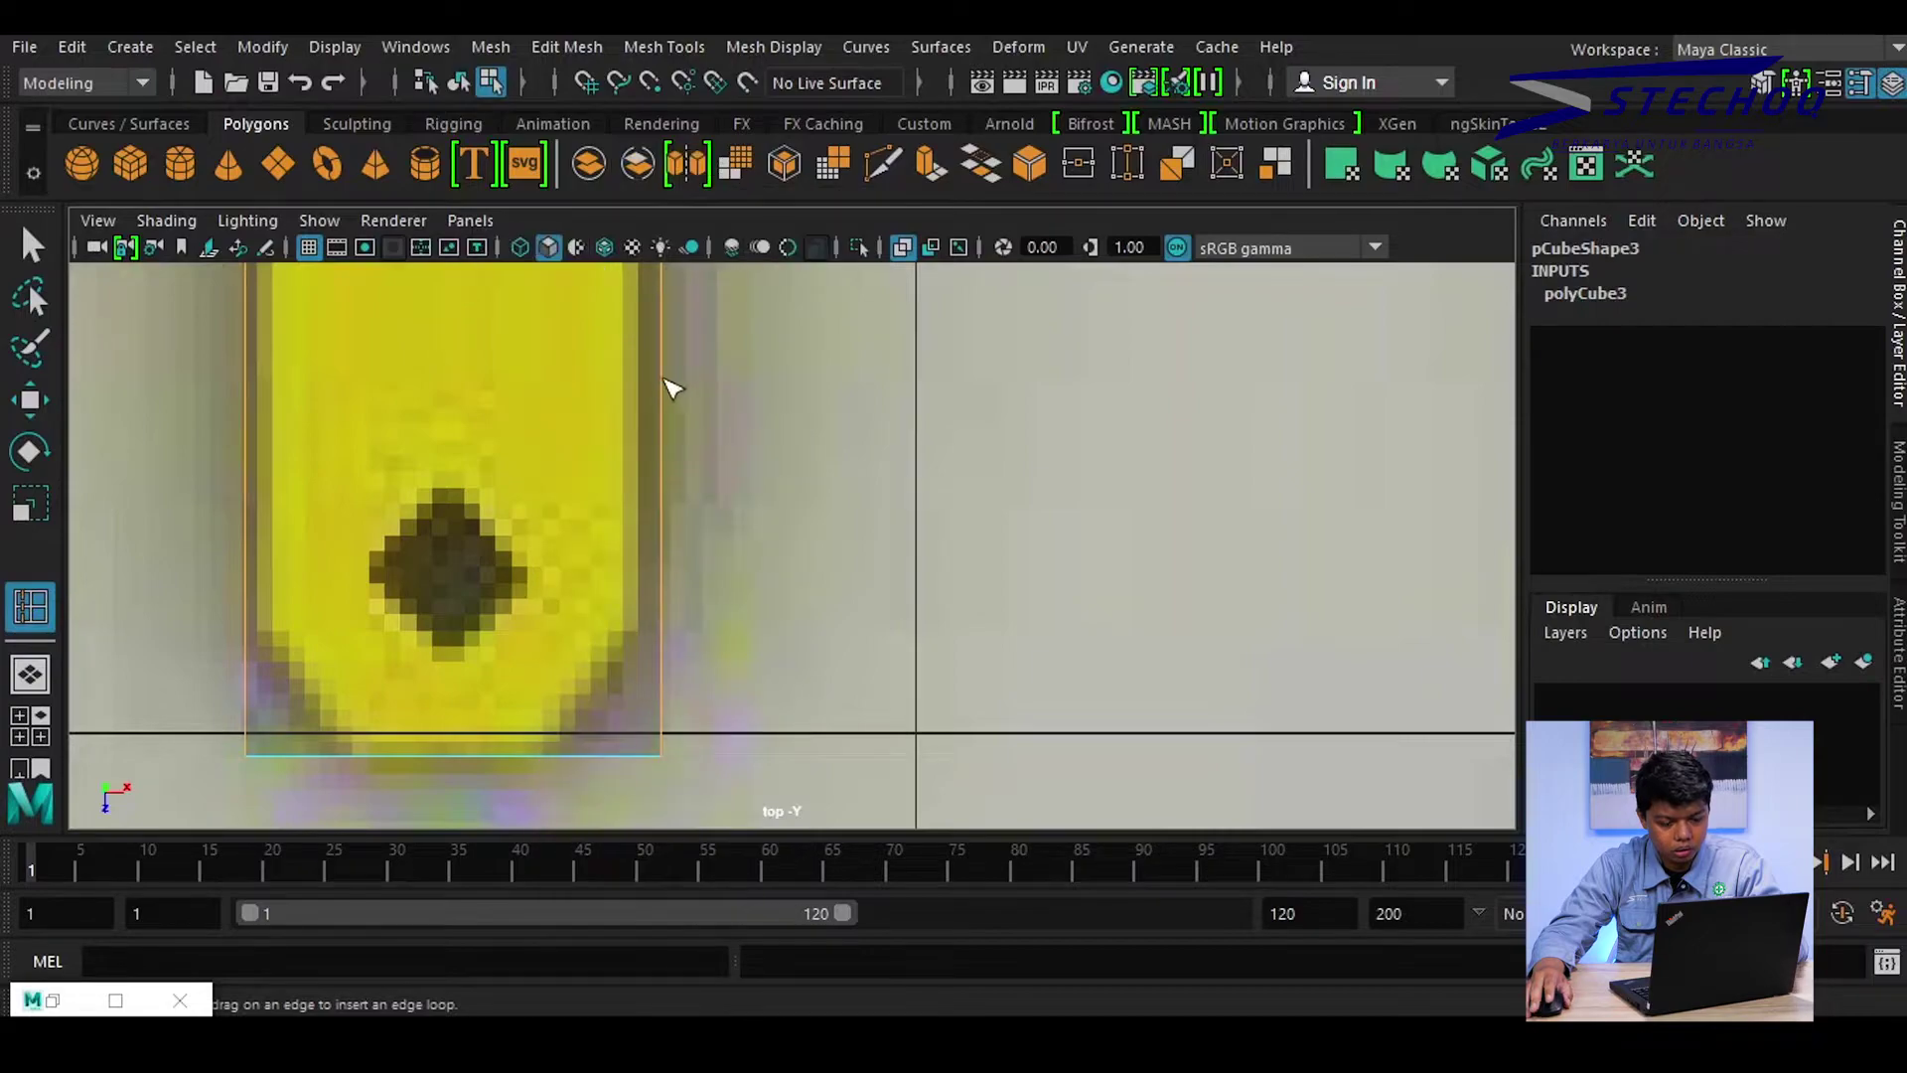
pyautogui.click(662, 379)
pyautogui.press('w')
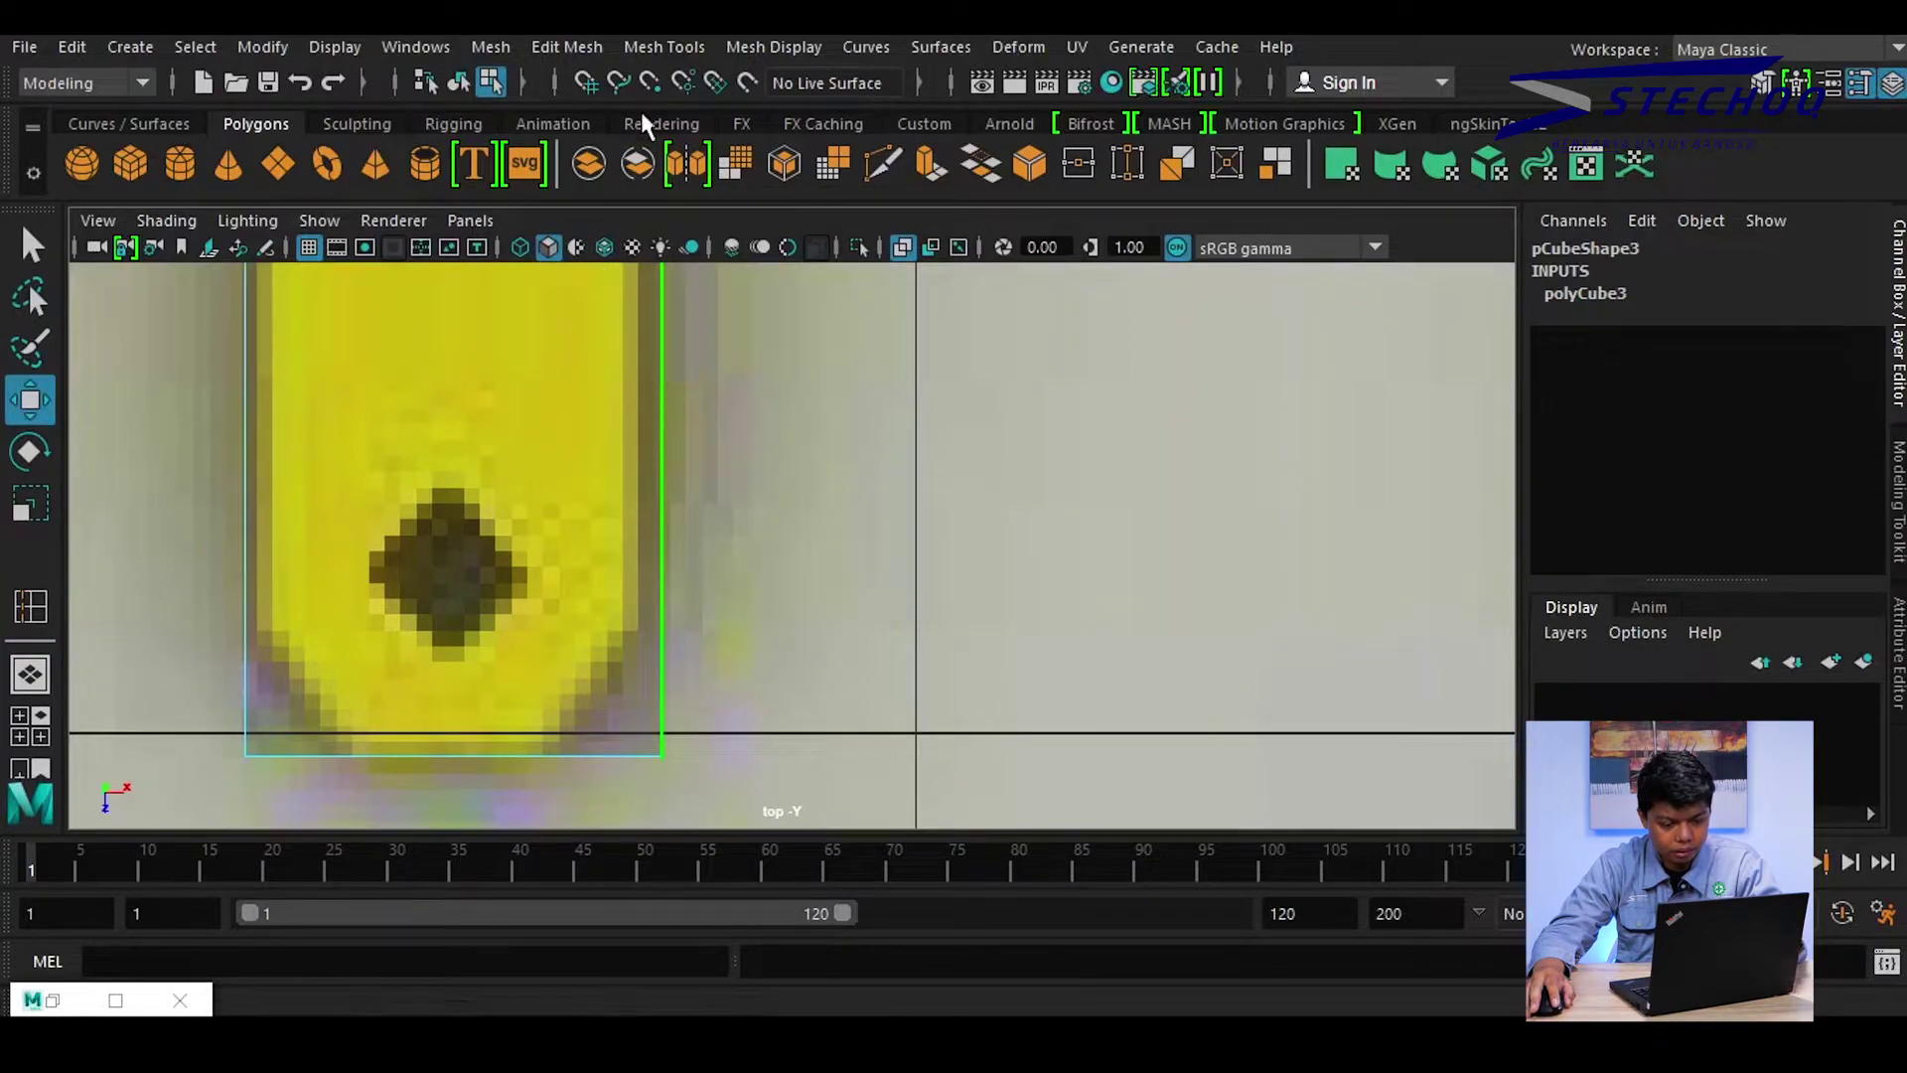
# Set Insert Edge Loop to add single loops at relative distance from edge
pyautogui.click(648, 55)
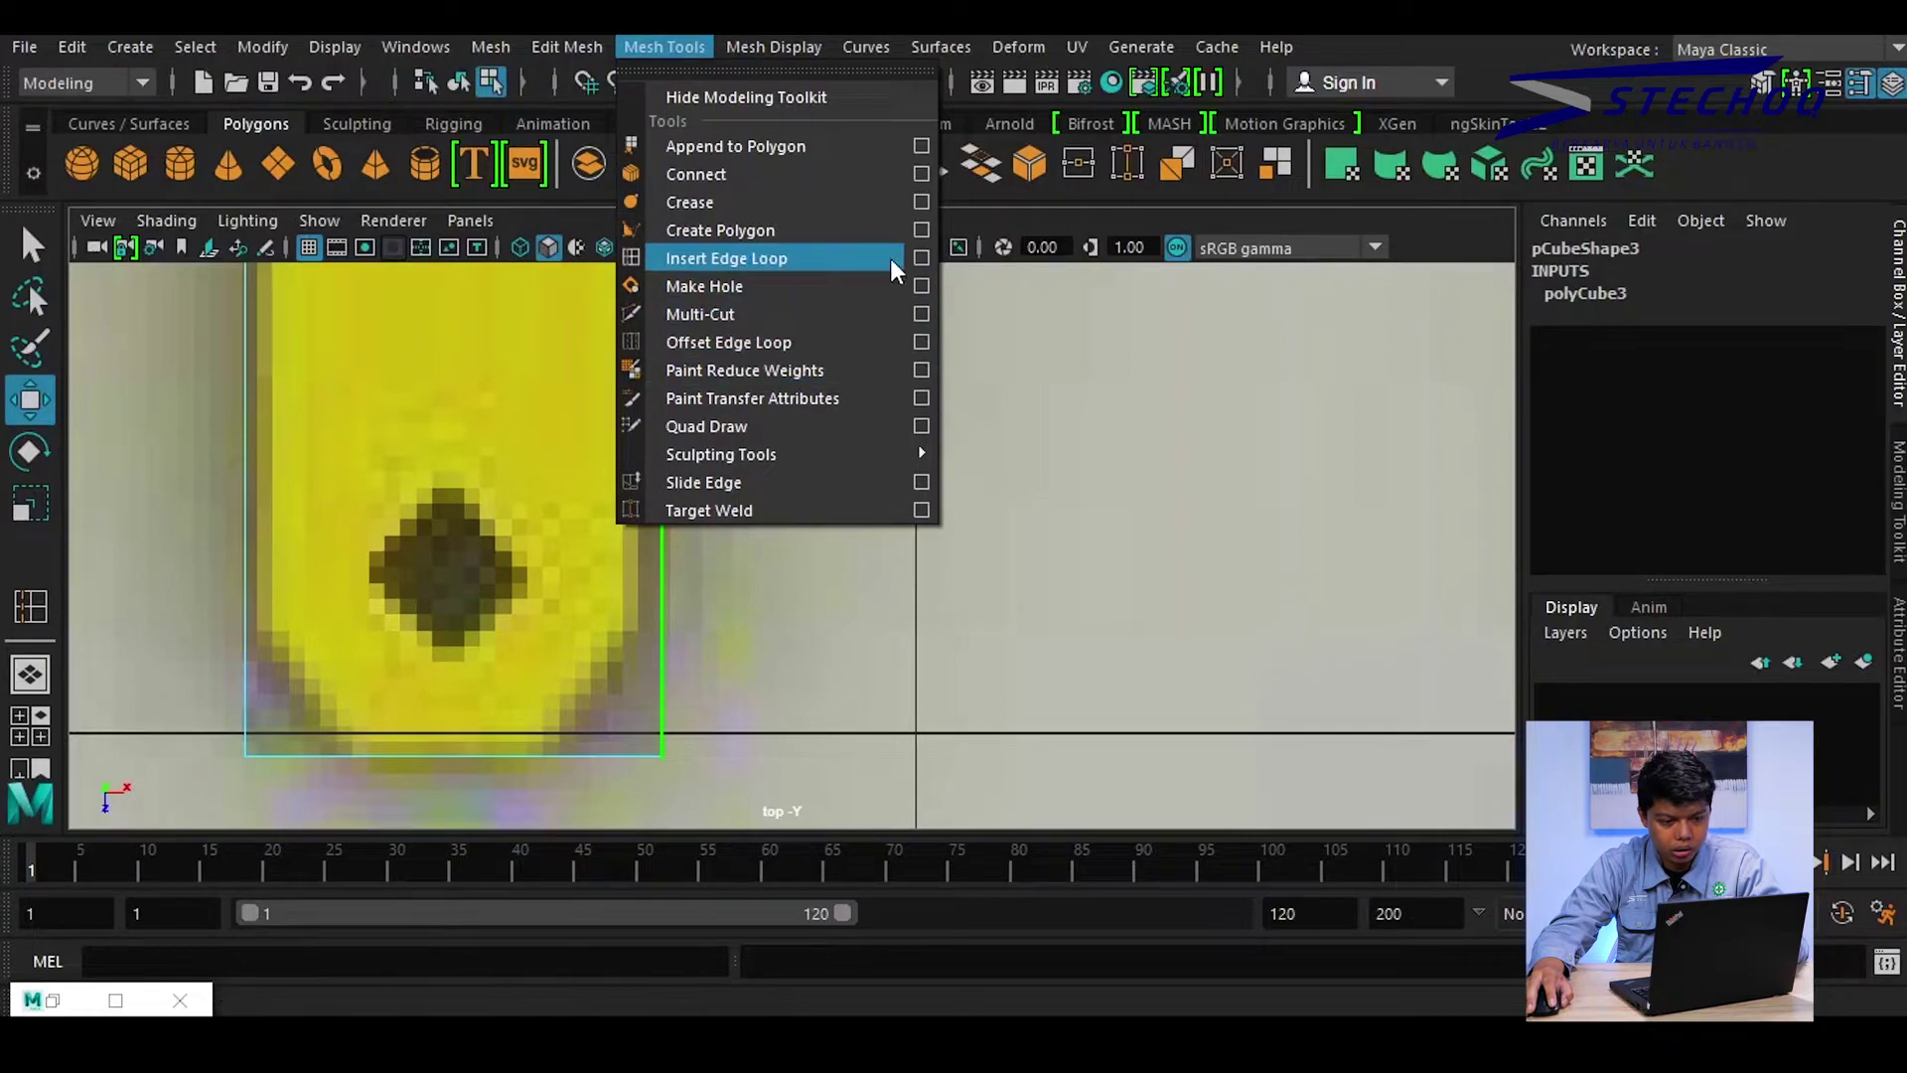
pyautogui.click(729, 259)
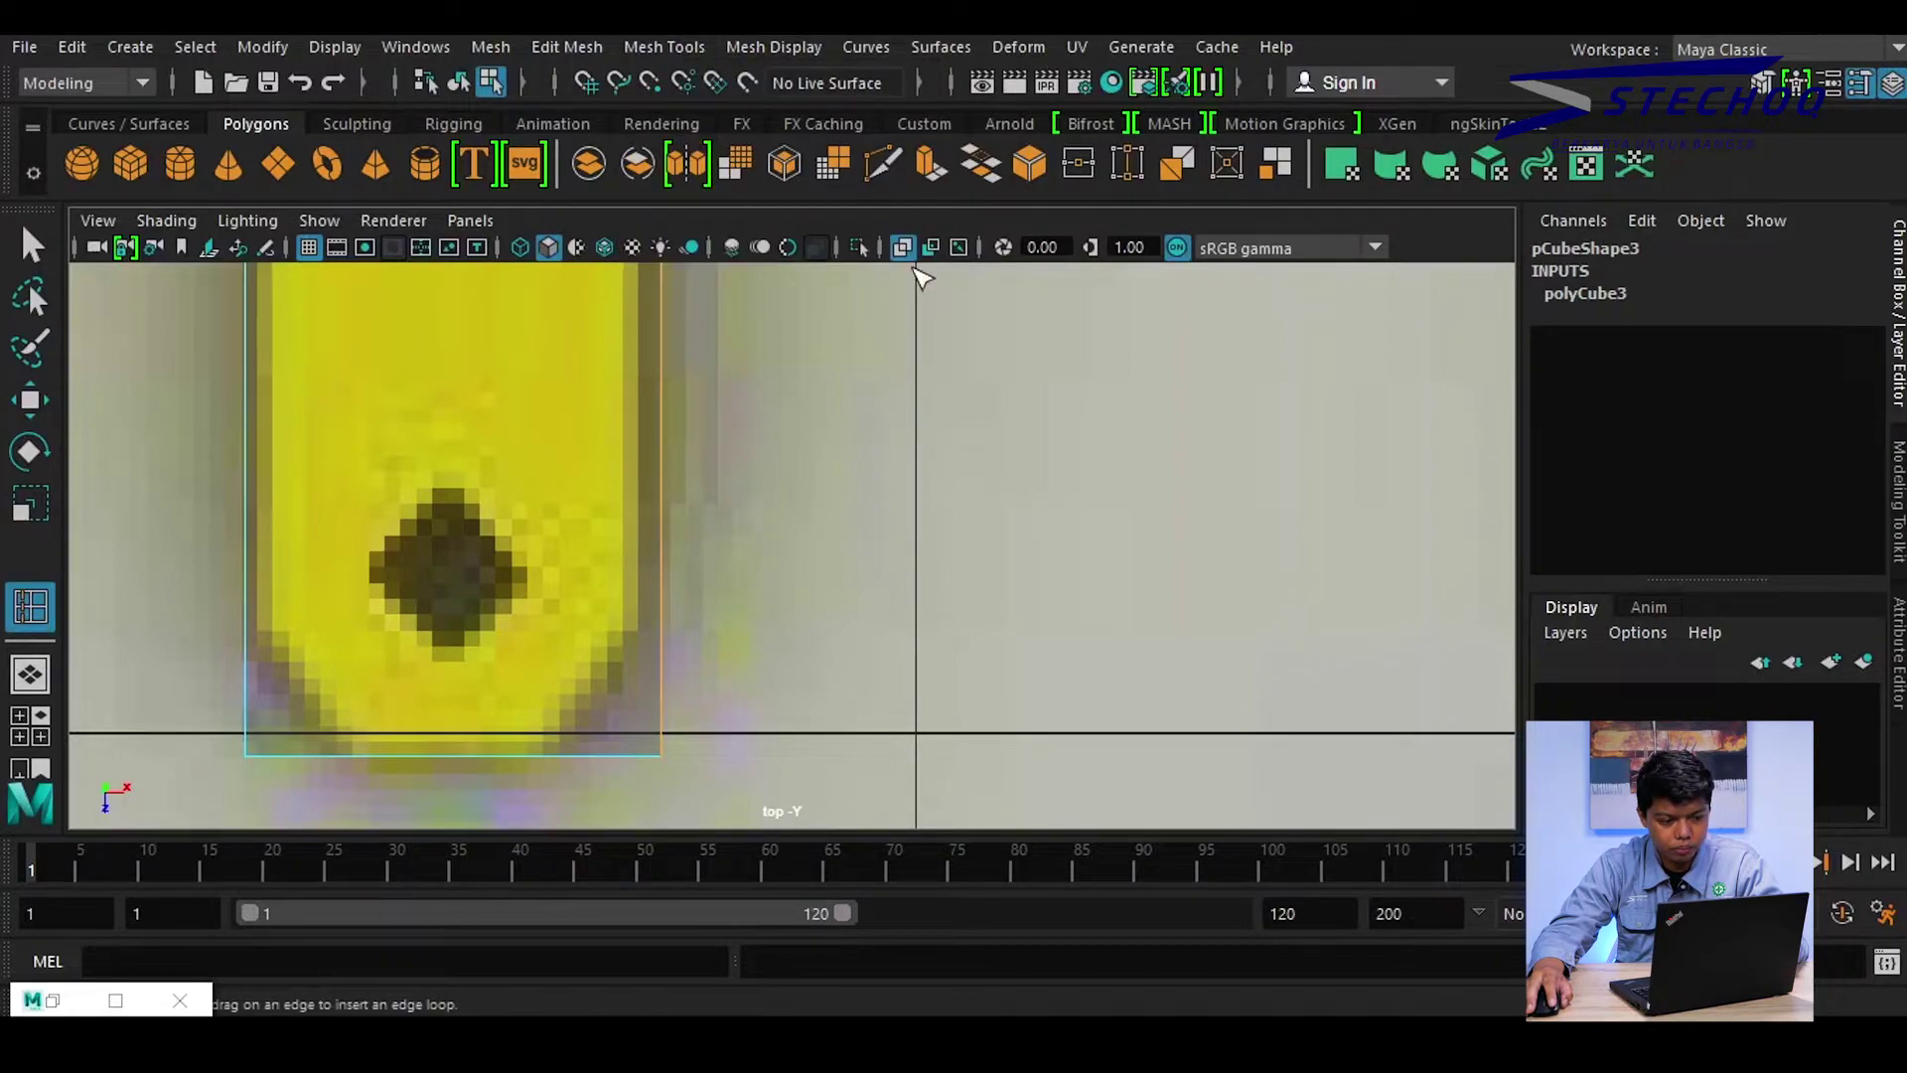
pyautogui.click(52, 999)
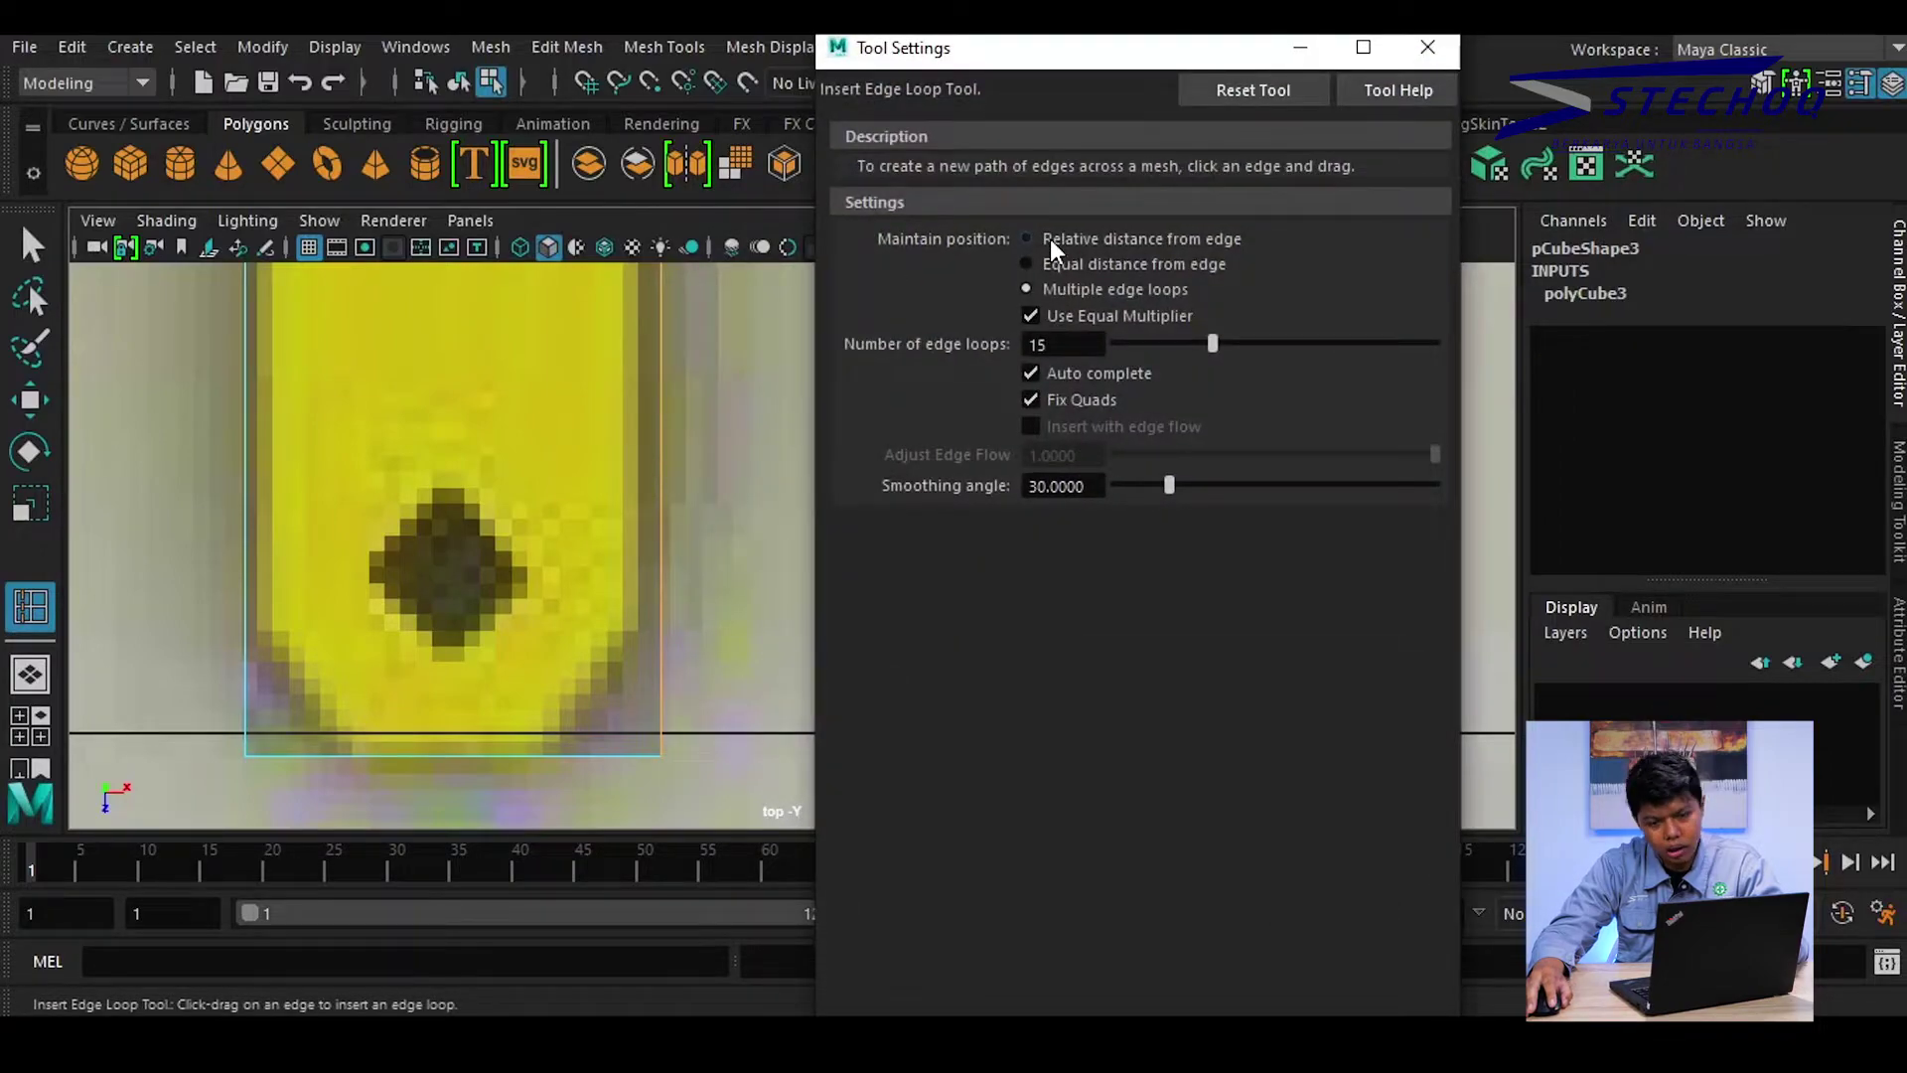
pyautogui.click(1051, 239)
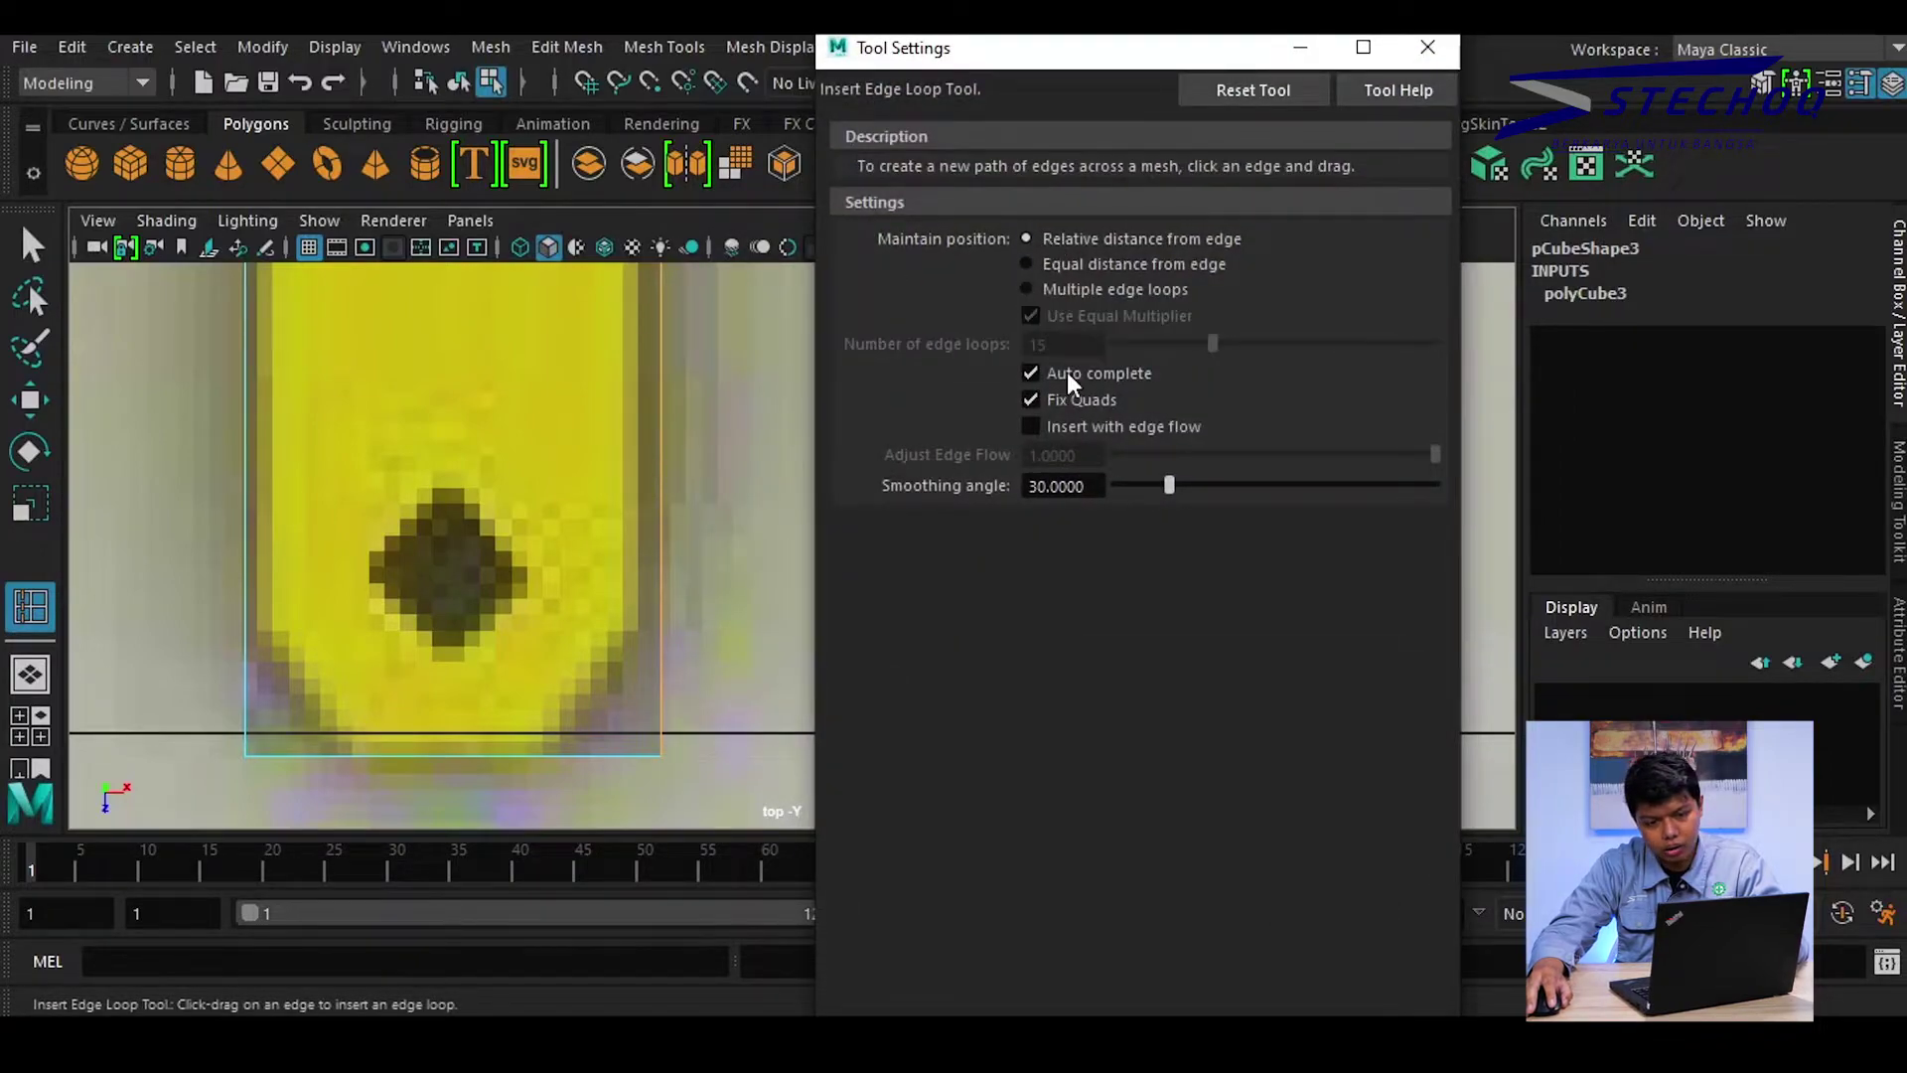
pyautogui.click(1427, 48)
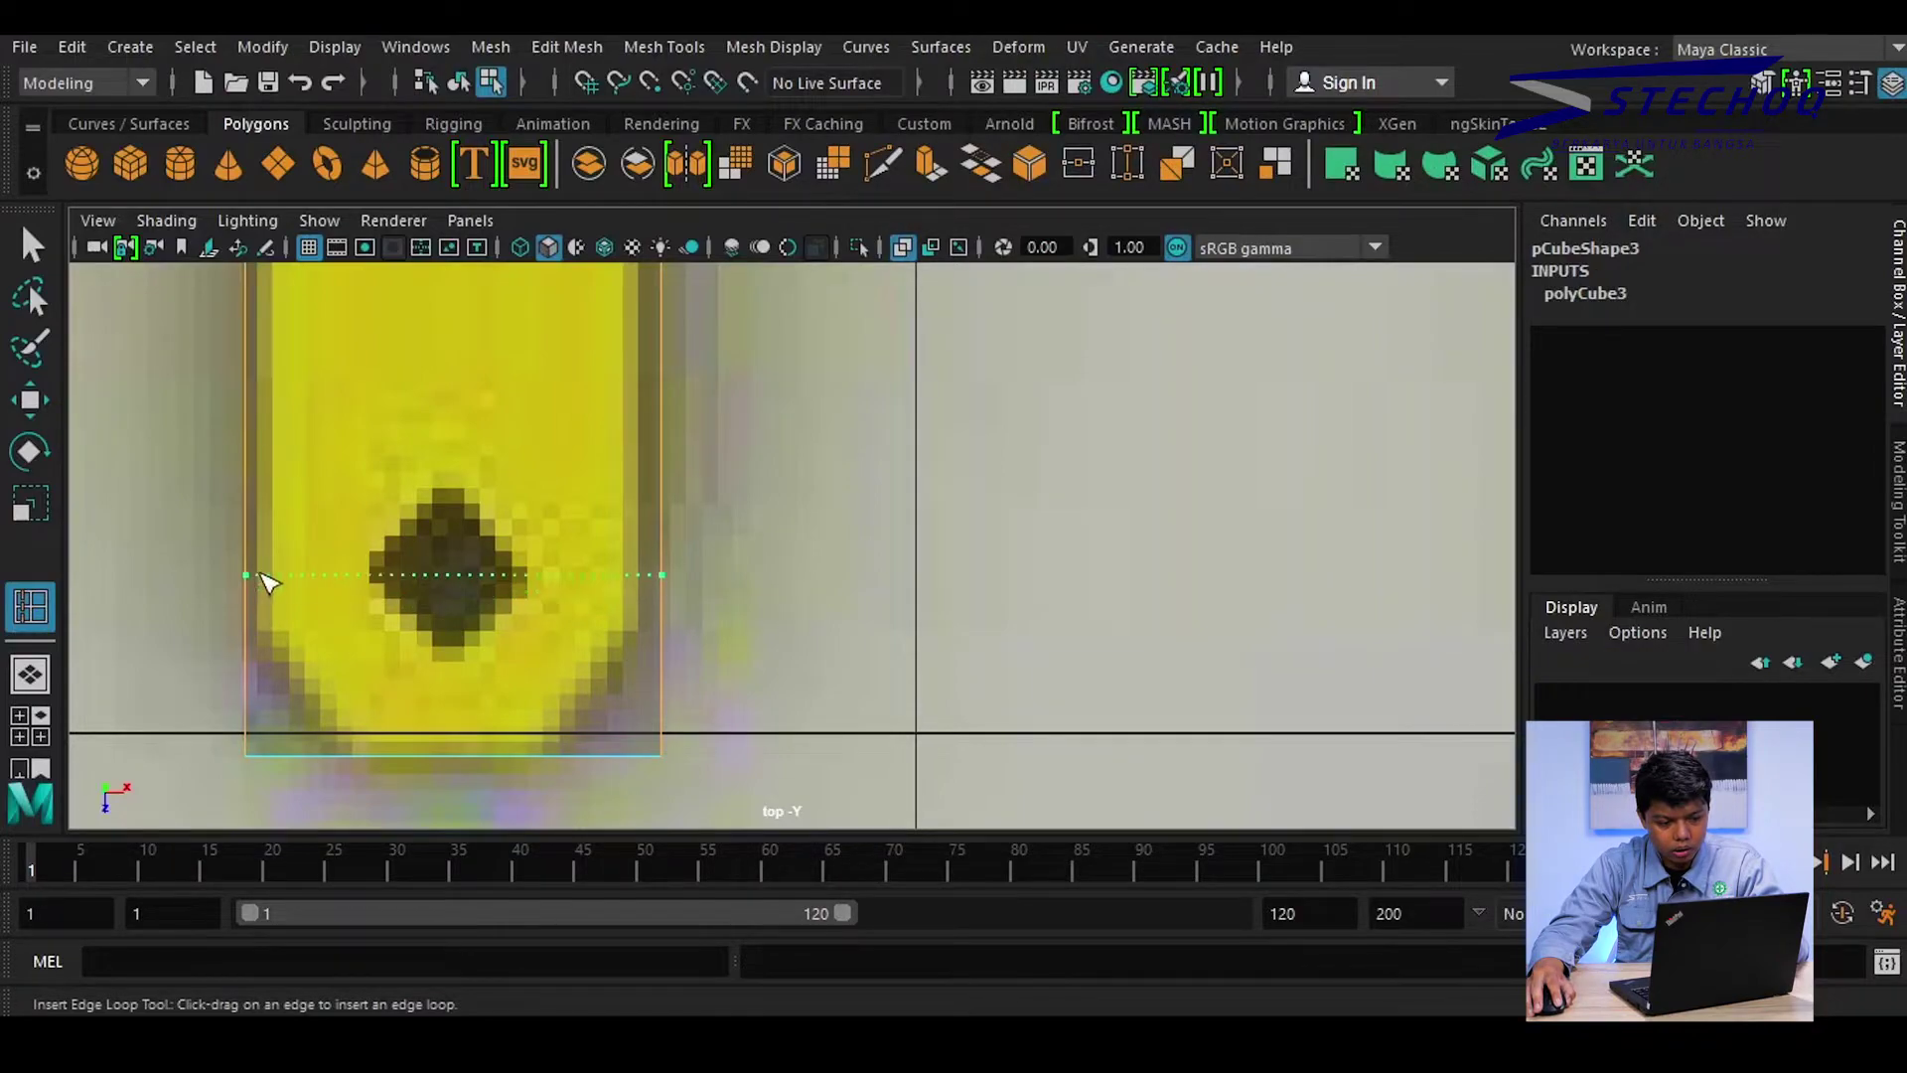
# Add two edge loops across the handle, one through the hole and one above it
pyautogui.click(268, 581)
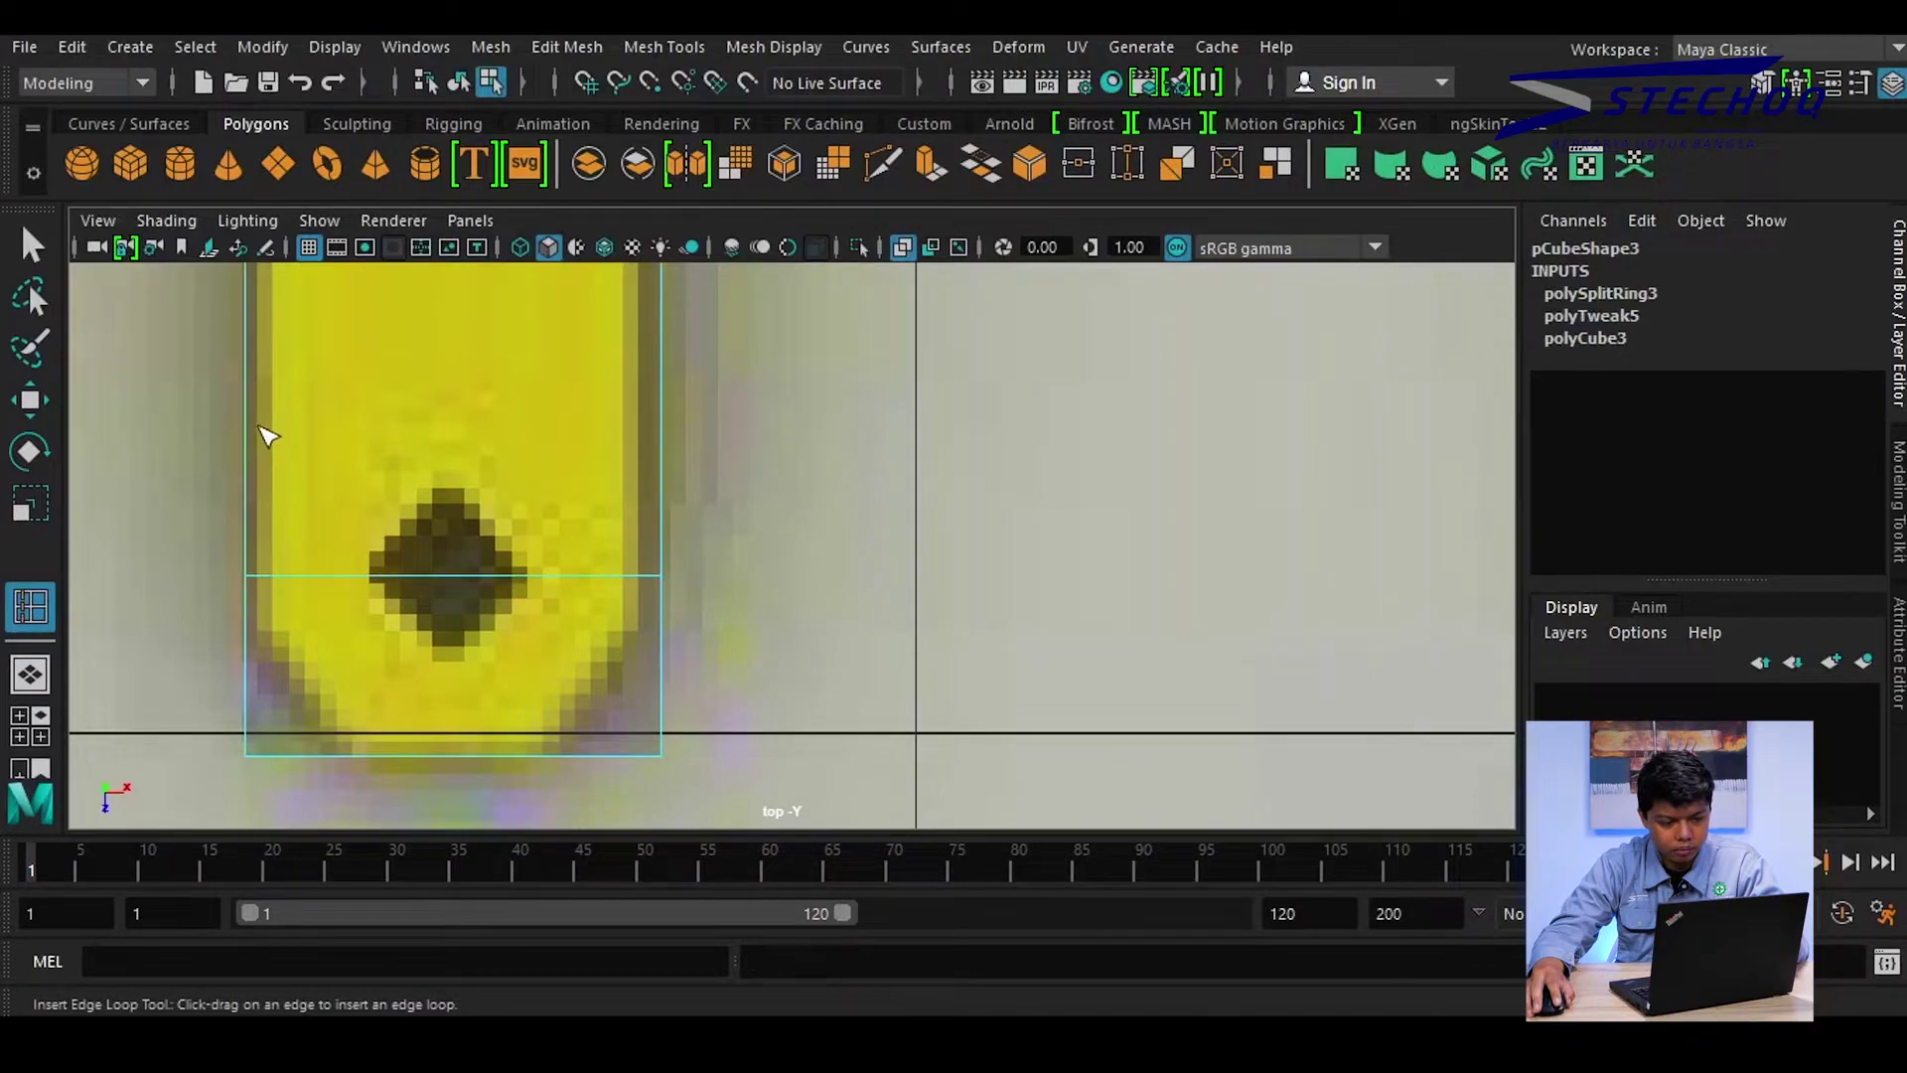
pyautogui.click(250, 430)
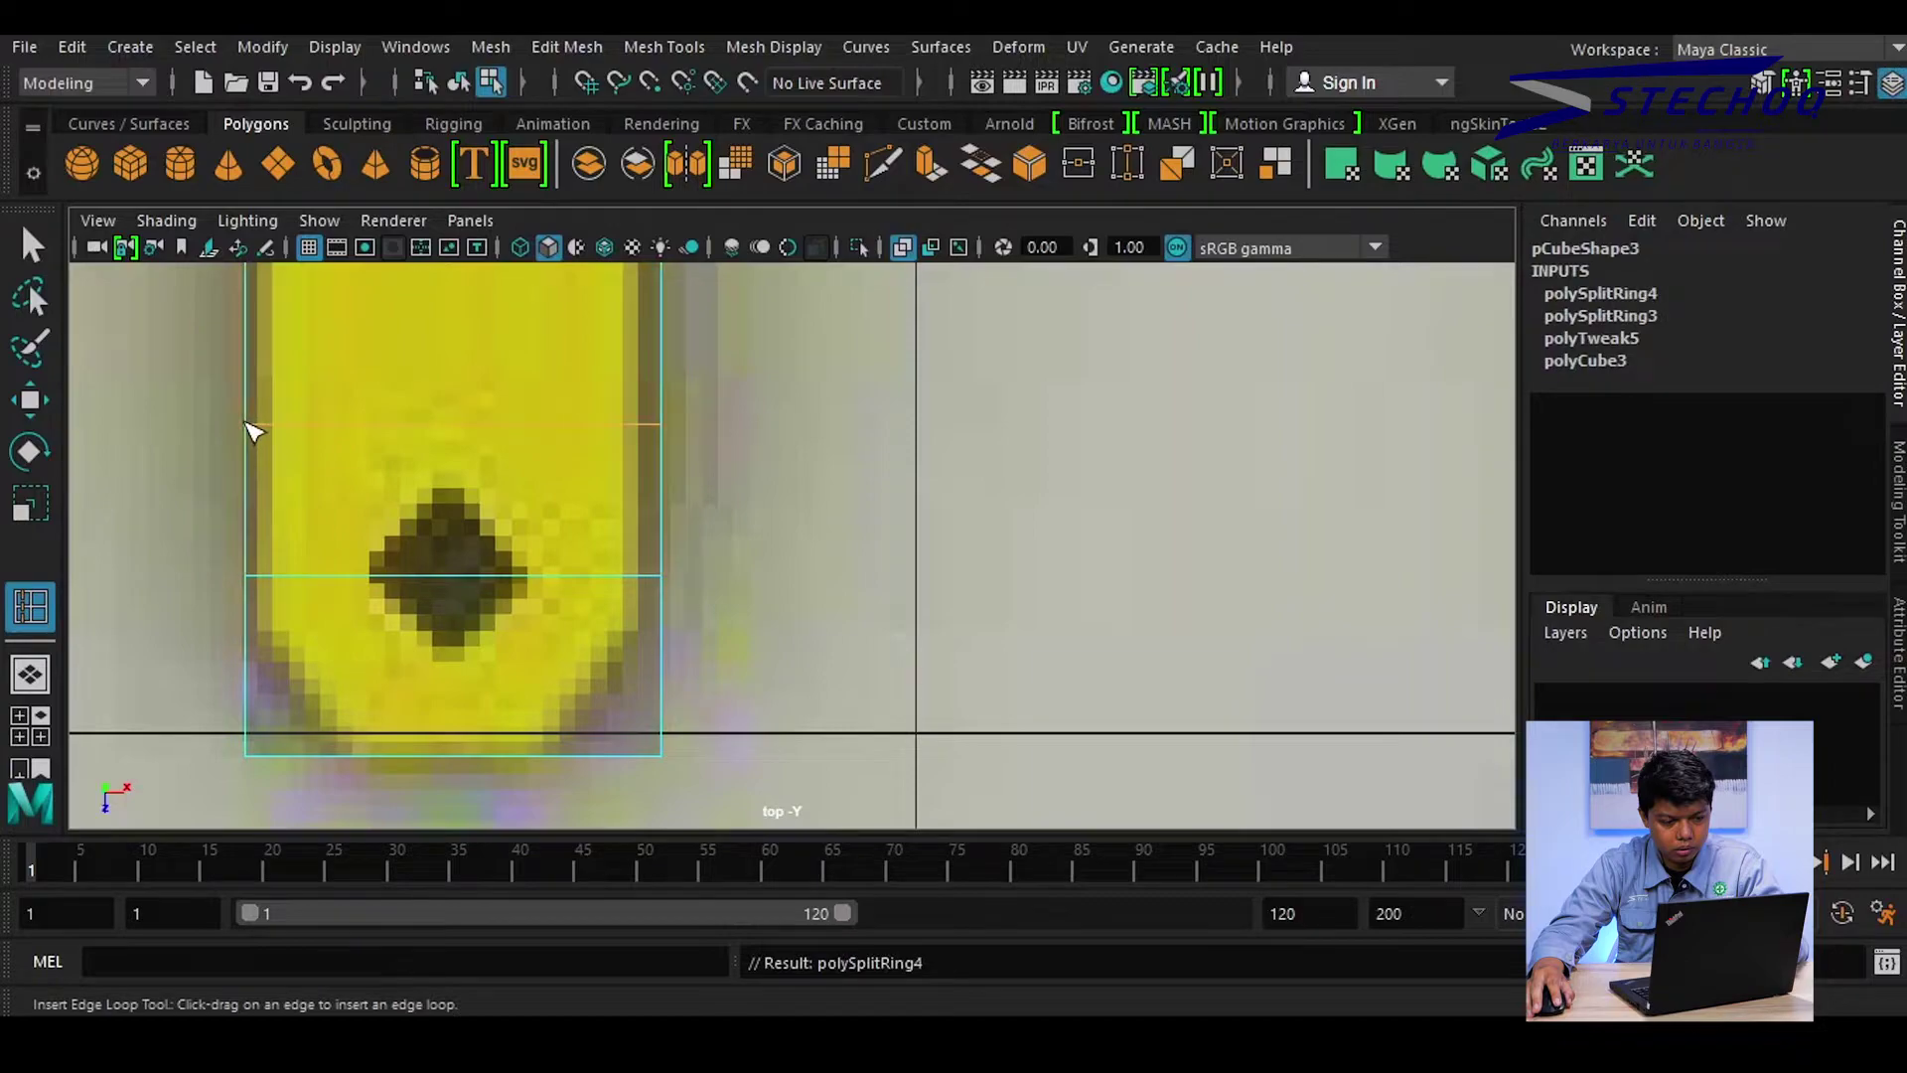
pyautogui.scroll(-5, 404, 498)
pyautogui.scroll(1, 575, 545)
pyautogui.scroll(3, 808, 586)
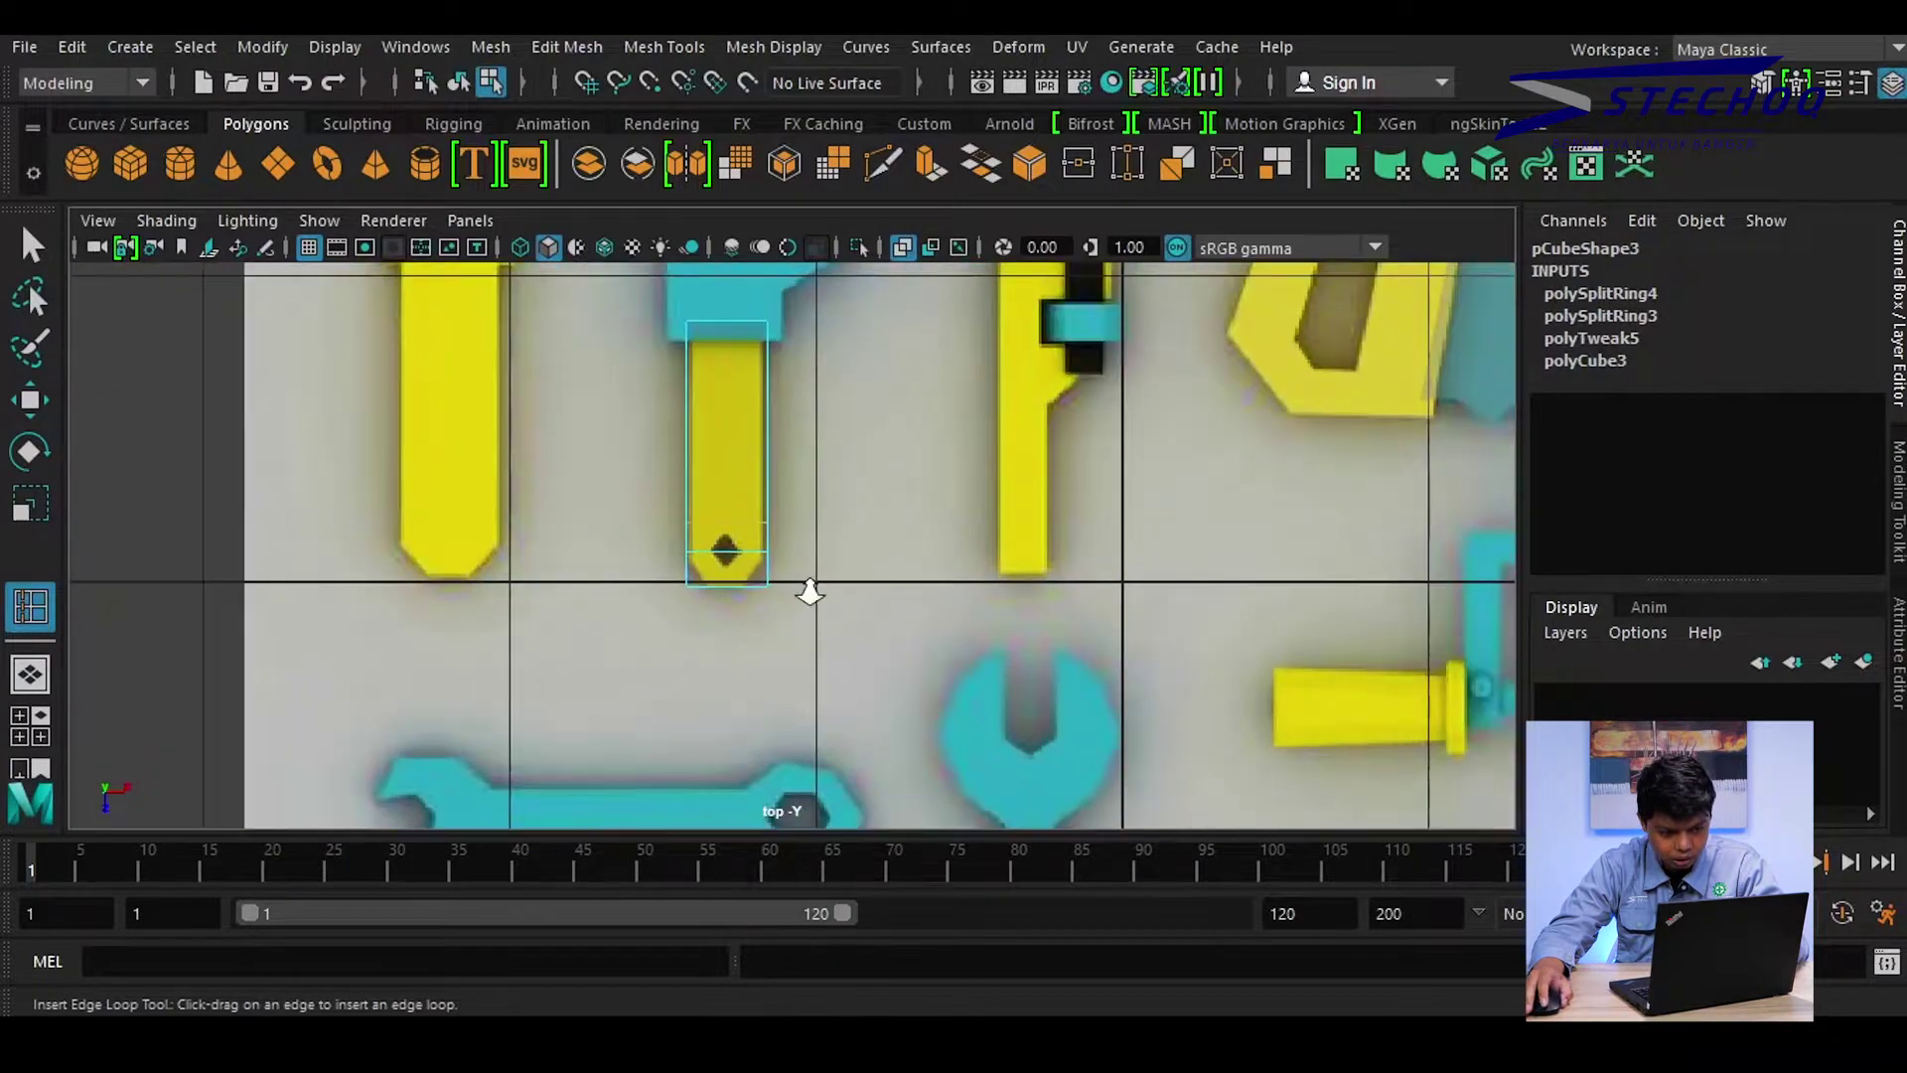
pyautogui.scroll(3, 750, 601)
pyautogui.keyDown('alt'); pyautogui.moveTo(750, 553); pyautogui.dragTo(826, 456, button='middle'); pyautogui.keyUp('alt')
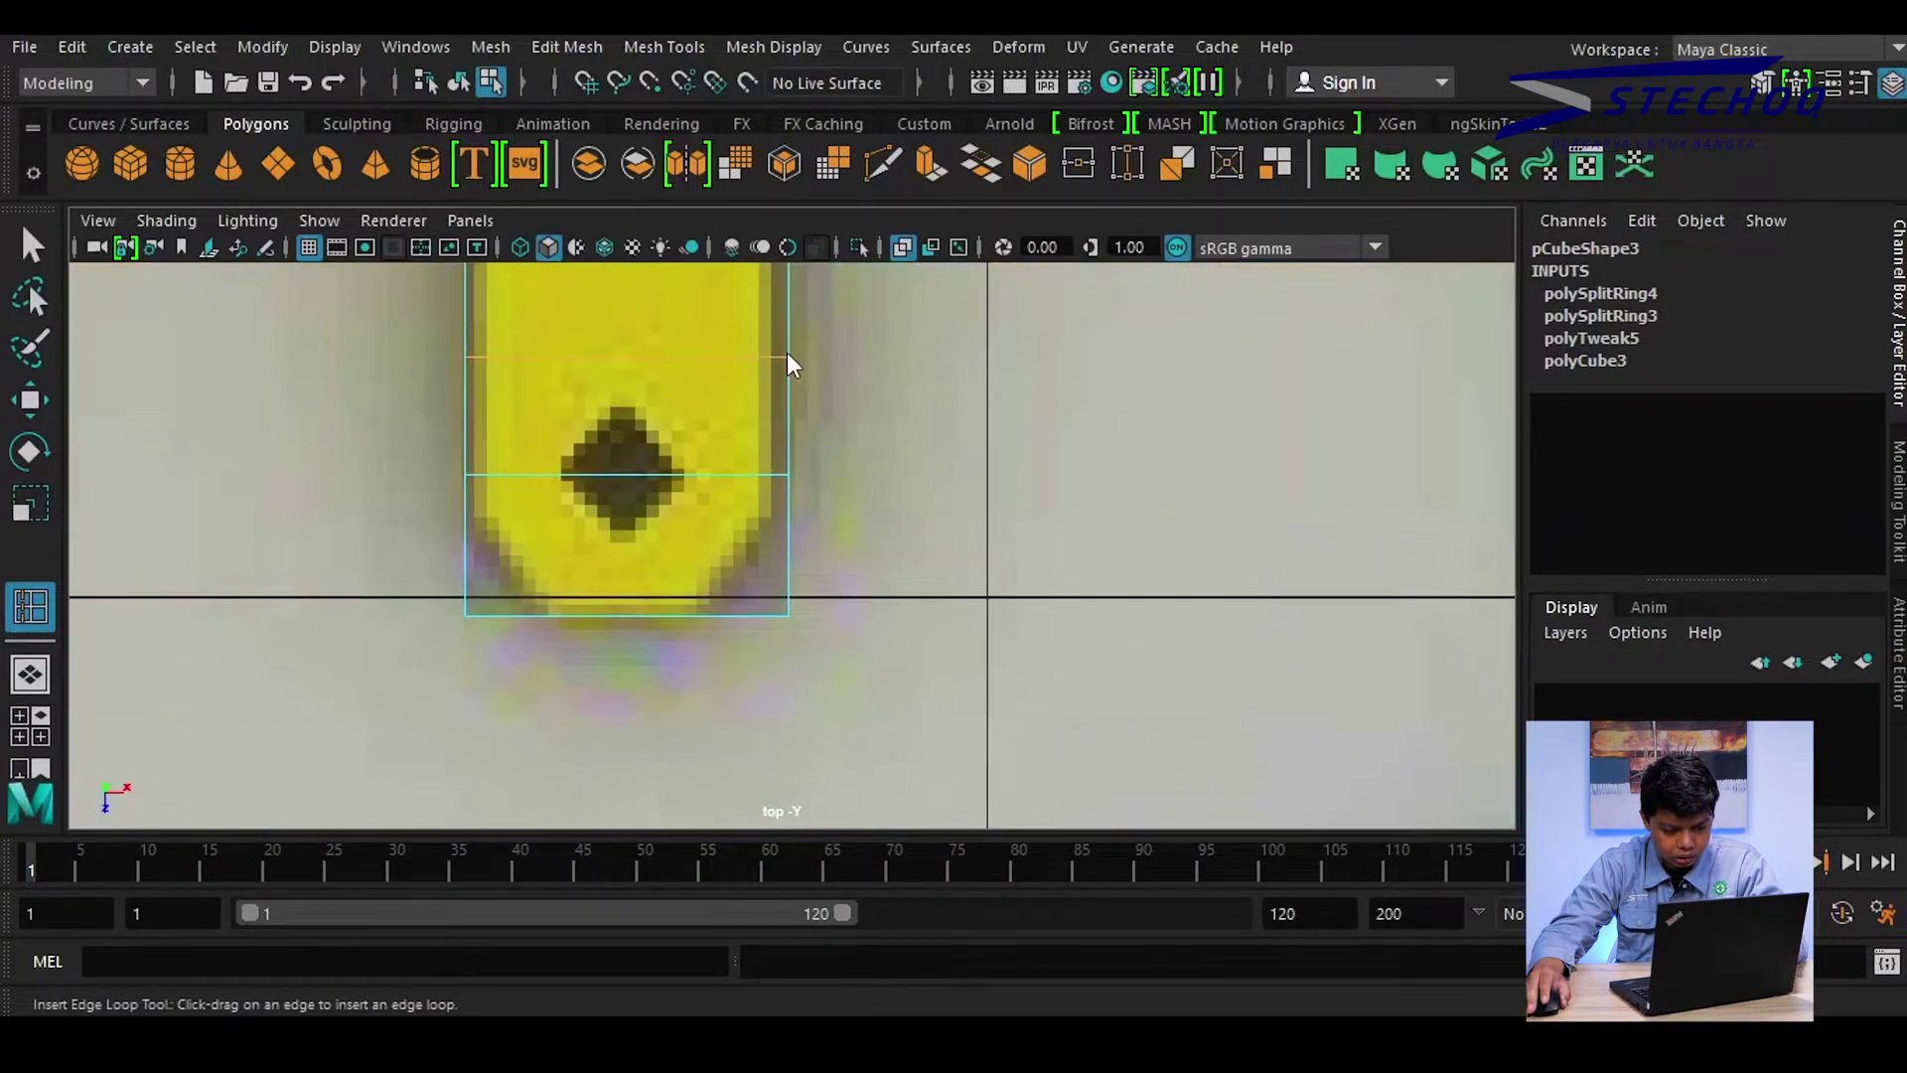
# Taper the handle end by moving its bottom corner and middle-row vertices inward and down
pyautogui.moveTo(789, 365); pyautogui.dragTo(635, 248, button='right')
pyautogui.press('w')
pyautogui.moveTo(443, 690); pyautogui.dragTo(530, 531)
pyautogui.moveTo(595, 612)
pyautogui.mouseDown()
pyautogui.moveTo(865, 596)
pyautogui.moveTo(763, 614)
pyautogui.mouseUp()
pyautogui.moveTo(430, 553); pyautogui.dragTo(800, 447)
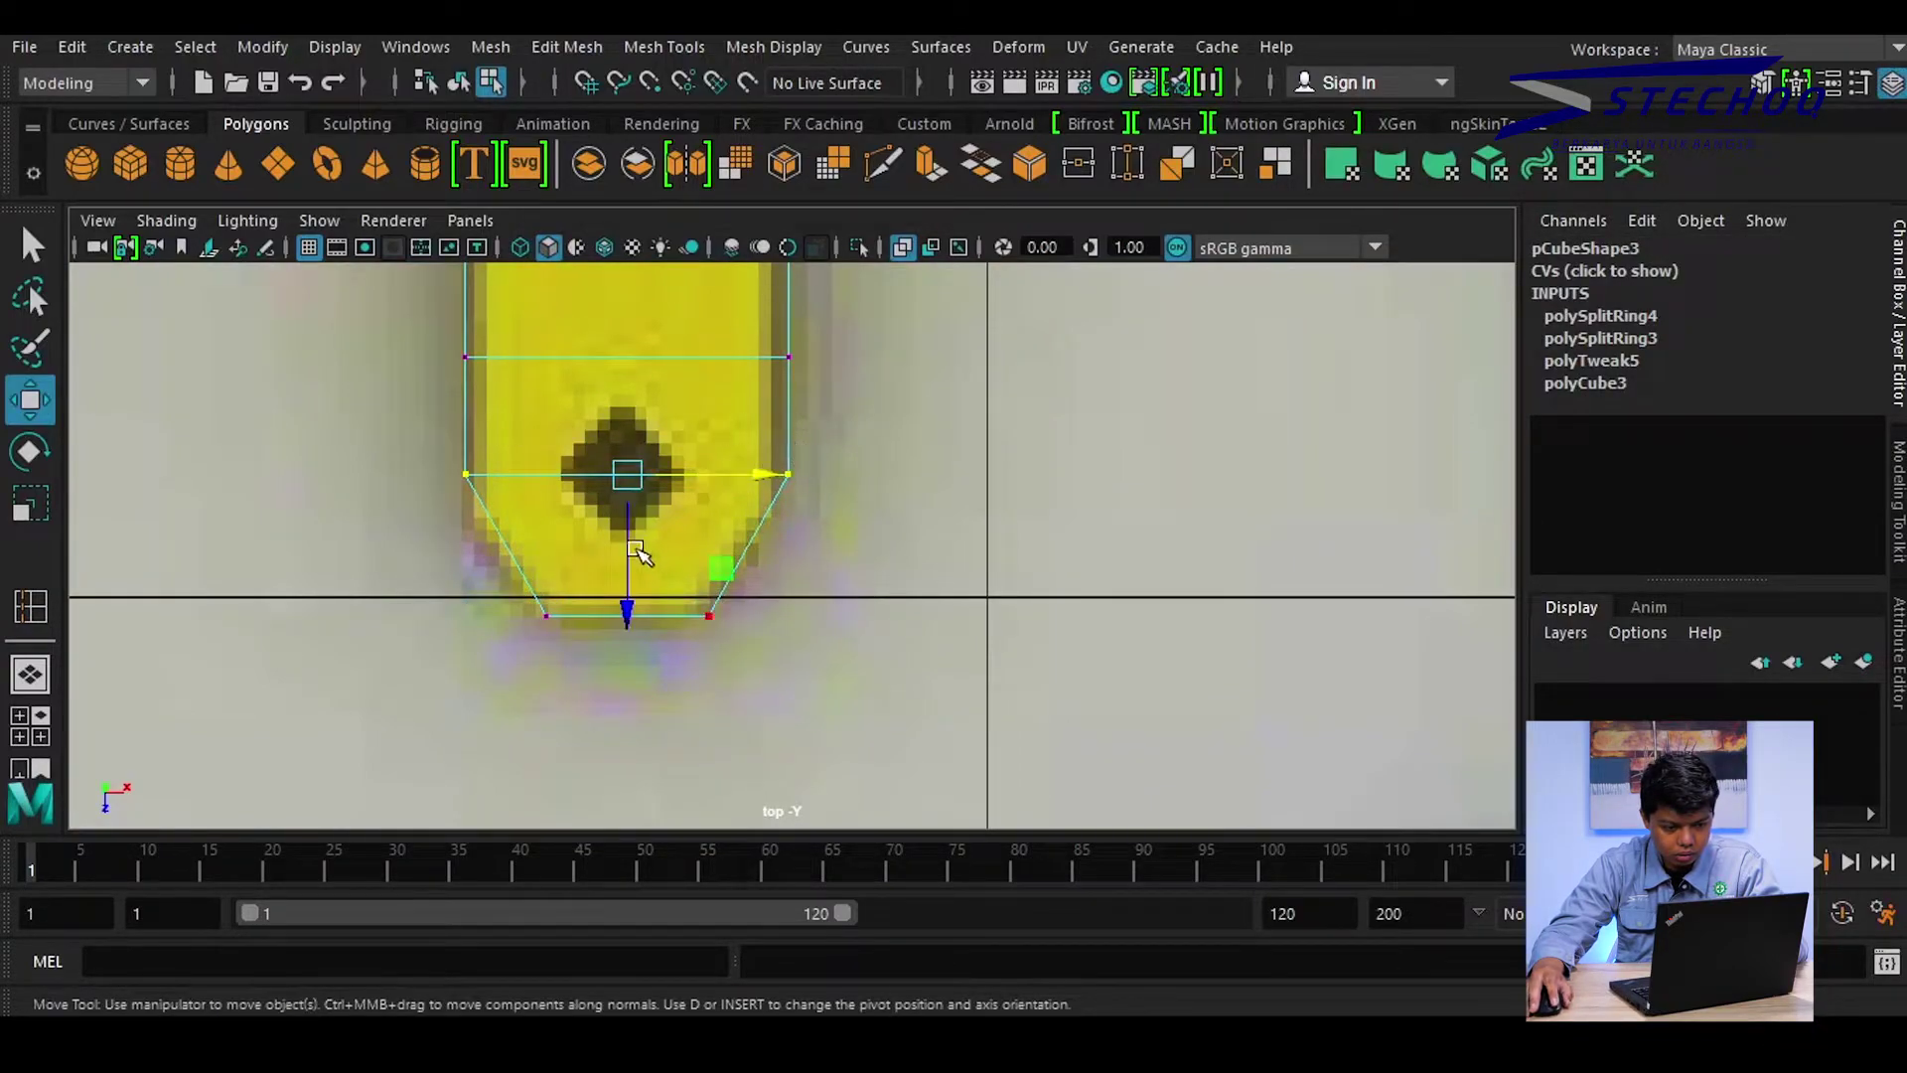
pyautogui.moveTo(636, 552); pyautogui.dragTo(636, 587)
pyautogui.moveTo(425, 409); pyautogui.dragTo(806, 336)
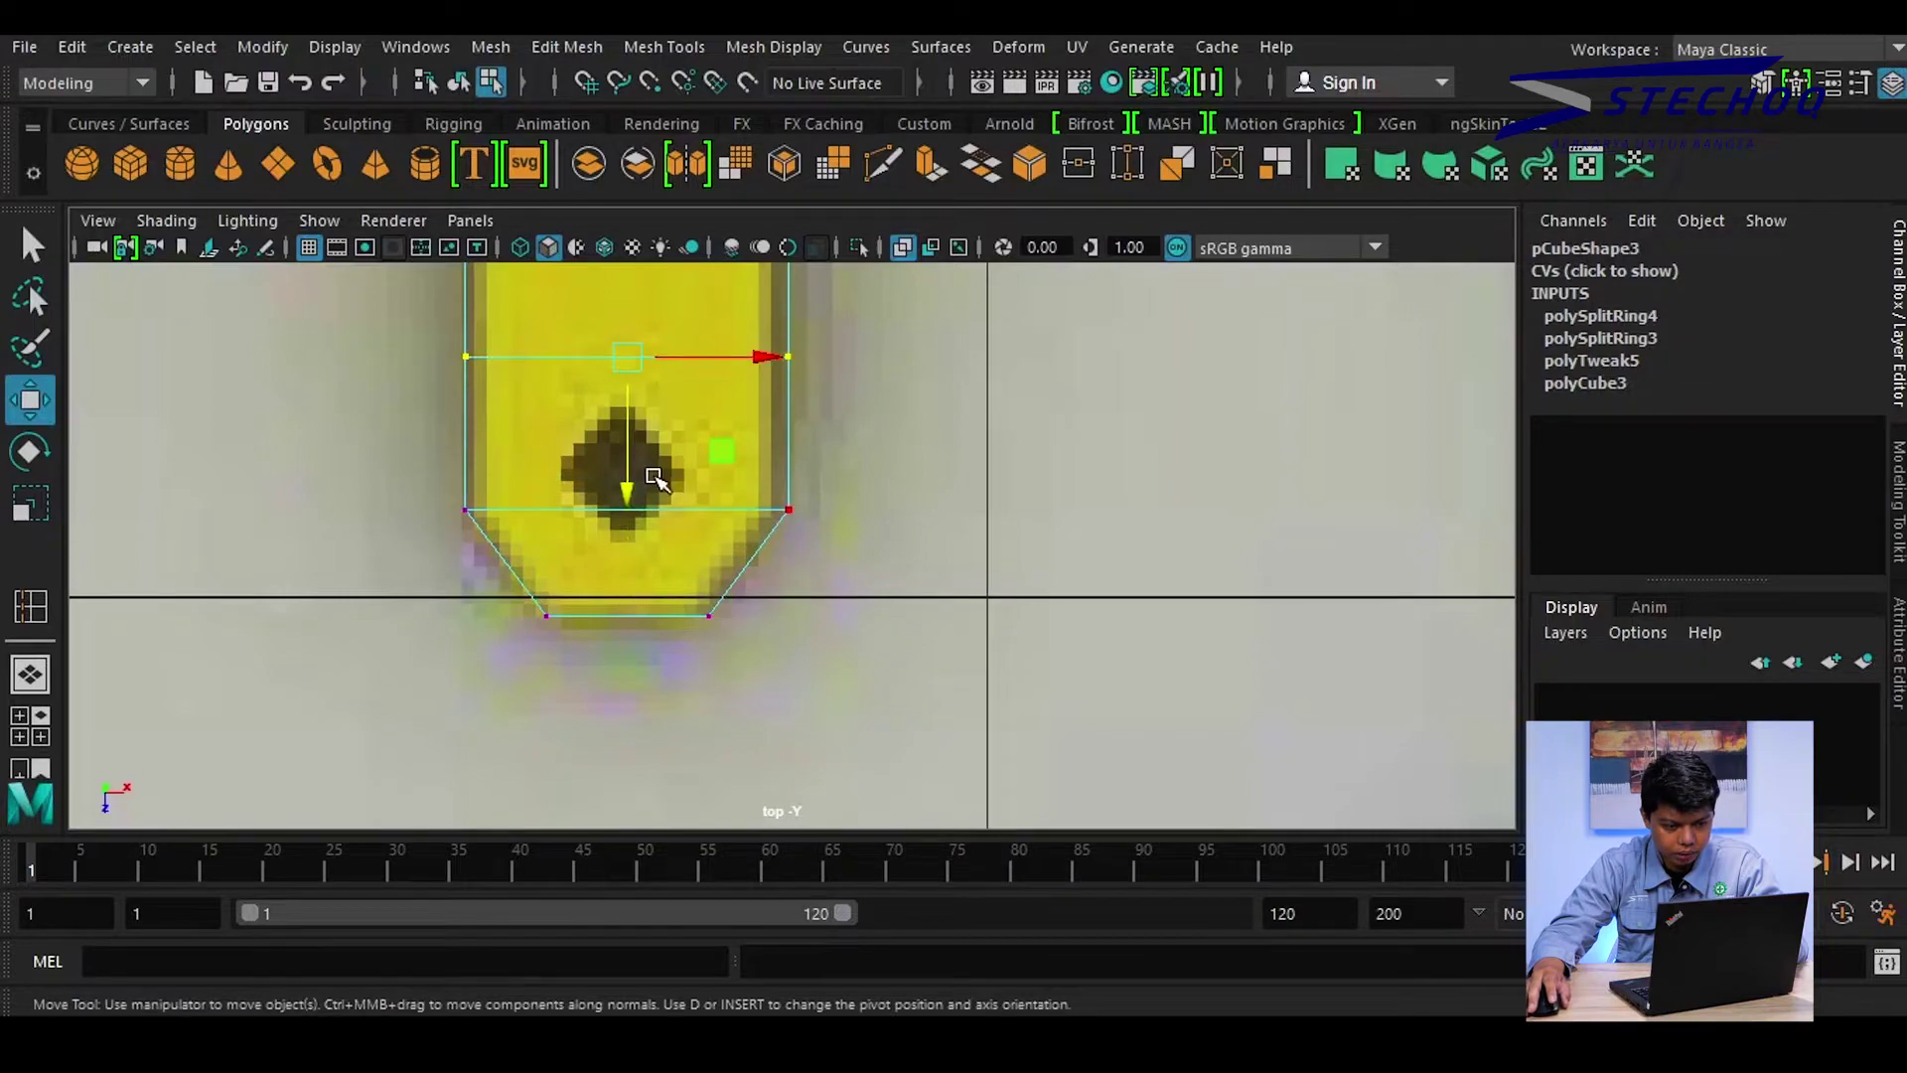
# Add a vertical edge loop down the middle of the handle block
pyautogui.moveTo(784, 425); pyautogui.dragTo(779, 203, button='right')
pyautogui.click(788, 437)
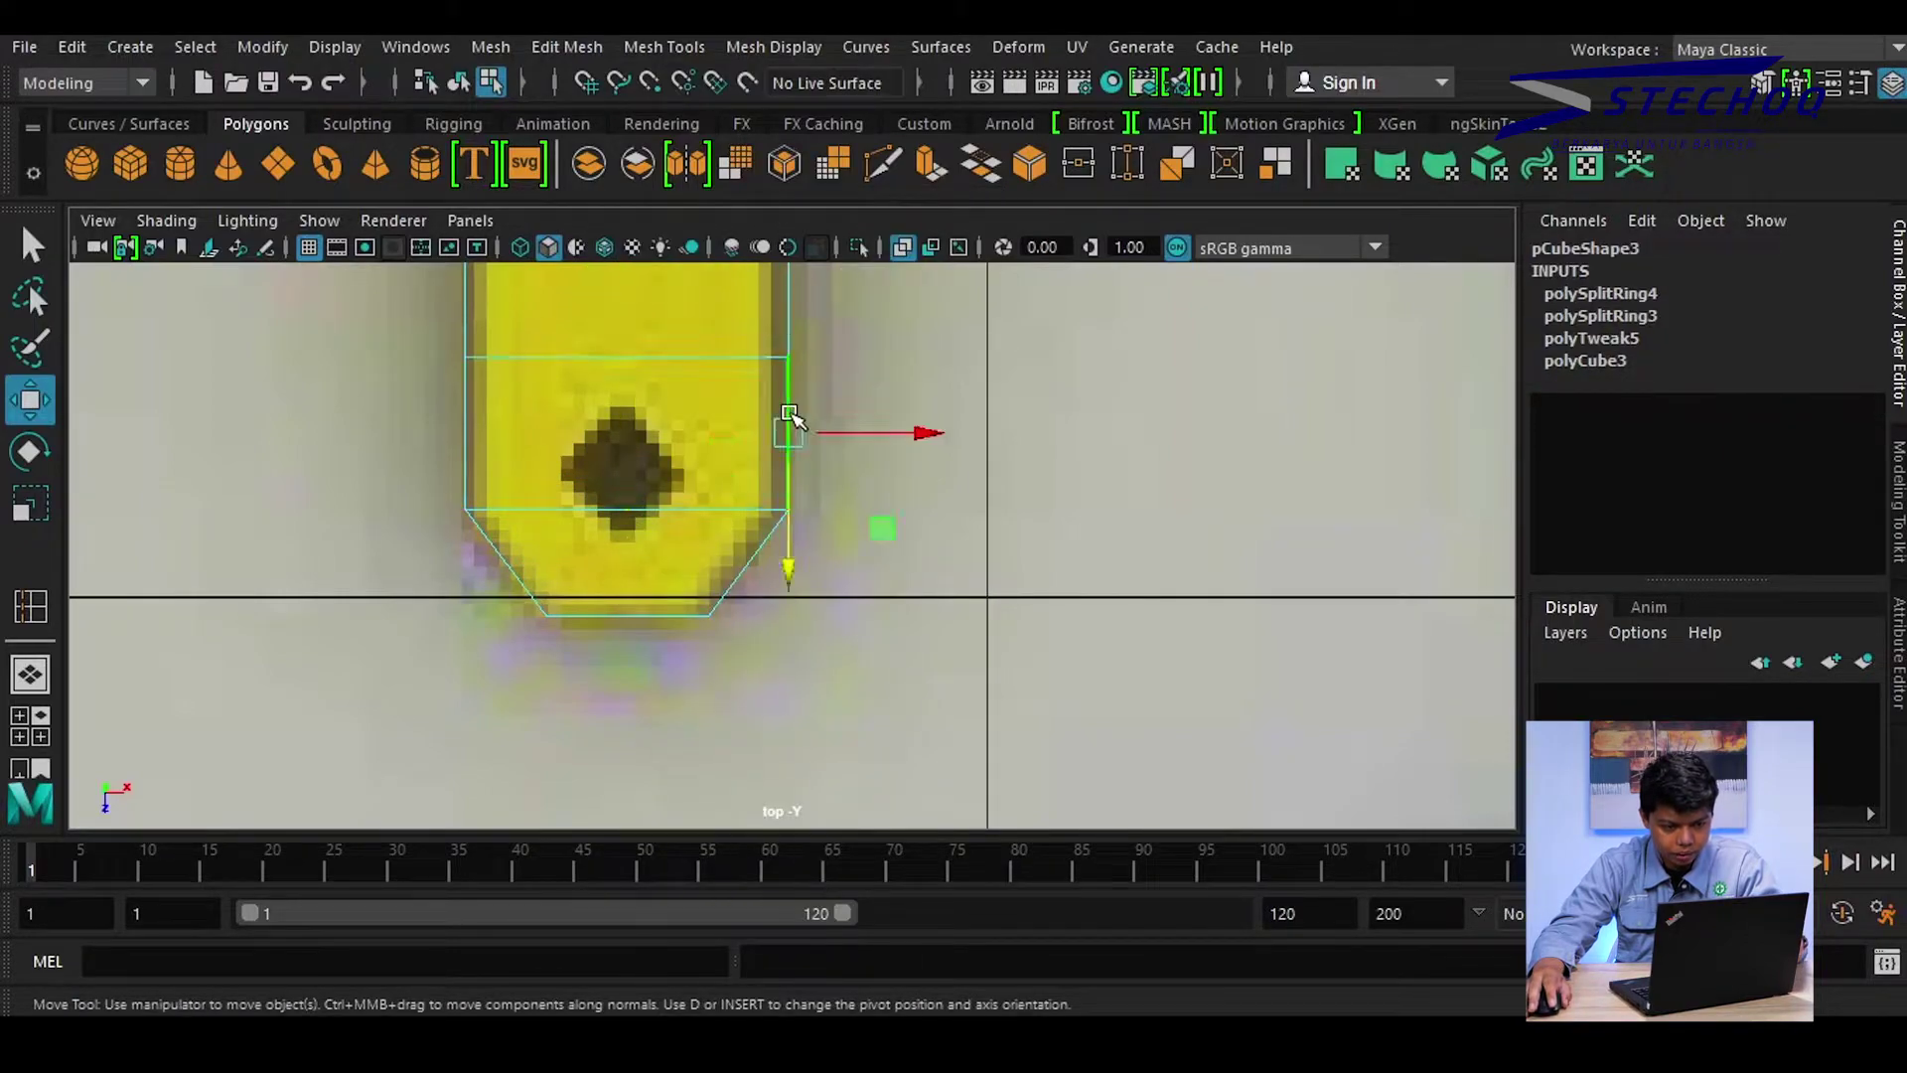
pyautogui.click(672, 46)
pyautogui.click(695, 204)
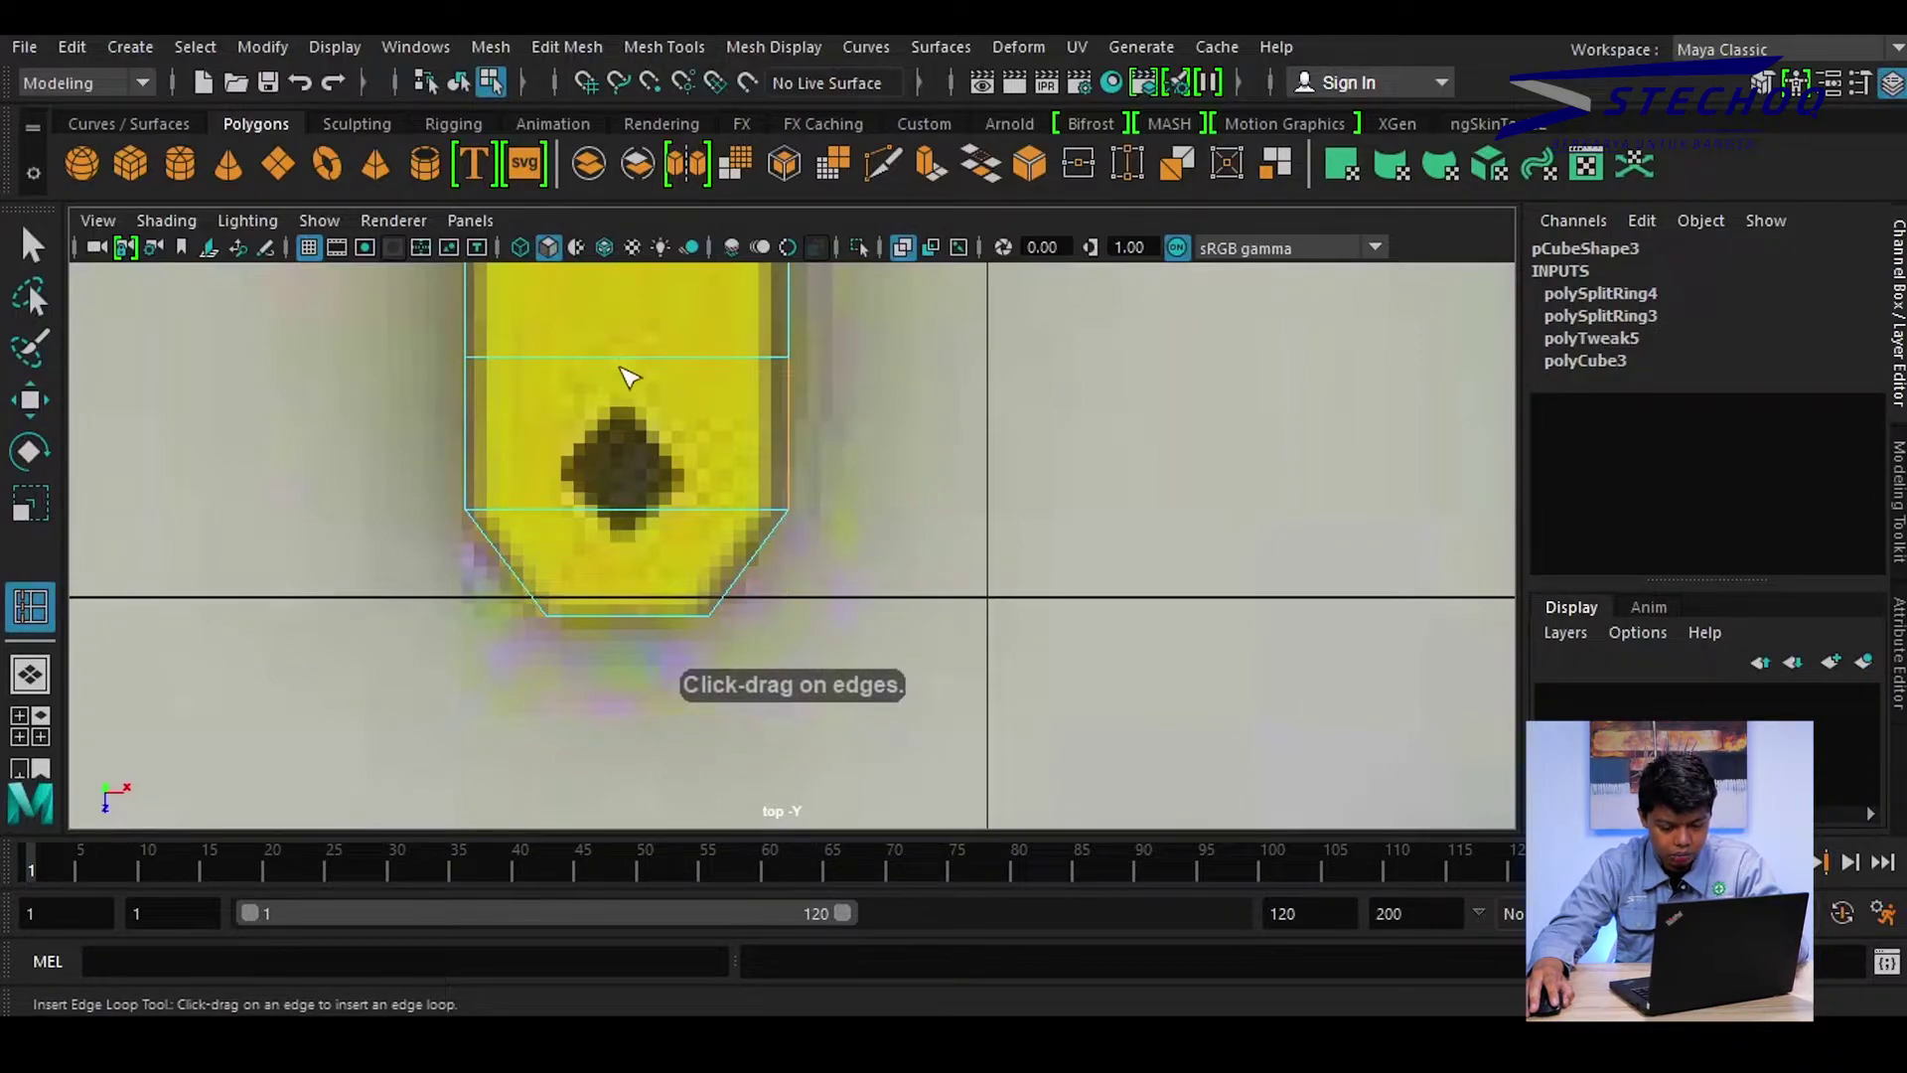
pyautogui.click(618, 357)
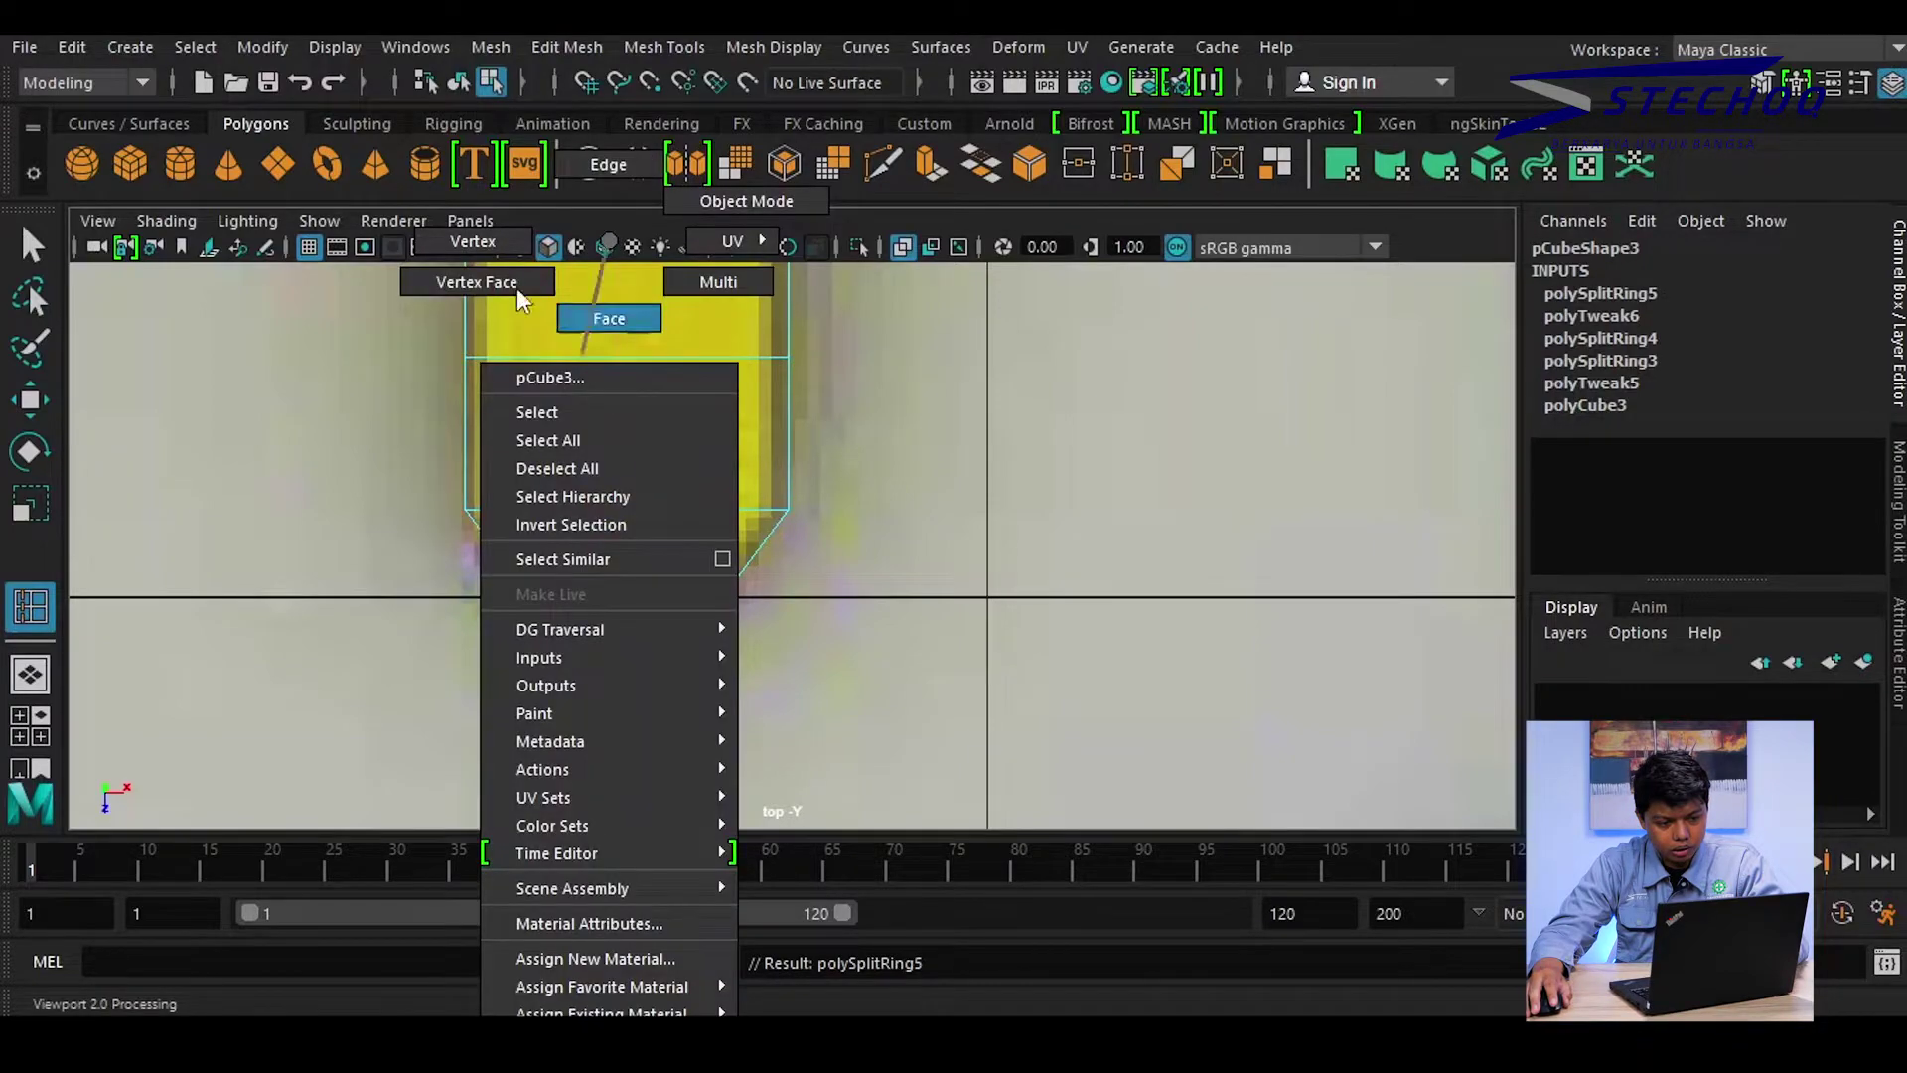
# Switch pCube3 to vertex mode and frame the handle's end in the view
pyautogui.moveTo(610, 374); pyautogui.dragTo(517, 288, button='right')
pyautogui.scroll(2, 655, 487)
pyautogui.scroll(2, 557, 512)
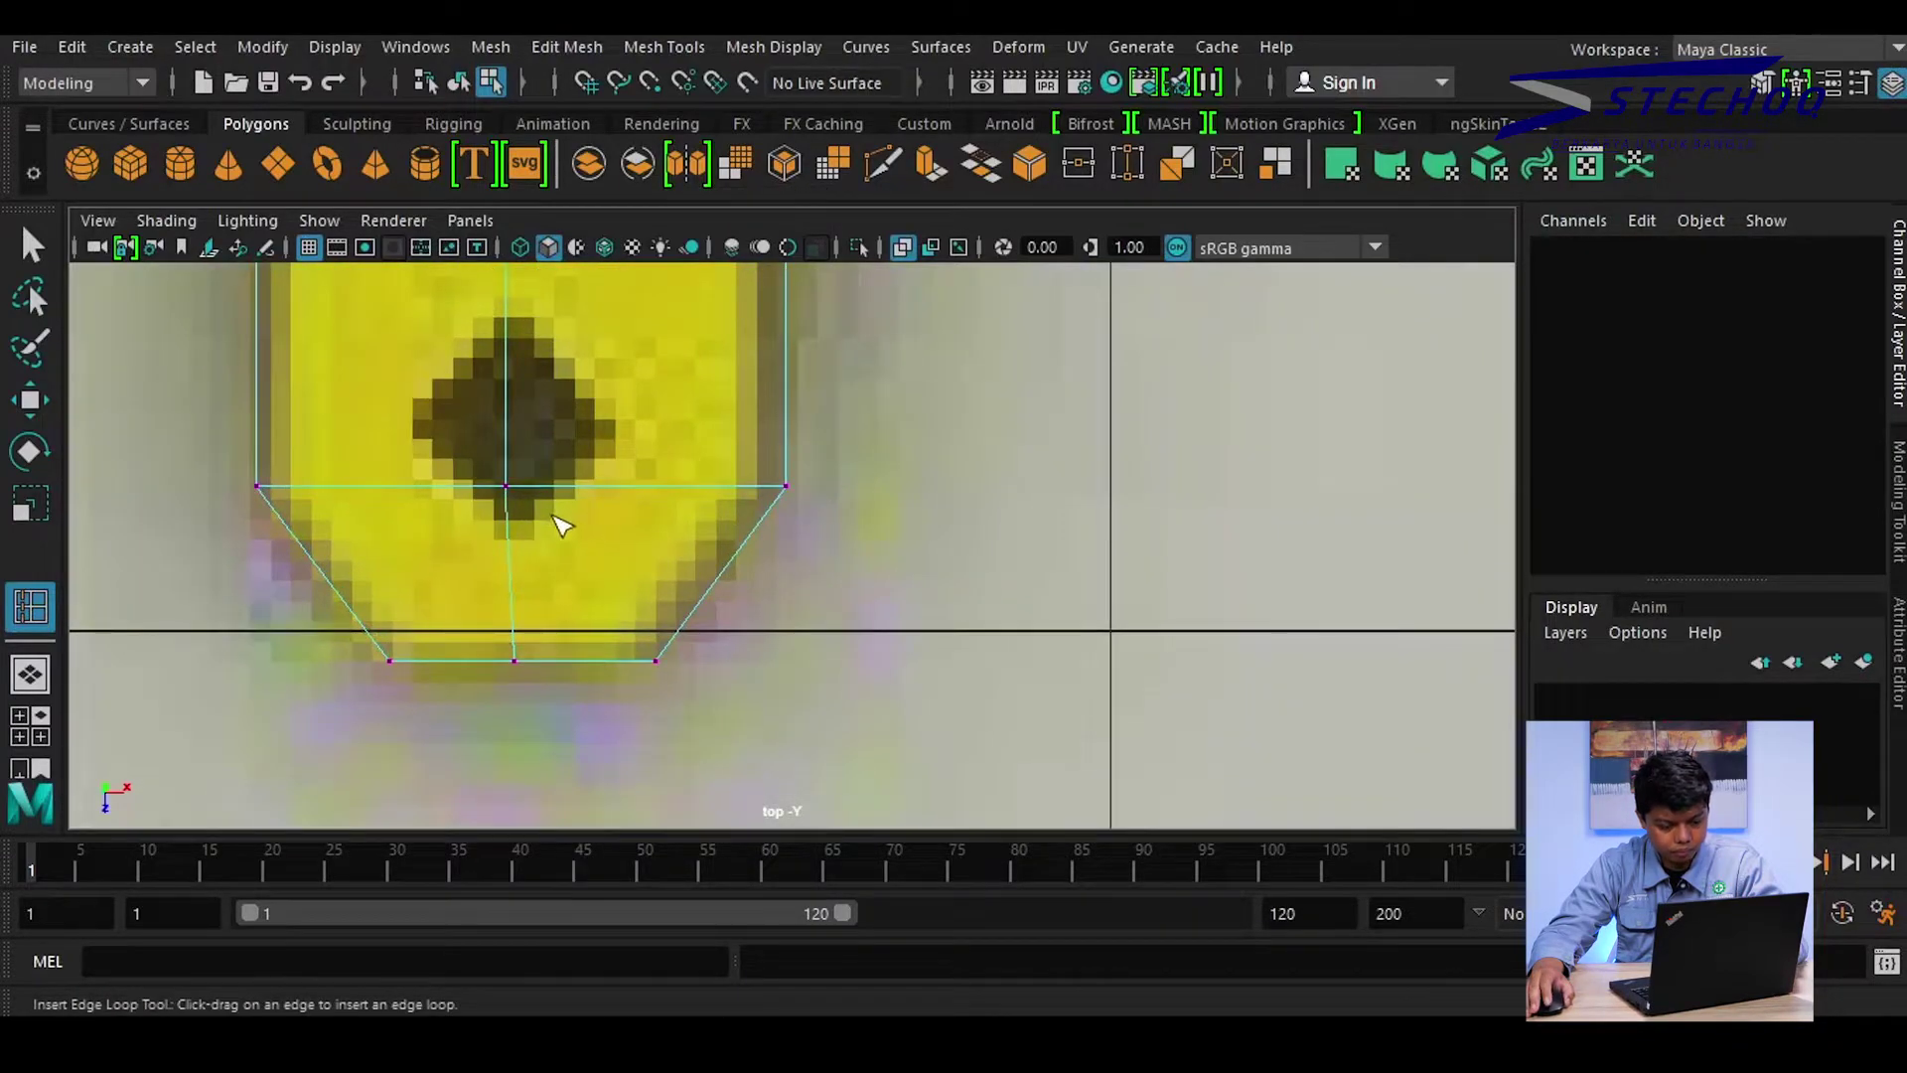
pyautogui.keyDown('alt'); pyautogui.moveTo(620, 487); pyautogui.dragTo(574, 559, button='middle'); pyautogui.keyUp('alt')
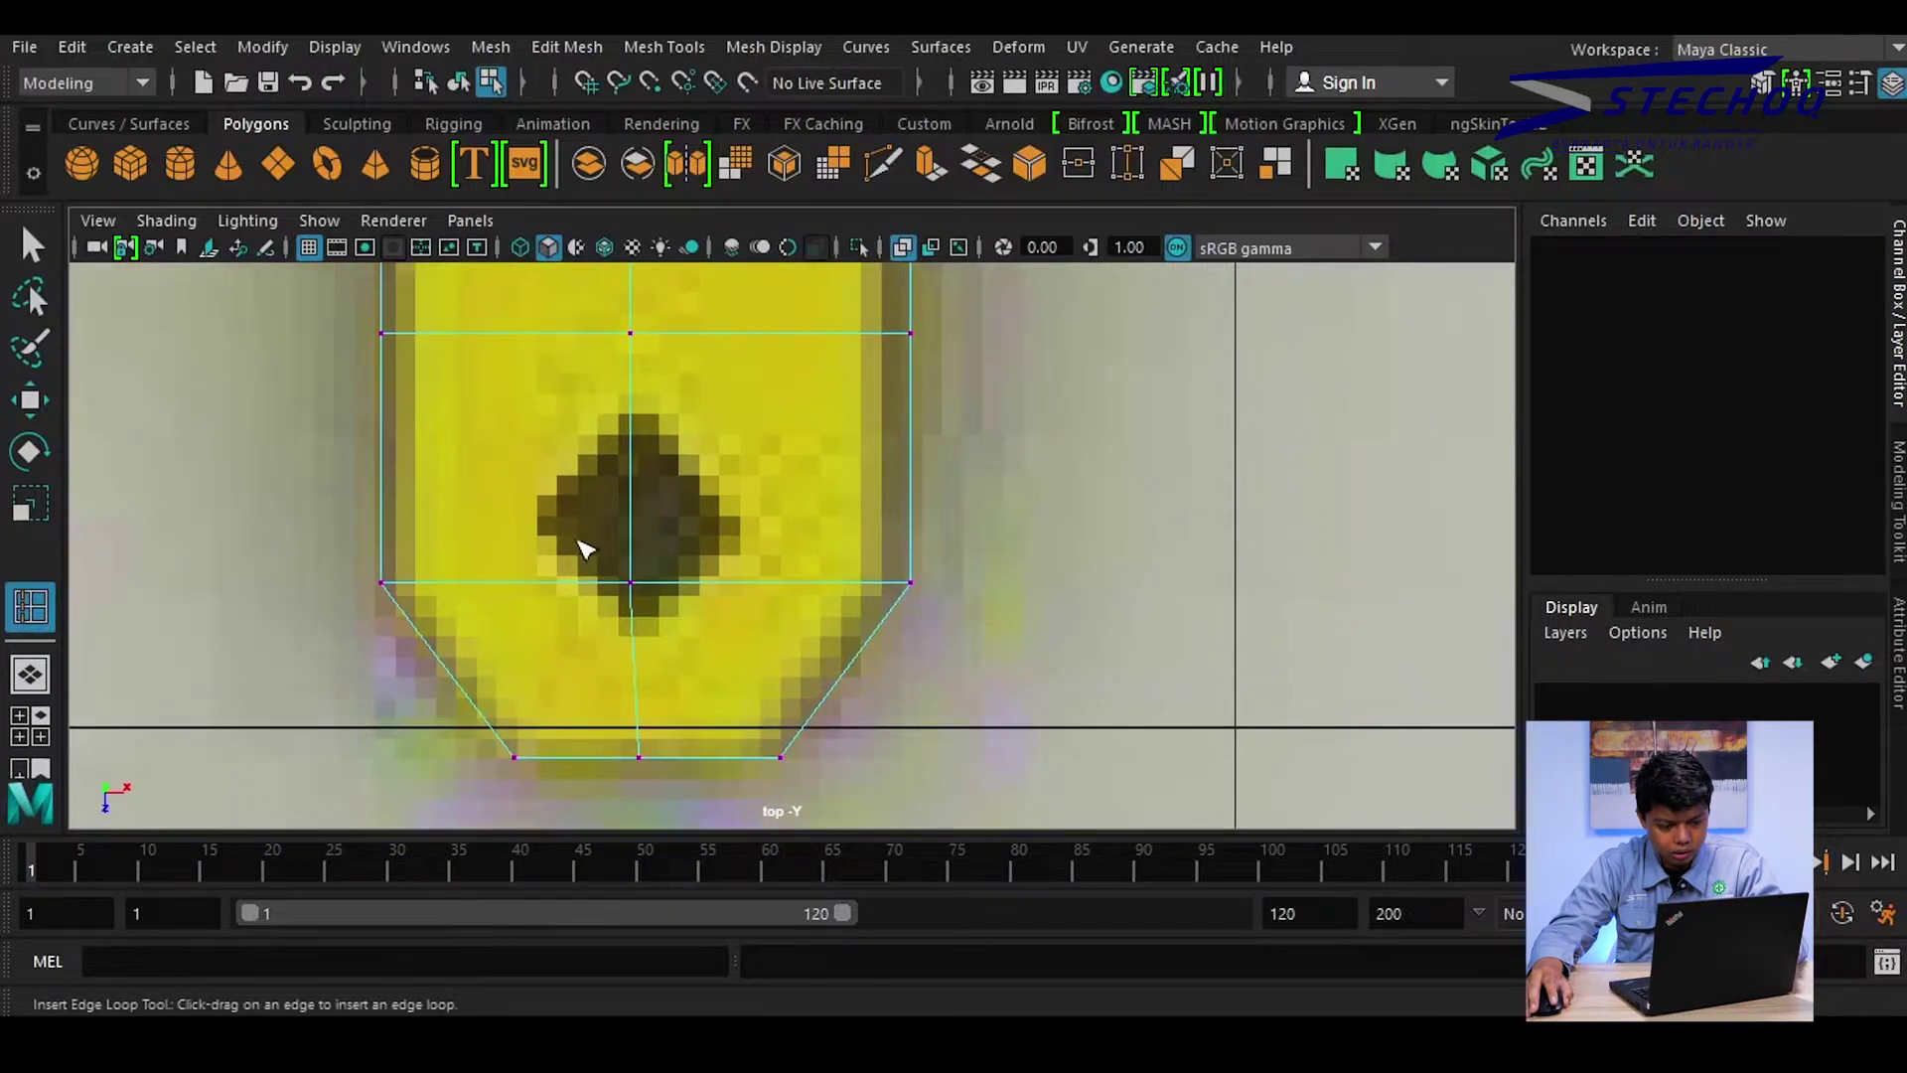
pyautogui.scroll(-6, 586, 549)
pyautogui.scroll(2, 779, 536)
pyautogui.scroll(3, 837, 555)
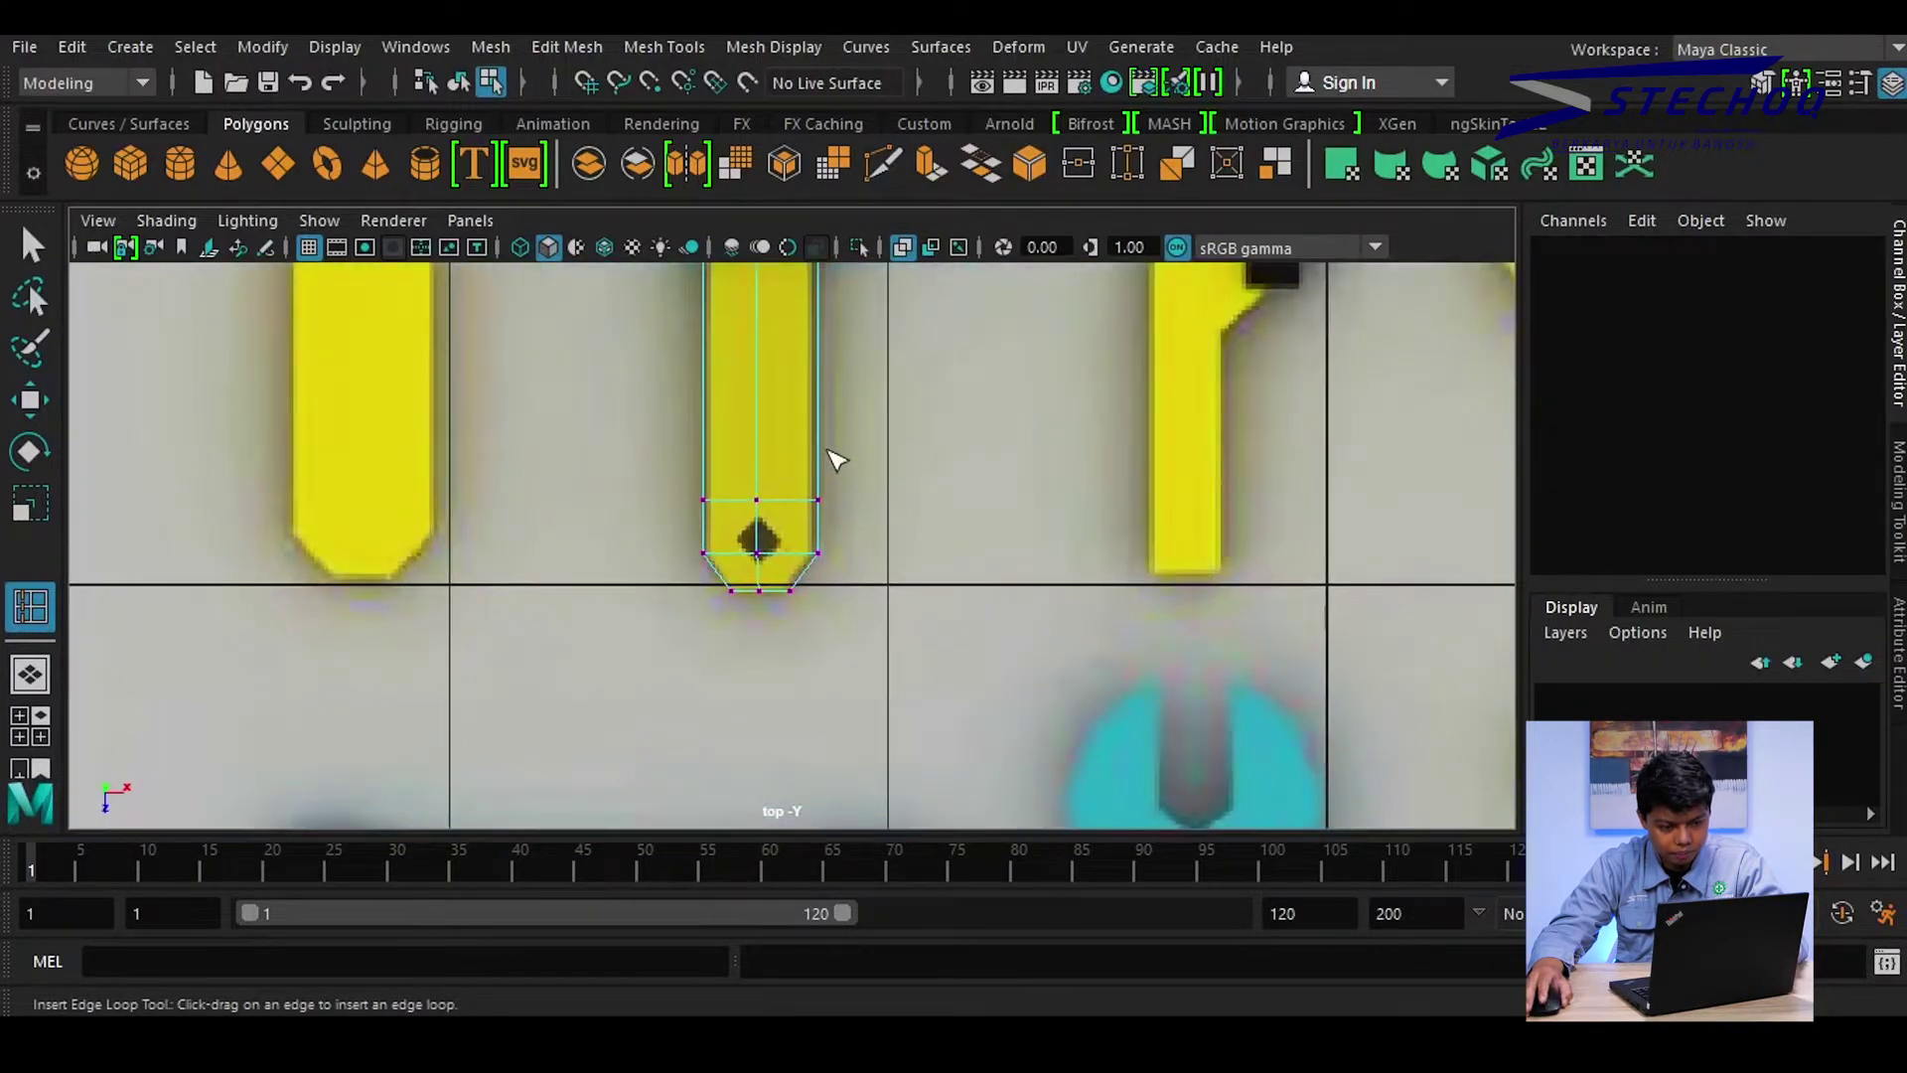
pyautogui.scroll(2, 834, 458)
# Select the vertex at the hole's centre with the Move tool and open Edit Mesh
pyautogui.press('w')
pyautogui.click(735, 566)
pyautogui.scroll(3, 755, 609)
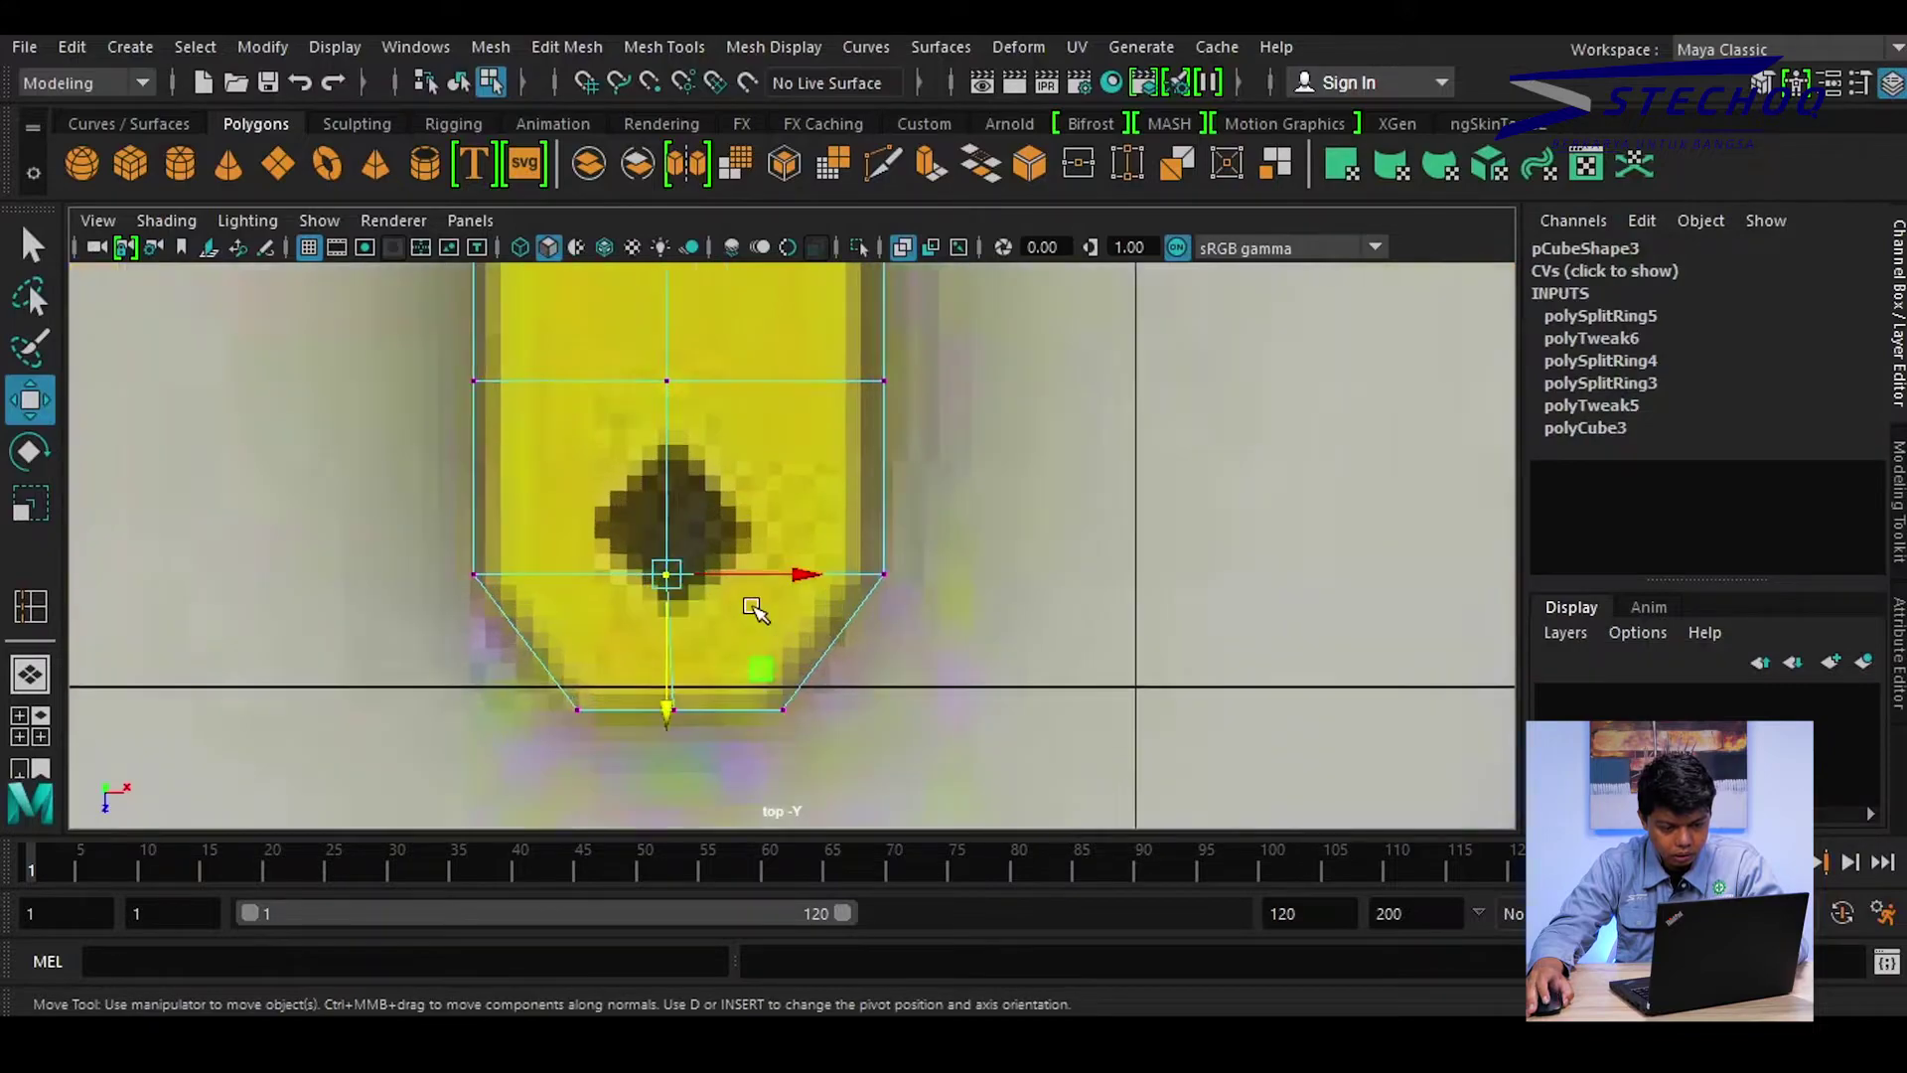
pyautogui.keyDown('alt'); pyautogui.moveTo(743, 483); pyautogui.dragTo(781, 529, button='middle'); pyautogui.keyUp('alt')
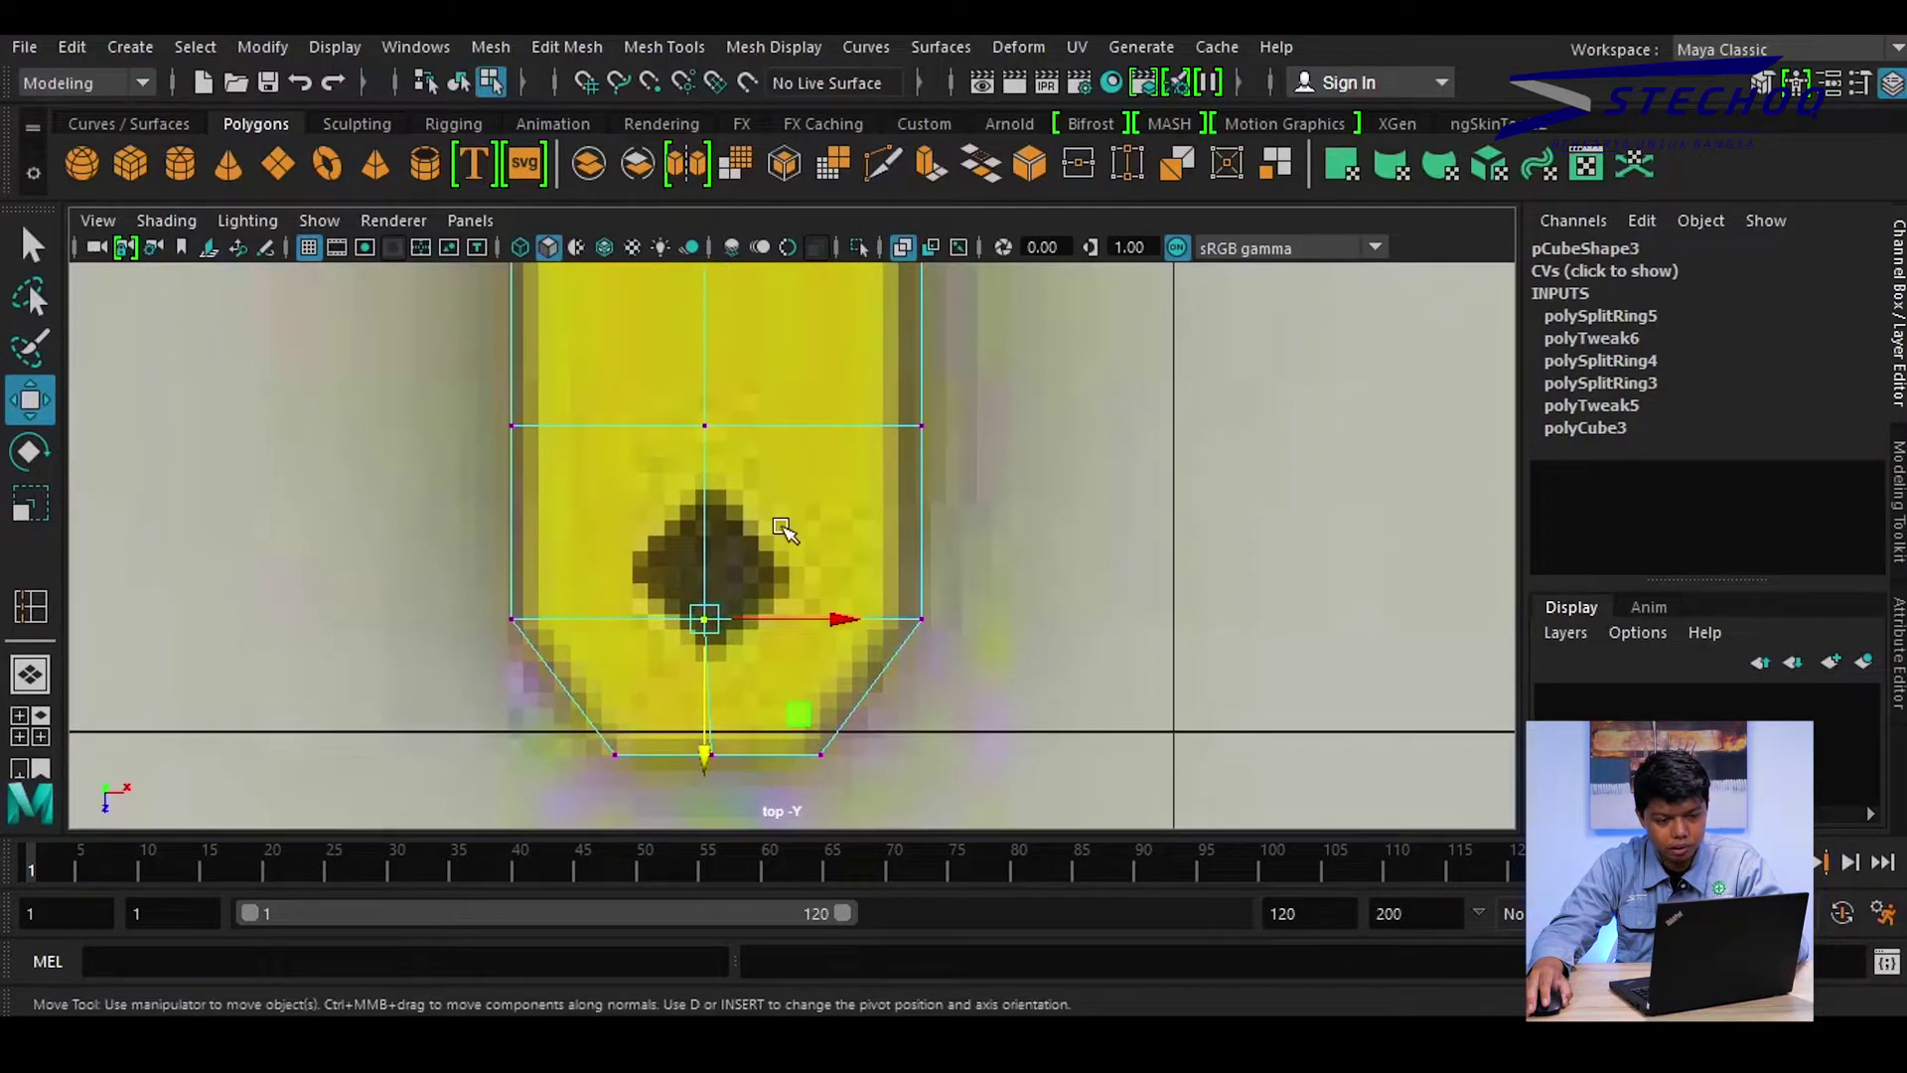
pyautogui.click(597, 50)
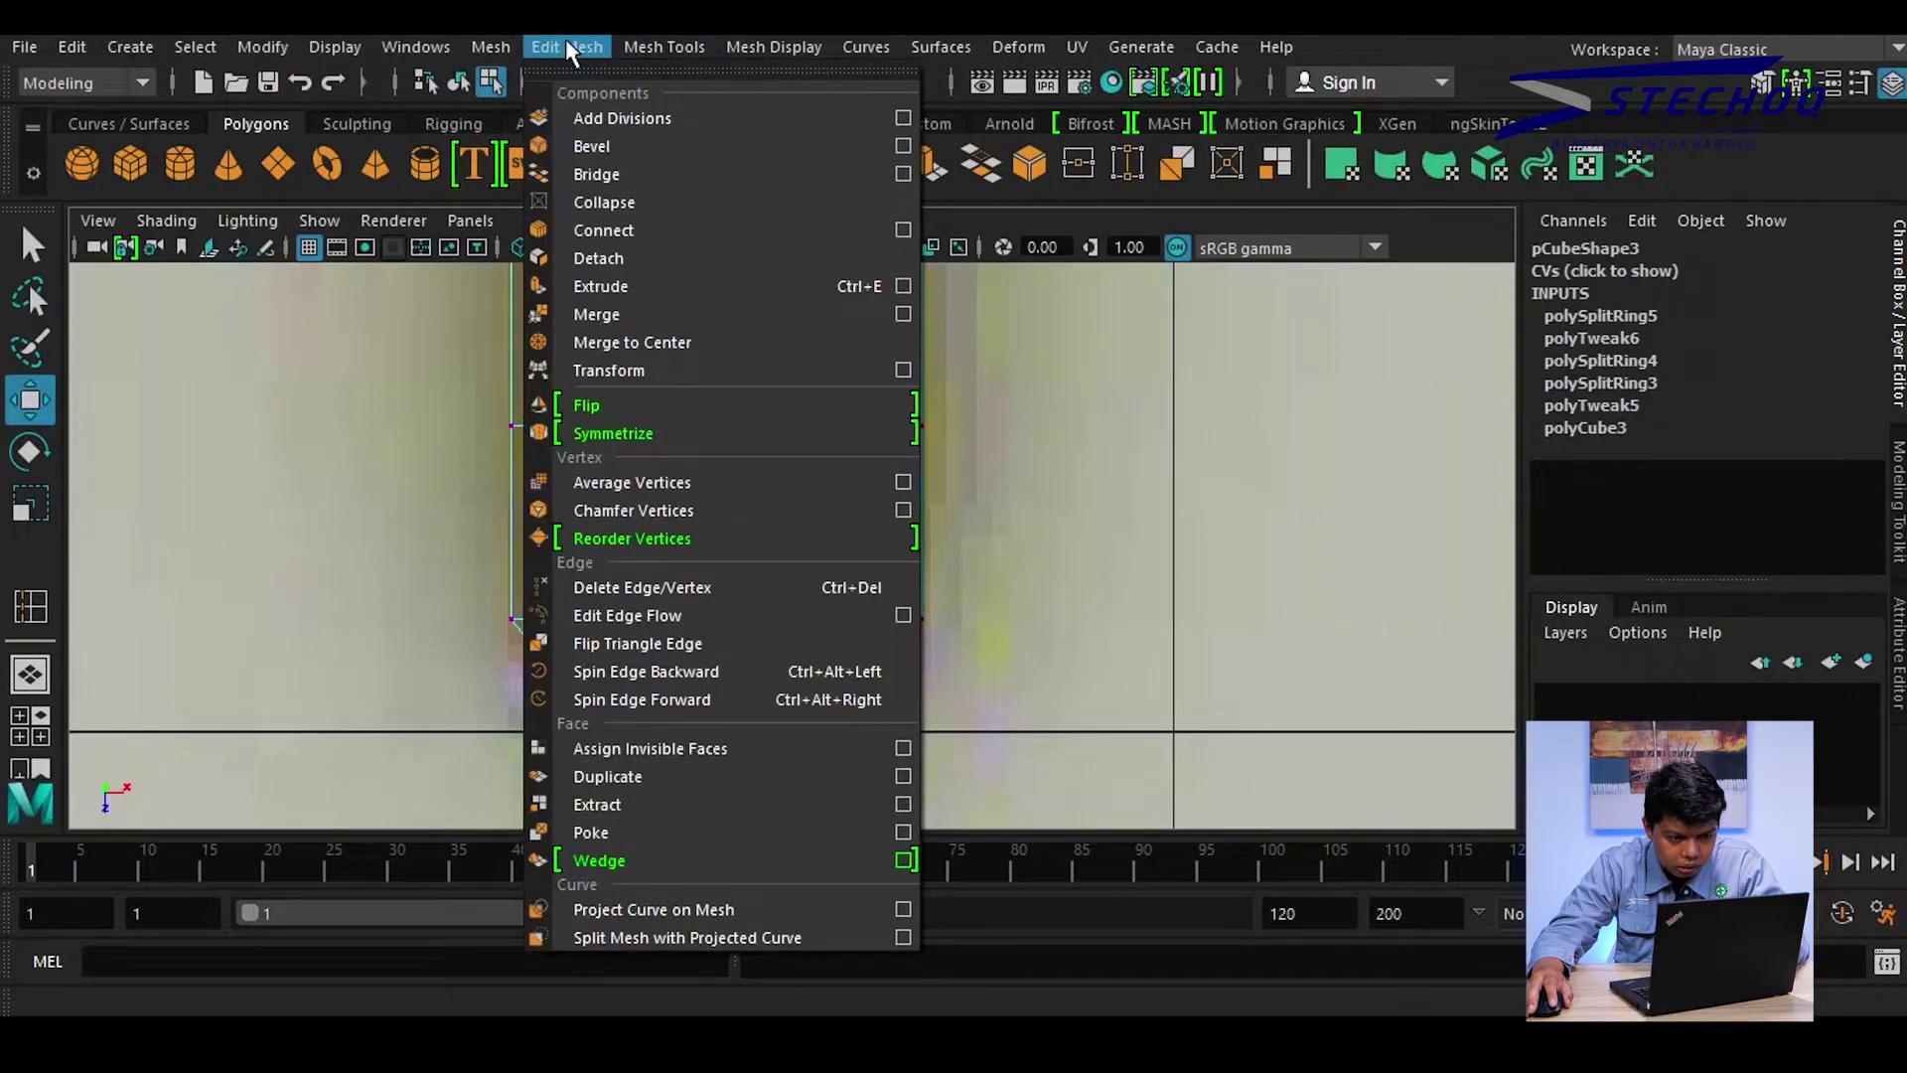
# Chamfer the centre vertex into a small diamond with Chamfer Vertices
pyautogui.click(571, 51)
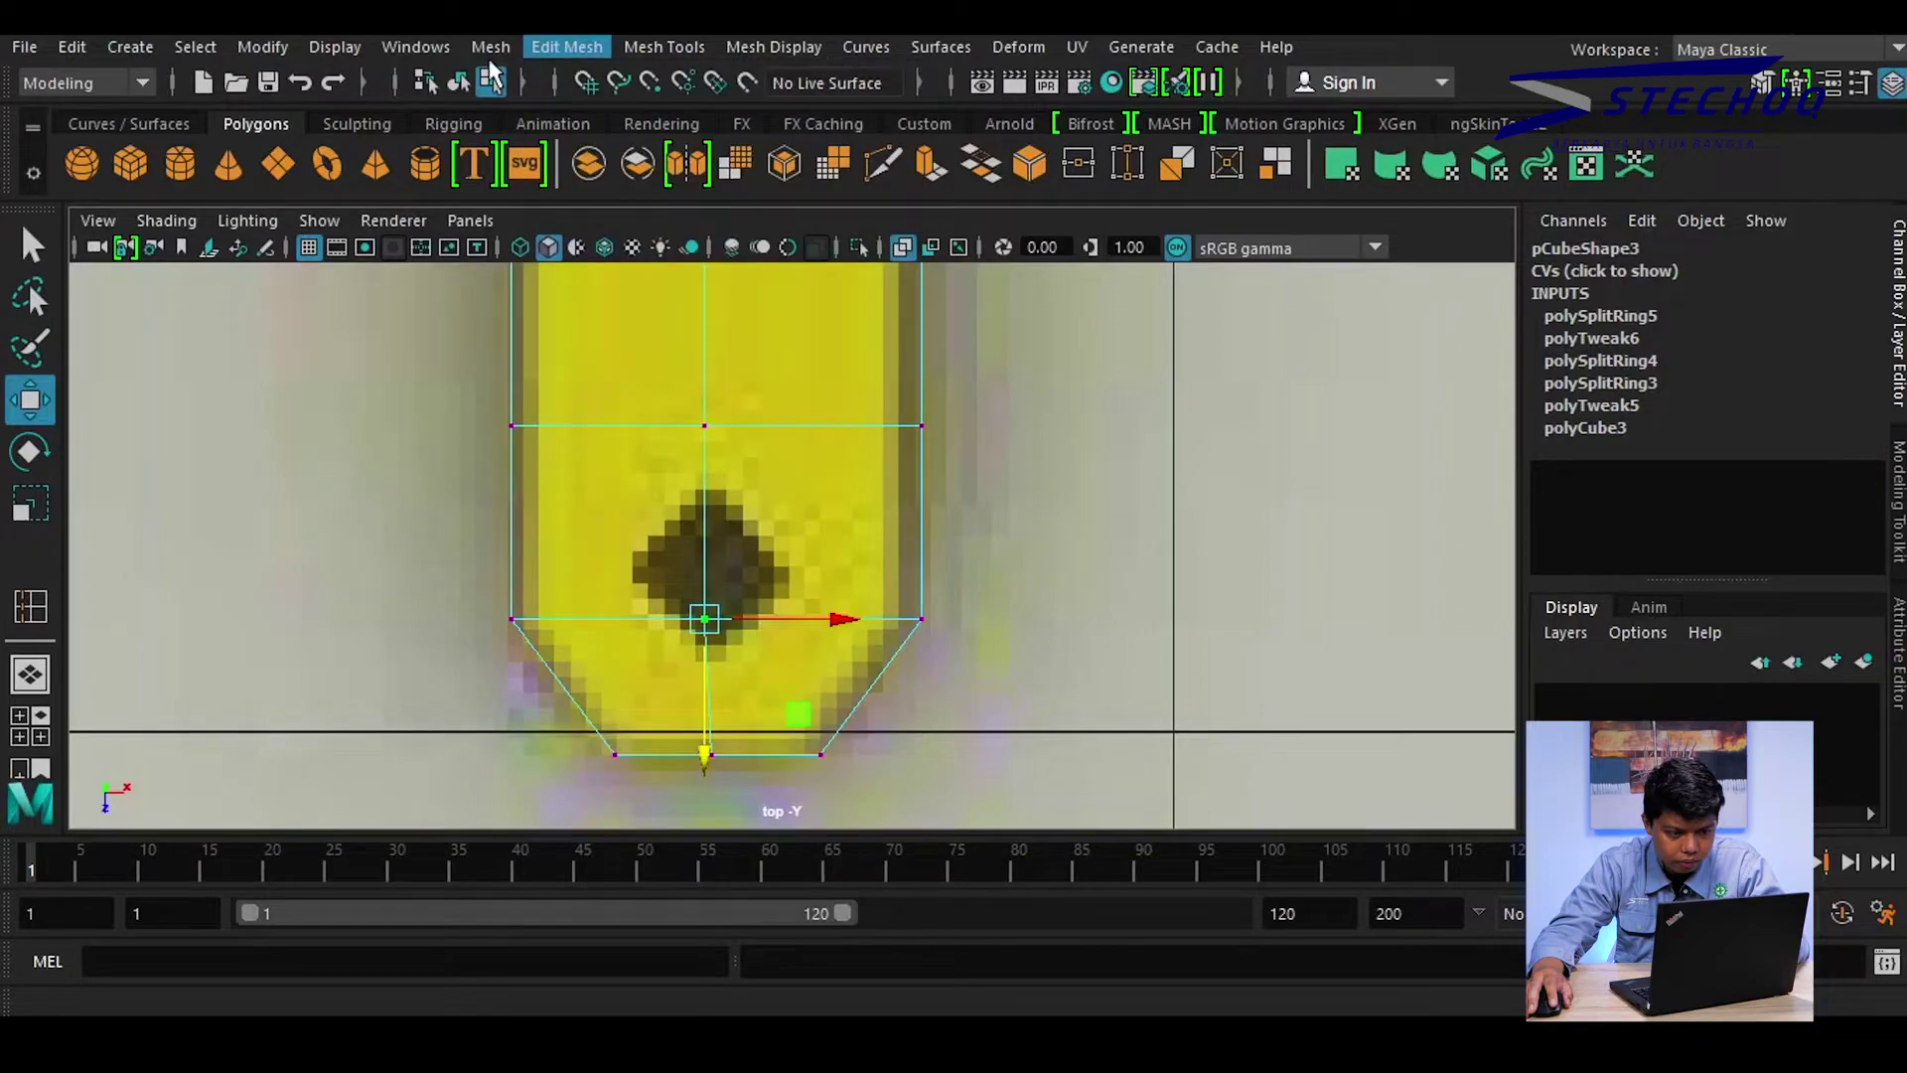
pyautogui.click(497, 49)
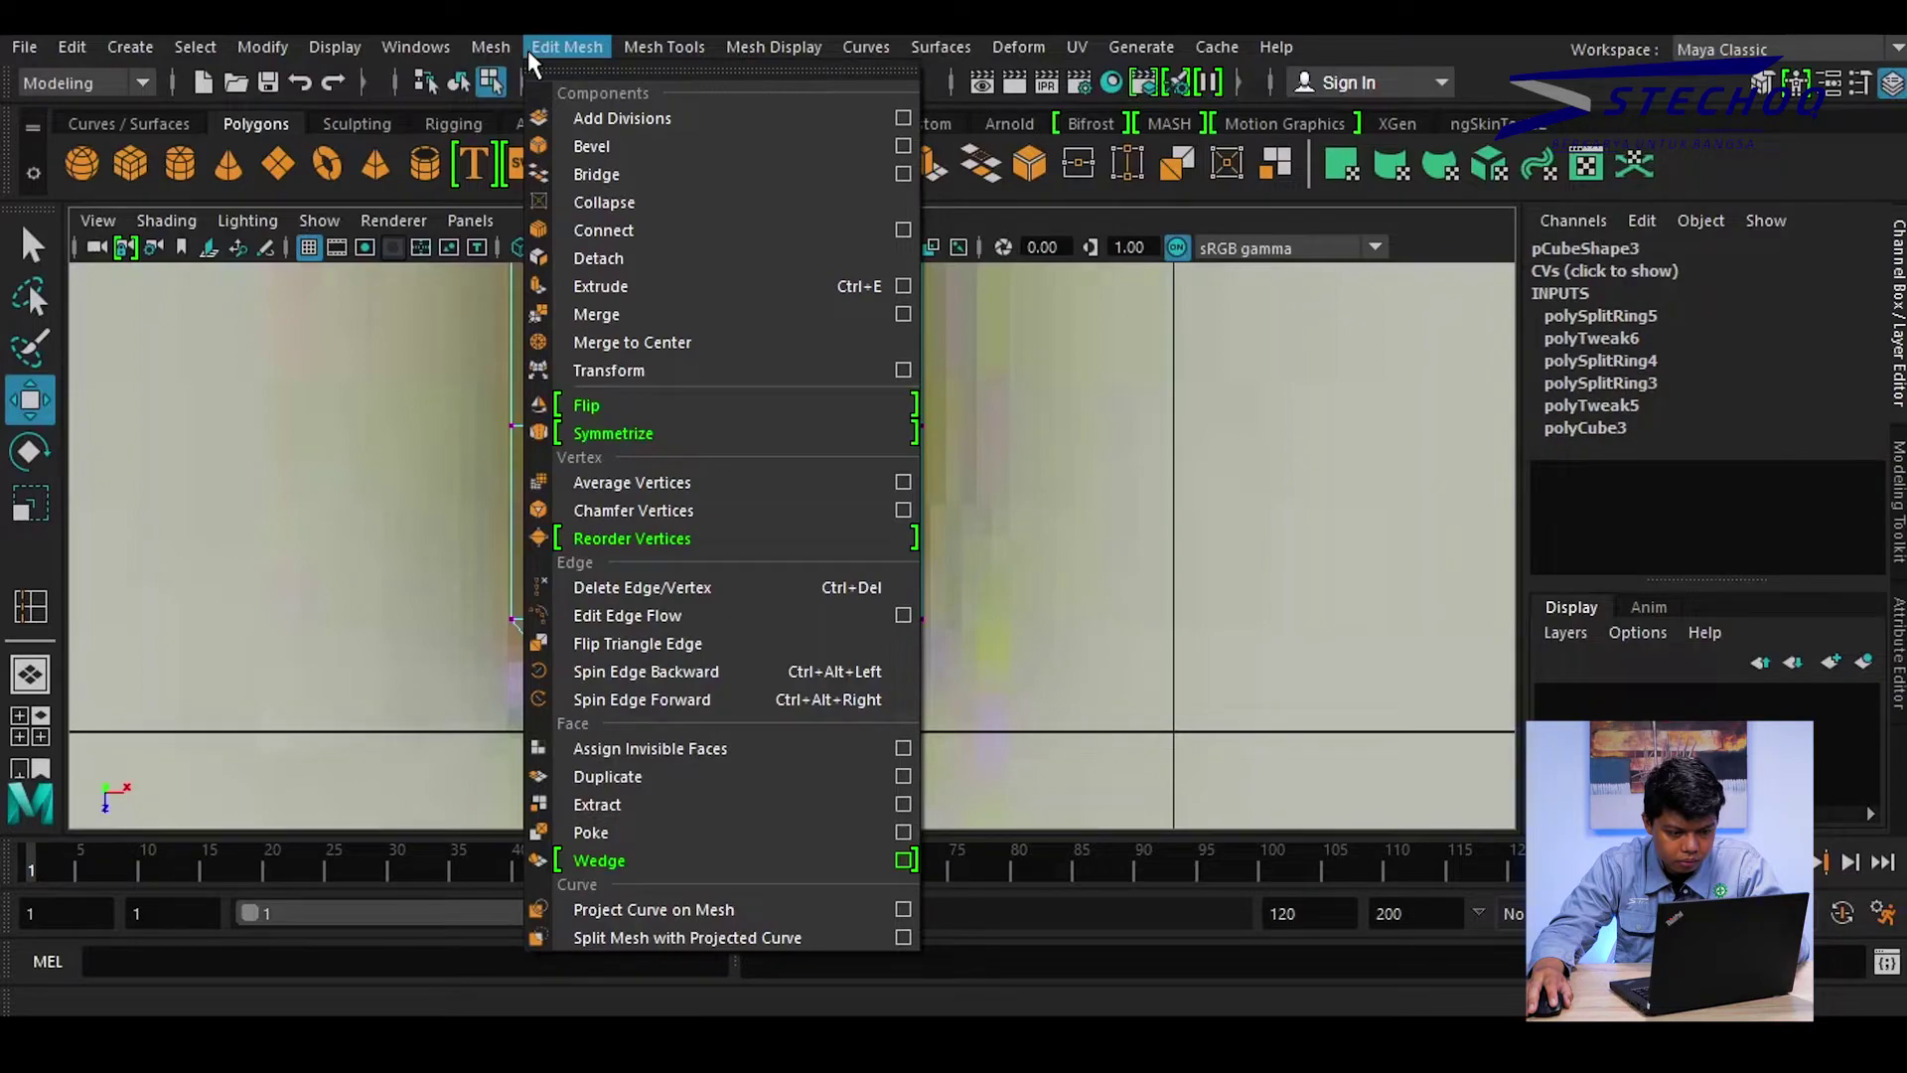
pyautogui.click(705, 509)
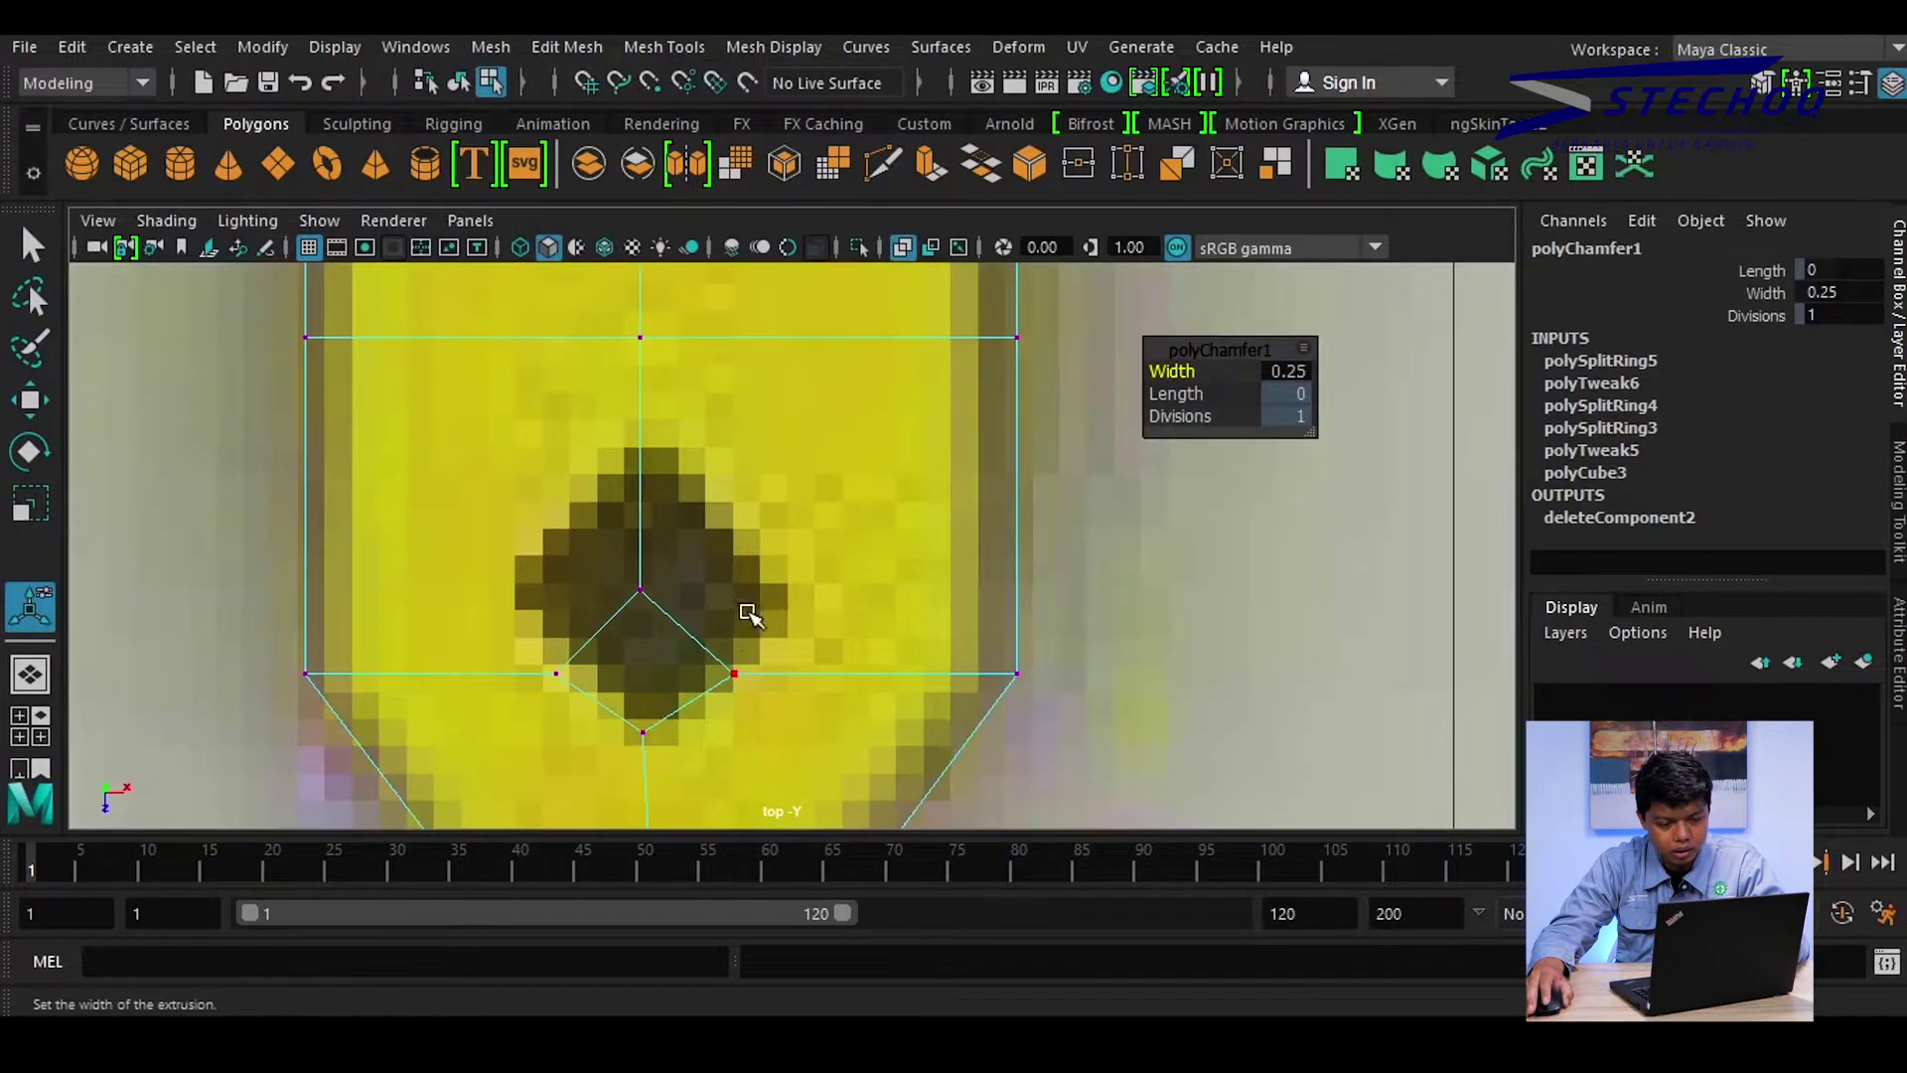
pyautogui.keyDown('alt'); pyautogui.moveTo(748, 613); pyautogui.dragTo(779, 529, button='middle'); pyautogui.keyUp('alt')
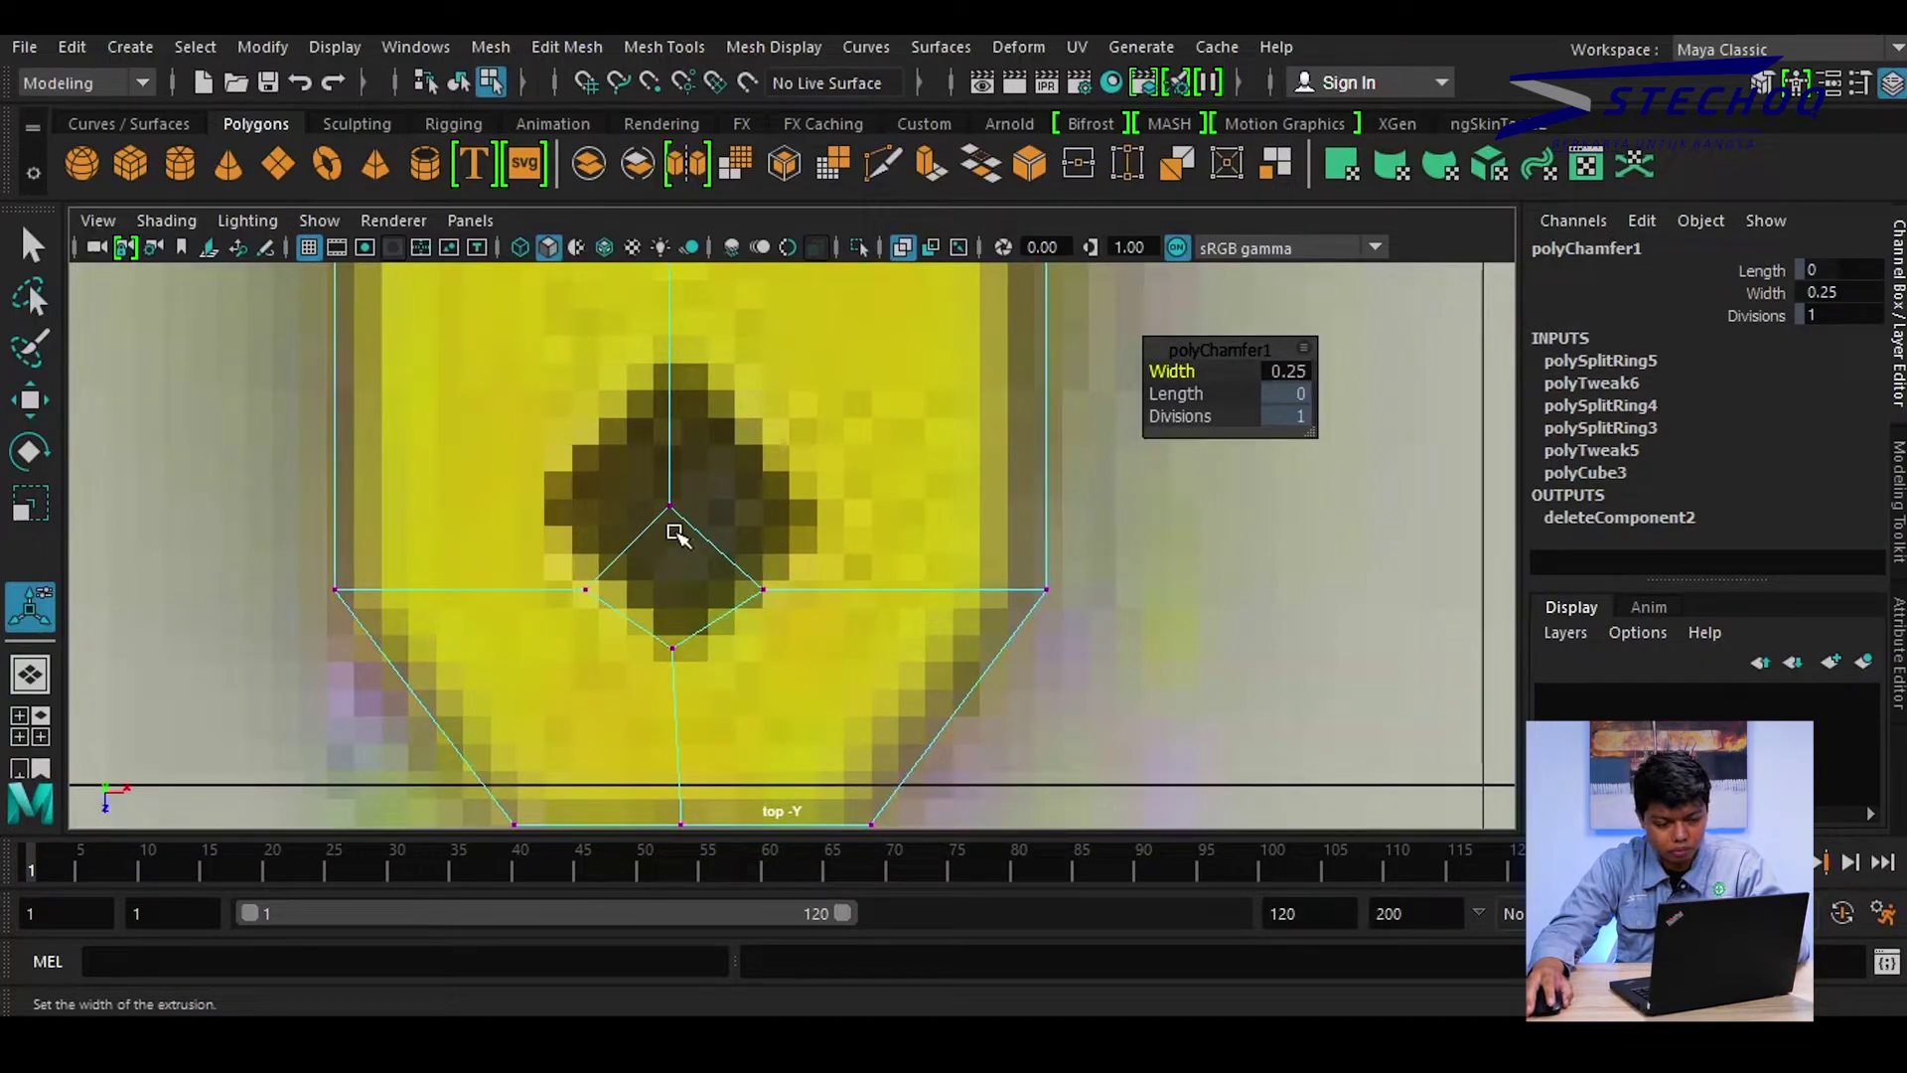
pyautogui.click(802, 590)
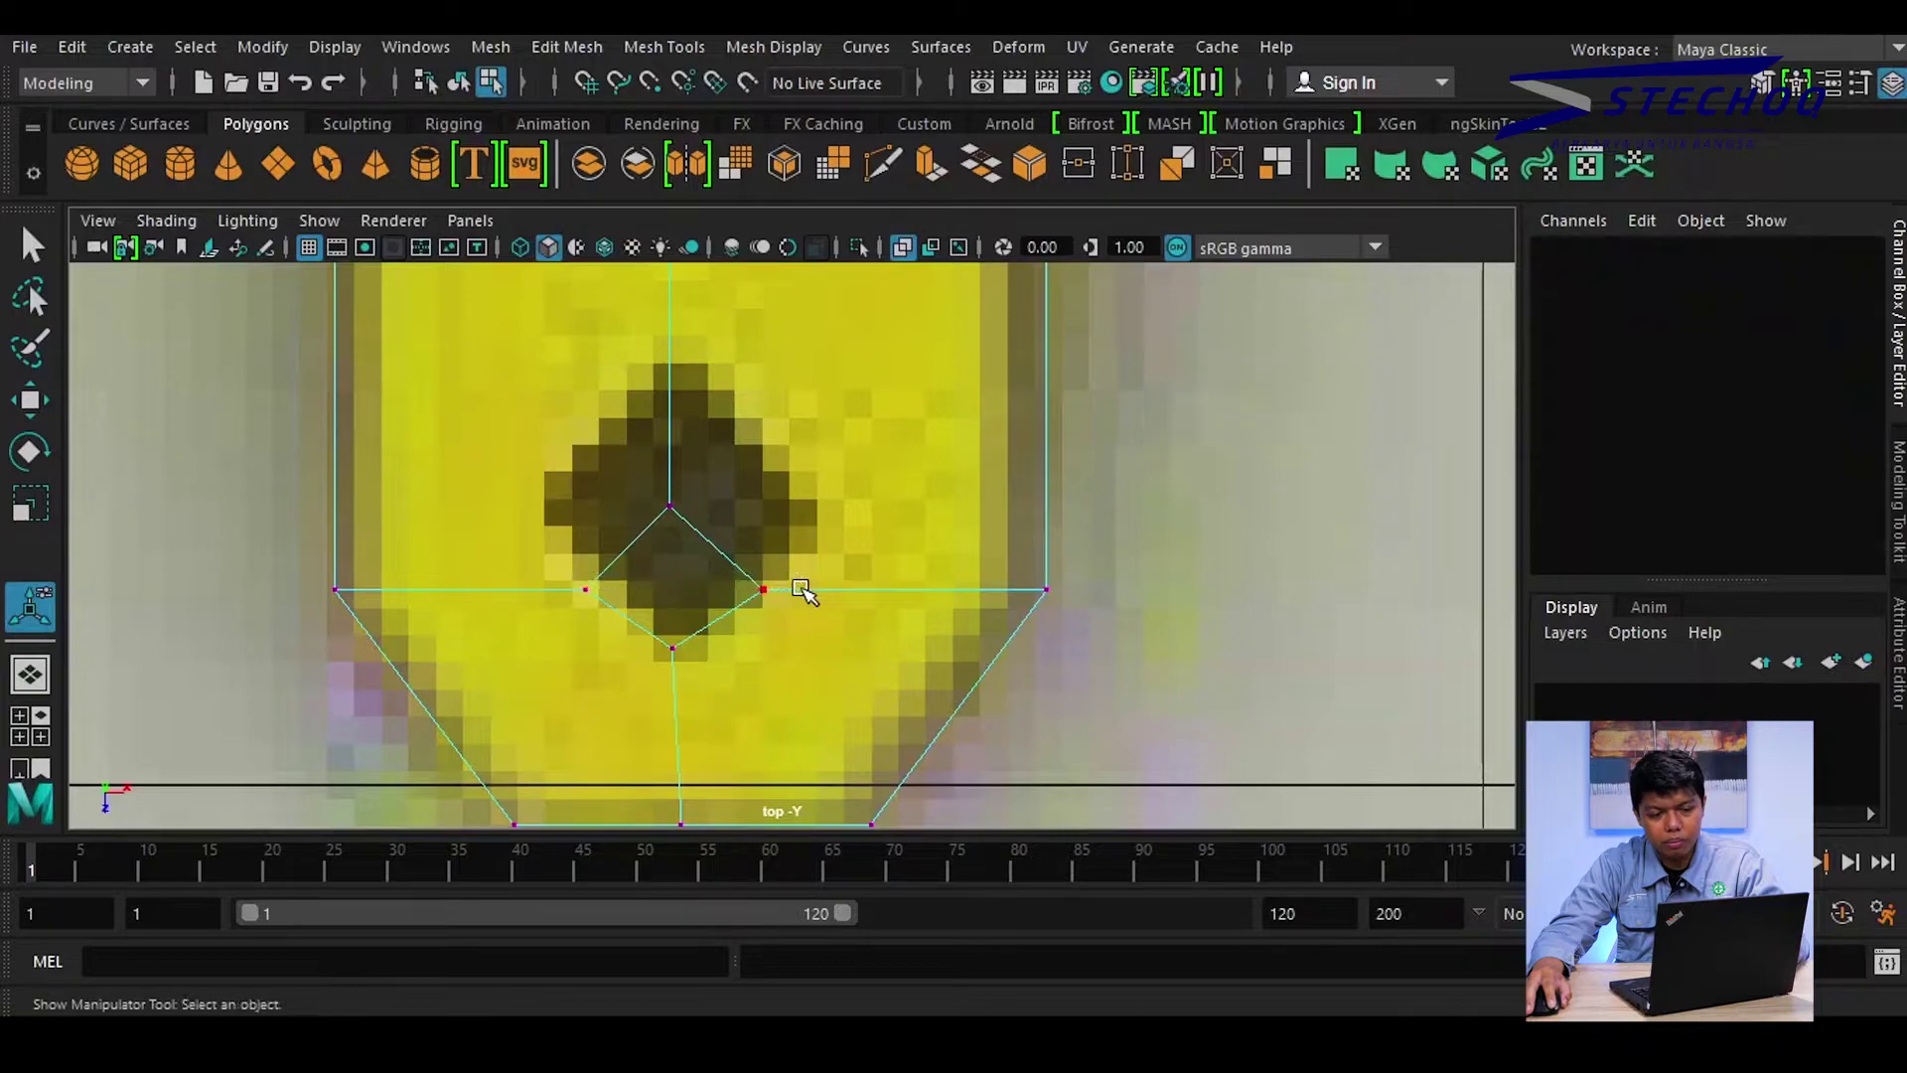
# Select all the diamond's vertices and raise the diamond up into the hole
pyautogui.moveTo(640, 618); pyautogui.dragTo(586, 594)
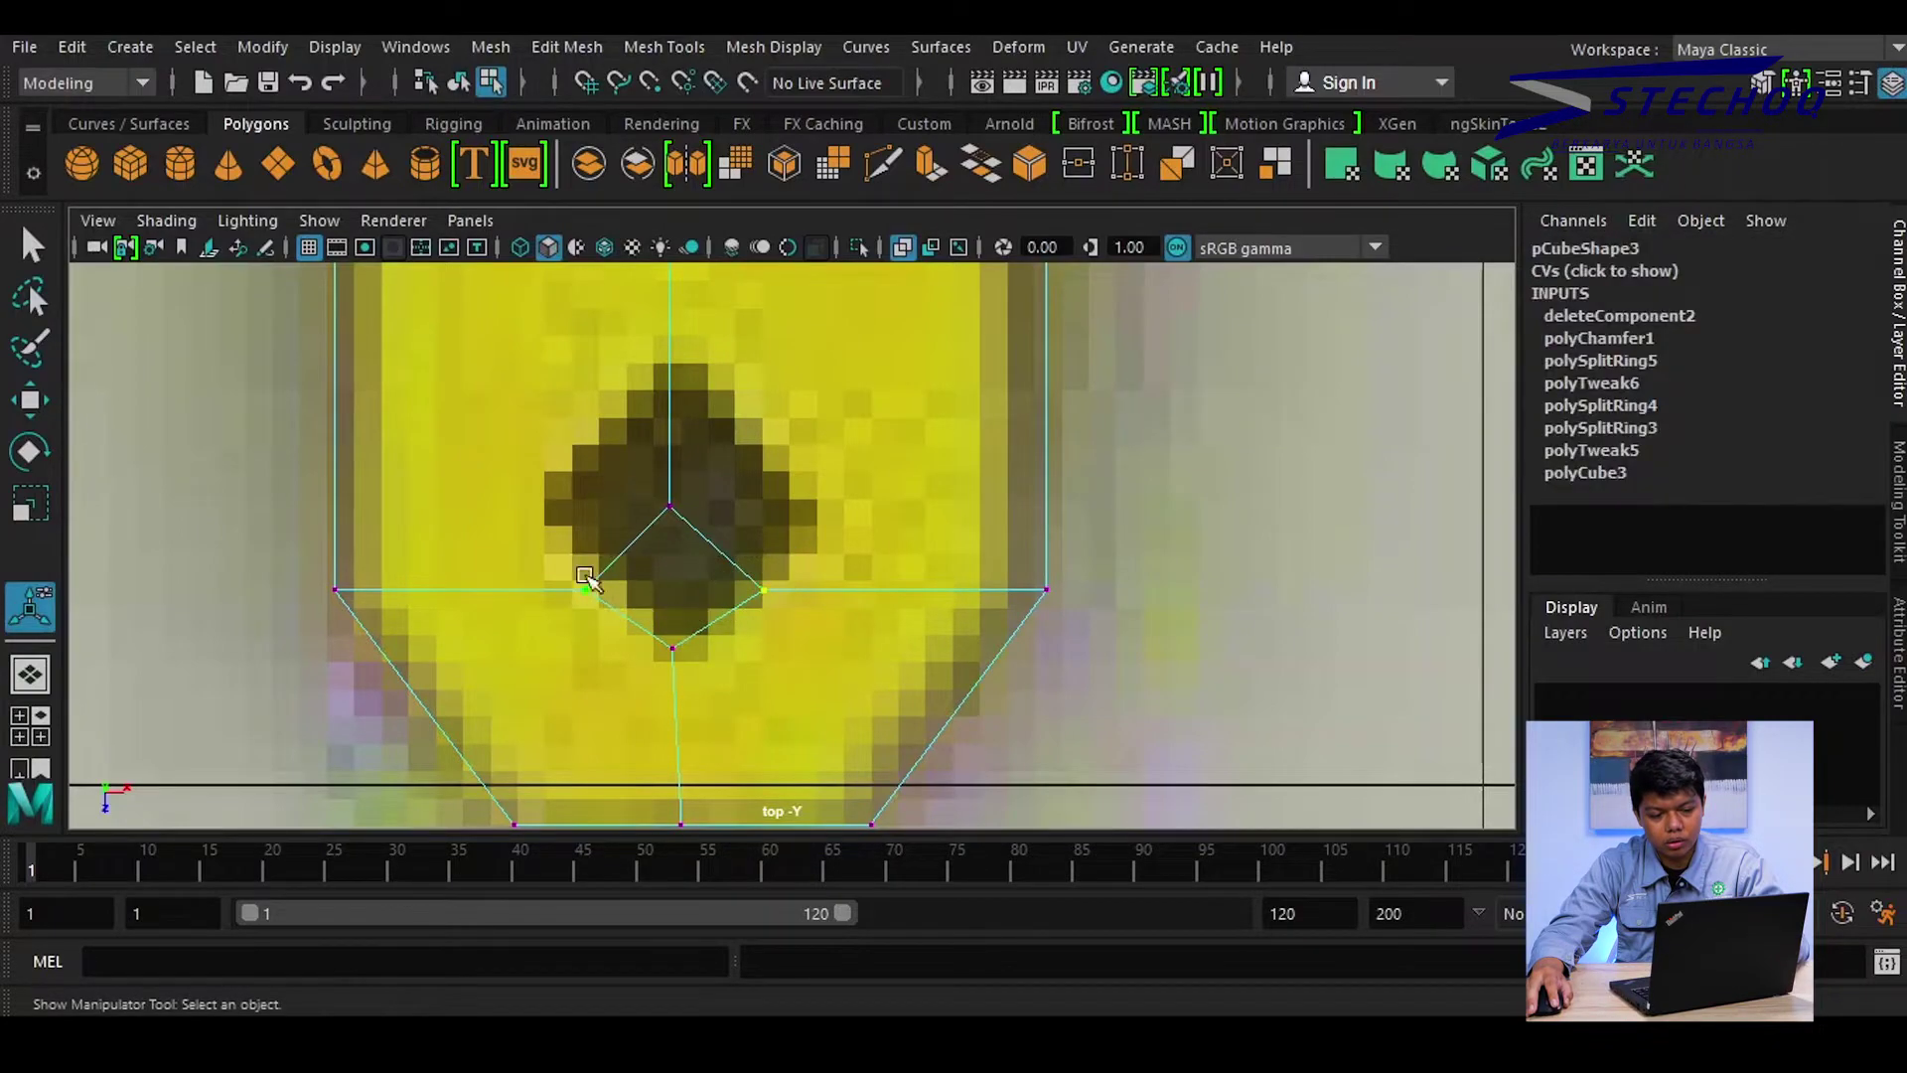
pyautogui.moveTo(651, 442); pyautogui.dragTo(707, 699)
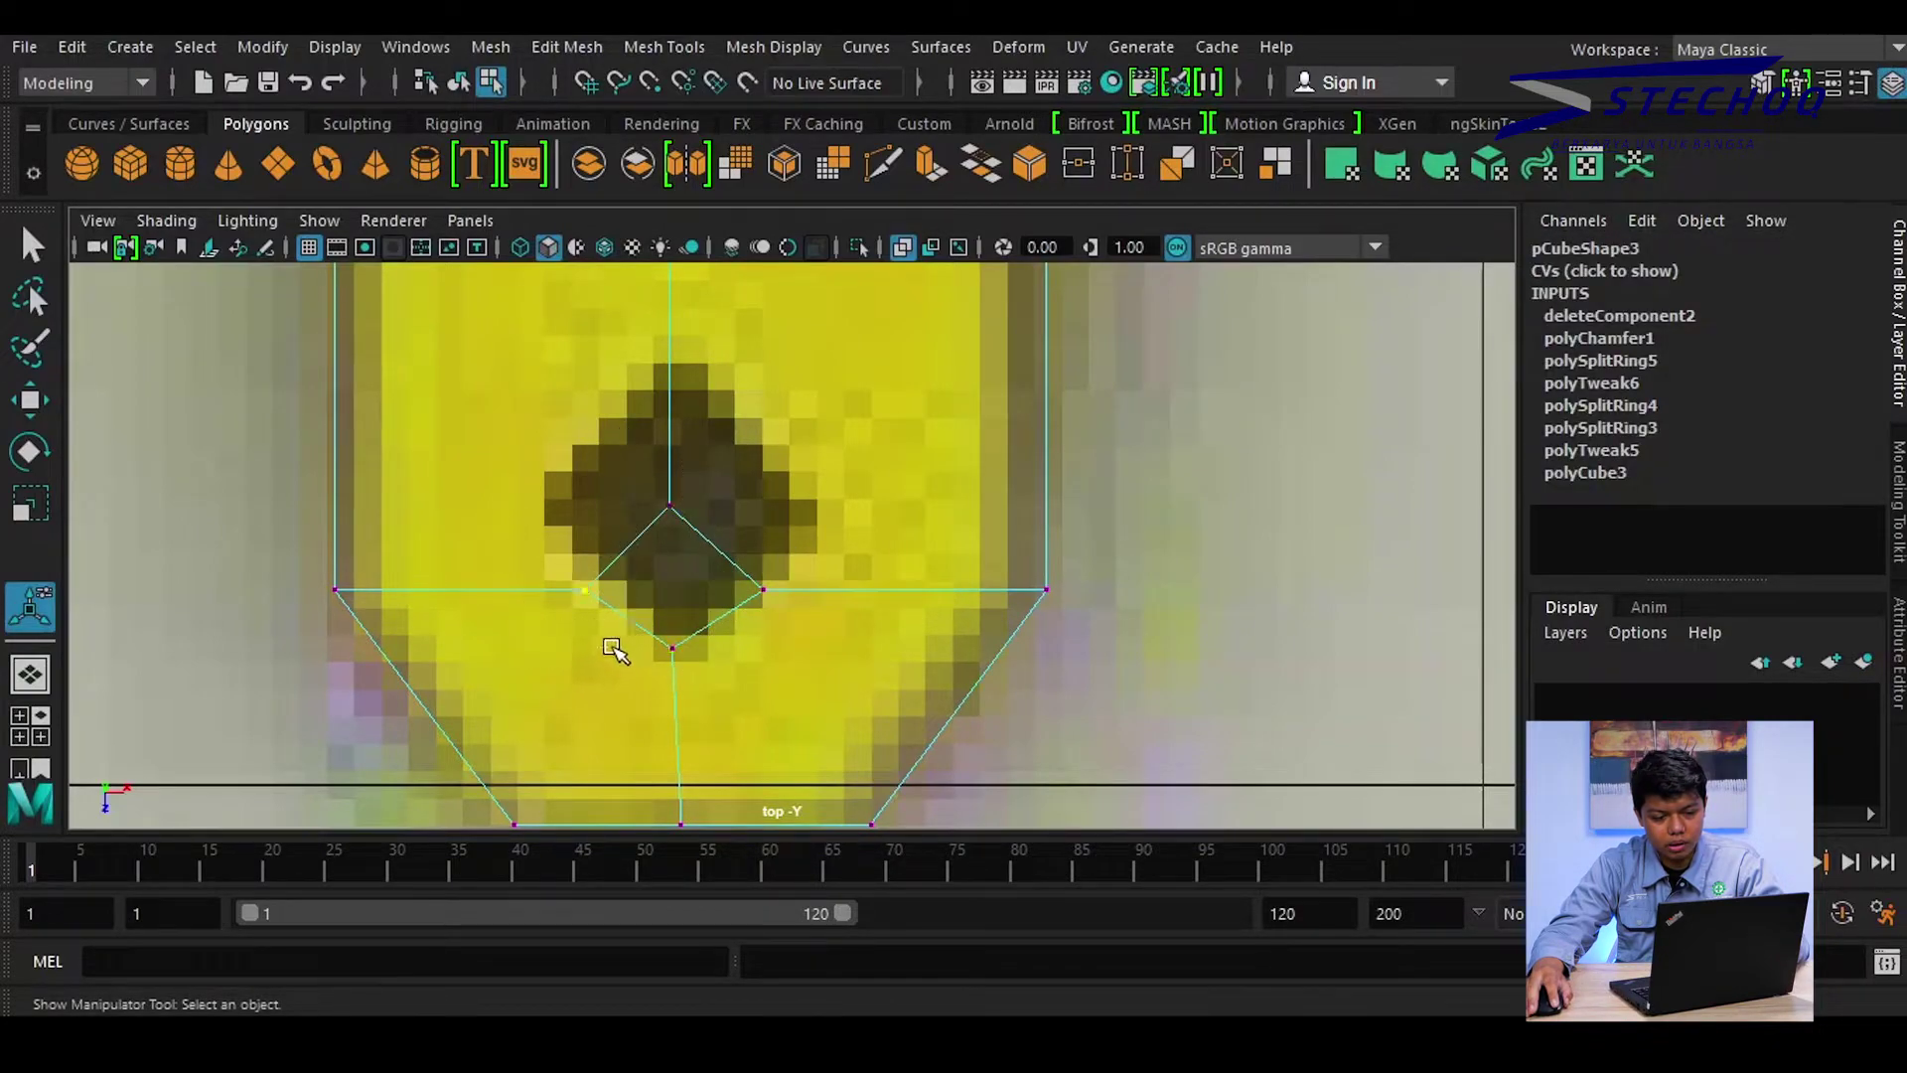
pyautogui.moveTo(608, 513); pyautogui.dragTo(844, 412)
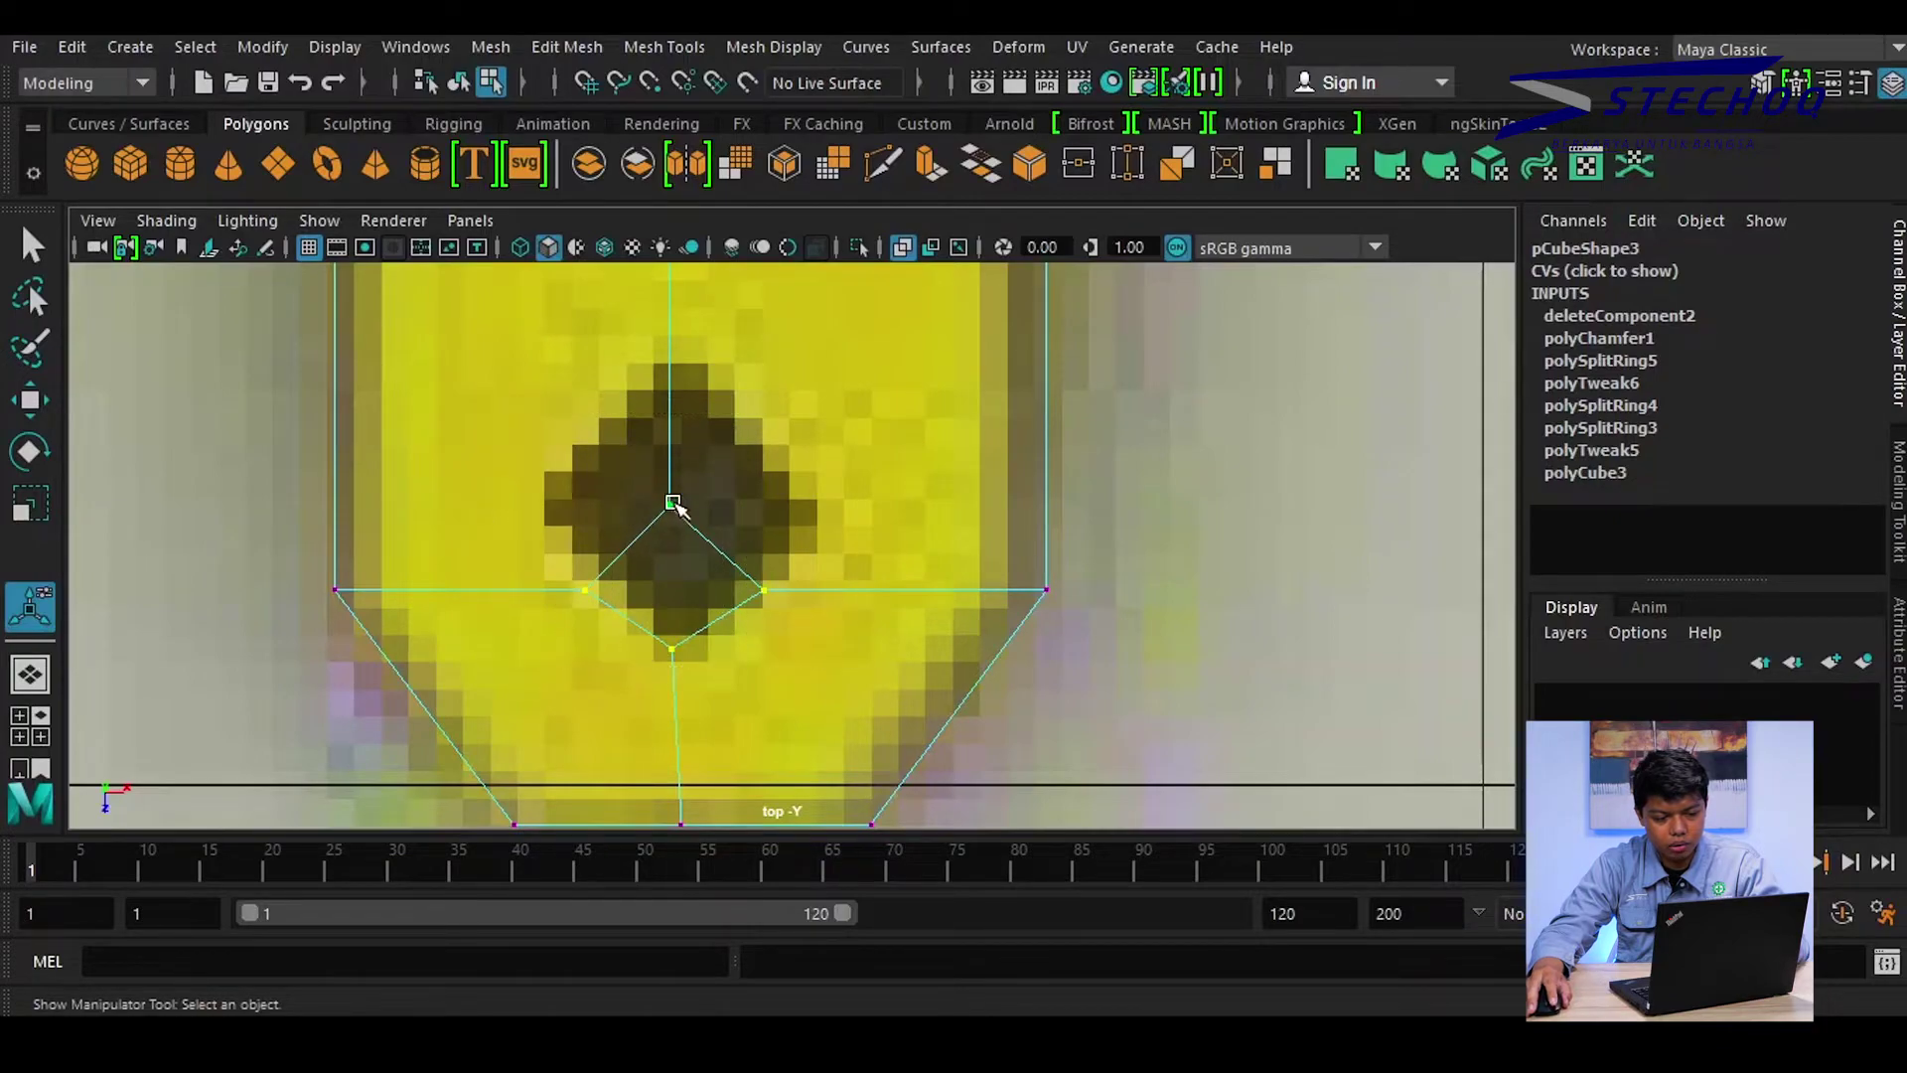
pyautogui.press('w')
pyautogui.moveTo(667, 688); pyautogui.dragTo(664, 616)
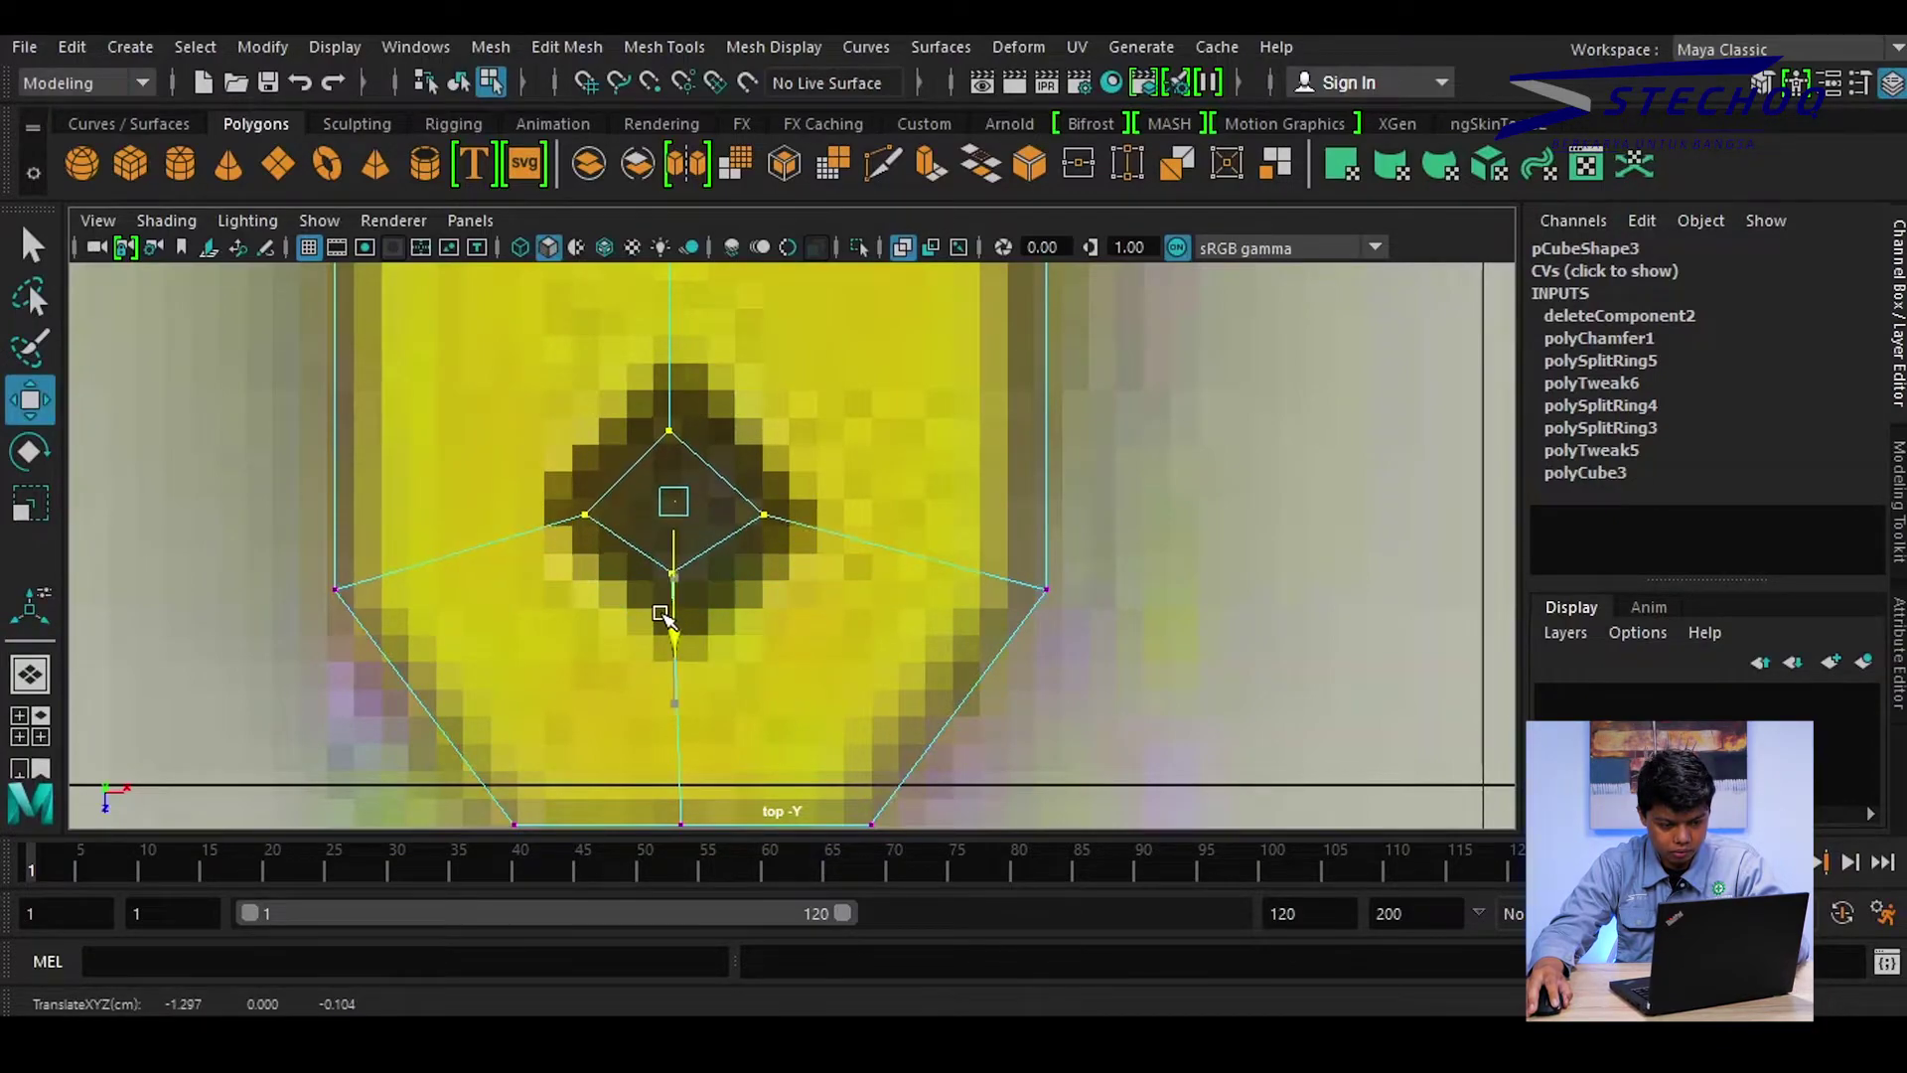
# Pull the diamond's left, right, top and bottom corners out to the reference hole's corners
pyautogui.click(596, 519)
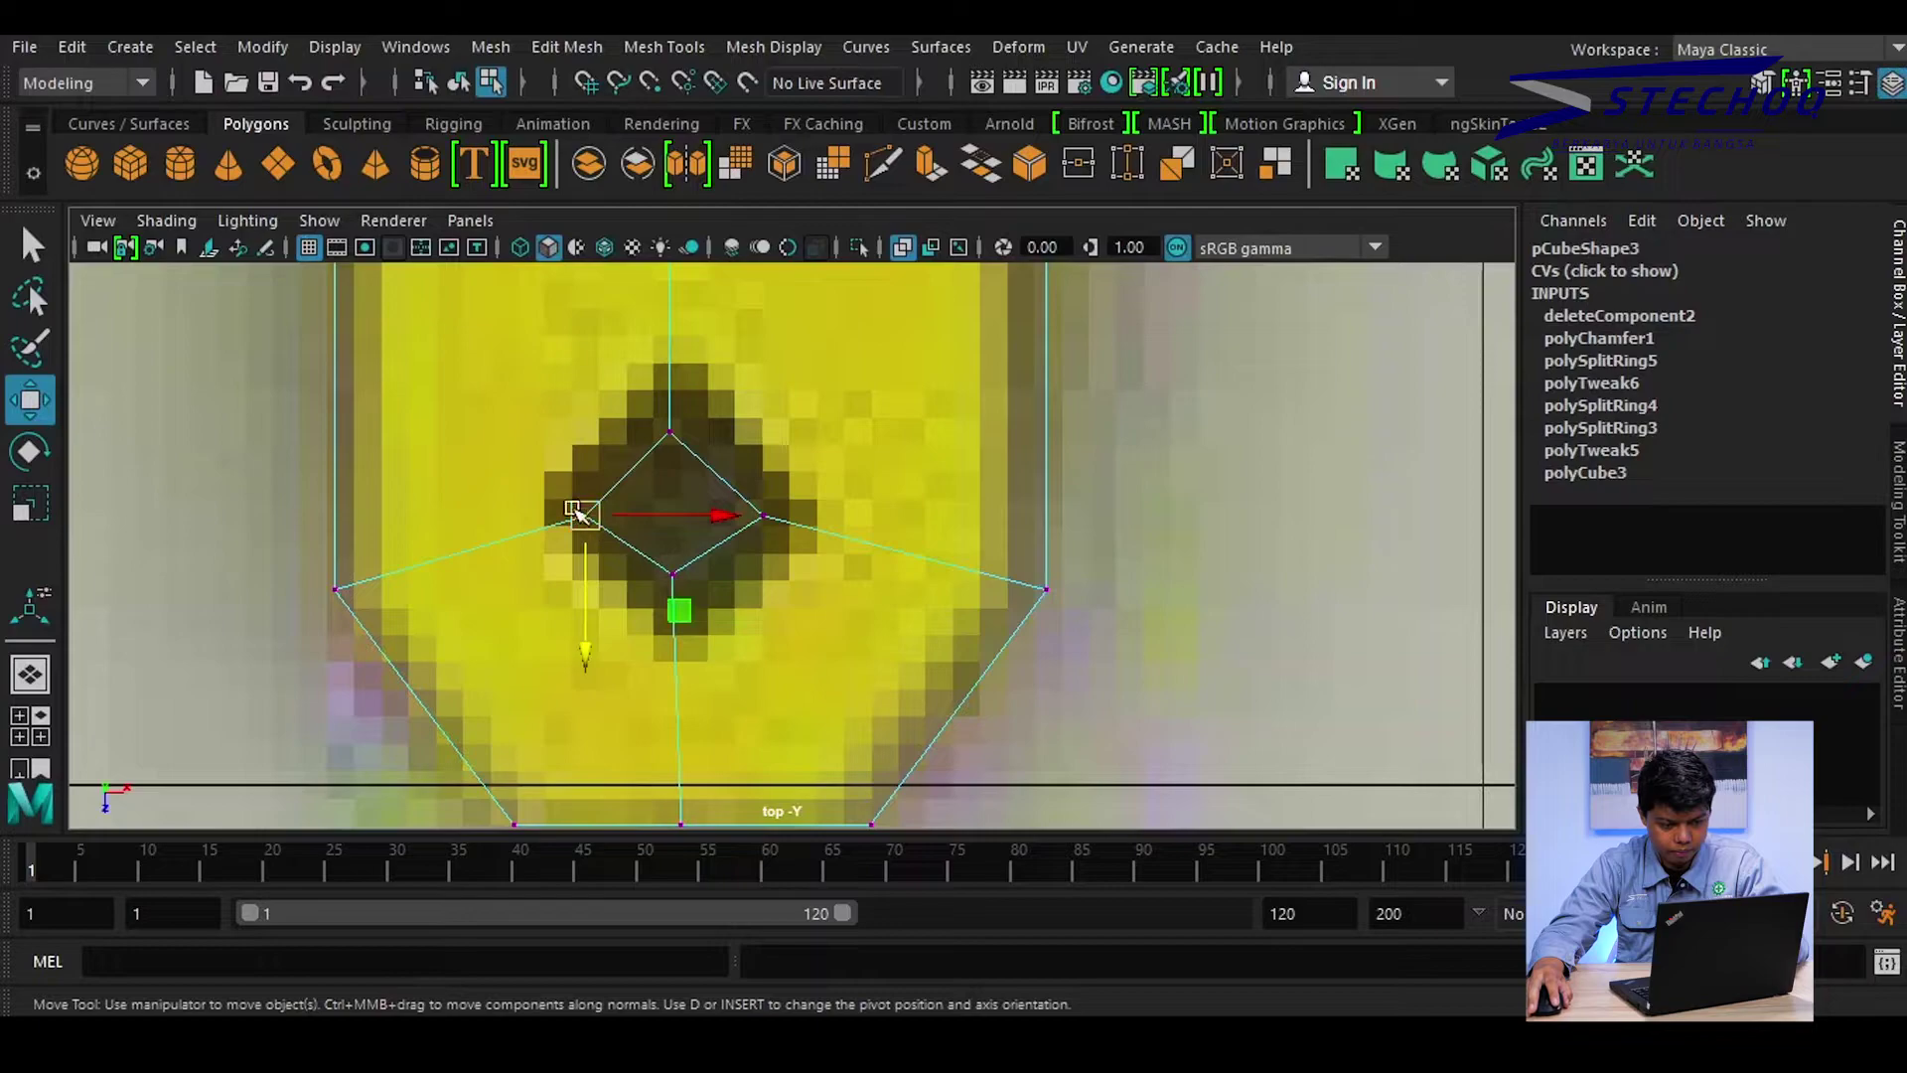
pyautogui.moveTo(576, 511); pyautogui.dragTo(533, 513)
pyautogui.click(760, 518)
pyautogui.moveTo(760, 517)
pyautogui.mouseDown()
pyautogui.moveTo(832, 494)
pyautogui.moveTo(813, 506)
pyautogui.mouseUp()
pyautogui.click(669, 433)
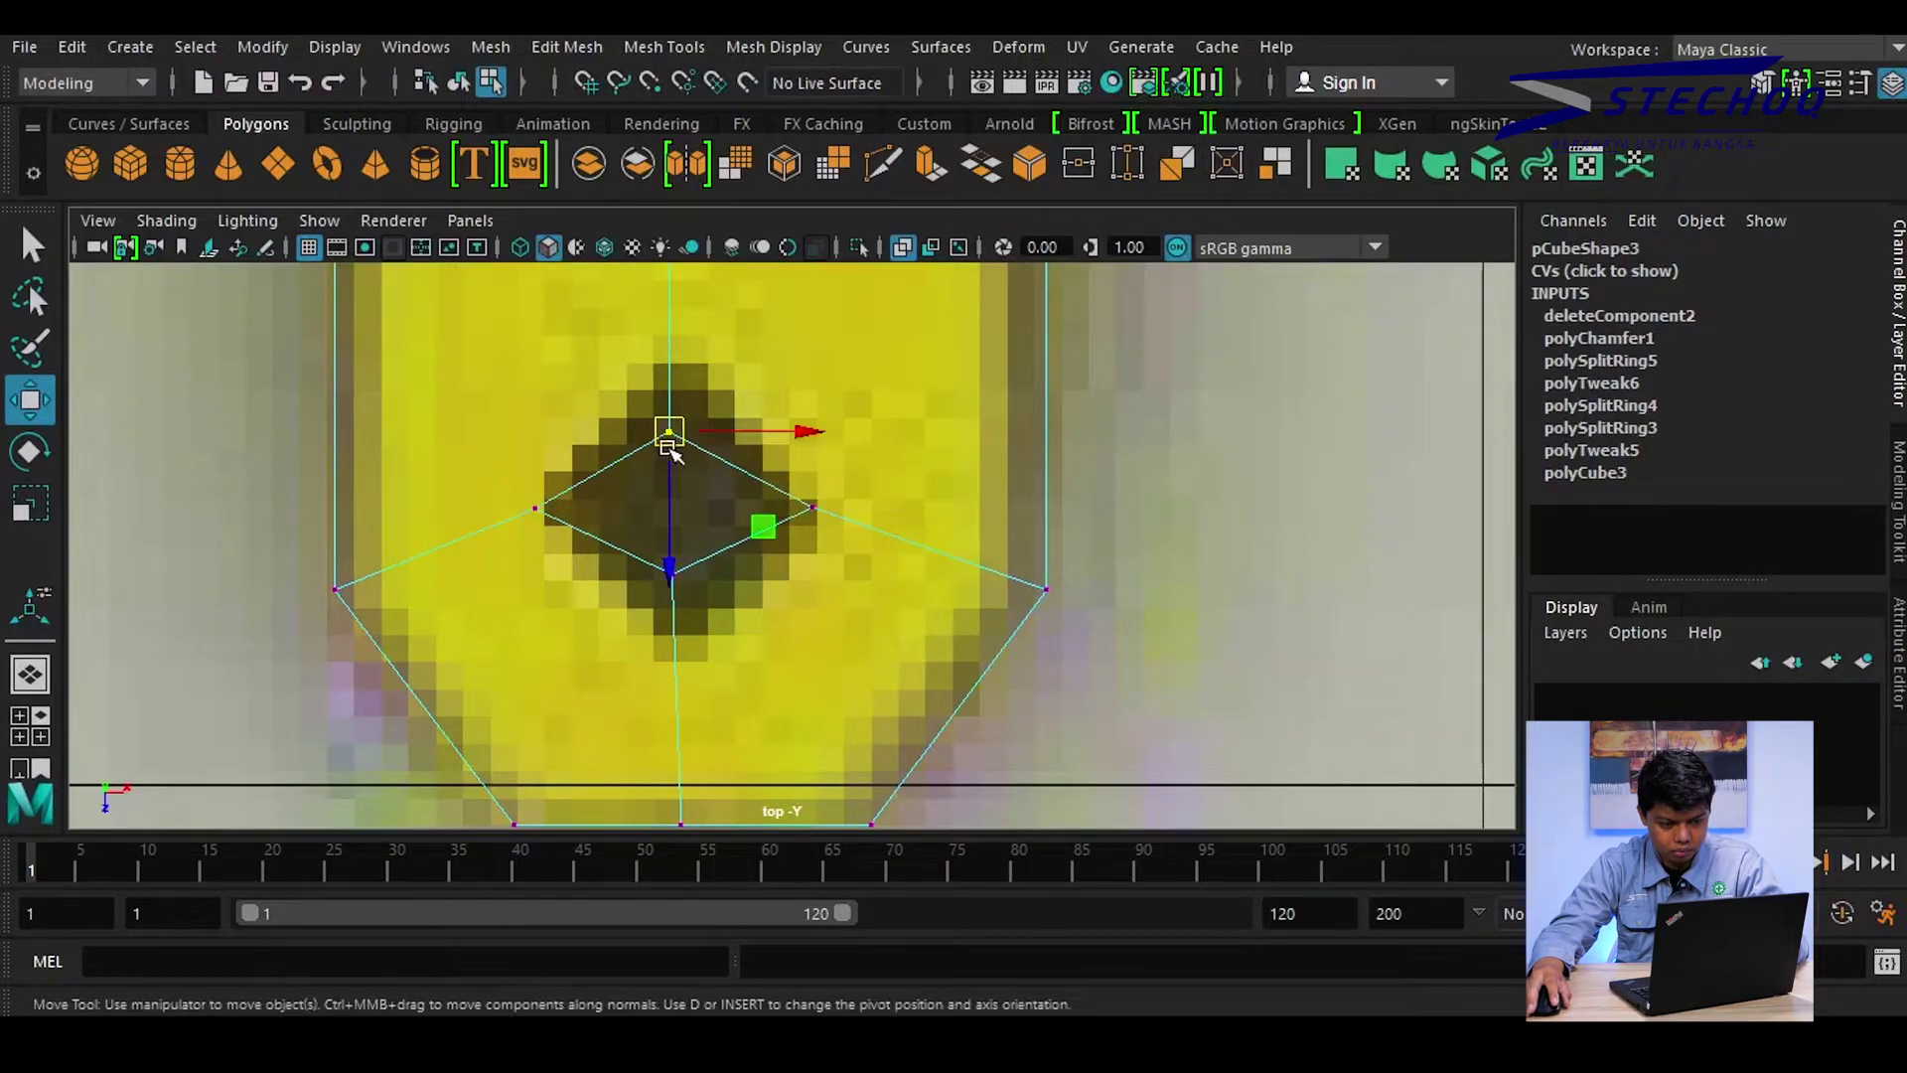
pyautogui.moveTo(672, 449); pyautogui.dragTo(675, 375)
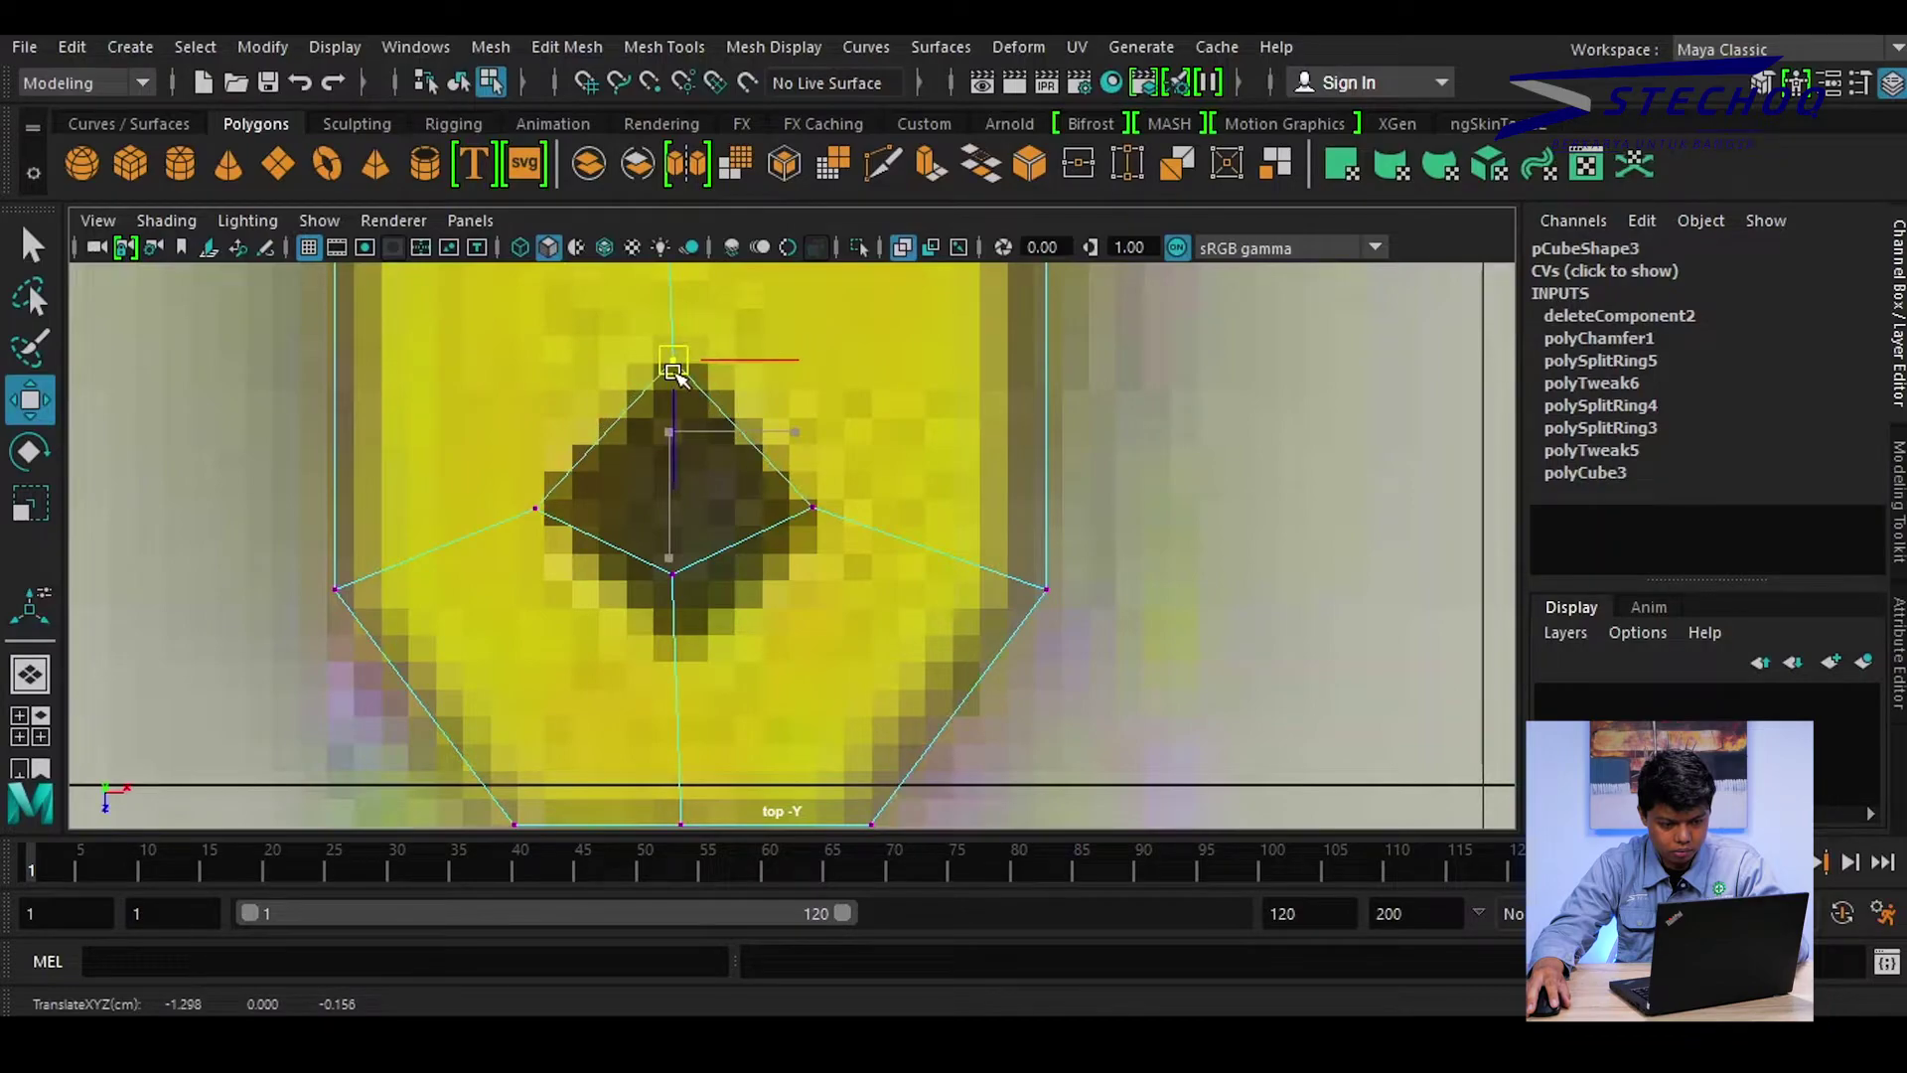
pyautogui.click(672, 574)
pyautogui.moveTo(672, 574); pyautogui.dragTo(675, 666)
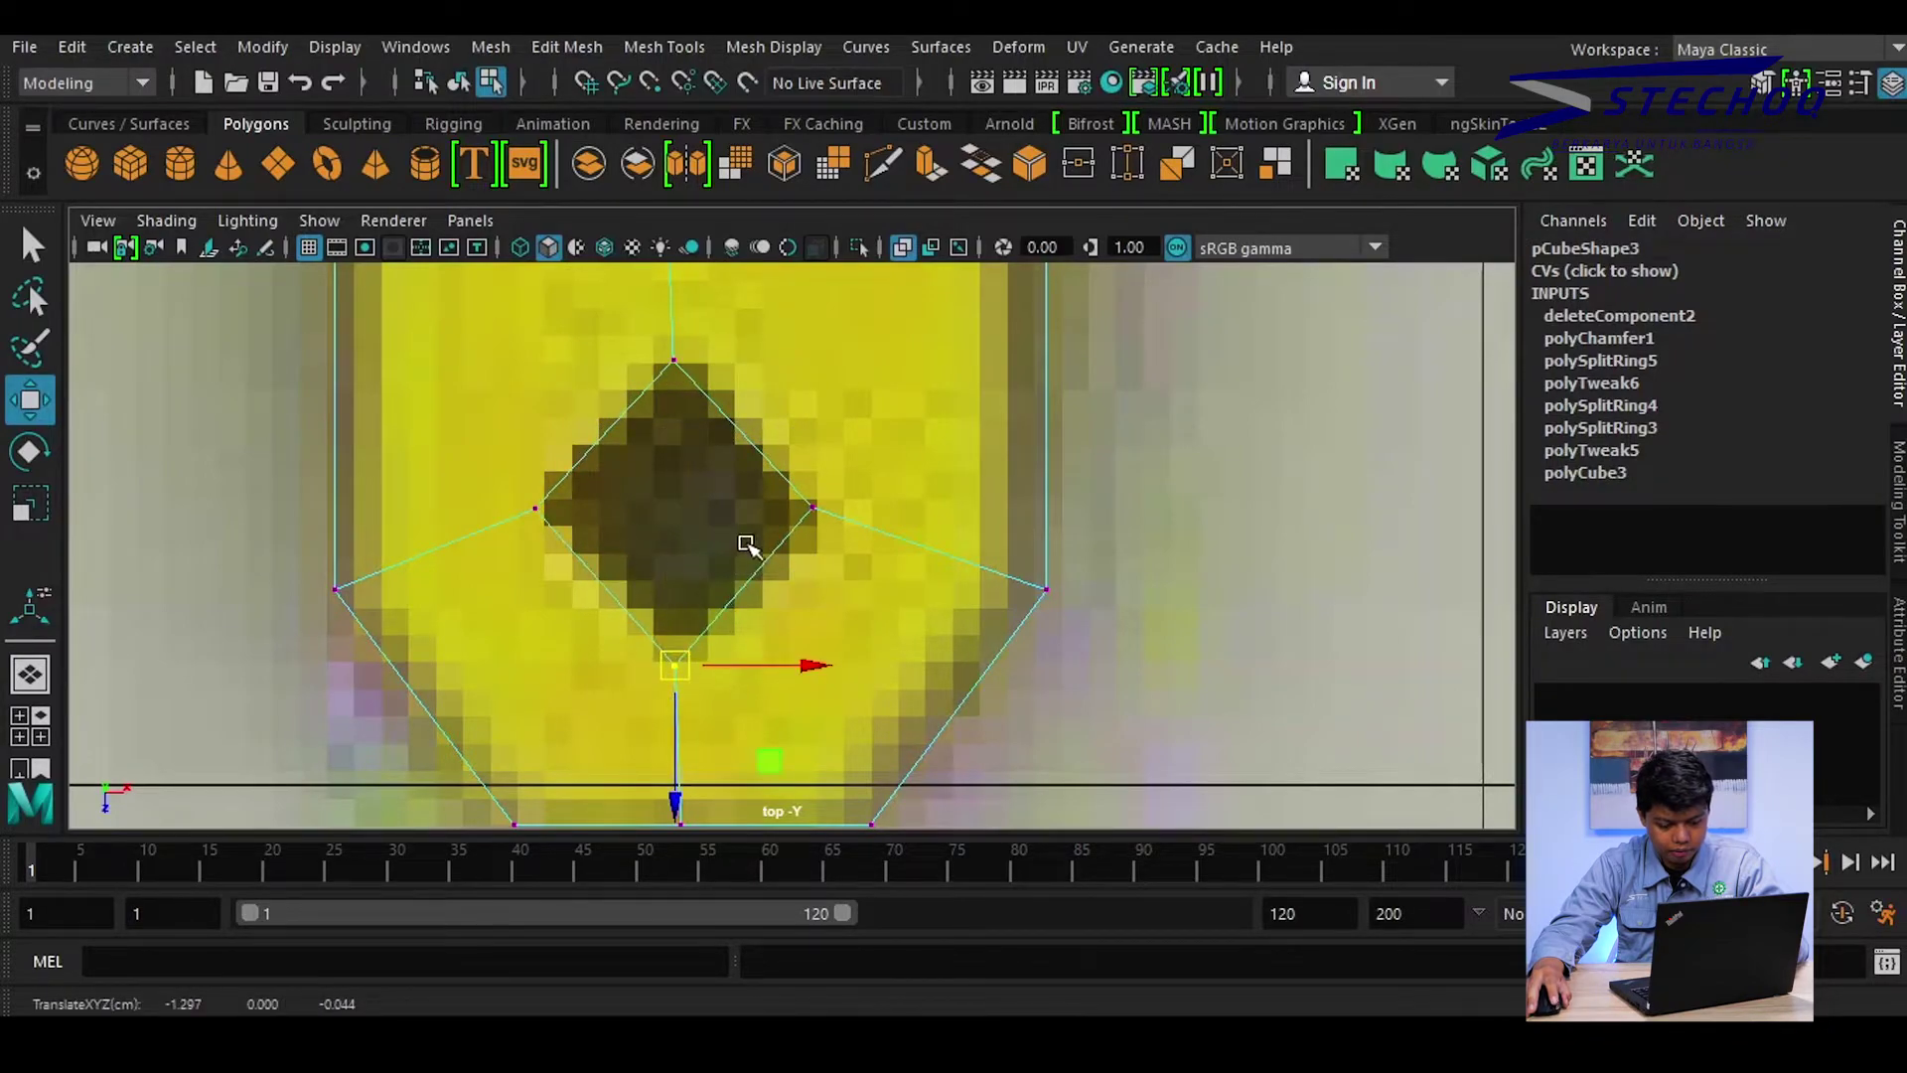
pyautogui.scroll(-10, 746, 544)
pyautogui.scroll(3, 830, 502)
pyautogui.scroll(3, 831, 503)
# Stretch the handle's top row of vertices up under the jaw
pyautogui.scroll(2, 785, 556)
pyautogui.moveTo(698, 584); pyautogui.dragTo(846, 474)
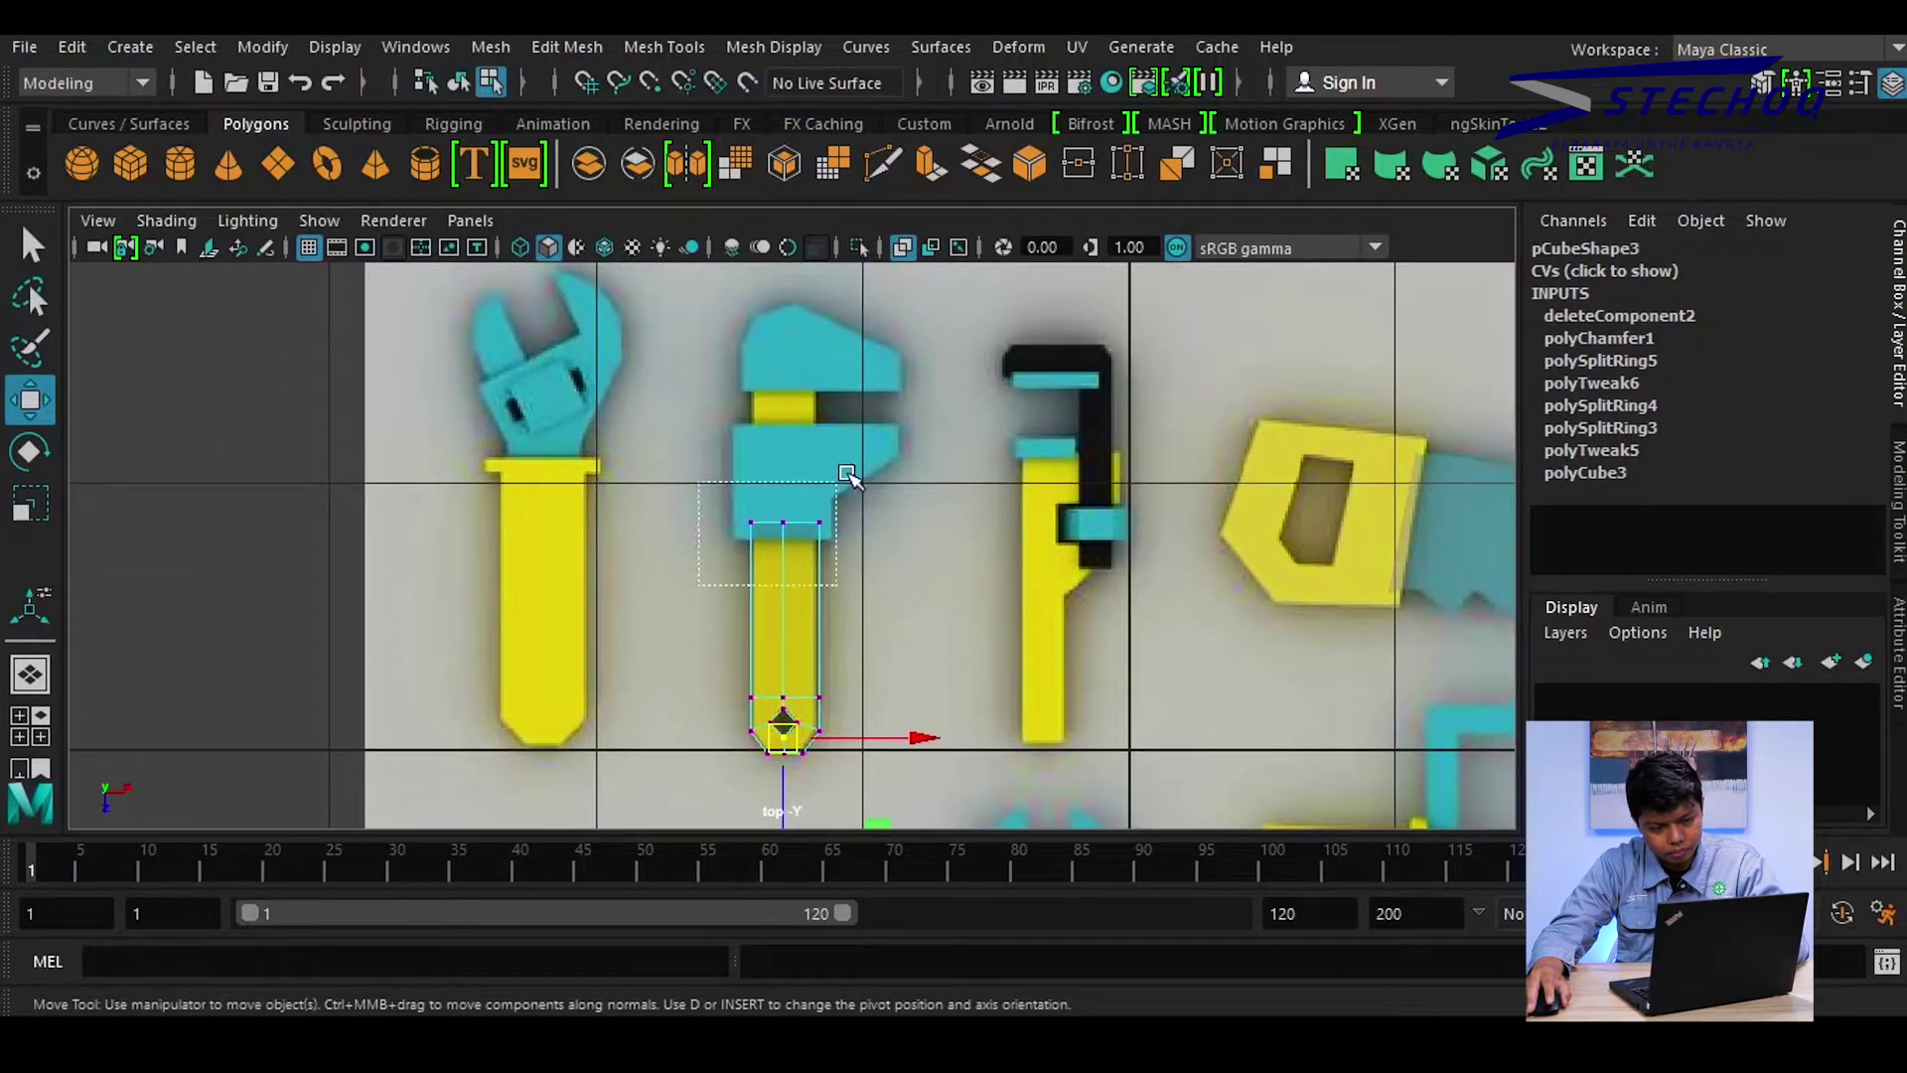
pyautogui.moveTo(788, 558); pyautogui.dragTo(787, 382)
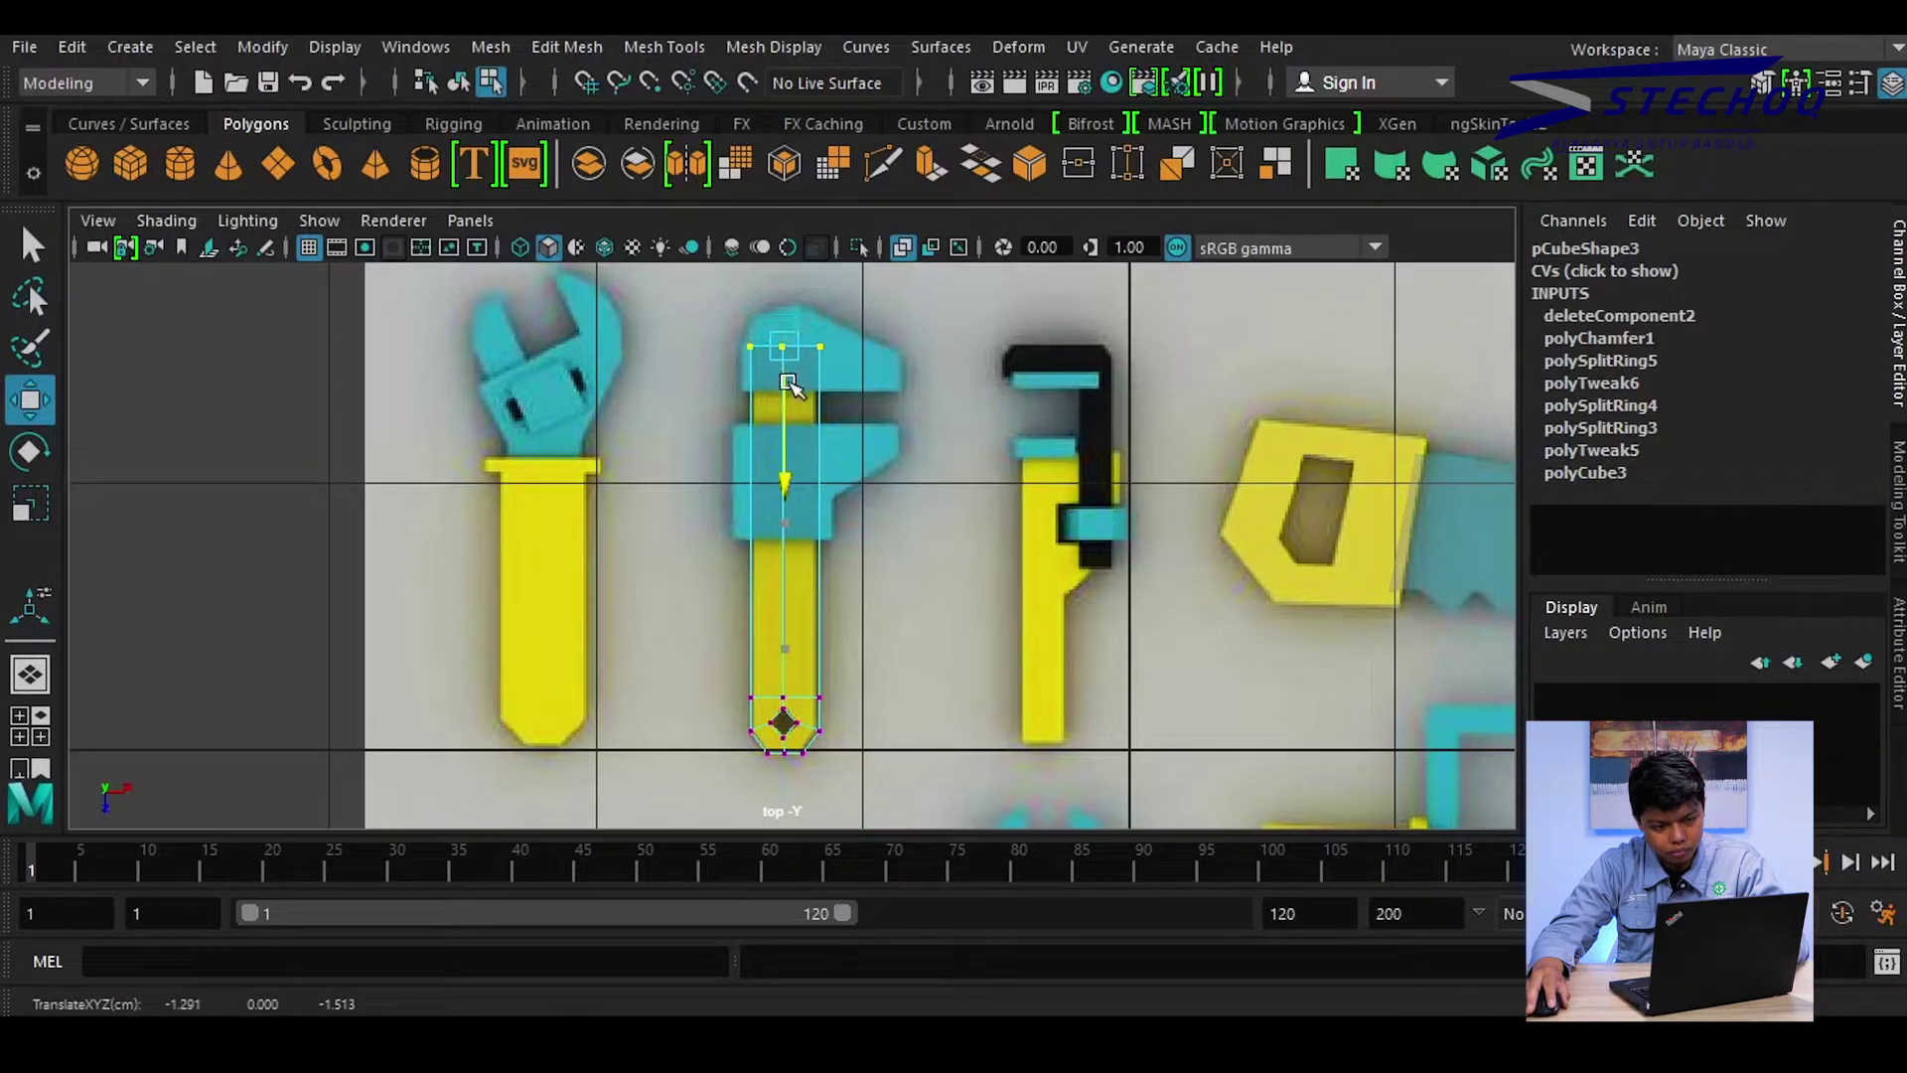
pyautogui.scroll(3, 881, 545)
pyautogui.scroll(2, 877, 557)
pyautogui.scroll(2, 844, 422)
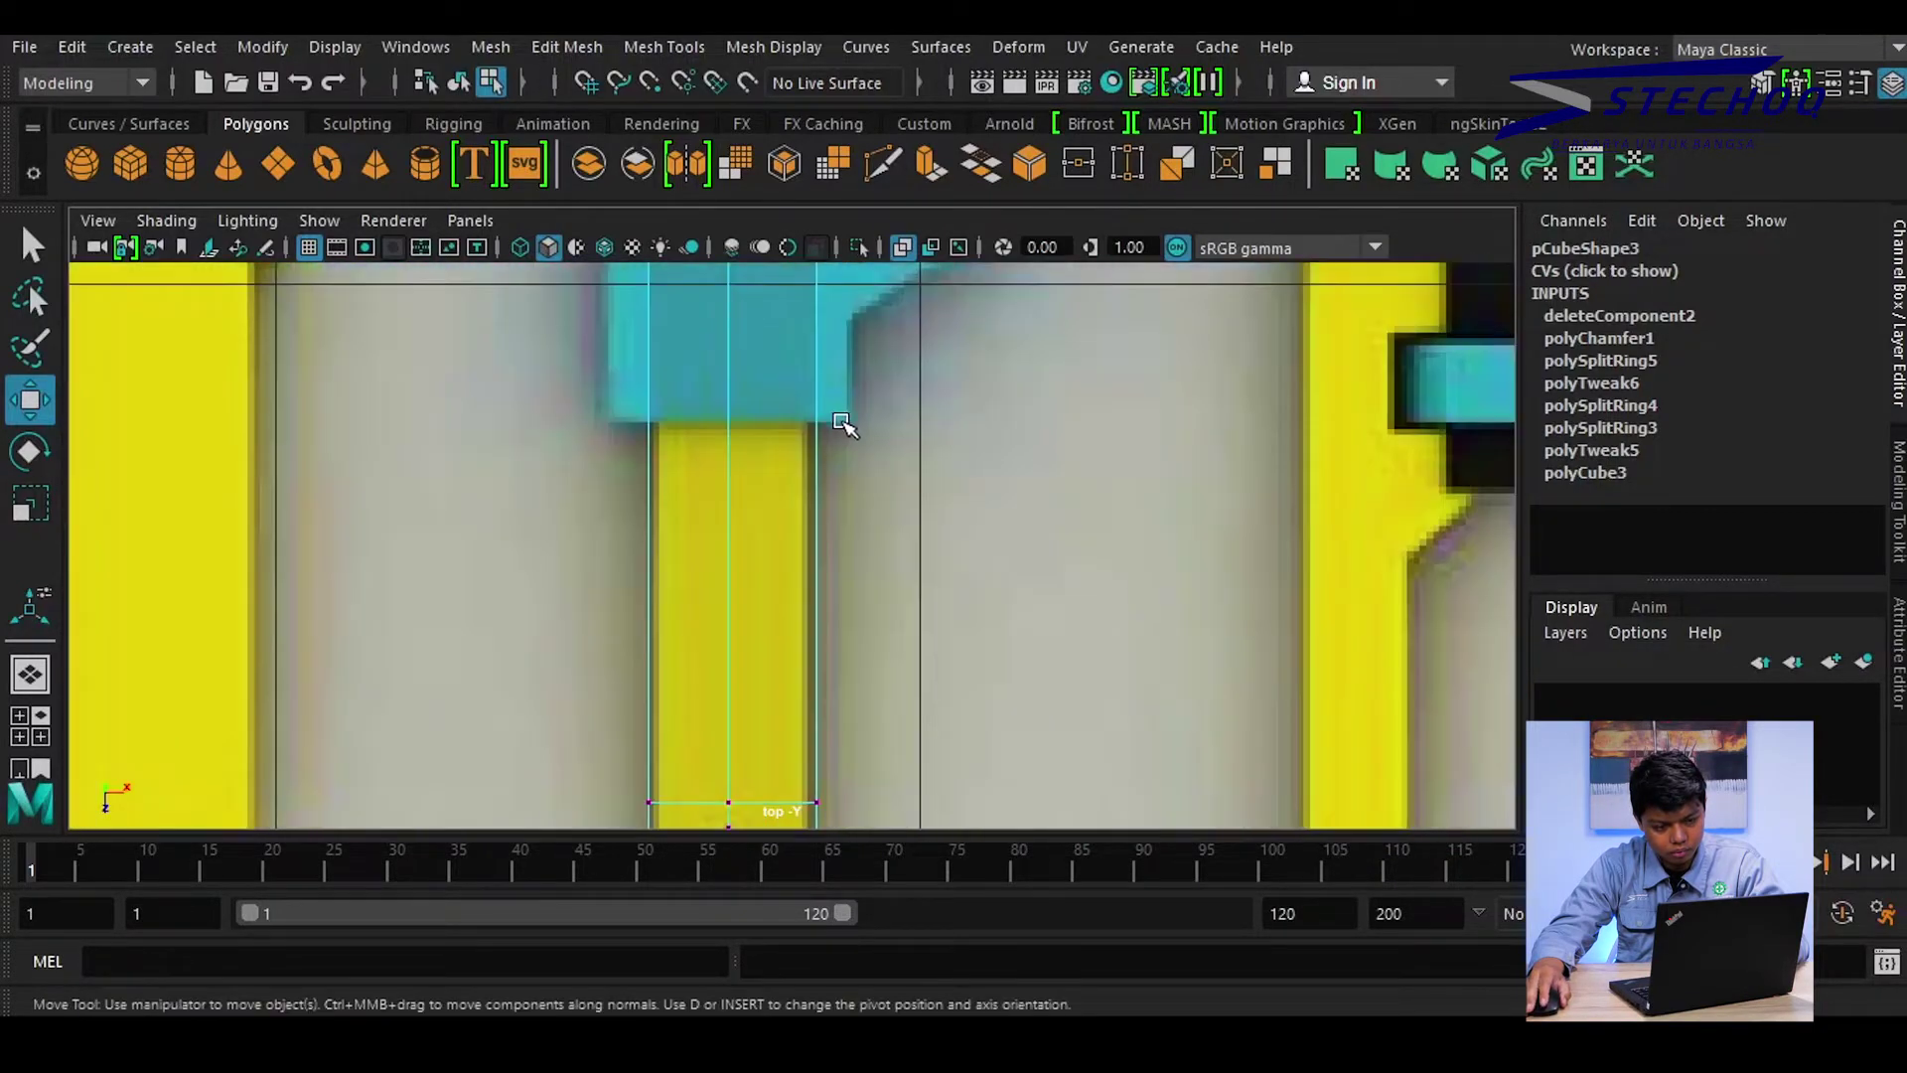
pyautogui.keyDown('alt'); pyautogui.moveTo(879, 576); pyautogui.dragTo(885, 323, button='middle'); pyautogui.keyUp('alt')
pyautogui.scroll(1, 885, 520)
pyautogui.scroll(2, 887, 528)
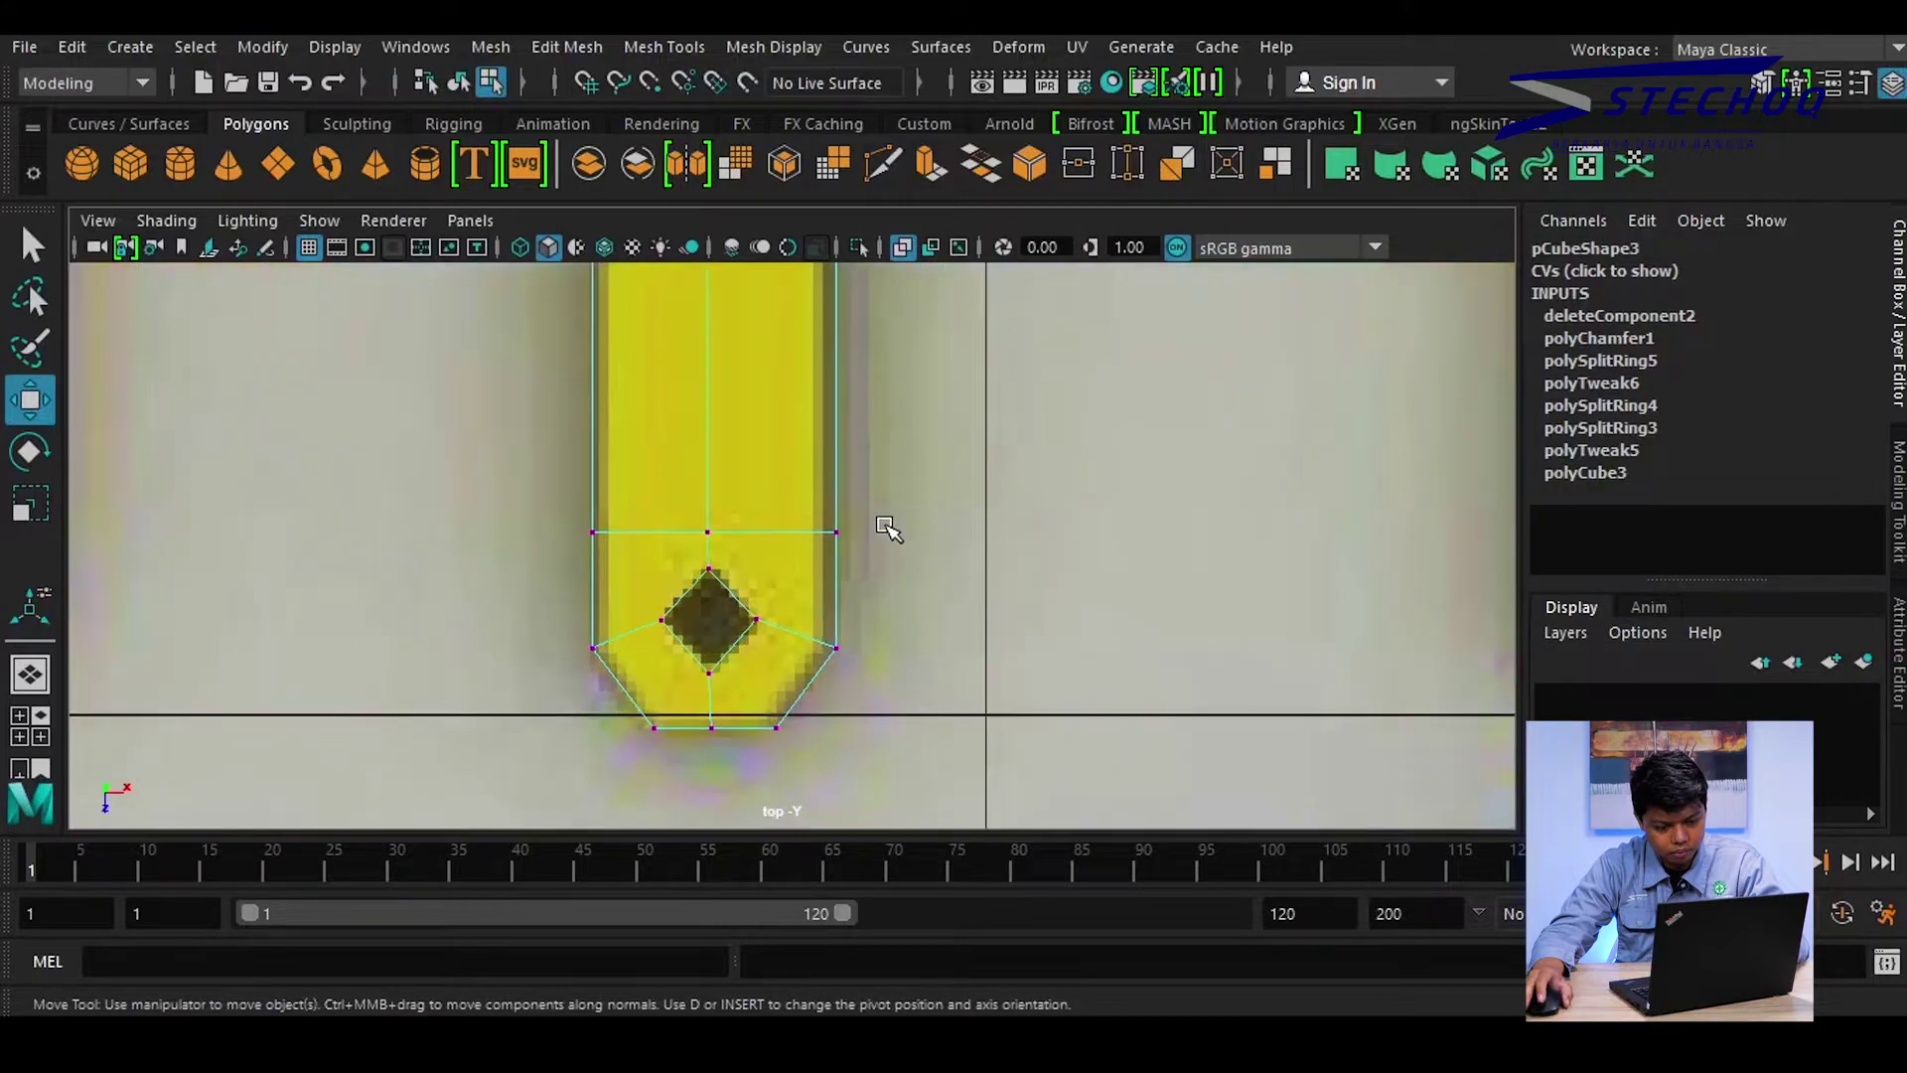
# Switch to the perspective view, make the wrench opaque, and clear the vertex selection
pyautogui.press('space')
pyautogui.moveTo(878, 524); pyautogui.dragTo(881, 417)
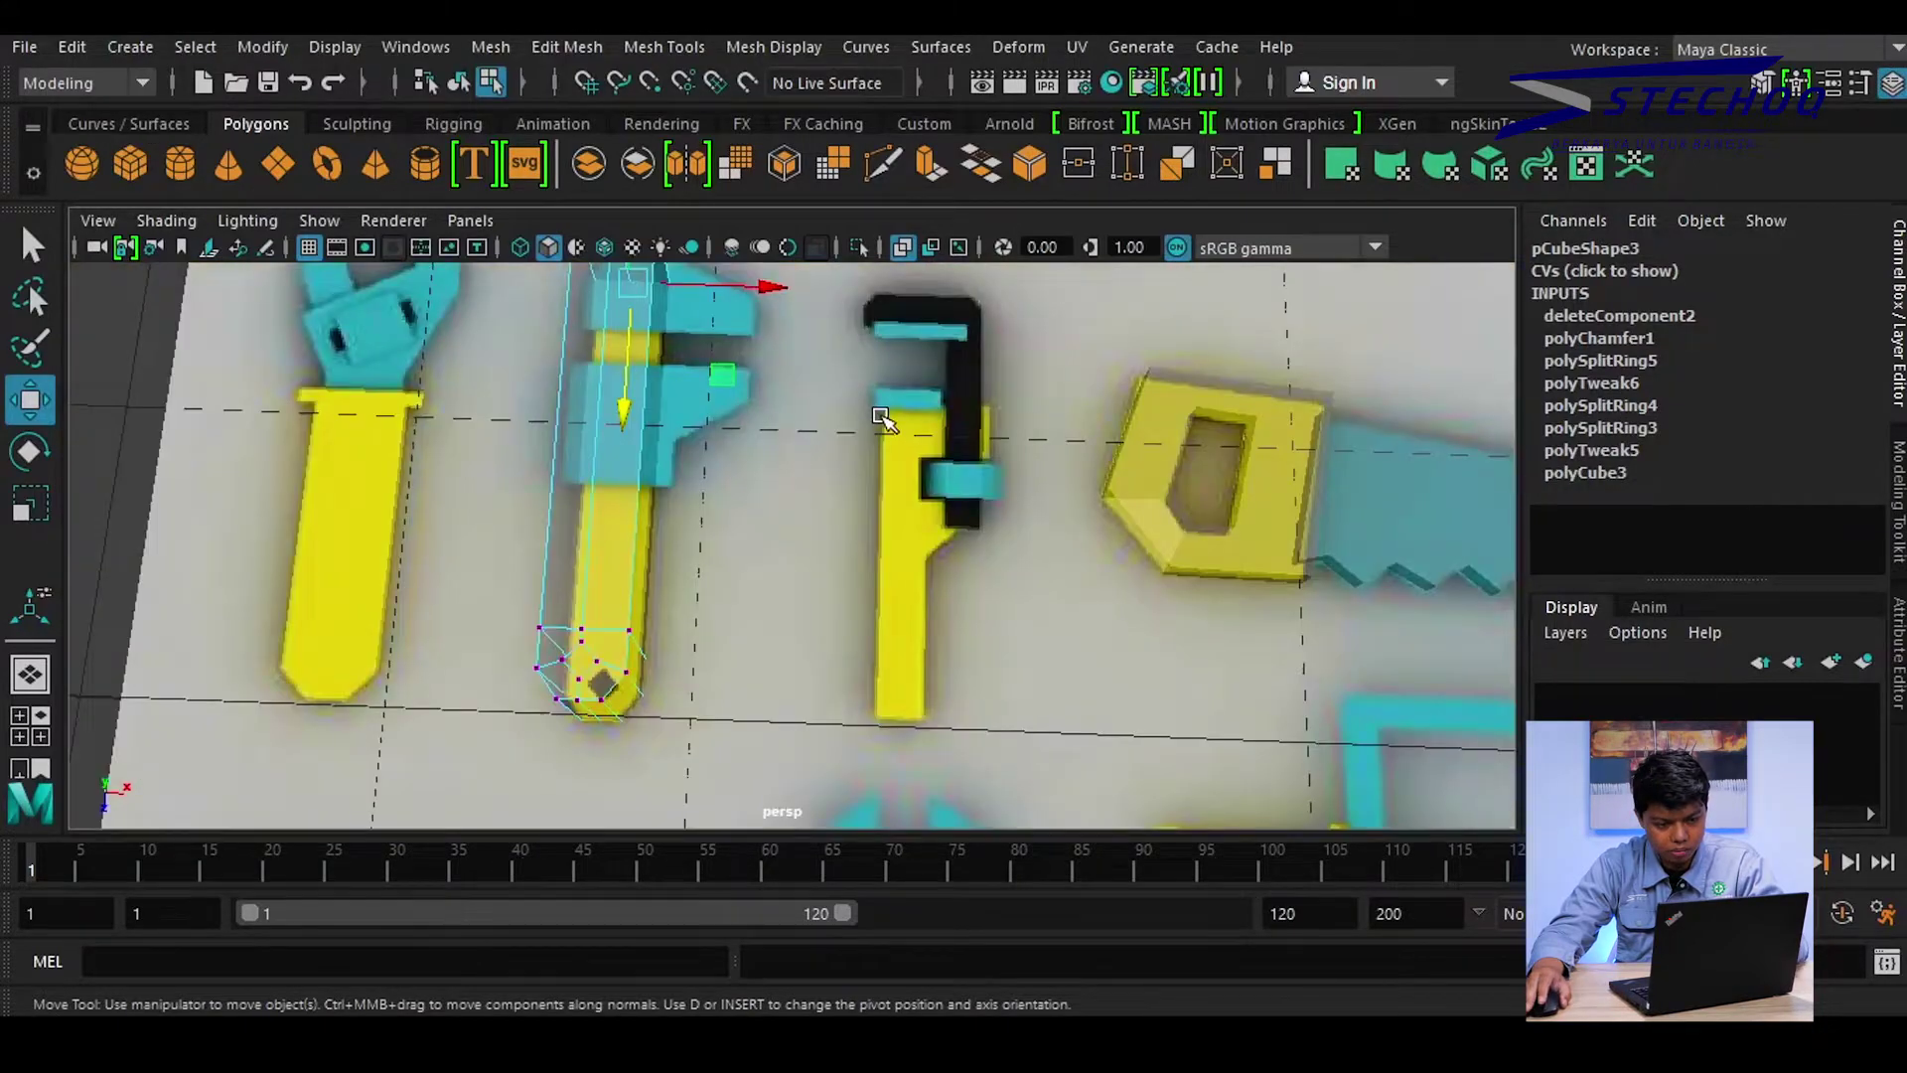
pyautogui.scroll(2, 755, 534)
pyautogui.moveTo(706, 502)
pyautogui.keyDown('alt'); pyautogui.mouseDown()
pyautogui.moveTo(885, 480)
pyautogui.moveTo(906, 430)
pyautogui.moveTo(851, 480)
pyautogui.mouseUp(); pyautogui.keyUp('alt')
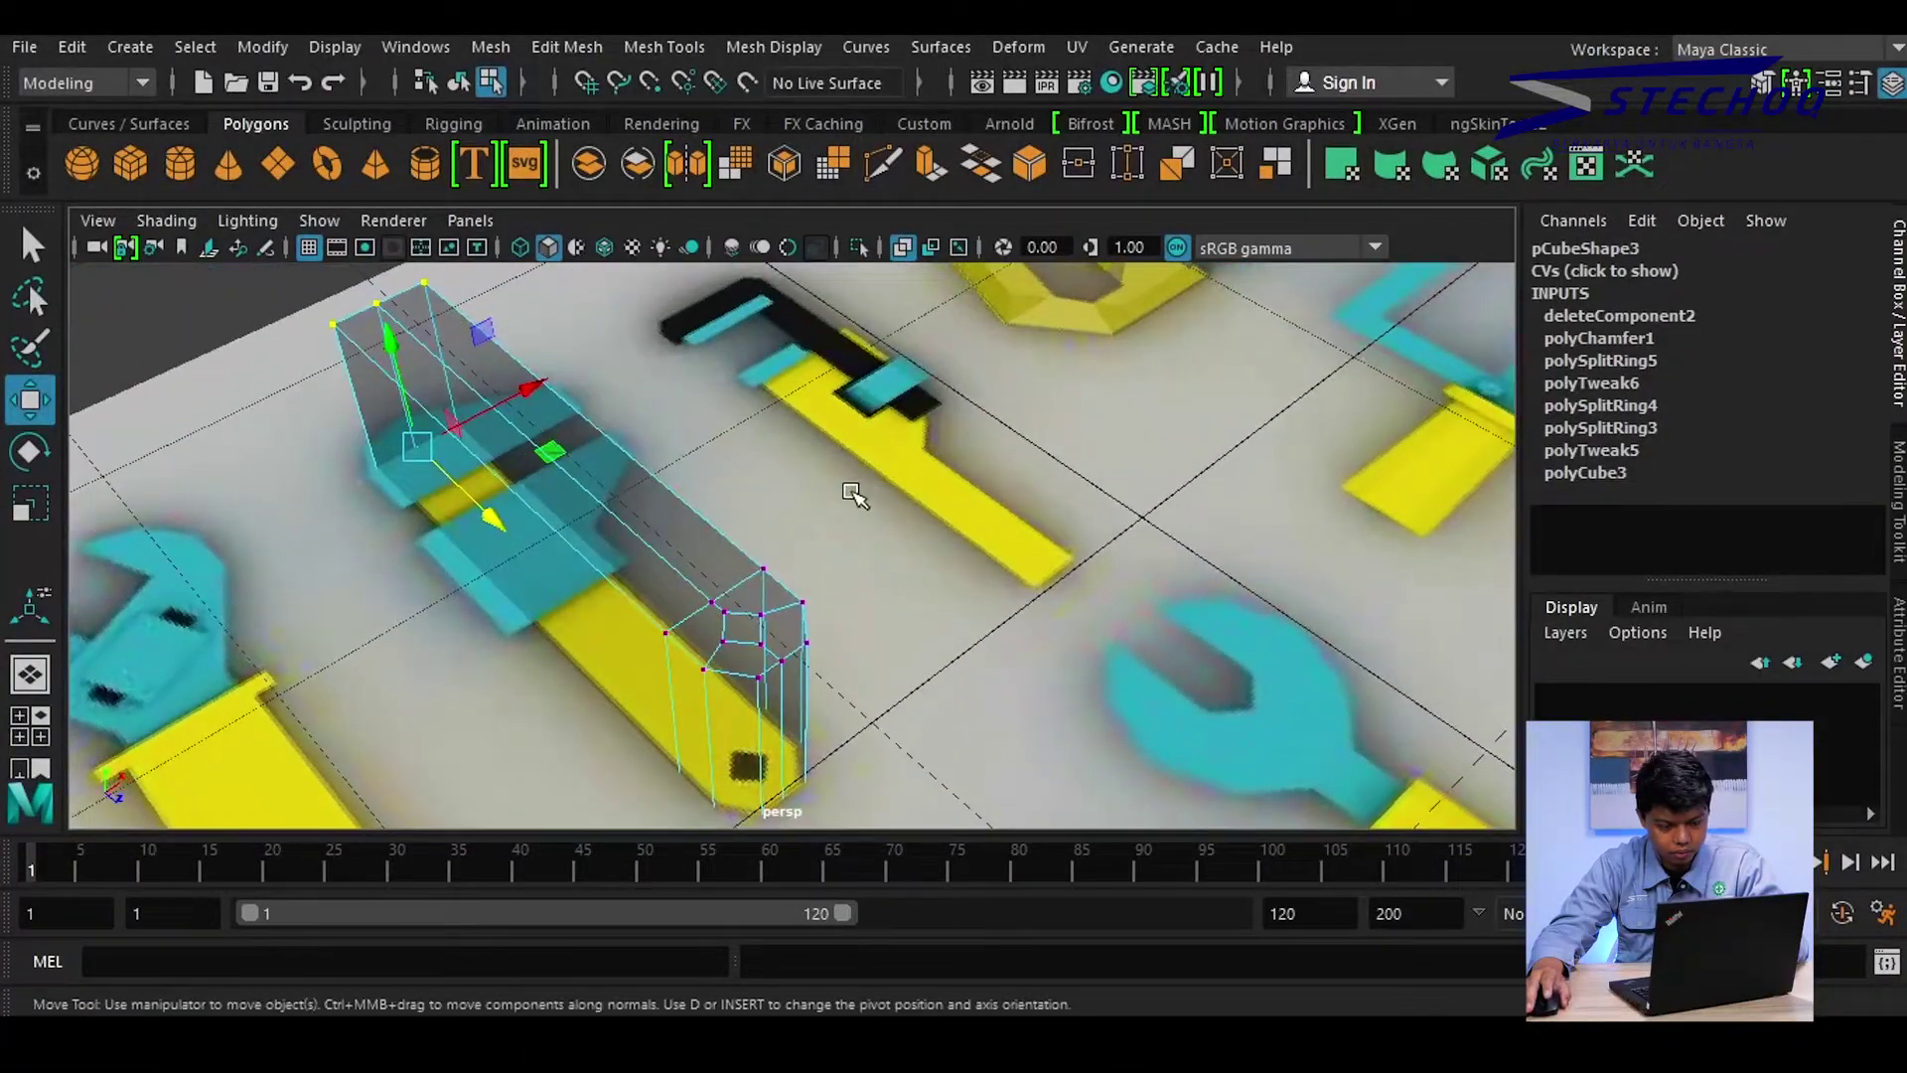
pyautogui.click(902, 252)
pyautogui.scroll(5, 885, 498)
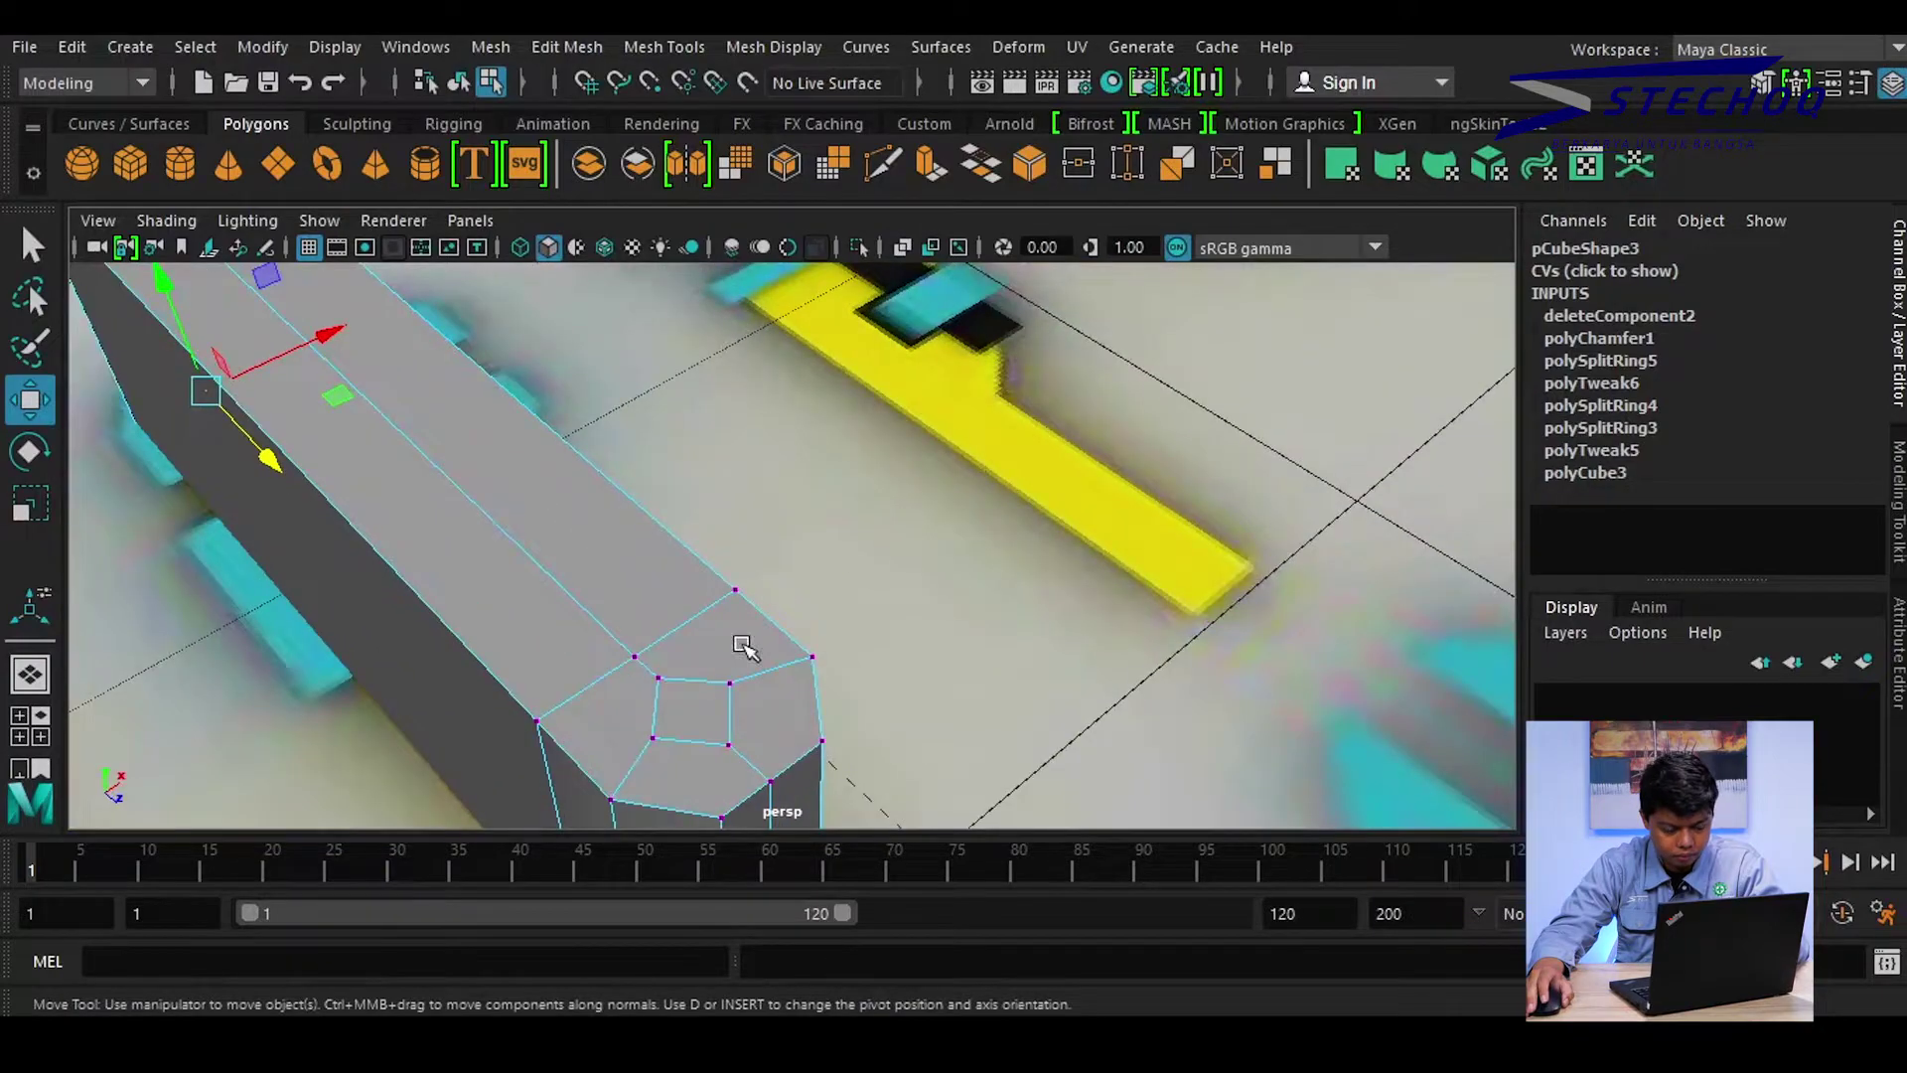
pyautogui.moveTo(576, 473); pyautogui.dragTo(701, 234, button='right')
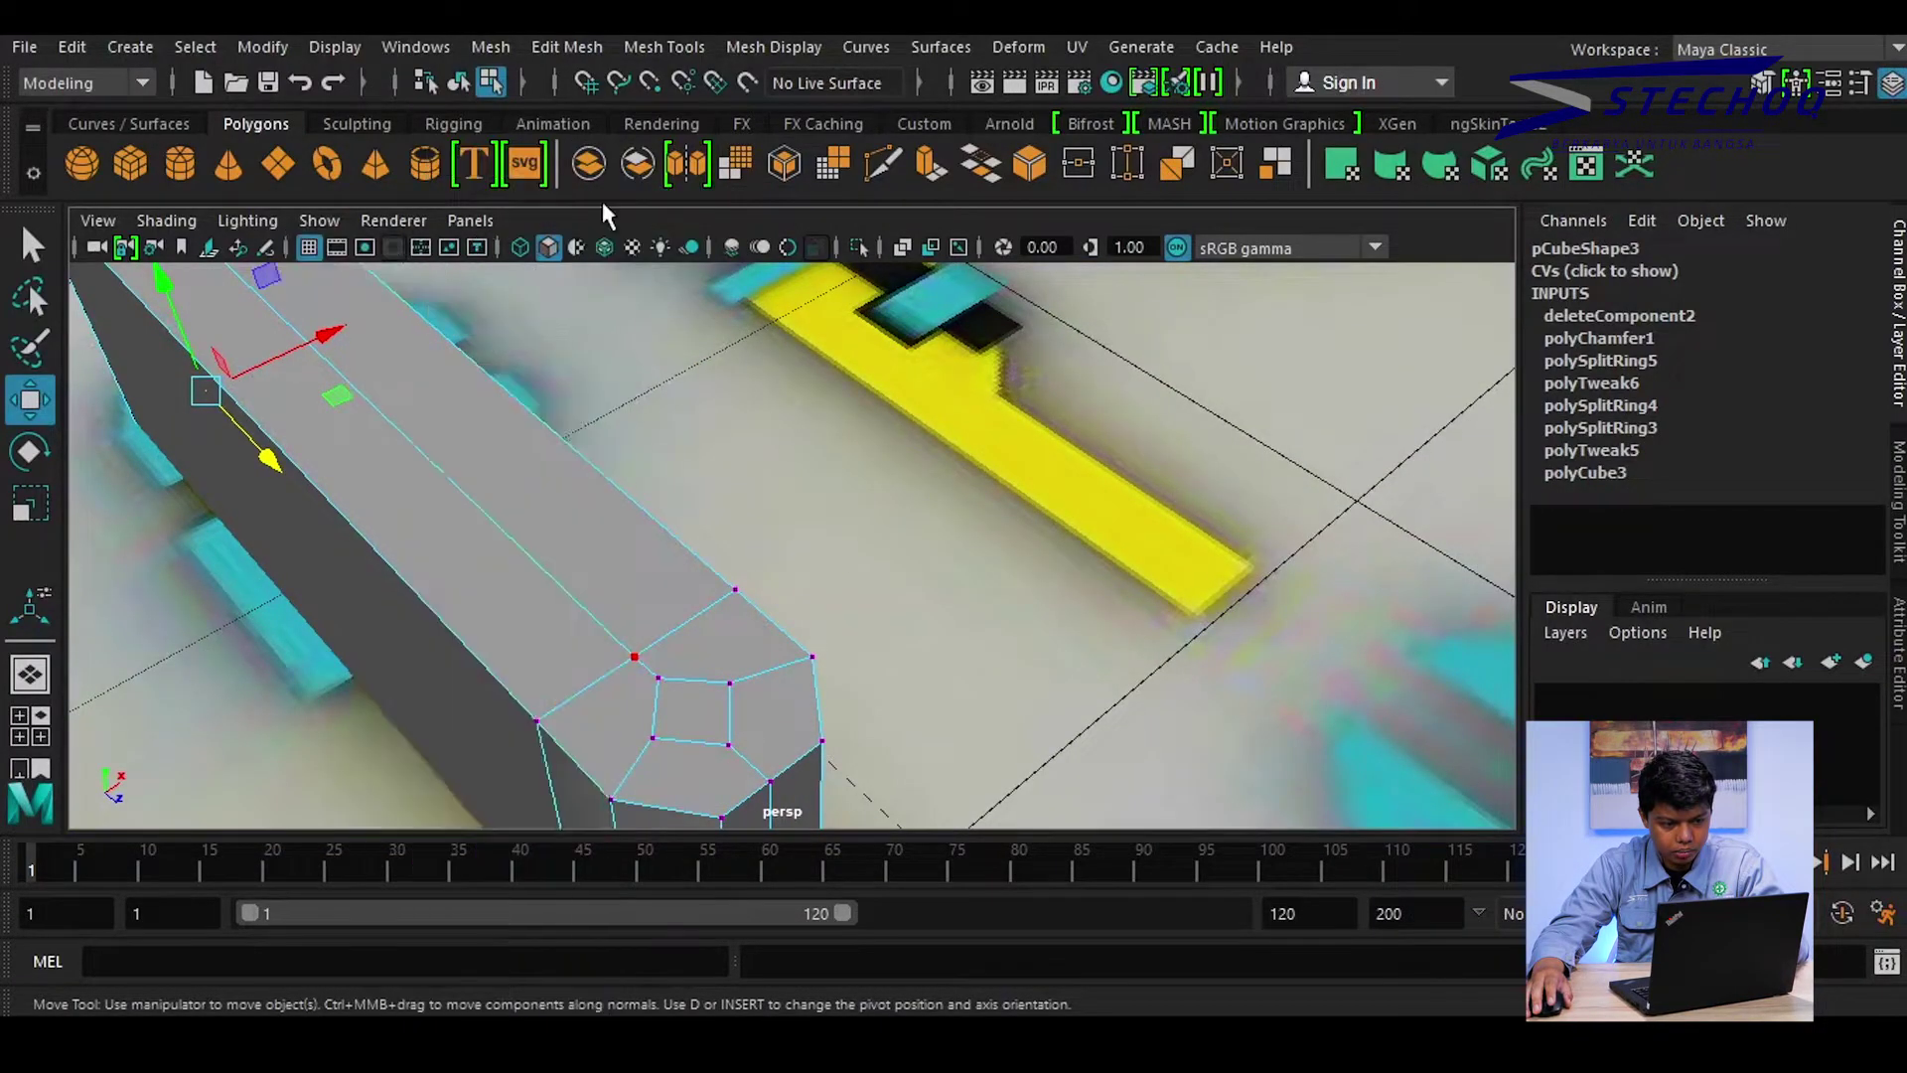
# Flatten pCube3 to Scale Y 0.098 and raise it to Translate Y 0.058
pyautogui.press('F8')
pyautogui.scroll(-5, 616, 397)
pyautogui.keyDown('alt'); pyautogui.moveTo(614, 417); pyautogui.dragTo(737, 367); pyautogui.keyUp('alt')
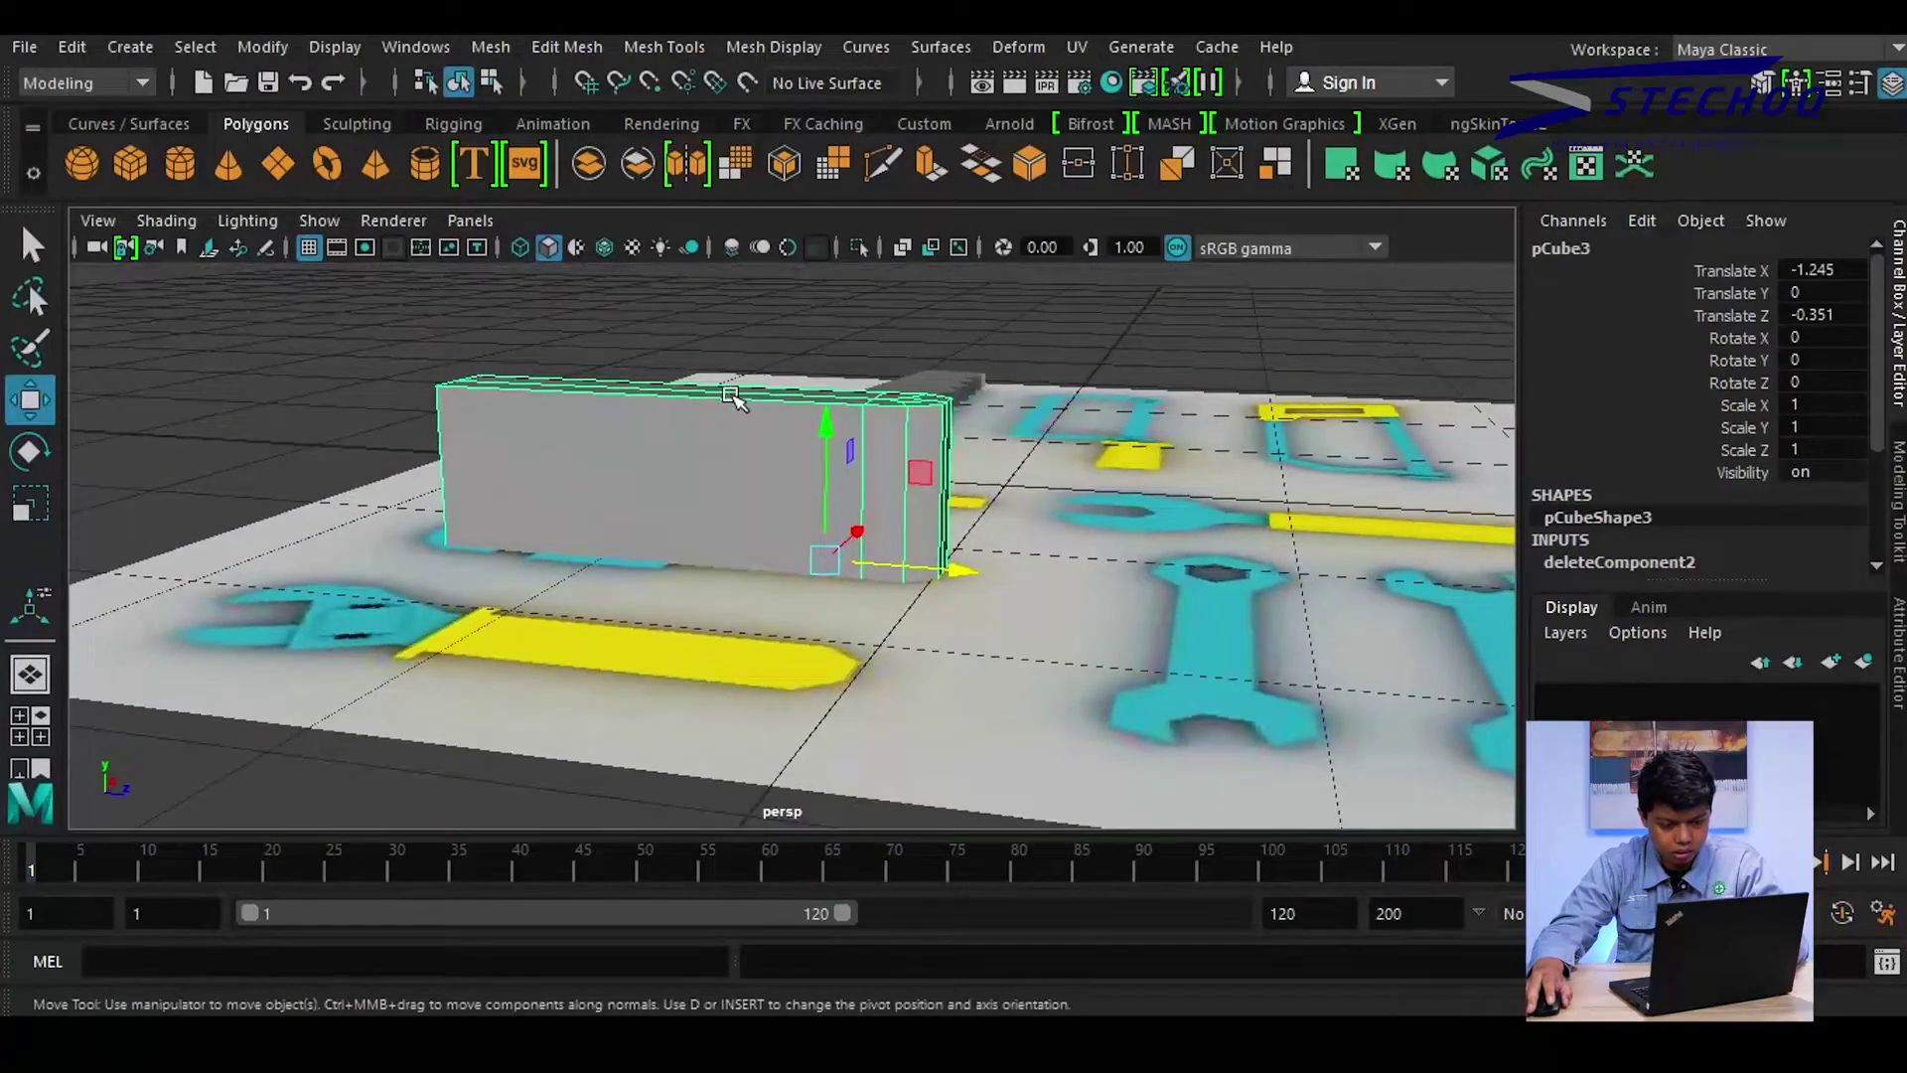
pyautogui.press('r')
pyautogui.moveTo(827, 429)
pyautogui.mouseDown()
pyautogui.moveTo(824, 544)
pyautogui.moveTo(828, 427)
pyautogui.moveTo(828, 447)
pyautogui.moveTo(656, 547)
pyautogui.mouseUp()
pyautogui.press('w')
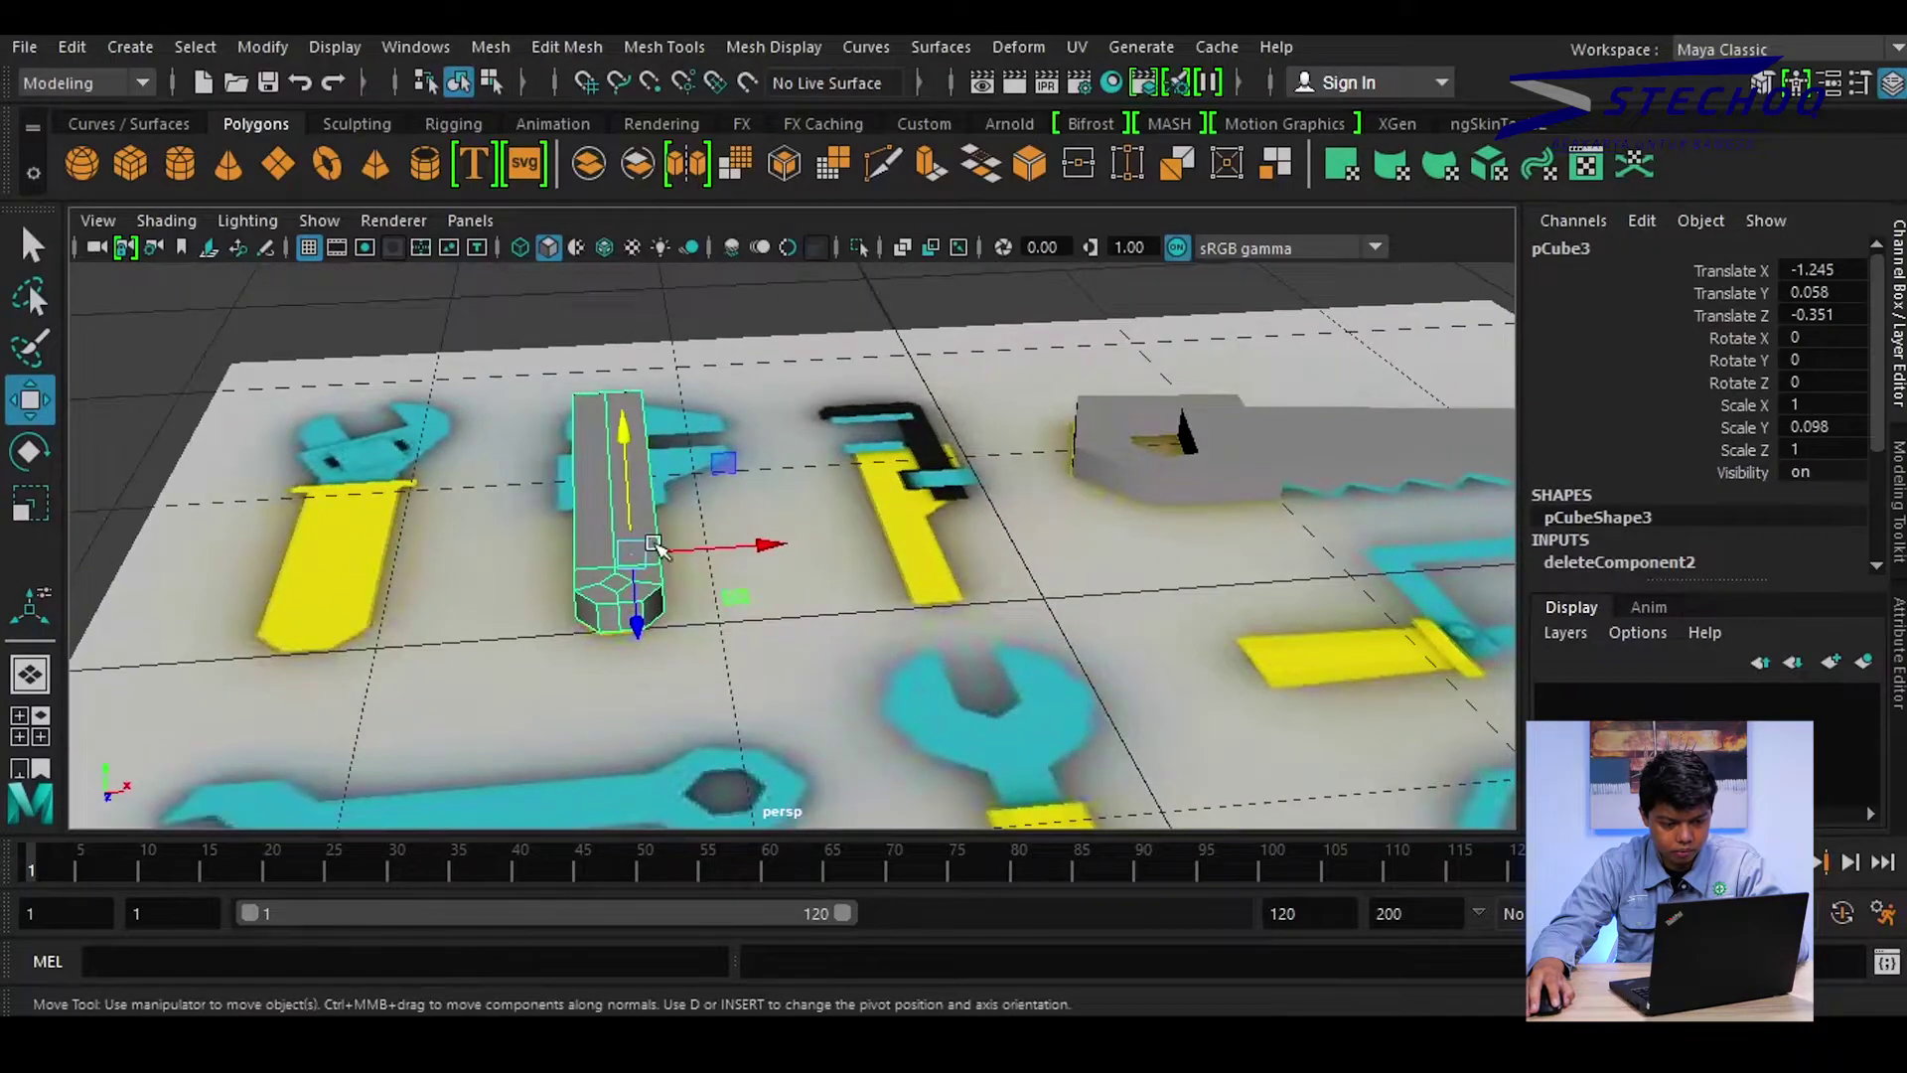
pyautogui.keyDown('alt'); pyautogui.moveTo(656, 546); pyautogui.dragTo(834, 856, button='right'); pyautogui.keyUp('alt')
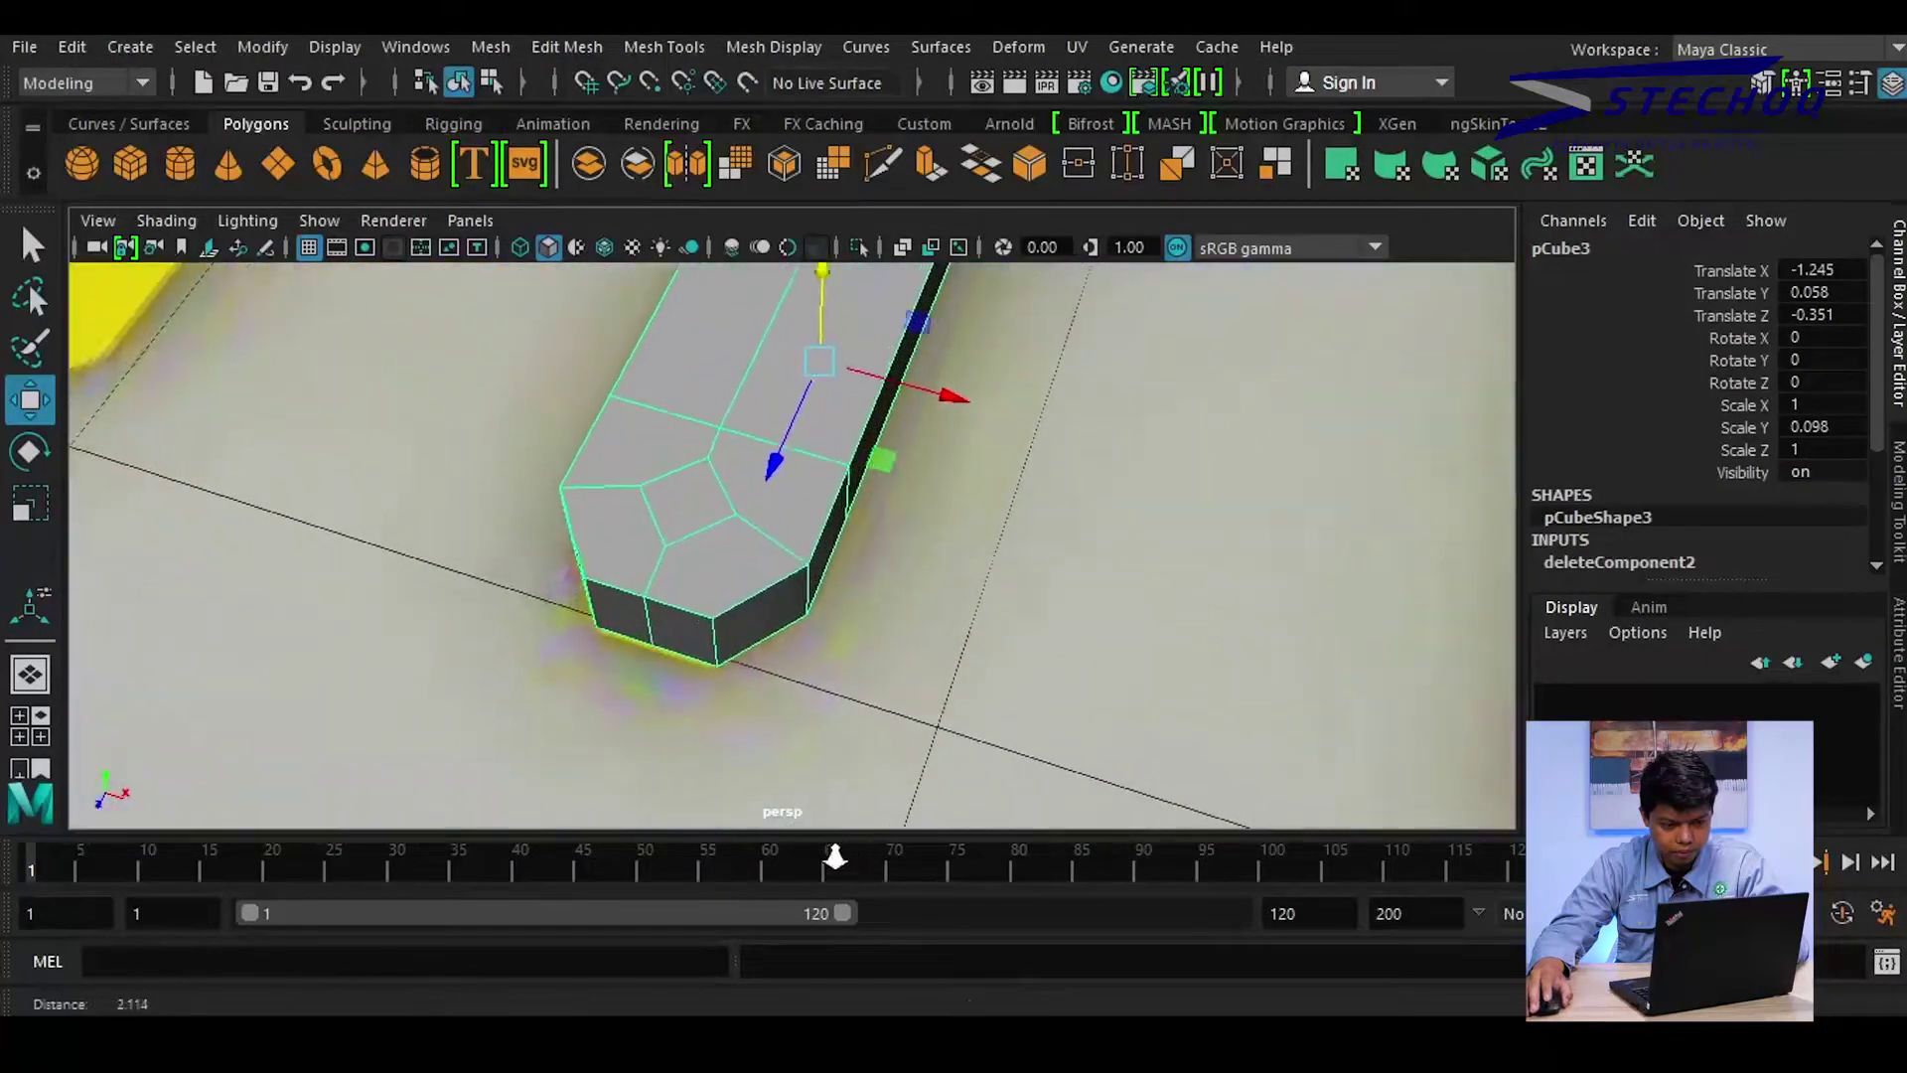
pyautogui.moveTo(705, 395); pyautogui.dragTo(723, 315, button='right')
# Delete the centre faces at the slab's end, then orbit to check the diamond-shaped hole
pyautogui.click(685, 466)
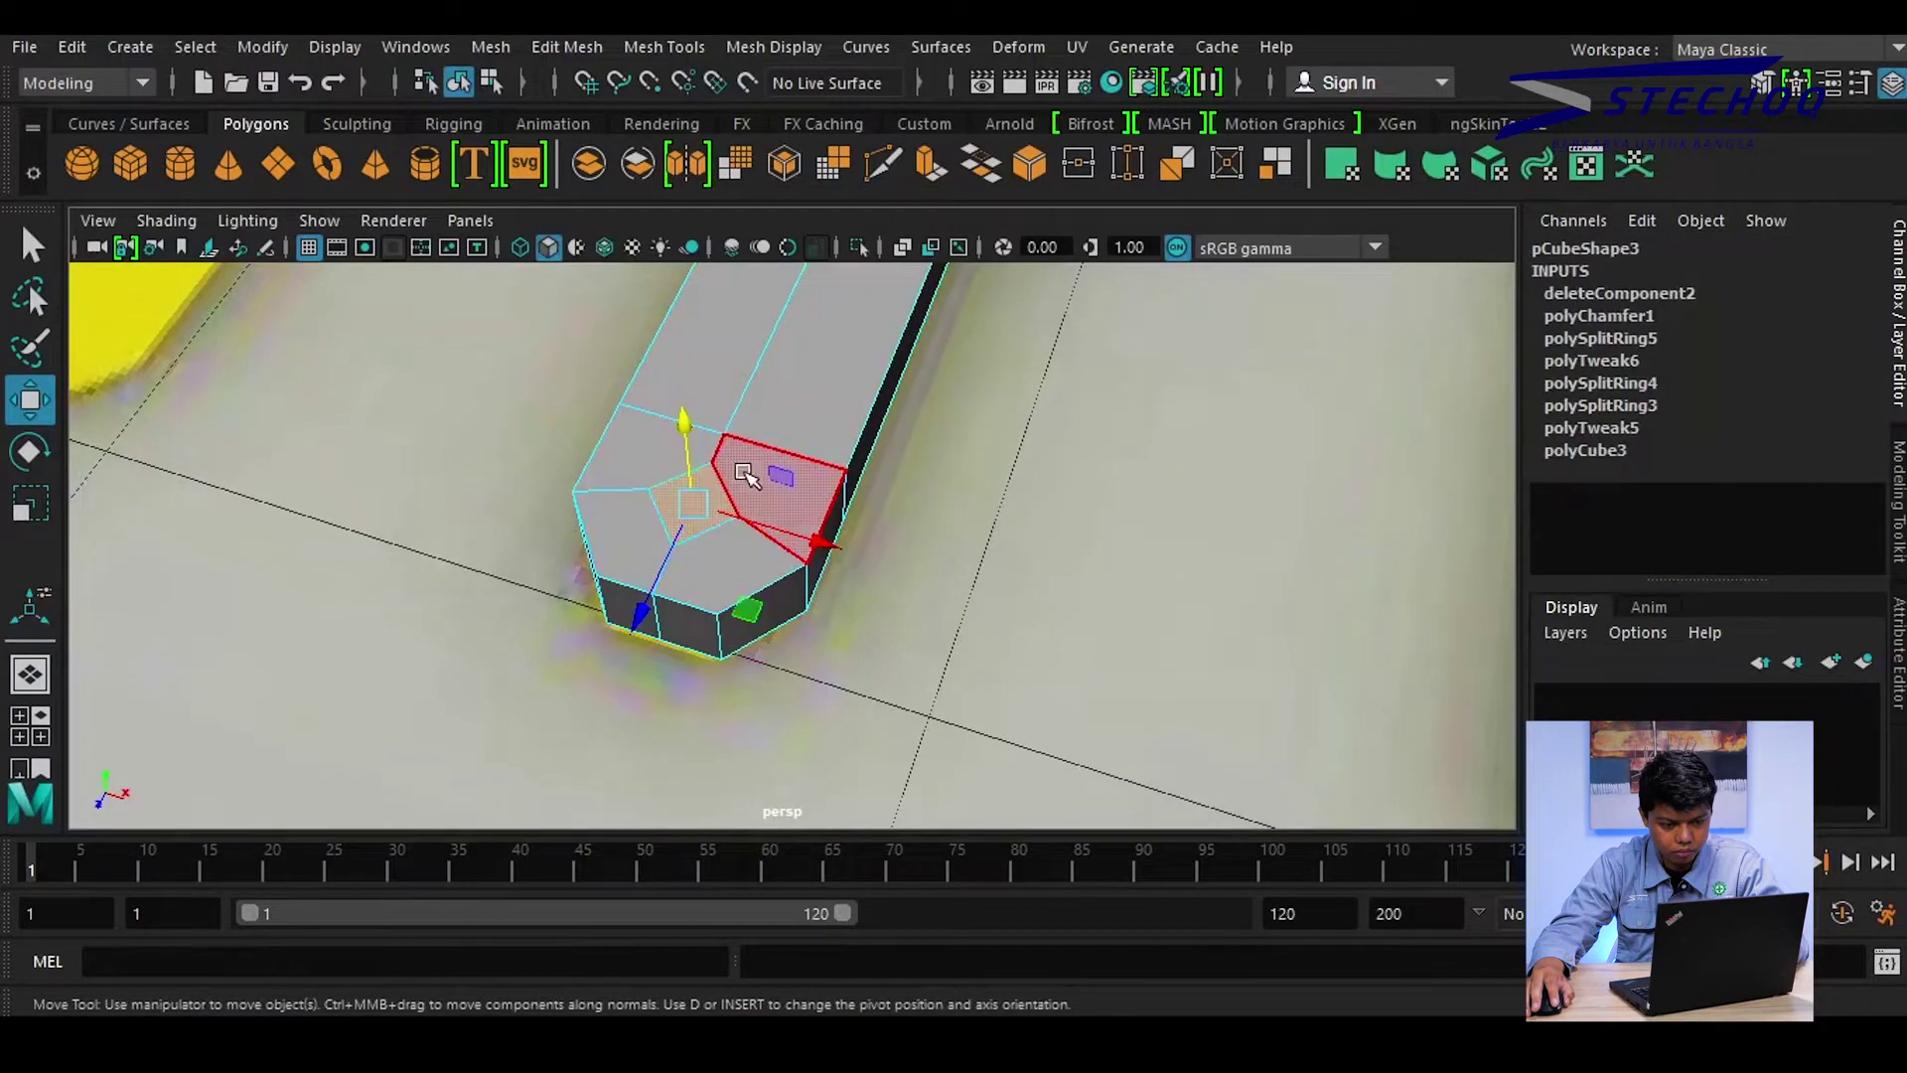
pyautogui.moveTo(834, 422)
pyautogui.keyDown('alt'); pyautogui.mouseDown()
pyautogui.moveTo(844, 553)
pyautogui.moveTo(754, 775)
pyautogui.mouseUp(); pyautogui.keyUp('alt')
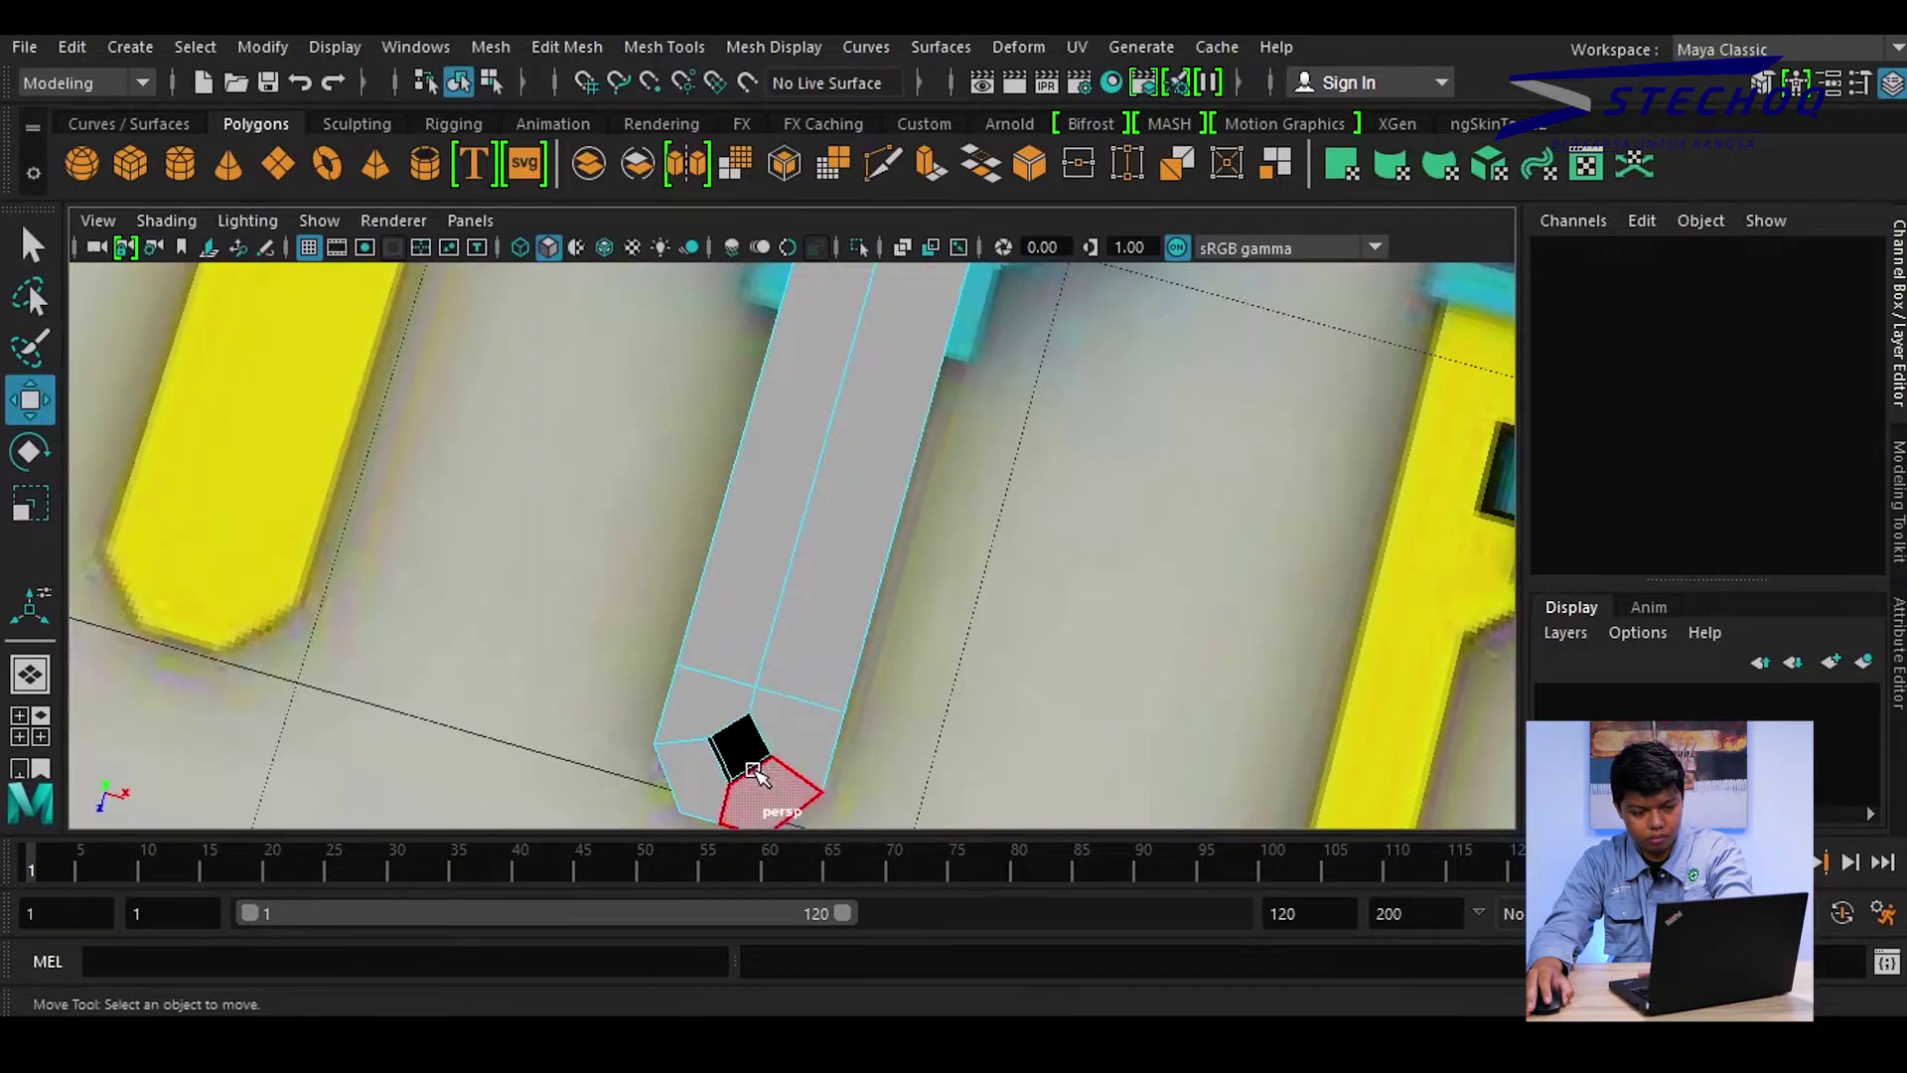
pyautogui.keyDown('alt'); pyautogui.moveTo(756, 659); pyautogui.dragTo(814, 546, button='right'); pyautogui.keyUp('alt')
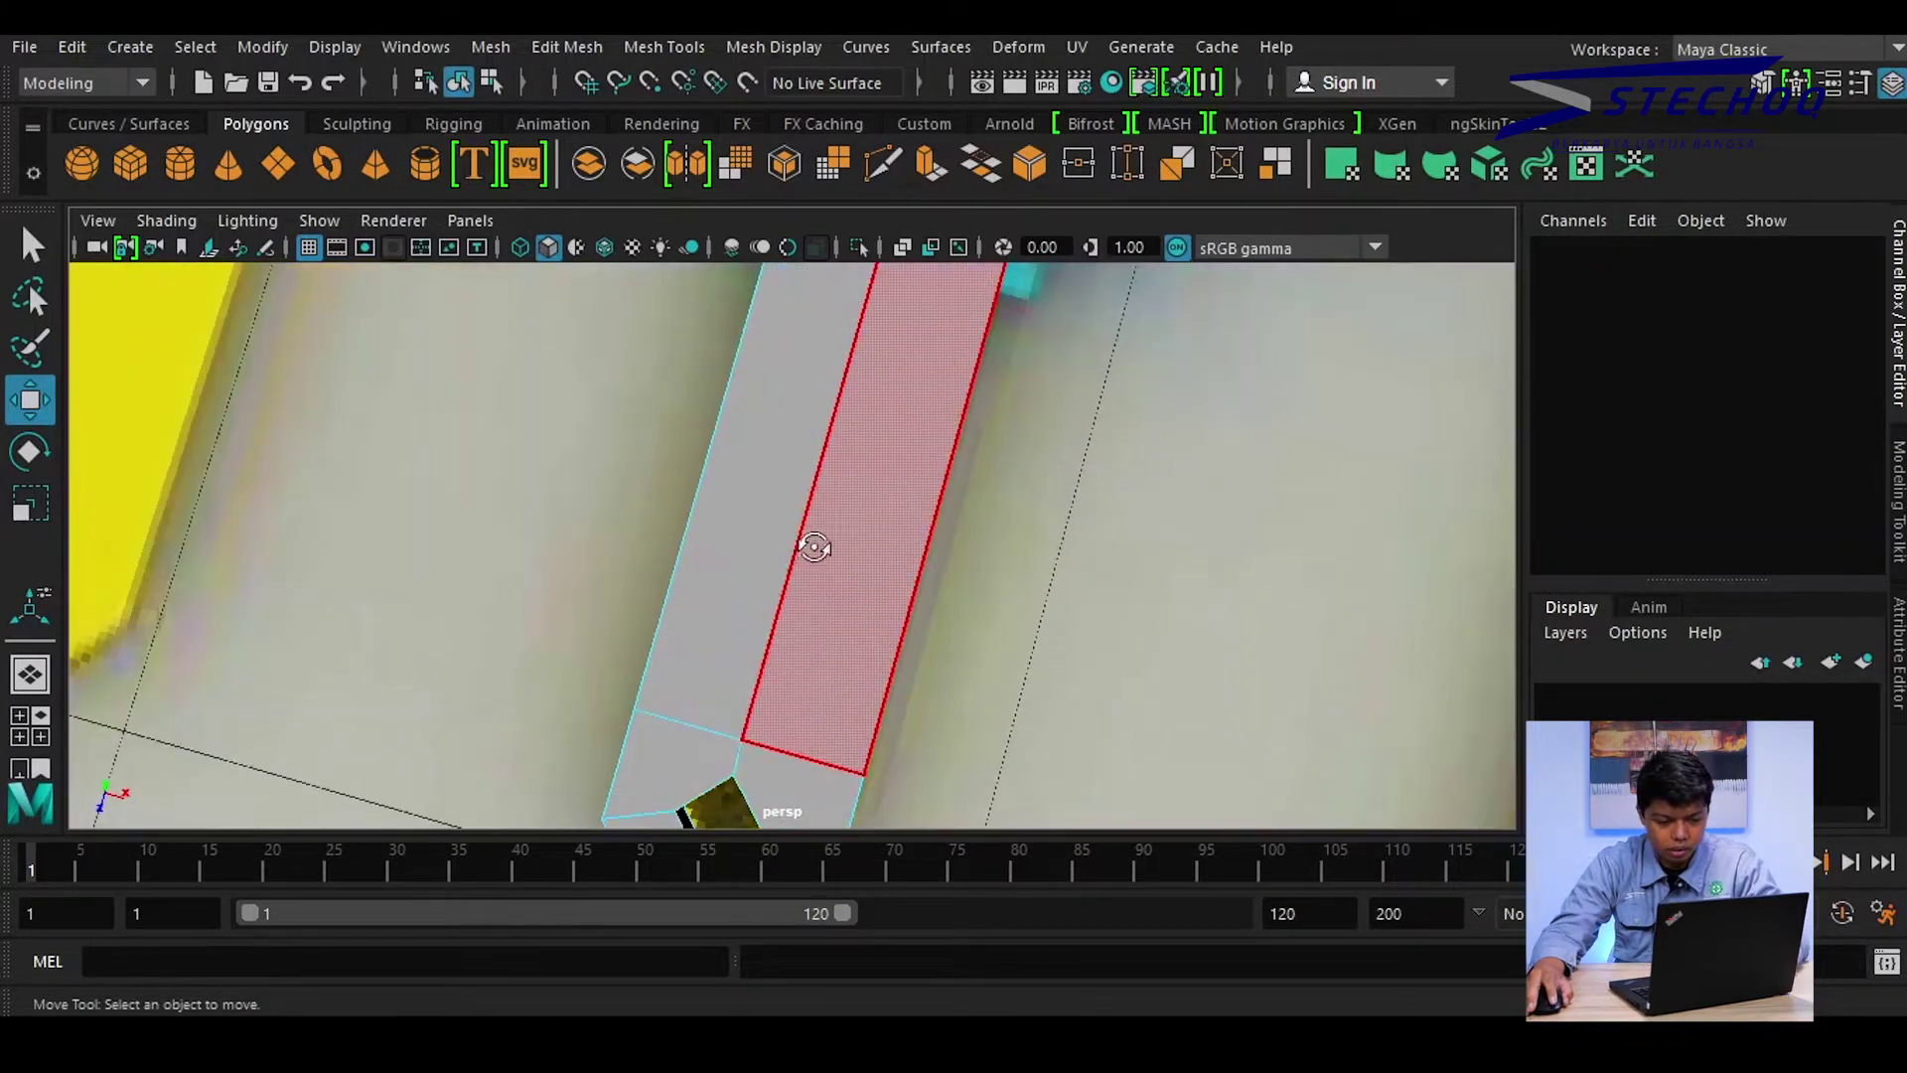
pyautogui.moveTo(814, 546)
pyautogui.keyDown('alt'); pyautogui.mouseDown()
pyautogui.moveTo(860, 503)
pyautogui.moveTo(893, 520)
pyautogui.moveTo(949, 414)
pyautogui.moveTo(860, 447)
pyautogui.moveTo(954, 417)
pyautogui.moveTo(878, 437)
pyautogui.mouseUp(); pyautogui.keyUp('alt')
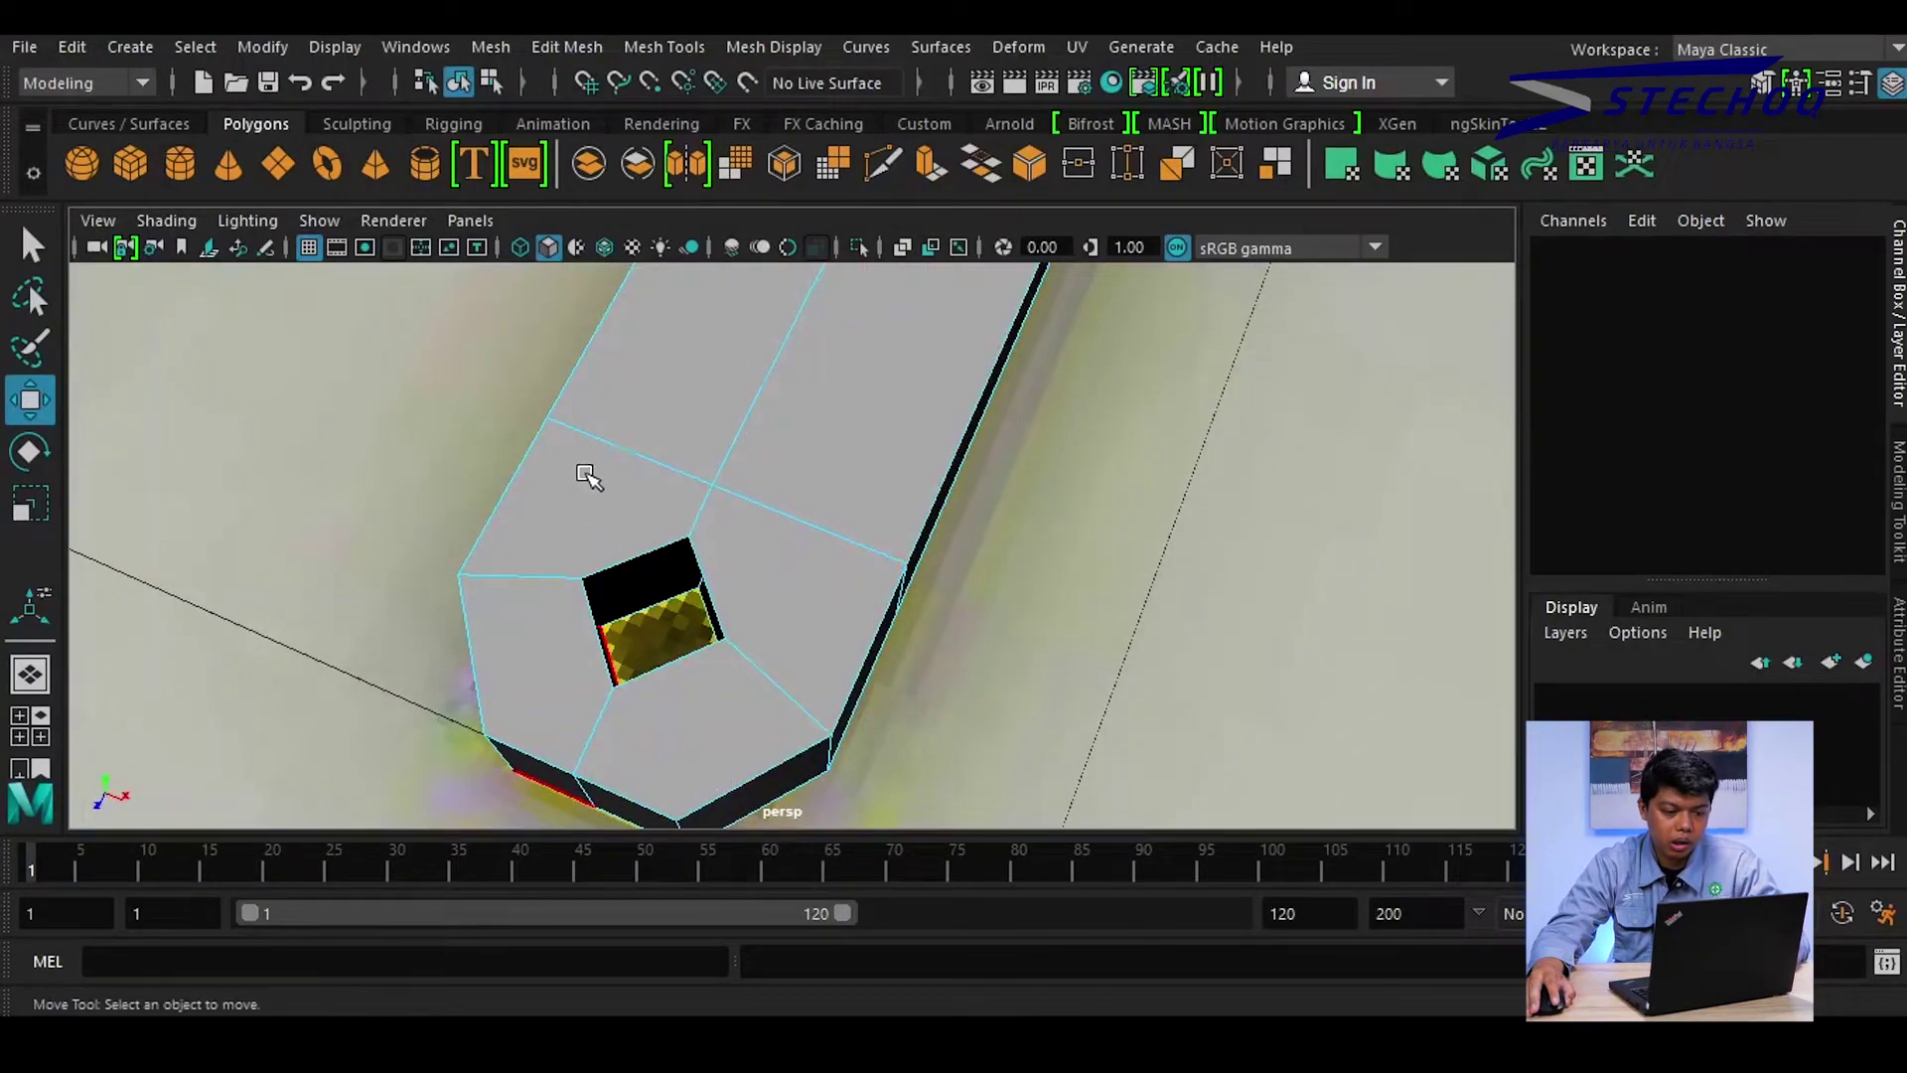
pyautogui.scroll(3, 609, 576)
pyautogui.scroll(2, 626, 482)
pyautogui.keyDown('alt'); pyautogui.moveTo(626, 482); pyautogui.dragTo(660, 452); pyautogui.keyUp('alt')
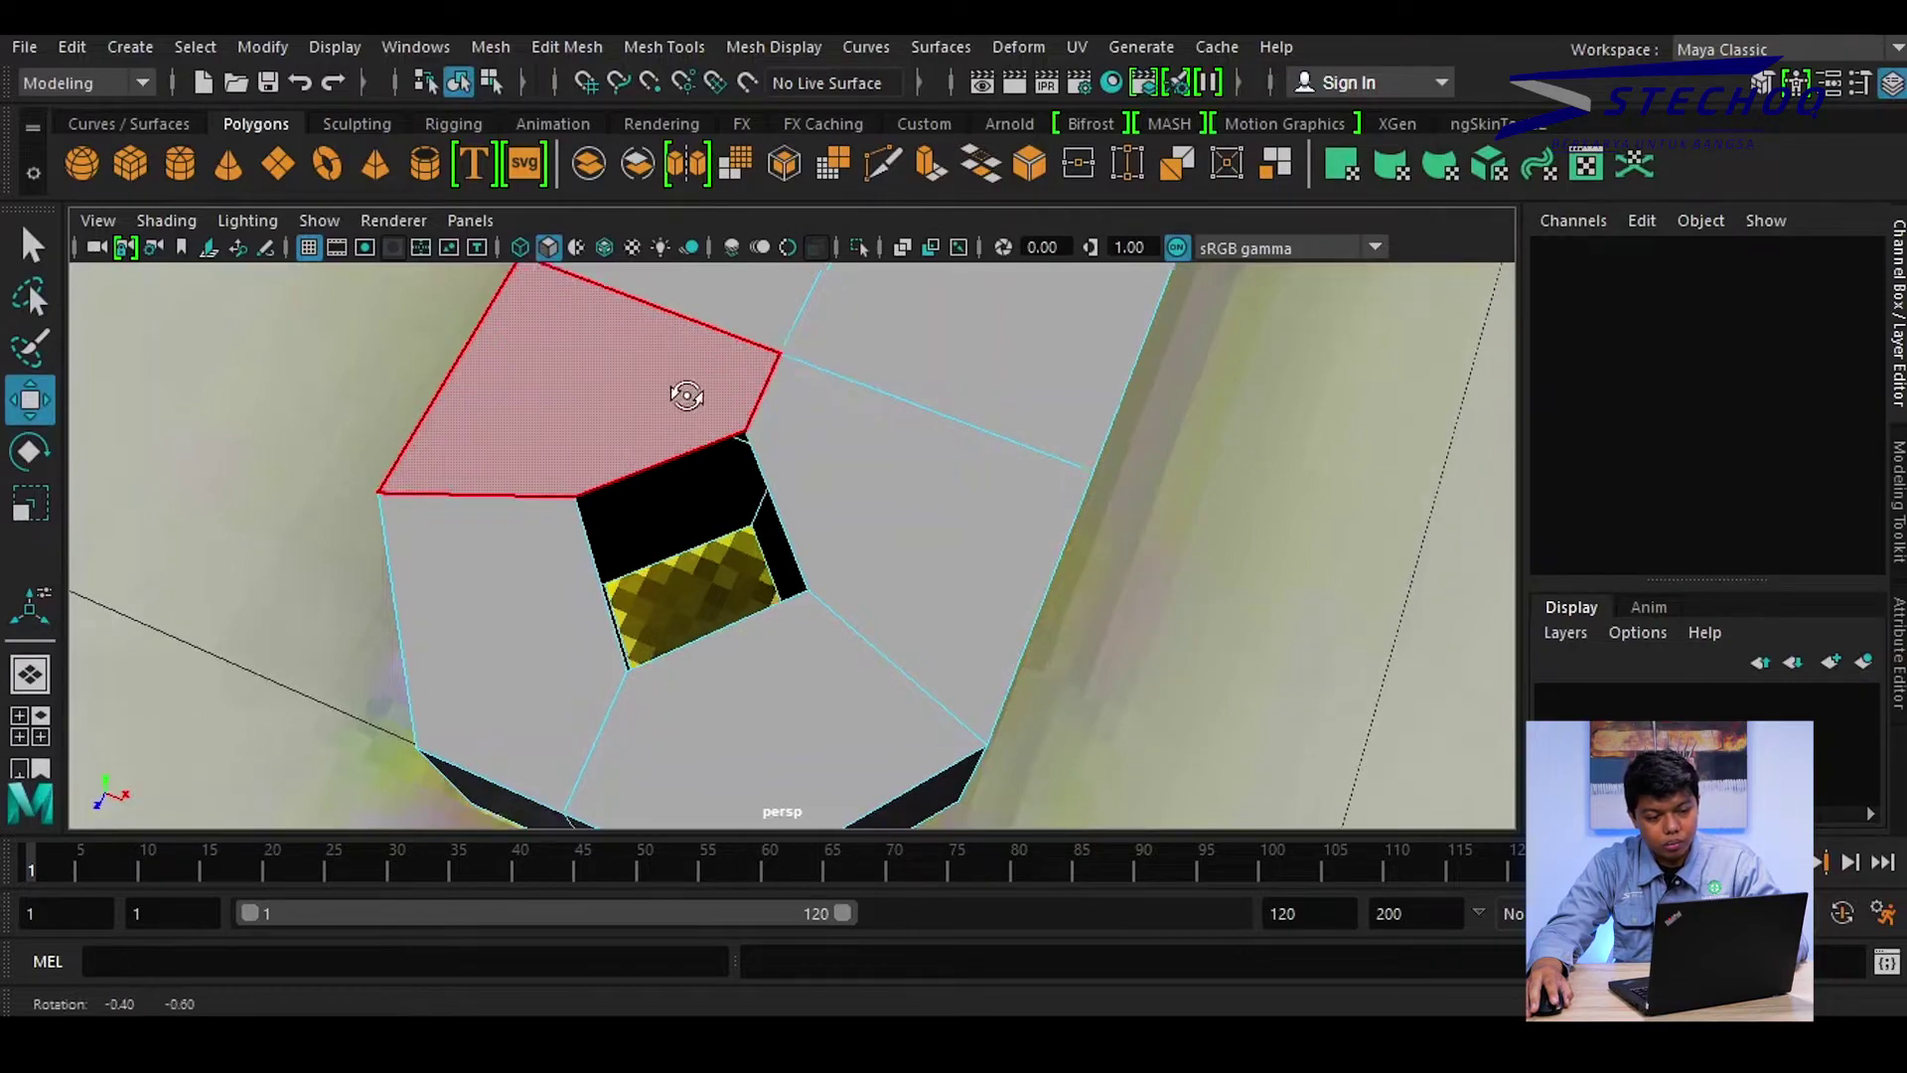
pyautogui.keyDown('alt'); pyautogui.moveTo(644, 475); pyautogui.dragTo(702, 404); pyautogui.keyUp('alt')
pyautogui.rightClick(698, 248)
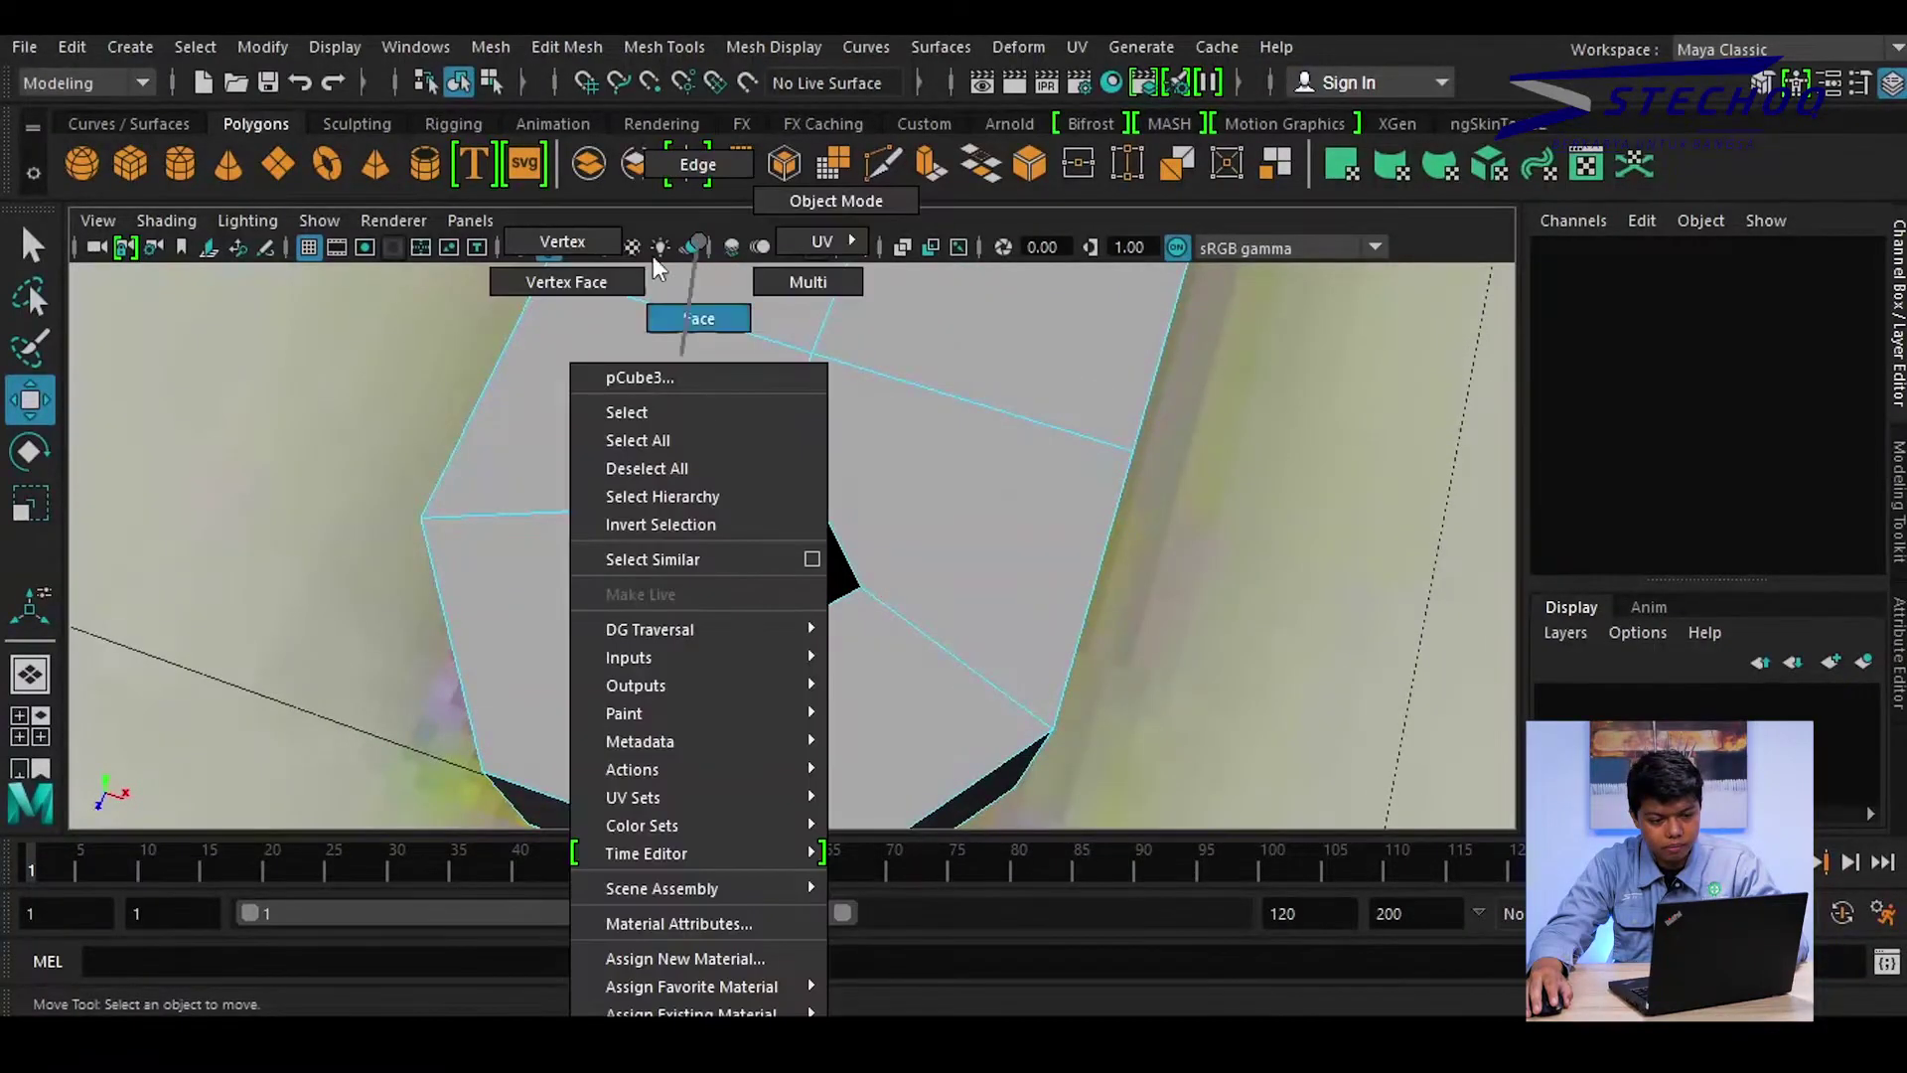
# Bridge the hole's matching upper and lower edges with a face of 0 divisions
pyautogui.click(695, 166)
pyautogui.moveTo(681, 469)
pyautogui.keyDown('alt'); pyautogui.mouseDown()
pyautogui.moveTo(624, 429)
pyautogui.moveTo(659, 590)
pyautogui.mouseUp(); pyautogui.keyUp('alt')
pyautogui.click(624, 443)
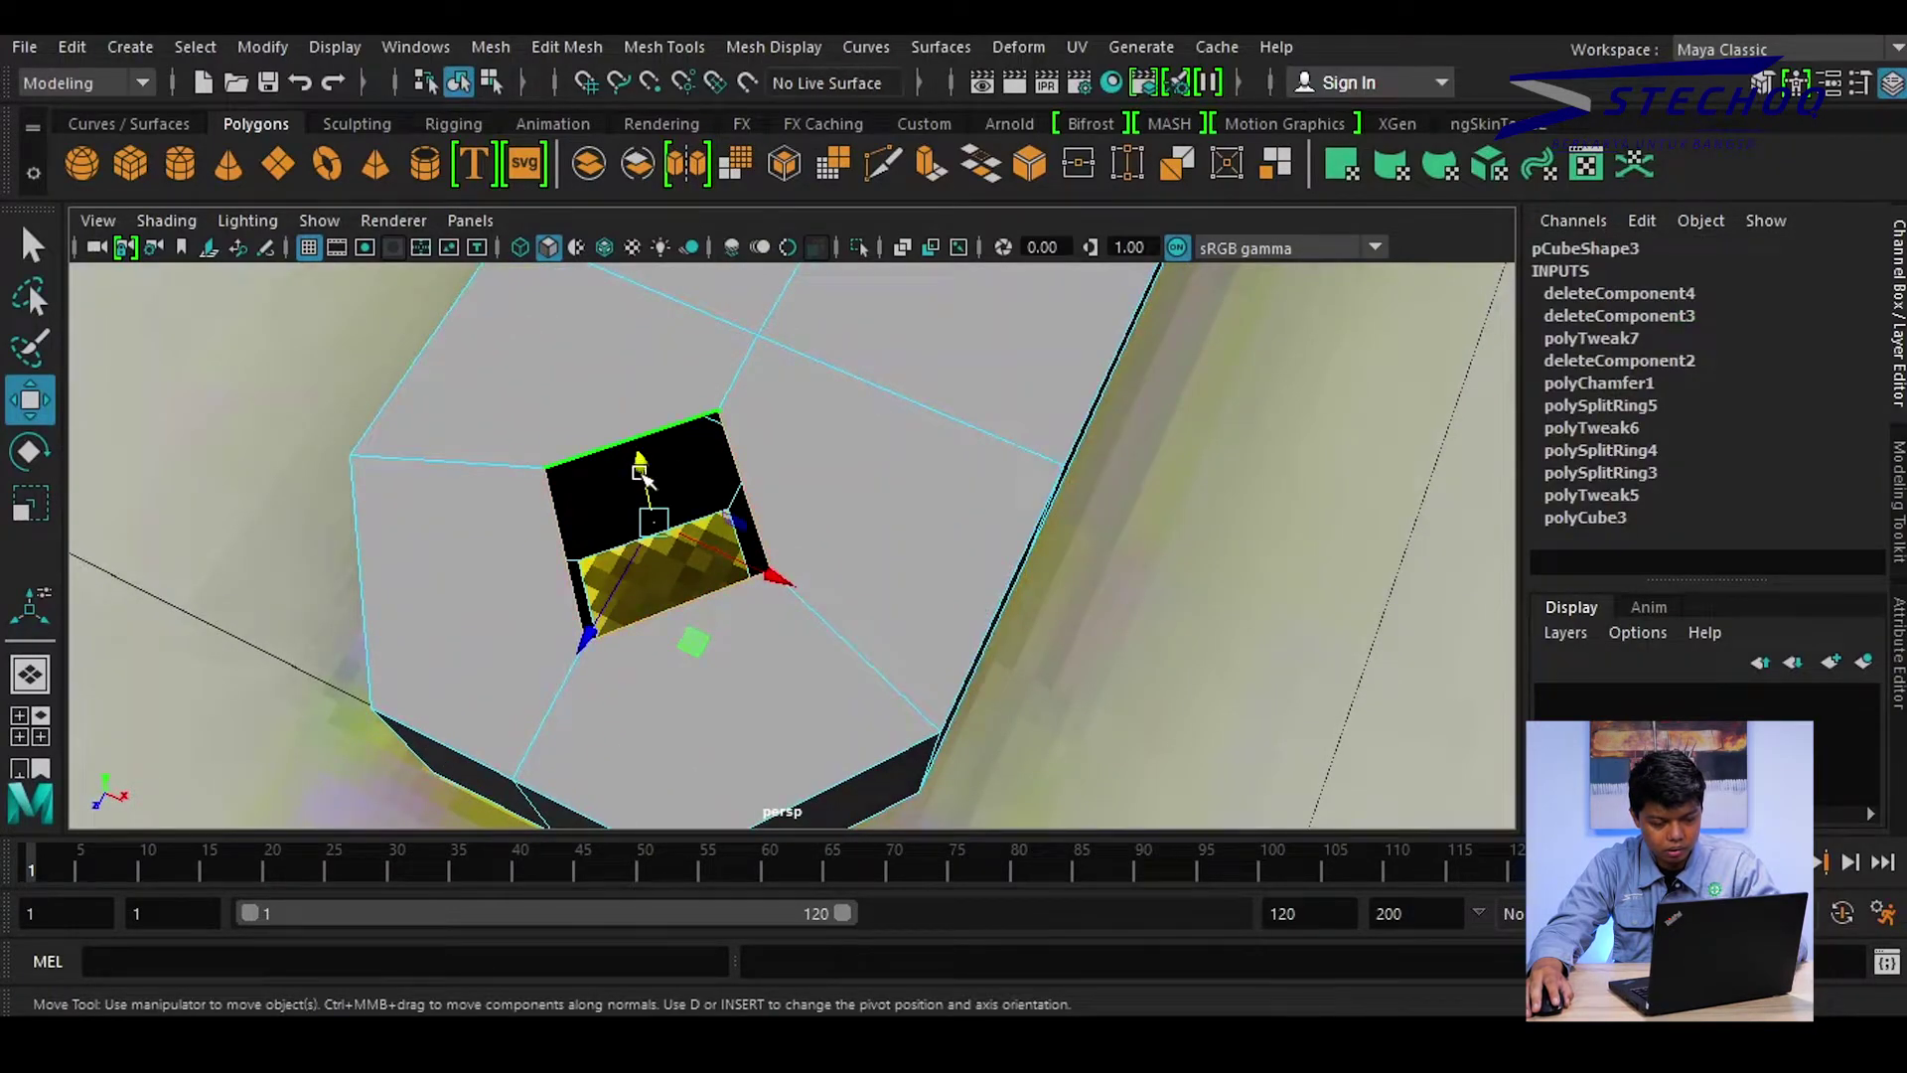
pyautogui.click(634, 624)
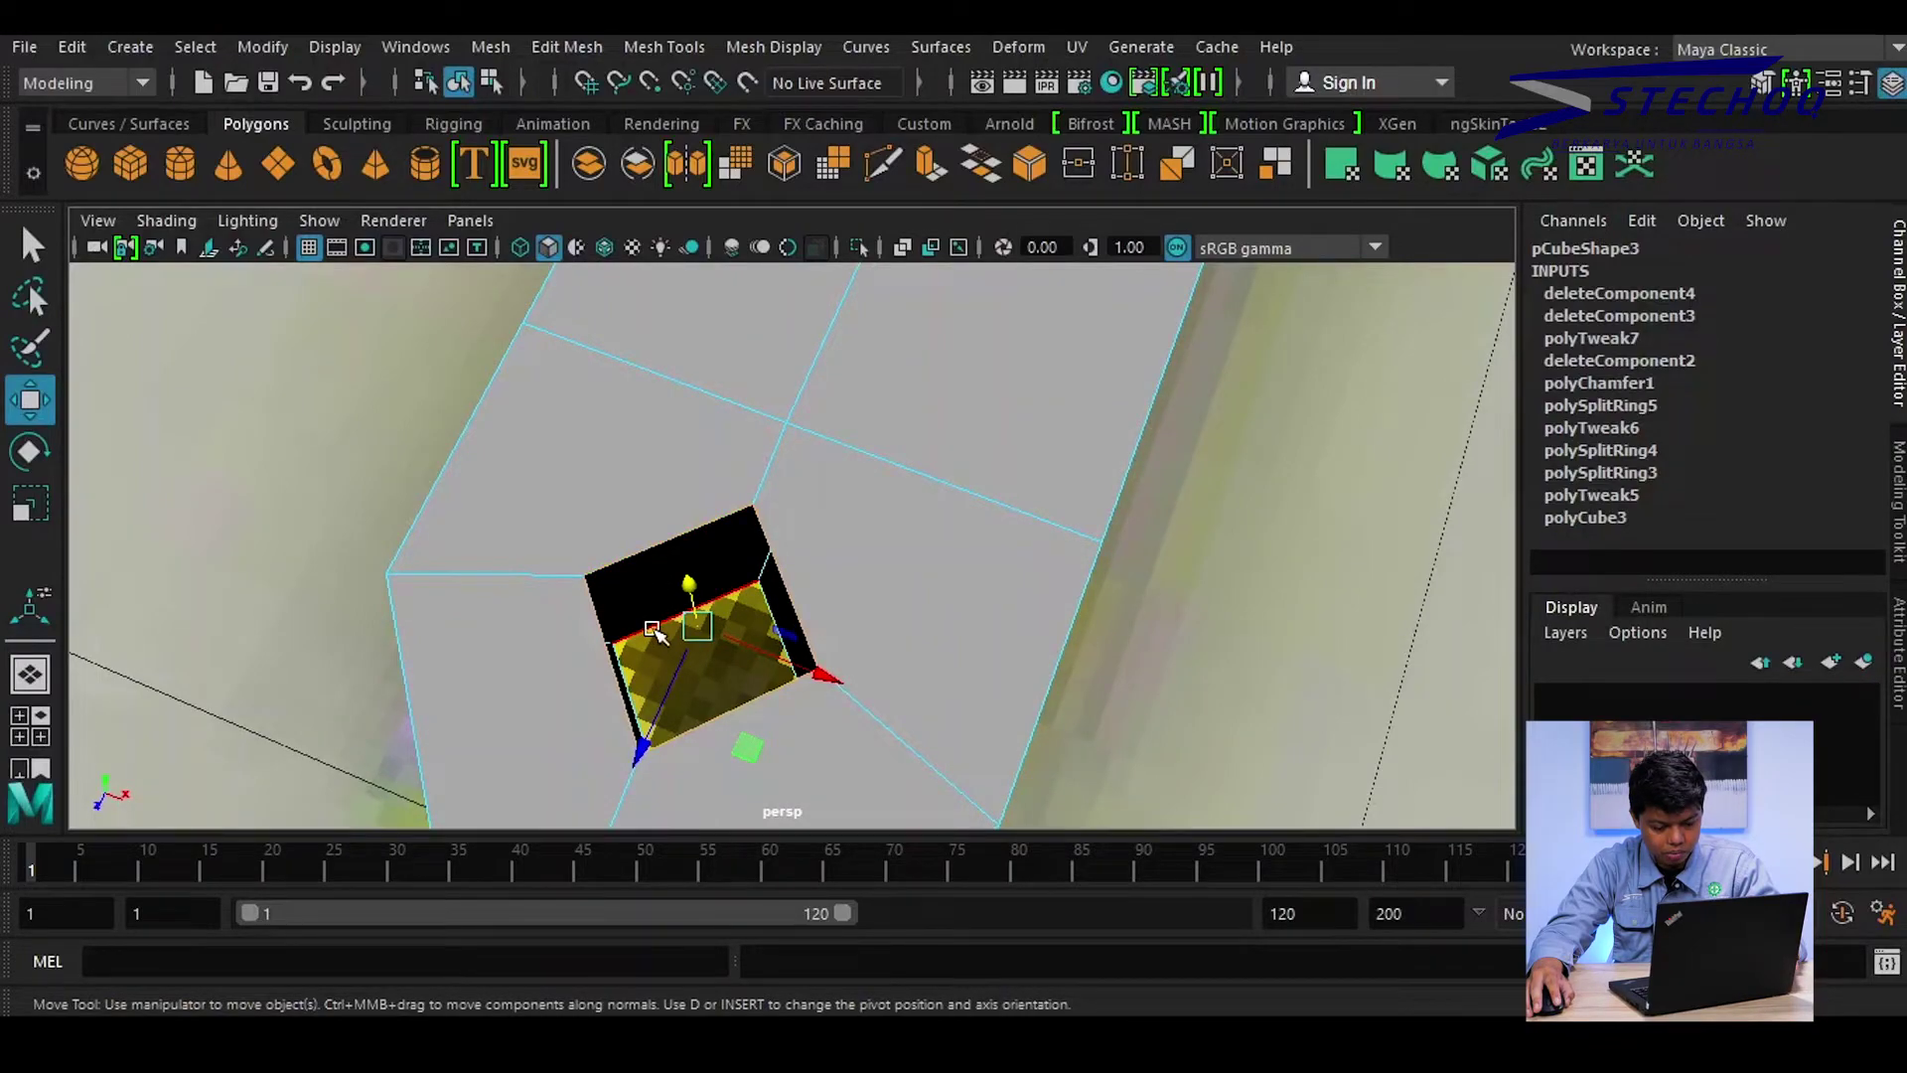
pyautogui.press('q')
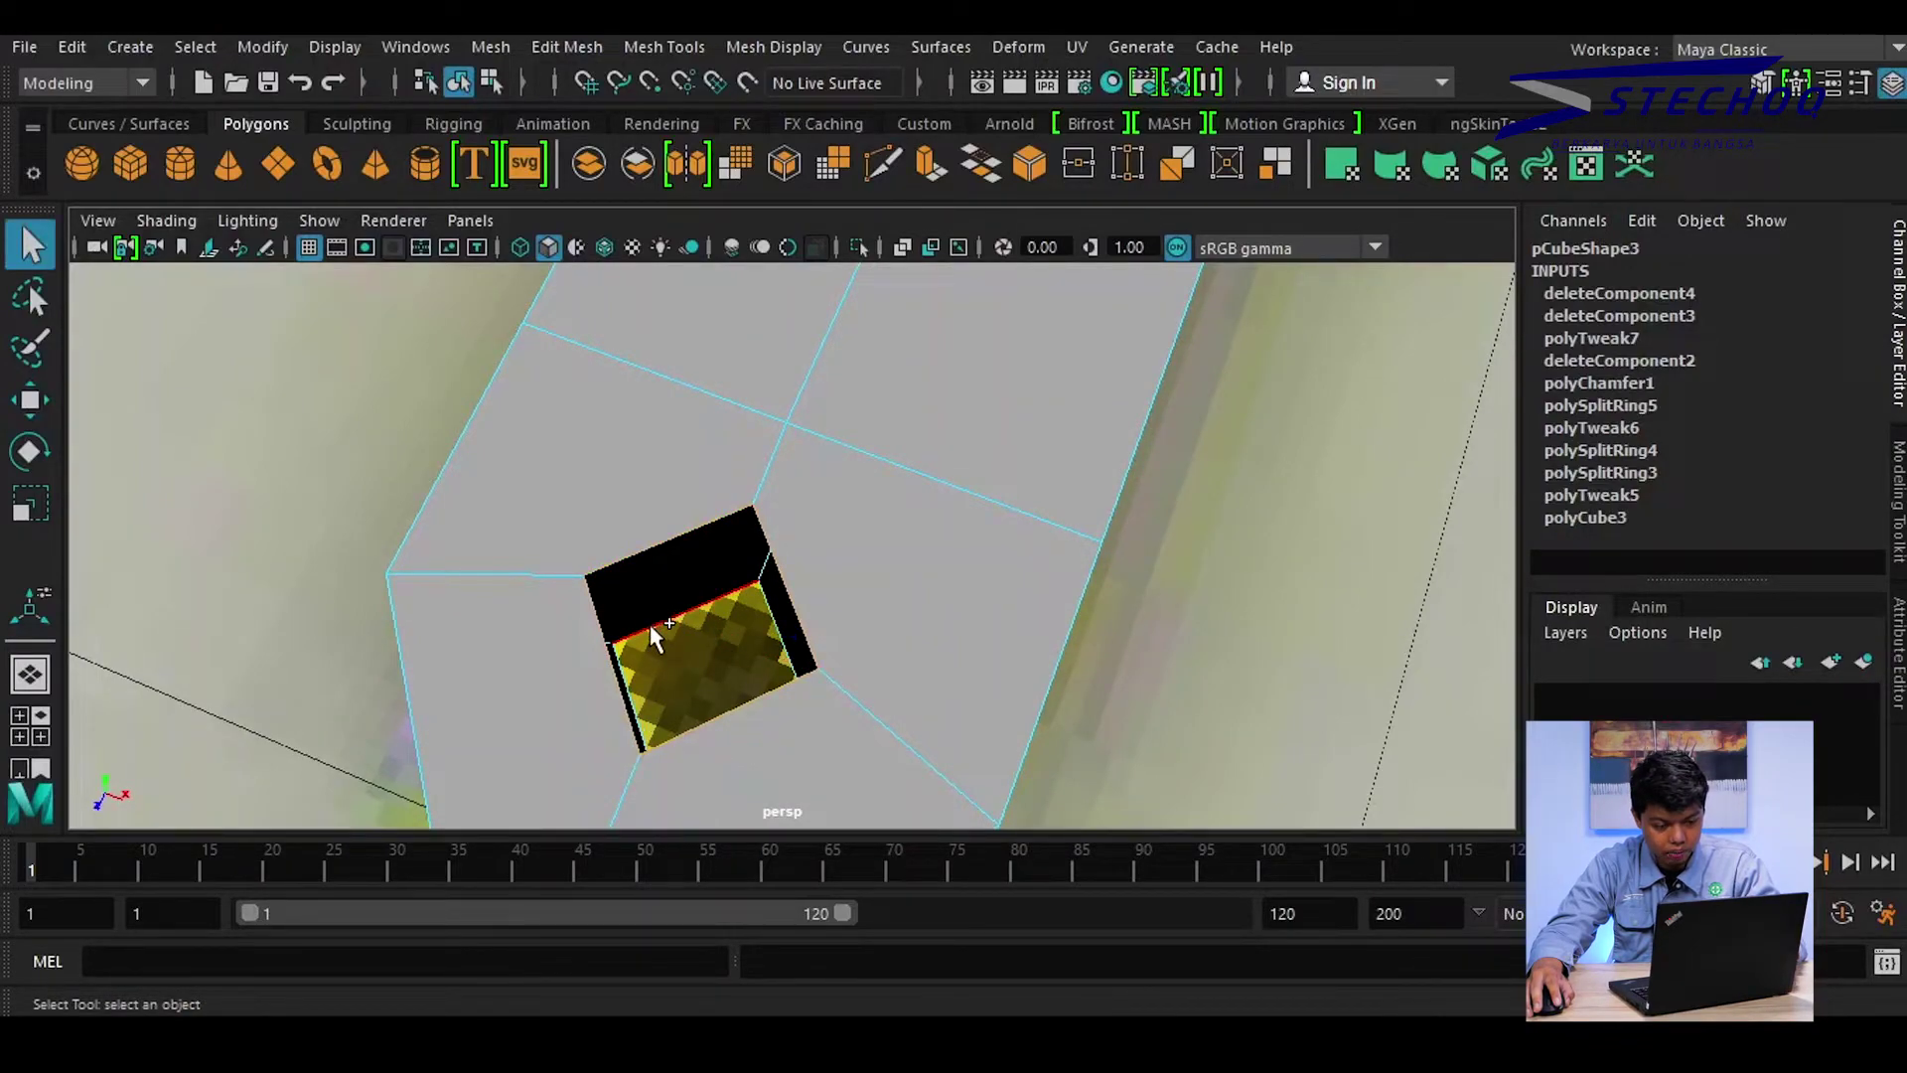
pyautogui.moveTo(668, 641)
pyautogui.keyDown('alt'); pyautogui.mouseDown()
pyautogui.moveTo(732, 617)
pyautogui.moveTo(674, 617)
pyautogui.moveTo(695, 586)
pyautogui.mouseUp(); pyautogui.keyUp('alt')
pyautogui.click(664, 47)
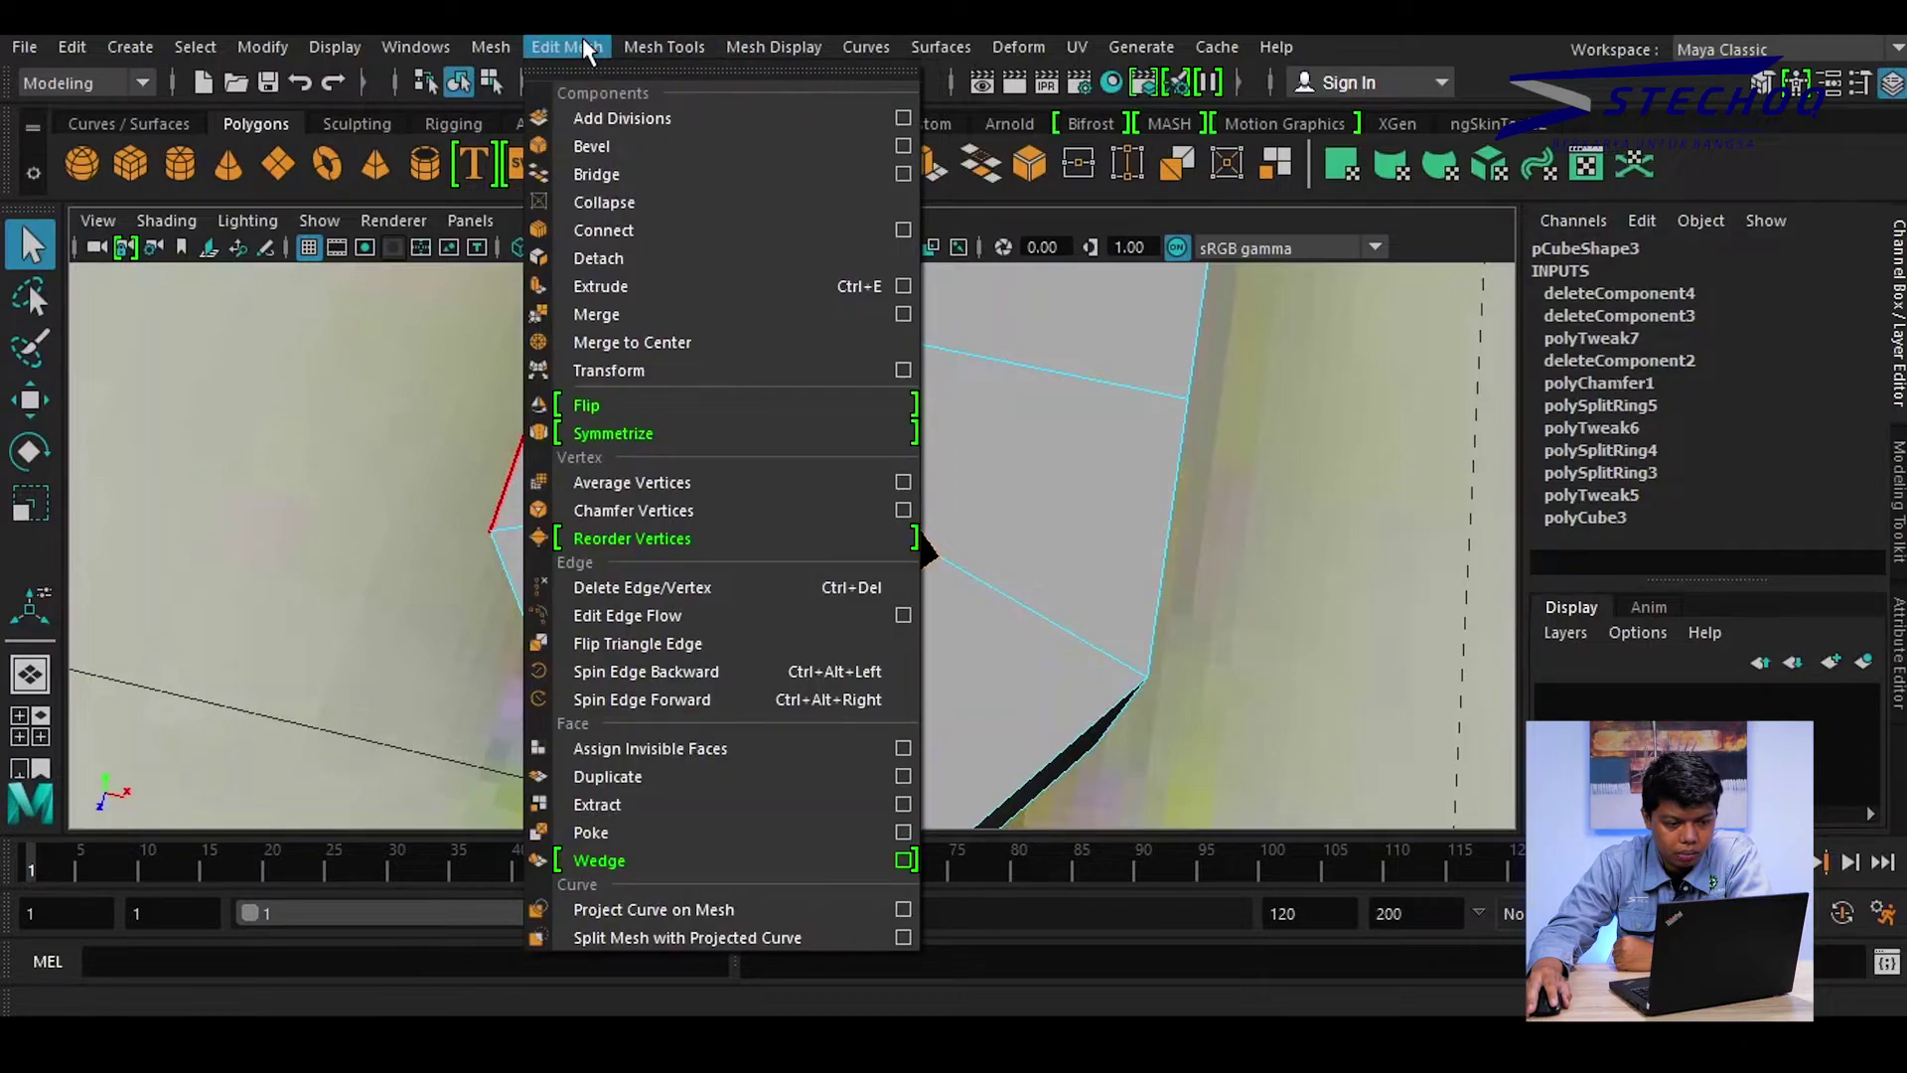
pyautogui.click(622, 174)
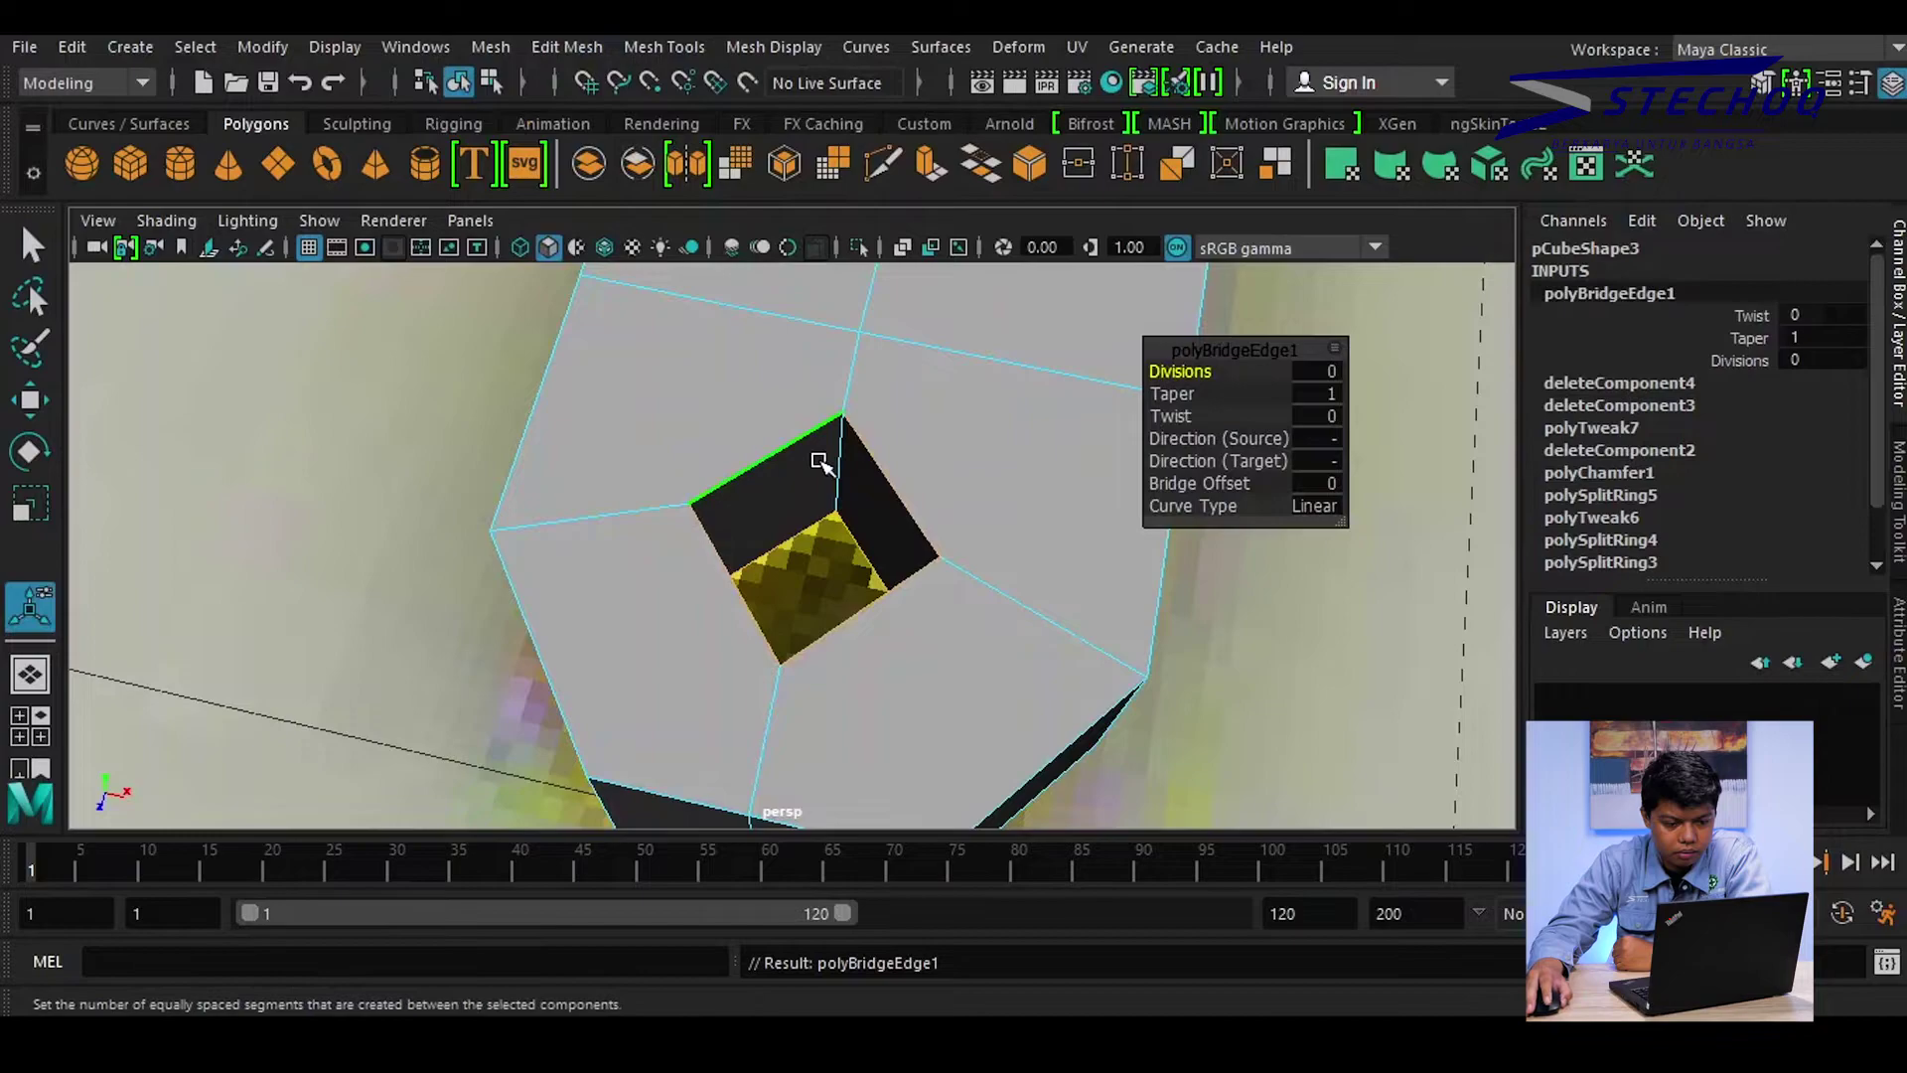
# Orbit and pan around the bridged wrench strip to inspect it from above
pyautogui.moveTo(796, 460)
pyautogui.keyDown('alt'); pyautogui.mouseDown()
pyautogui.moveTo(820, 494)
pyautogui.moveTo(881, 510)
pyautogui.moveTo(911, 480)
pyautogui.moveTo(770, 477)
pyautogui.moveTo(788, 425)
pyautogui.moveTo(822, 395)
pyautogui.moveTo(809, 518)
pyautogui.moveTo(864, 409)
pyautogui.moveTo(792, 626)
pyautogui.moveTo(838, 341)
pyautogui.mouseUp(); pyautogui.keyUp('alt')
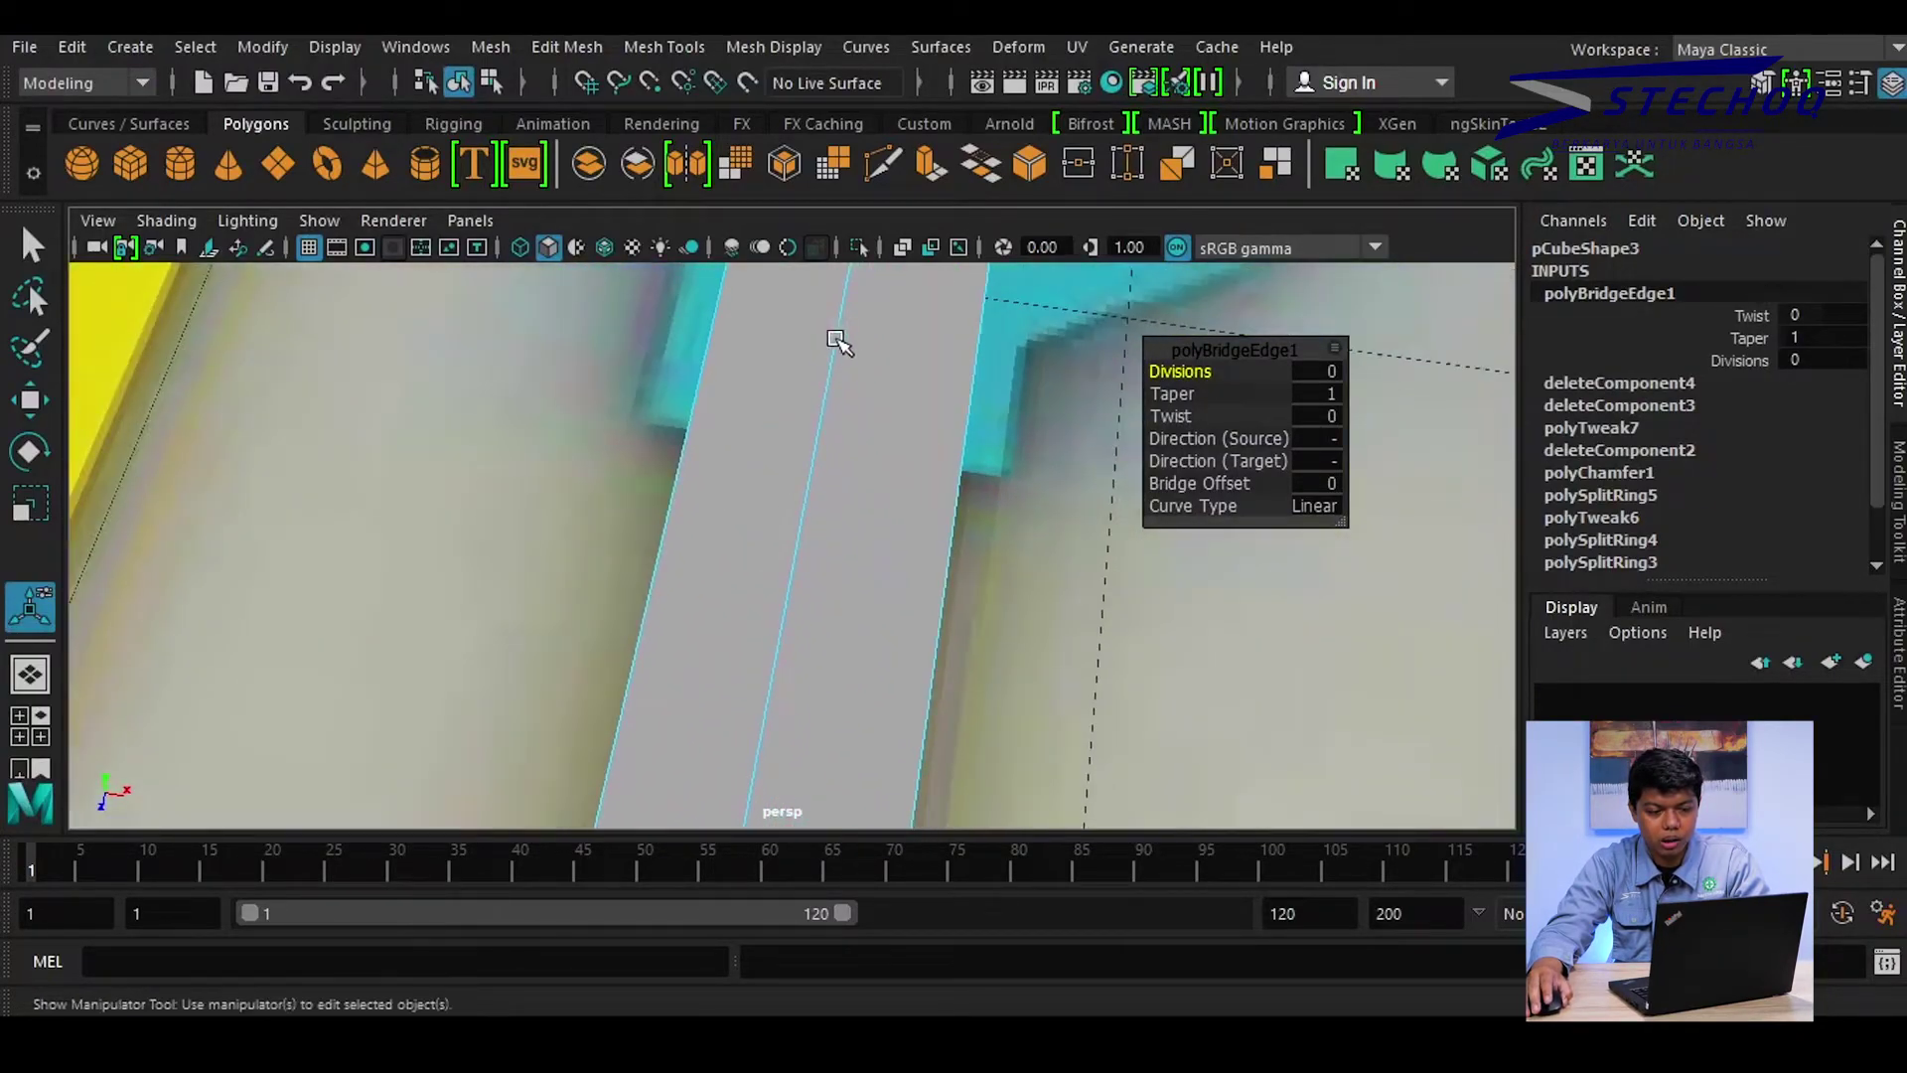
pyautogui.moveTo(838, 340)
pyautogui.keyDown('alt'); pyautogui.mouseDown(button='middle')
pyautogui.moveTo(849, 408)
pyautogui.moveTo(814, 442)
pyautogui.mouseUp(button='middle'); pyautogui.keyUp('alt')
pyautogui.keyDown('alt'); pyautogui.moveTo(845, 411); pyautogui.dragTo(783, 540, button='middle'); pyautogui.keyUp('alt')
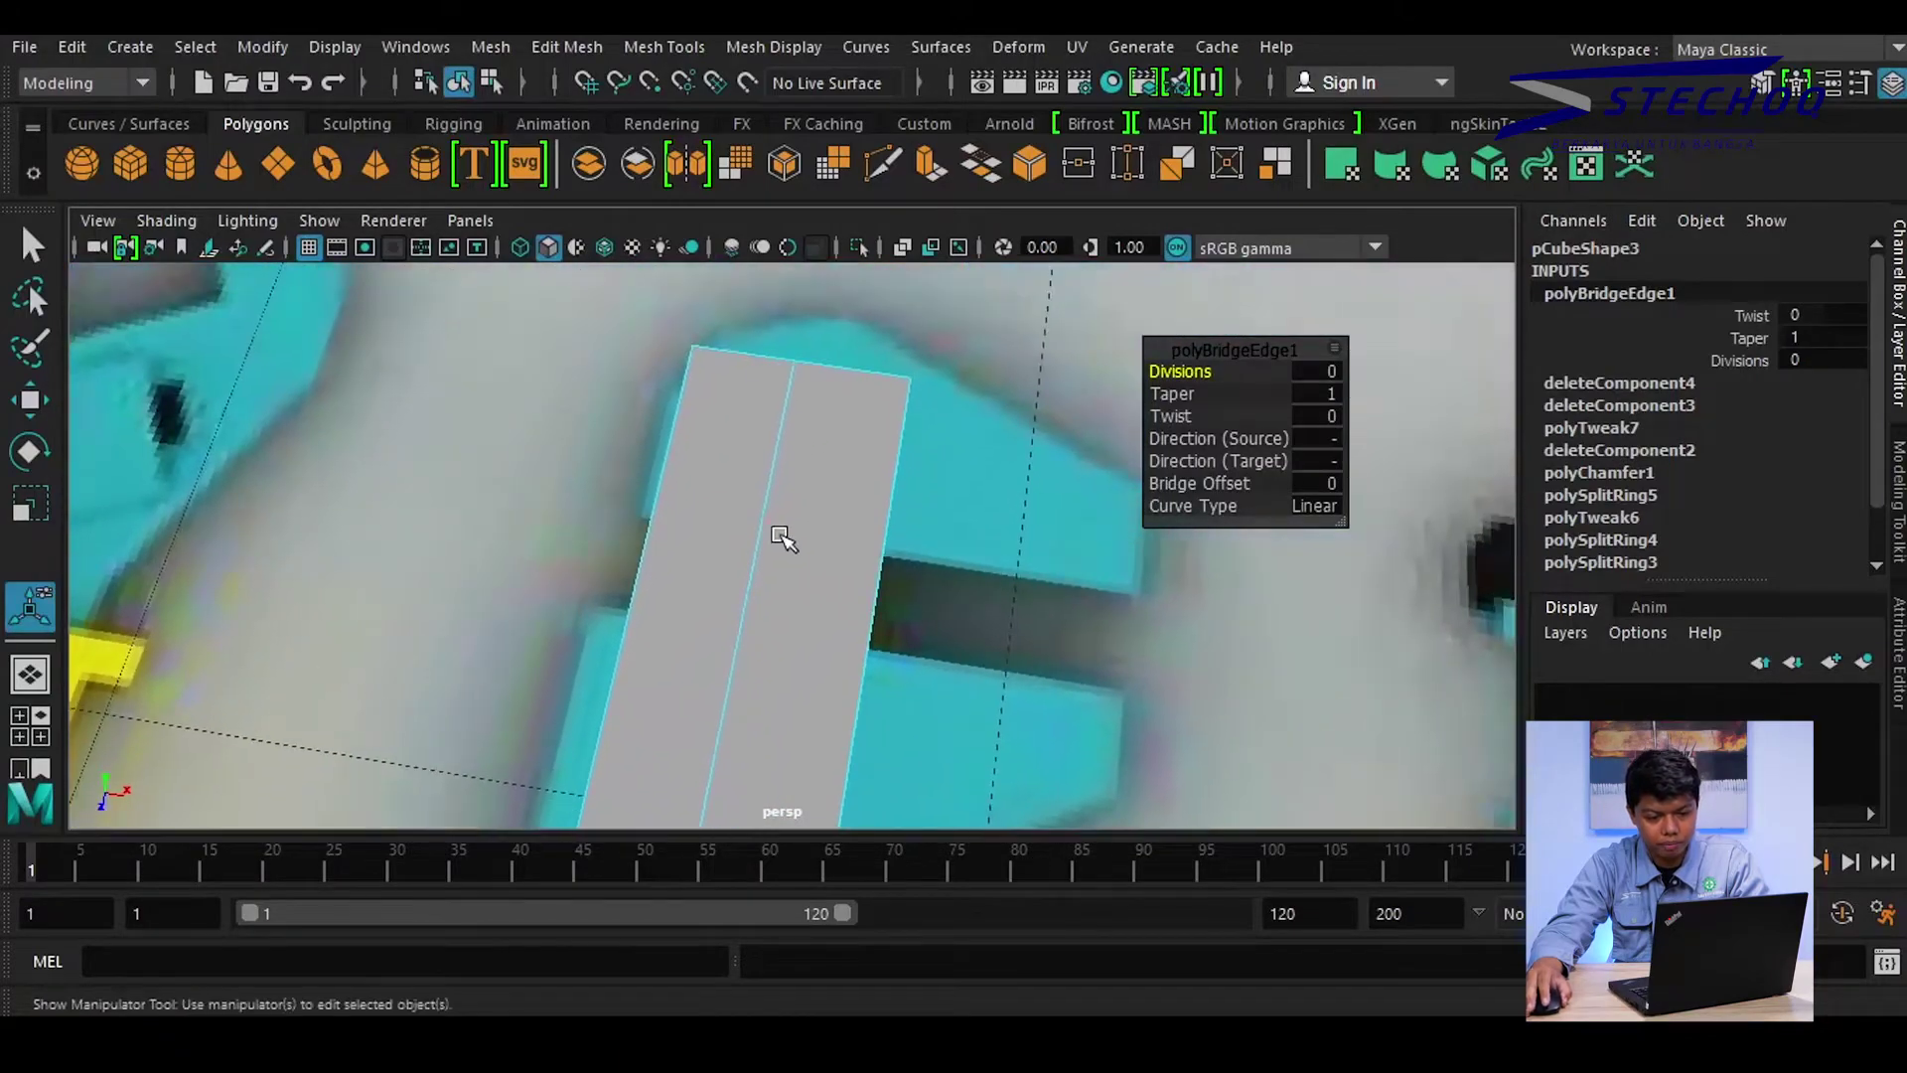
pyautogui.keyDown('alt'); pyautogui.moveTo(805, 611); pyautogui.dragTo(809, 311, button='right'); pyautogui.keyUp('alt')
pyautogui.moveTo(825, 524)
pyautogui.keyDown('alt'); pyautogui.mouseDown()
pyautogui.moveTo(881, 380)
pyautogui.moveTo(844, 566)
pyautogui.mouseUp(); pyautogui.keyUp('alt')
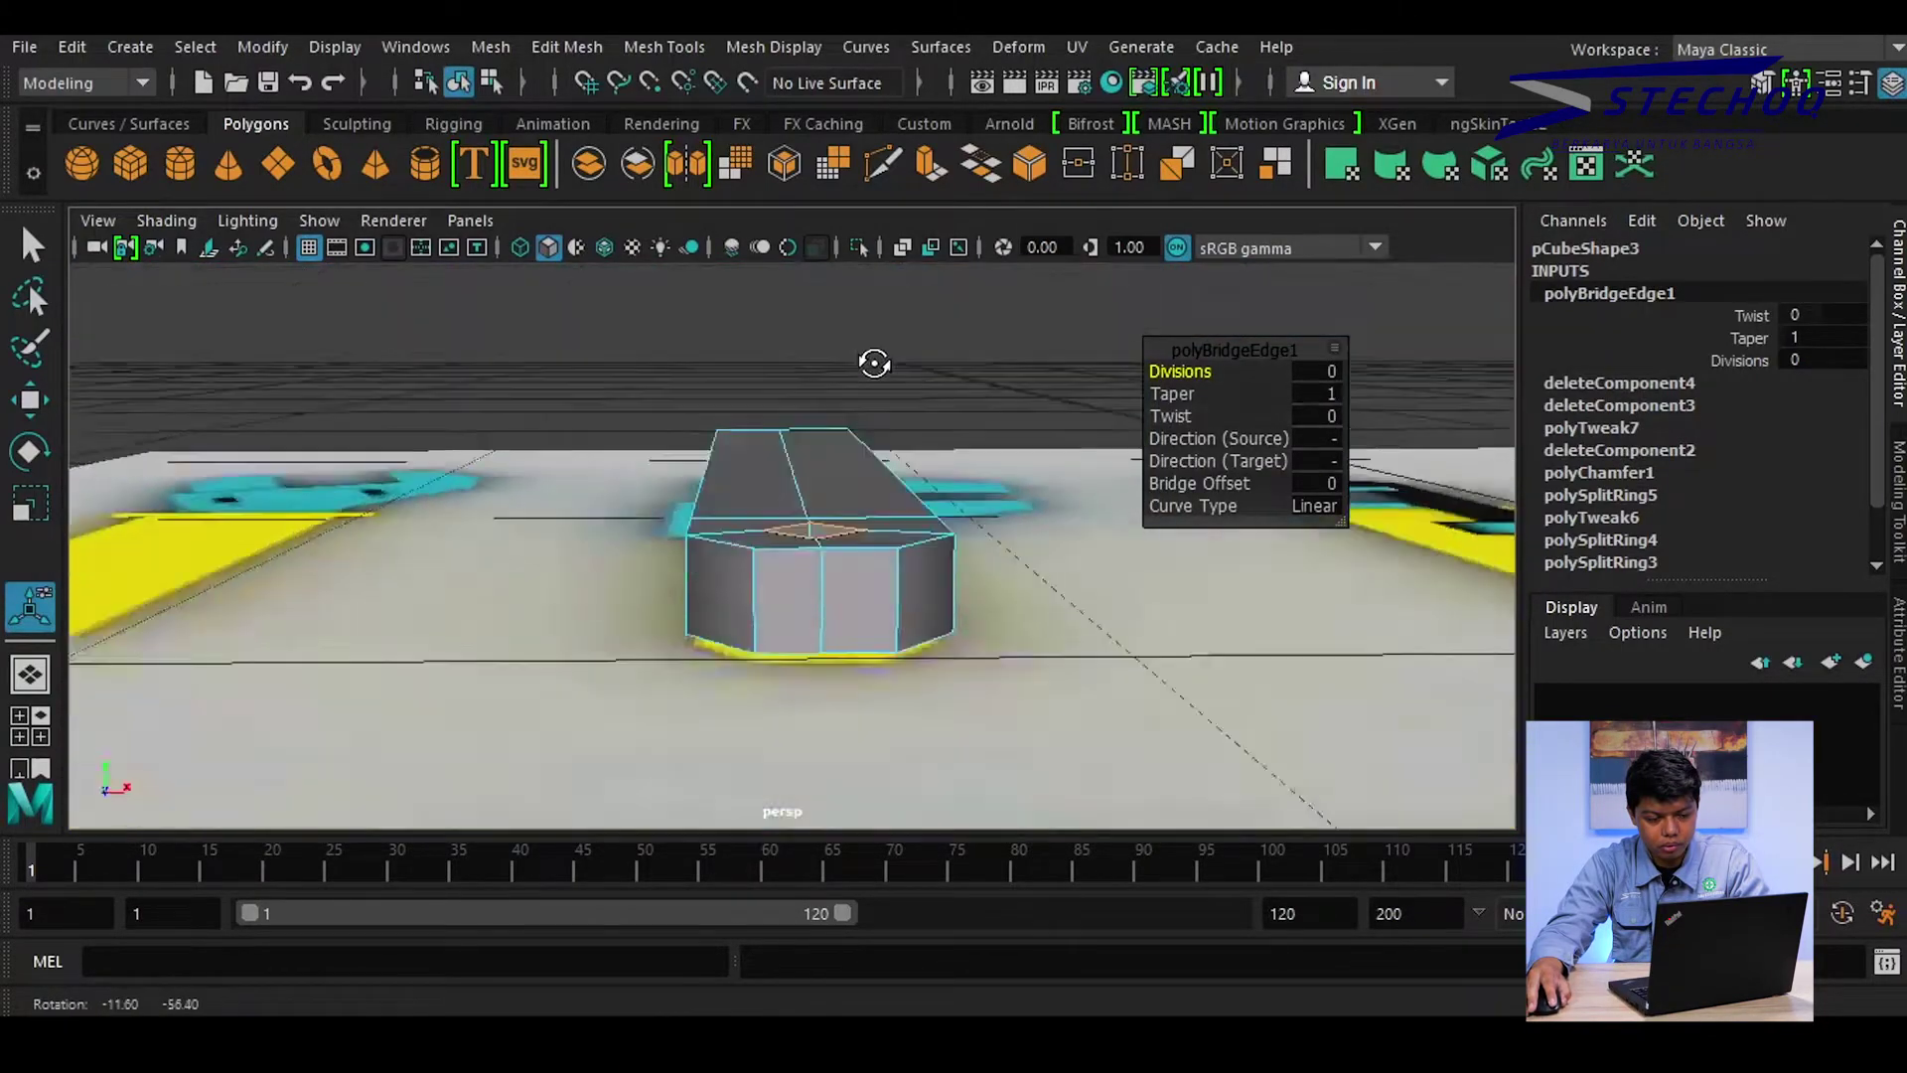
pyautogui.keyDown('alt'); pyautogui.moveTo(843, 566); pyautogui.dragTo(873, 289, button='right'); pyautogui.keyUp('alt')
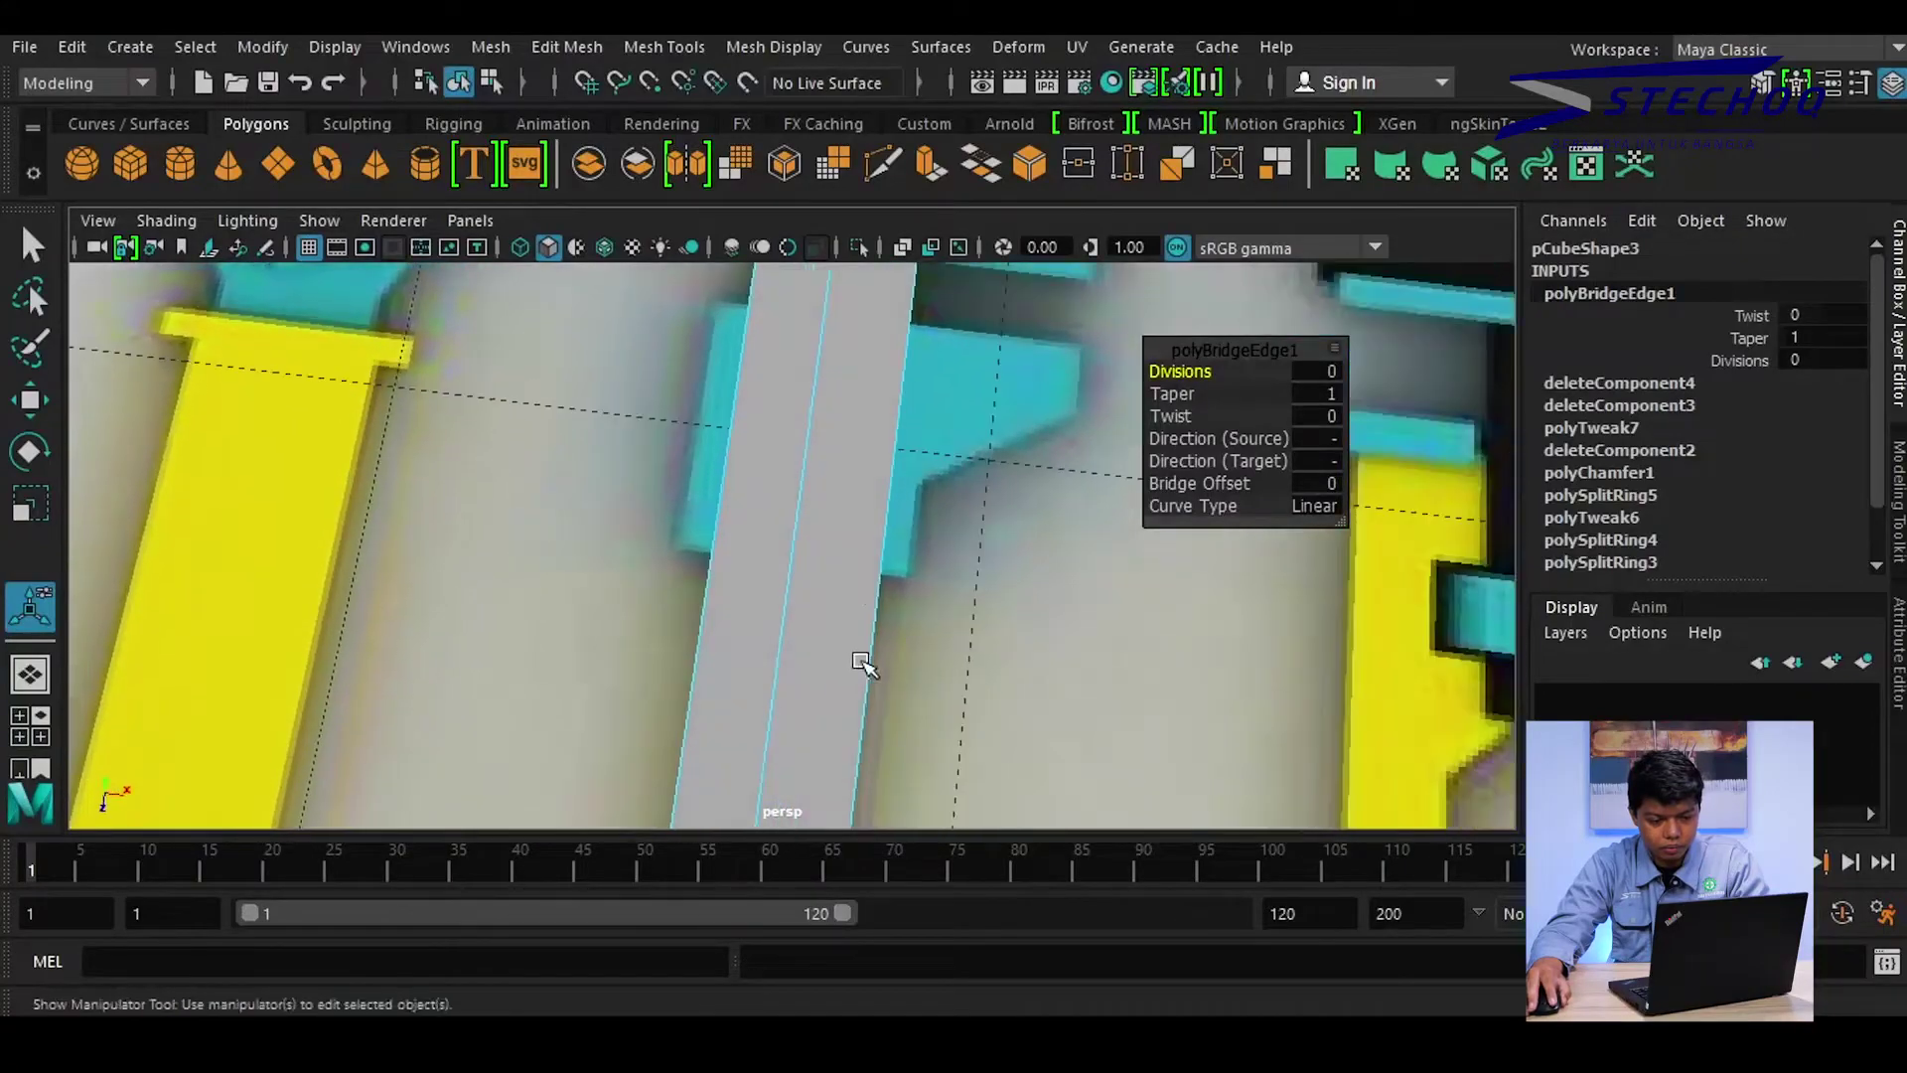
pyautogui.keyDown('alt'); pyautogui.moveTo(882, 440); pyautogui.dragTo(907, 490); pyautogui.keyUp('alt')
pyautogui.keyDown('alt'); pyautogui.moveTo(906, 490); pyautogui.dragTo(855, 668, button='right'); pyautogui.keyUp('alt')
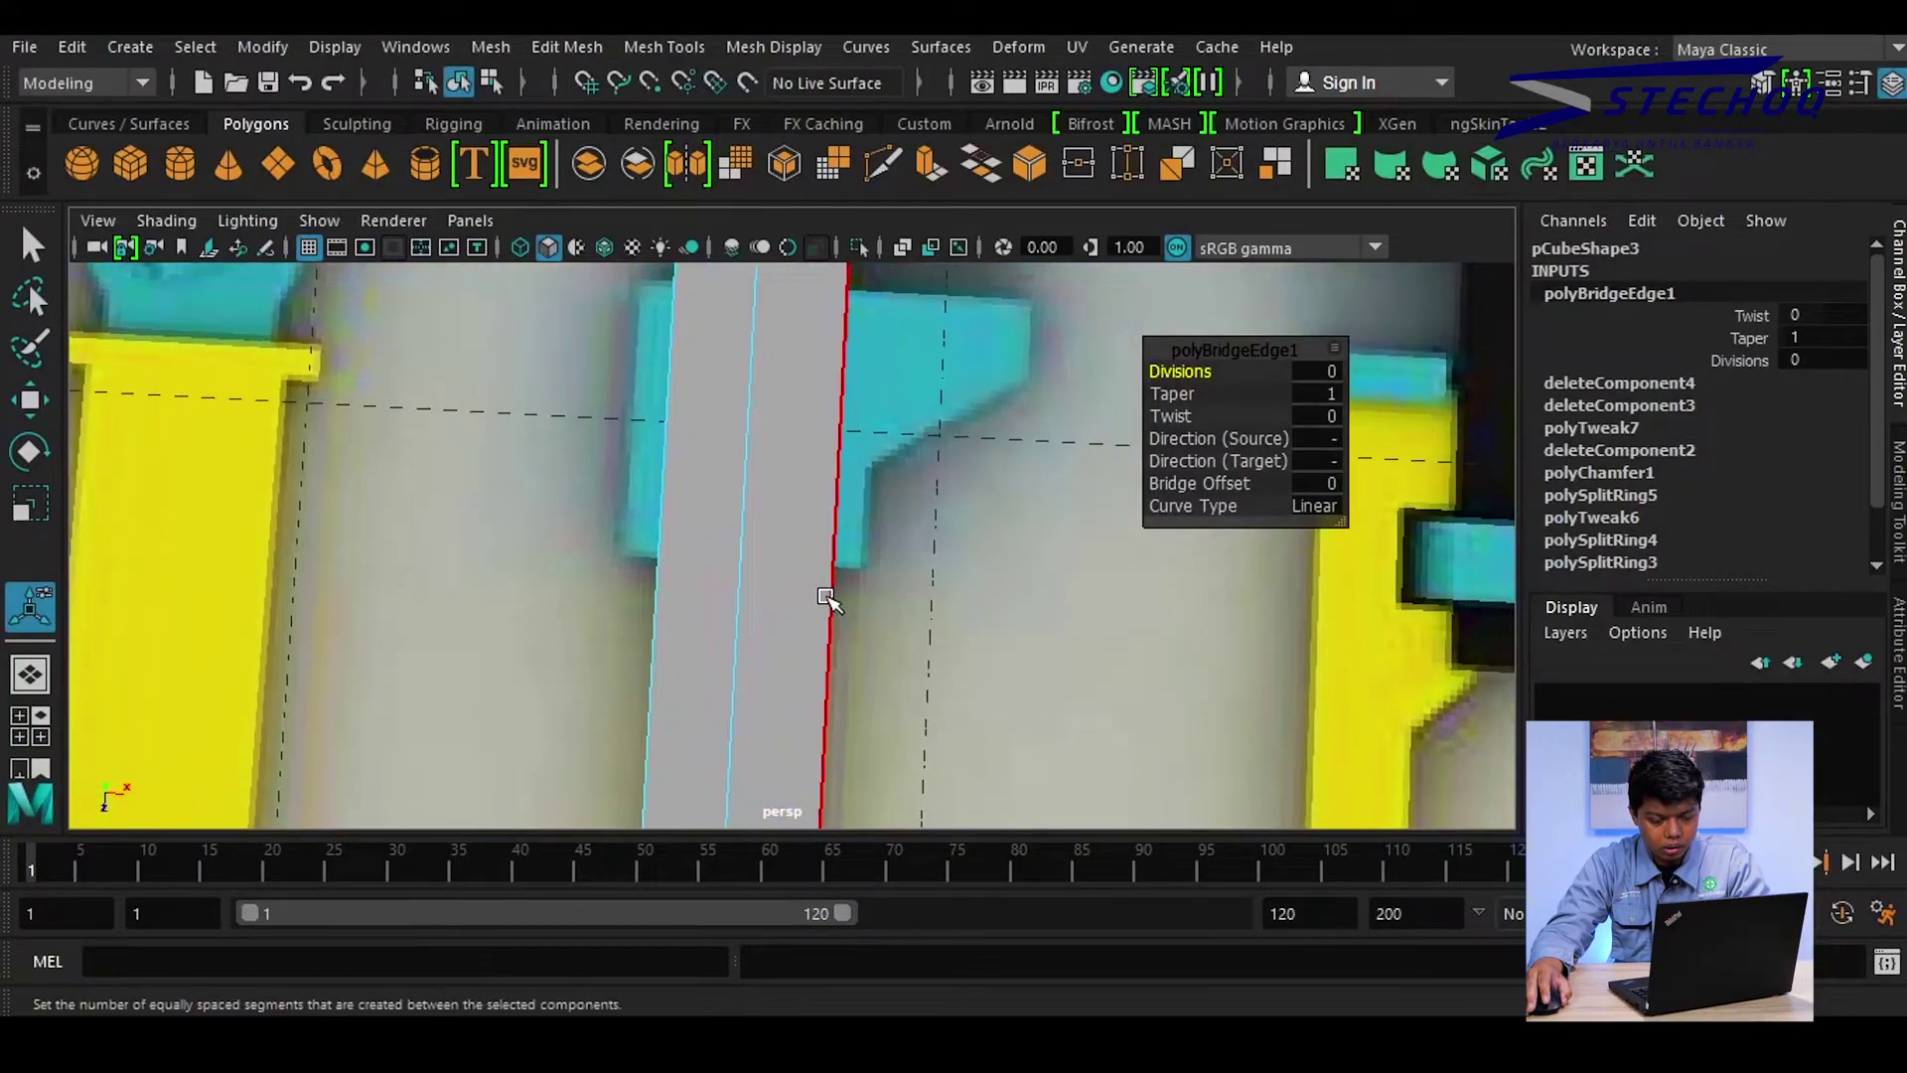
# Switch the viewport to Top View and zoom in on the pipe wrench
pyautogui.press('space')
pyautogui.click(837, 599)
pyautogui.click(730, 616)
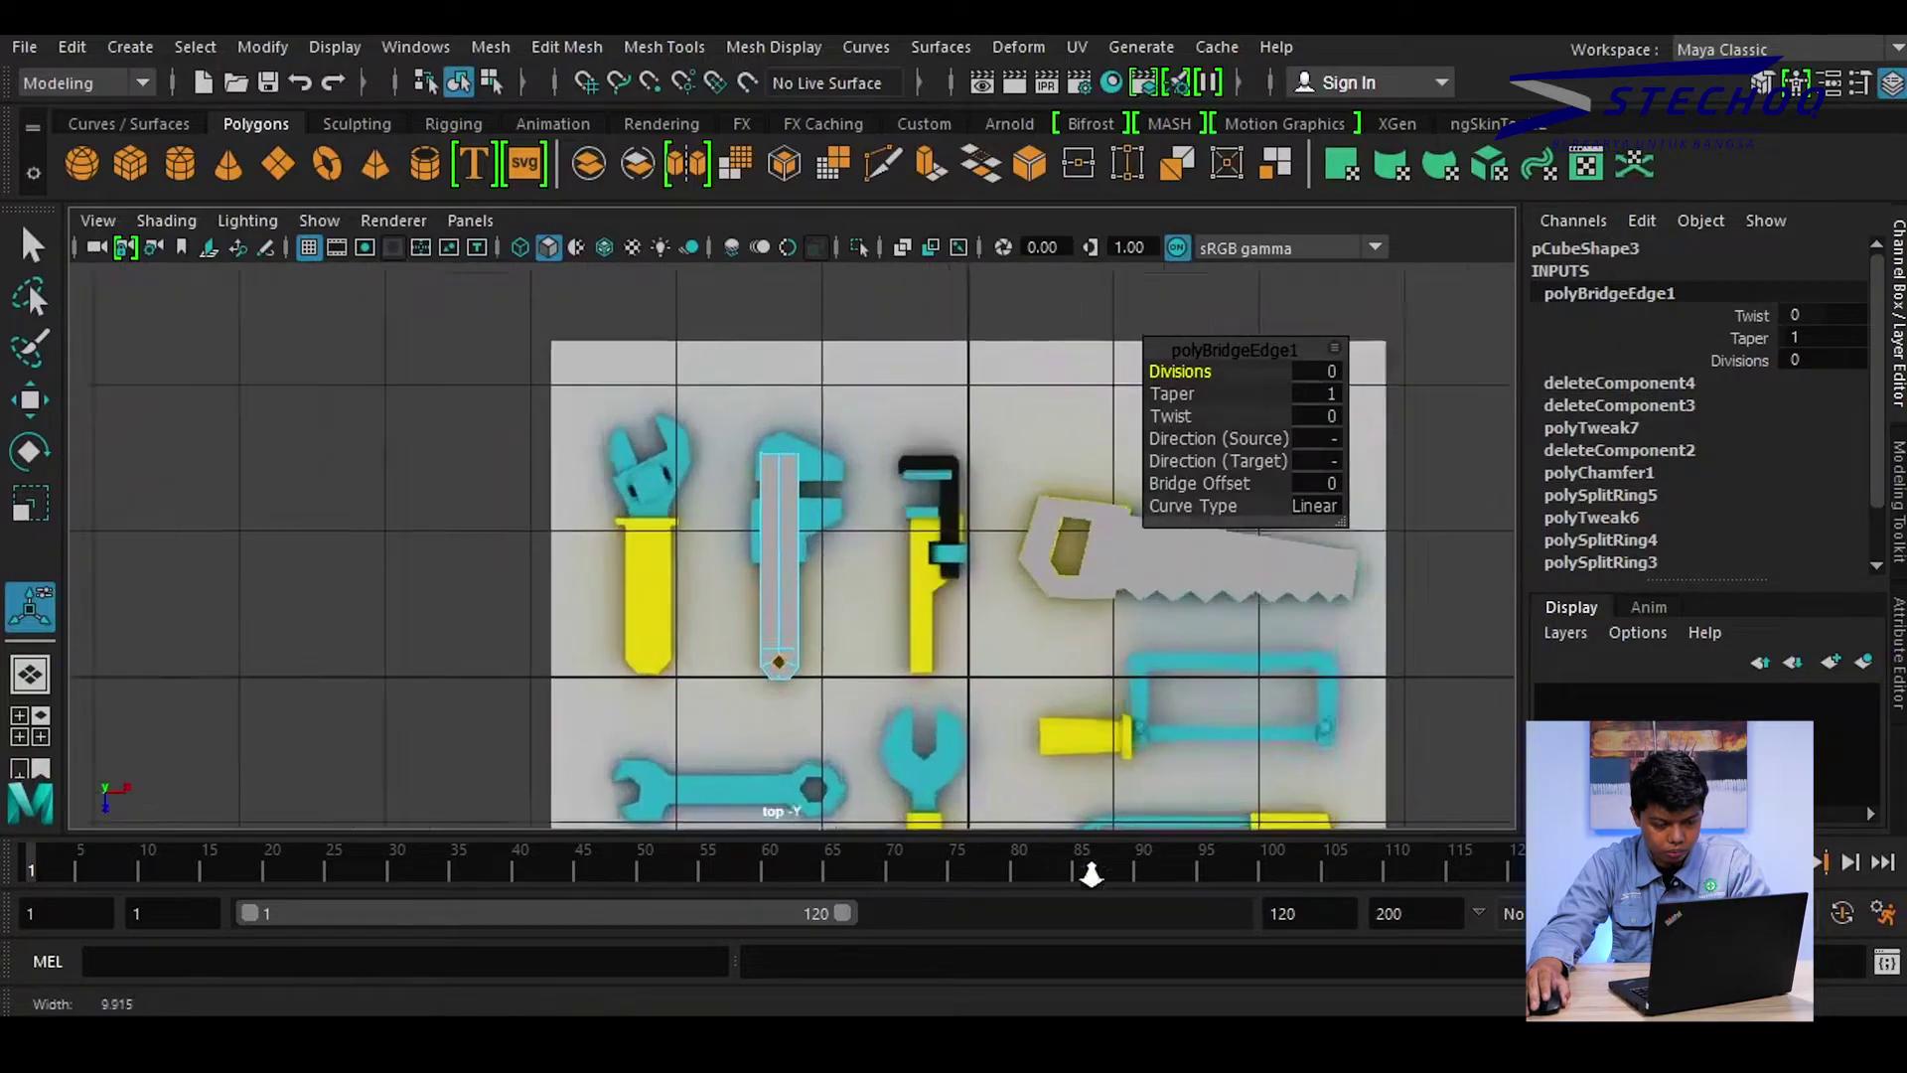
pyautogui.keyDown('alt'); pyautogui.moveTo(890, 600); pyautogui.dragTo(1538, 608, button='right'); pyautogui.keyUp('alt')
pyautogui.scroll(2, 978, 561)
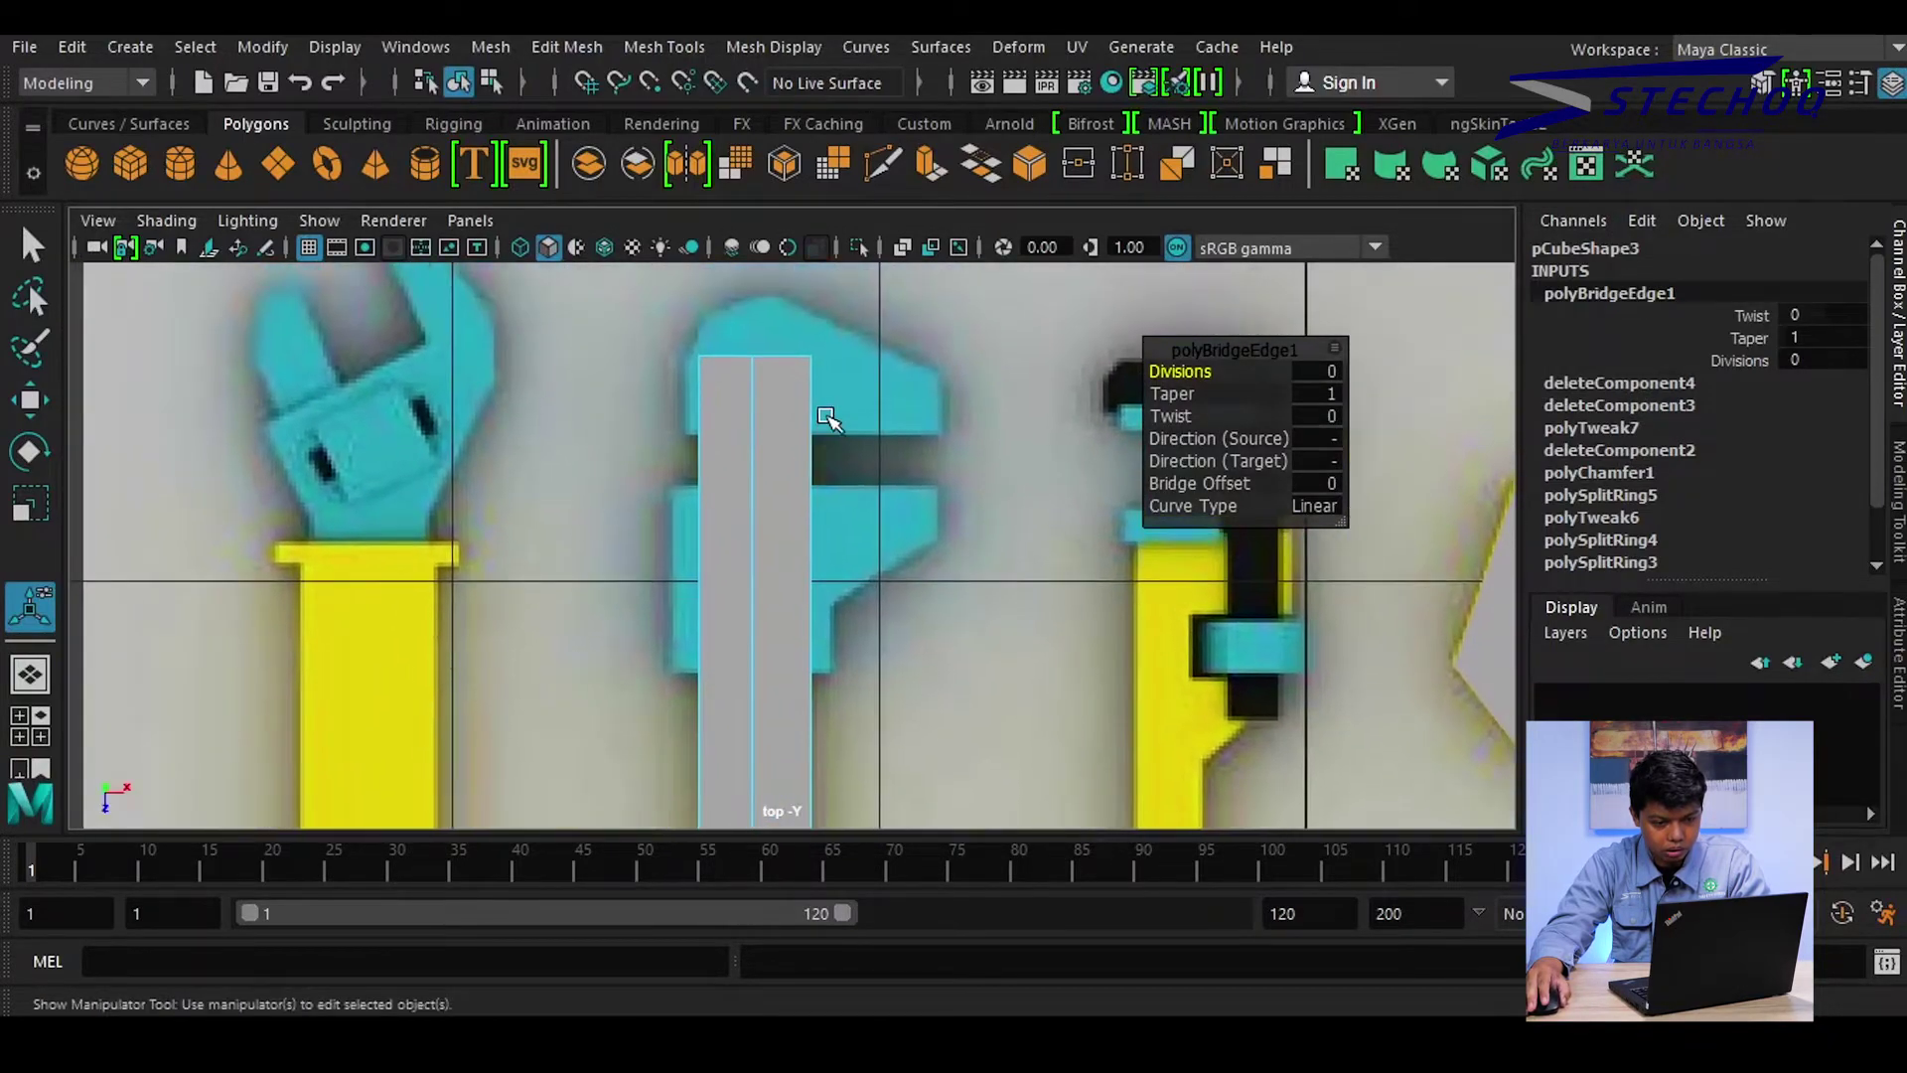
pyautogui.scroll(2, 979, 562)
pyautogui.scroll(2, 978, 561)
pyautogui.press('super')
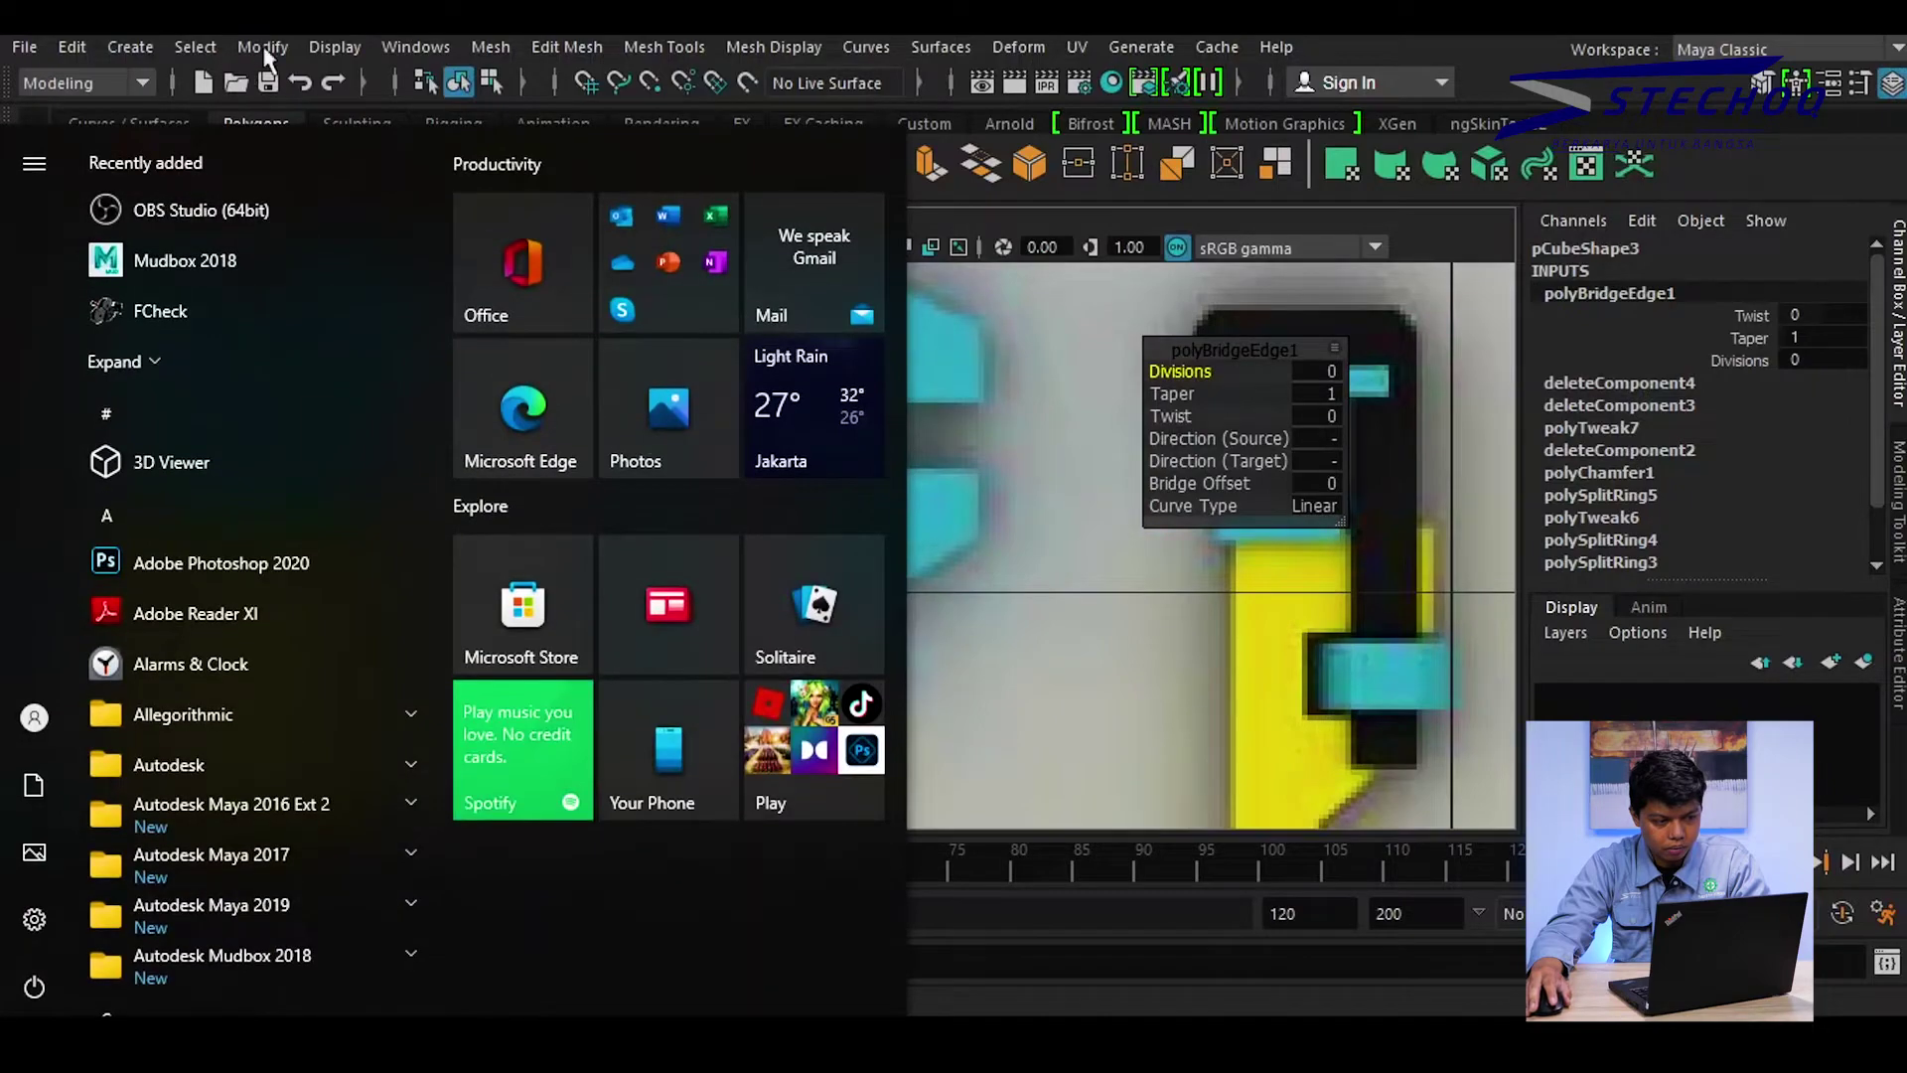
# Create a new polygon cube, move it onto the pipe wrench's head and make it see-through
pyautogui.click(320, 85)
pyautogui.click(134, 168)
pyautogui.scroll(-10, 681, 383)
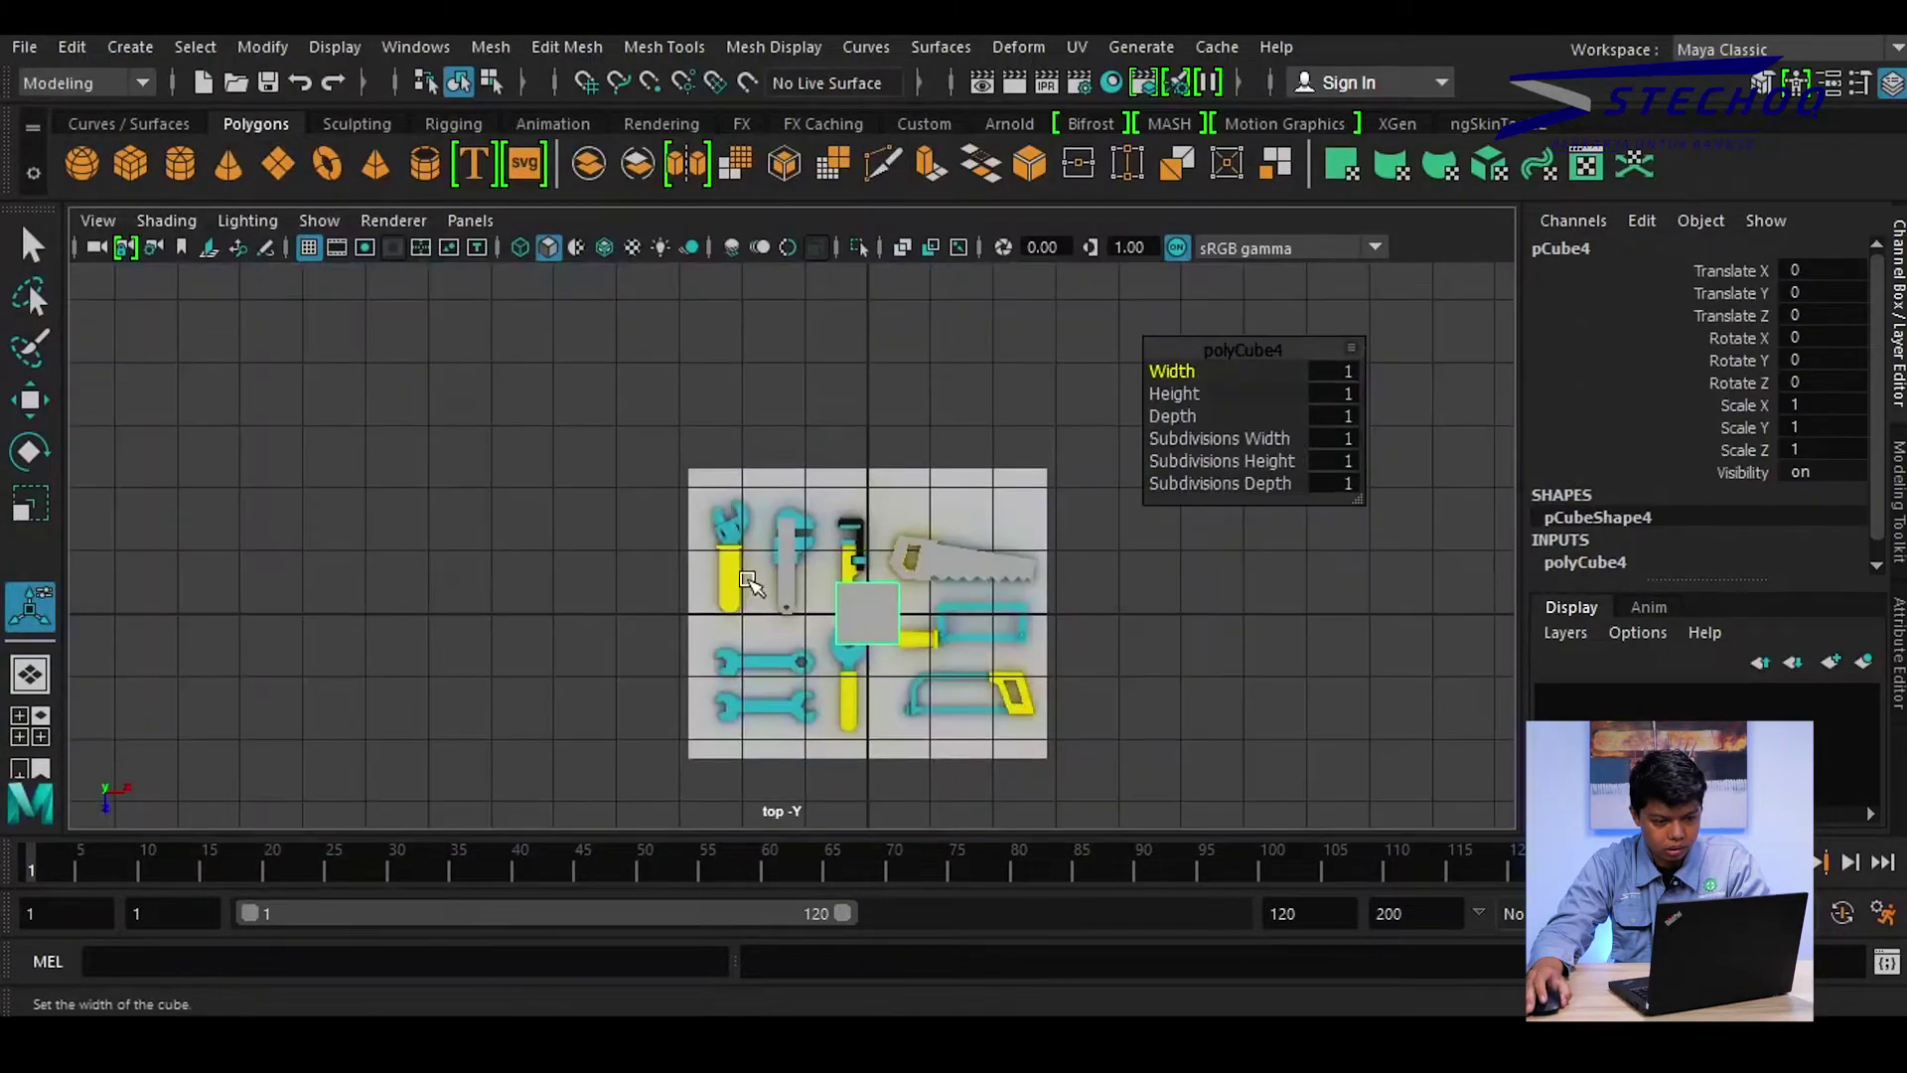
pyautogui.scroll(2, 926, 658)
pyautogui.scroll(3, 925, 658)
pyautogui.press('w')
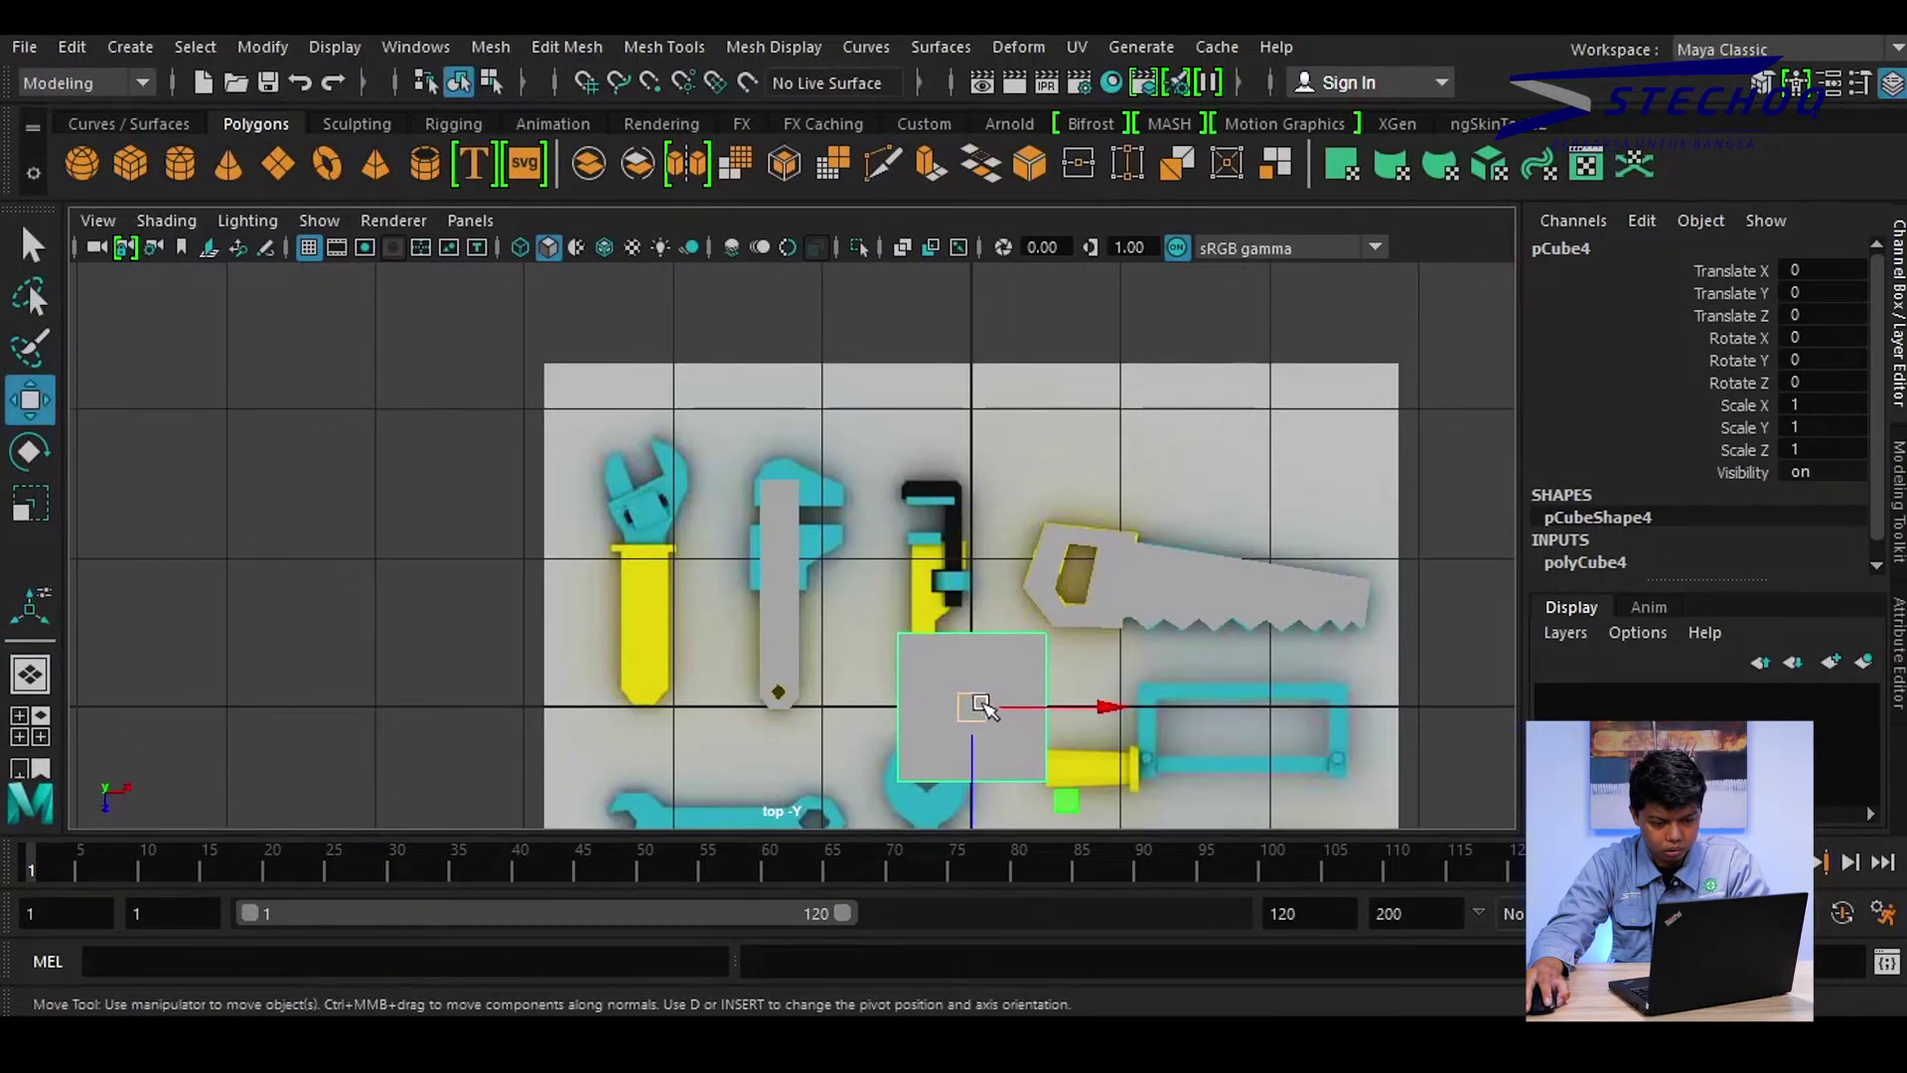
pyautogui.moveTo(983, 706); pyautogui.dragTo(800, 564)
pyautogui.press('f')
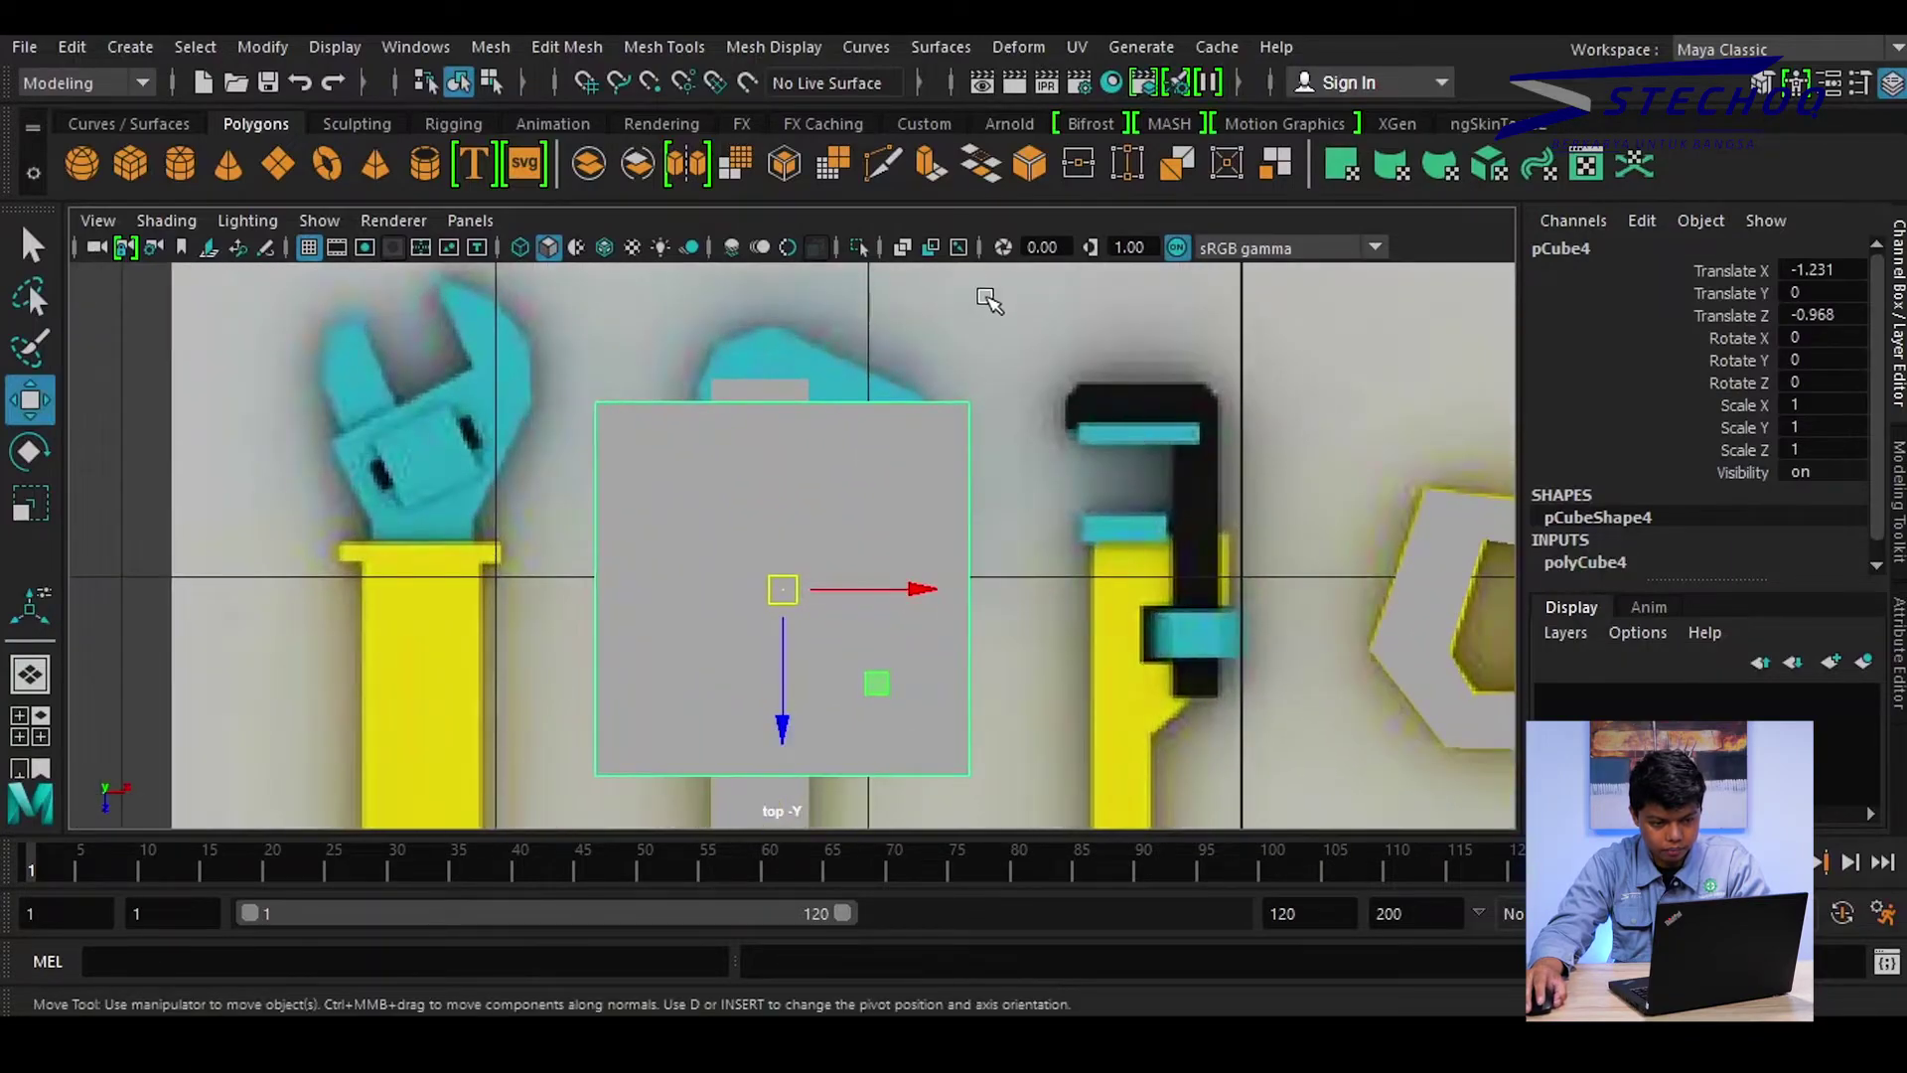
pyautogui.click(891, 263)
pyautogui.keyDown('alt'); pyautogui.moveTo(903, 298); pyautogui.dragTo(890, 214, button='middle'); pyautogui.keyUp('alt')
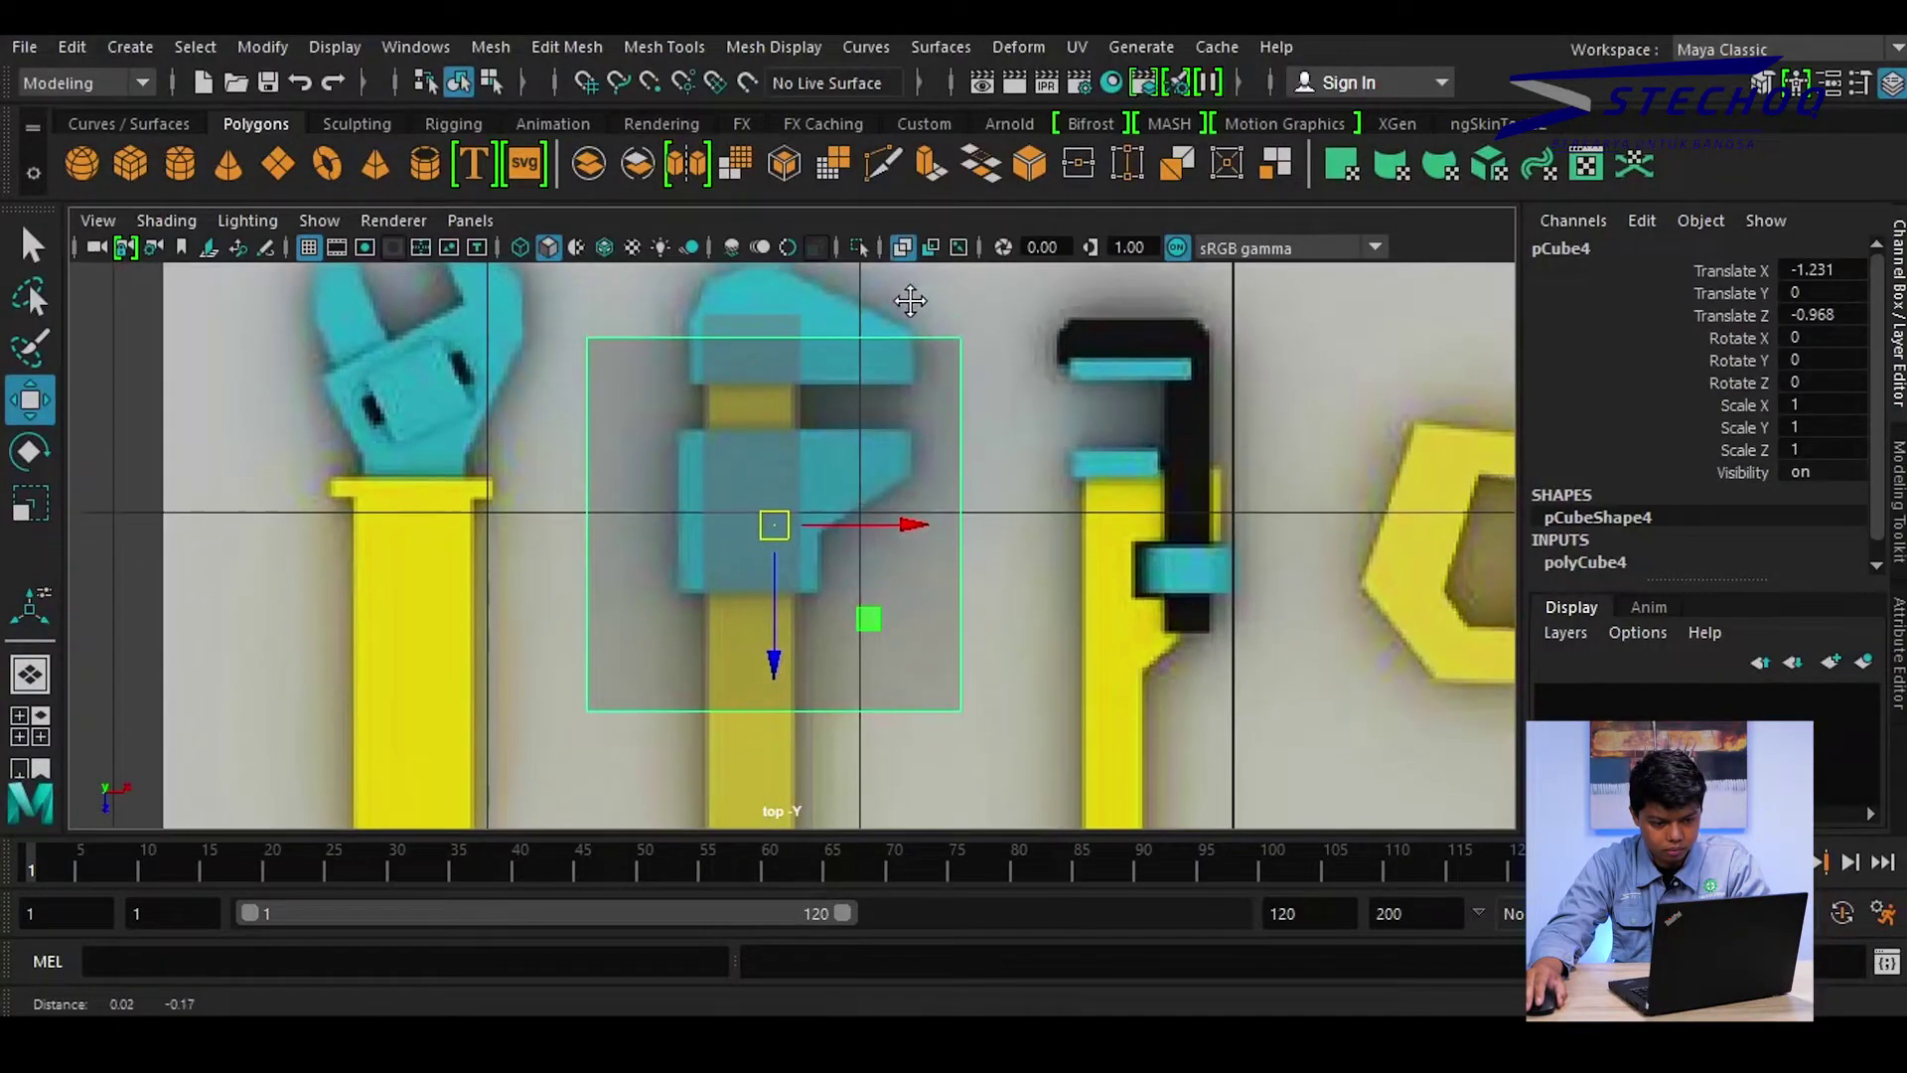
# Shrink pCube4 to fit the jaw block and move it up-left onto the jaw
pyautogui.moveTo(899, 417); pyautogui.dragTo(778, 276, button='right')
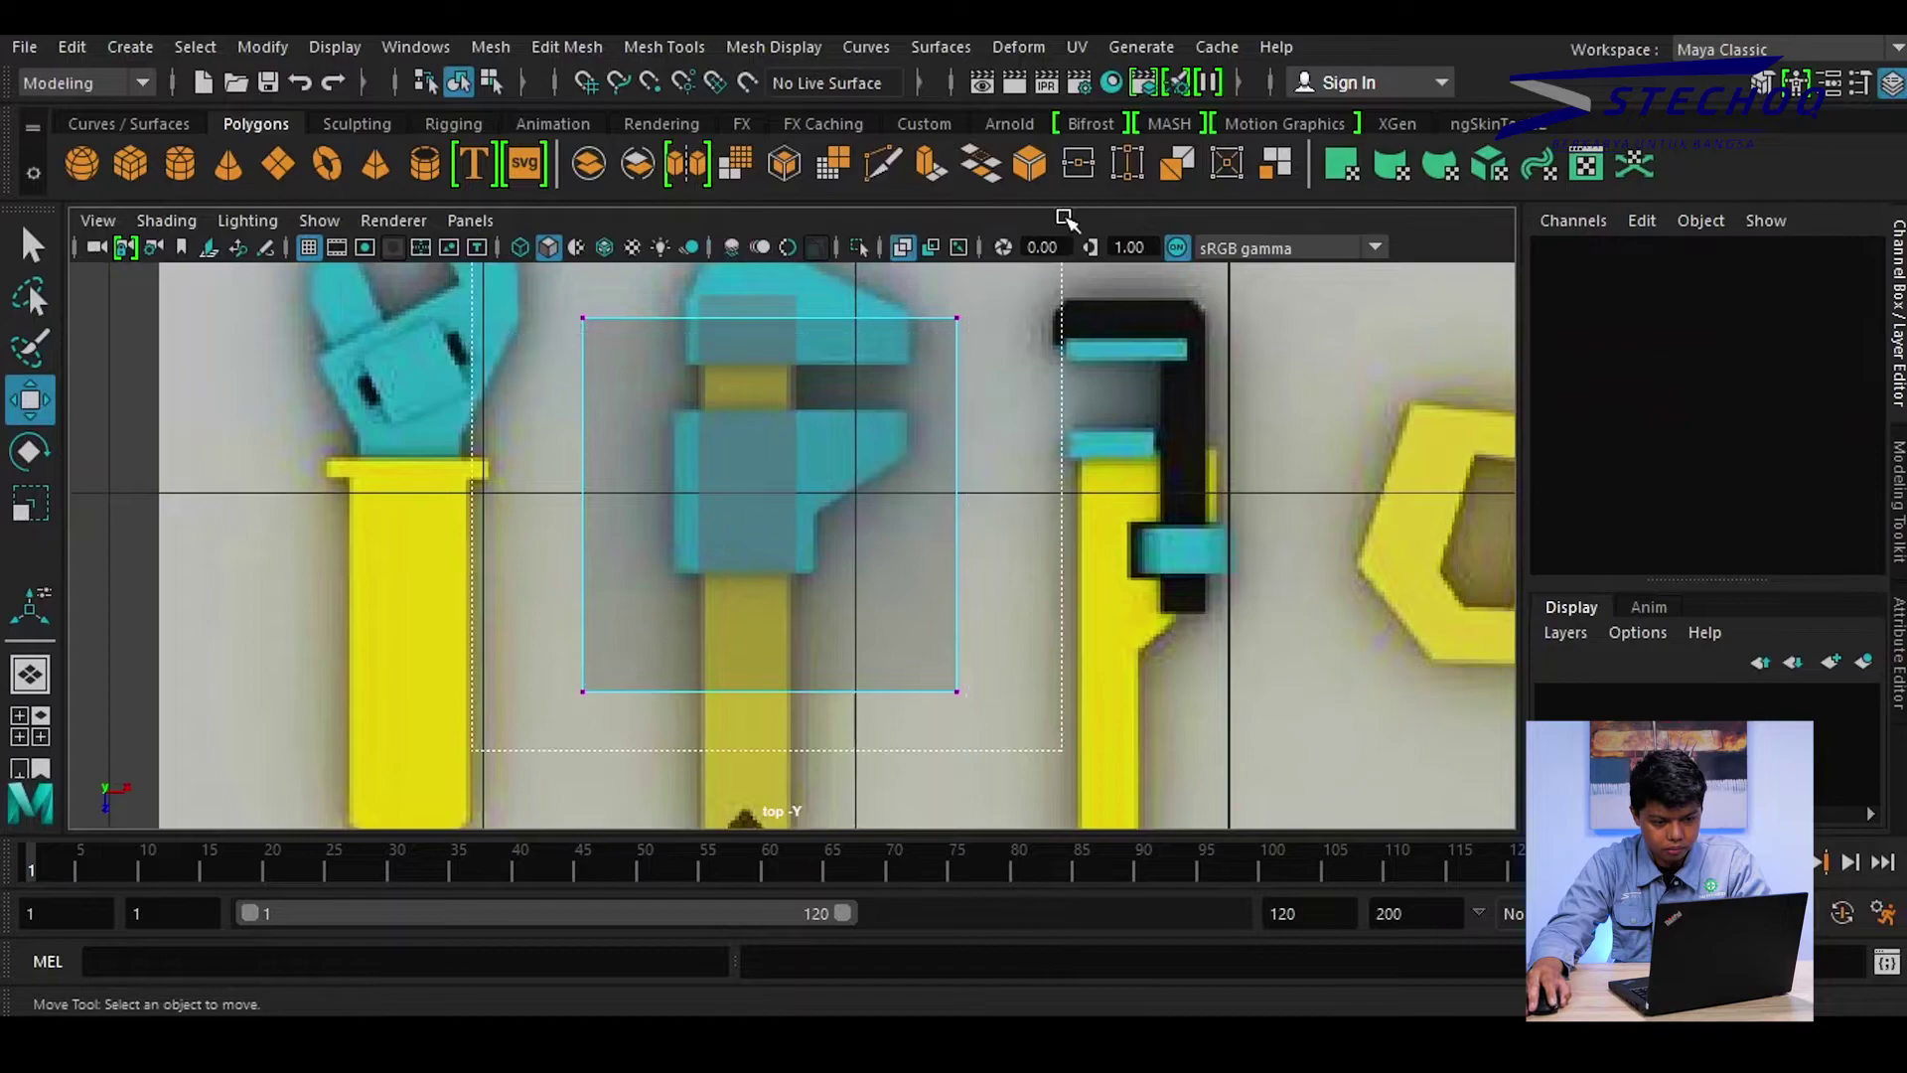
pyautogui.press('r')
pyautogui.moveTo(770, 506); pyautogui.dragTo(590, 588)
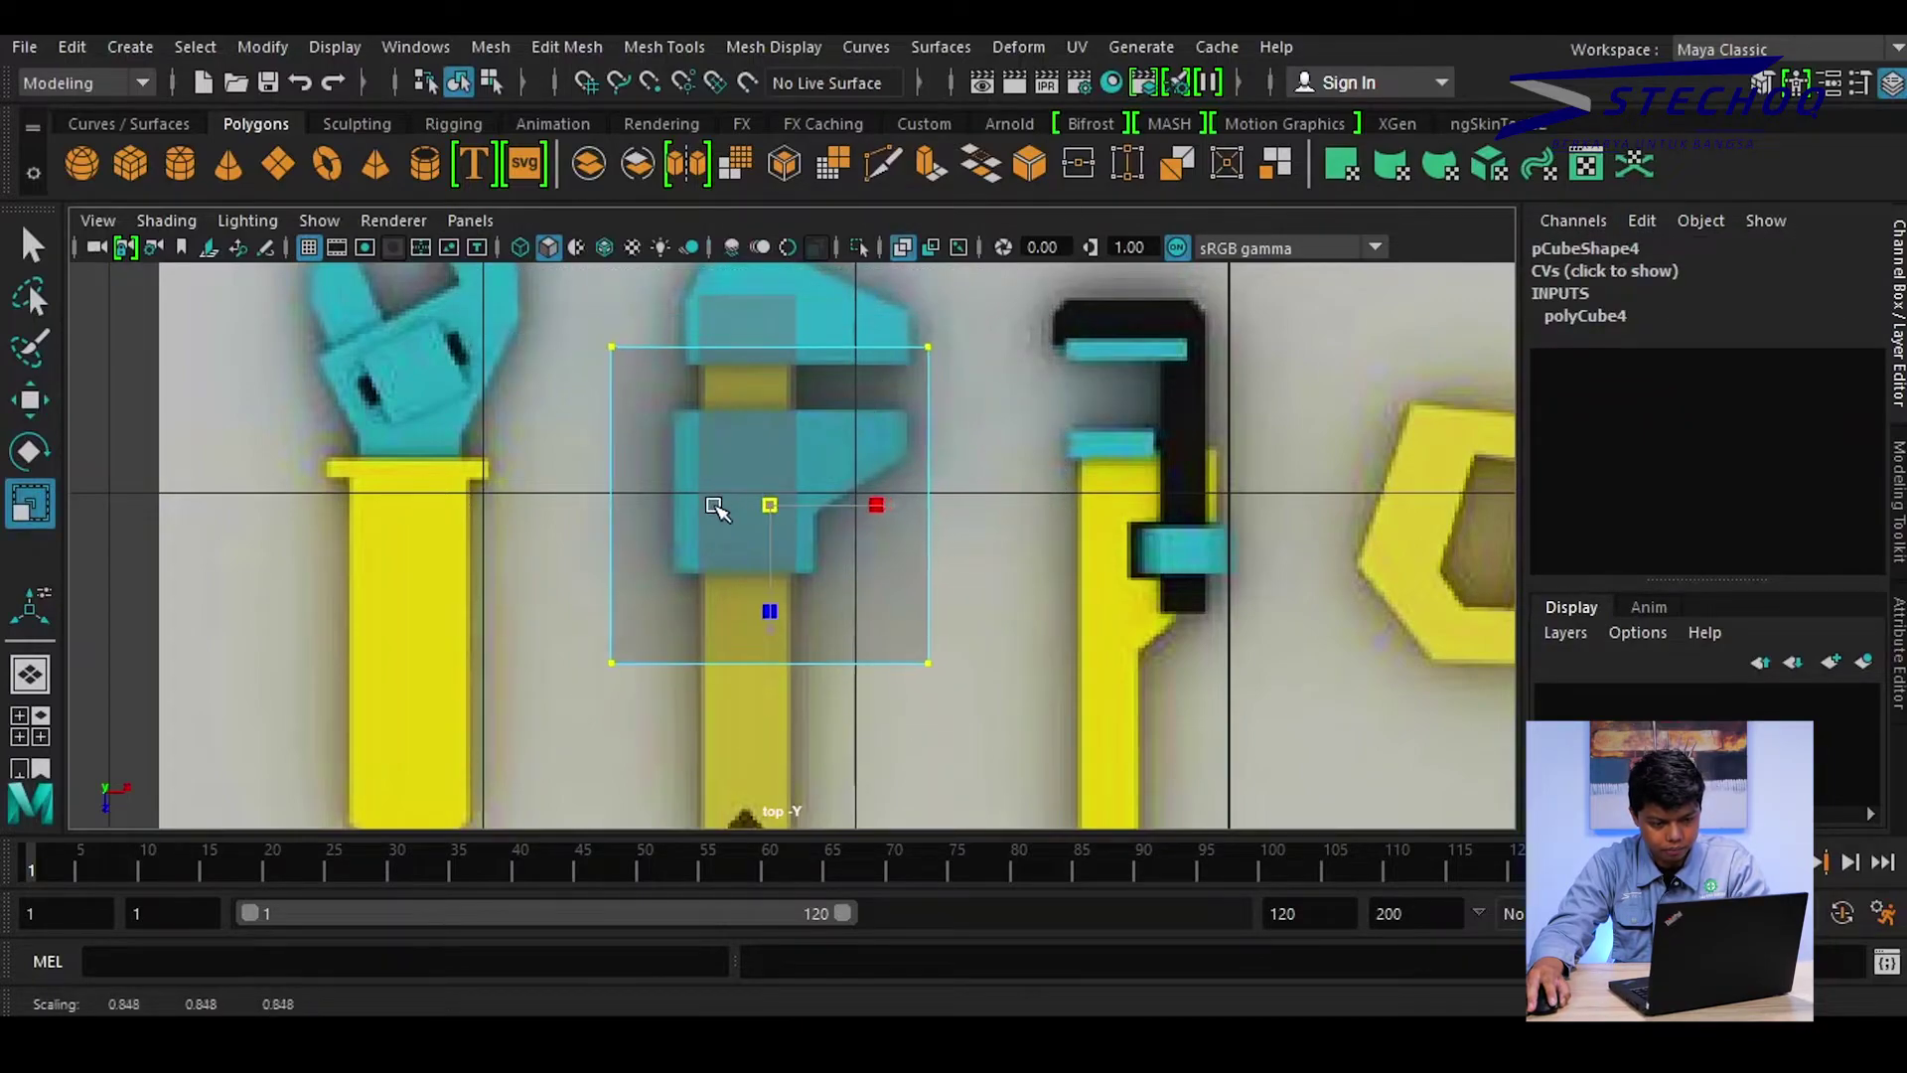
pyautogui.scroll(2, 794, 517)
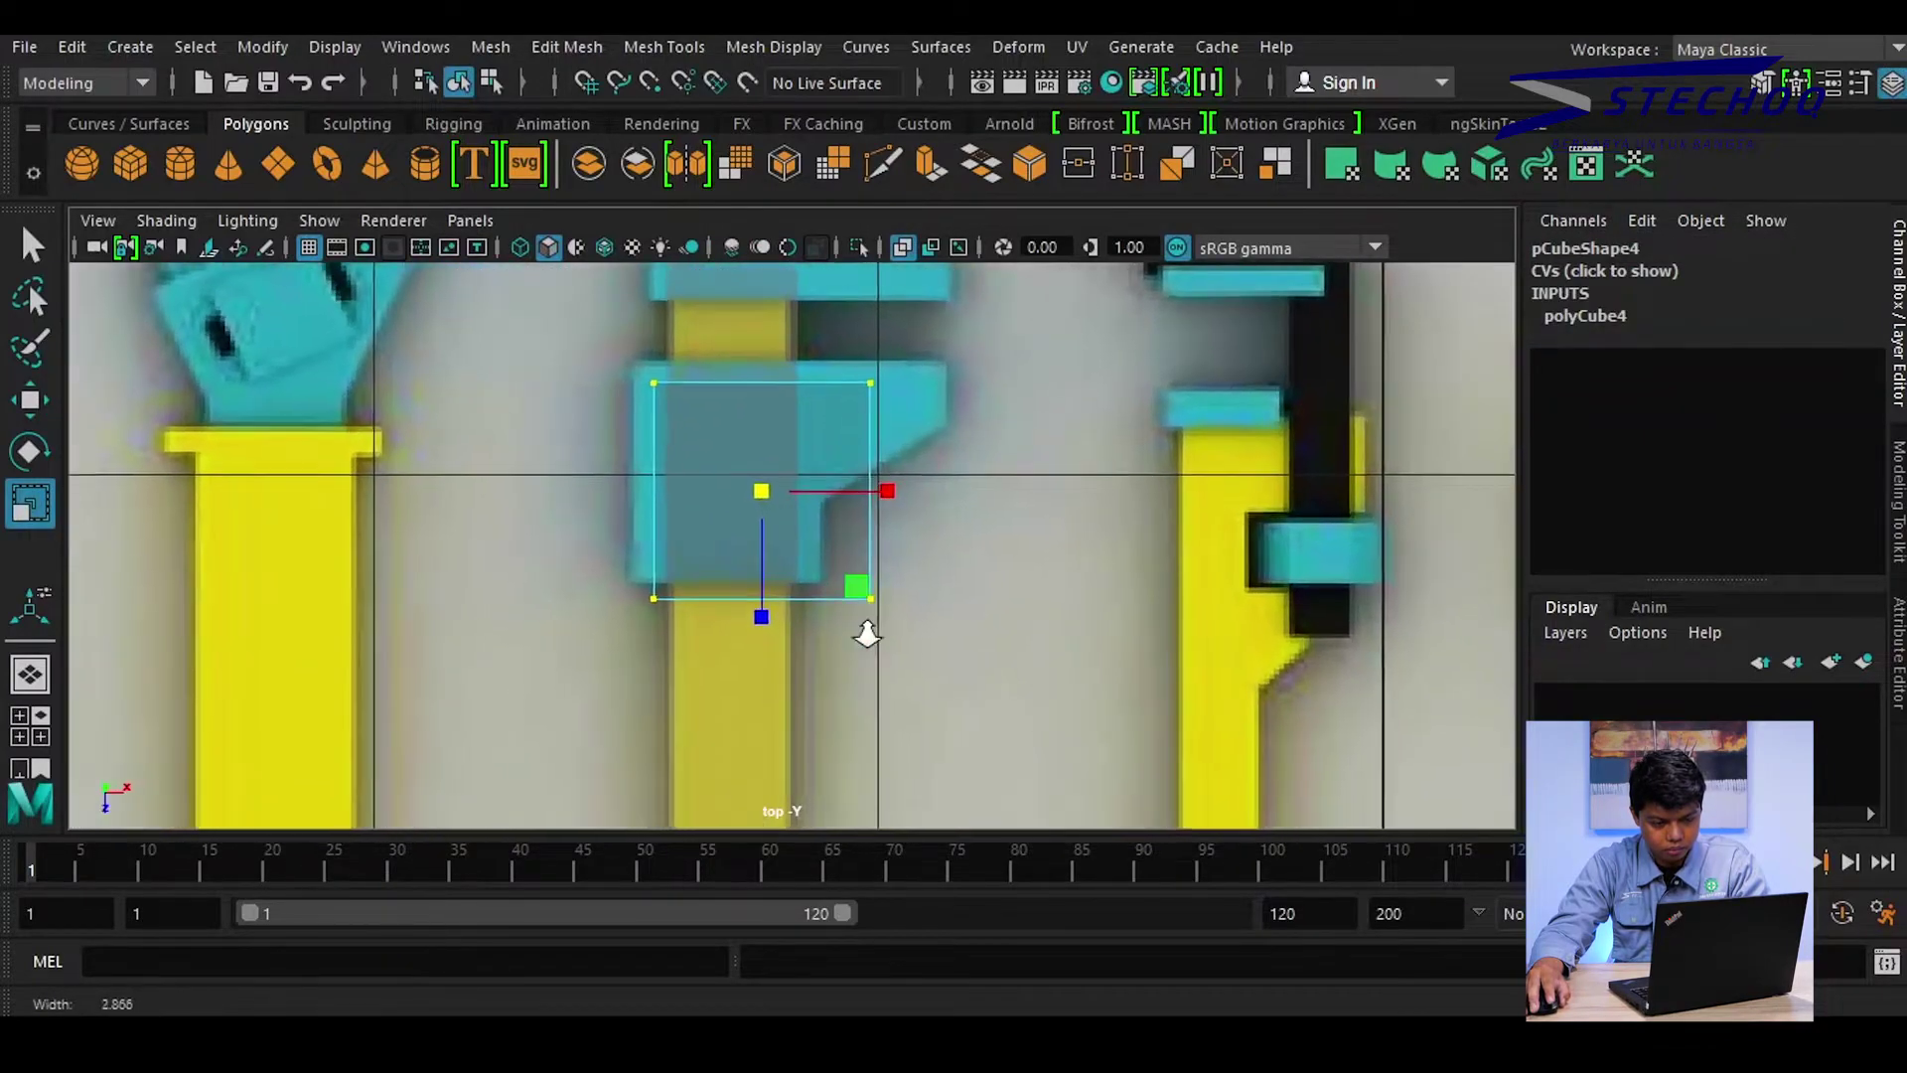
pyautogui.press('w')
pyautogui.moveTo(761, 499); pyautogui.dragTo(735, 487)
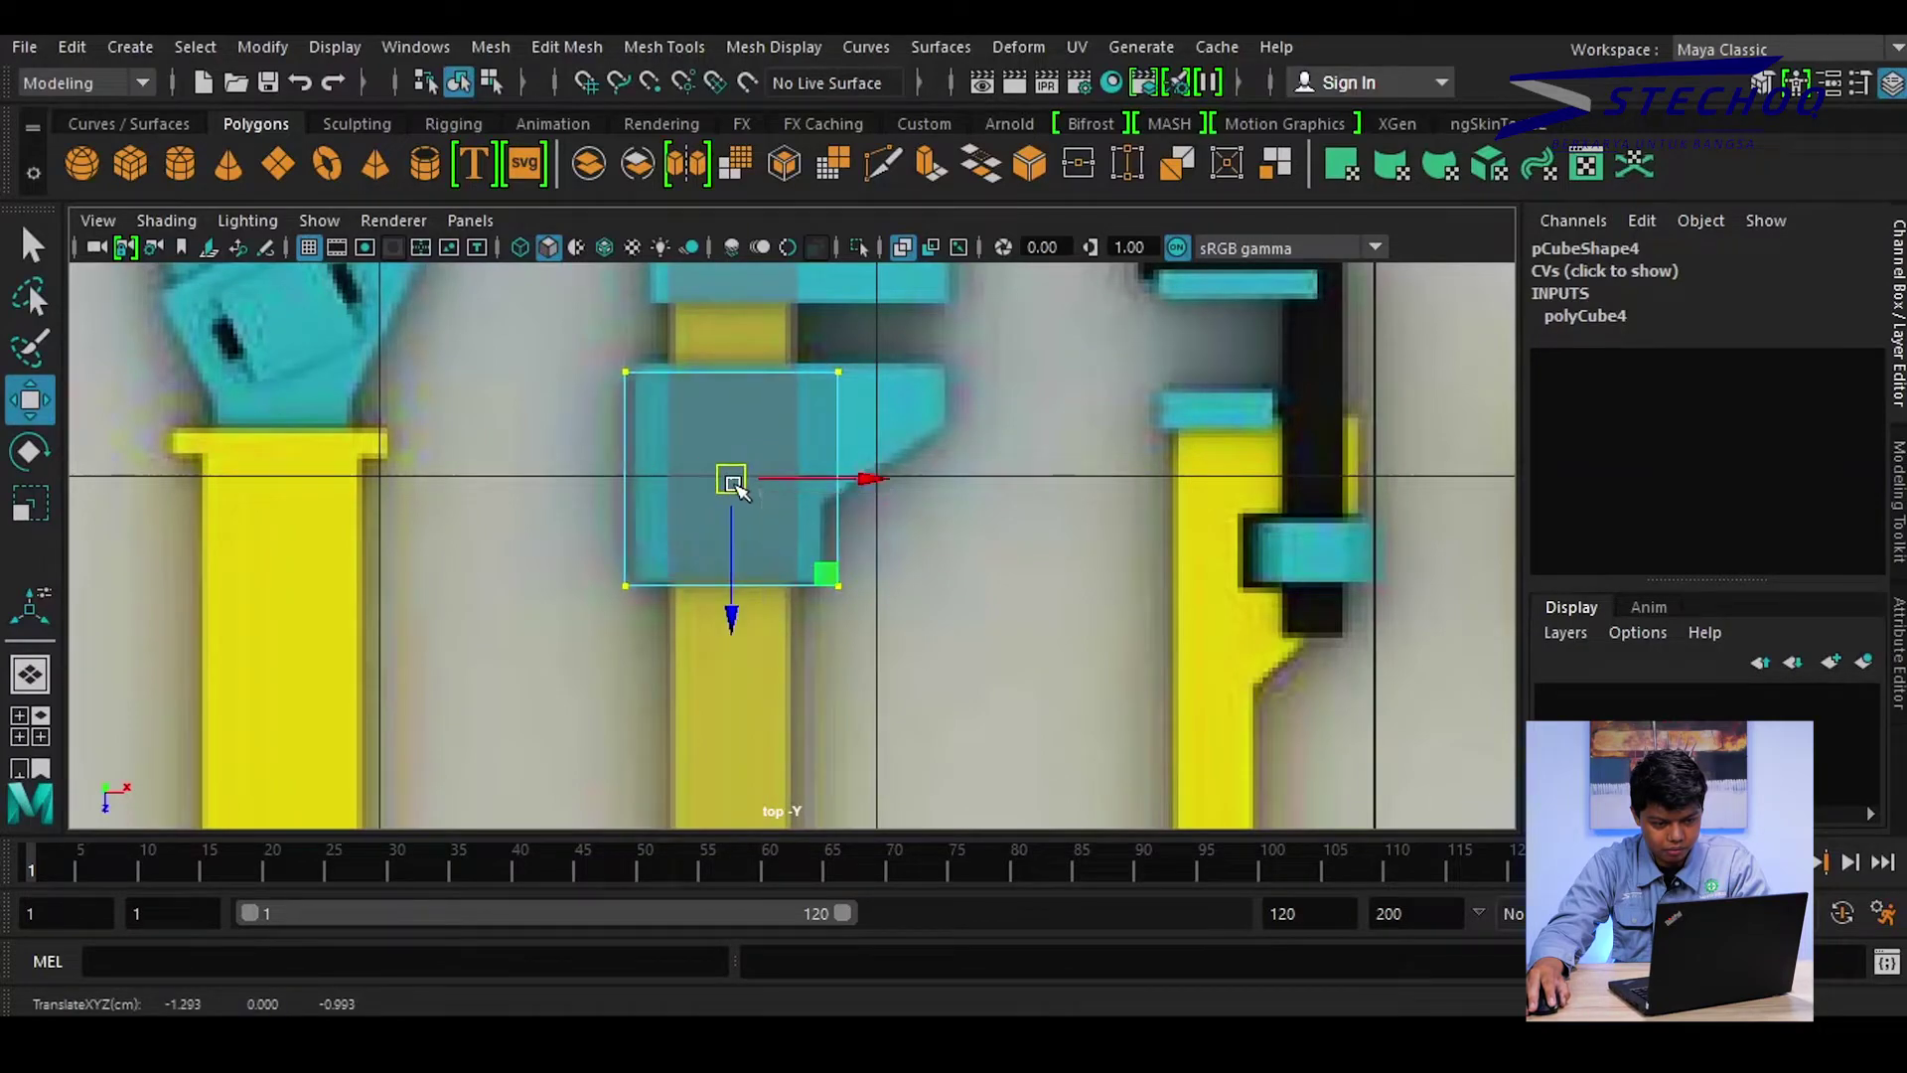
# Fine-tune pCube4's size and position over the teal jaw and select its right edge
pyautogui.scroll(1, 823, 579)
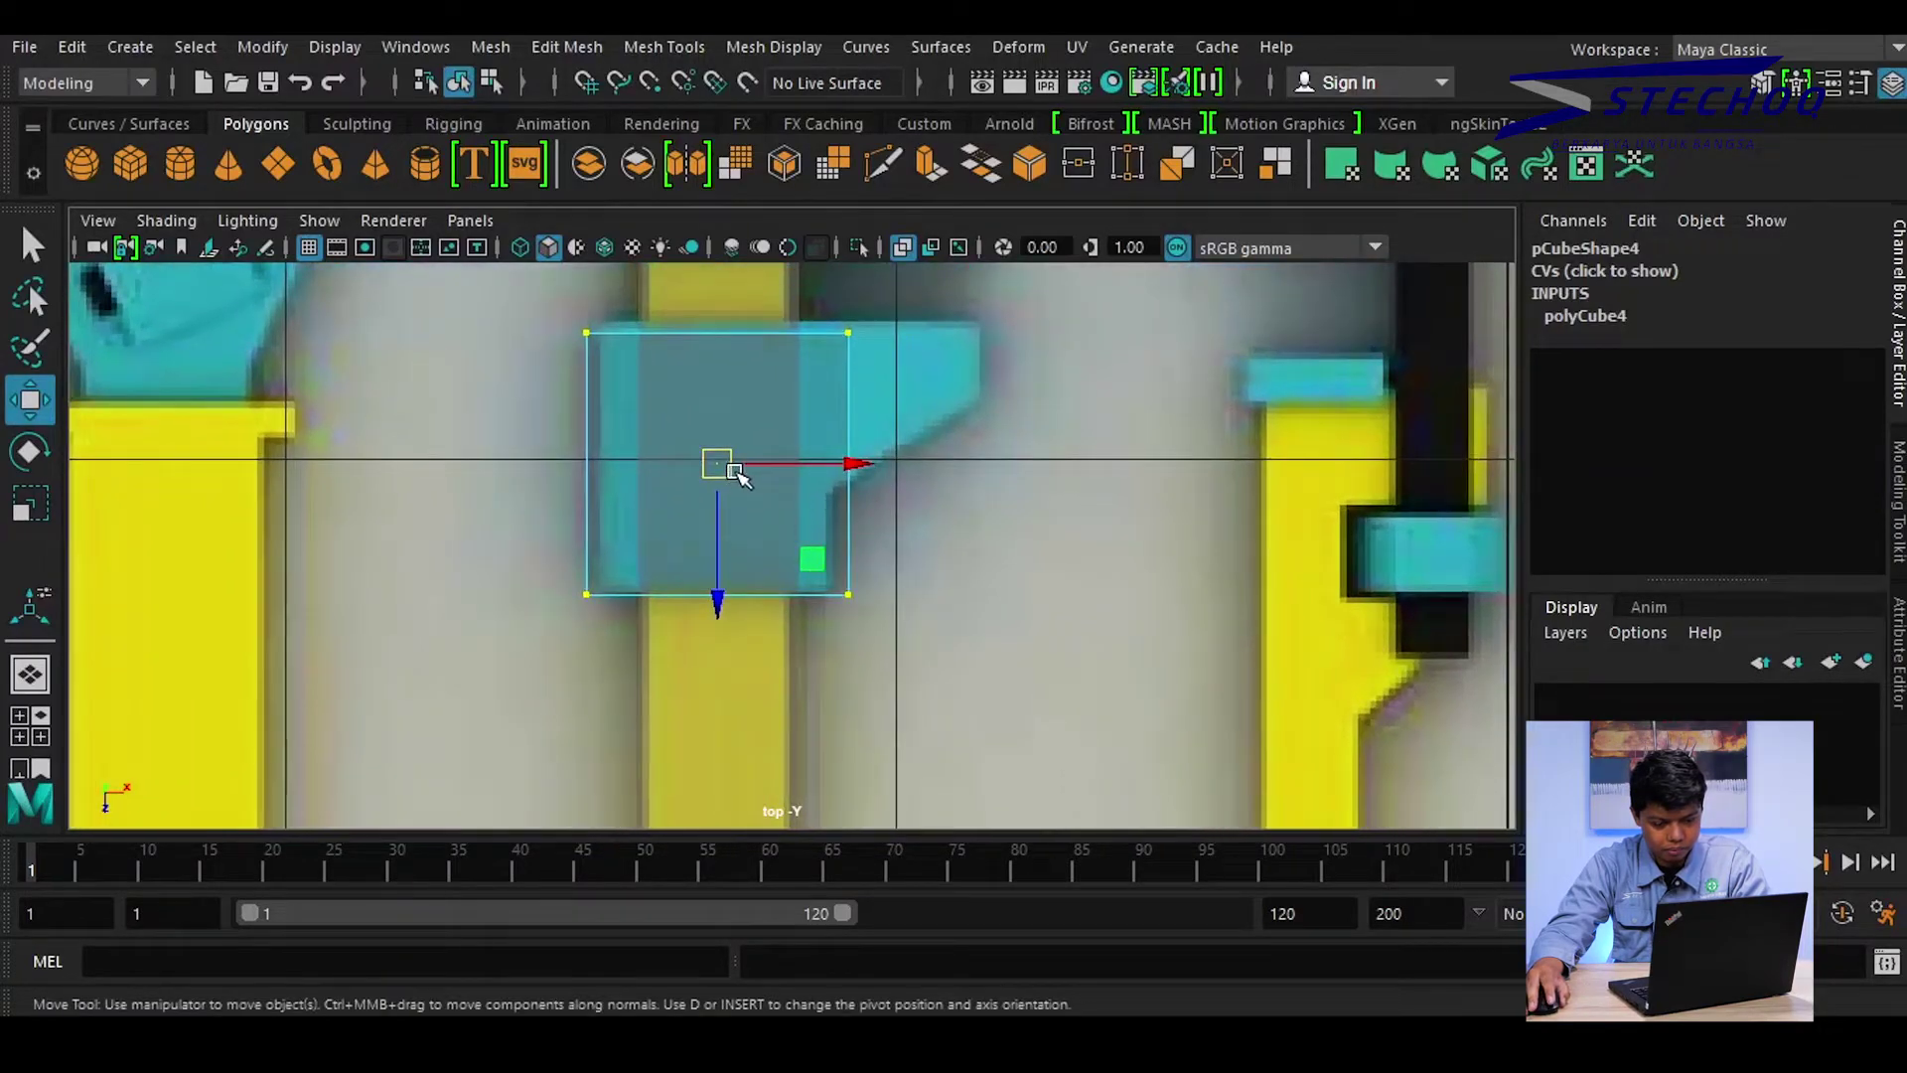
pyautogui.press('r')
pyautogui.moveTo(715, 457); pyautogui.dragTo(702, 454)
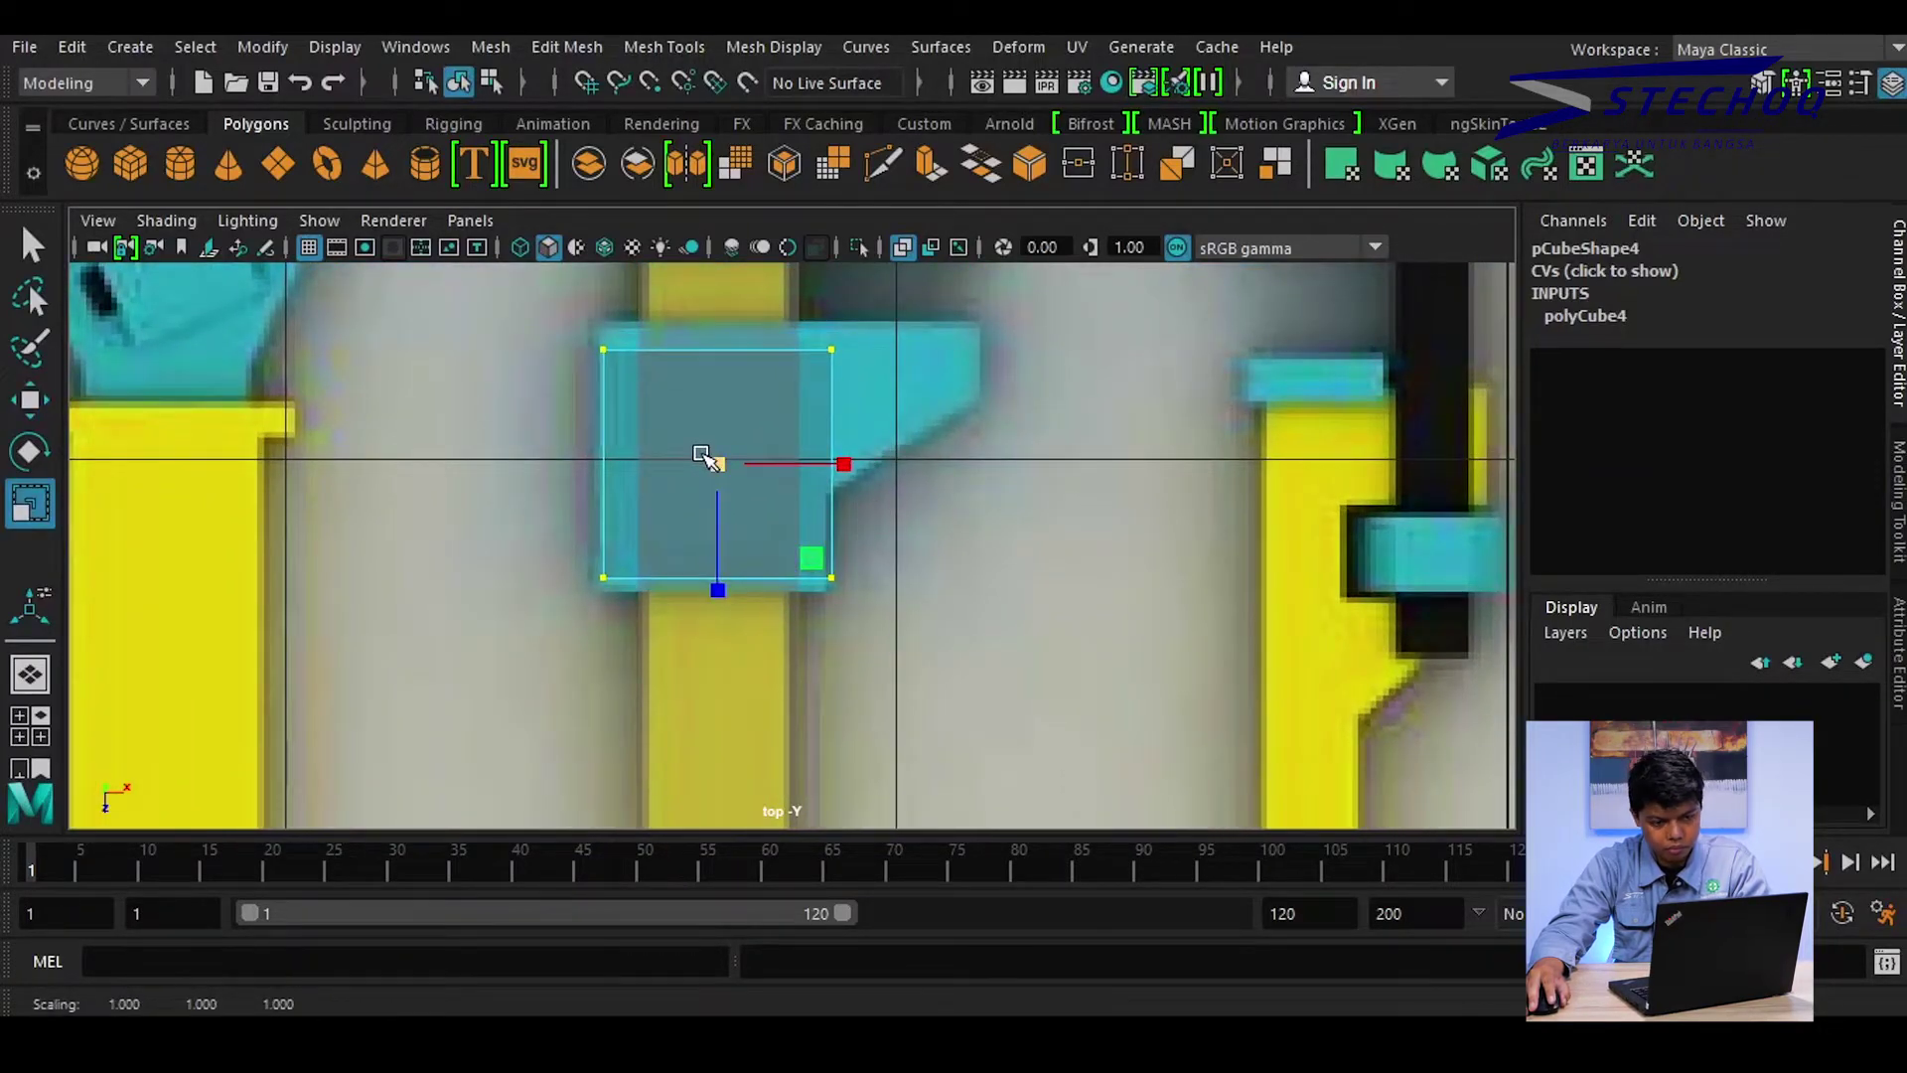
pyautogui.press('w')
pyautogui.moveTo(719, 542); pyautogui.dragTo(753, 554)
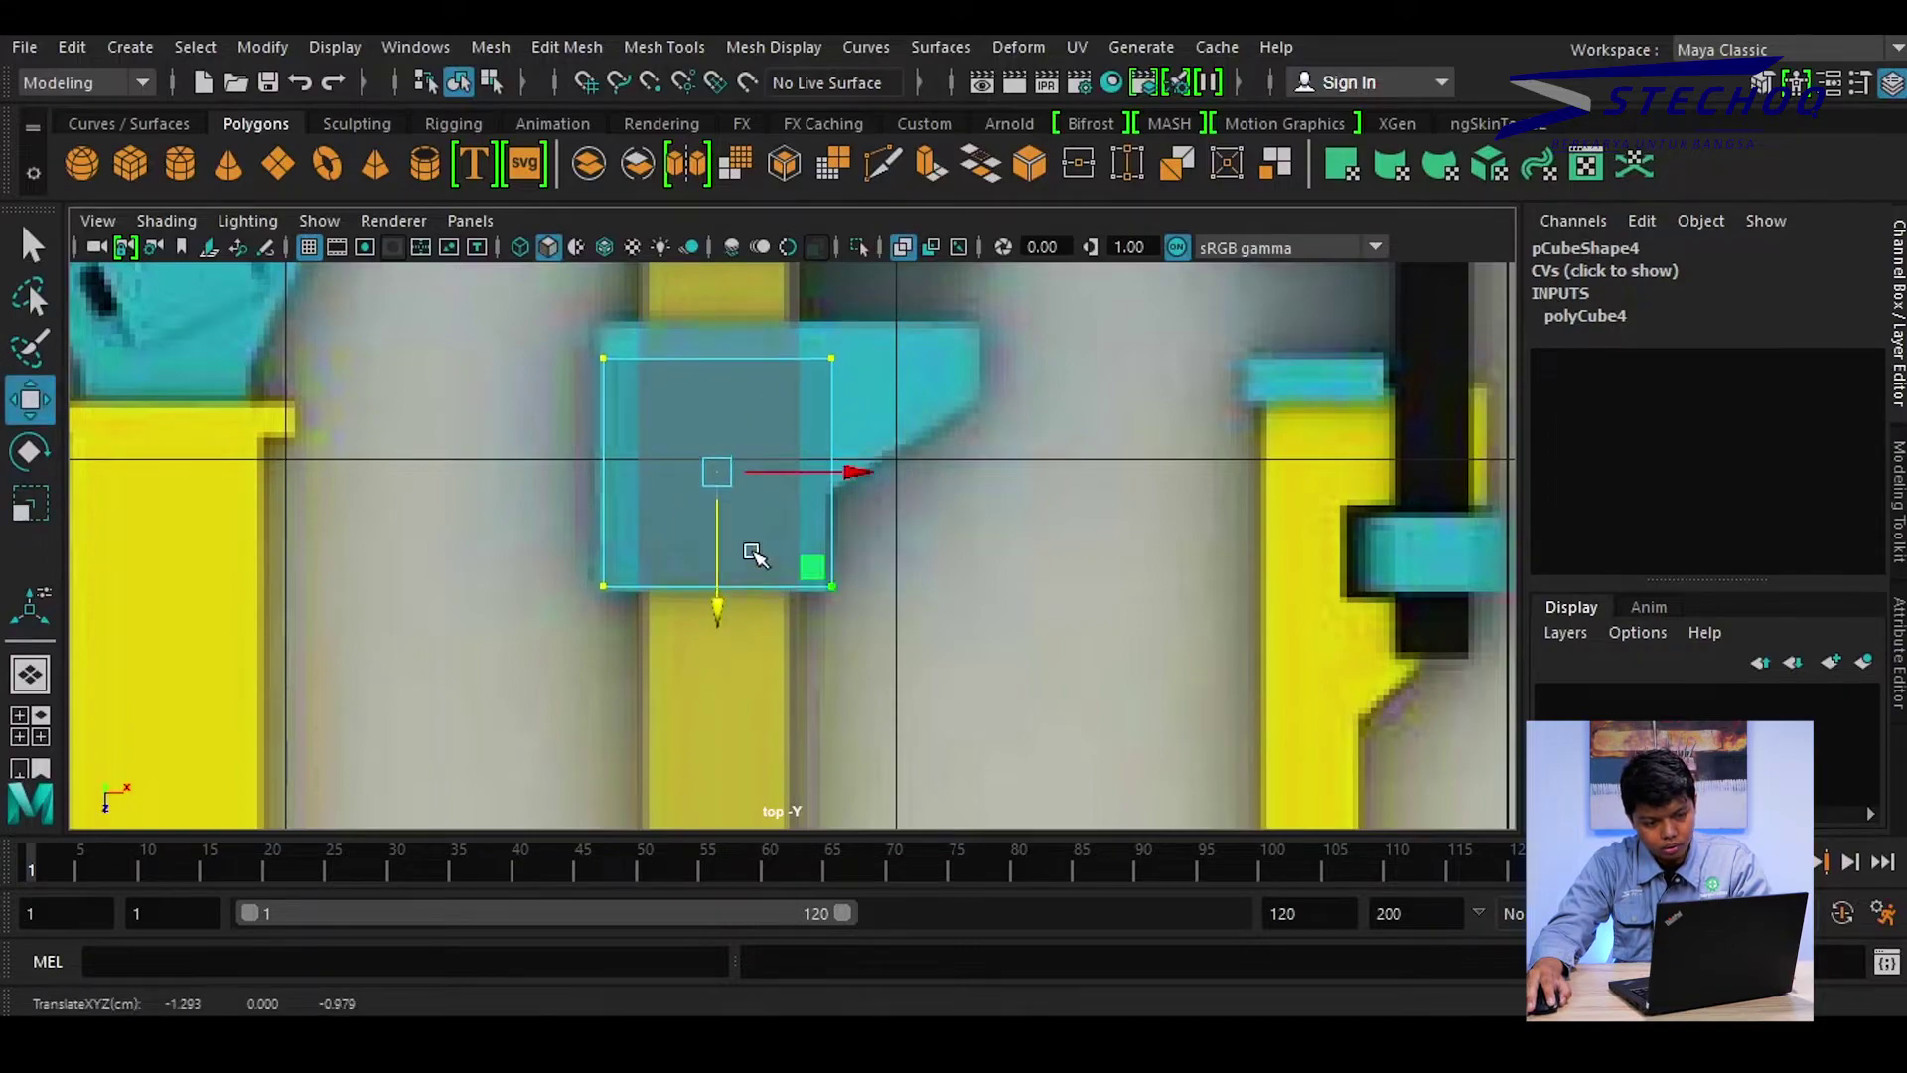
pyautogui.moveTo(823, 370); pyautogui.dragTo(828, 260, button='right')
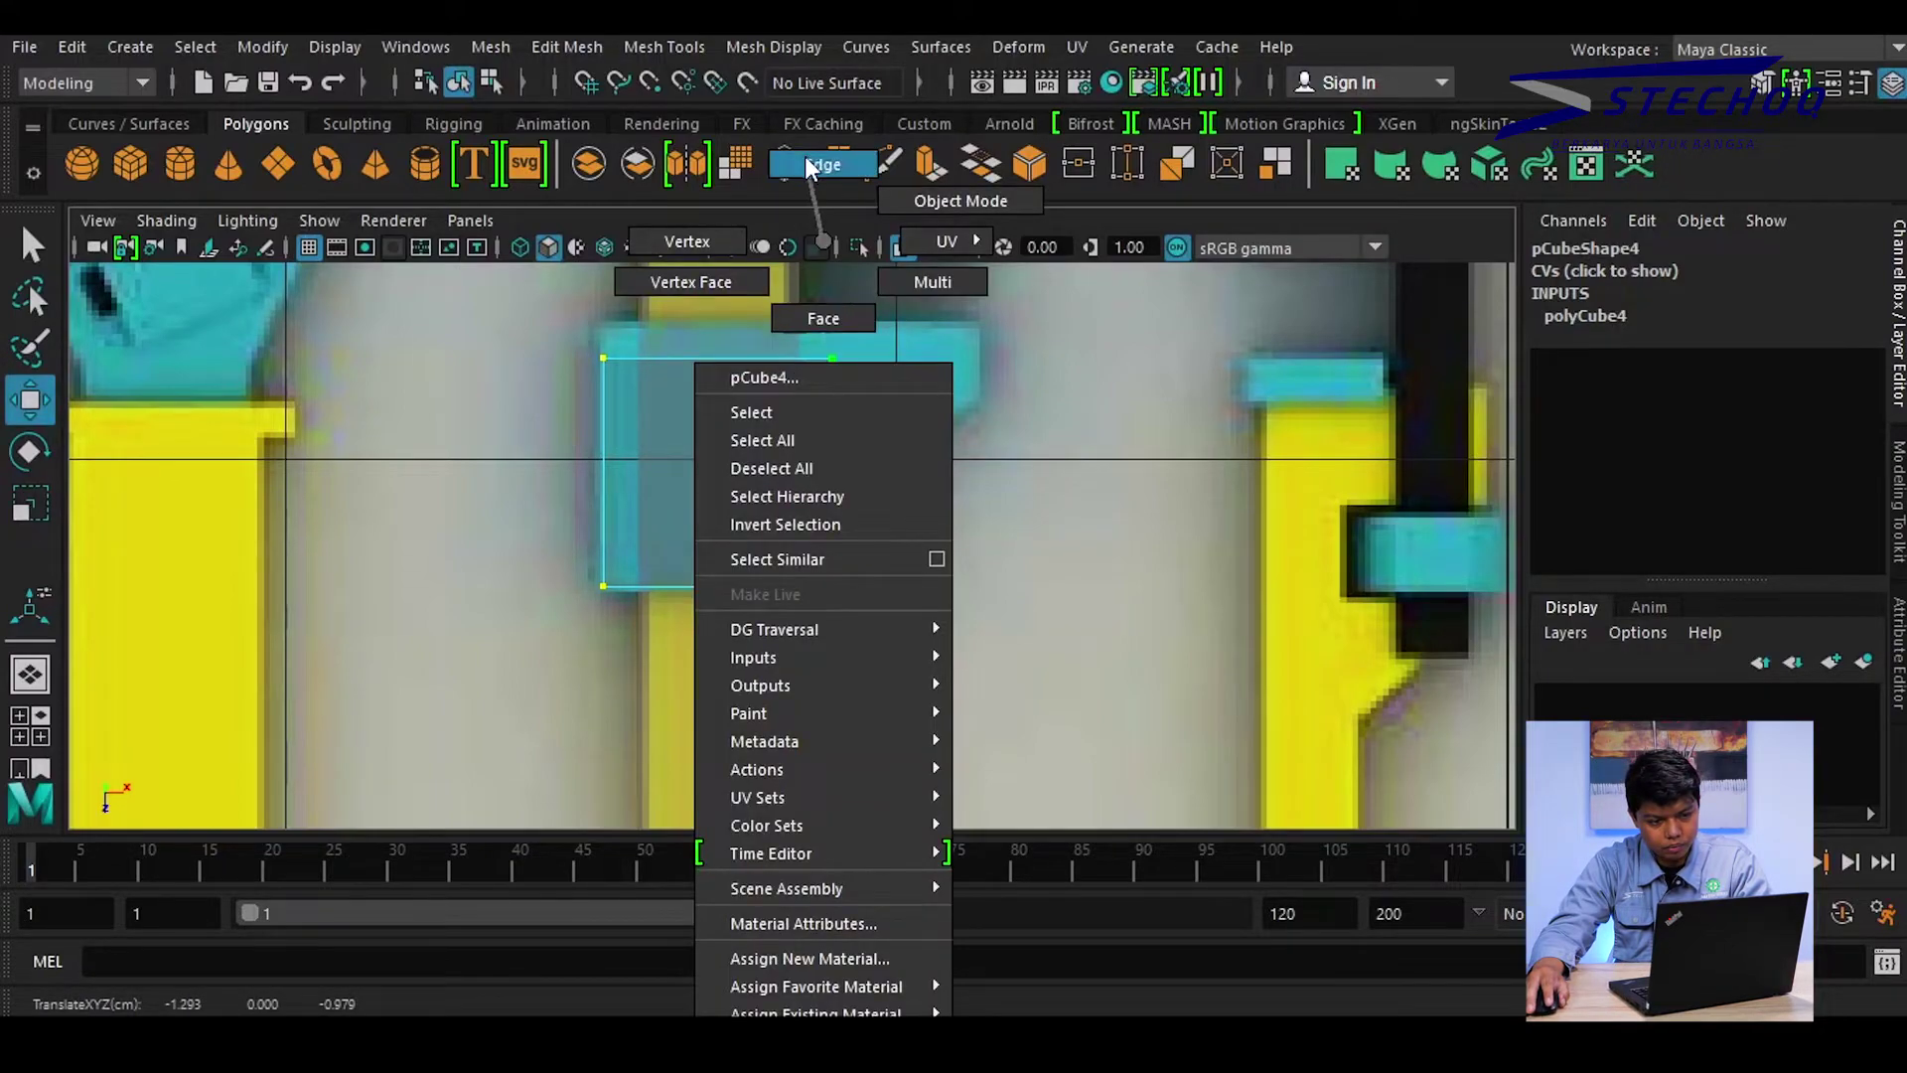
pyautogui.click(829, 418)
# Insert two horizontal edge loops across pCube4, one in the lower half and one near the top
pyautogui.keyDown('shift'); pyautogui.rightClick(829, 420); pyautogui.keyUp('shift')
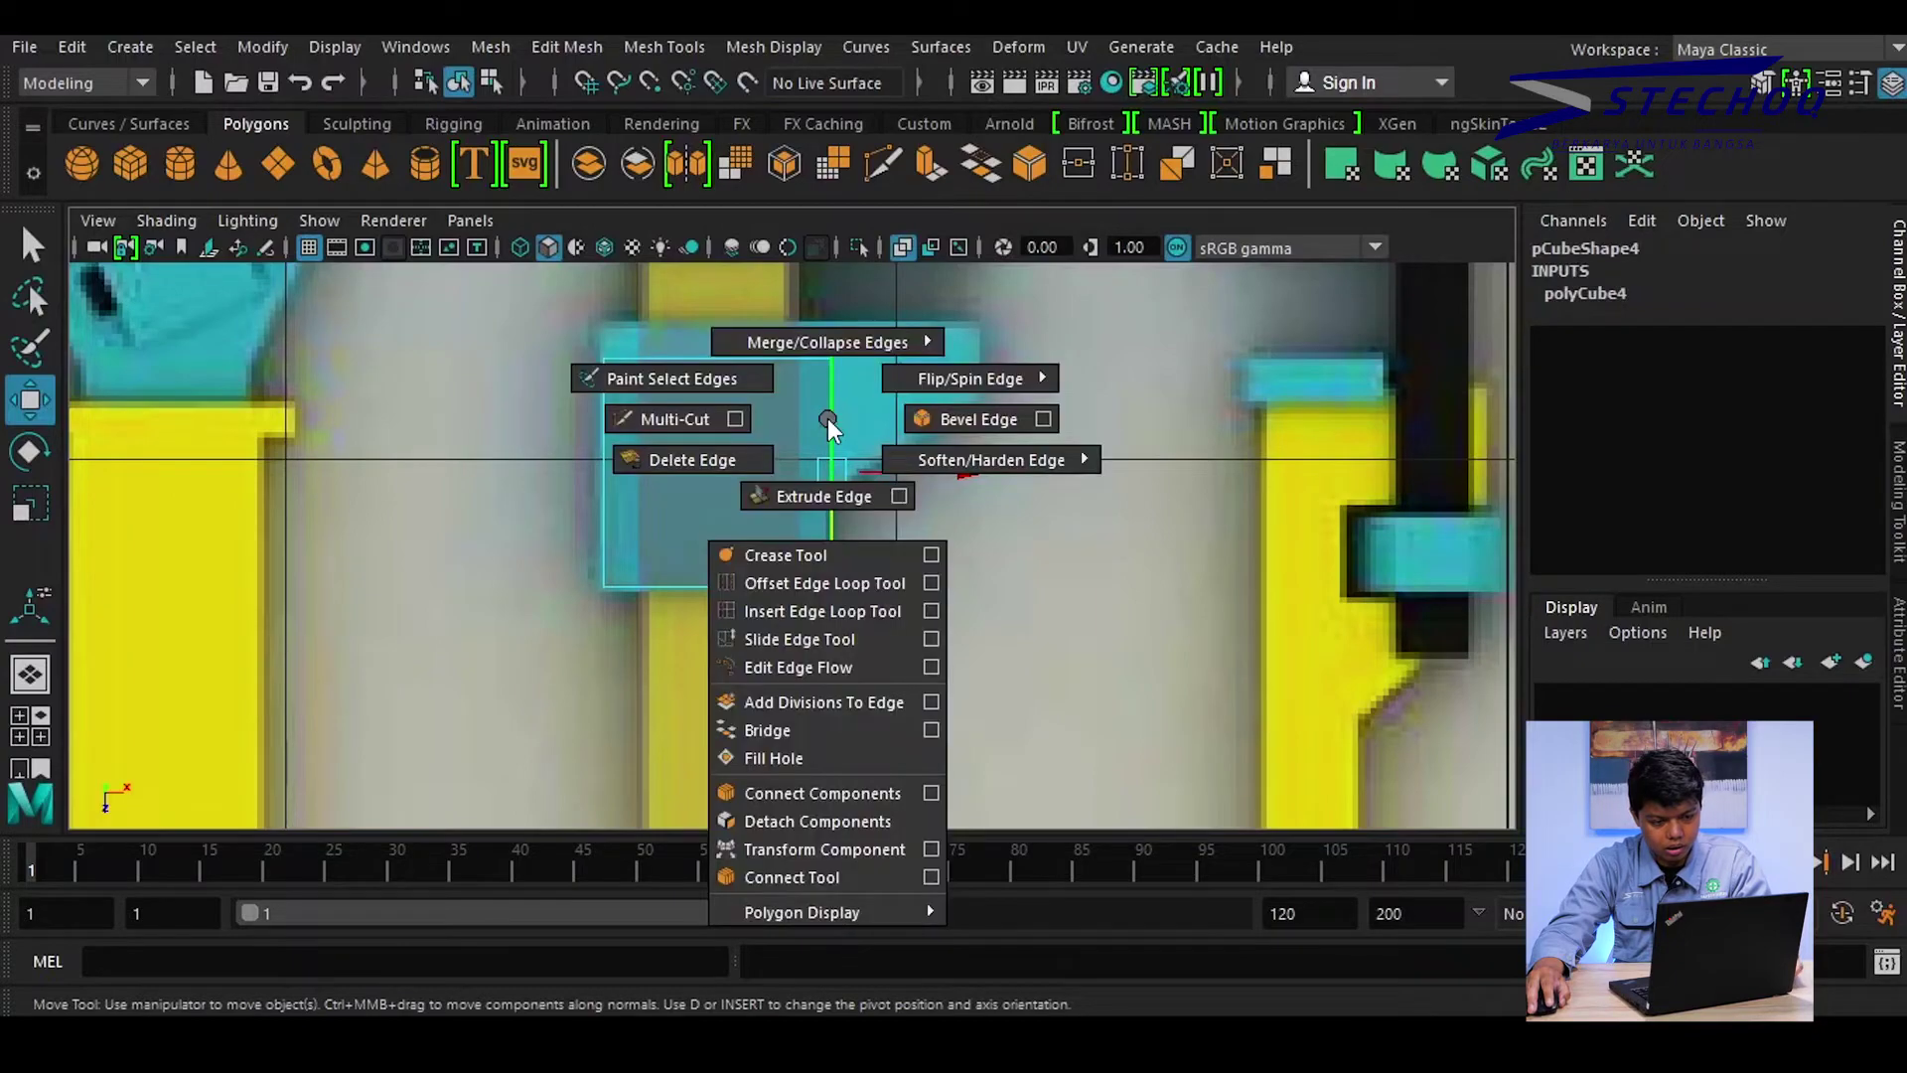
pyautogui.click(931, 613)
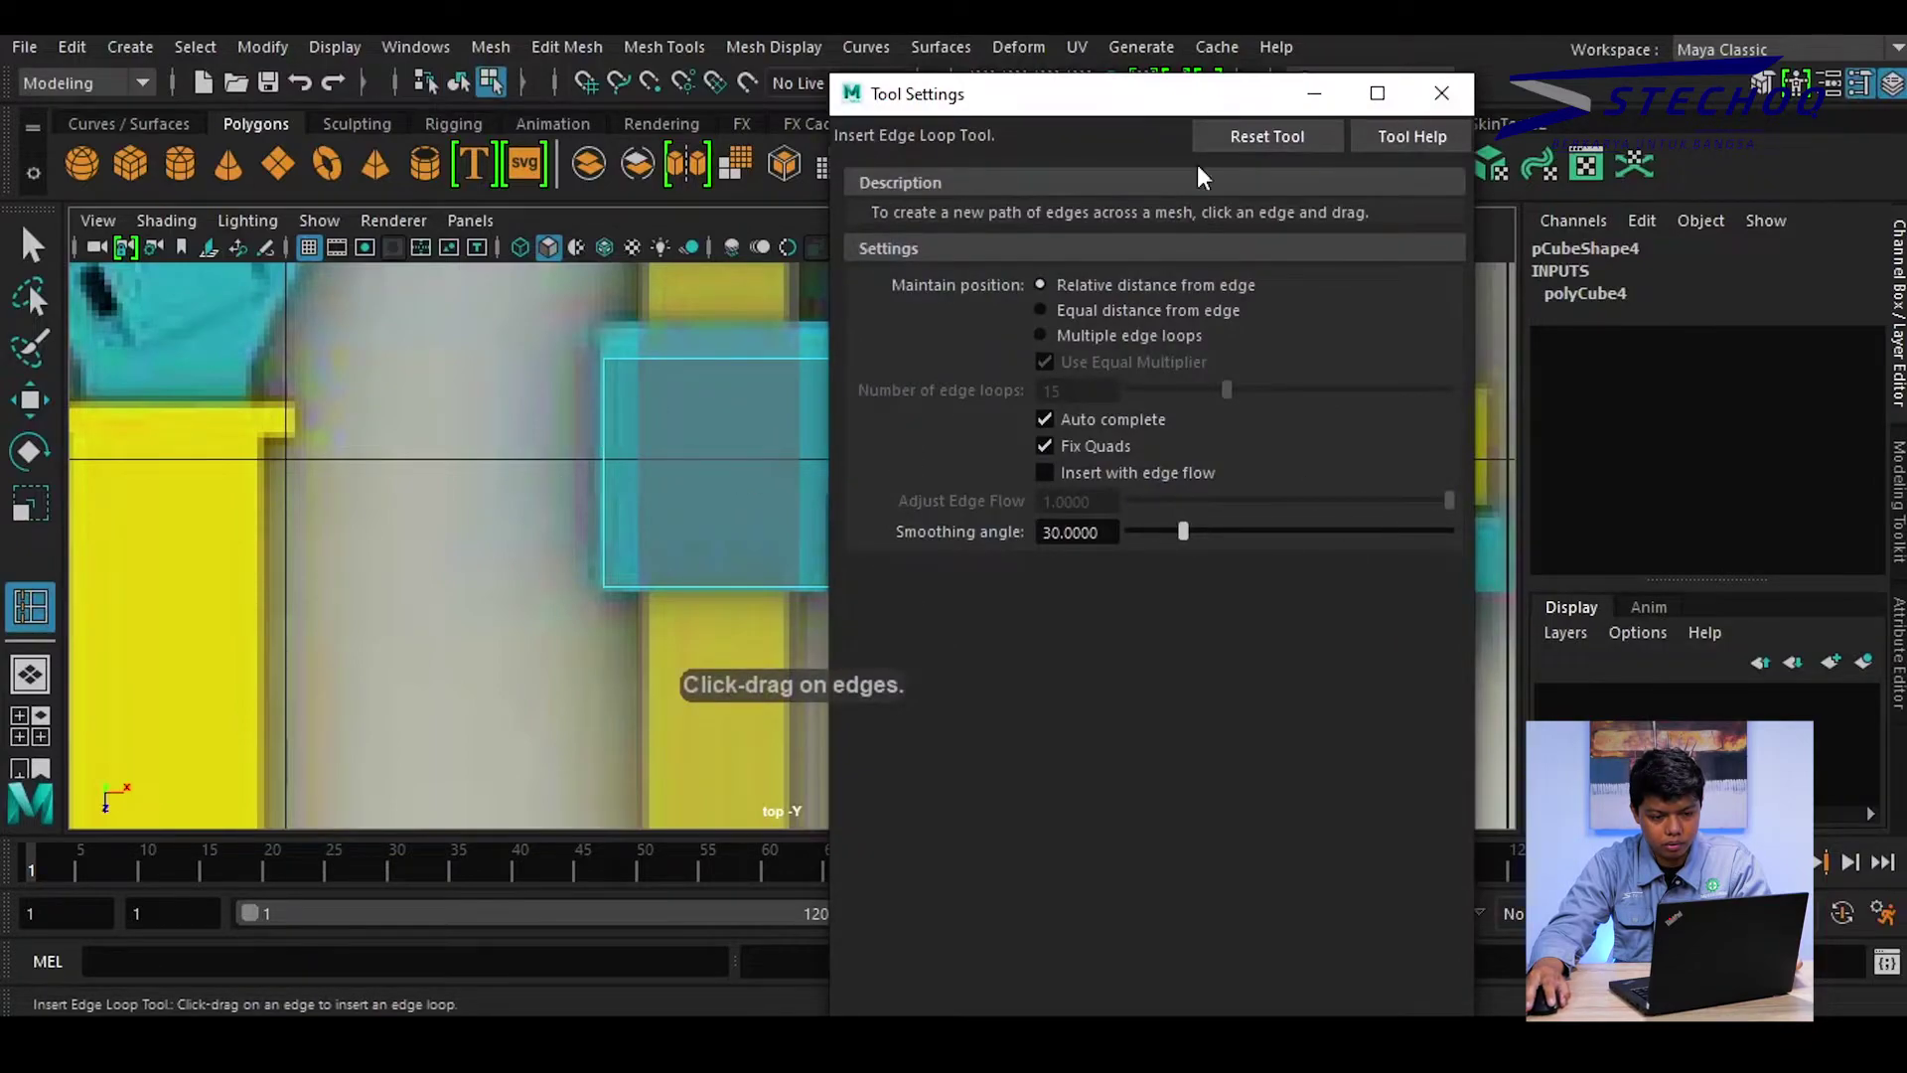
pyautogui.click(1311, 95)
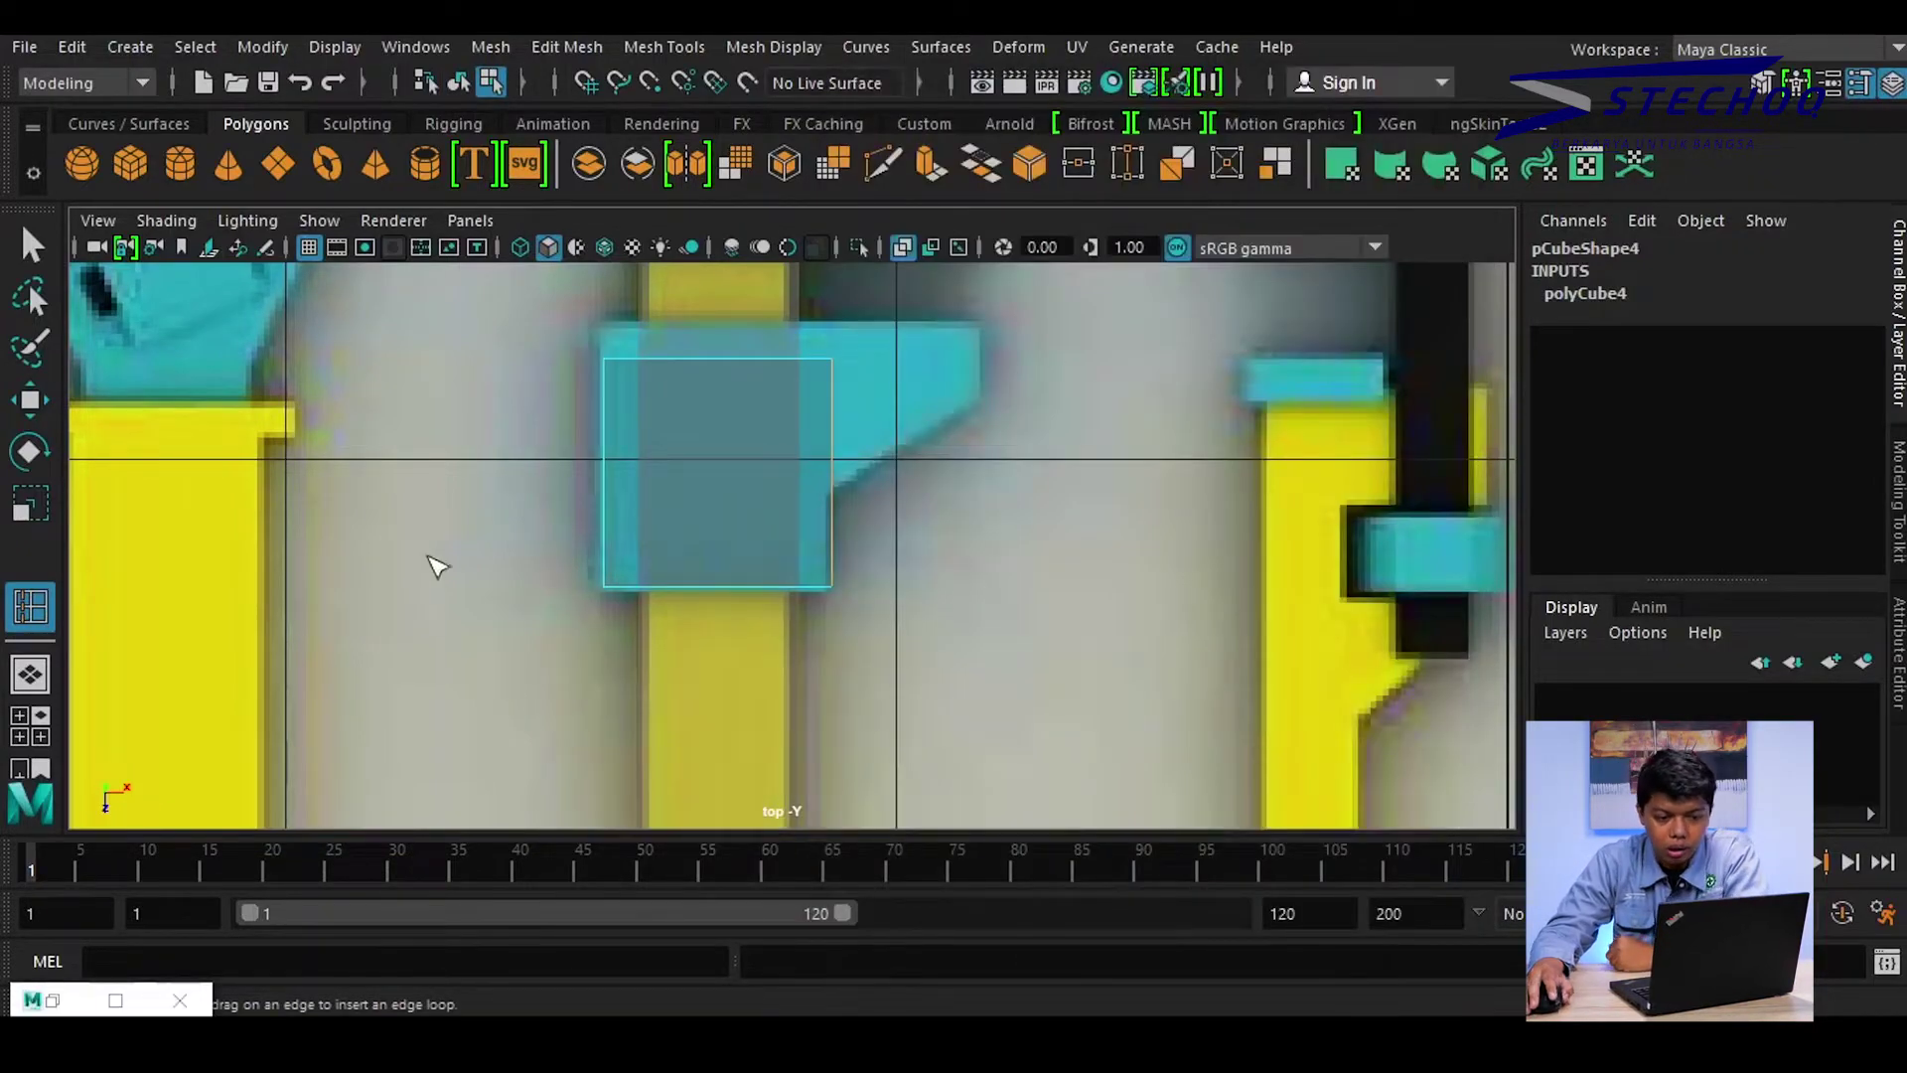
pyautogui.click(606, 481)
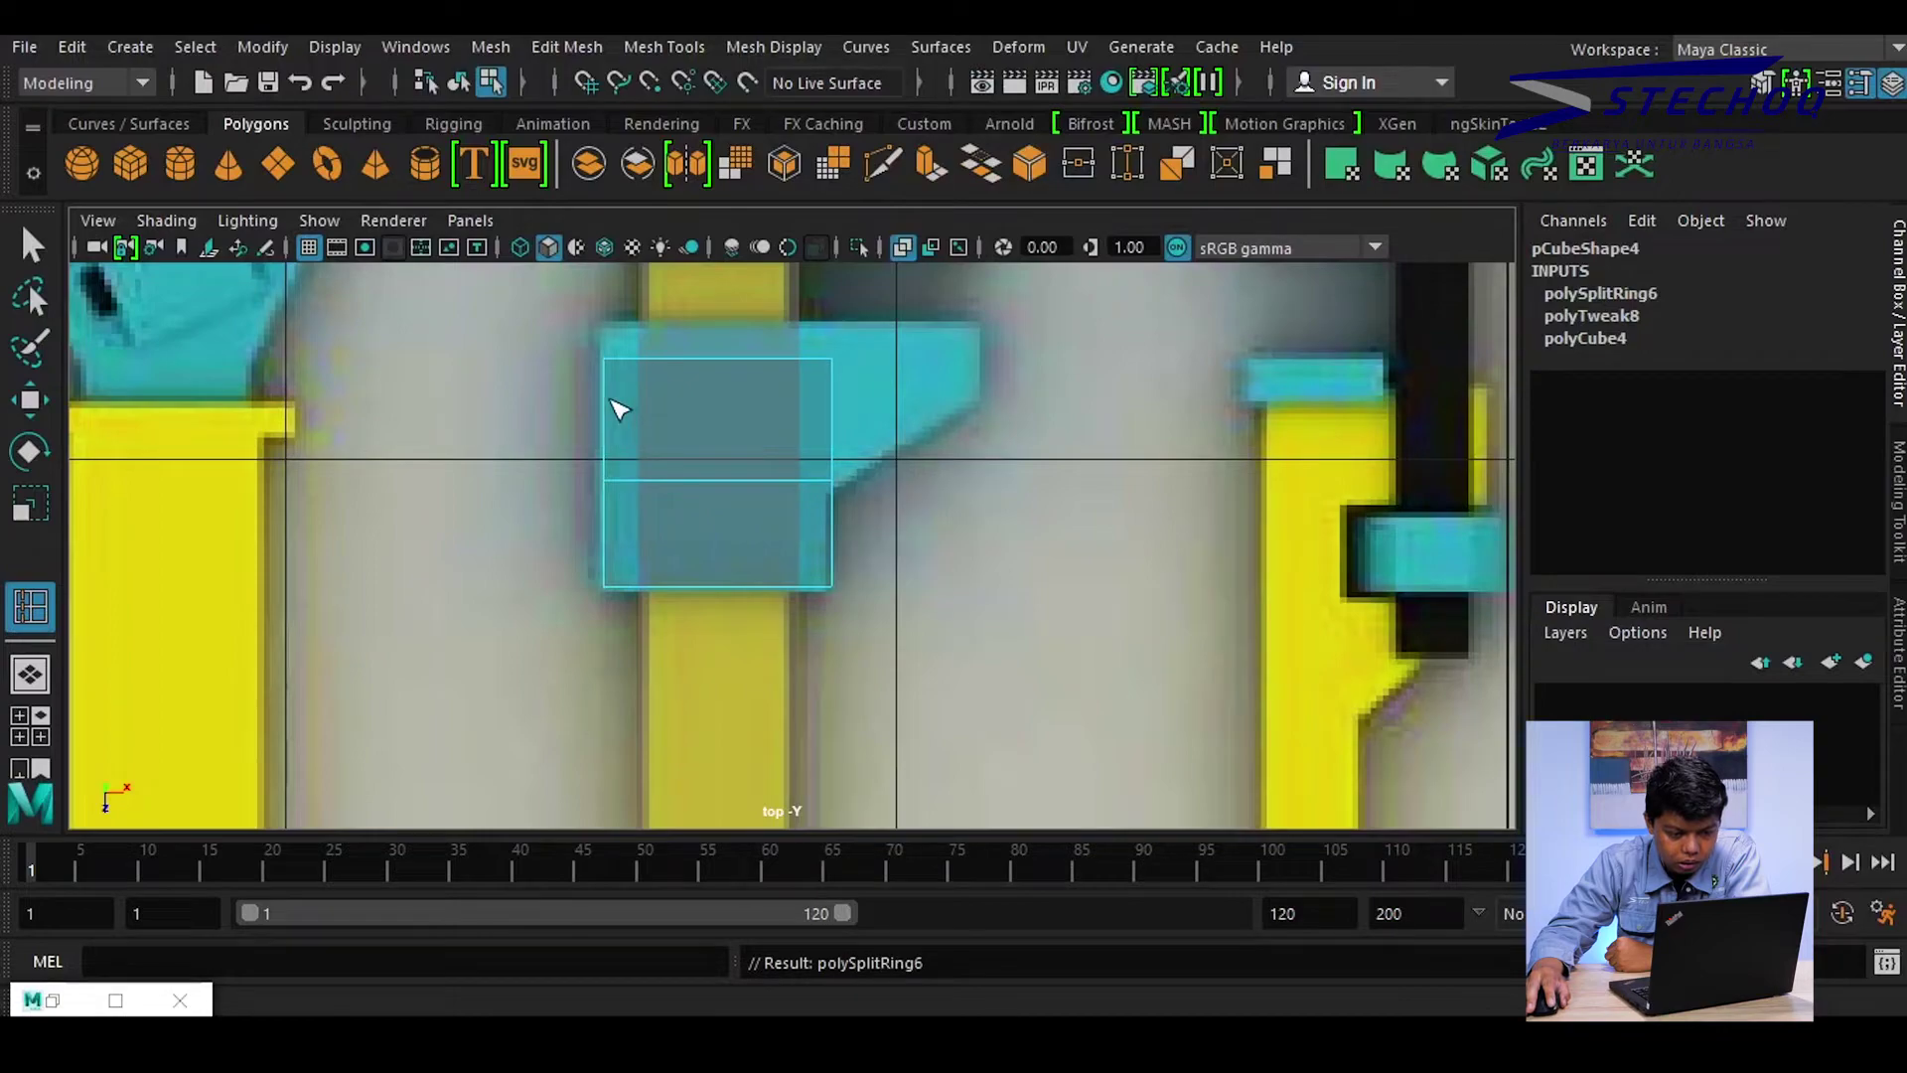
pyautogui.click(606, 403)
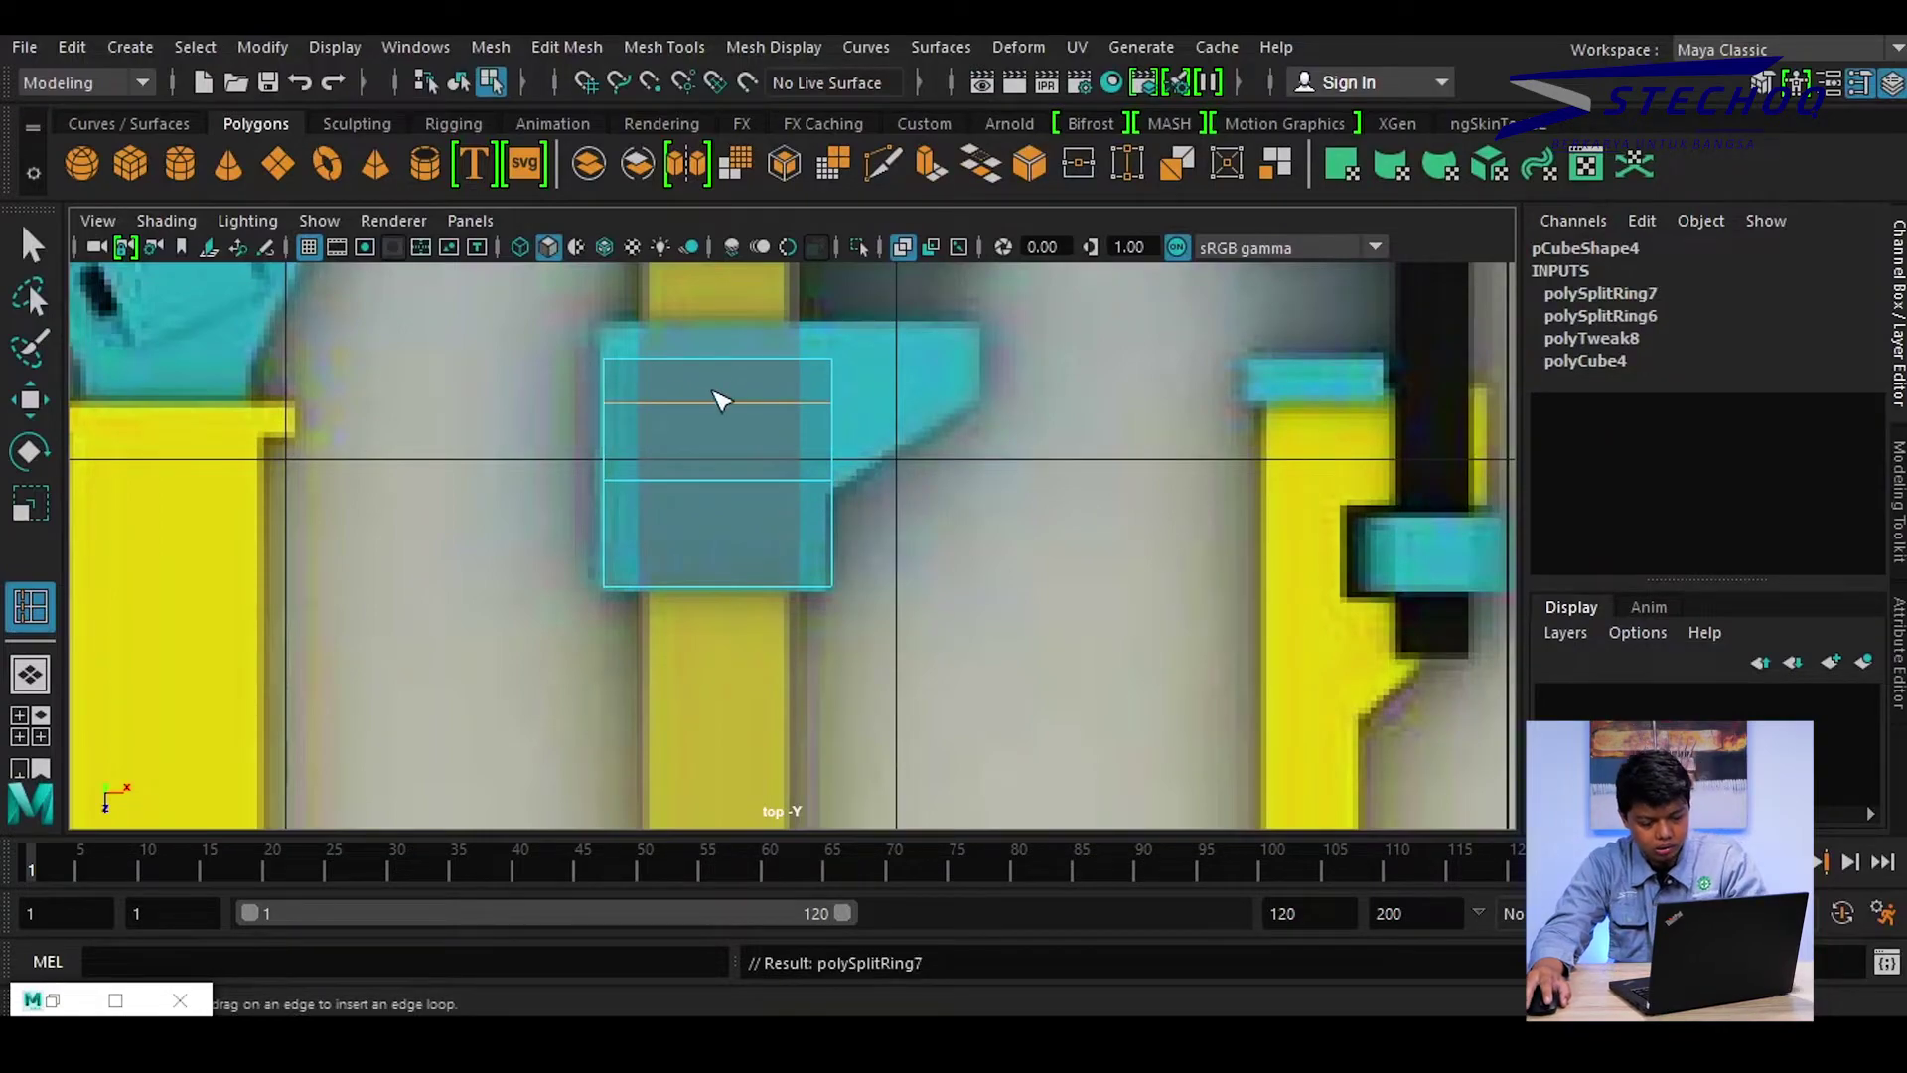
# Raise pCube4's top vertex row to the jaw's edge and pull the upper right vertices into a slanted overhang
pyautogui.press('w')
pyautogui.moveTo(656, 374); pyautogui.dragTo(537, 281, button='right')
pyautogui.moveTo(534, 264); pyautogui.dragTo(884, 387)
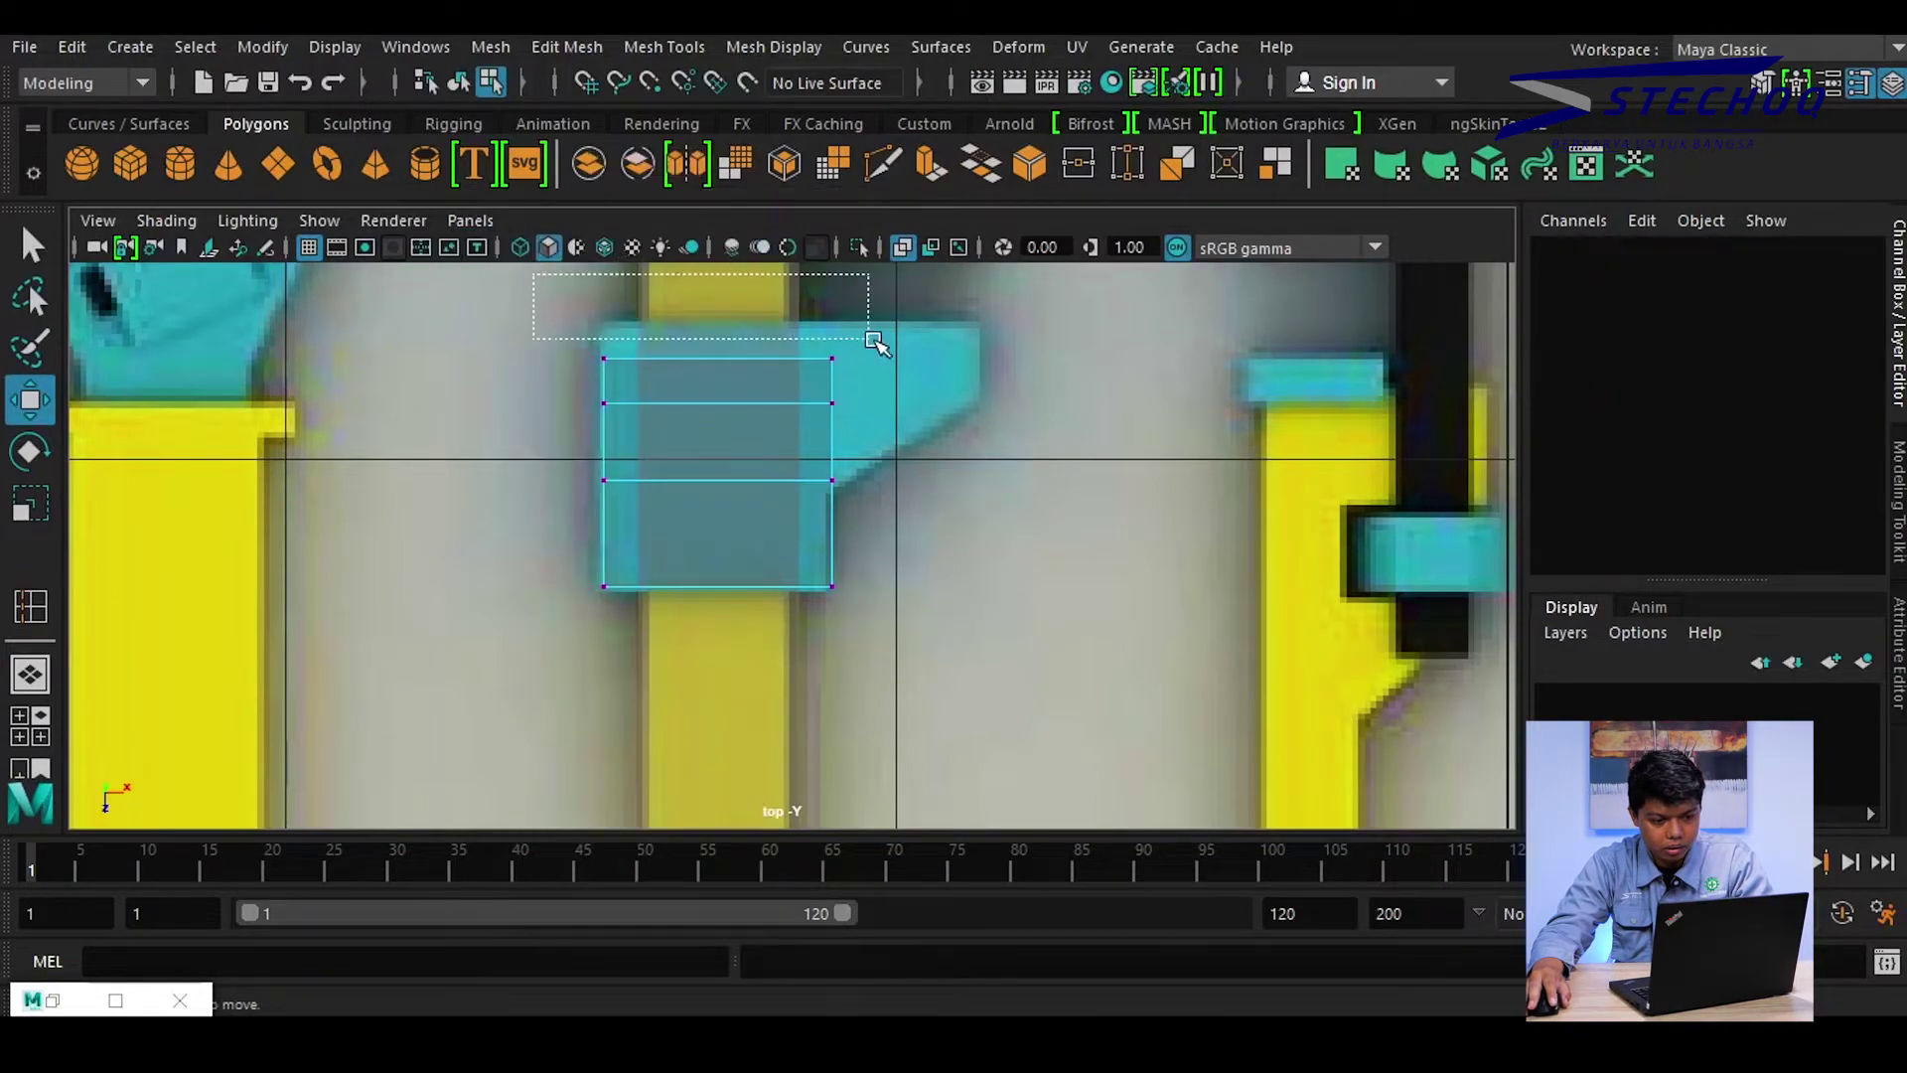
pyautogui.moveTo(717, 491); pyautogui.dragTo(722, 454)
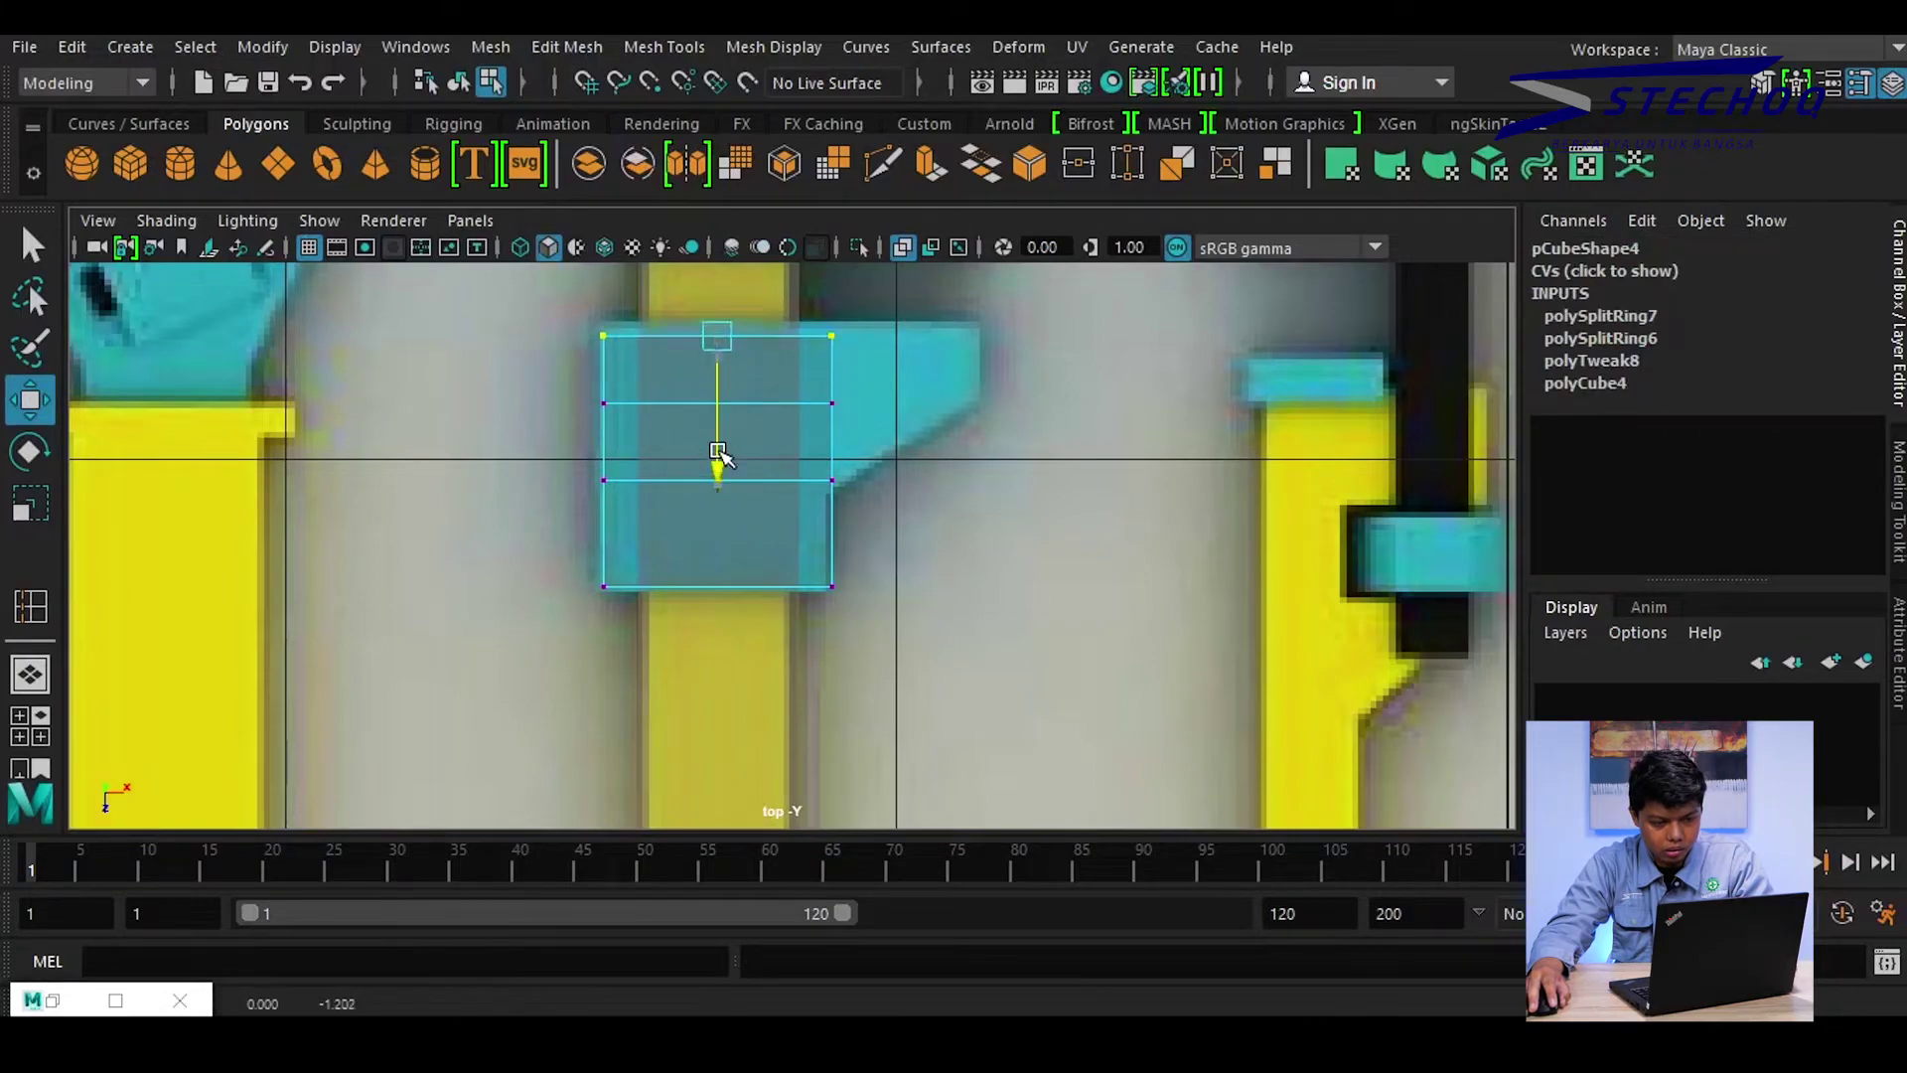
pyautogui.moveTo(797, 288); pyautogui.dragTo(874, 427)
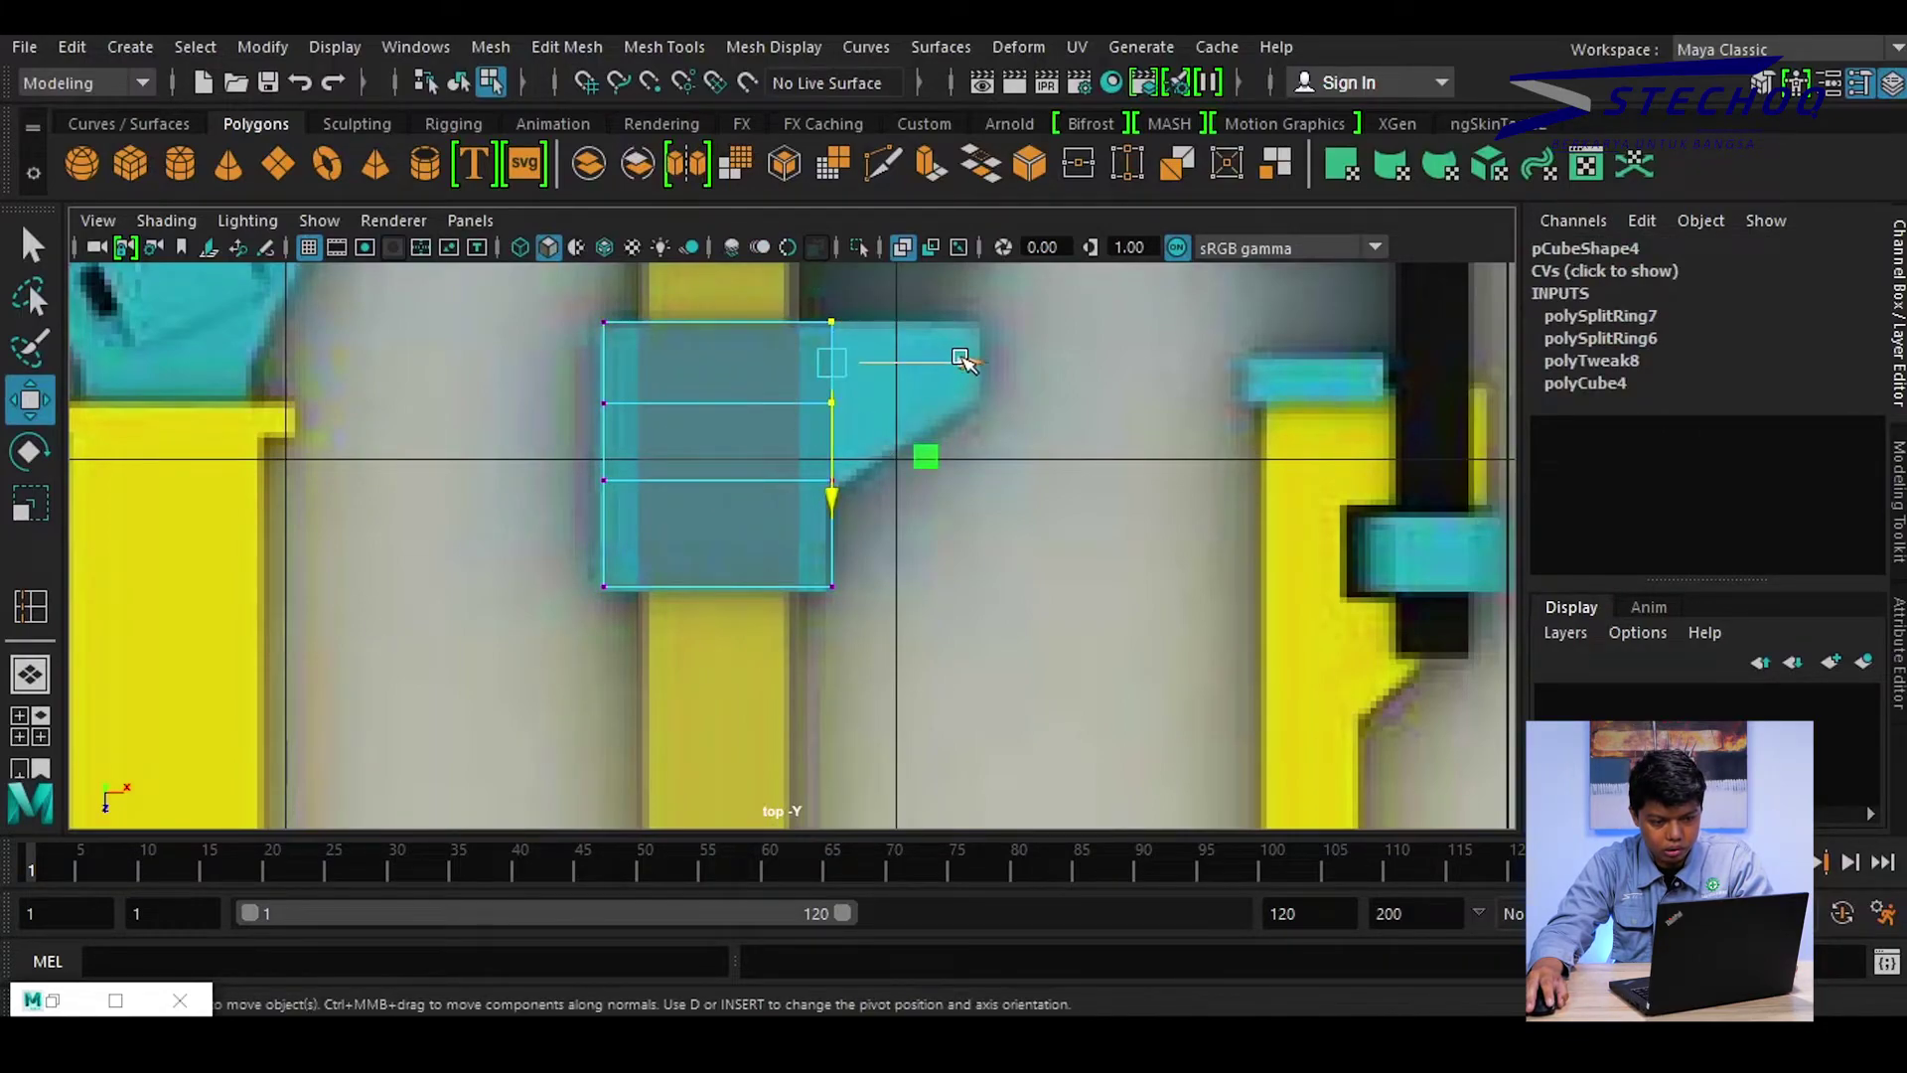
pyautogui.moveTo(957, 359); pyautogui.dragTo(1110, 373)
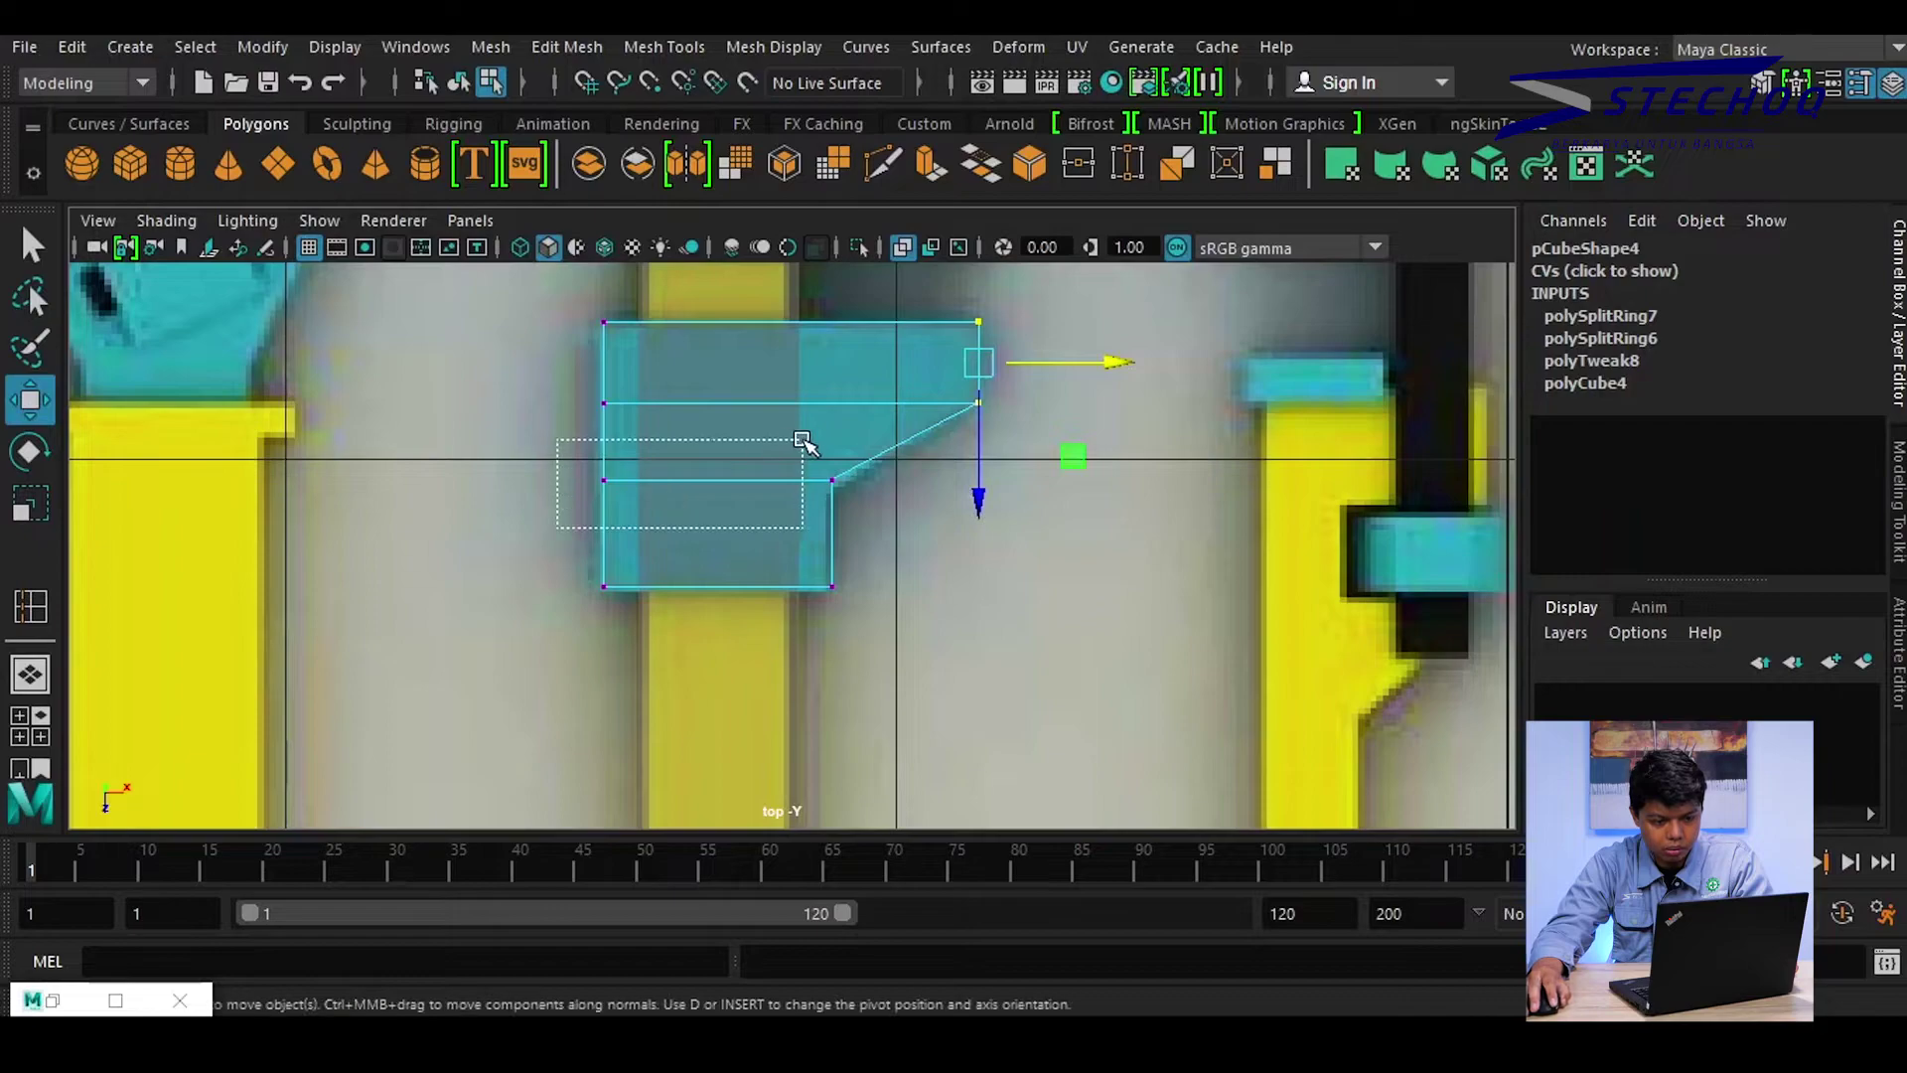
# Lower the middle vertex row slightly and shift the lower right vertices left
pyautogui.moveTo(580, 534); pyautogui.dragTo(874, 452)
pyautogui.moveTo(712, 596); pyautogui.dragTo(714, 601)
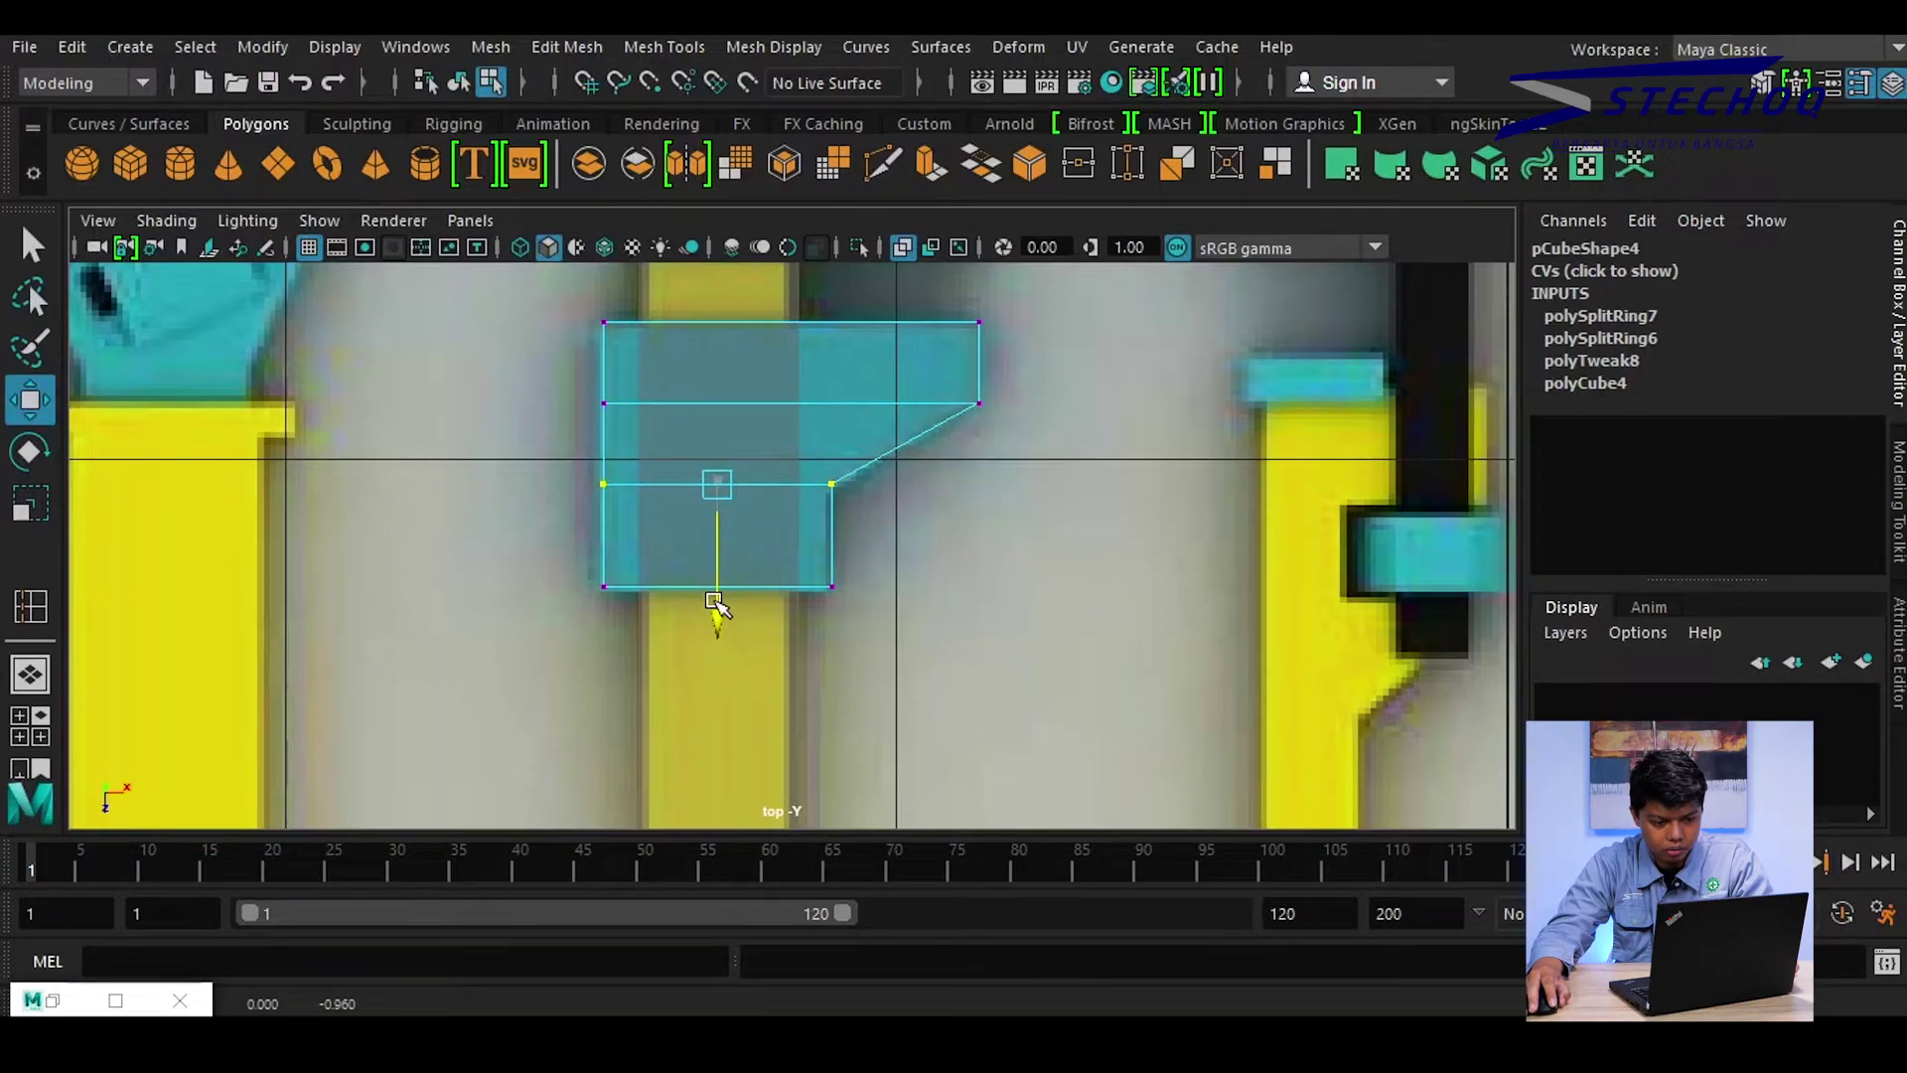
pyautogui.moveTo(879, 621); pyautogui.dragTo(821, 463)
pyautogui.moveTo(933, 541); pyautogui.dragTo(927, 537)
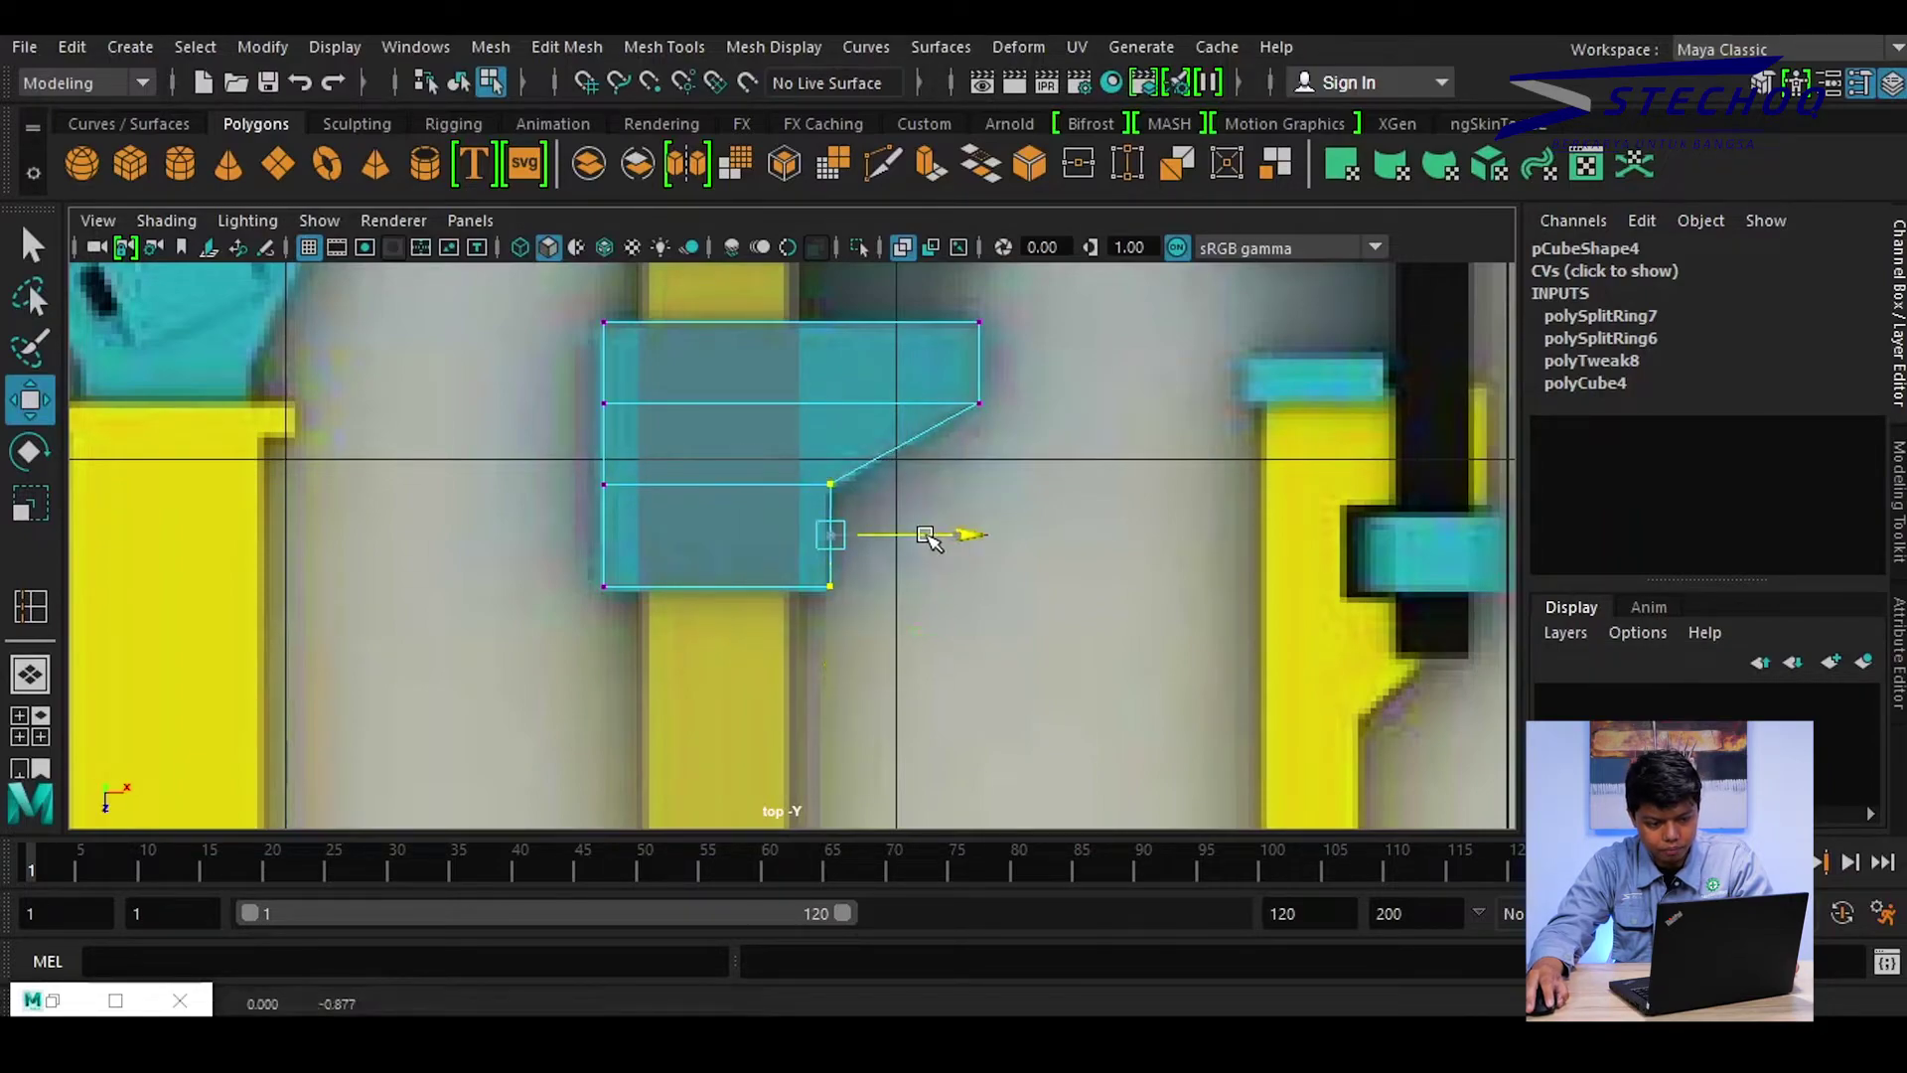
pyautogui.keyDown('alt'); pyautogui.moveTo(866, 372); pyautogui.dragTo(924, 587, button='middle'); pyautogui.keyUp('alt')
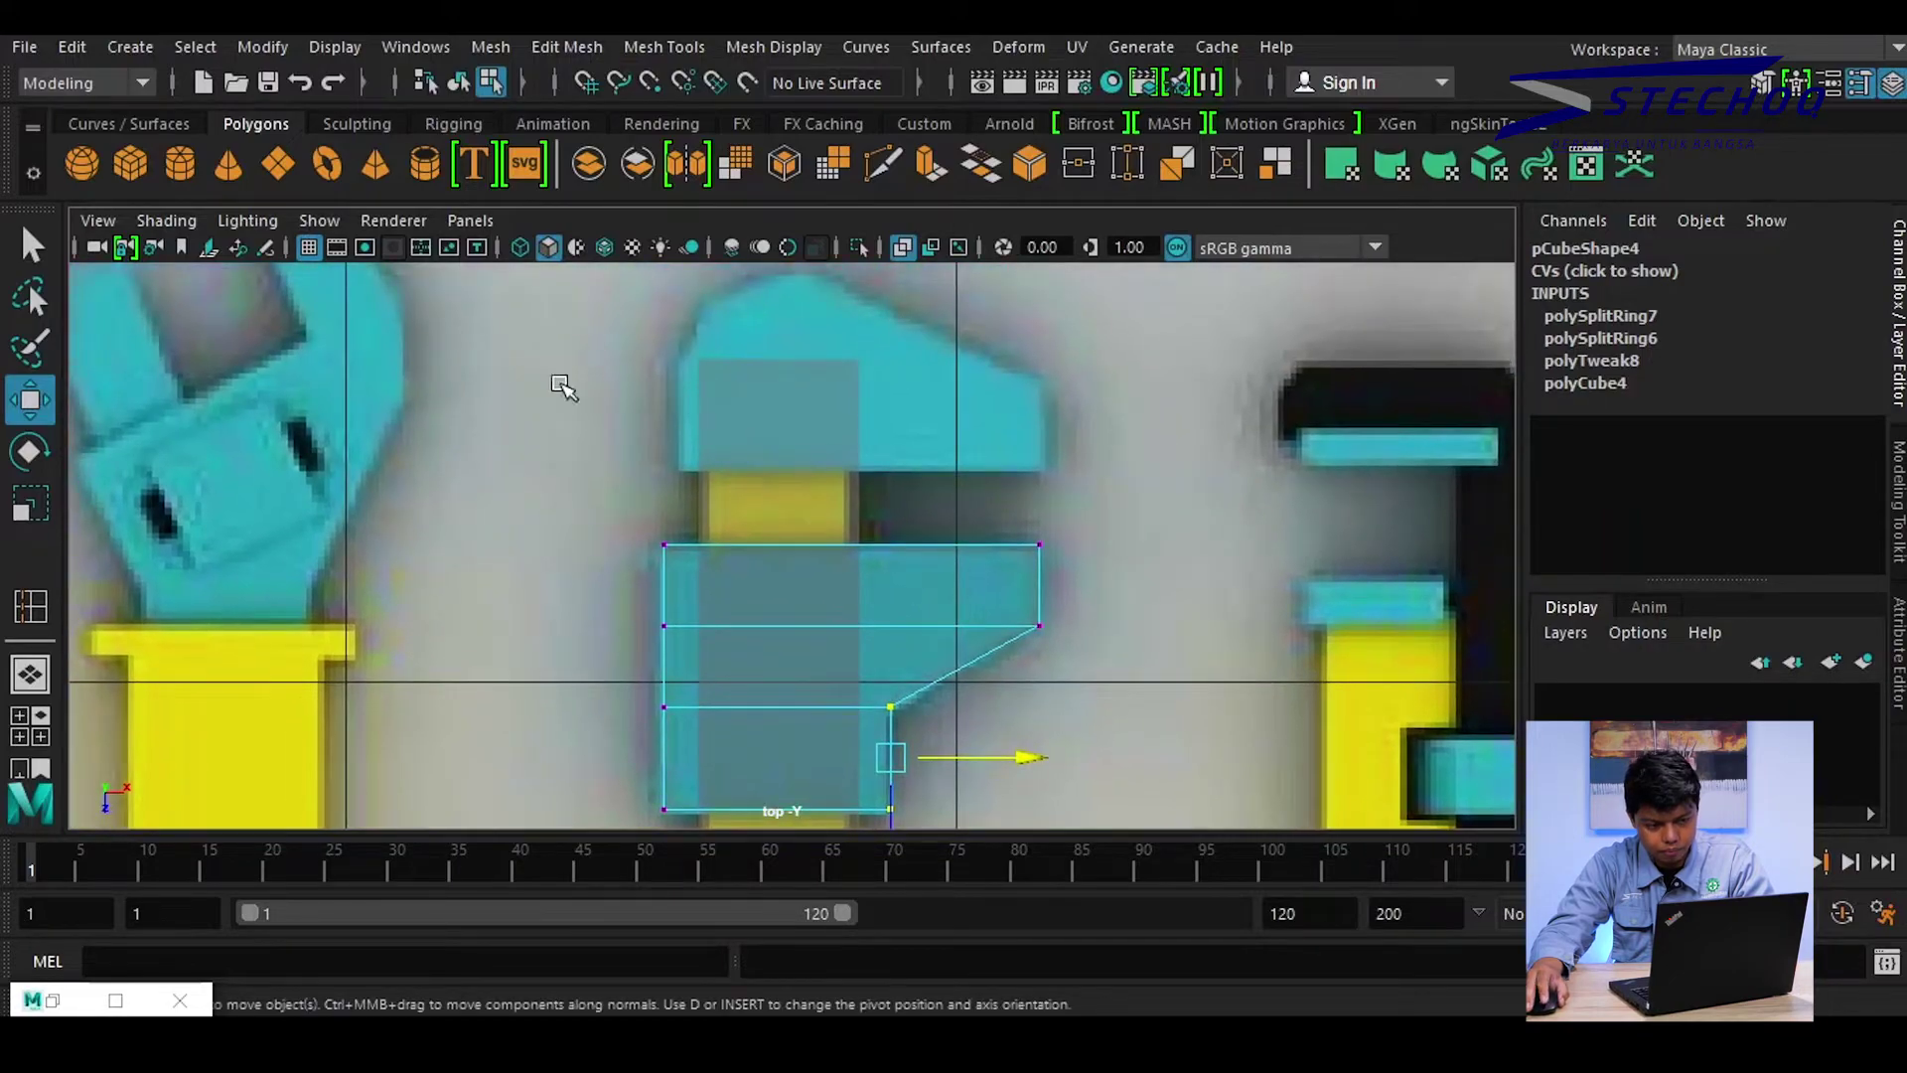
# Create a fifth cube, move it onto the second wrench's head and scale it to 0.567
pyautogui.click(138, 159)
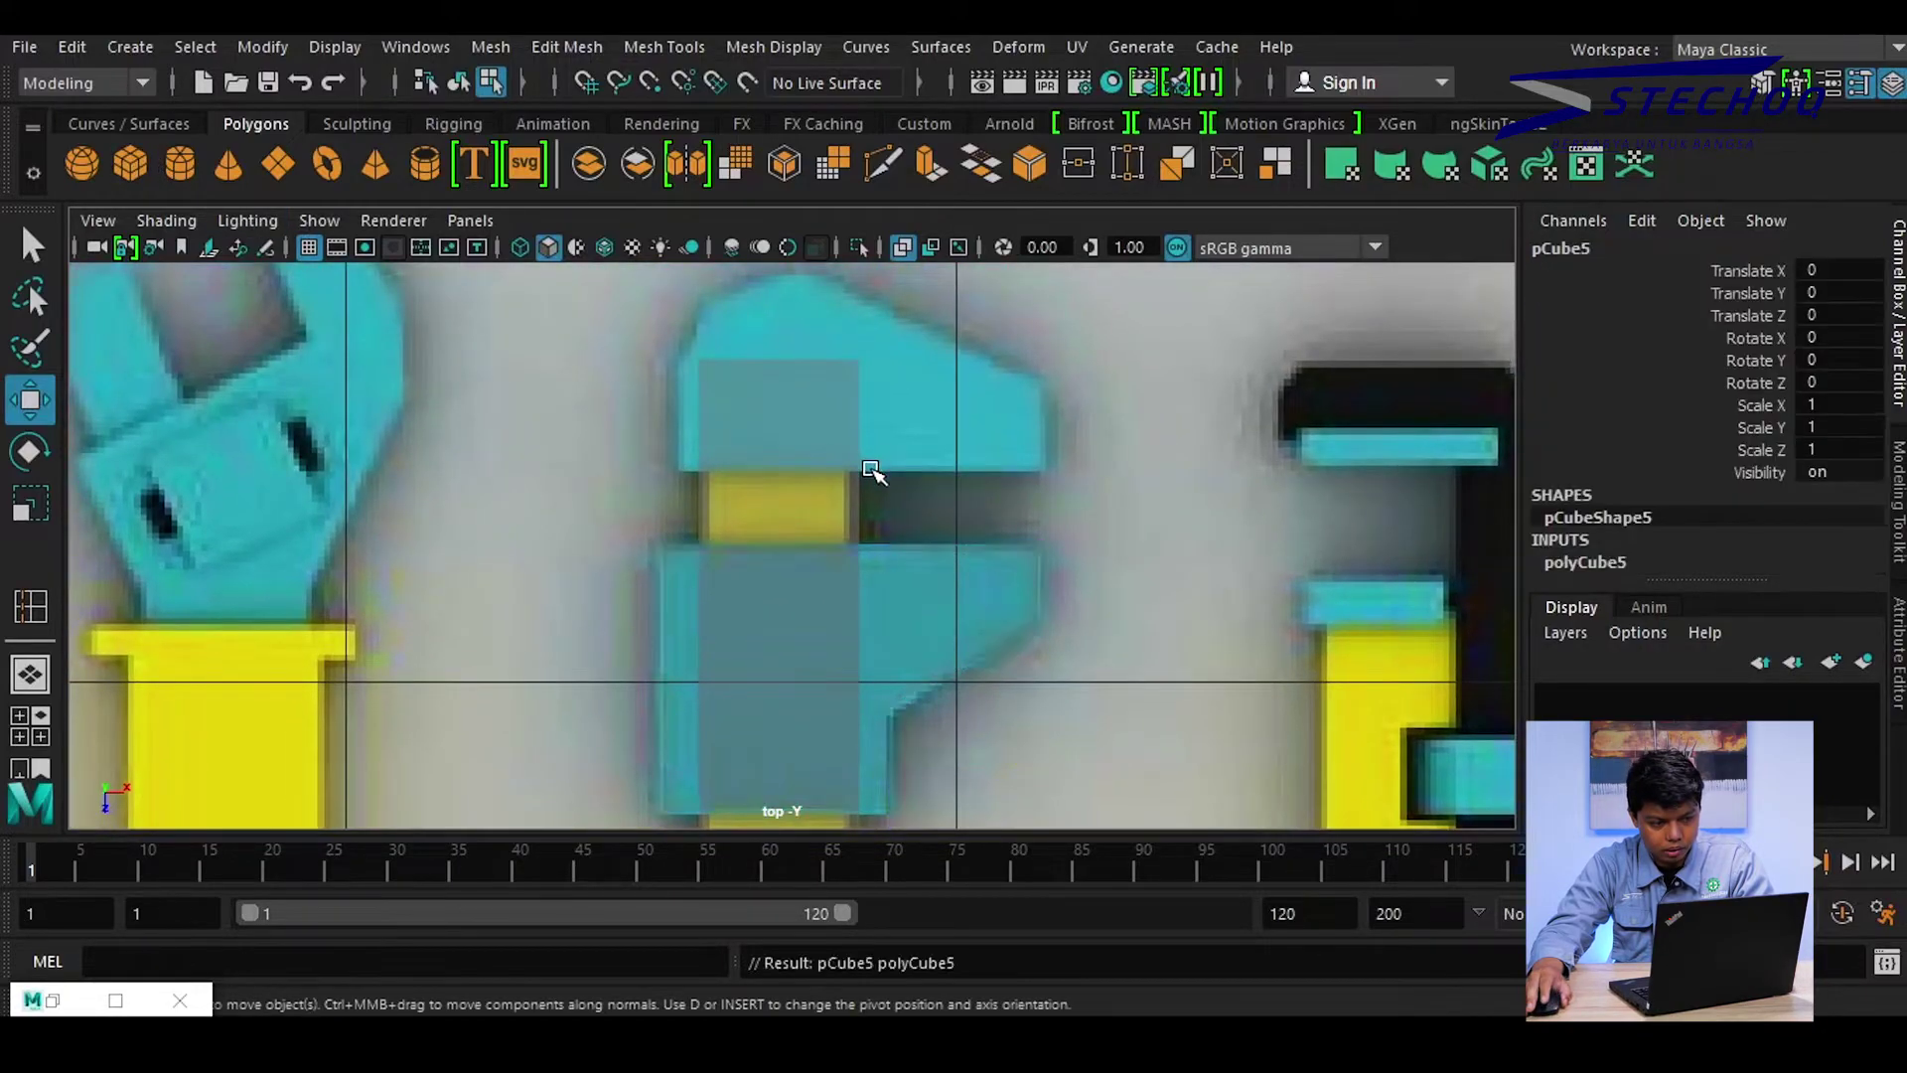
pyautogui.scroll(-10, 874, 517)
pyautogui.scroll(3, 911, 682)
pyautogui.moveTo(929, 717); pyautogui.dragTo(785, 475)
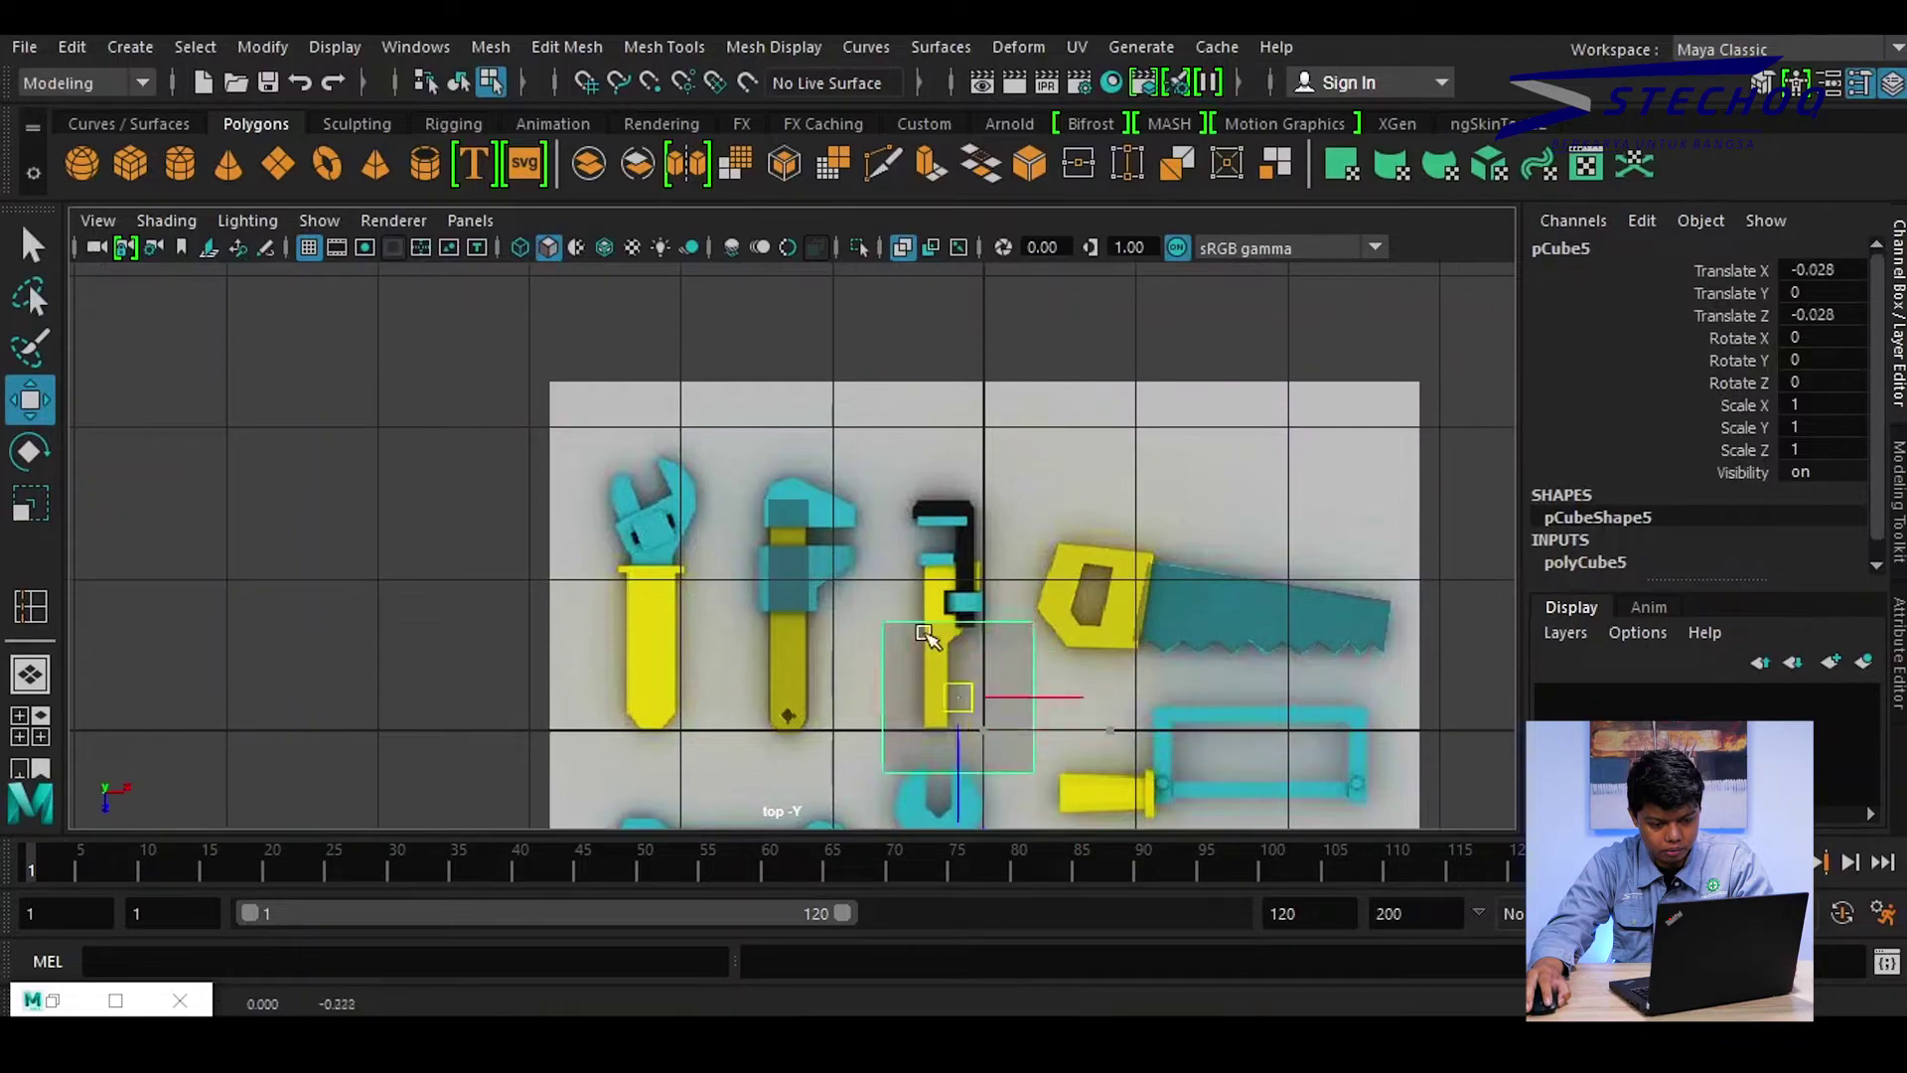
pyautogui.scroll(4, 795, 486)
pyautogui.scroll(2, 988, 447)
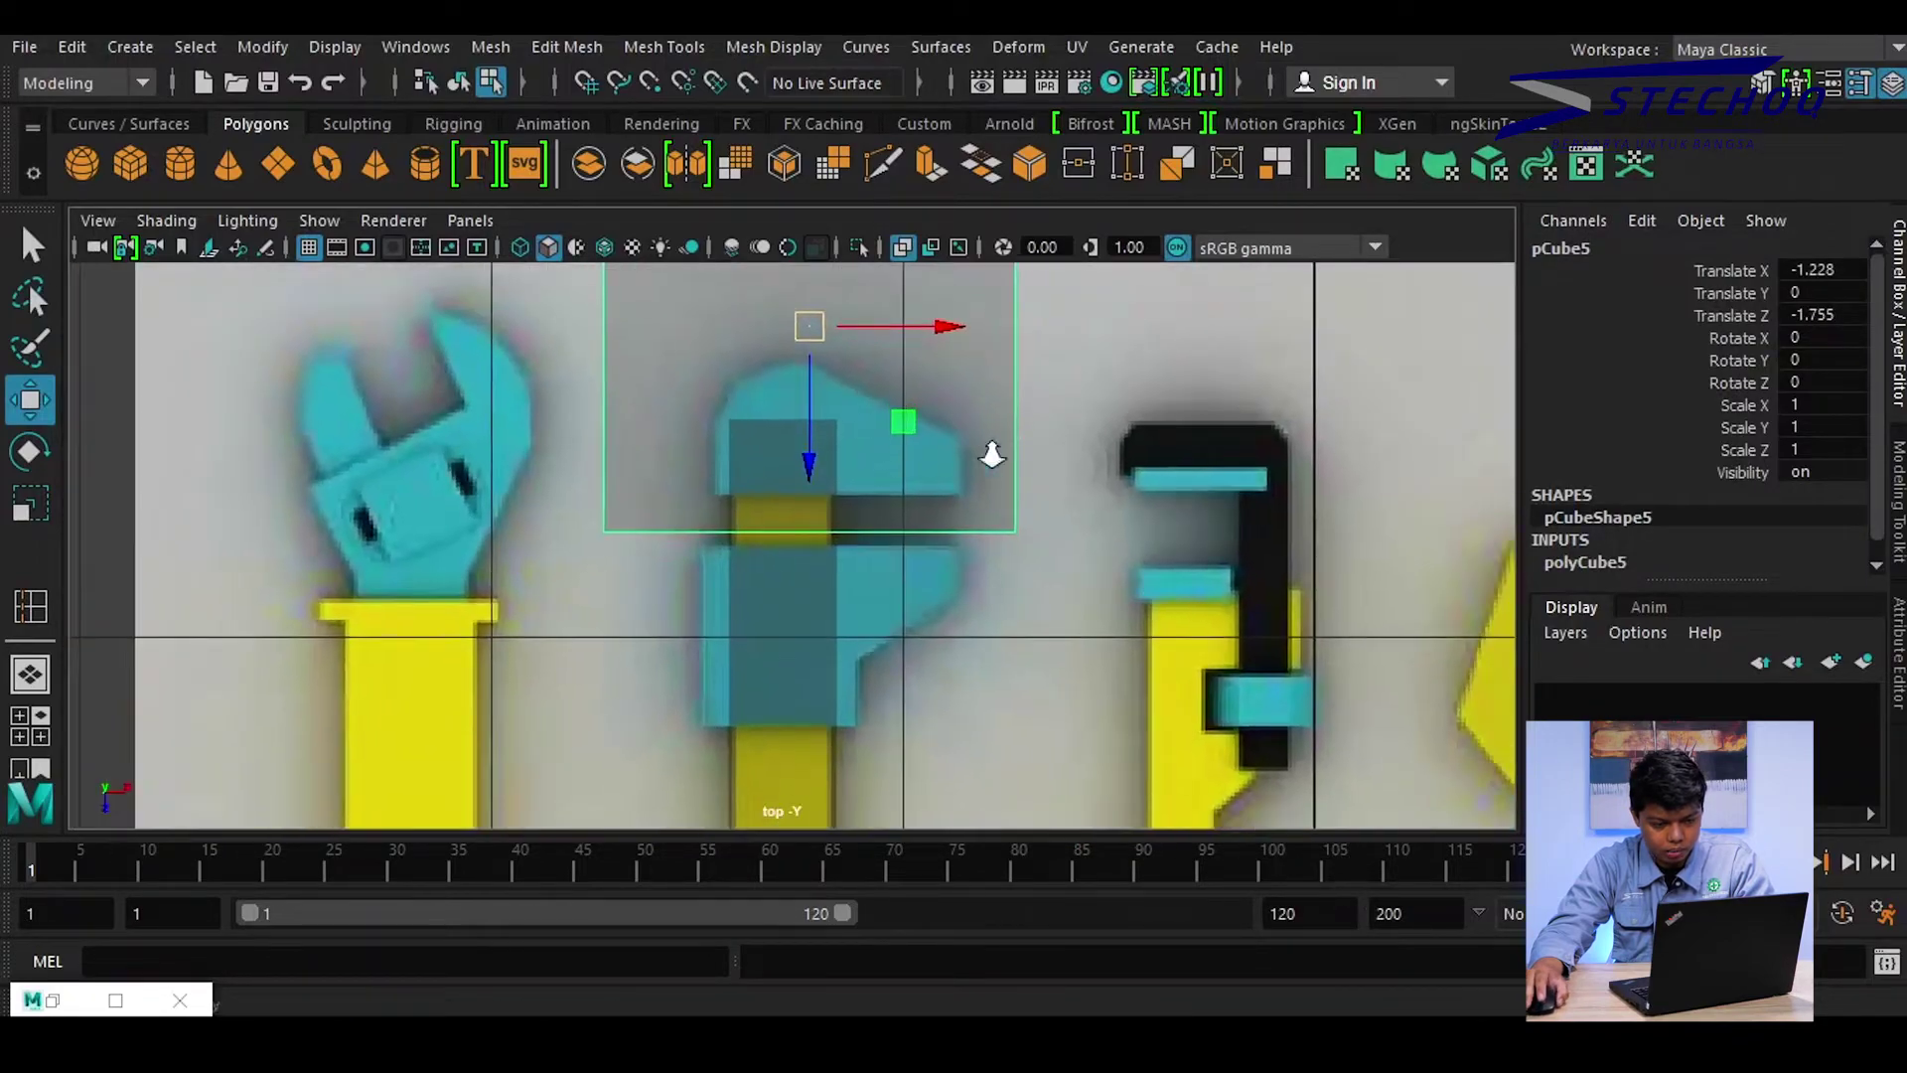
pyautogui.scroll(2, 1047, 464)
pyautogui.press('r')
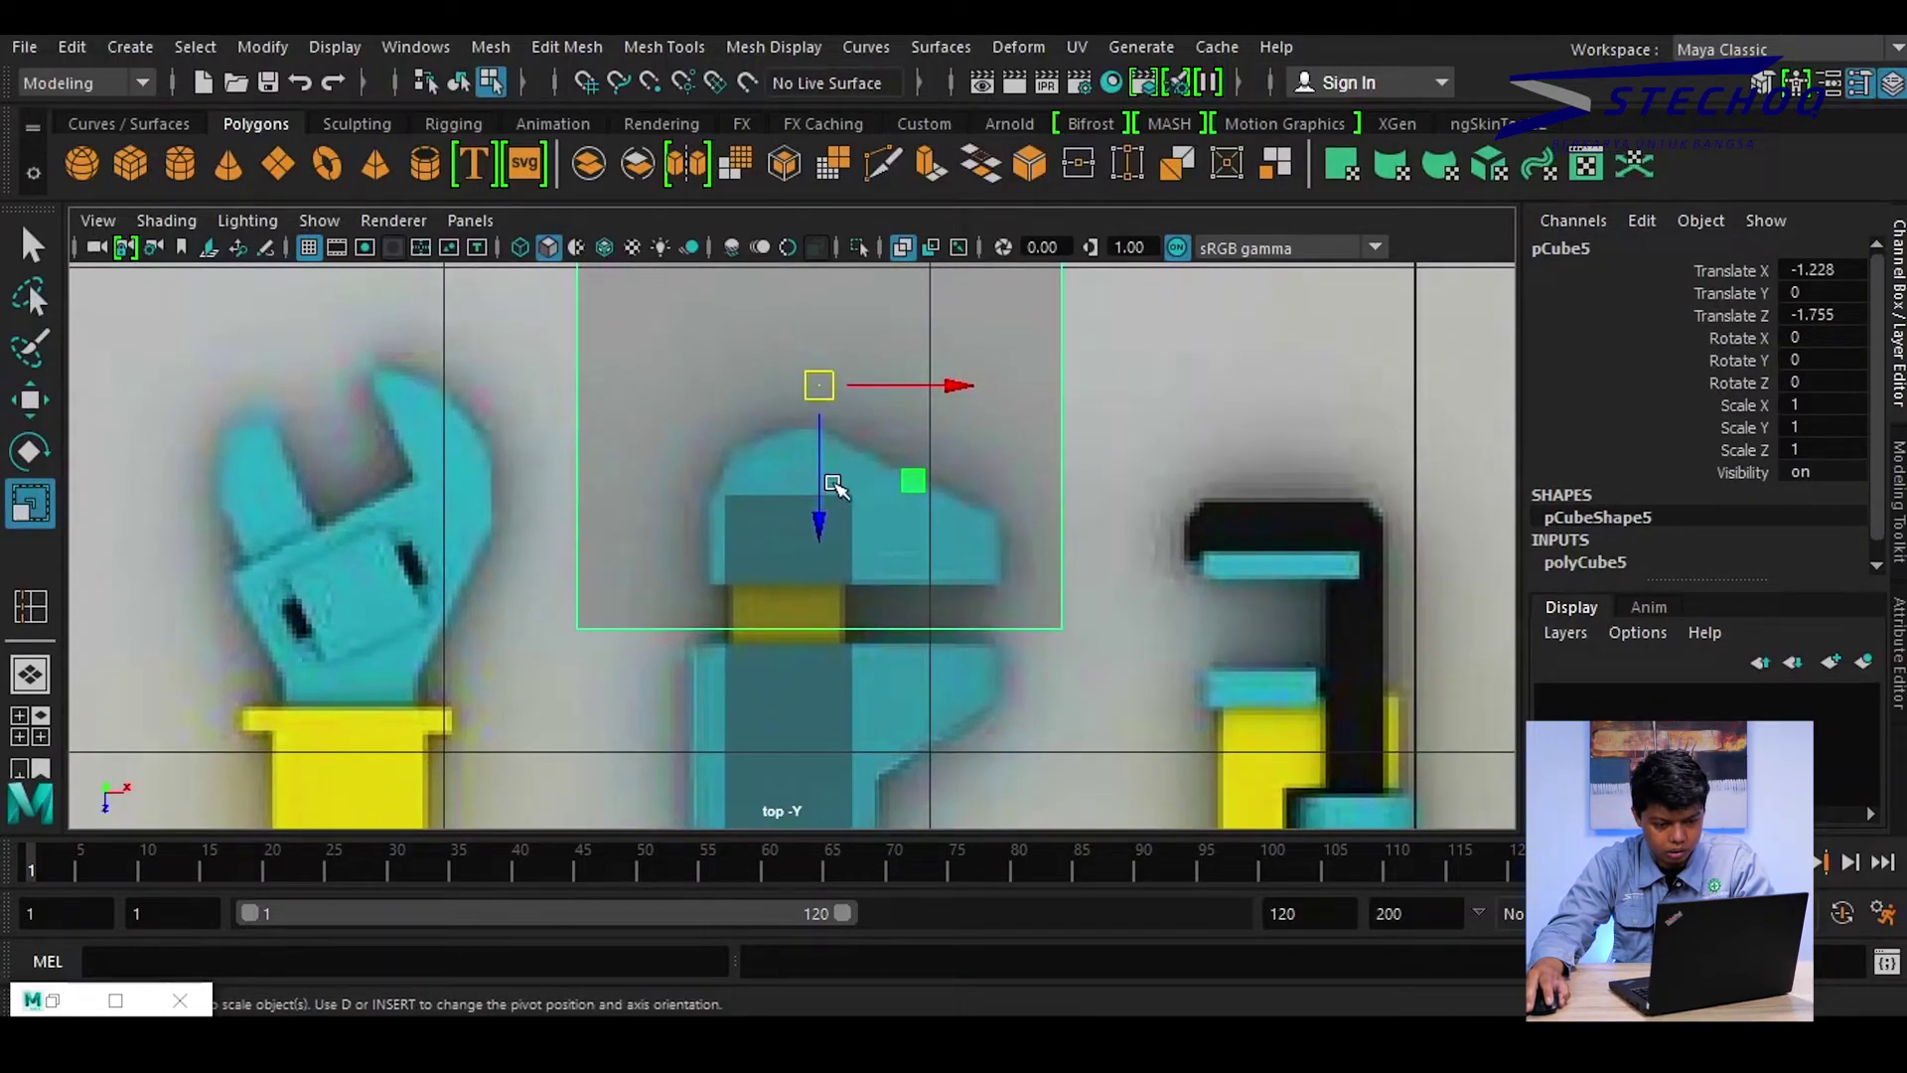
pyautogui.moveTo(821, 385); pyautogui.dragTo(630, 413)
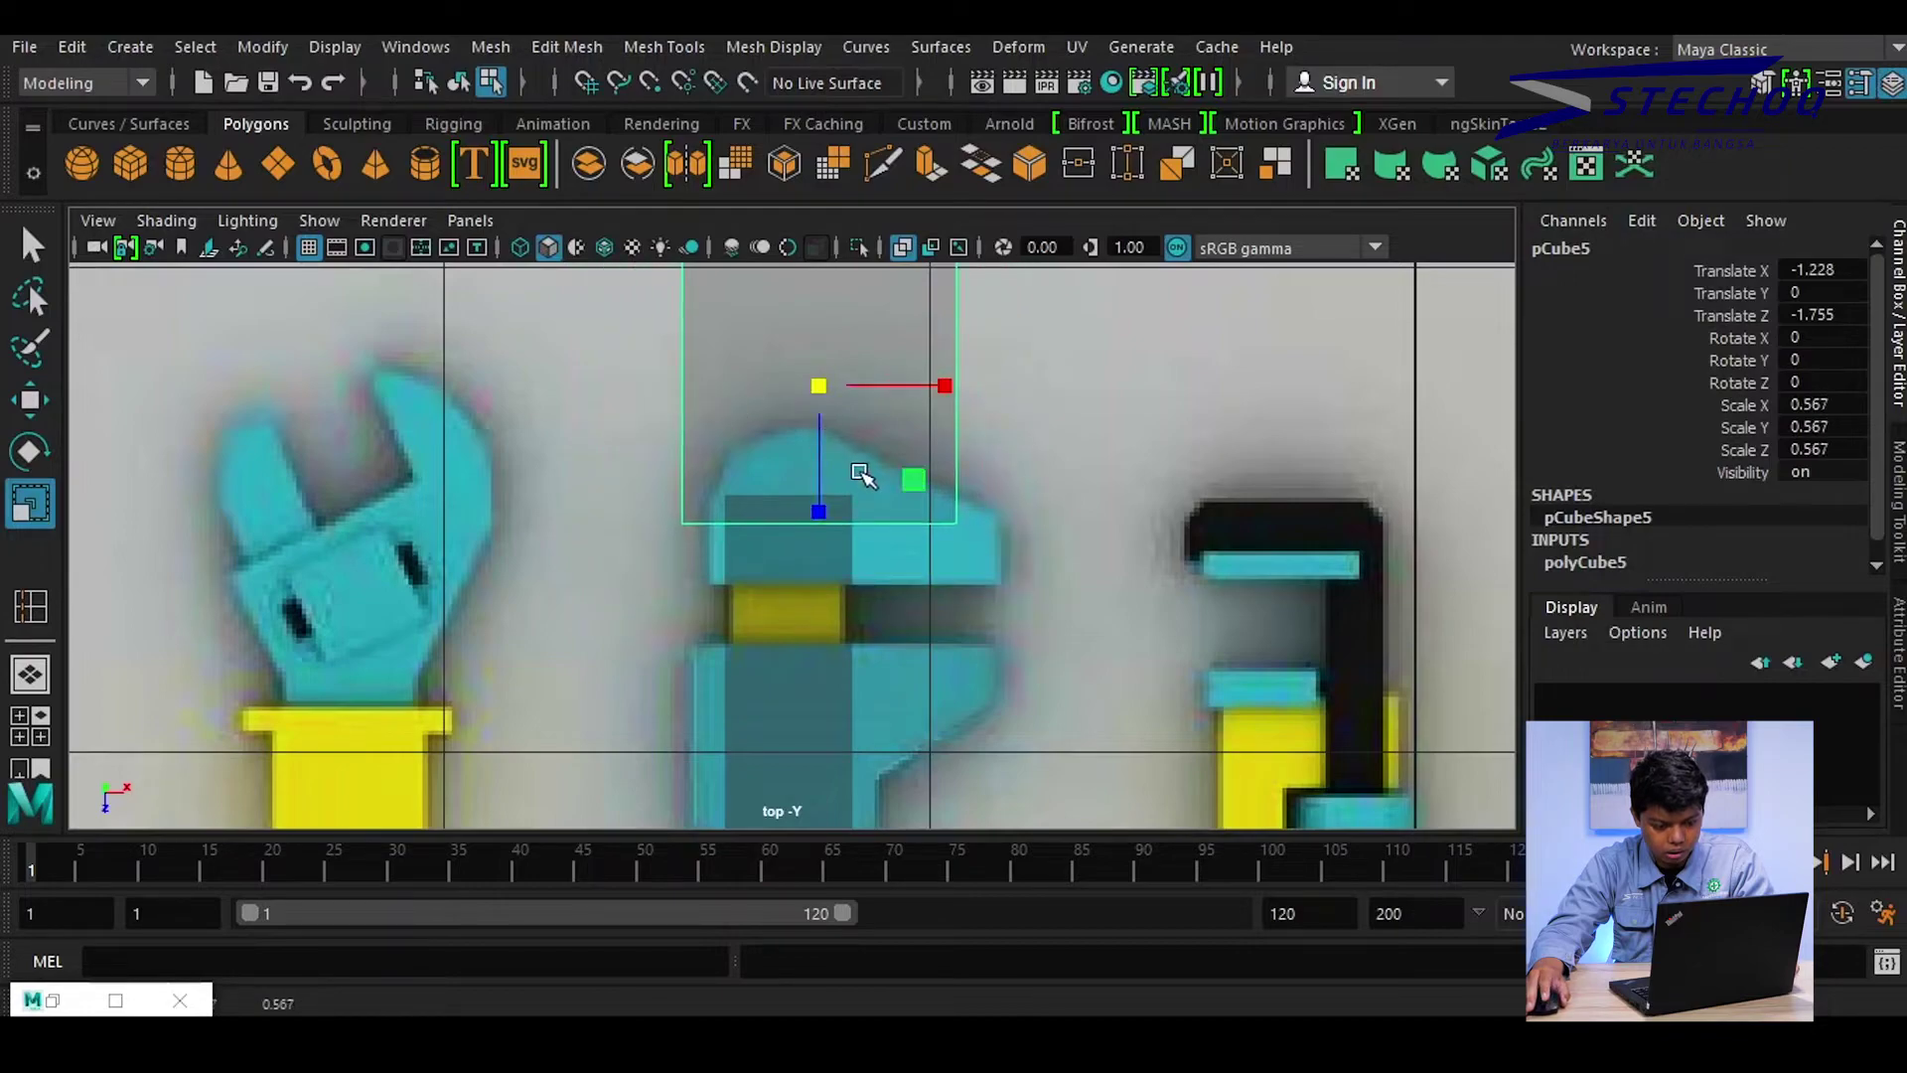
# In vertex mode, lower the cube's top vertices along Y toward the jaw
pyautogui.keyDown('alt'); pyautogui.moveTo(841, 504); pyautogui.dragTo(818, 511, button='middle'); pyautogui.keyUp('alt')
pyautogui.moveTo(821, 388); pyautogui.dragTo(737, 343, button='right')
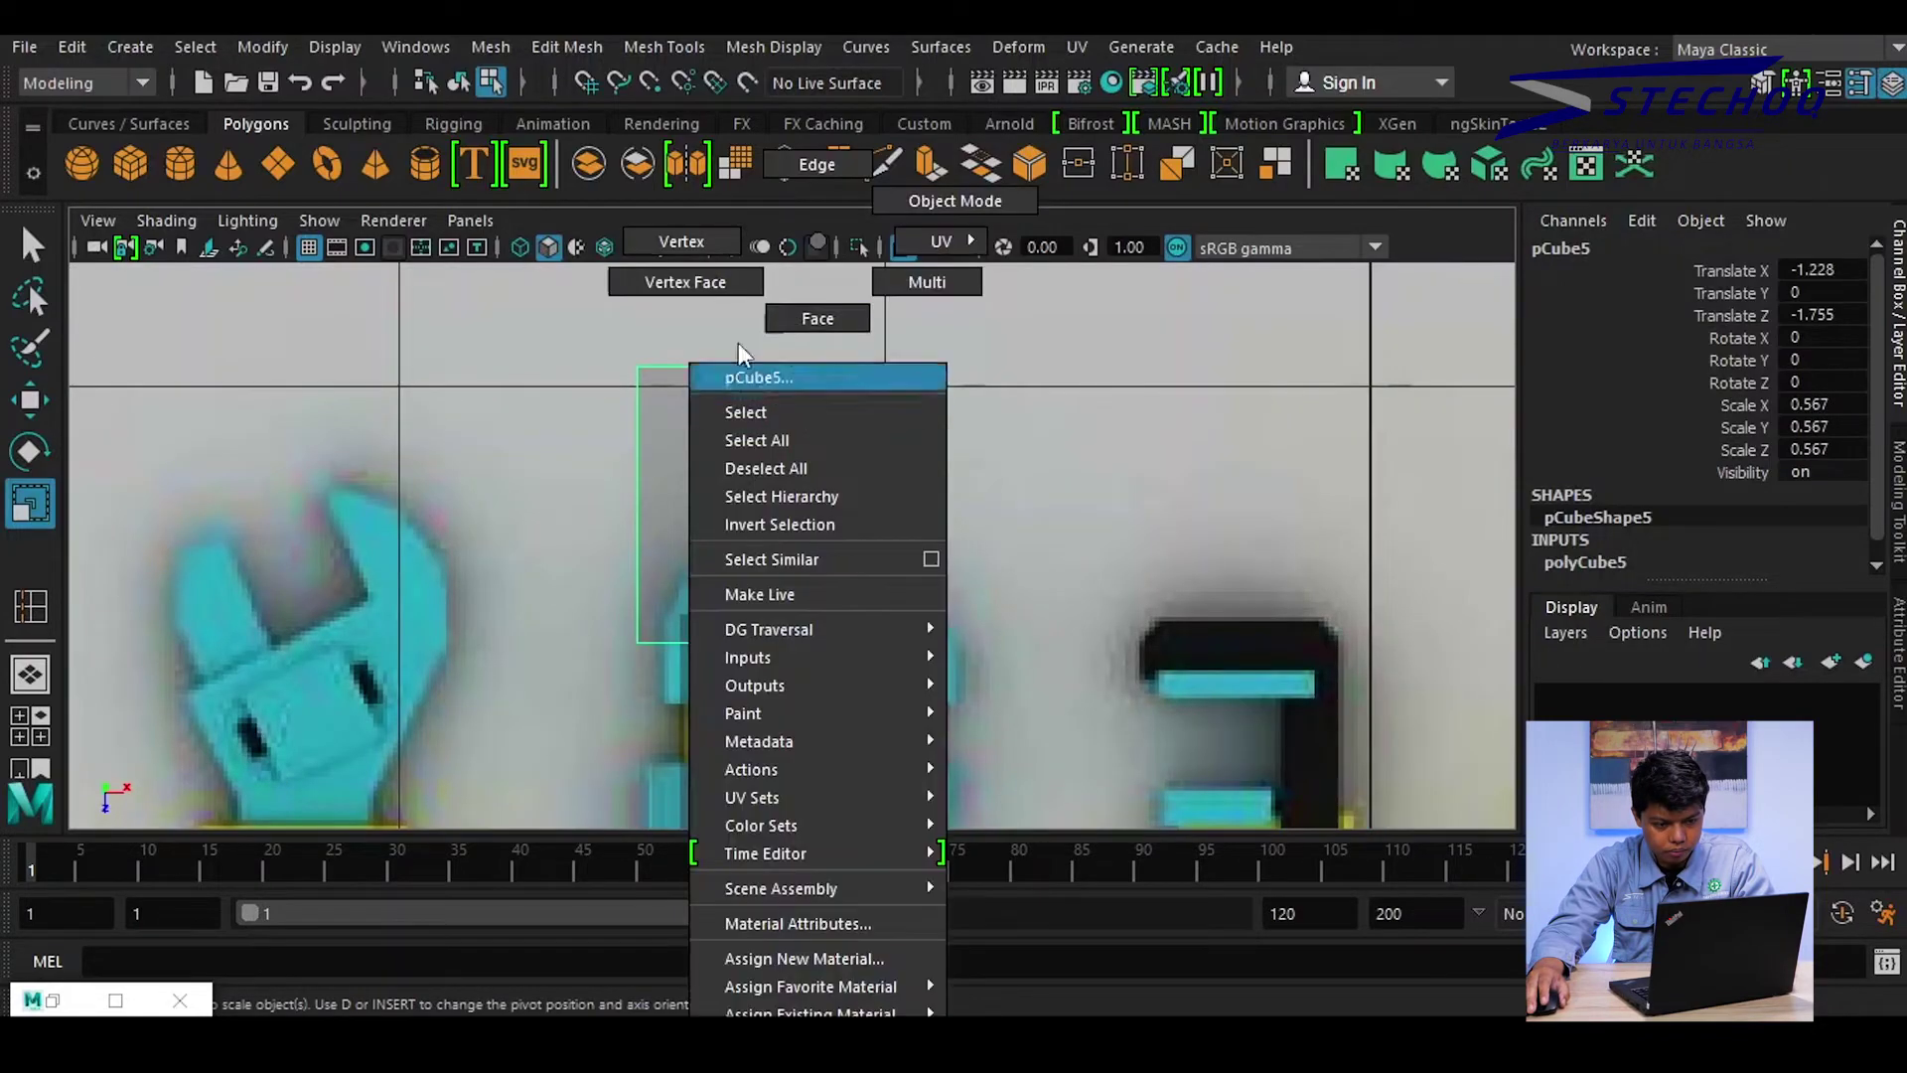
pyautogui.moveTo(556, 340); pyautogui.dragTo(916, 398)
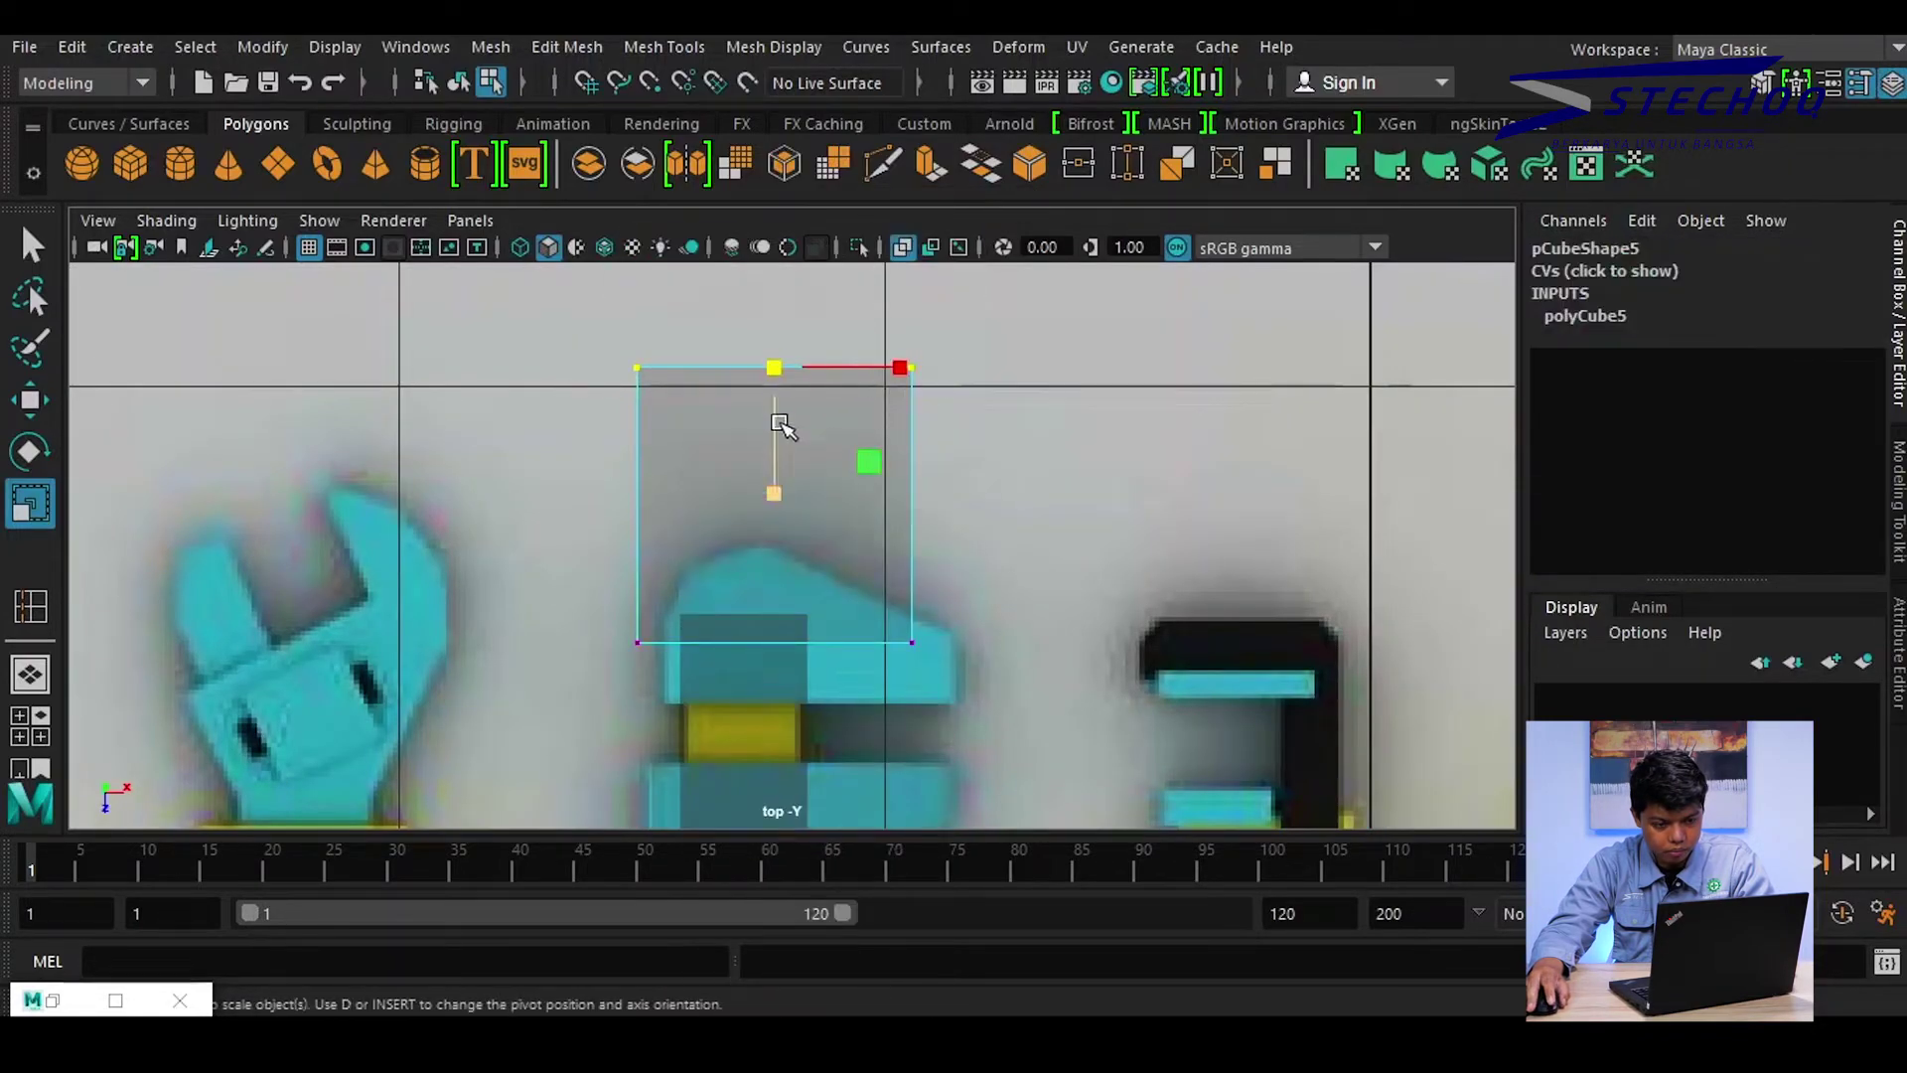
pyautogui.click(781, 444)
pyautogui.press('w')
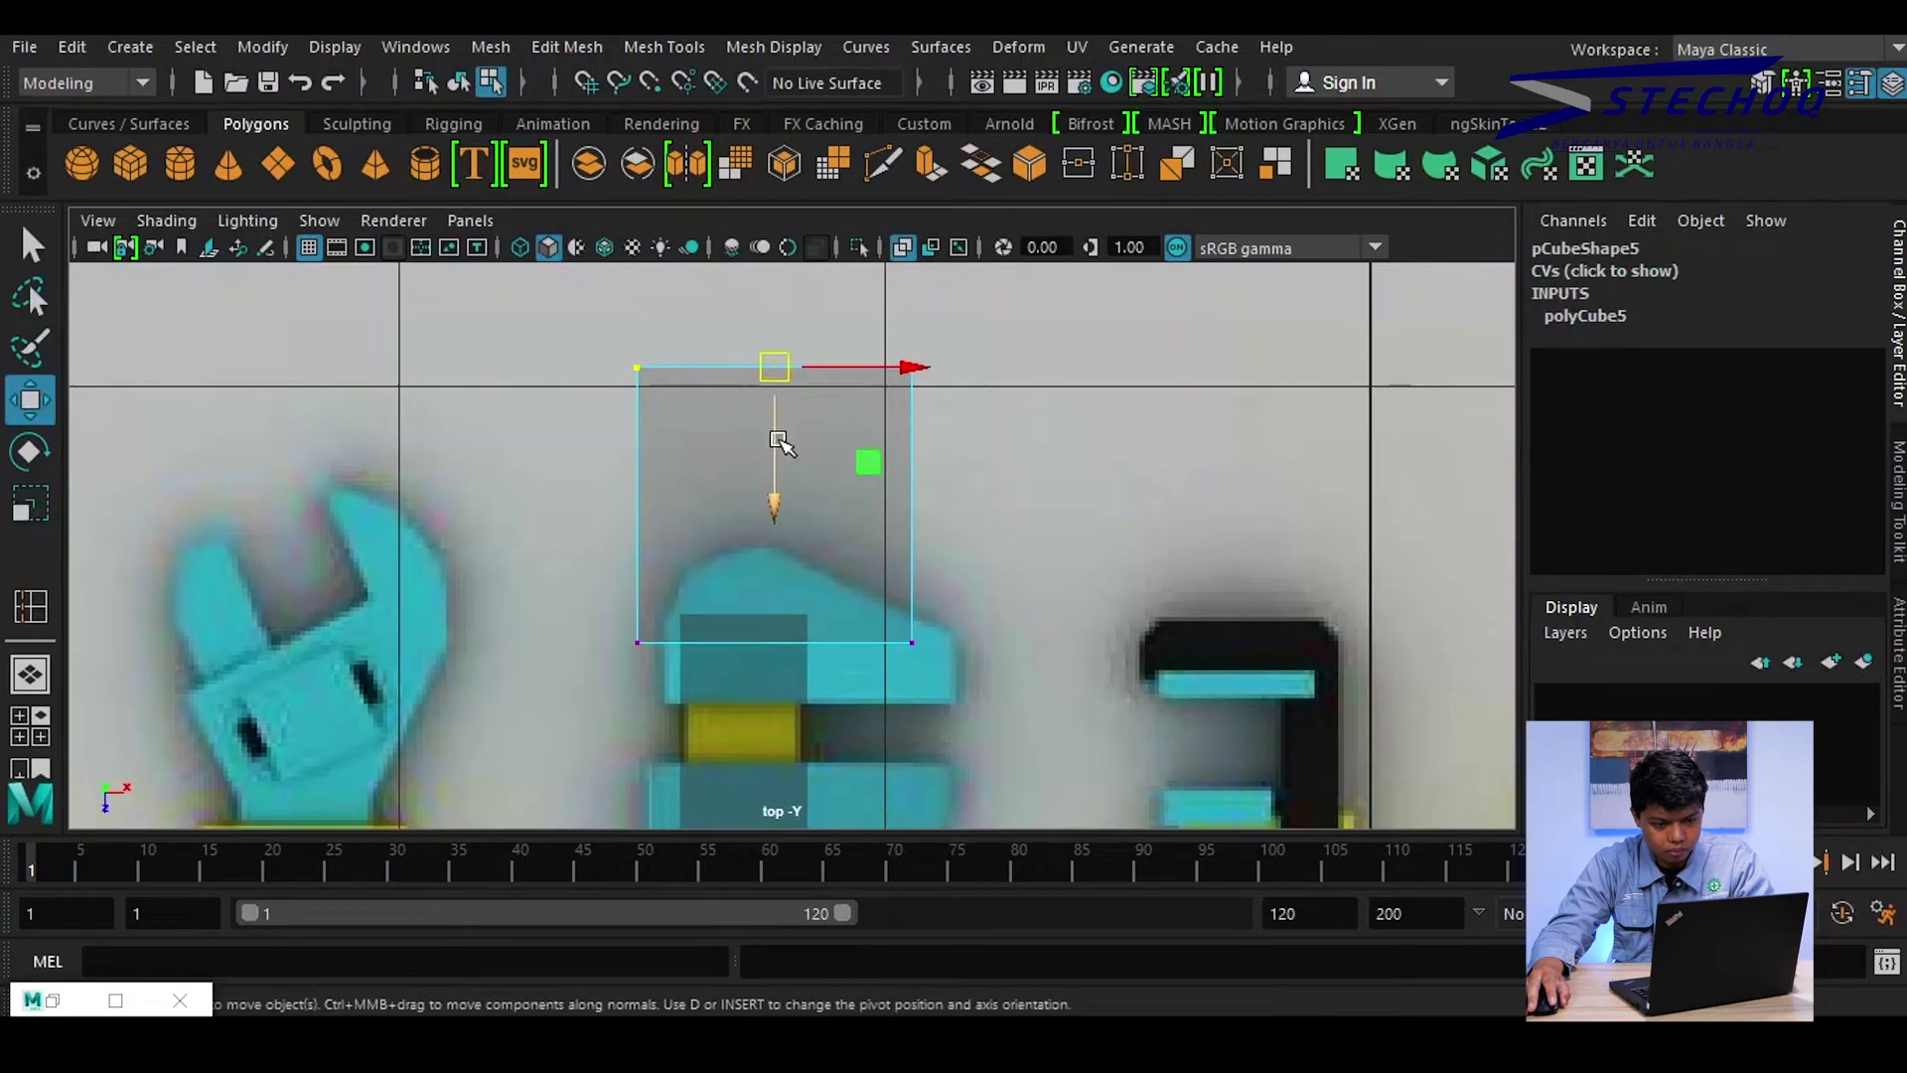
pyautogui.moveTo(781, 444); pyautogui.dragTo(765, 605)
pyautogui.scroll(2, 1103, 732)
pyautogui.scroll(1, 1000, 605)
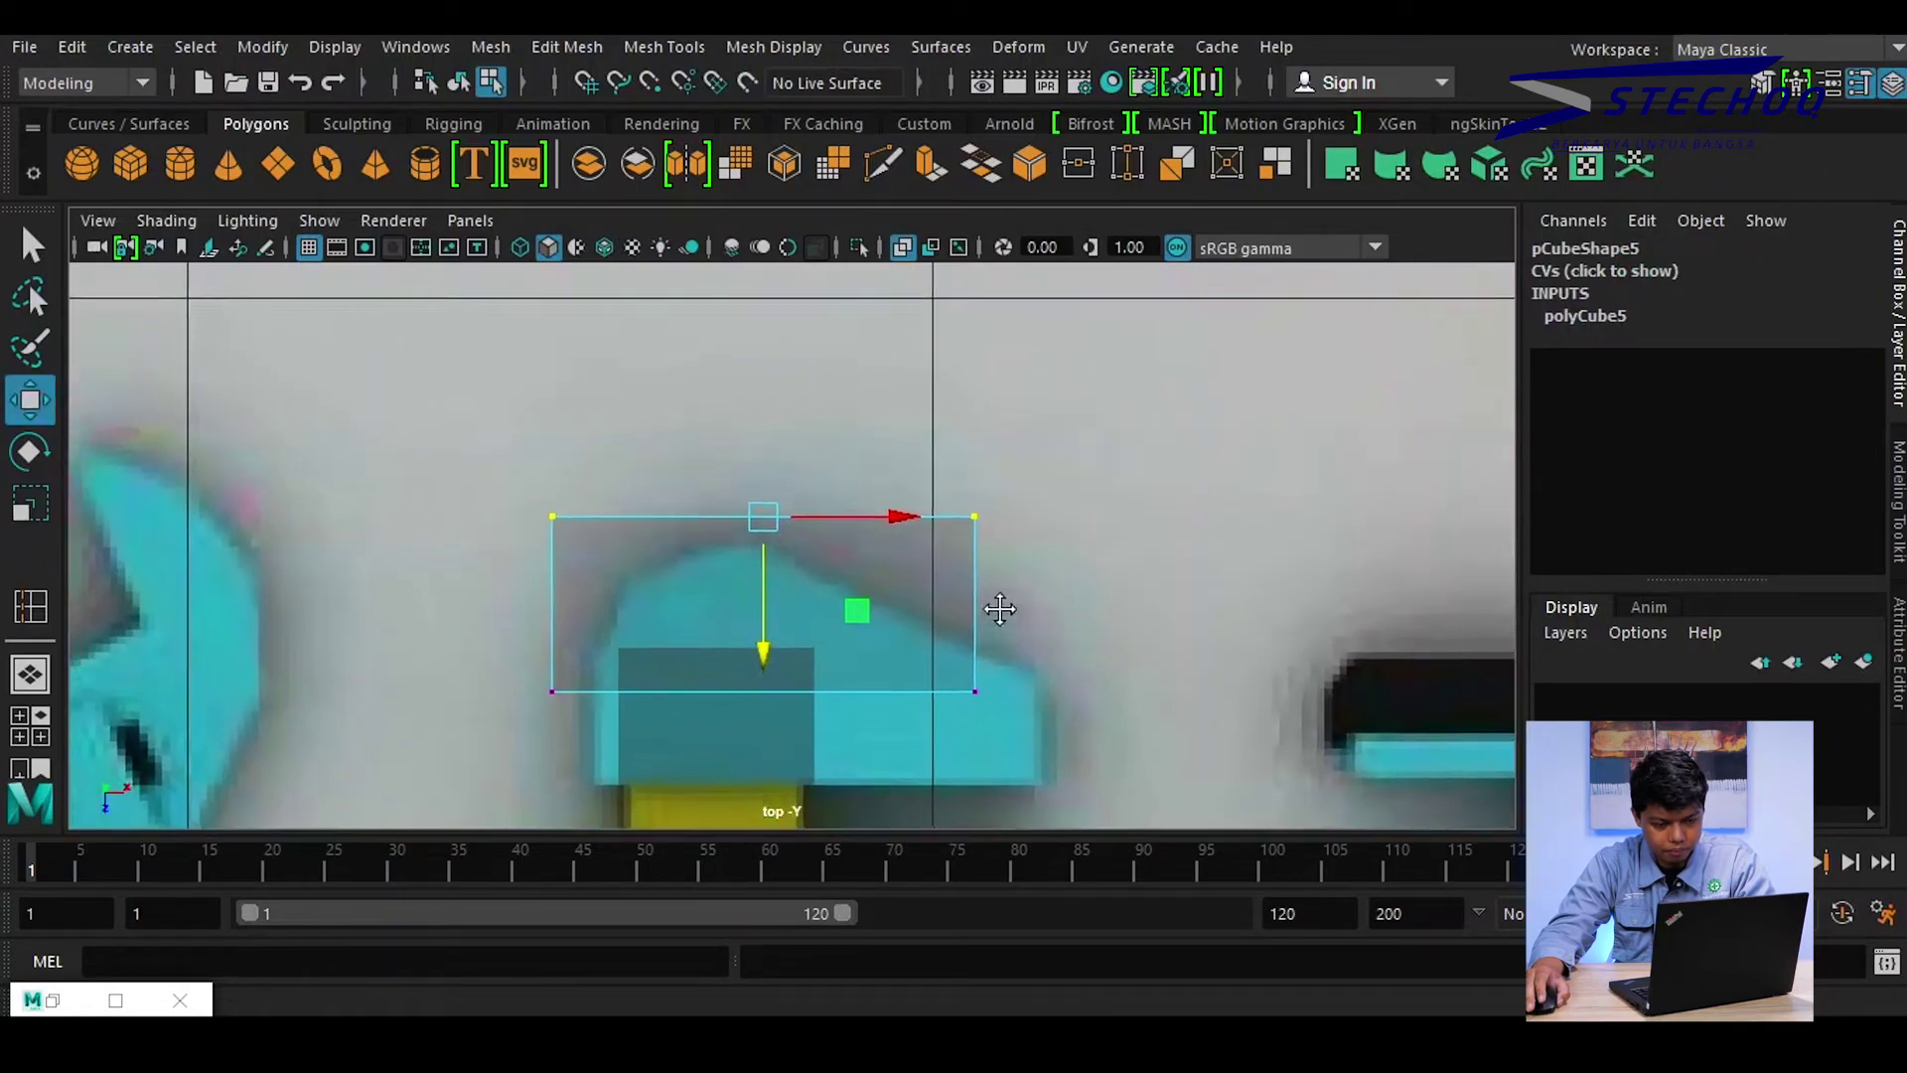
pyautogui.scroll(2, 787, 638)
# Move the selected cube vertices down onto the jaw and slightly right
pyautogui.moveTo(450, 679)
pyautogui.mouseDown()
pyautogui.moveTo(961, 409)
pyautogui.moveTo(945, 457)
pyautogui.mouseUp()
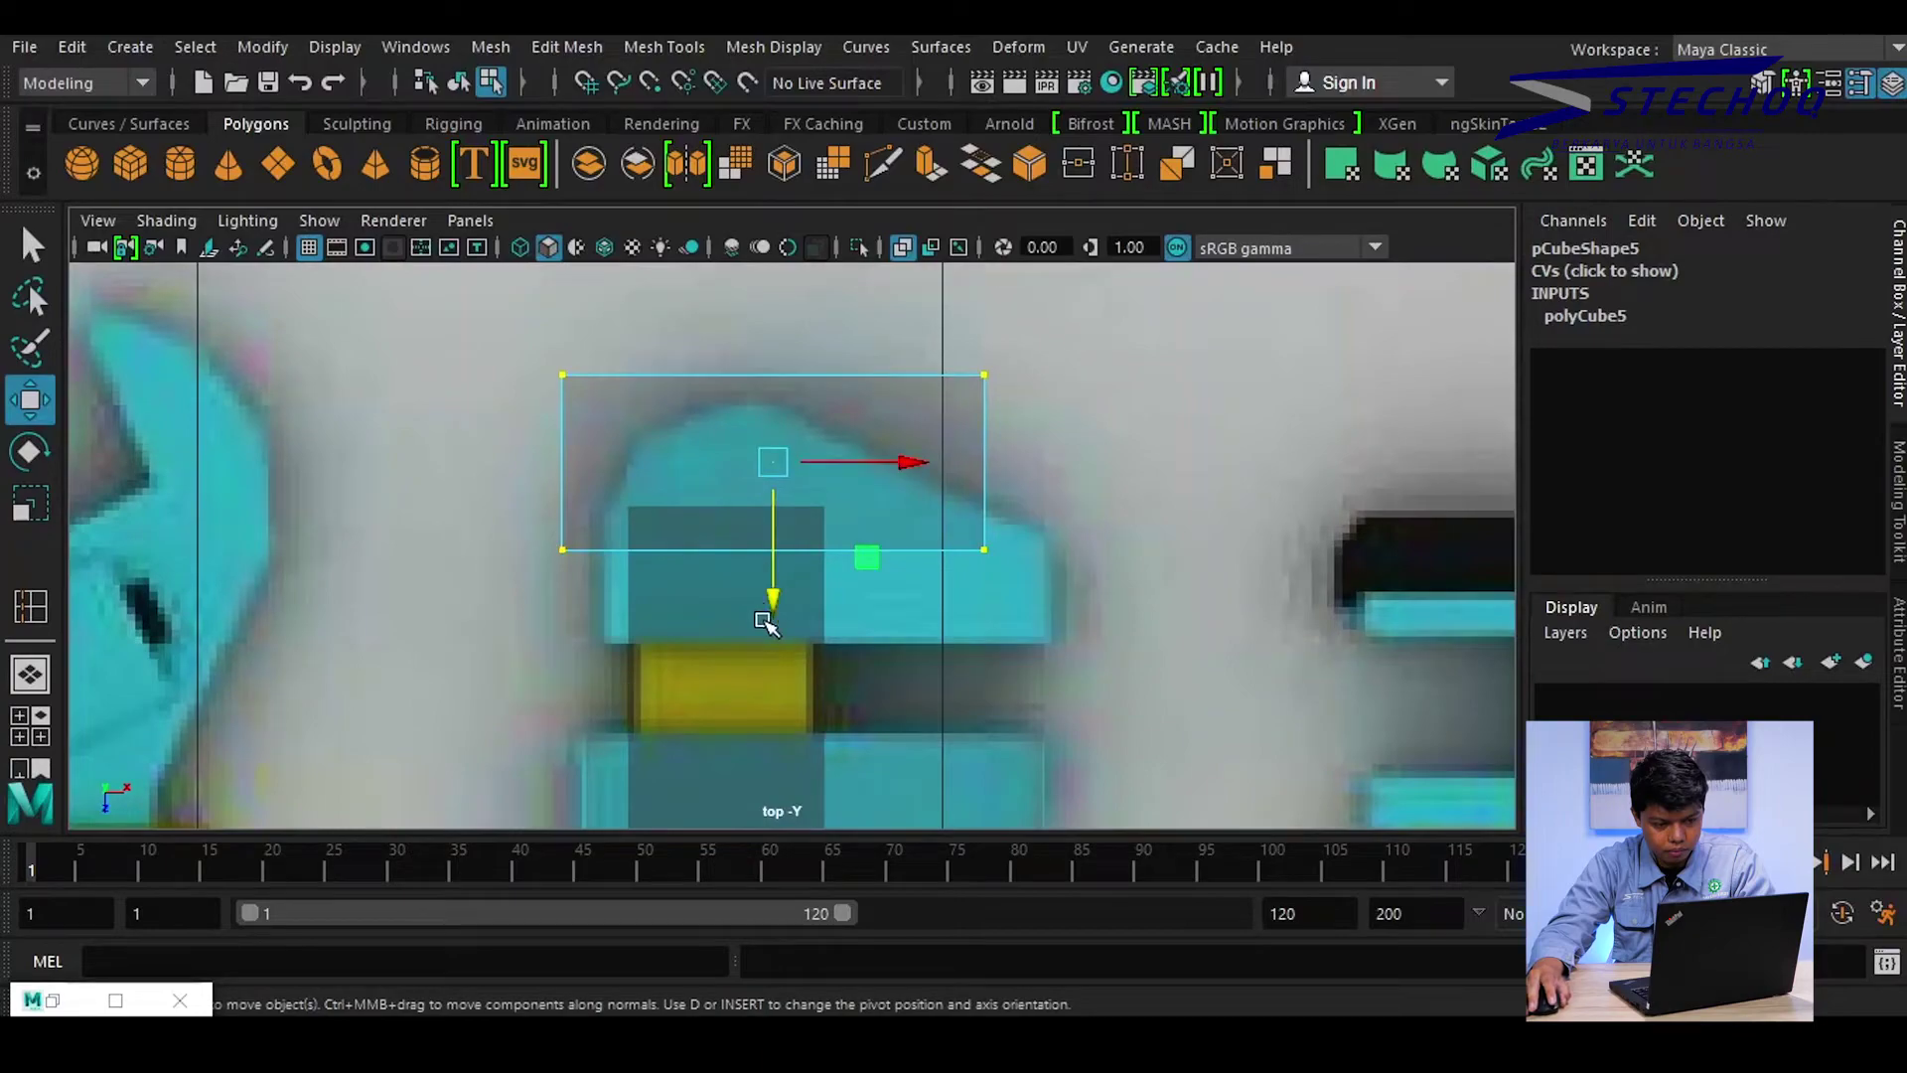
pyautogui.moveTo(765, 623); pyautogui.dragTo(780, 720)
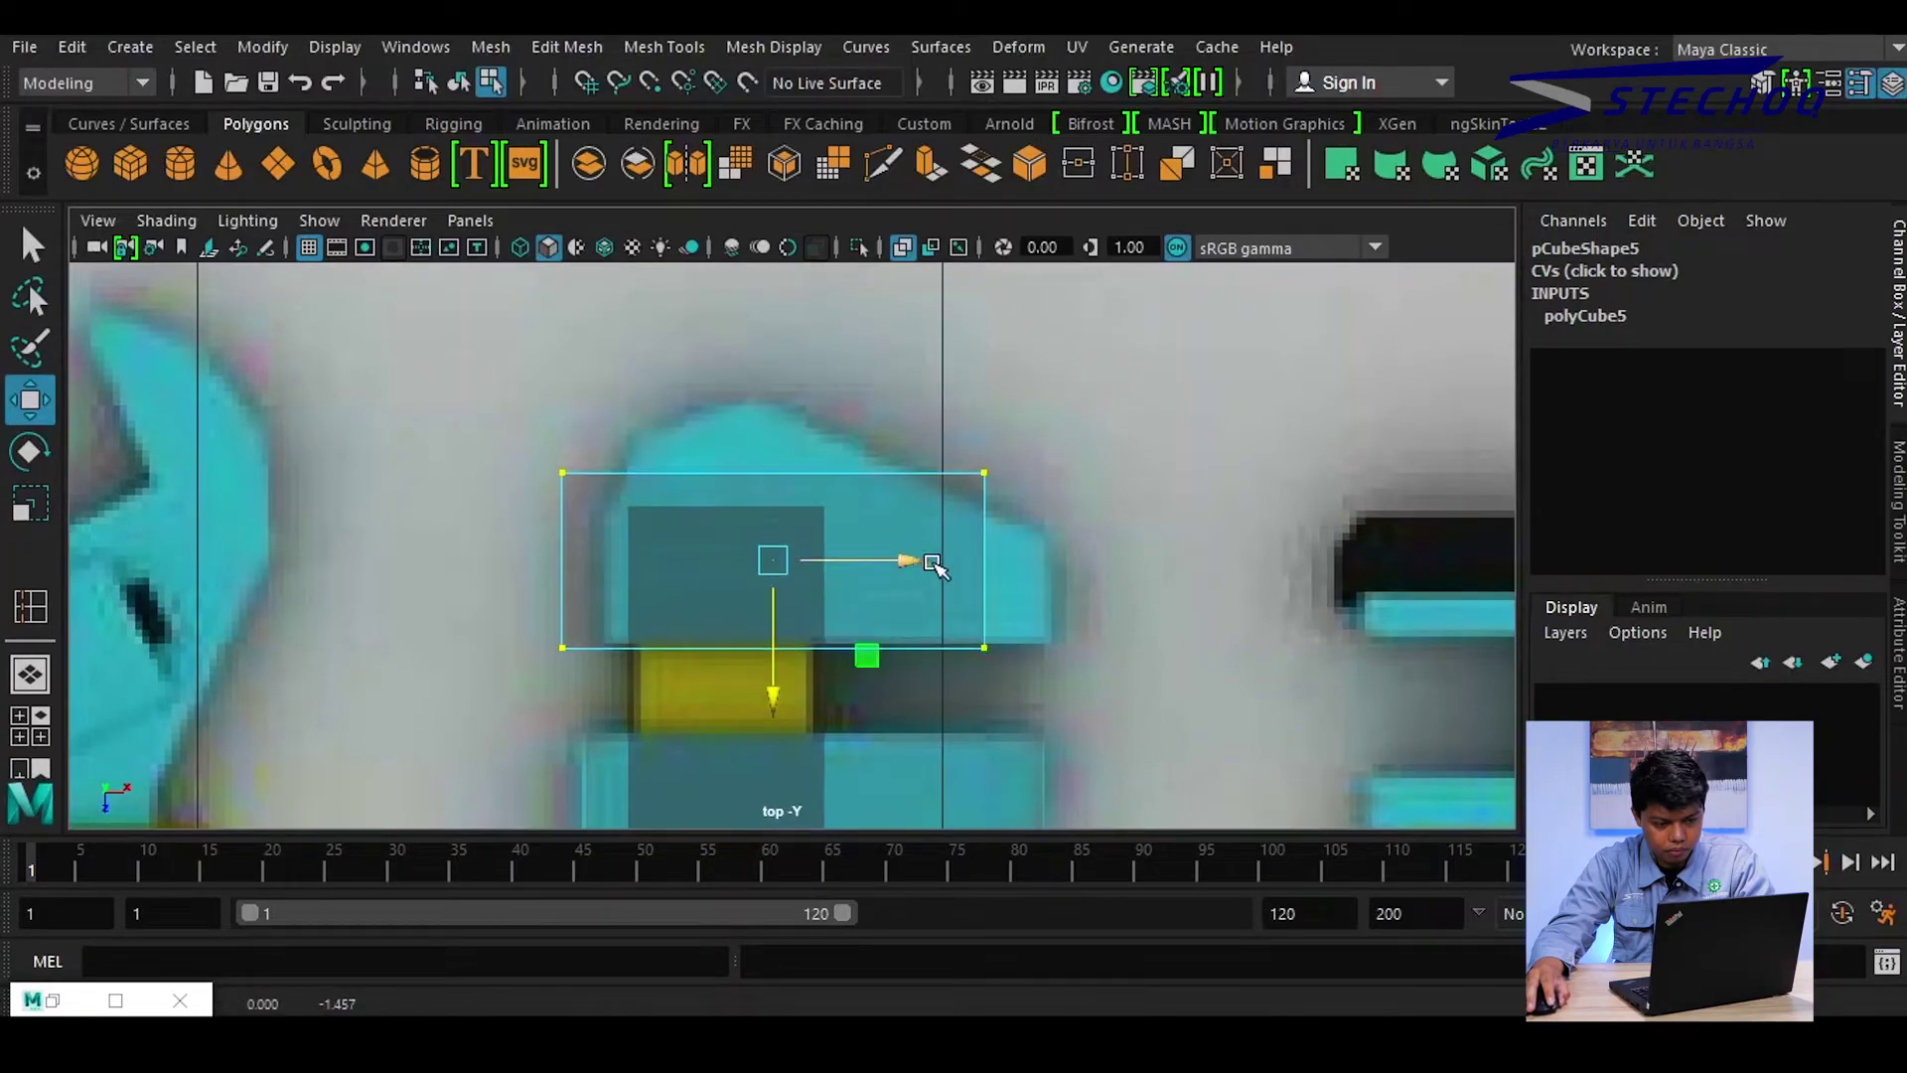
pyautogui.moveTo(931, 562); pyautogui.dragTo(930, 562)
pyautogui.keyDown('alt'); pyautogui.moveTo(946, 596); pyautogui.dragTo(989, 435, button='middle'); pyautogui.keyUp('alt')
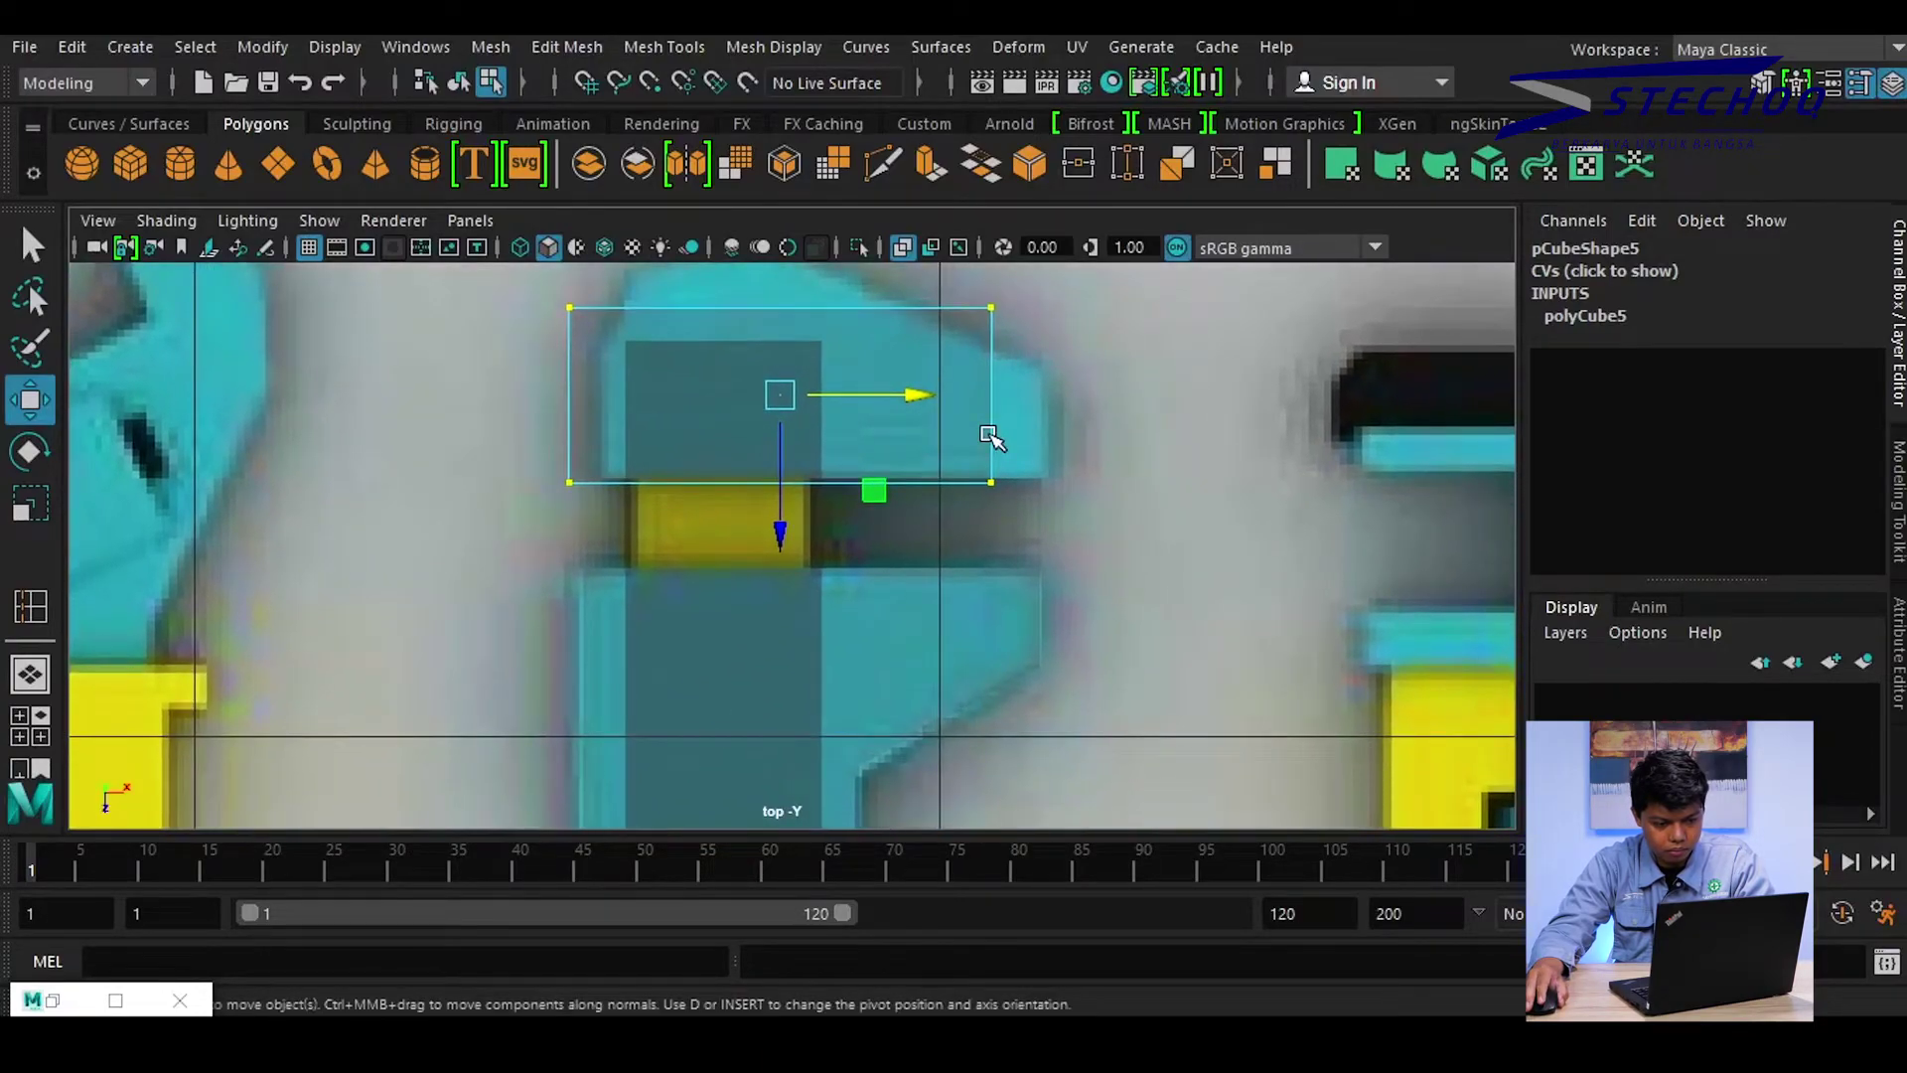
pyautogui.moveTo(922, 423); pyautogui.dragTo(922, 409)
pyautogui.keyDown('alt'); pyautogui.moveTo(978, 432); pyautogui.dragTo(936, 616, button='middle'); pyautogui.keyUp('alt')
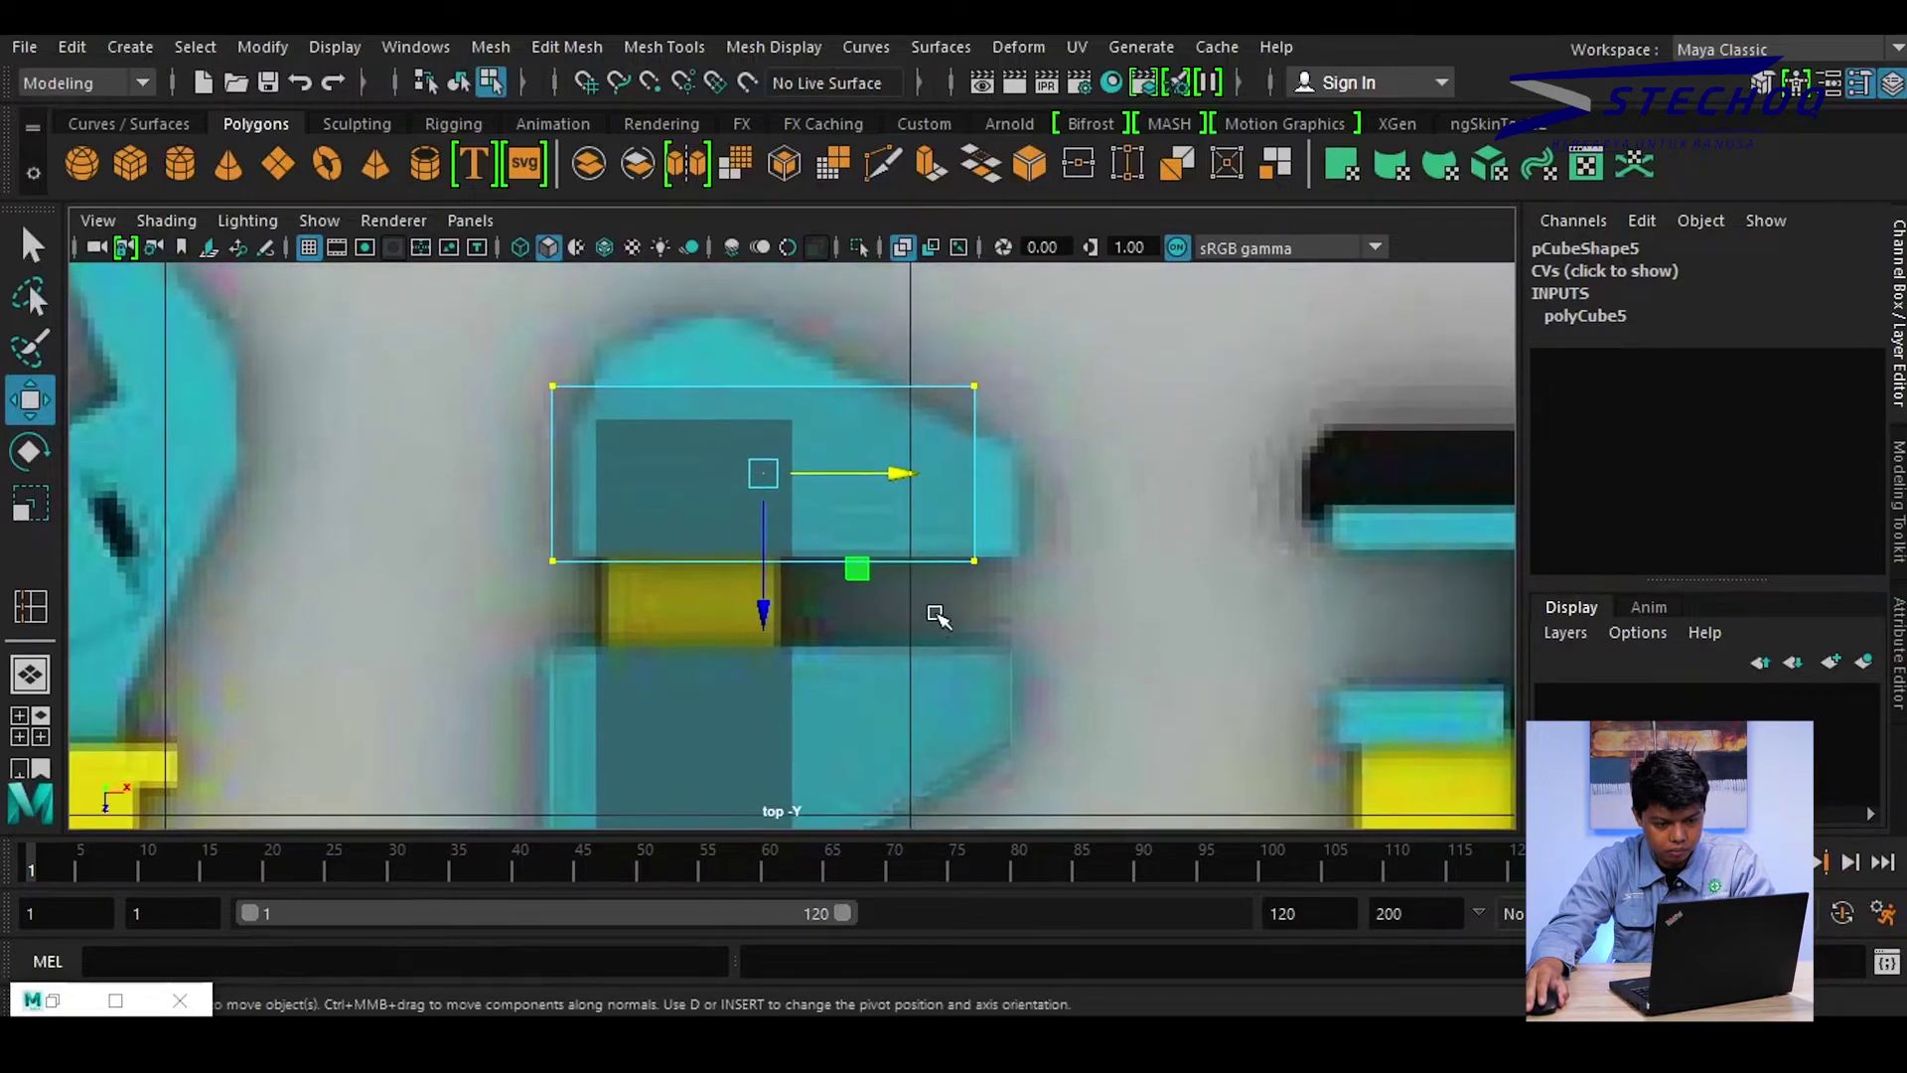
# Widen the jaw block to the right and raise its top edge to the jaw top
pyautogui.moveTo(1061, 476); pyautogui.dragTo(1100, 477)
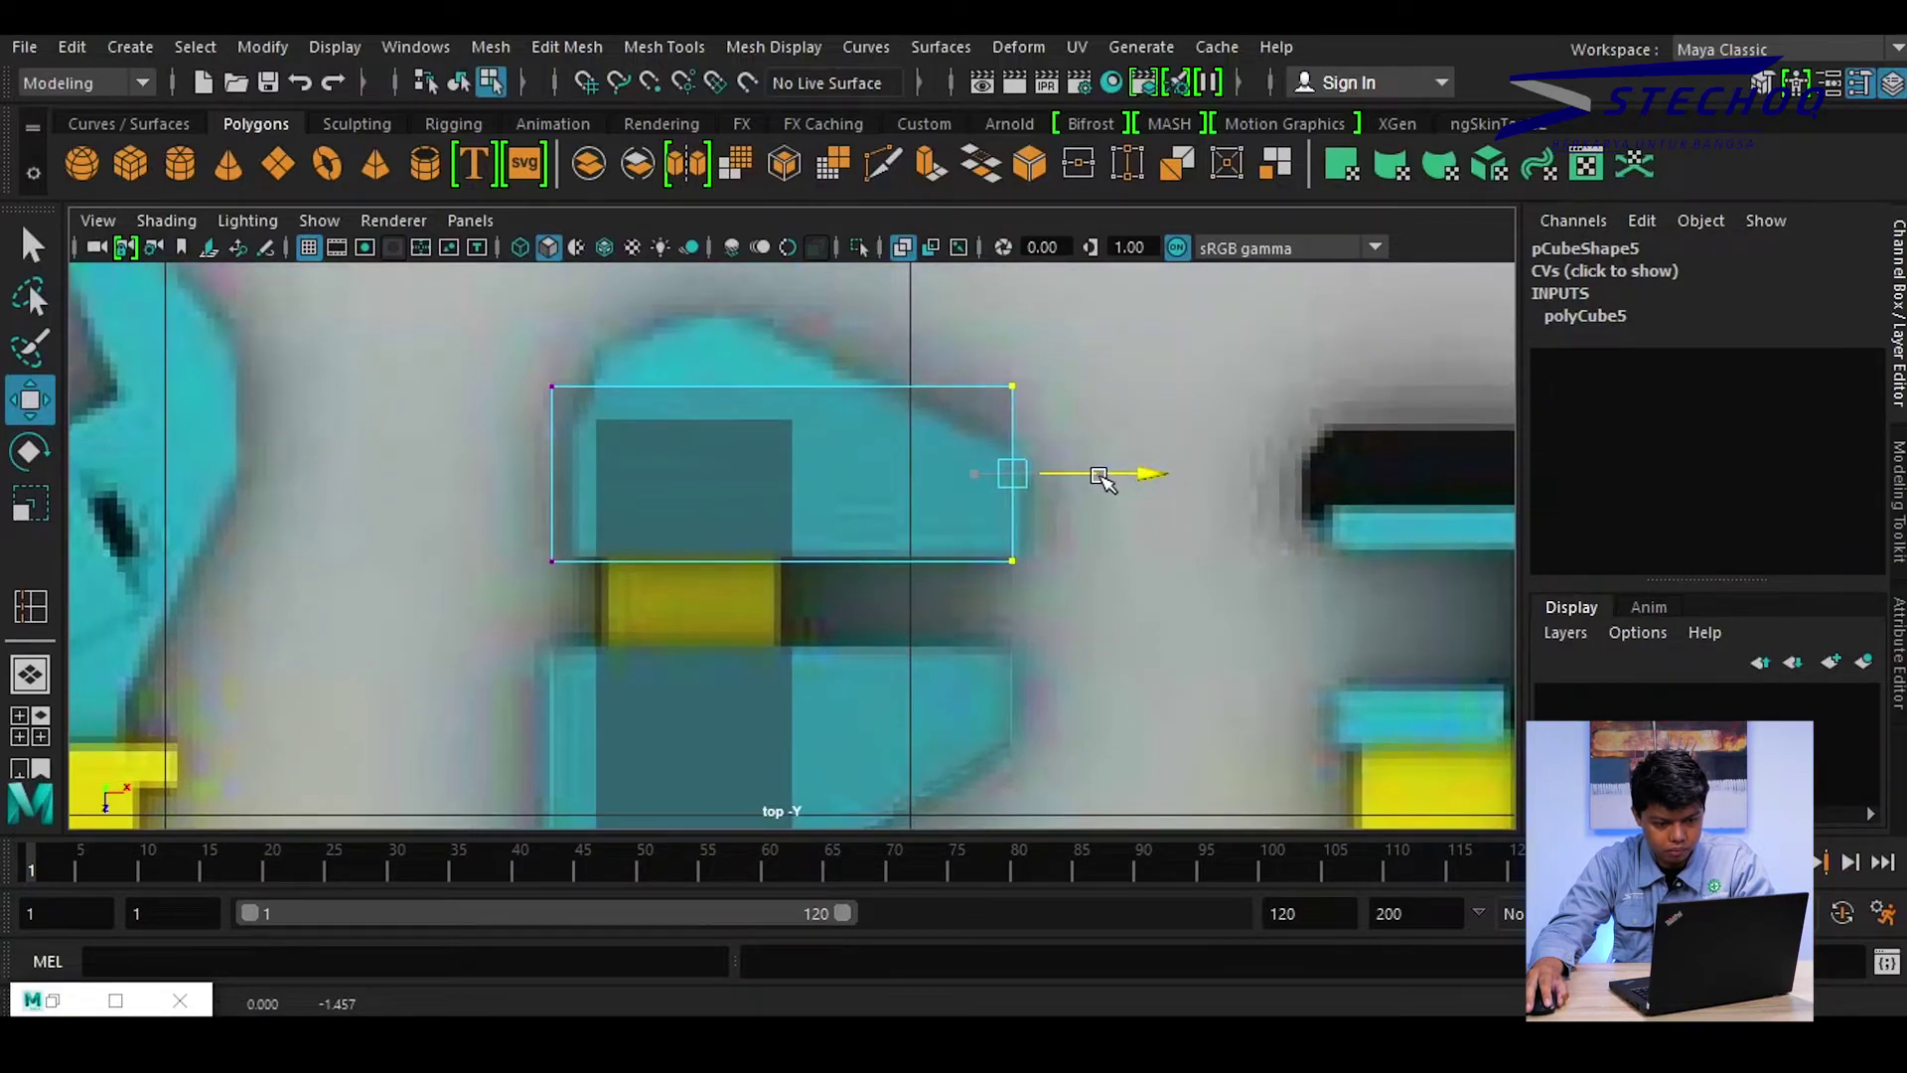
pyautogui.moveTo(1076, 348); pyautogui.dragTo(488, 463)
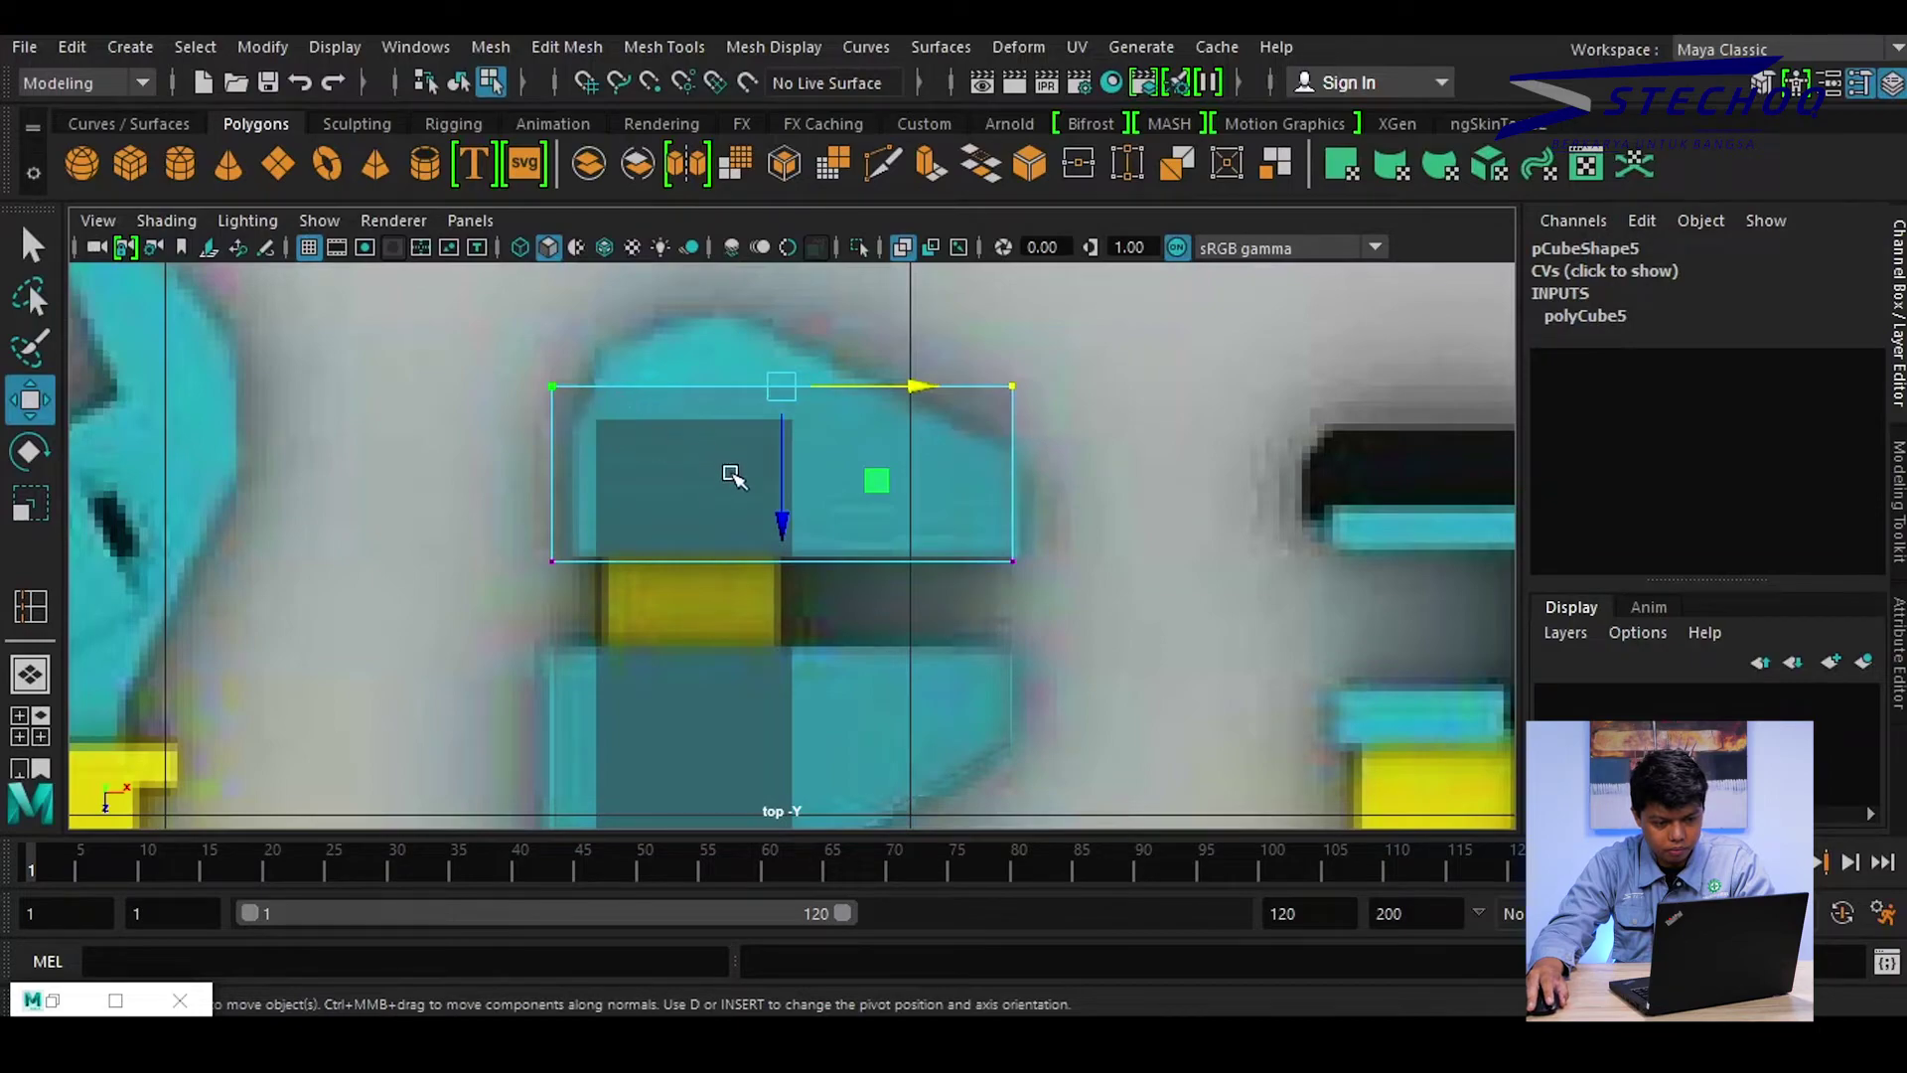
pyautogui.moveTo(787, 539); pyautogui.dragTo(810, 459)
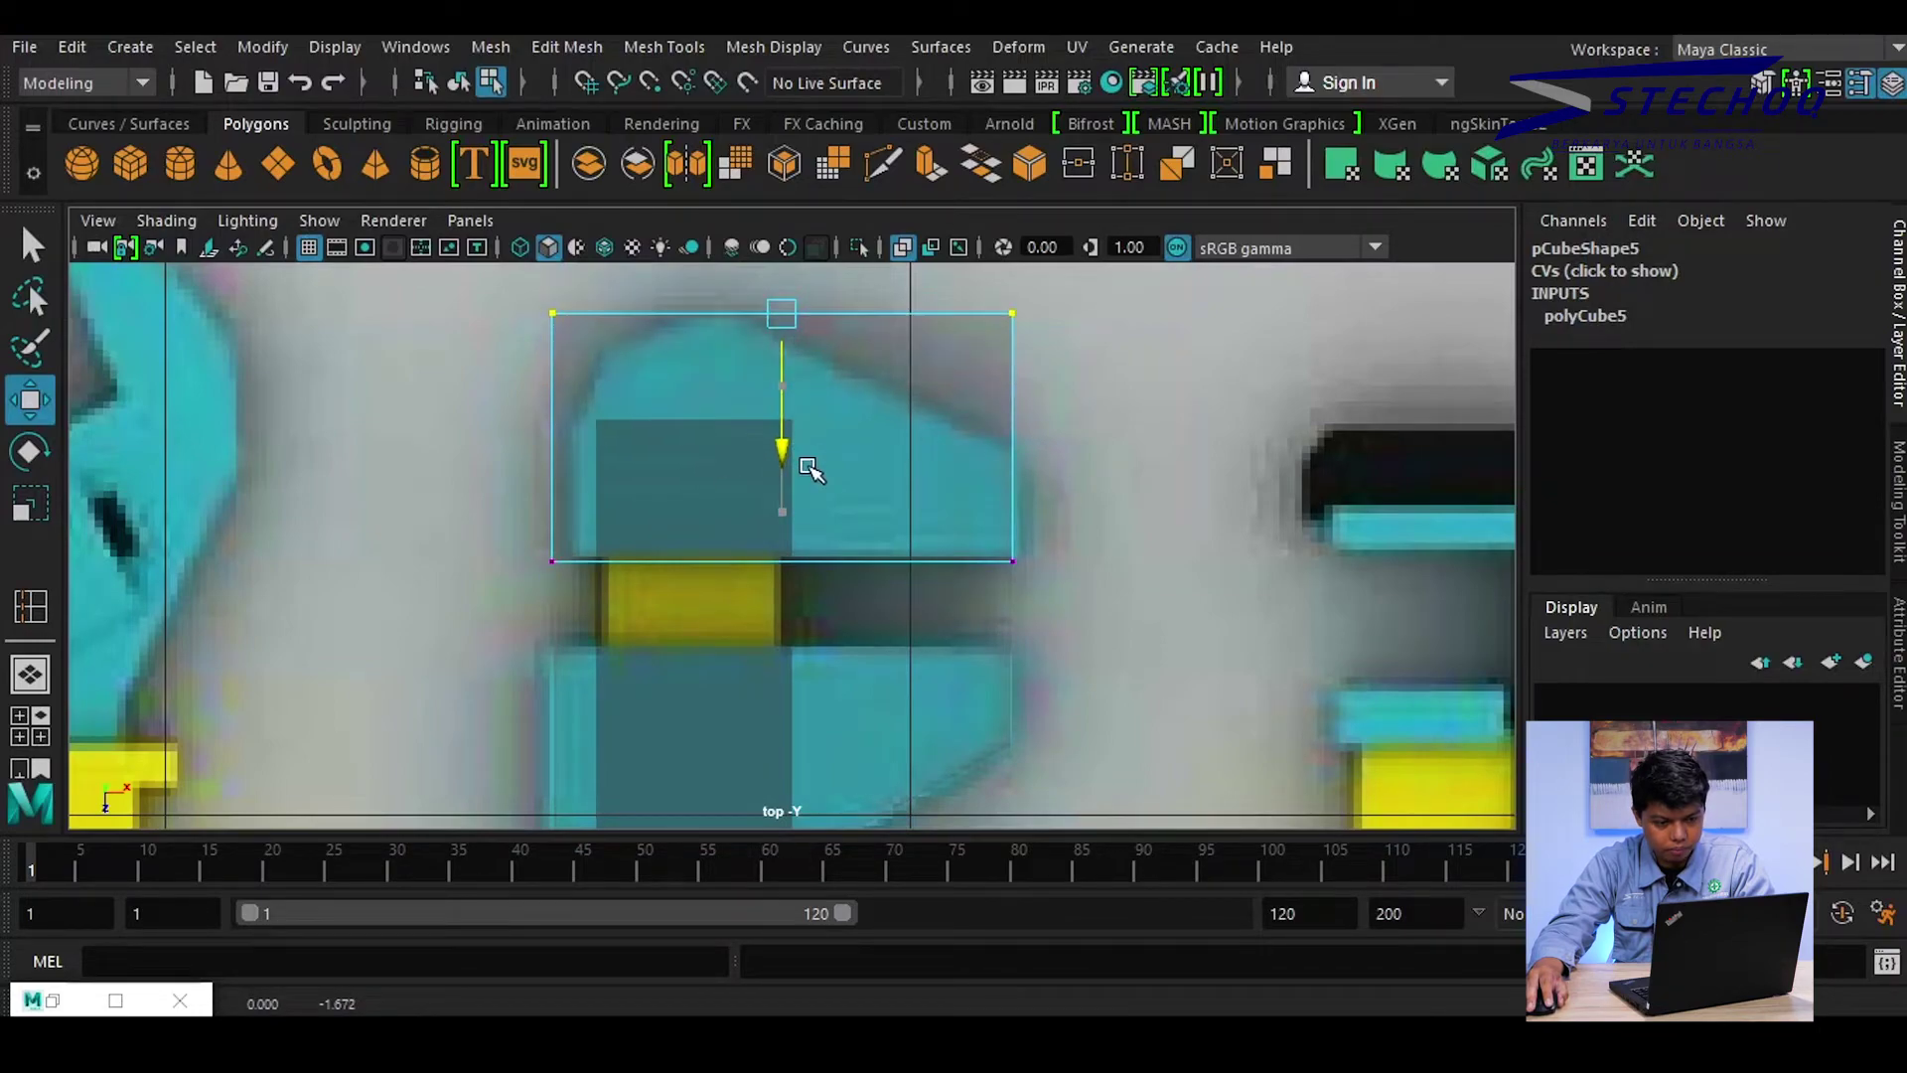
pyautogui.moveTo(1018, 390); pyautogui.dragTo(1023, 194, button='right')
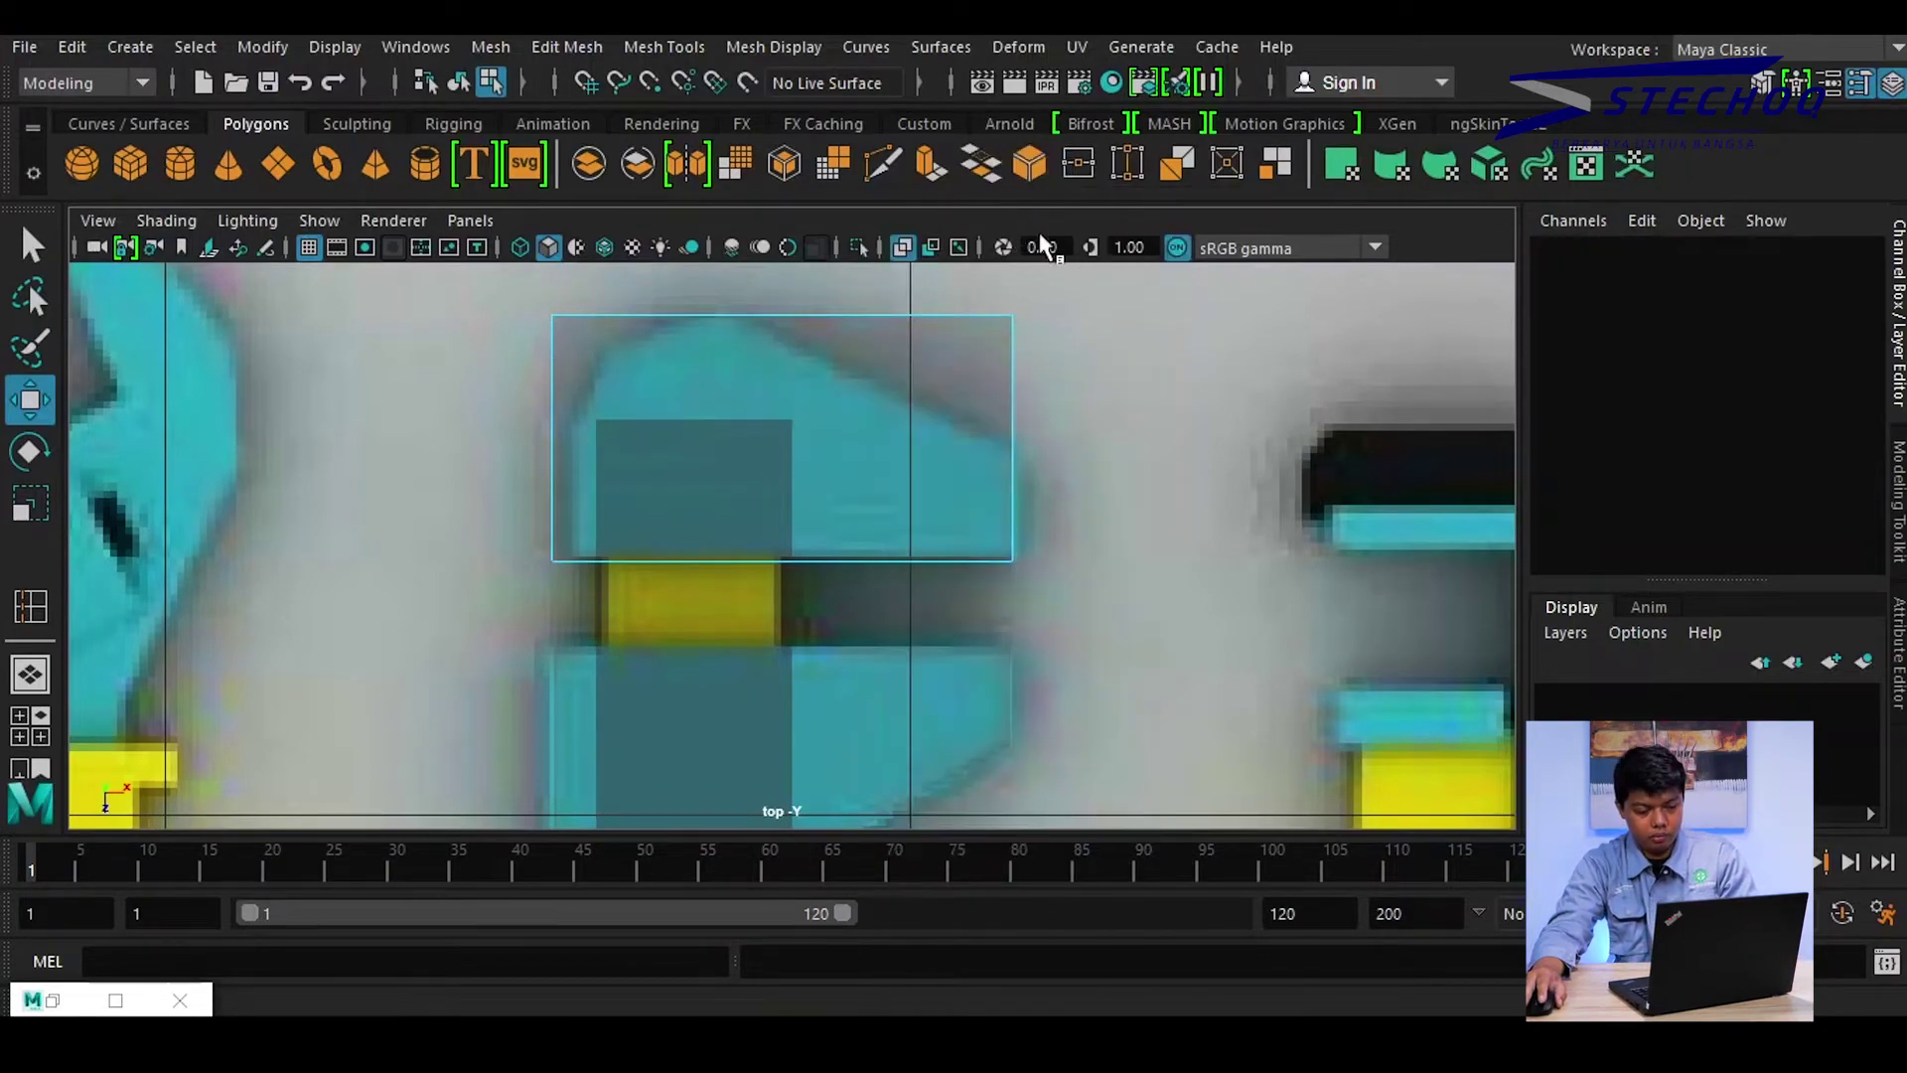
# Insert a horizontal edge loop across the middle of the jaw block
pyautogui.click(1012, 378)
pyautogui.keyDown('shift'); pyautogui.moveTo(1017, 373); pyautogui.dragTo(1031, 566, button='right'); pyautogui.keyUp('shift')
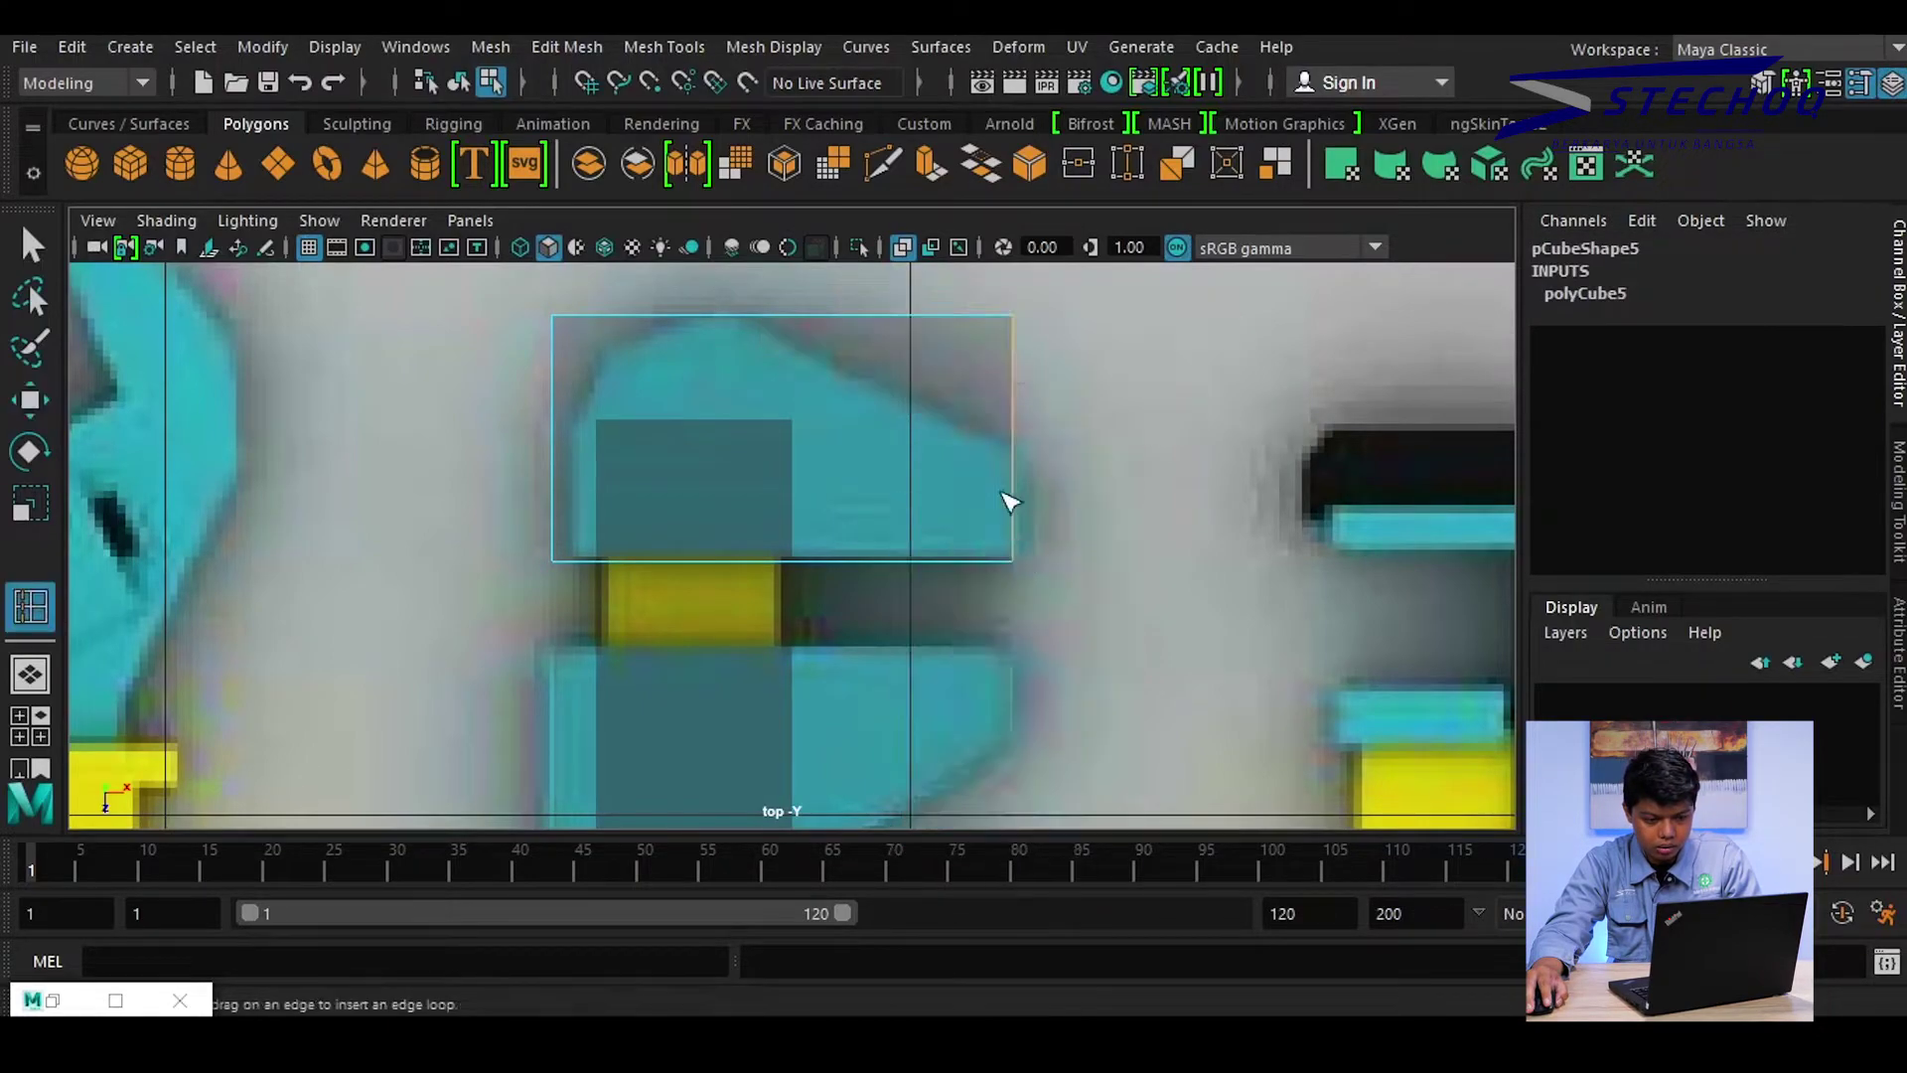
pyautogui.click(1013, 442)
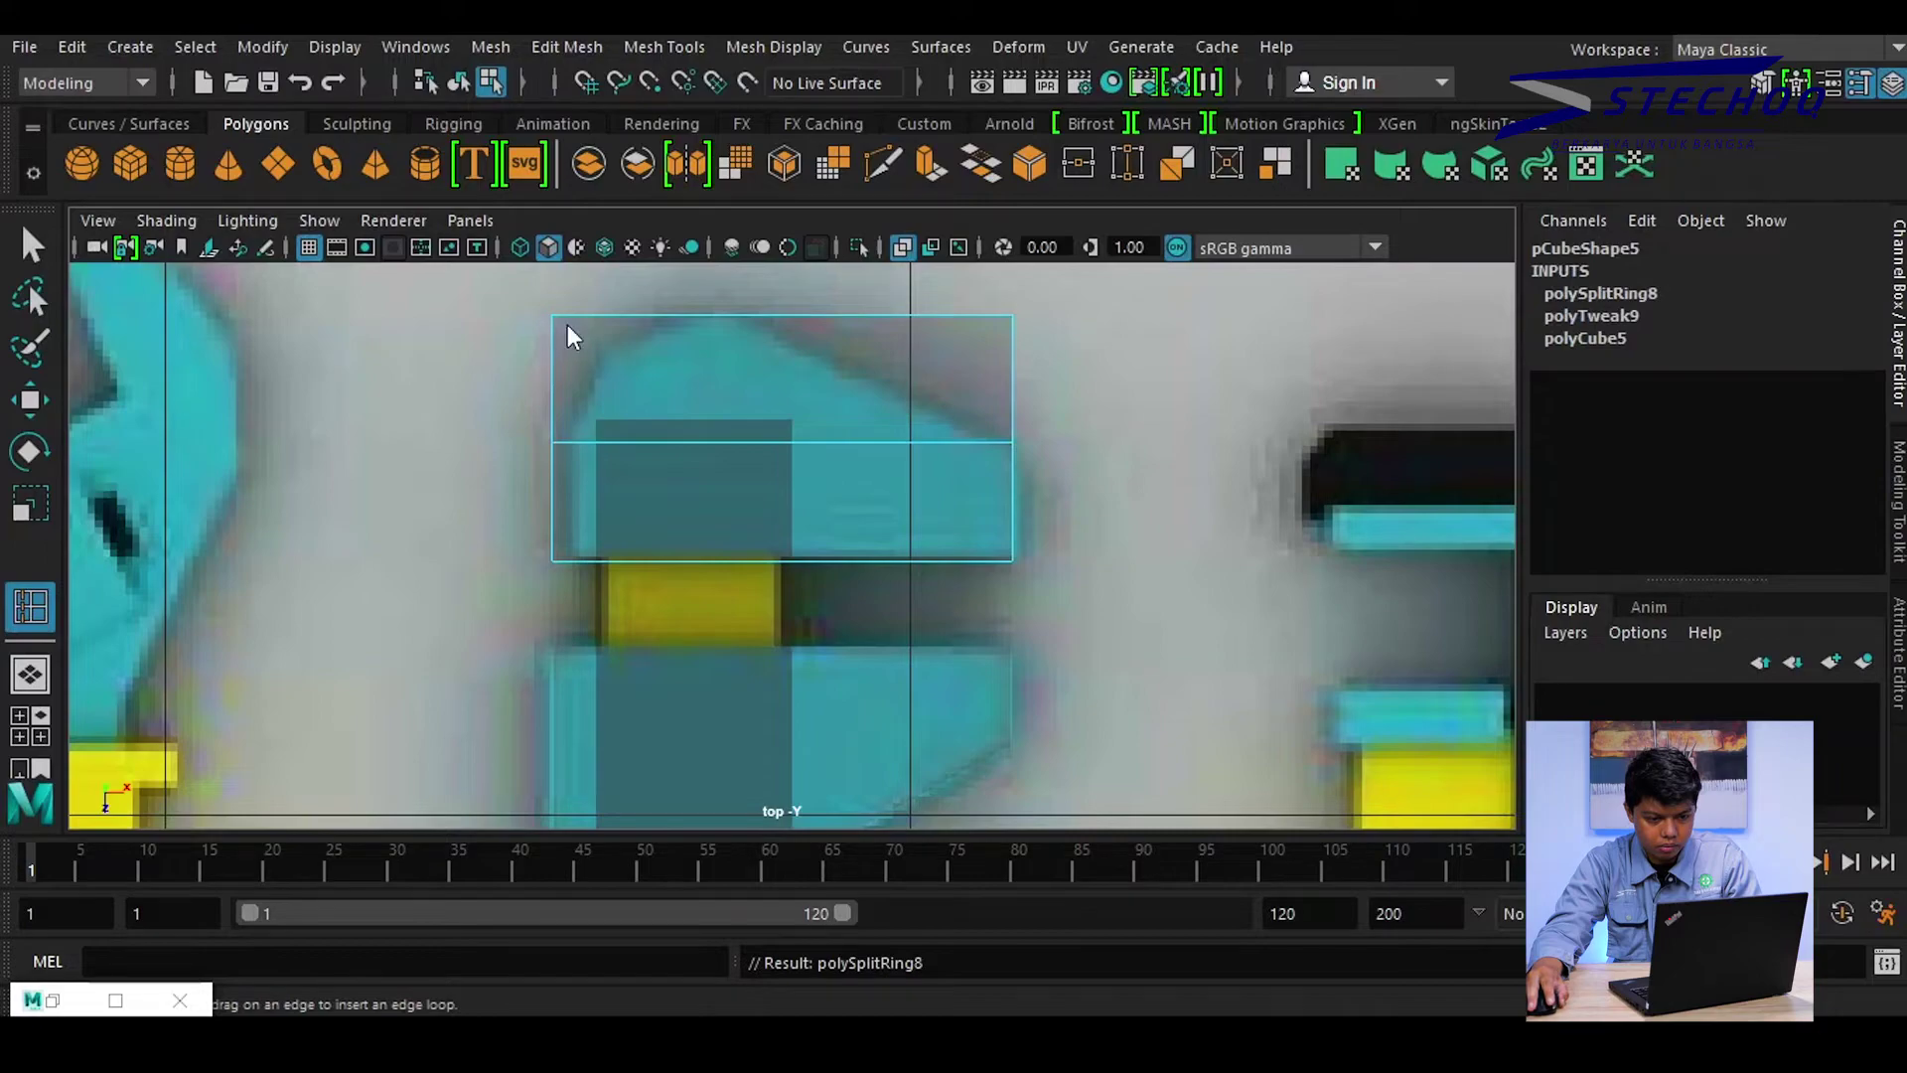
# Pull the block's top-left and top-right vertices inward to form a peaked top
pyautogui.moveTo(568, 325); pyautogui.dragTo(461, 228, button='right')
pyautogui.press('w')
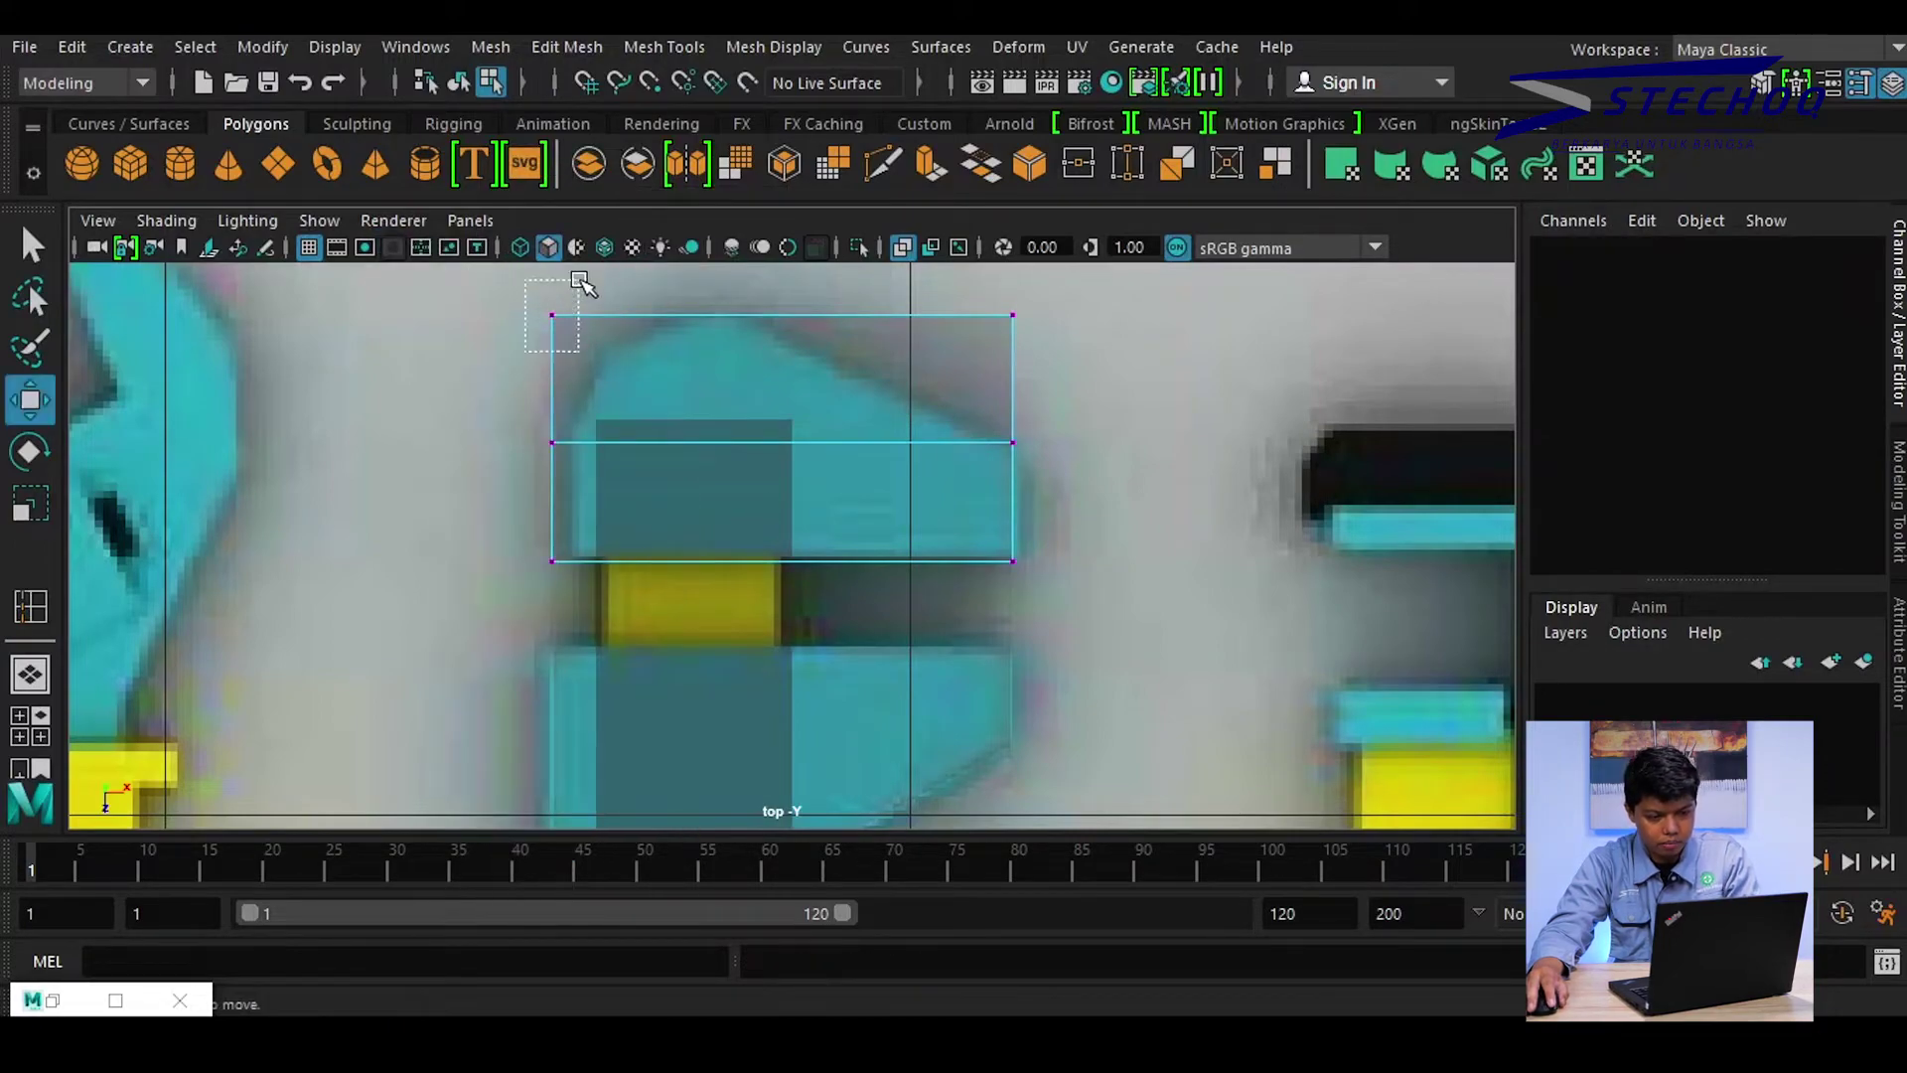
pyautogui.click(552, 316)
pyautogui.moveTo(552, 316); pyautogui.dragTo(613, 340)
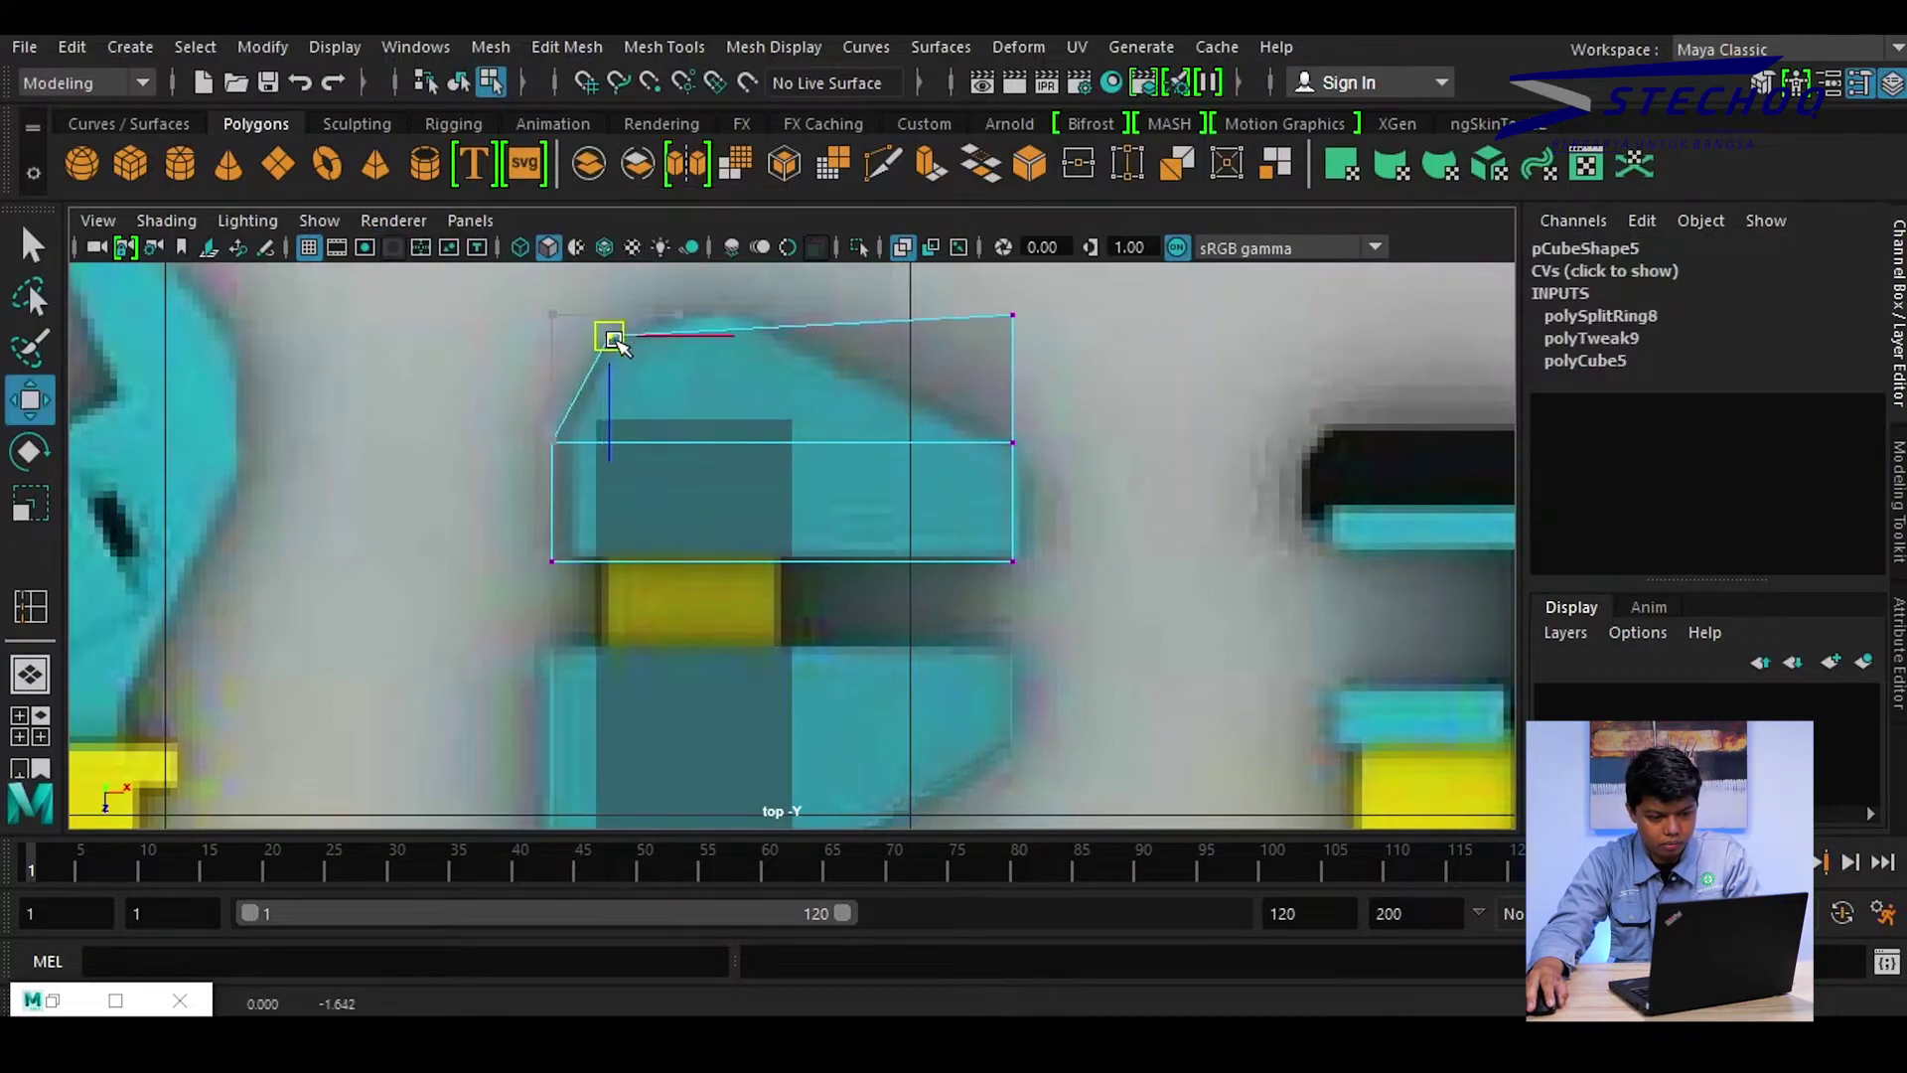
pyautogui.click(1010, 315)
pyautogui.moveTo(1010, 315); pyautogui.dragTo(732, 320)
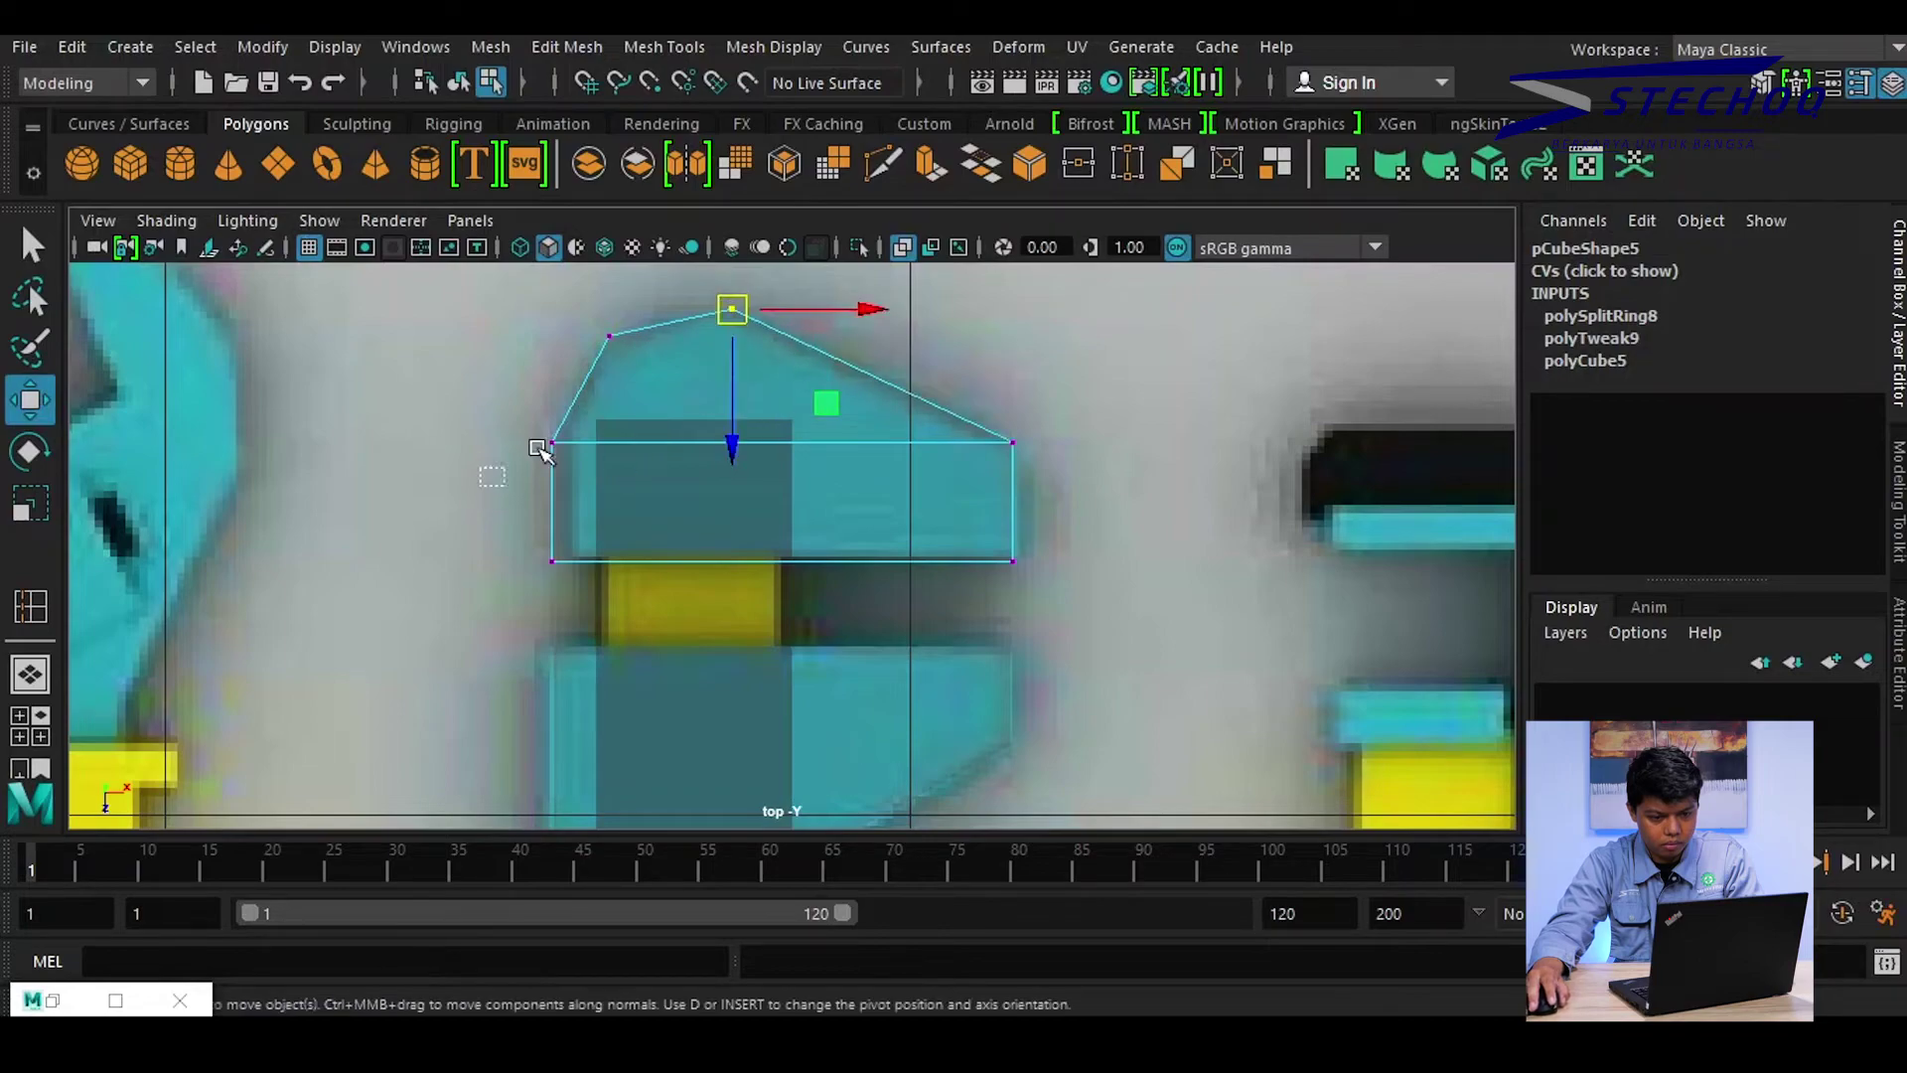
pyautogui.moveTo(482, 487); pyautogui.dragTo(1158, 374)
# Turn X-Ray off and switch to the perspective view
pyautogui.scroll(-4, 1133, 413)
pyautogui.scroll(-3, 1061, 482)
pyautogui.scroll(2, 1058, 480)
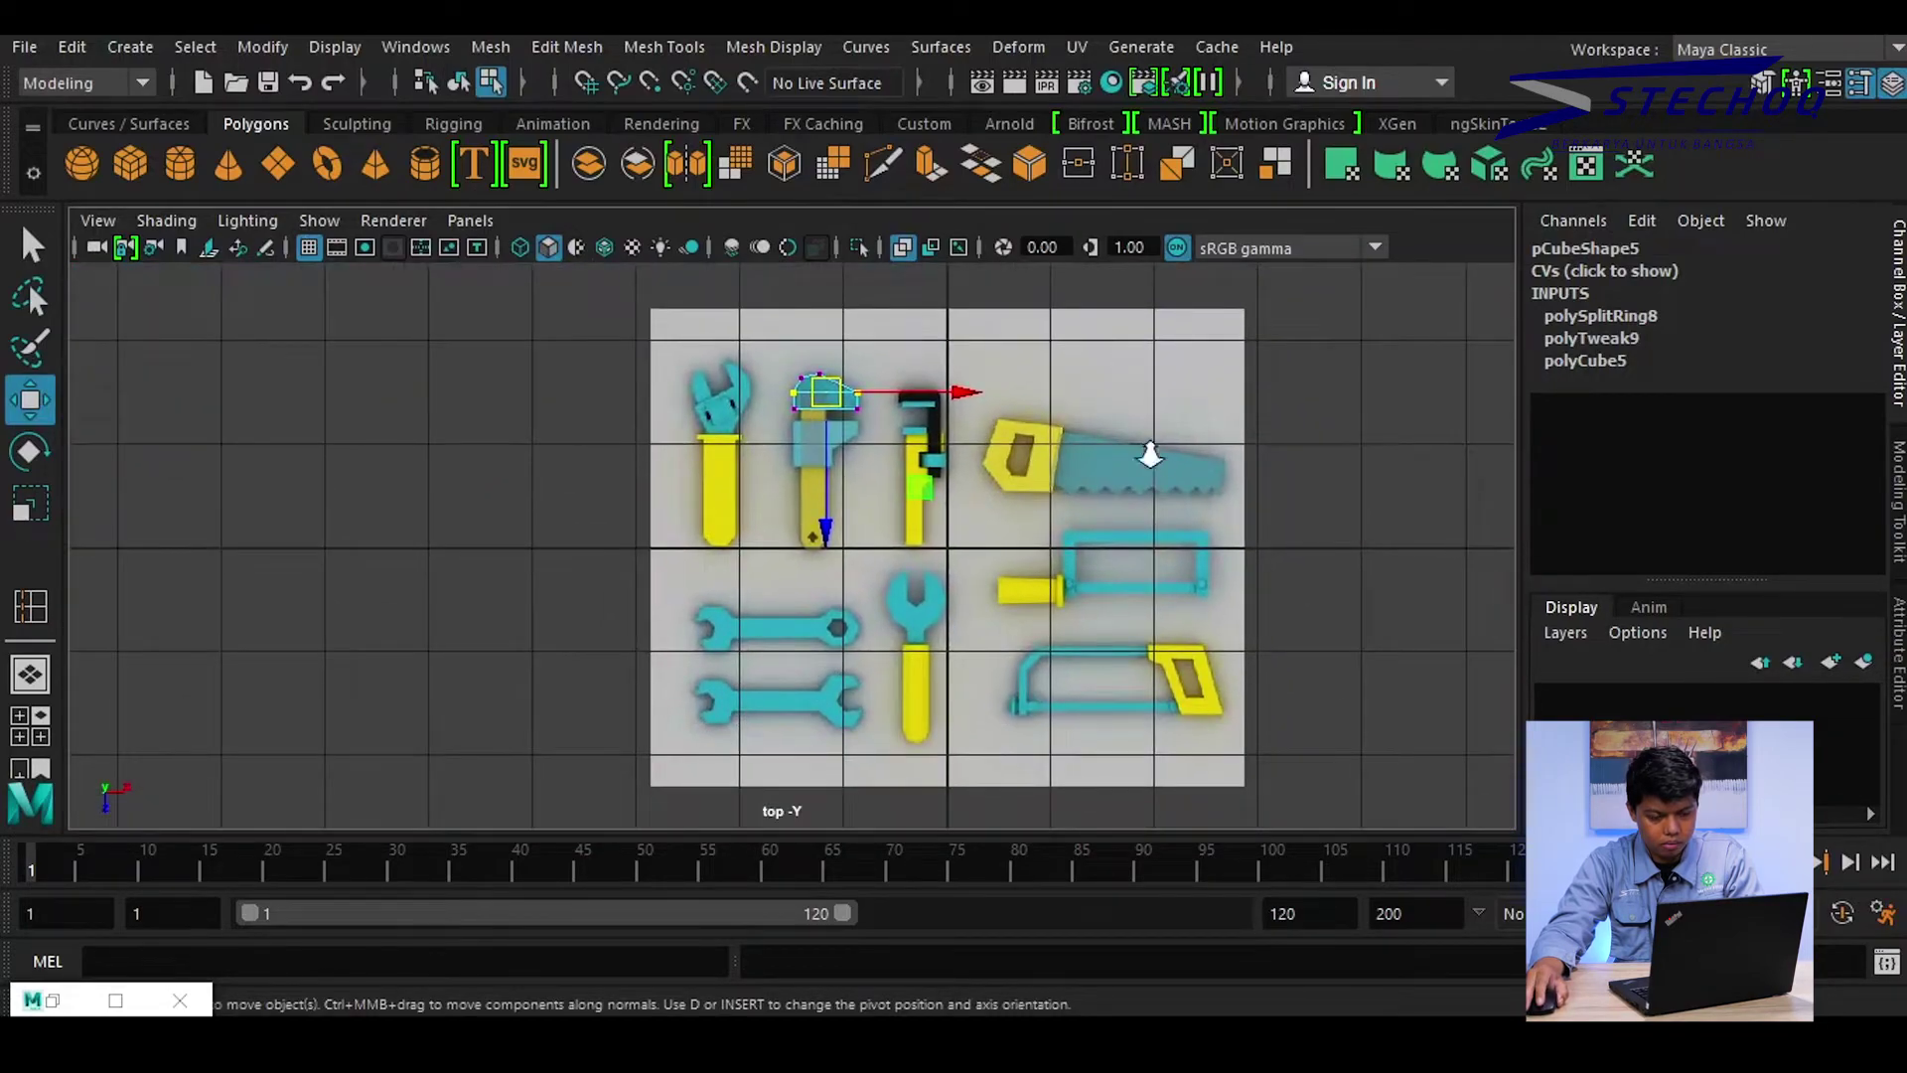
pyautogui.scroll(2, 1132, 452)
pyautogui.scroll(2, 970, 536)
pyautogui.scroll(1, 923, 340)
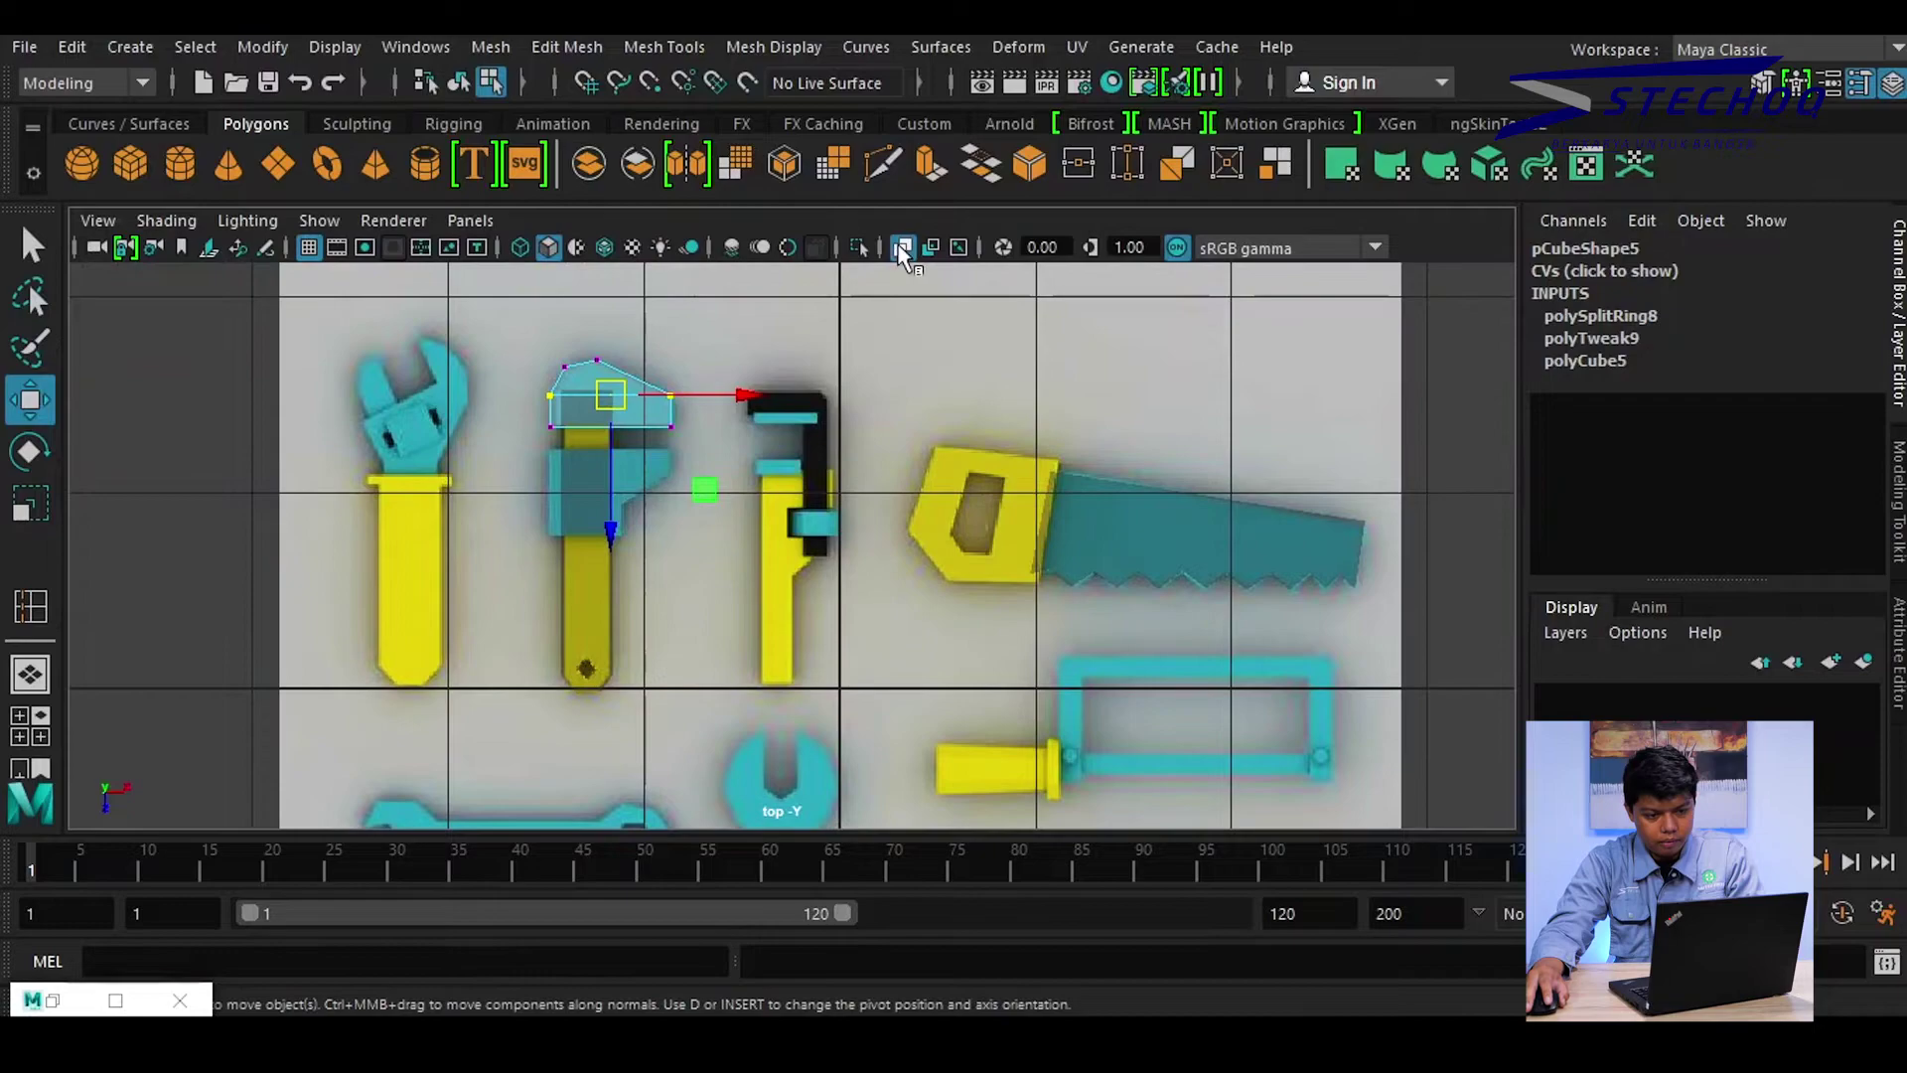
pyautogui.hotkey('alt', 'x')
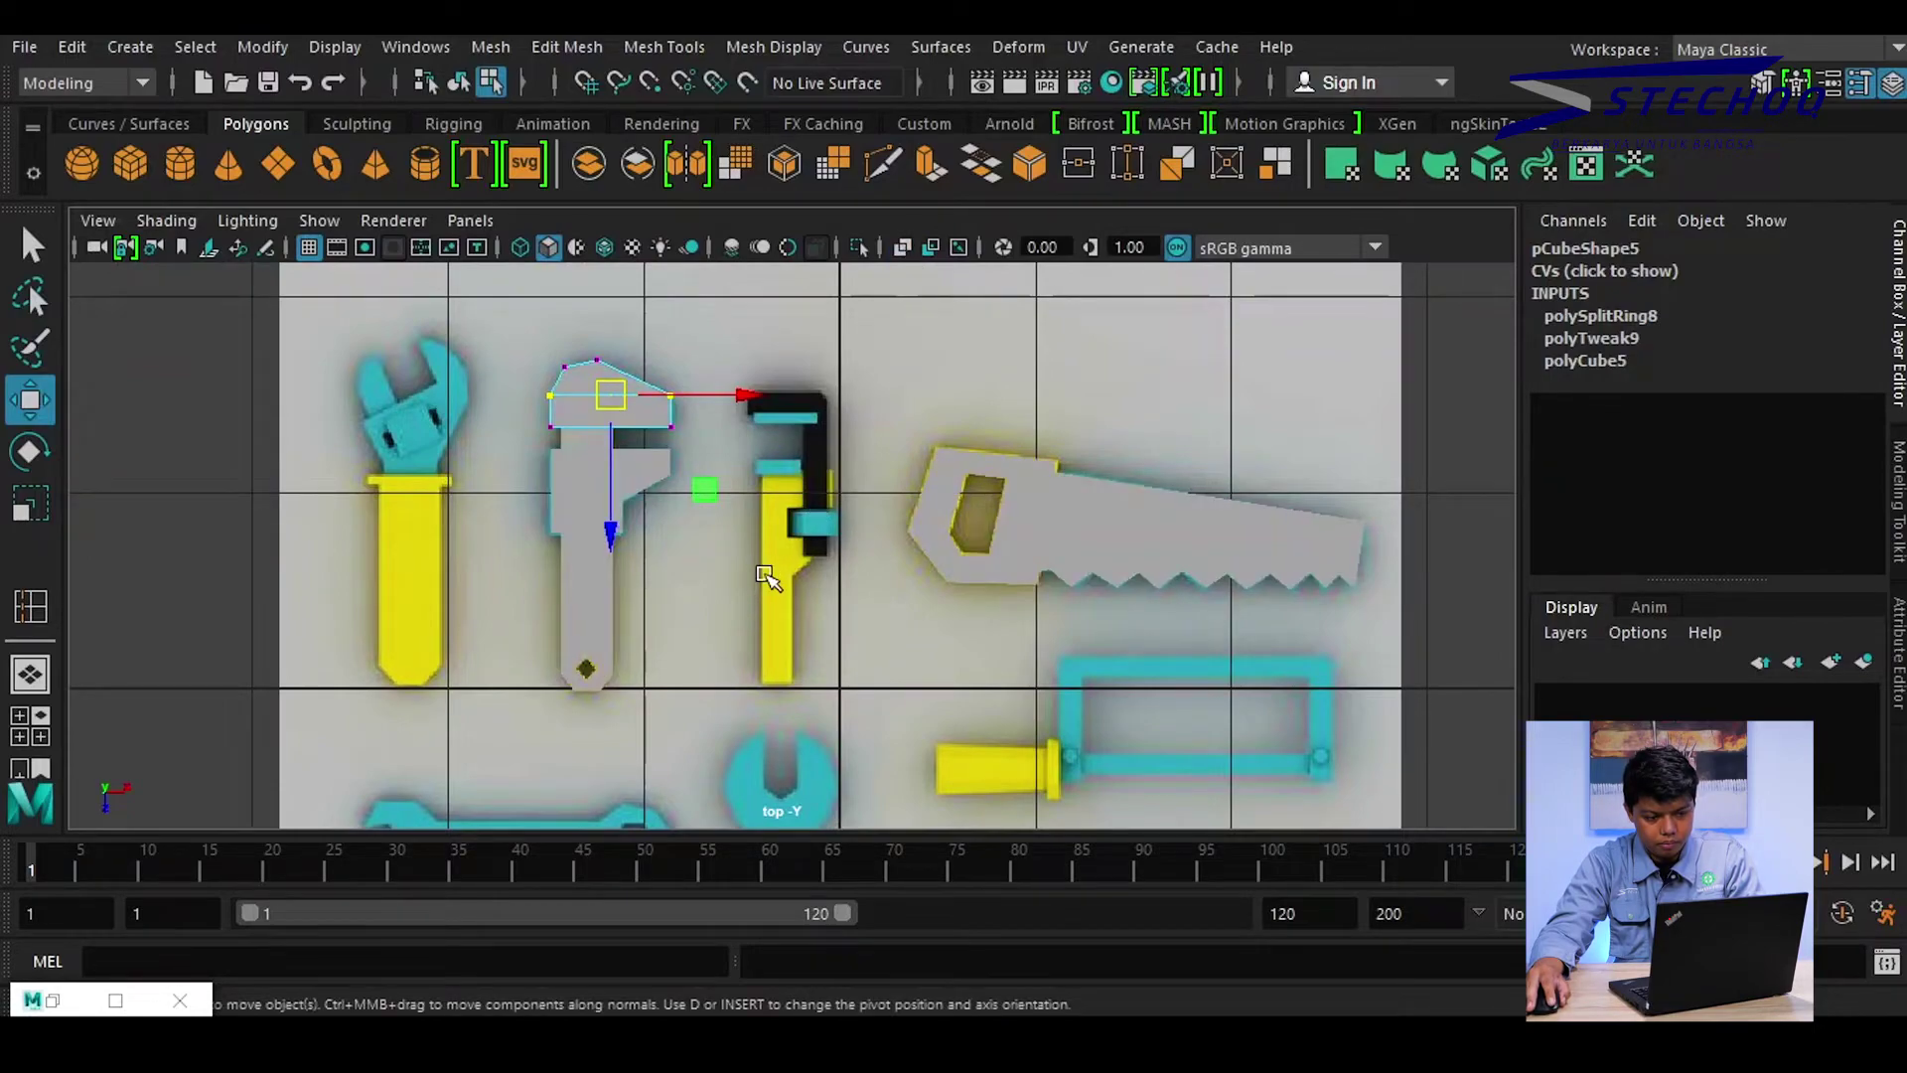
pyautogui.press('space')
pyautogui.moveTo(765, 572); pyautogui.dragTo(787, 483)
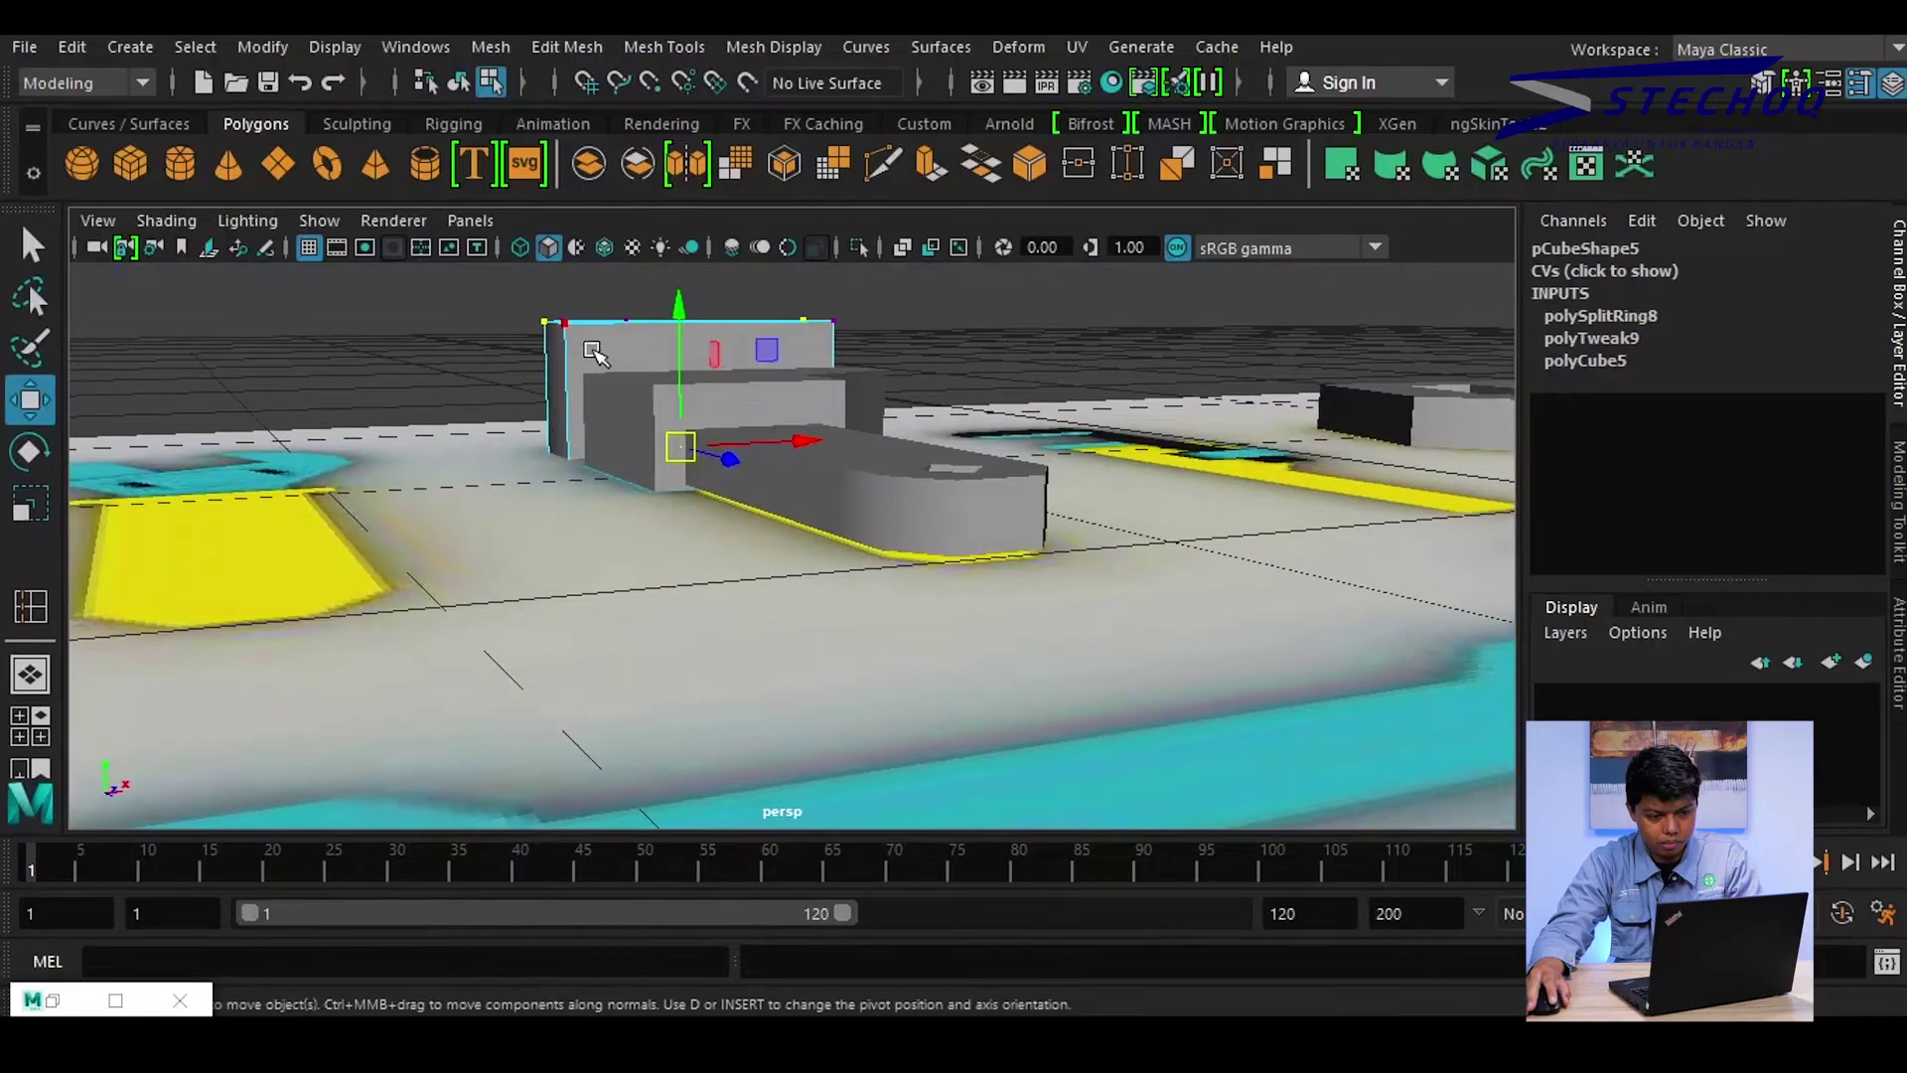
# Flatten the upper jaw block pCube5 to Scale Y 0.368
pyautogui.moveTo(593, 349); pyautogui.dragTo(774, 199, button='right')
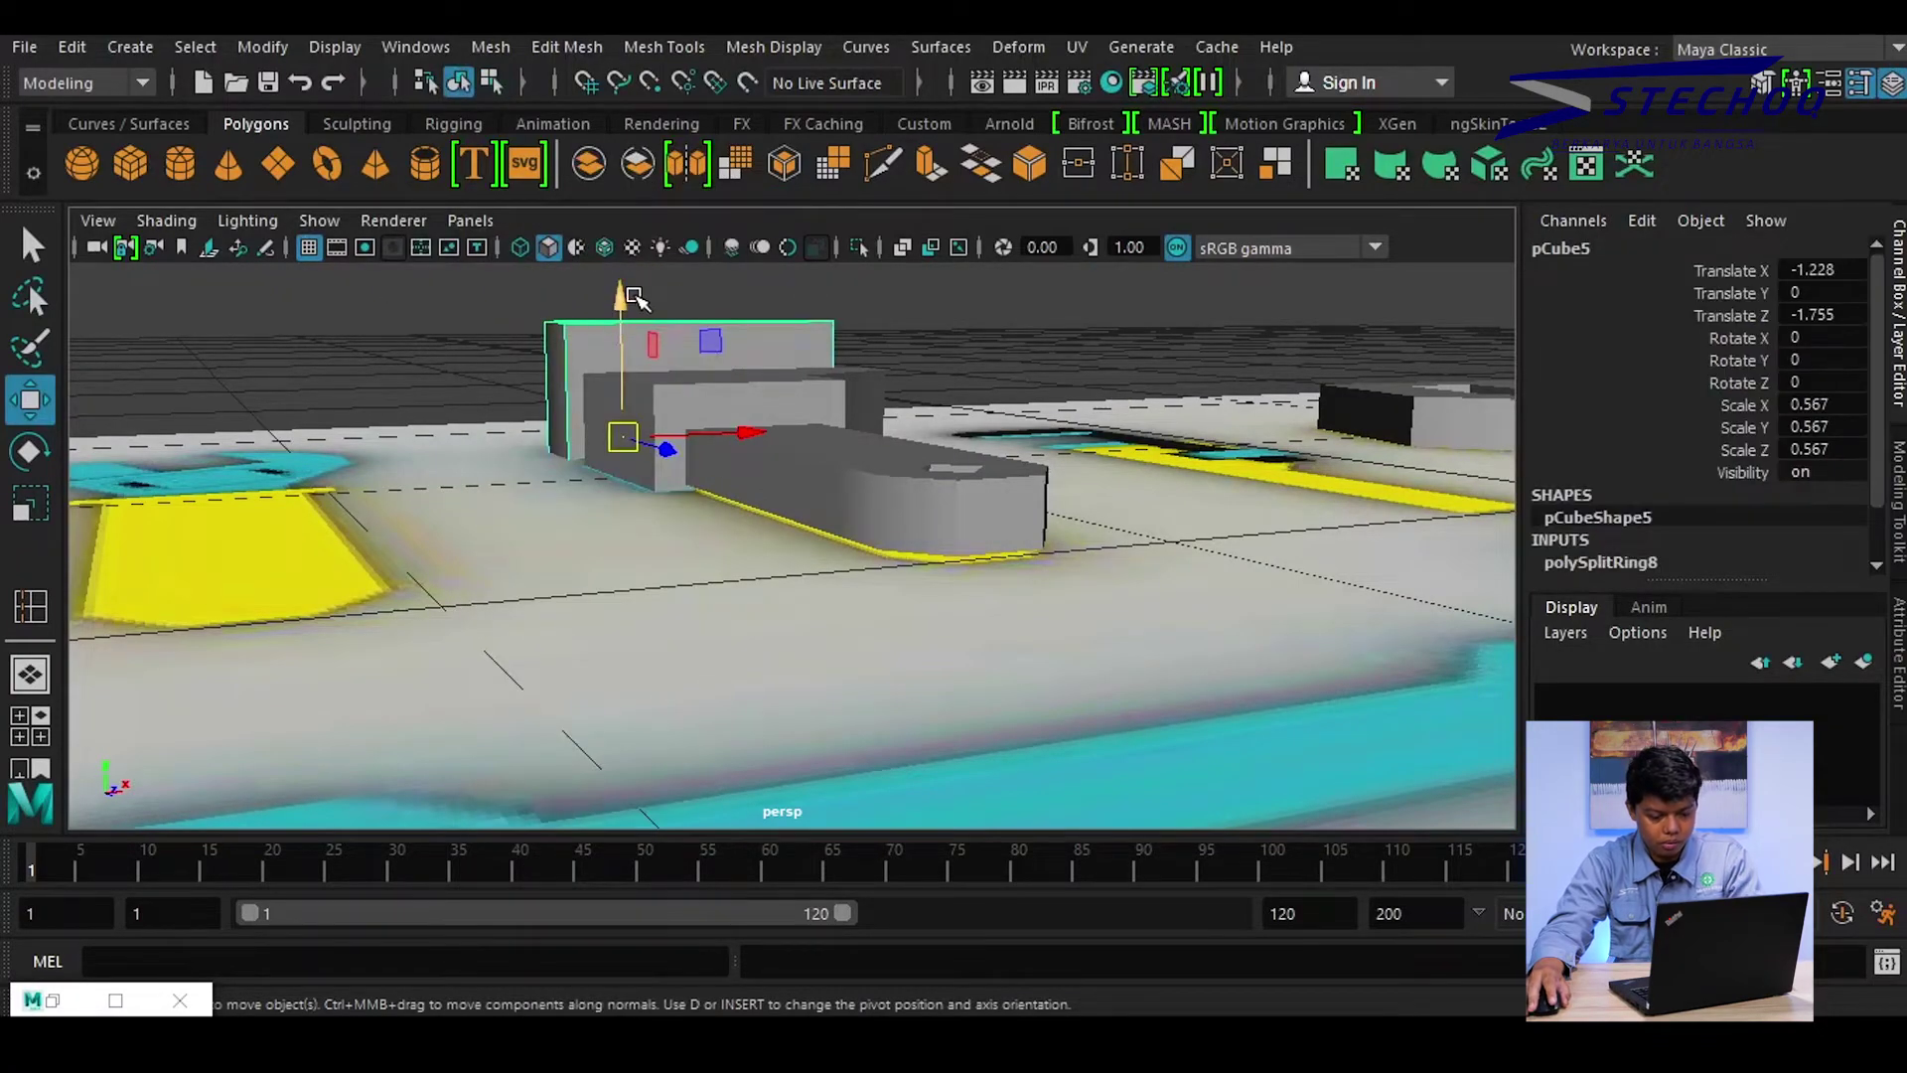
pyautogui.press('r')
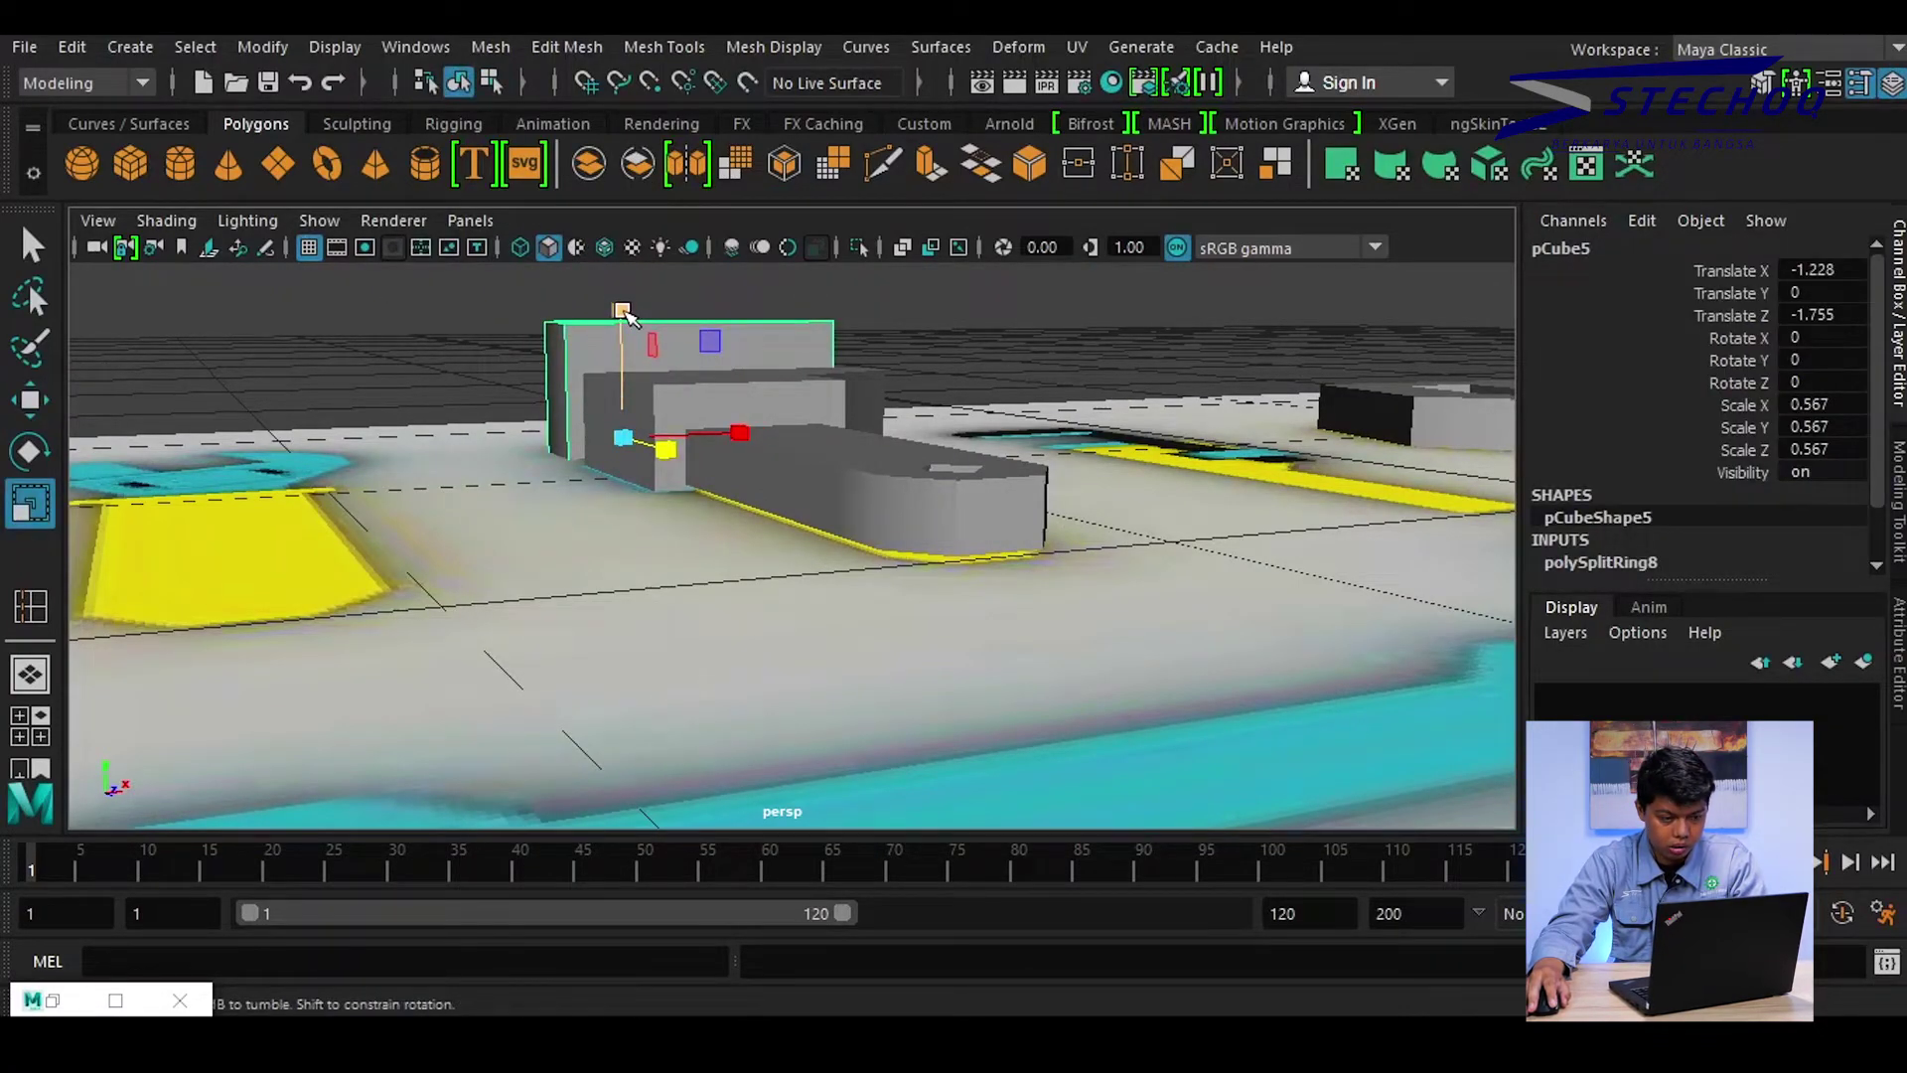
pyautogui.moveTo(622, 311); pyautogui.dragTo(629, 352)
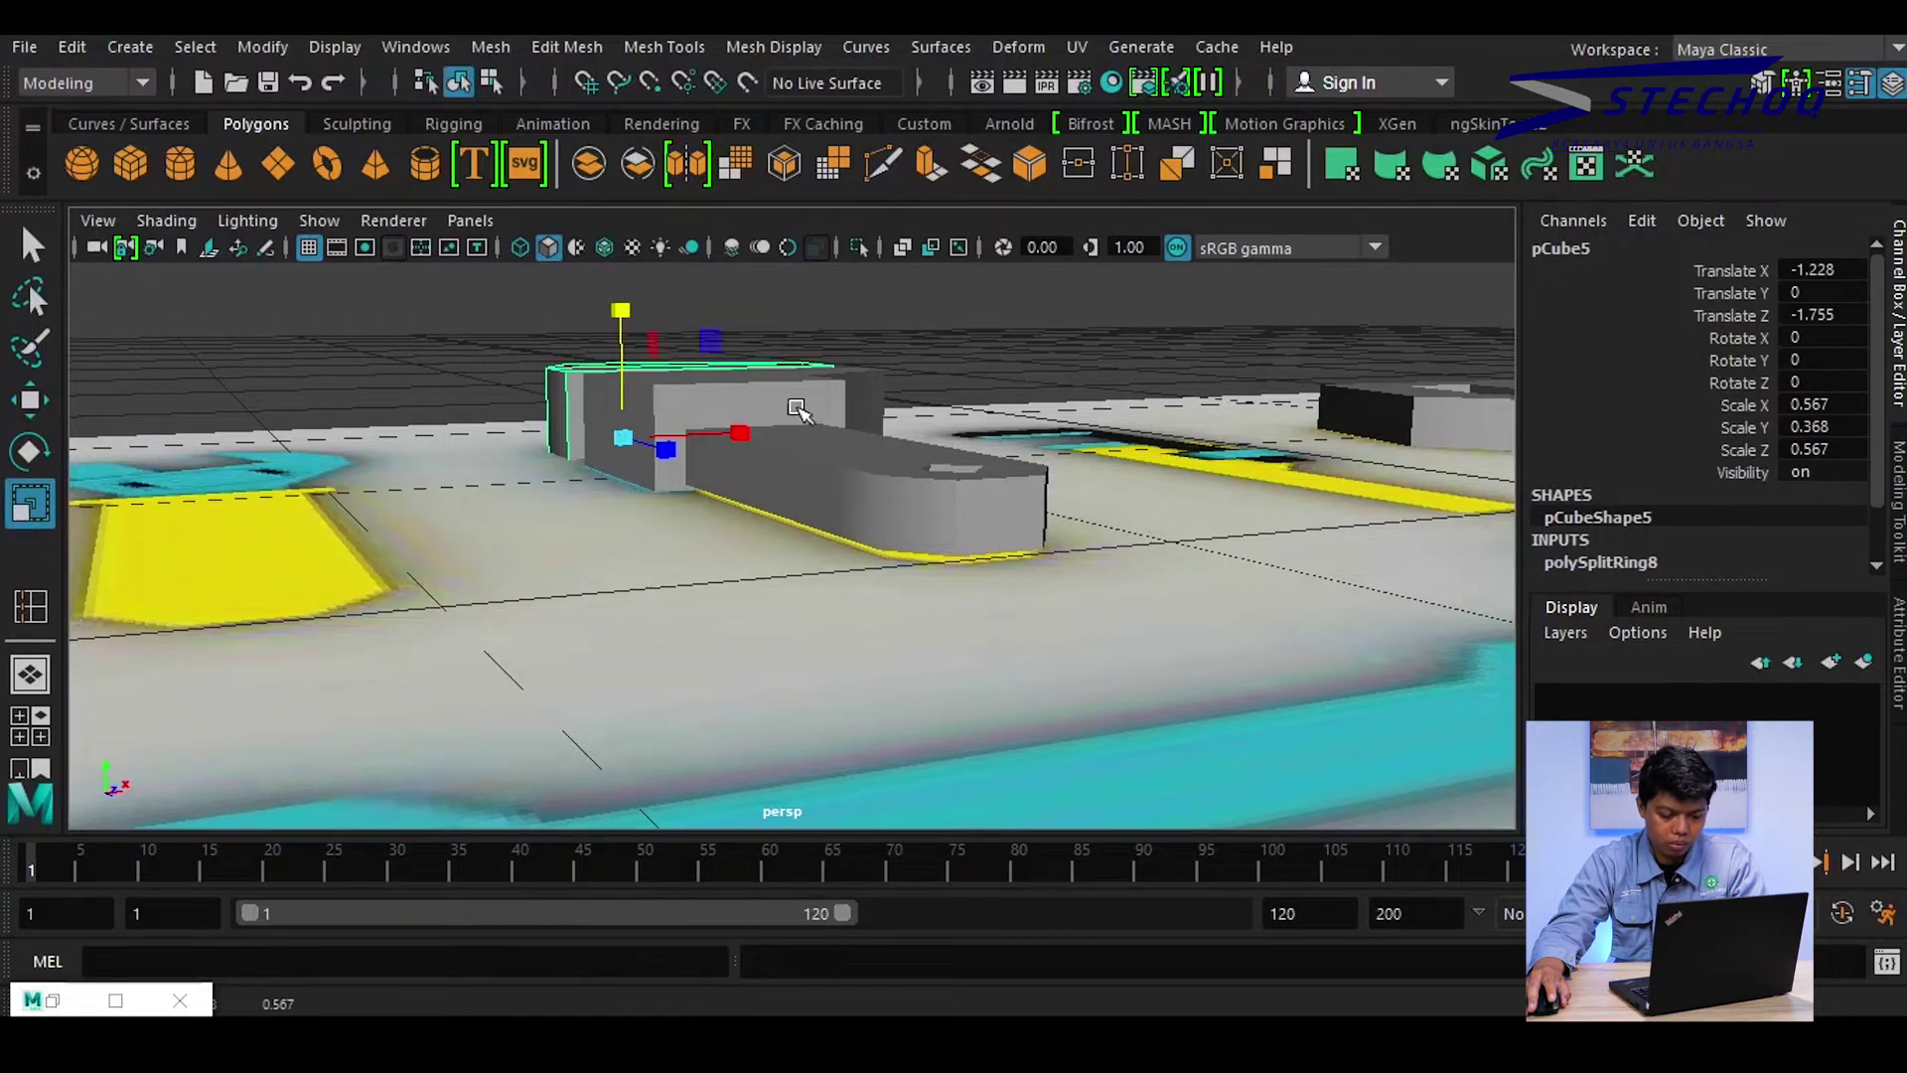
pyautogui.moveTo(798, 409)
pyautogui.keyDown('alt'); pyautogui.mouseDown()
pyautogui.moveTo(763, 584)
pyautogui.moveTo(460, 605)
pyautogui.moveTo(358, 638)
pyautogui.moveTo(745, 543)
pyautogui.moveTo(817, 426)
pyautogui.moveTo(881, 524)
pyautogui.moveTo(874, 547)
pyautogui.moveTo(753, 446)
pyautogui.mouseUp(); pyautogui.keyUp('alt')
# Flatten the middle block pCube4 to Scale Y 0.45 and raise it to Translate Y 0.047
pyautogui.click(679, 392)
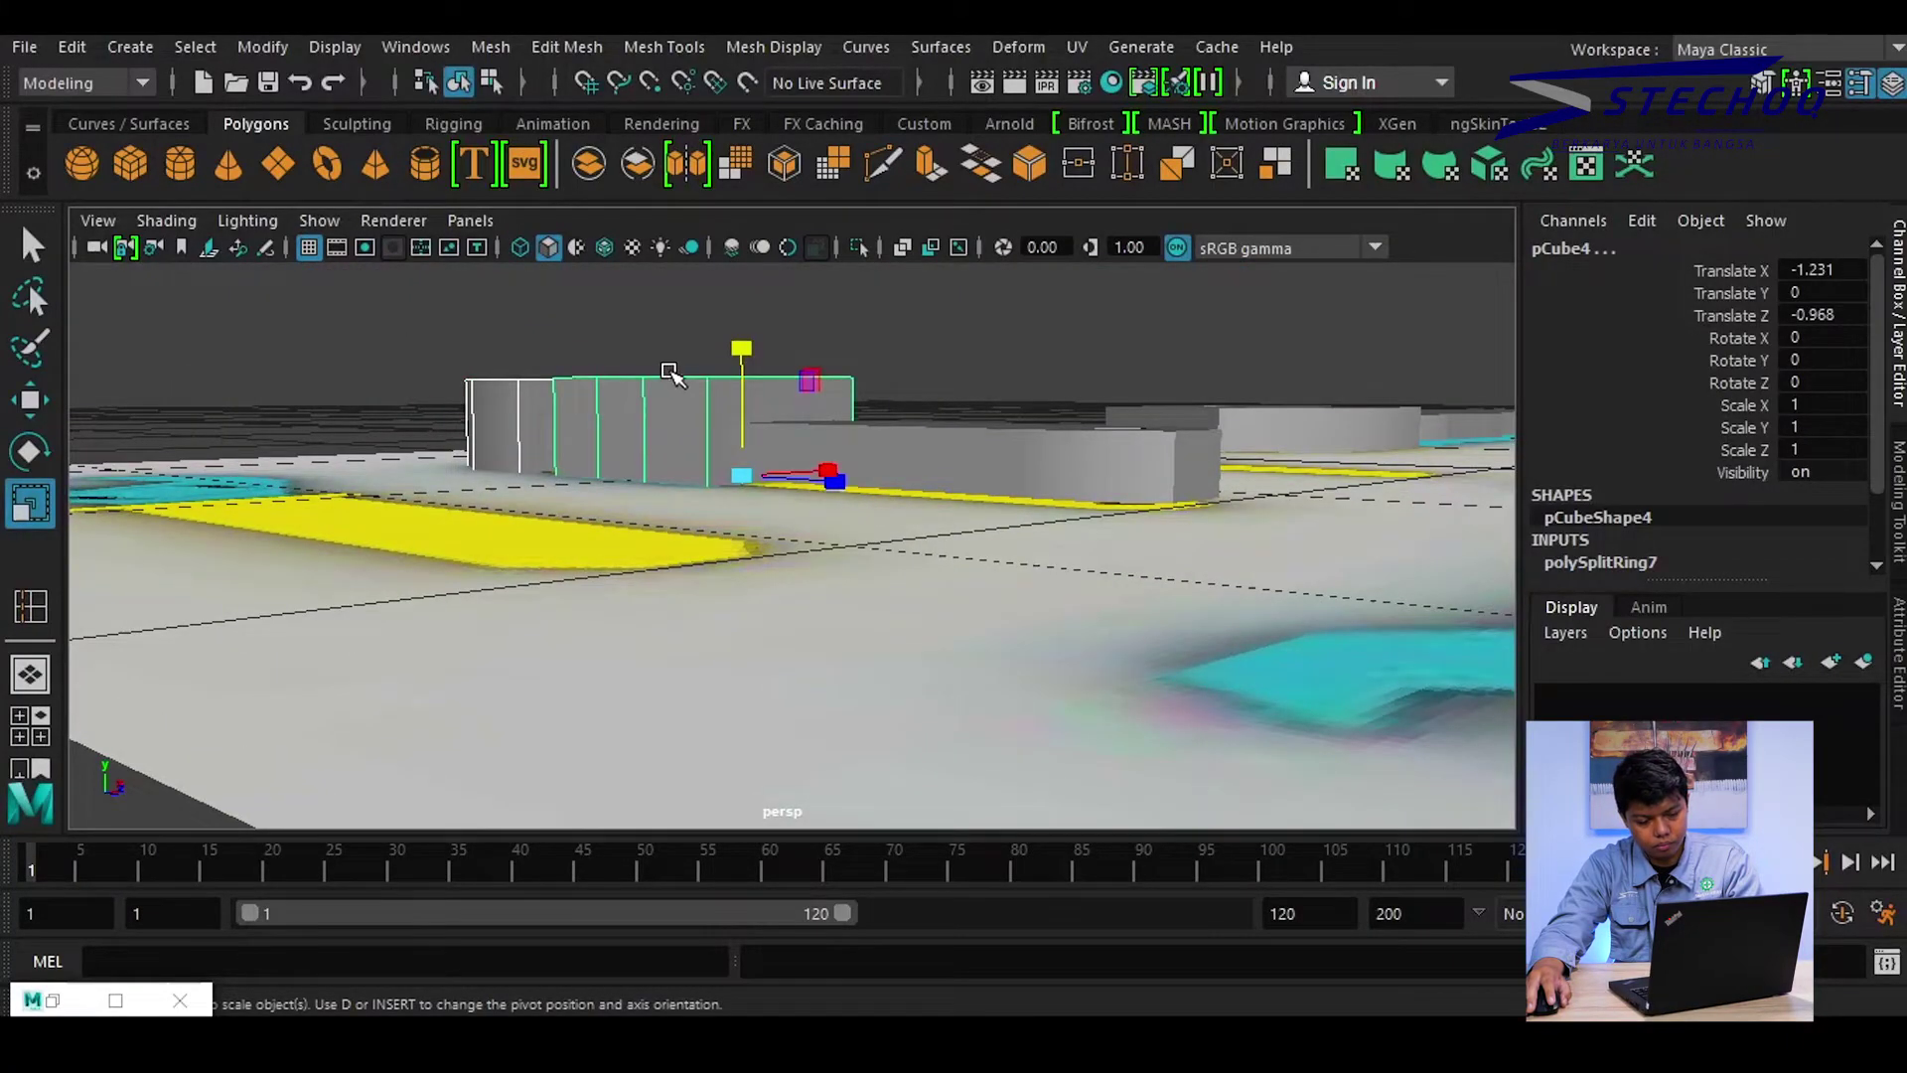
pyautogui.moveTo(745, 350); pyautogui.dragTo(757, 545)
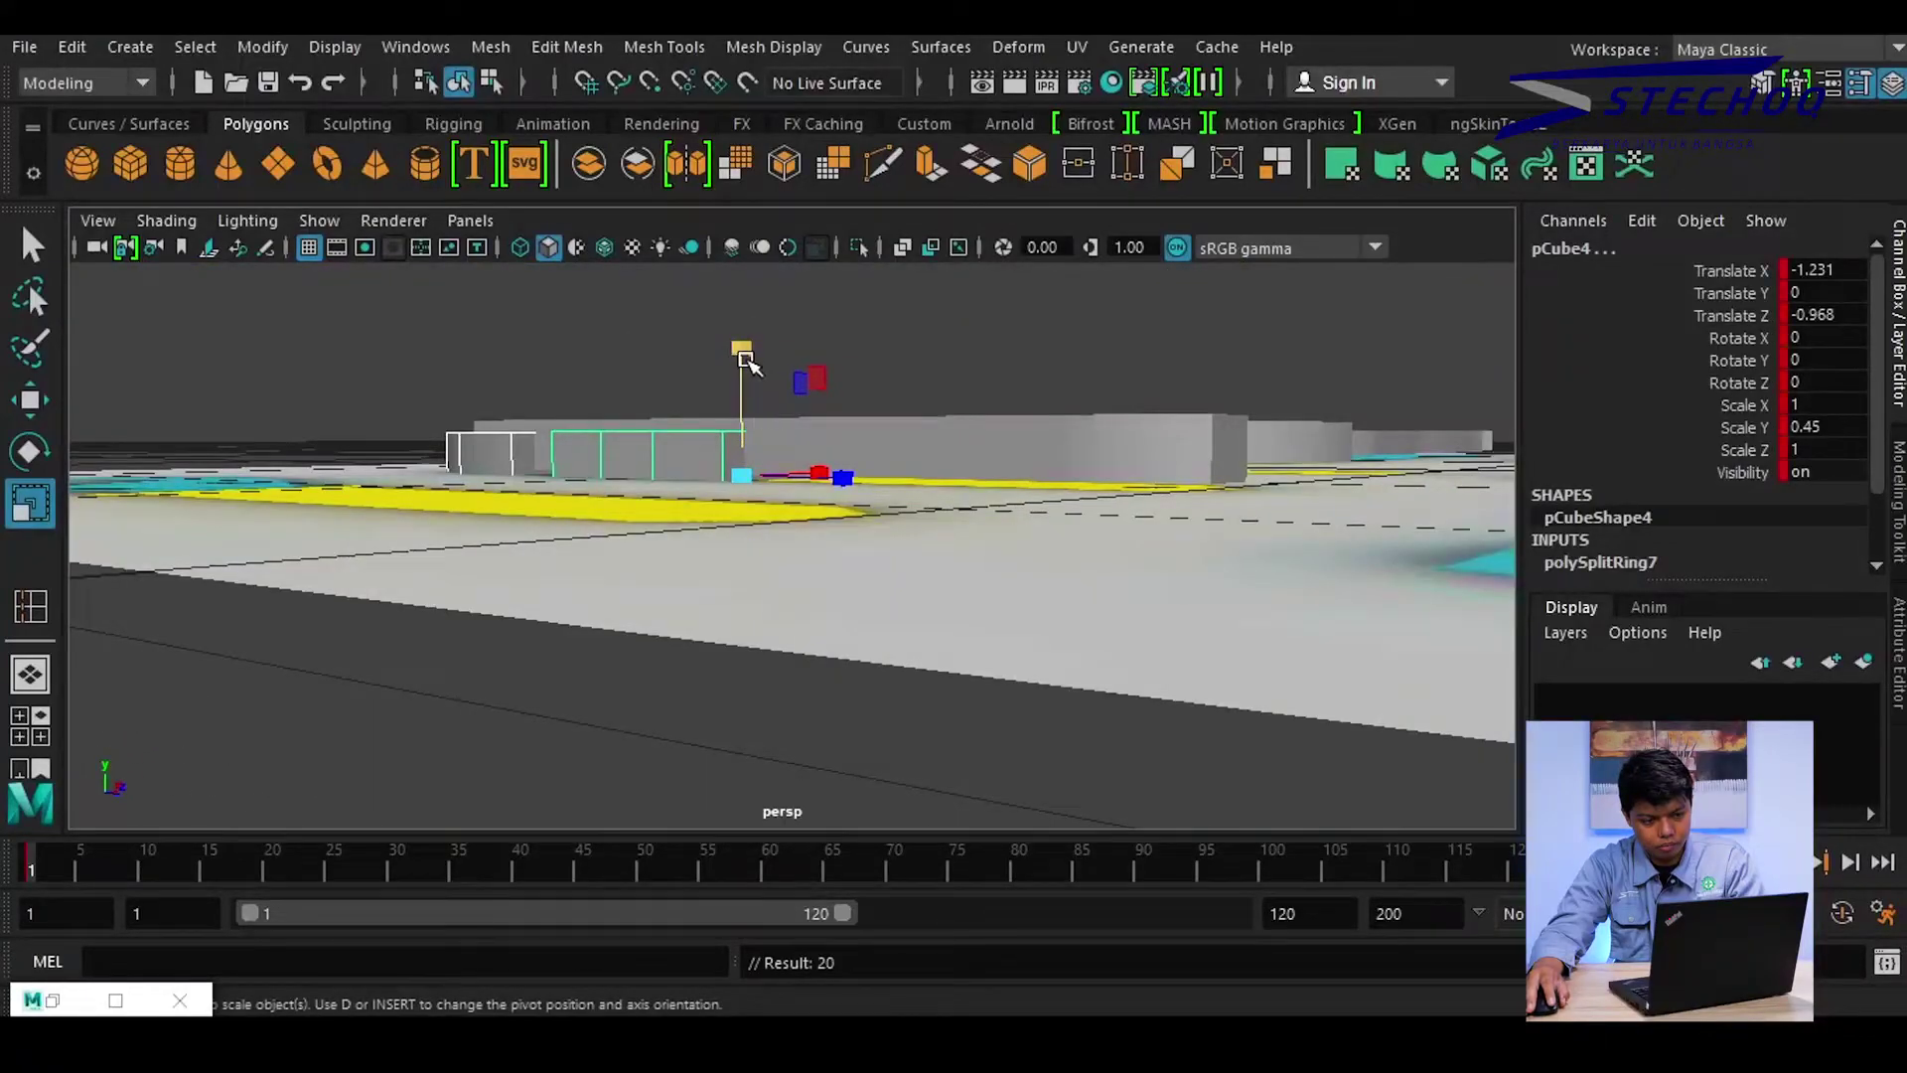
pyautogui.press('w')
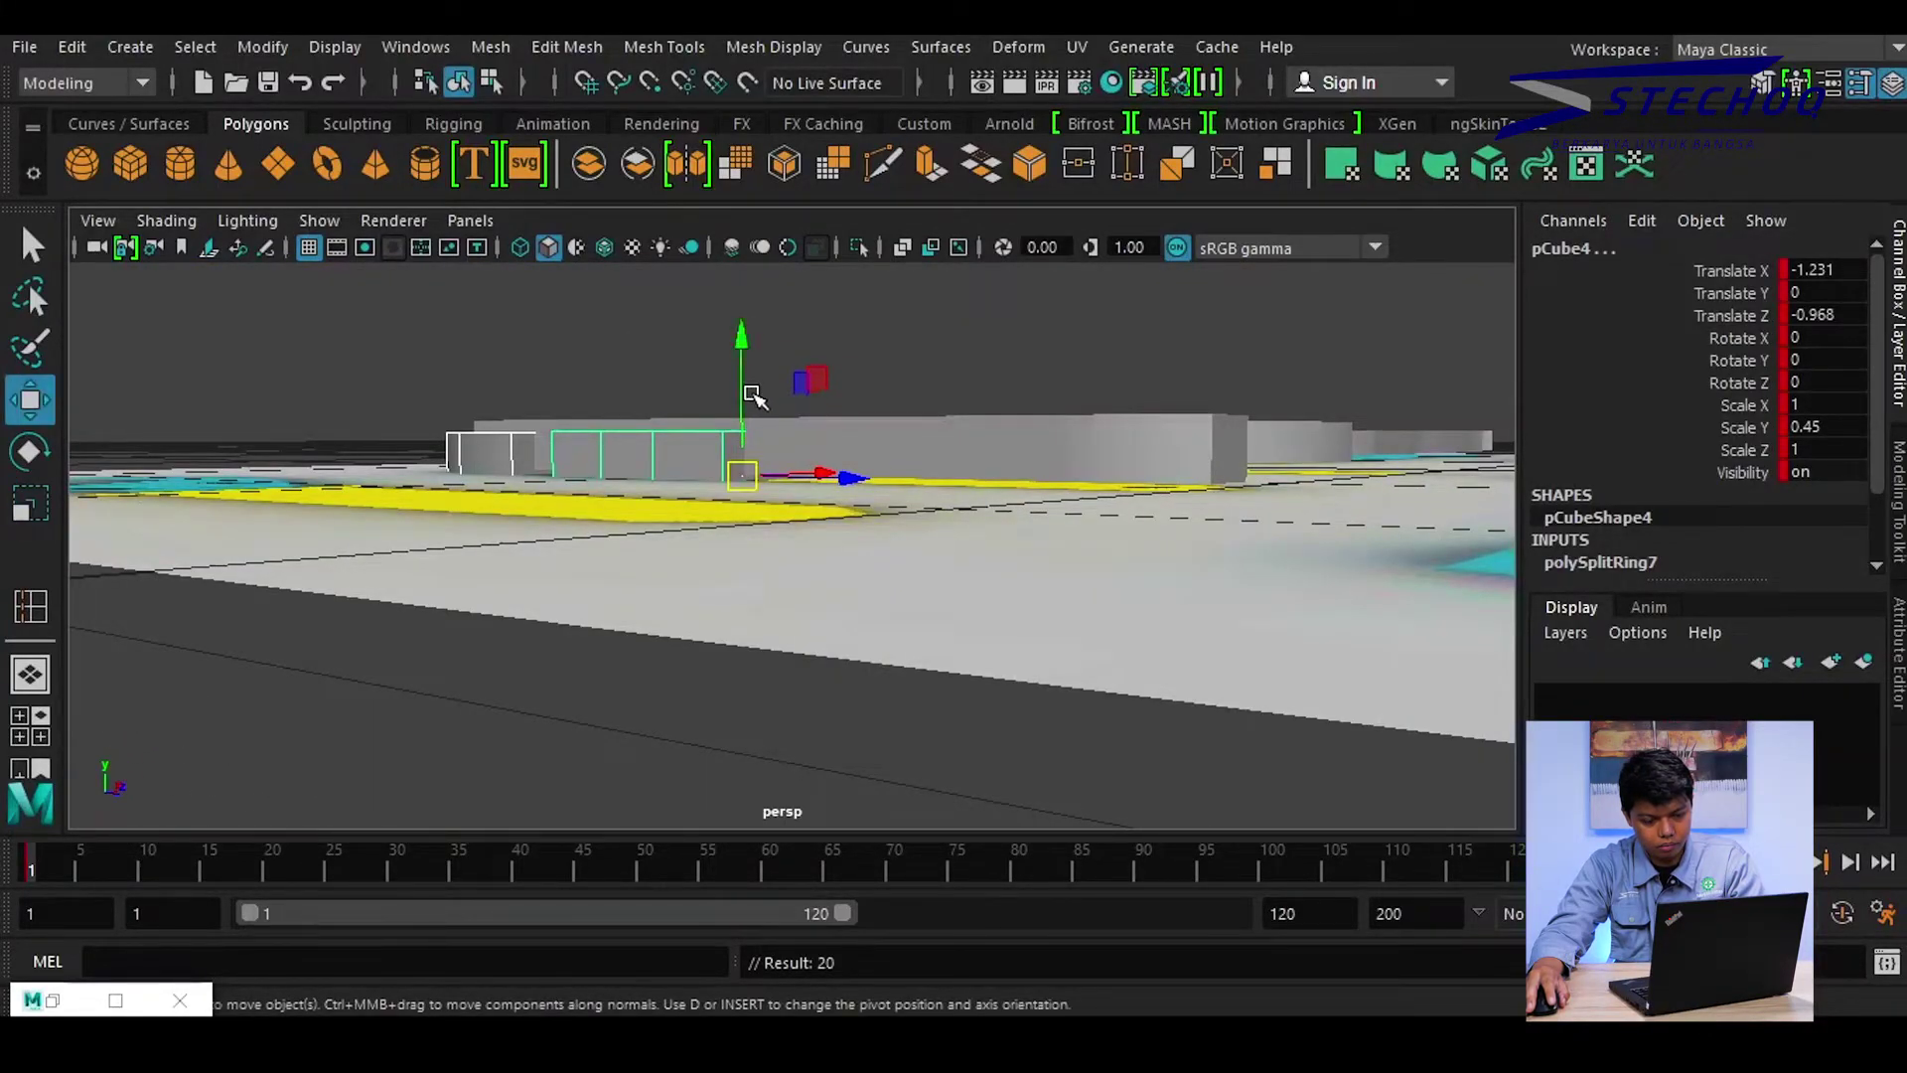
pyautogui.moveTo(752, 396)
pyautogui.keyDown('alt'); pyautogui.mouseDown()
pyautogui.moveTo(743, 326)
pyautogui.moveTo(750, 357)
pyautogui.mouseUp(); pyautogui.keyUp('alt')
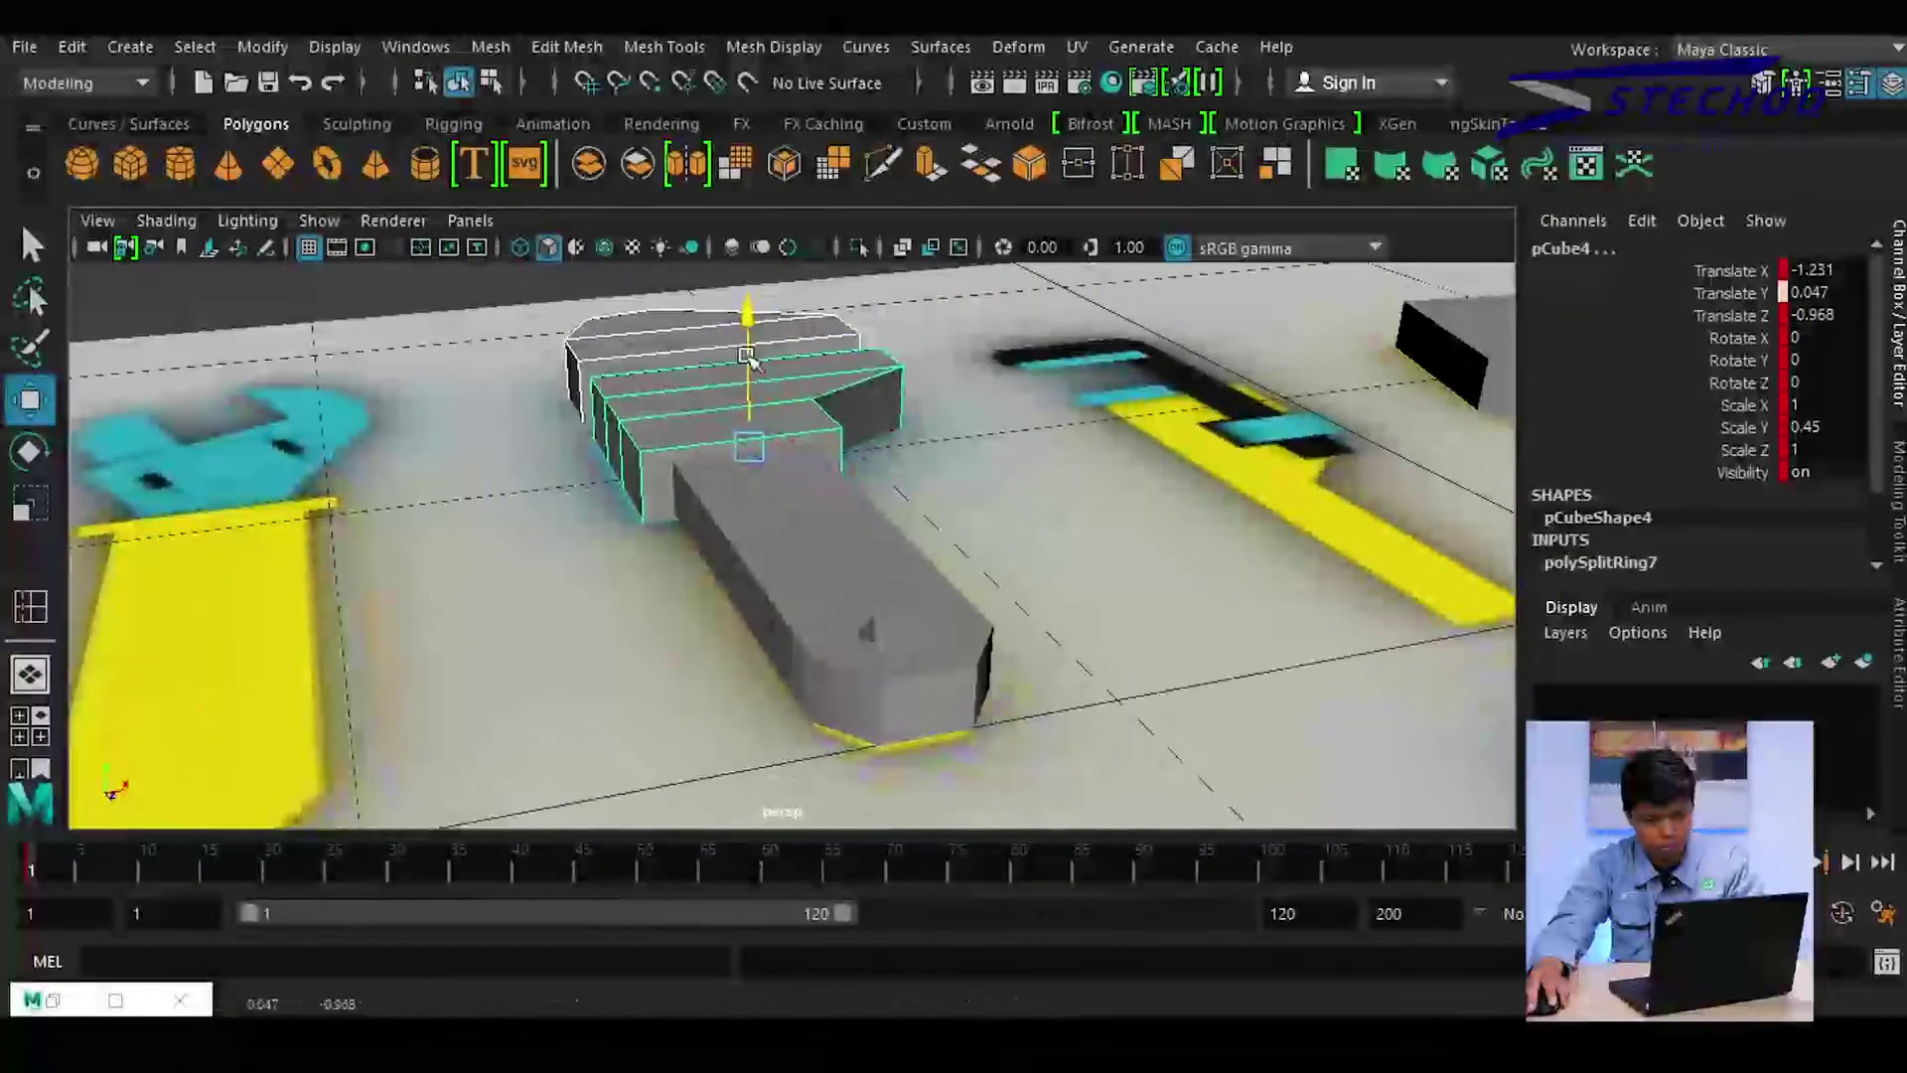
pyautogui.scroll(-5, 752, 360)
# Select the wrench handle pCube3 and show its Assign Favorite Material shader list
pyautogui.scroll(6, 962, 477)
pyautogui.click(885, 563)
pyautogui.scroll(-5, 1004, 528)
pyautogui.scroll(5, 758, 425)
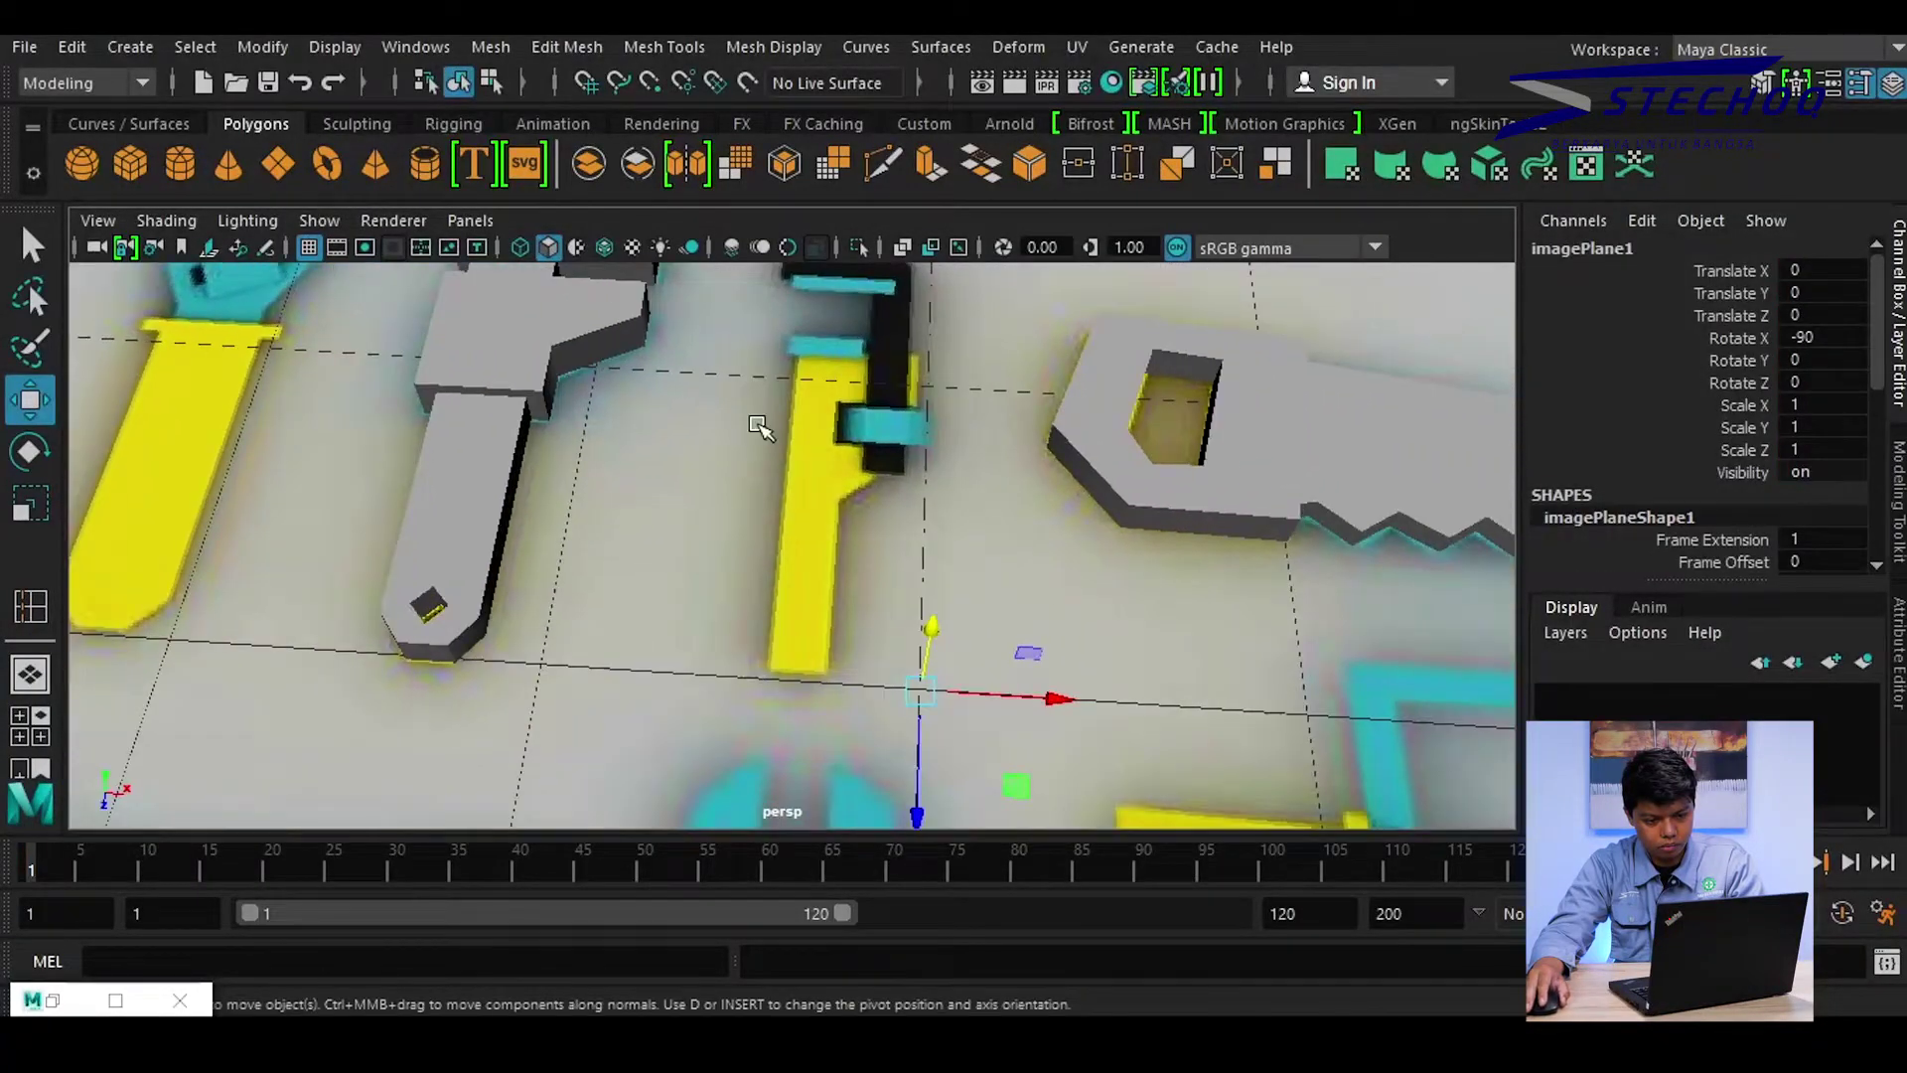
pyautogui.moveTo(758, 425)
pyautogui.keyDown('alt'); pyautogui.mouseDown()
pyautogui.moveTo(779, 447)
pyautogui.moveTo(787, 523)
pyautogui.moveTo(765, 502)
pyautogui.moveTo(761, 558)
pyautogui.moveTo(779, 566)
pyautogui.moveTo(675, 536)
pyautogui.moveTo(979, 426)
pyautogui.moveTo(1013, 391)
pyautogui.moveTo(1004, 375)
pyautogui.moveTo(945, 456)
pyautogui.moveTo(962, 494)
pyautogui.moveTo(926, 506)
pyautogui.mouseUp(); pyautogui.keyUp('alt')
pyautogui.click(628, 523)
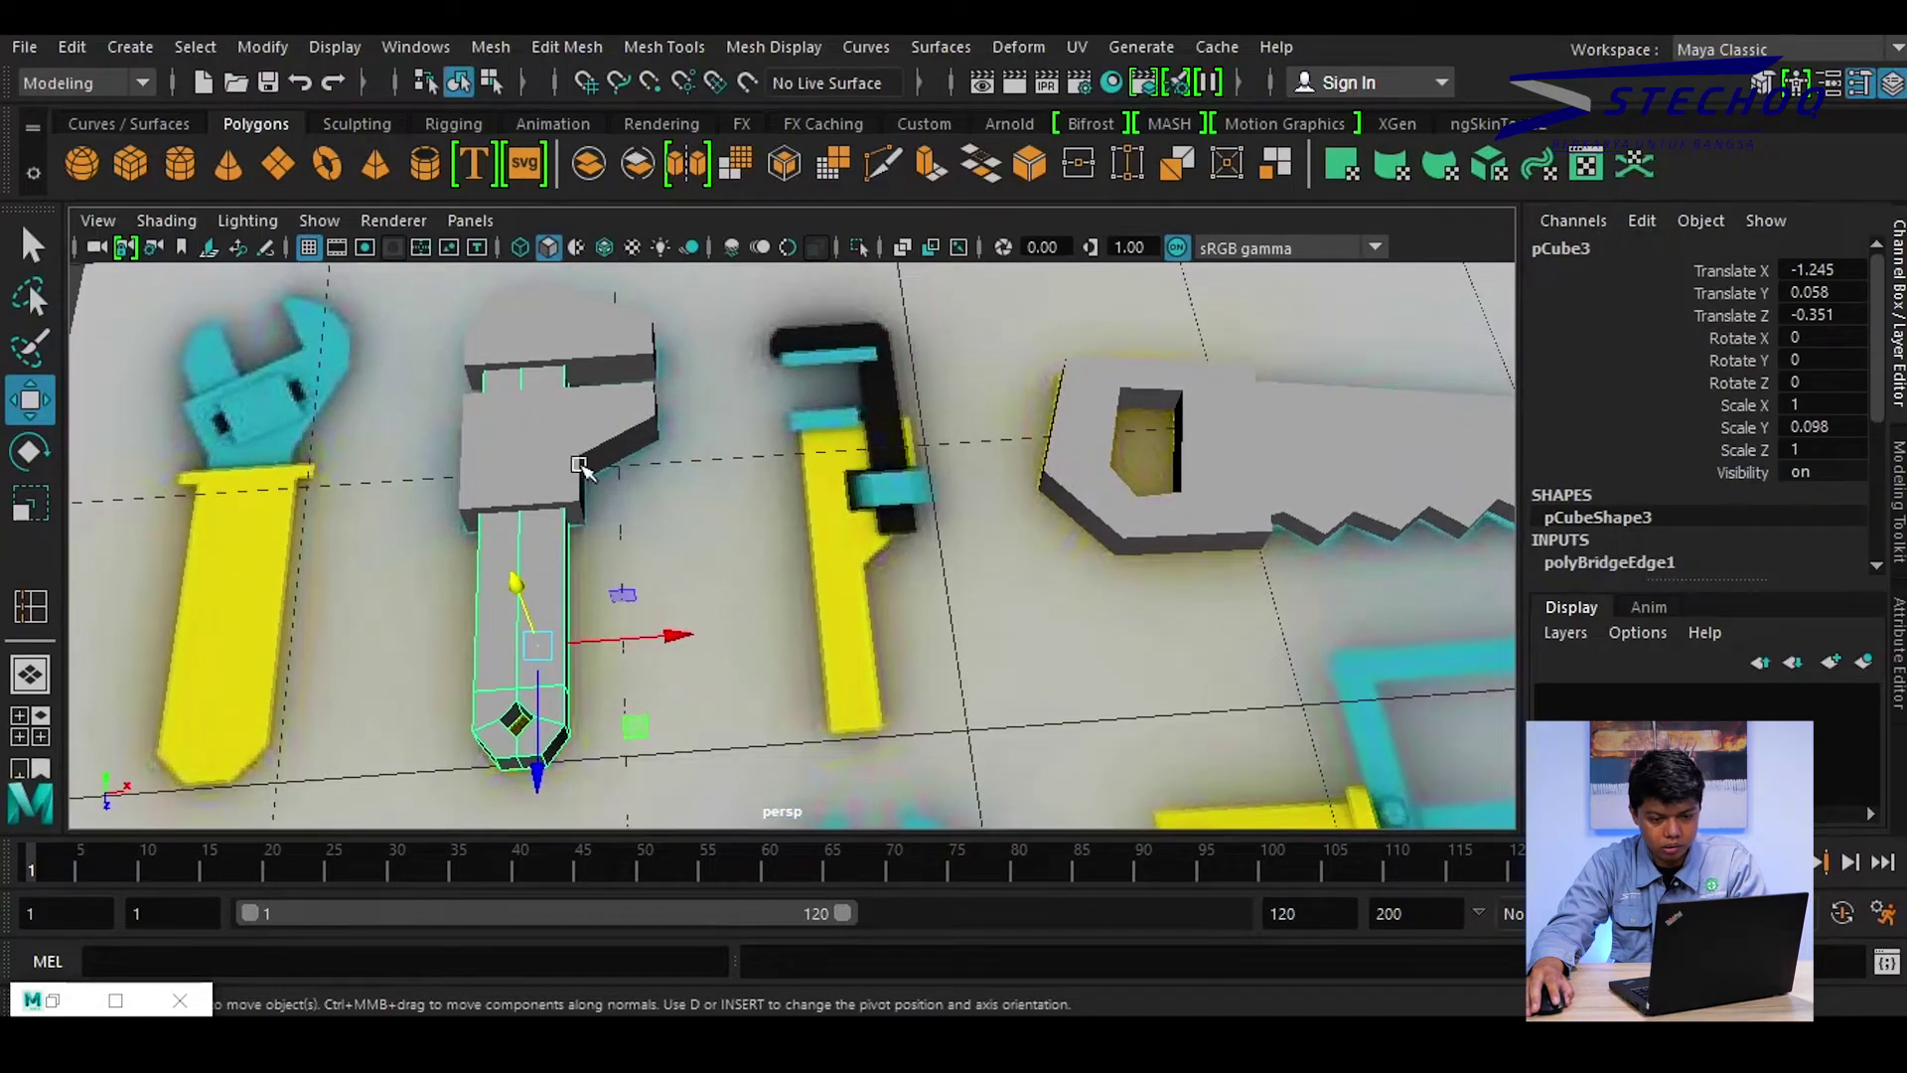
pyautogui.click(580, 358)
pyautogui.keyDown('alt'); pyautogui.moveTo(613, 544); pyautogui.dragTo(557, 526); pyautogui.keyUp('alt')
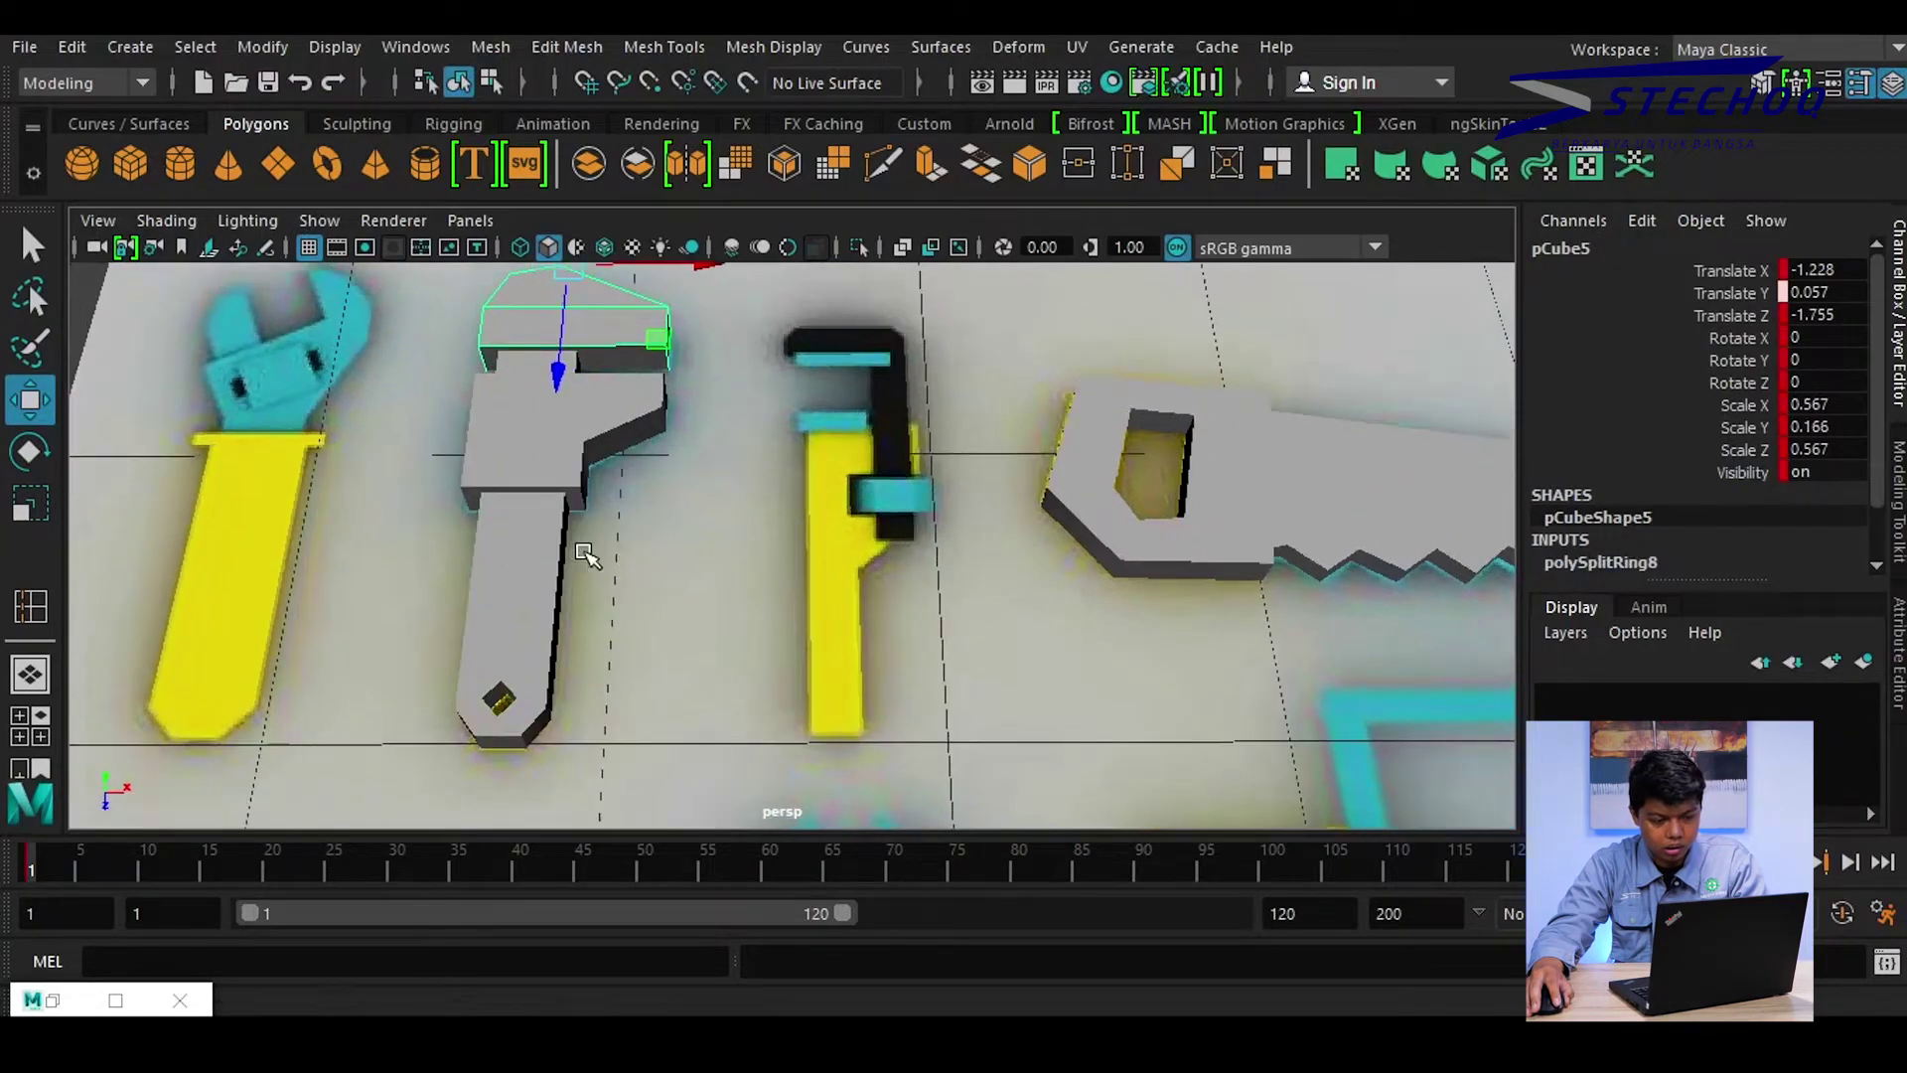
pyautogui.click(536, 513)
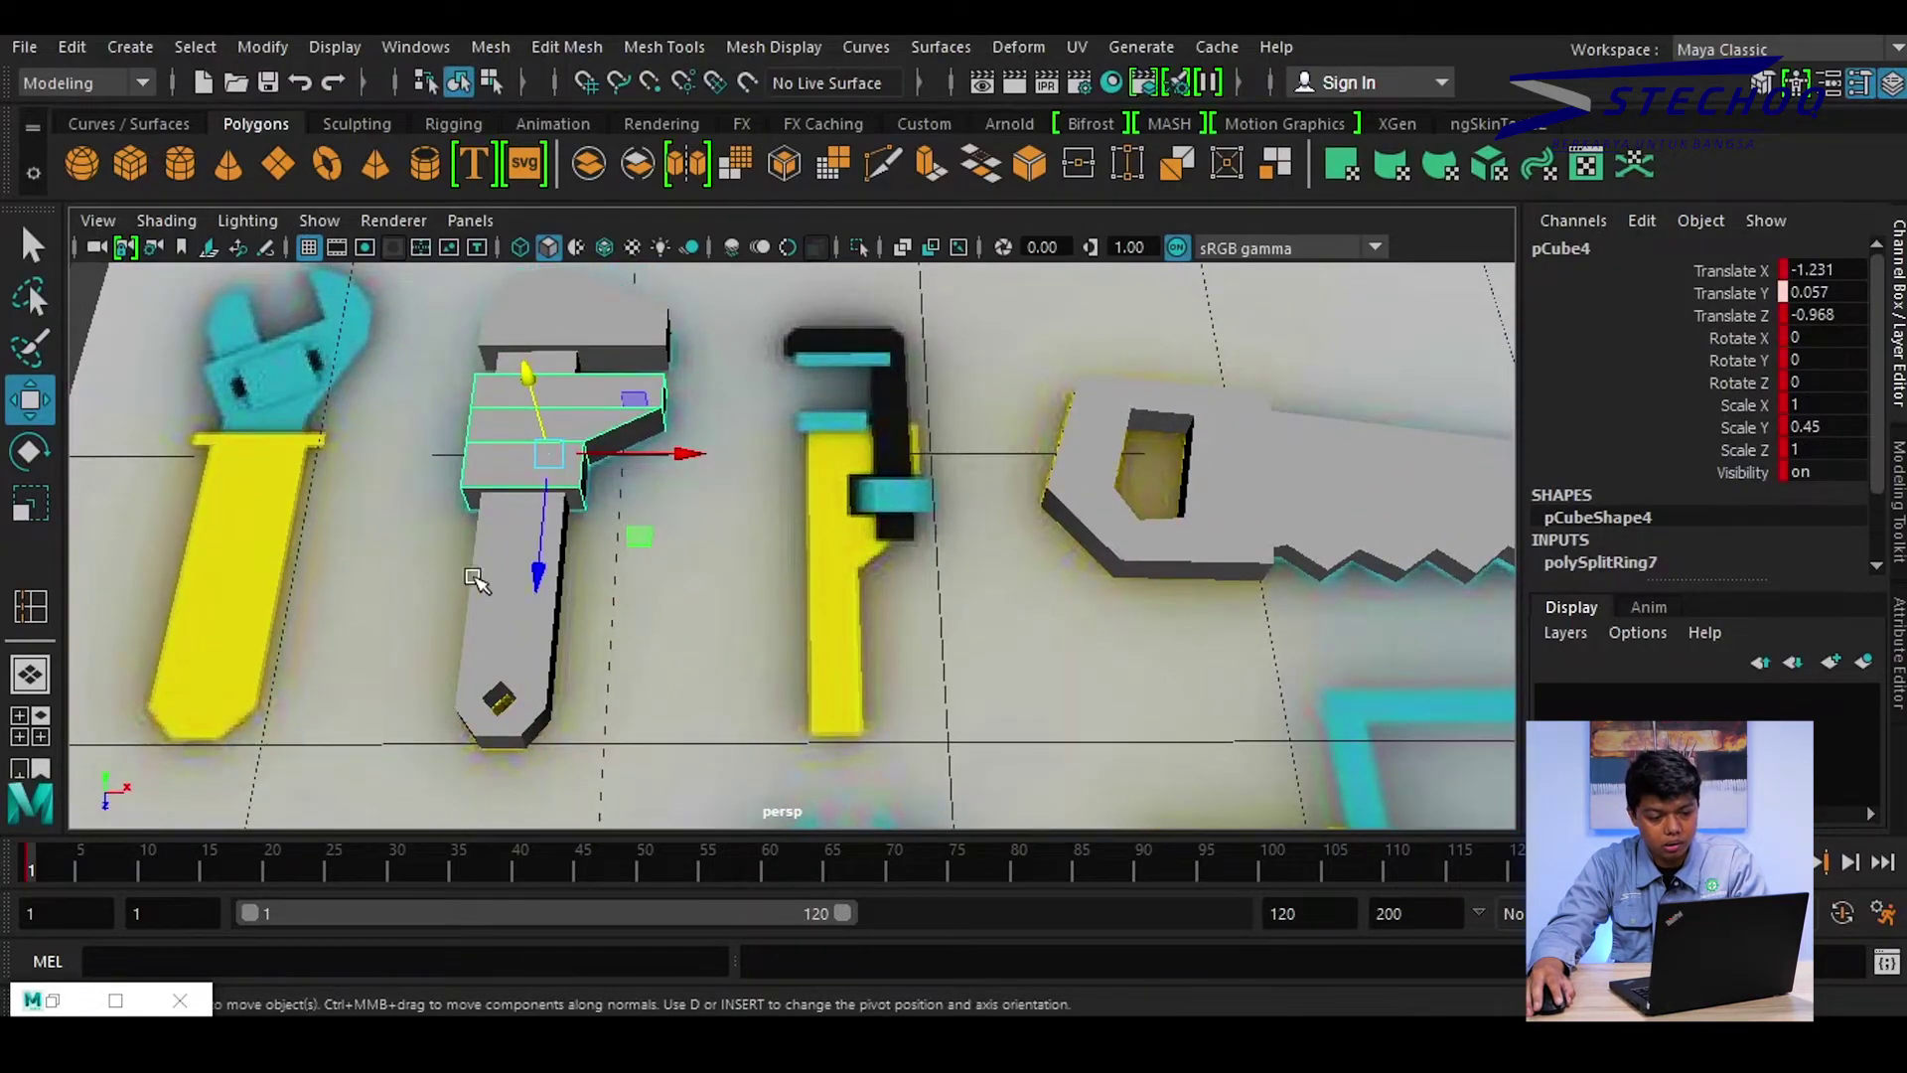
pyautogui.click(502, 562)
pyautogui.moveTo(507, 556); pyautogui.dragTo(568, 953, button='right')
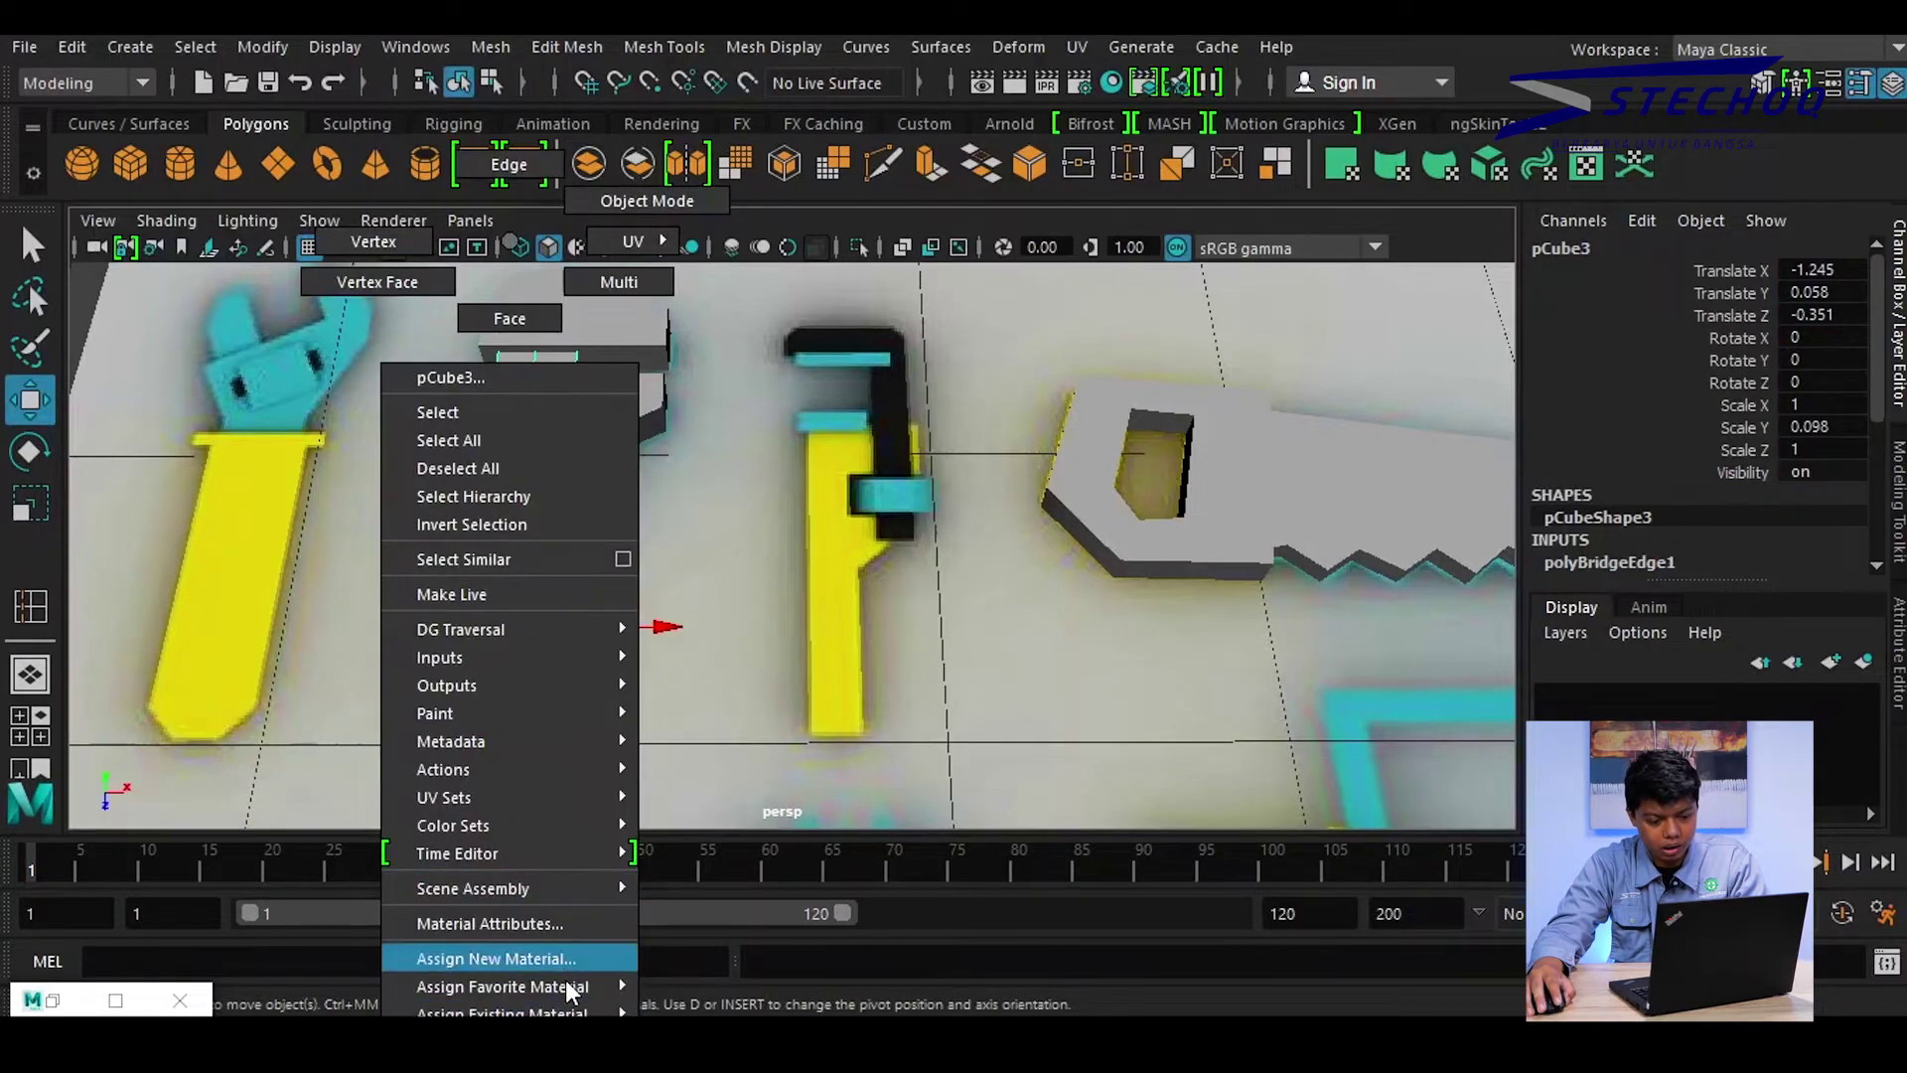
pyautogui.moveTo(504, 986)
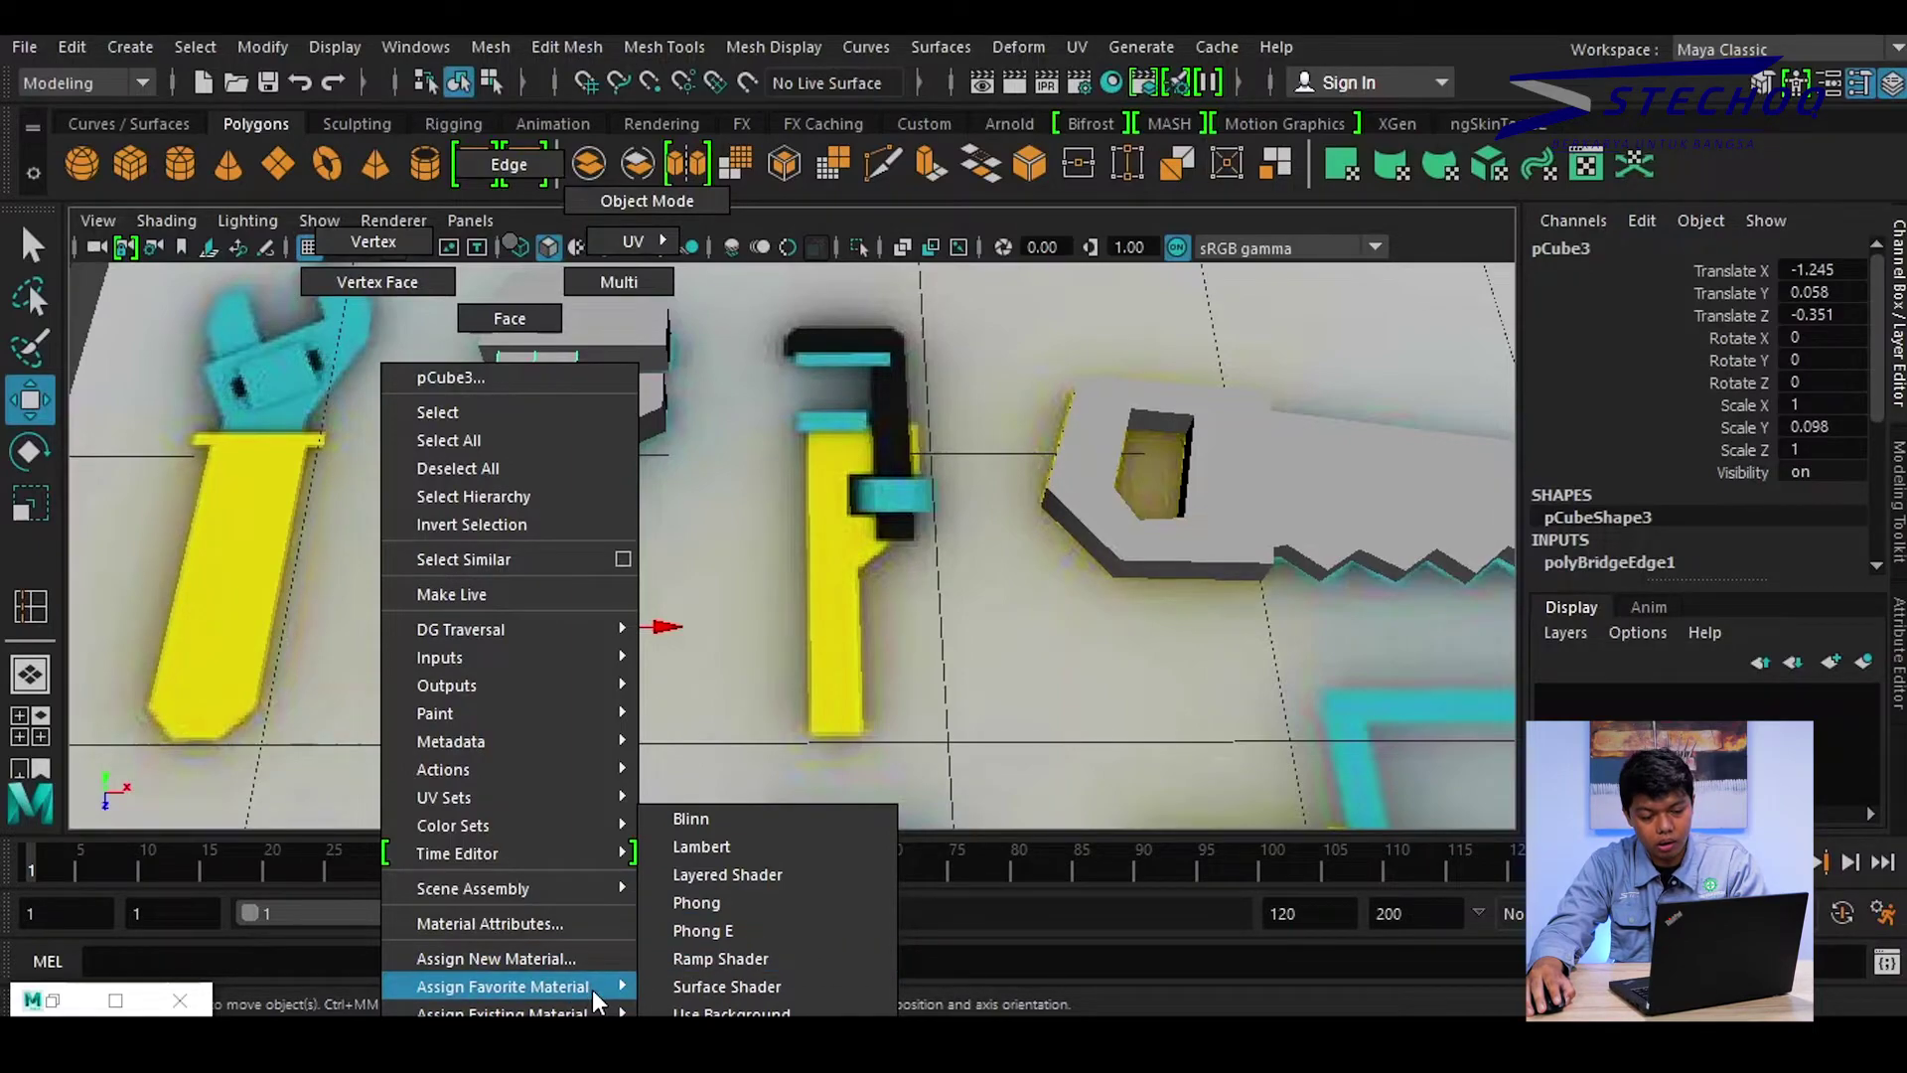
# Assign a new Phong material (phong1) to the wrench handle and make it yellow
pyautogui.click(745, 906)
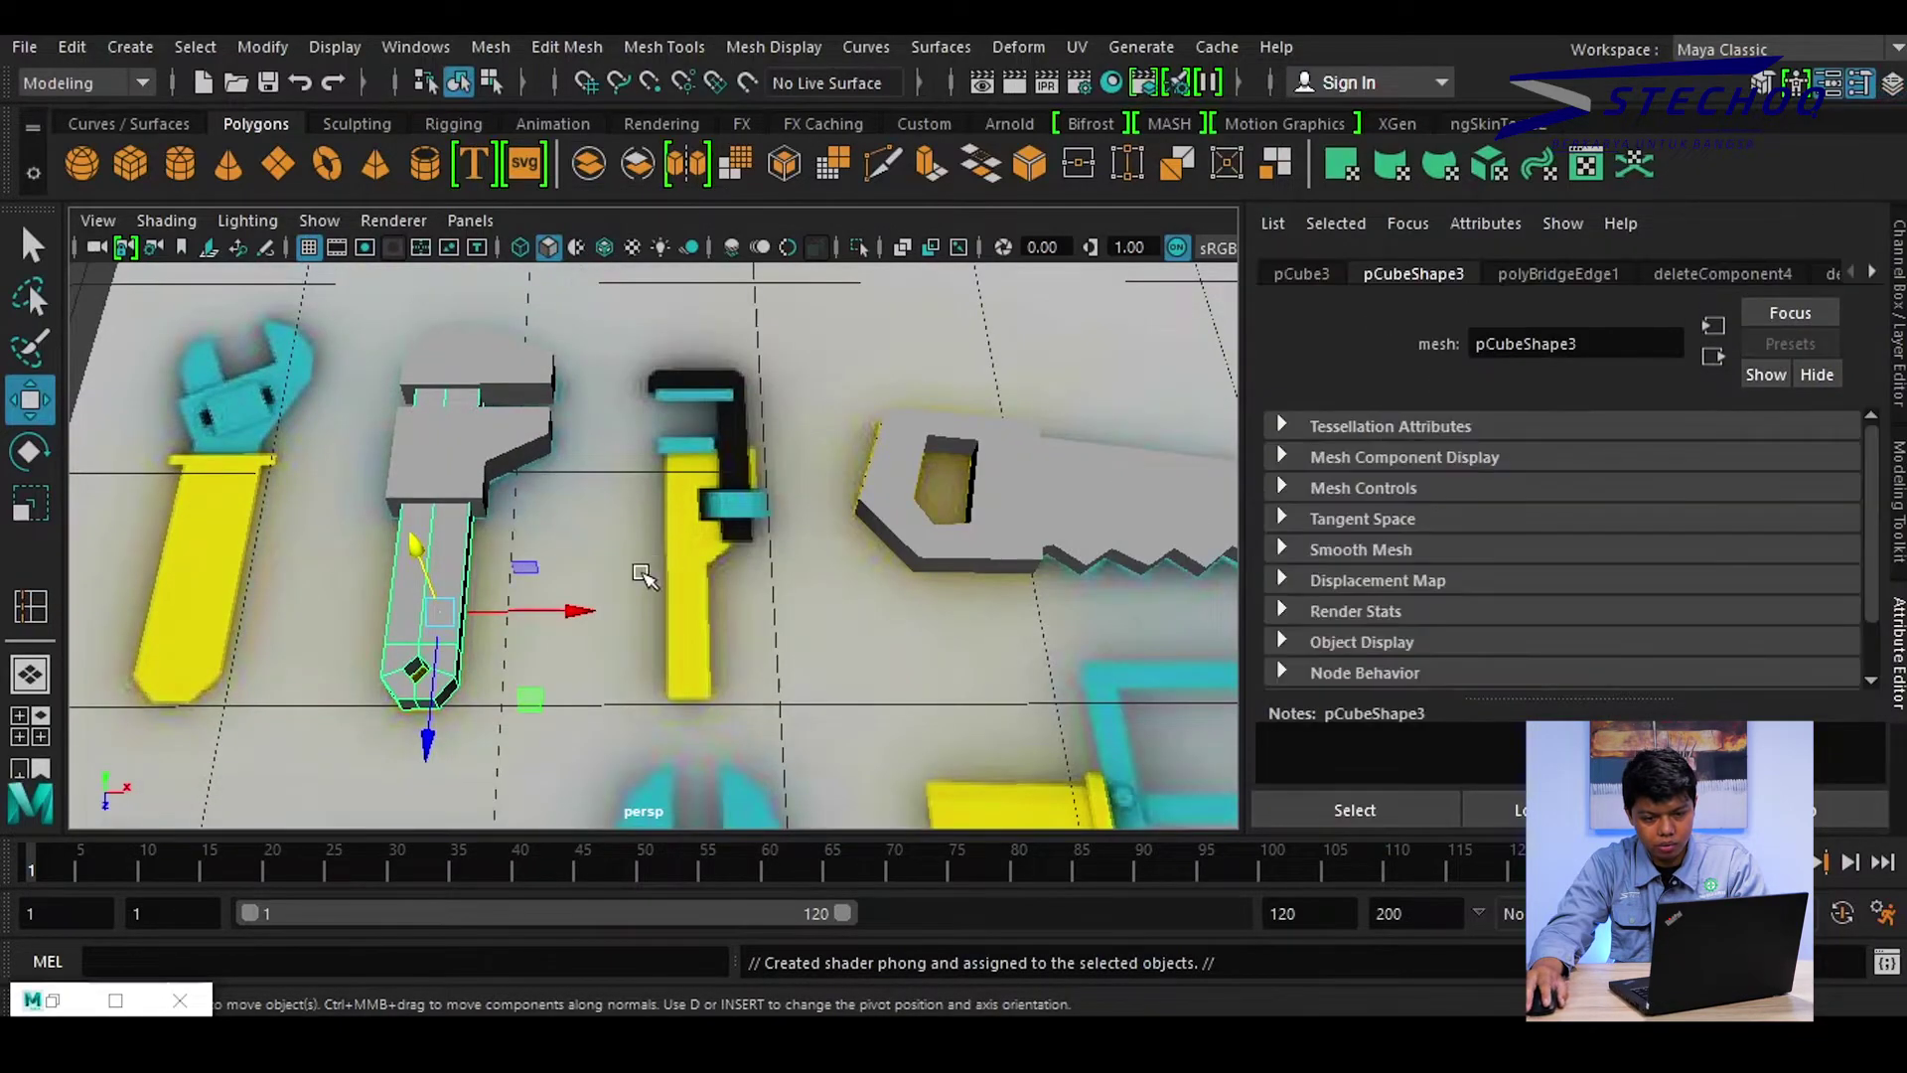
pyautogui.click(1870, 269)
pyautogui.click(1736, 676)
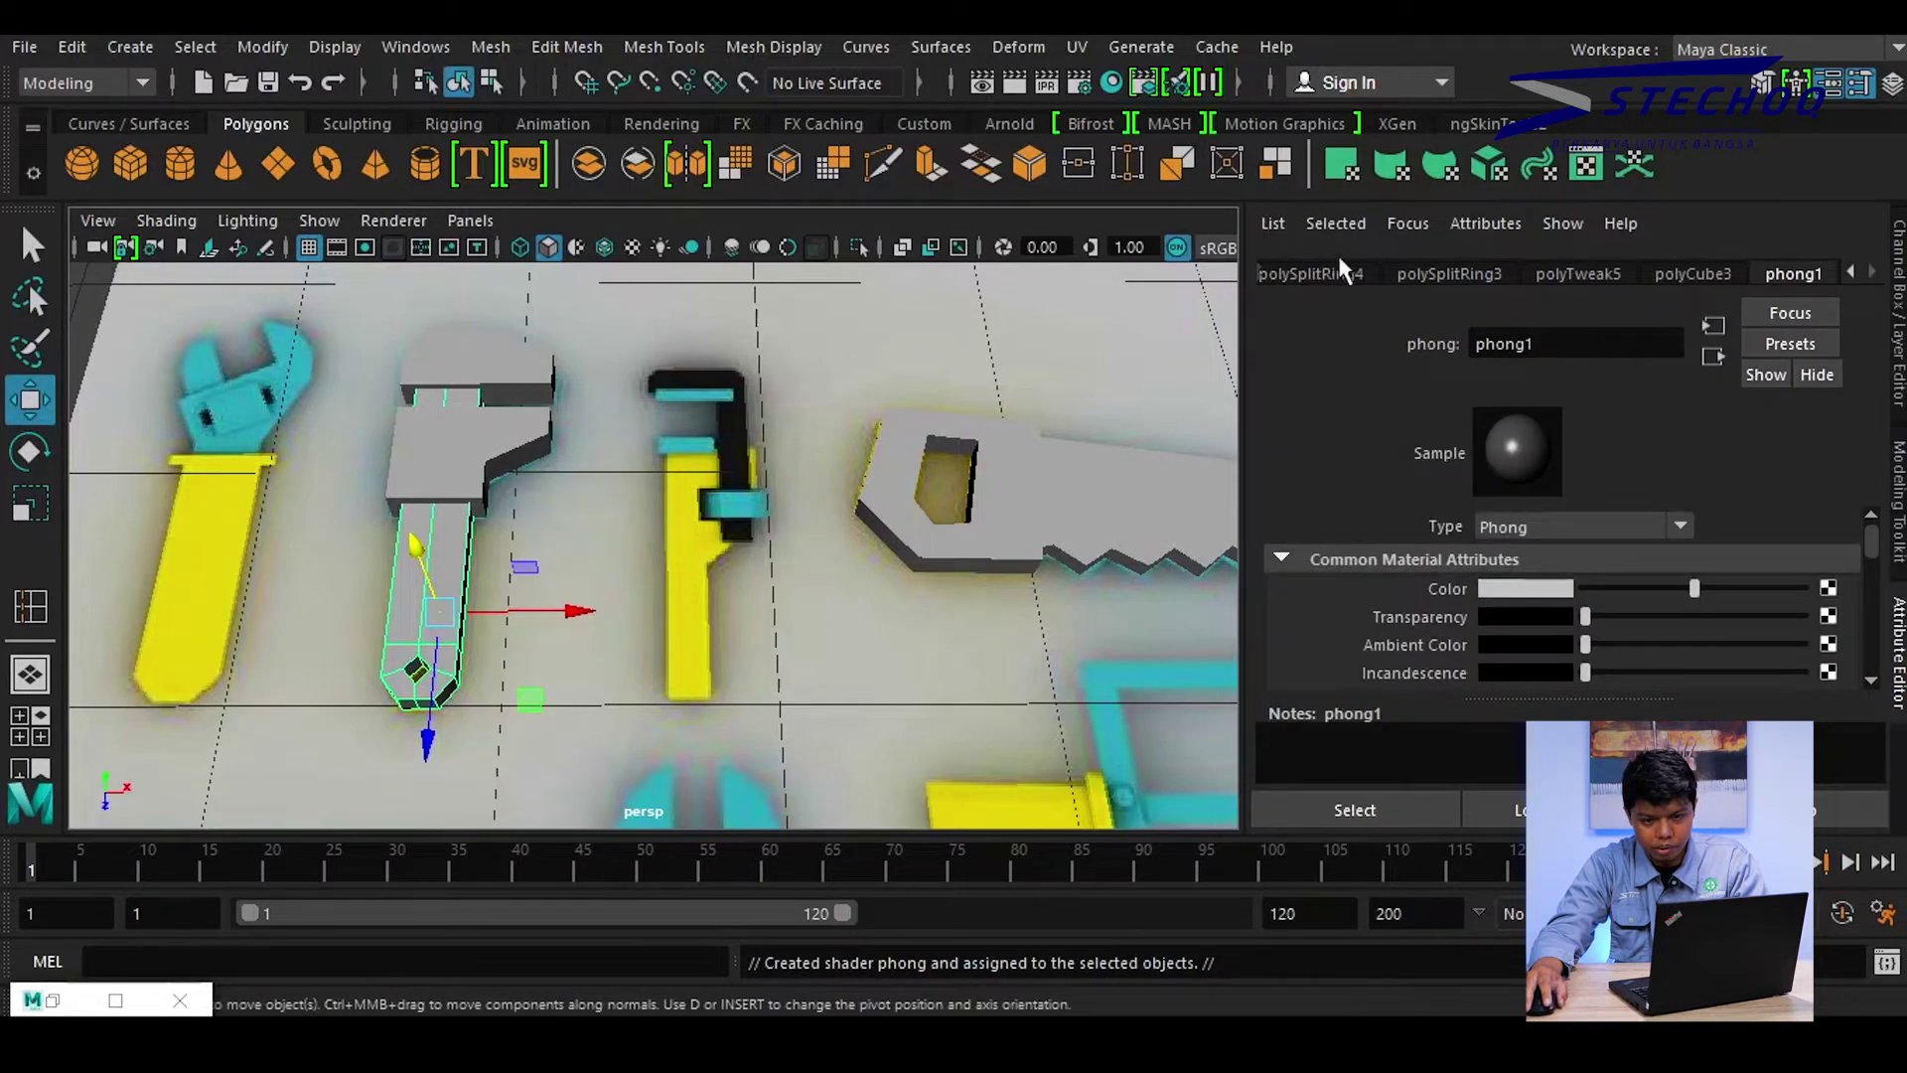
pyautogui.click(1522, 590)
pyautogui.click(1452, 522)
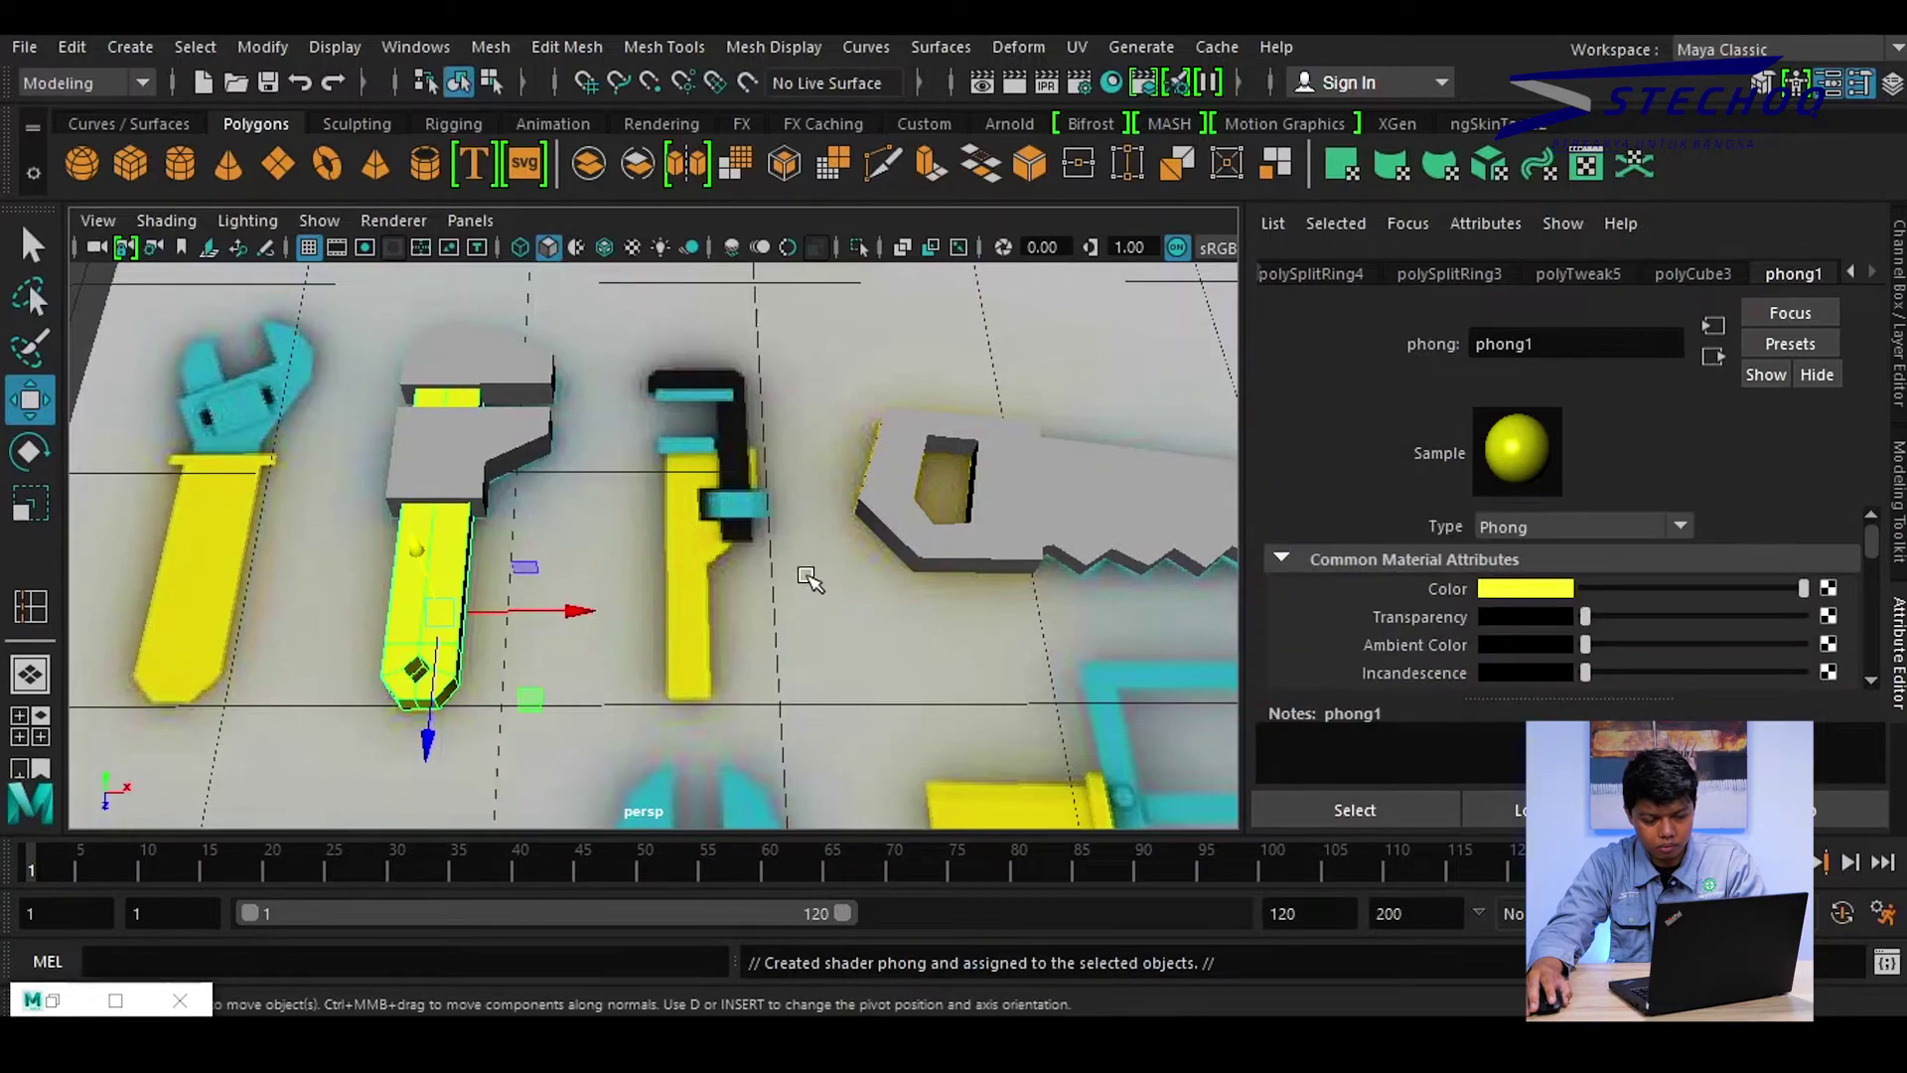
# Darken phong1's specular colour
pyautogui.keyDown('alt'); pyautogui.moveTo(789, 656); pyautogui.dragTo(792, 647); pyautogui.keyUp('alt')
pyautogui.scroll(-2, 1721, 616)
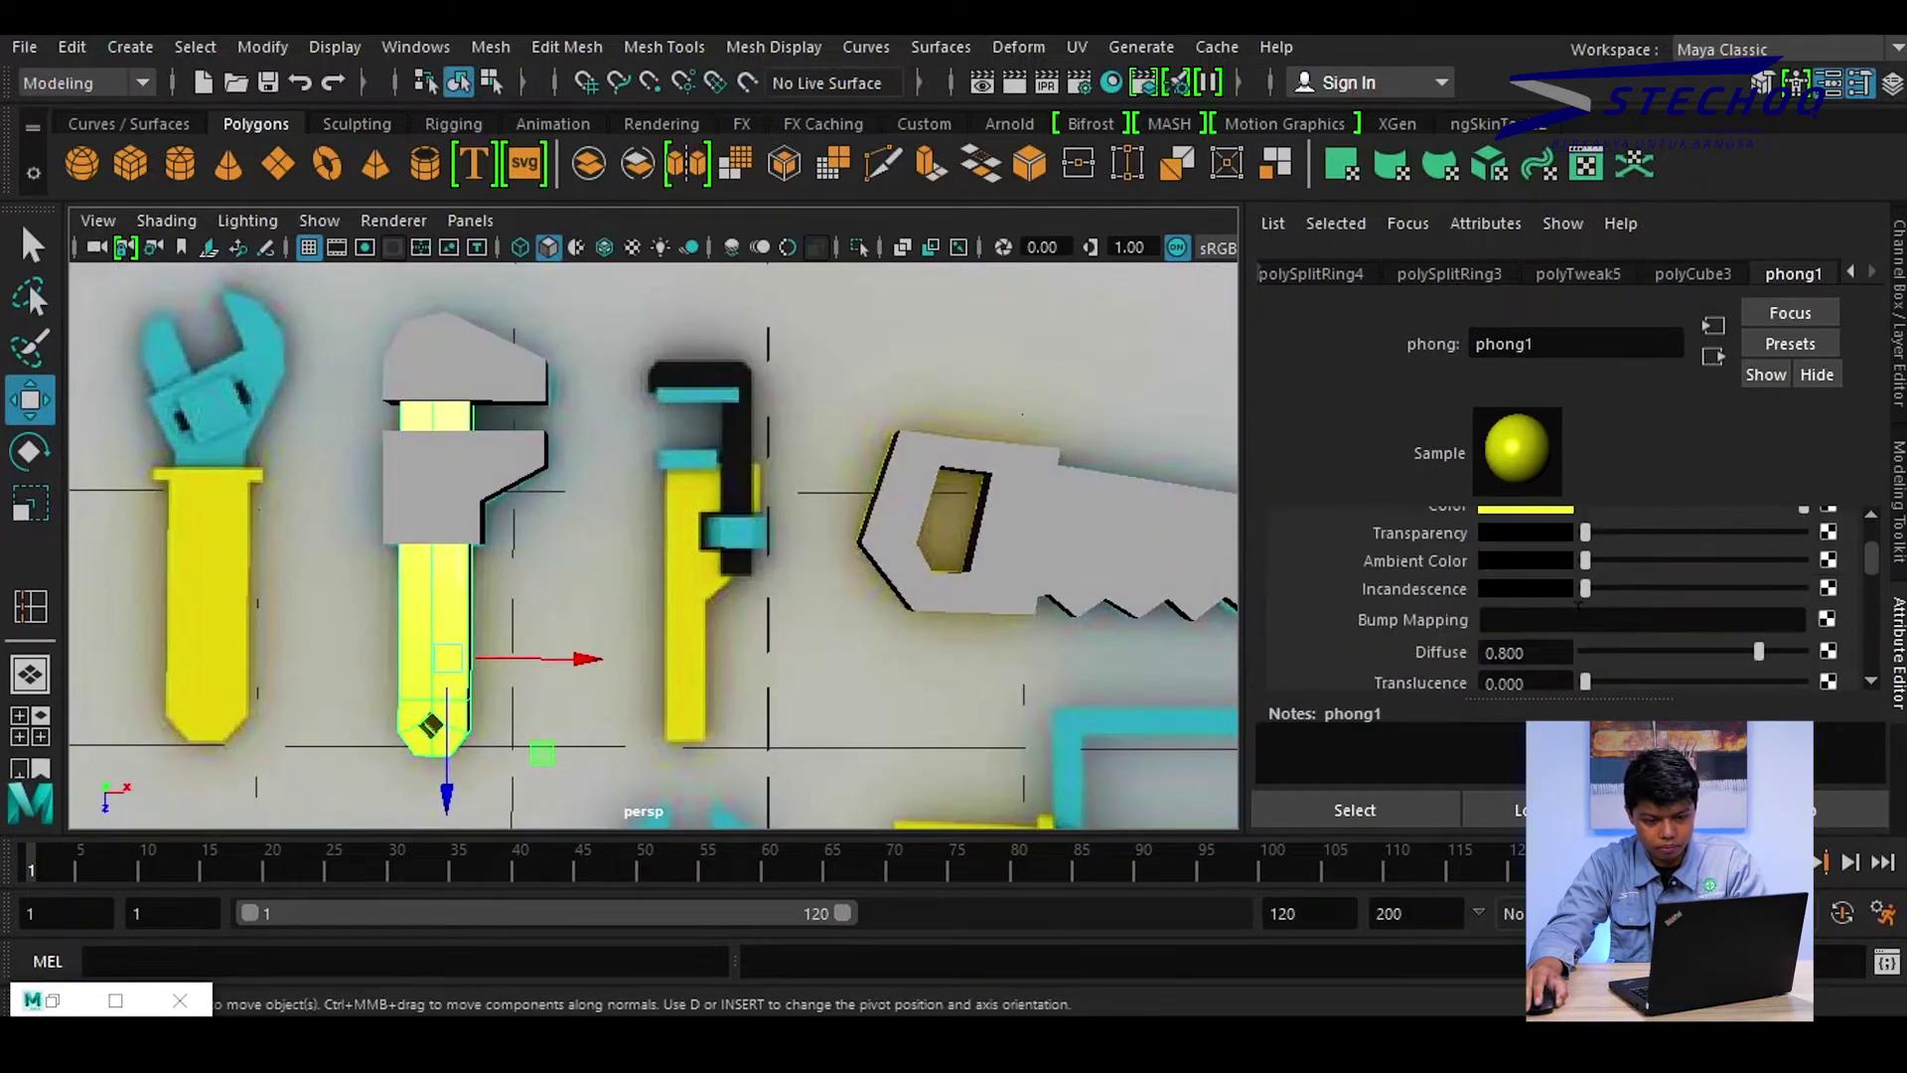
pyautogui.scroll(-2, 1669, 626)
pyautogui.scroll(-3, 1673, 628)
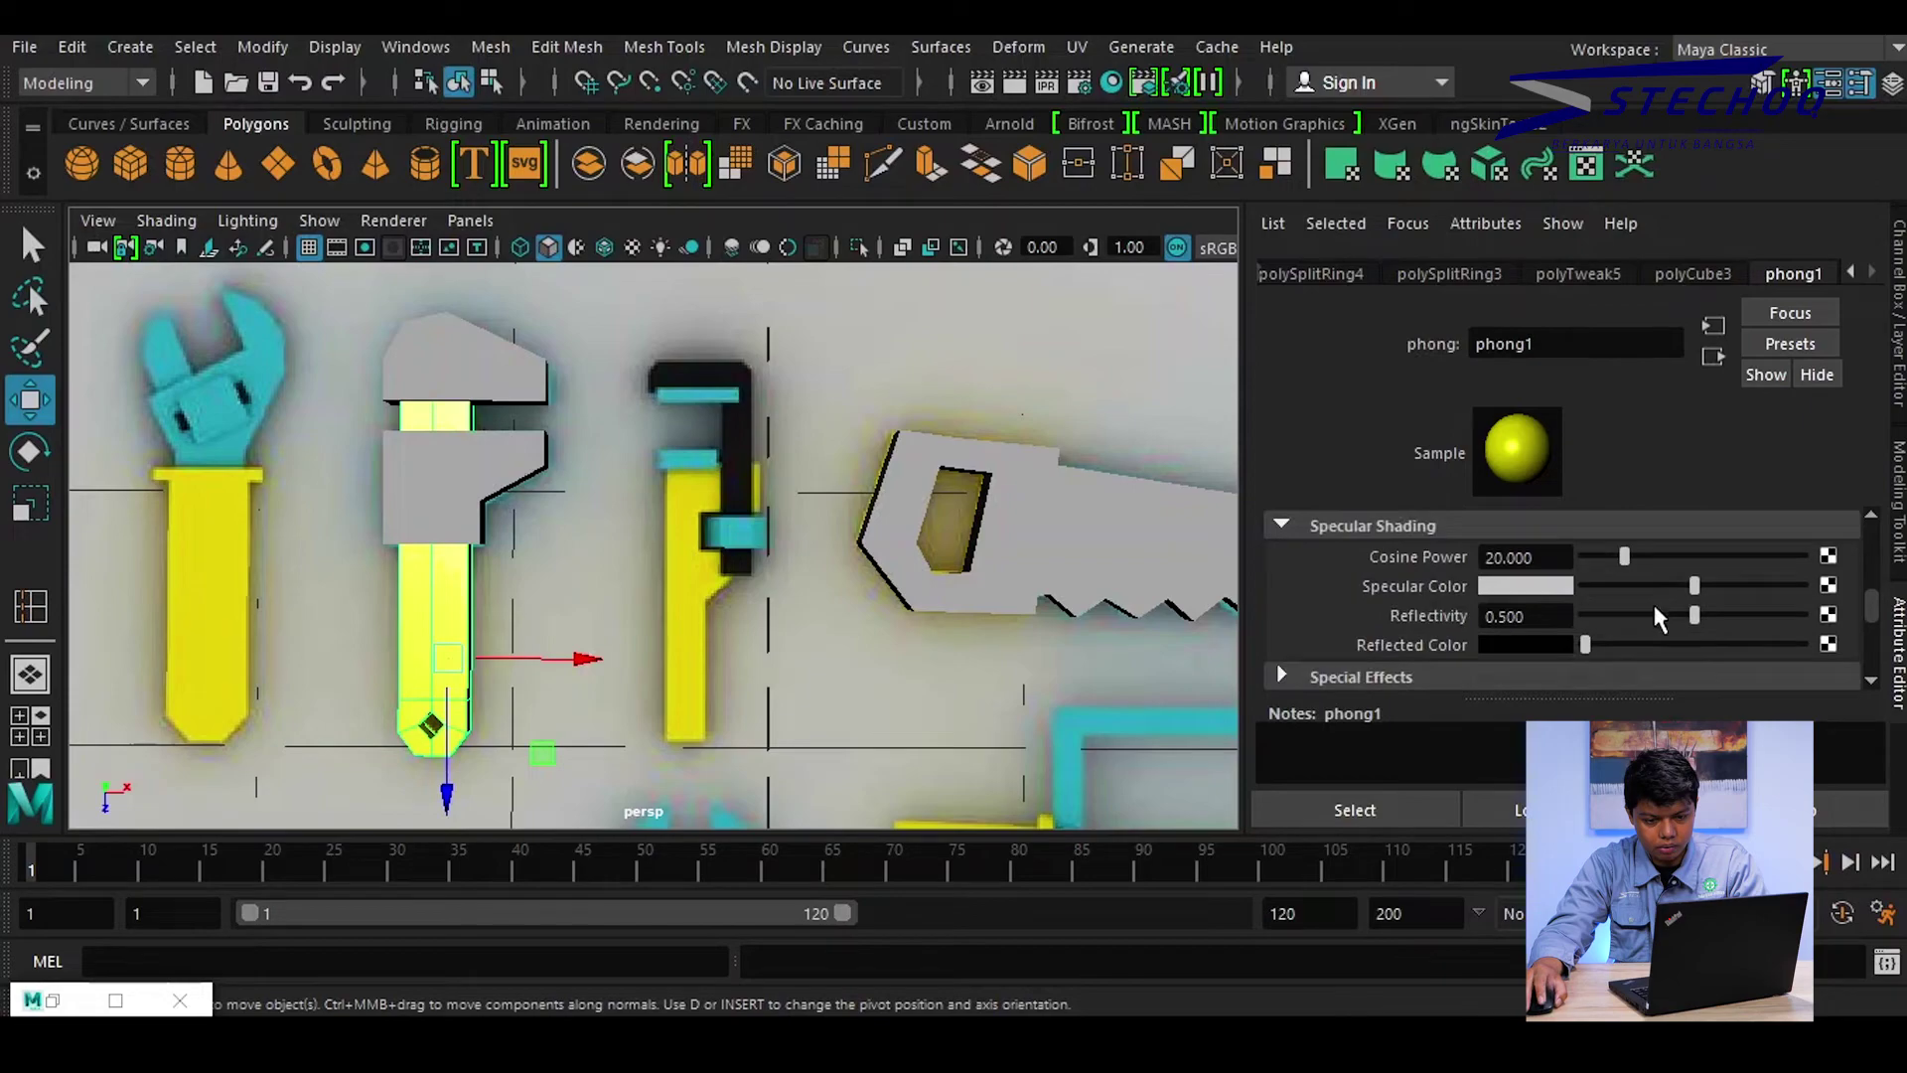
pyautogui.moveTo(1666, 584); pyautogui.dragTo(1622, 581)
# Assign the existing yellow phong1 material to the saw handle pCube1
pyautogui.moveTo(656, 606)
pyautogui.keyDown('alt'); pyautogui.mouseDown()
pyautogui.moveTo(694, 617)
pyautogui.moveTo(732, 596)
pyautogui.moveTo(844, 636)
pyautogui.moveTo(695, 516)
pyautogui.mouseUp(); pyautogui.keyUp('alt')
pyautogui.click(589, 422)
pyautogui.keyDown('alt'); pyautogui.moveTo(589, 422); pyautogui.dragTo(950, 557); pyautogui.keyUp('alt')
pyautogui.click(950, 556)
pyautogui.keyDown('alt'); pyautogui.moveTo(1080, 518); pyautogui.dragTo(871, 422); pyautogui.keyUp('alt')
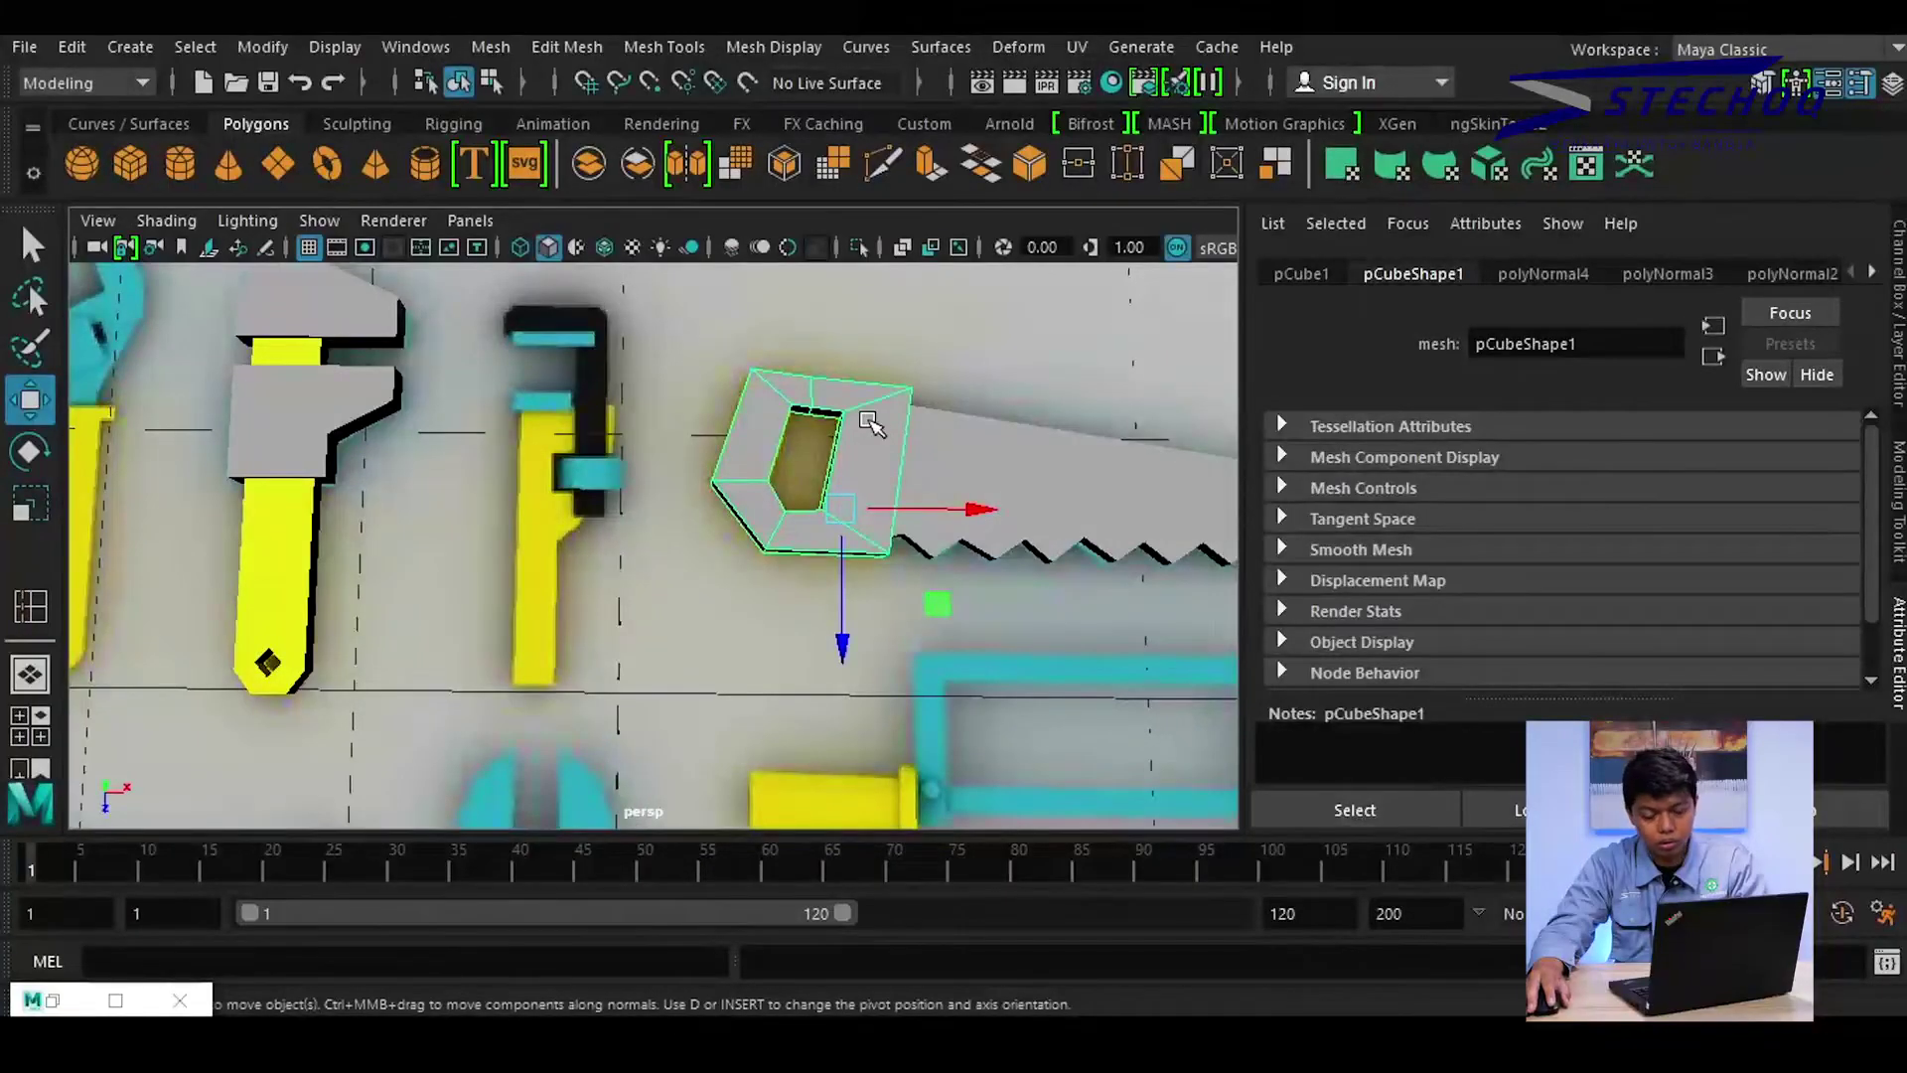
pyautogui.moveTo(871, 422); pyautogui.dragTo(874, 1011, button='right')
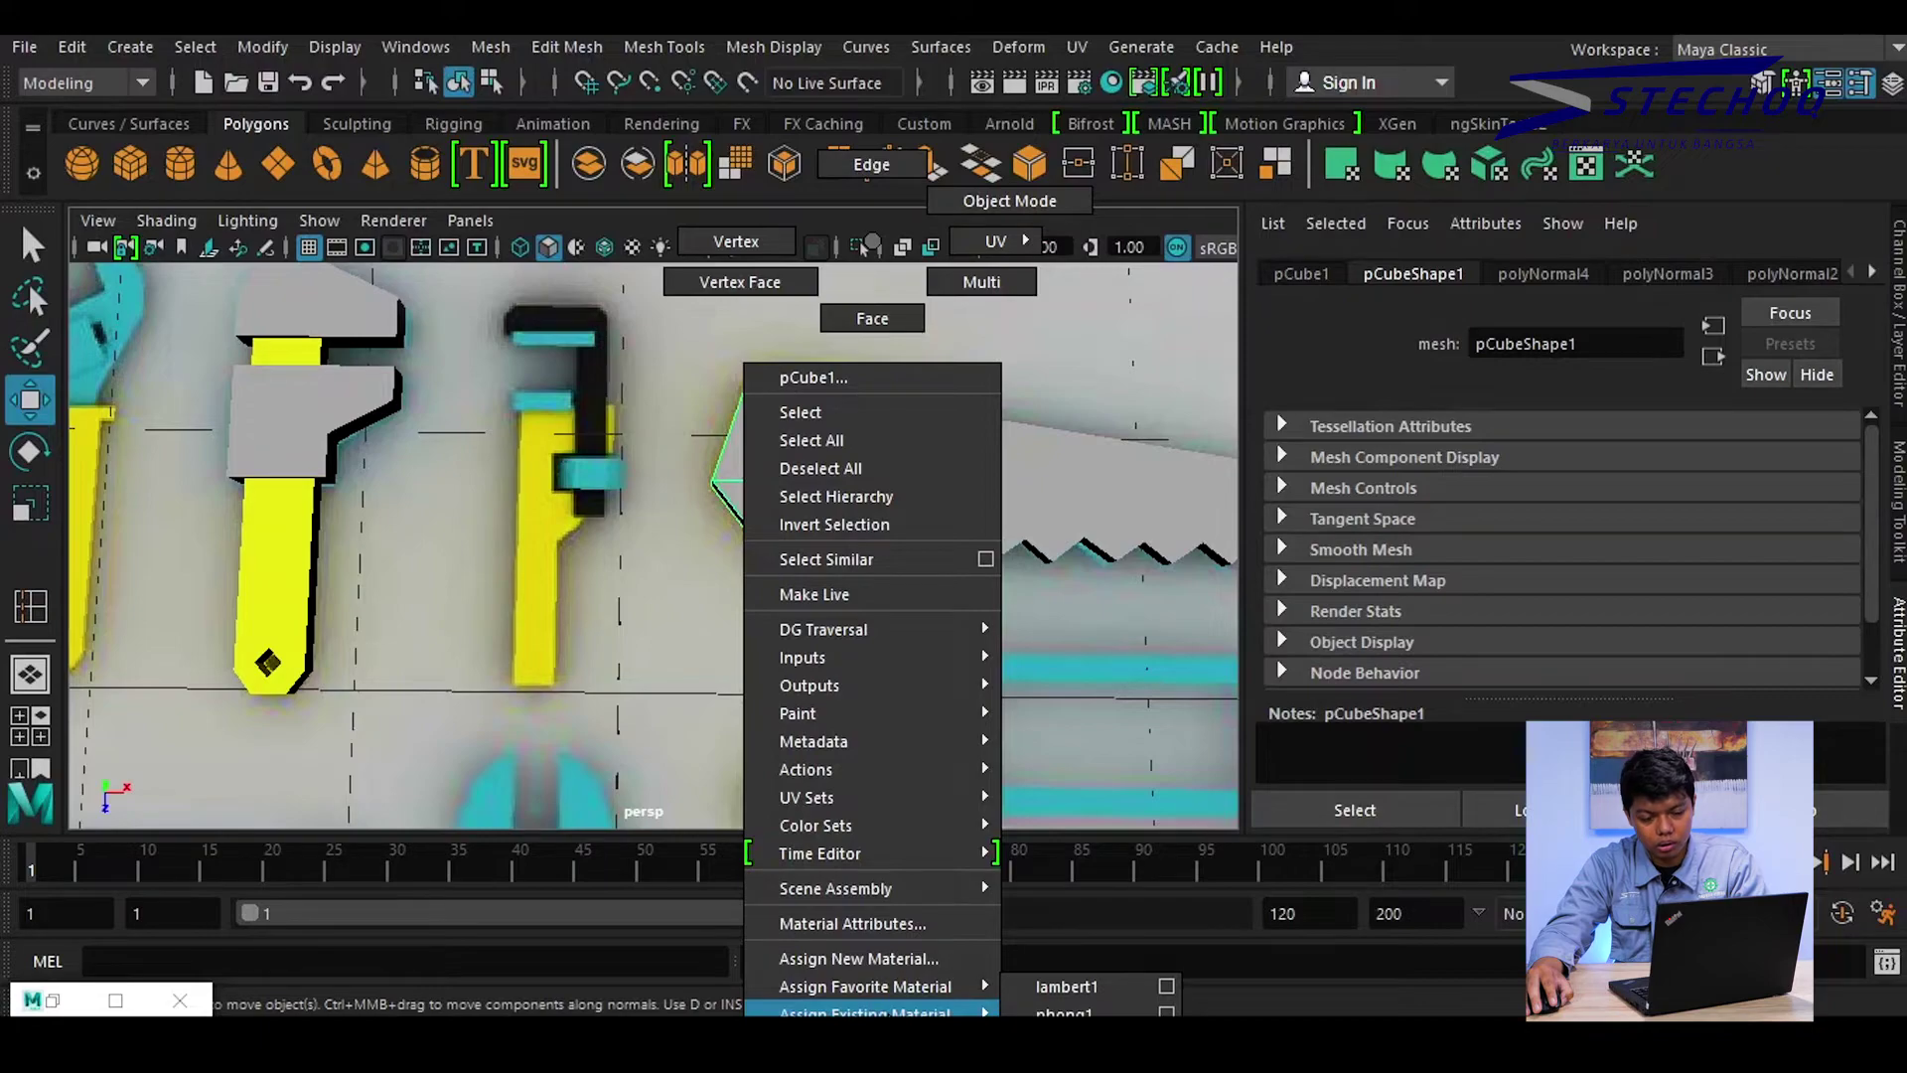
pyautogui.moveTo(1067, 1011); pyautogui.dragTo(1067, 1011, button='right')
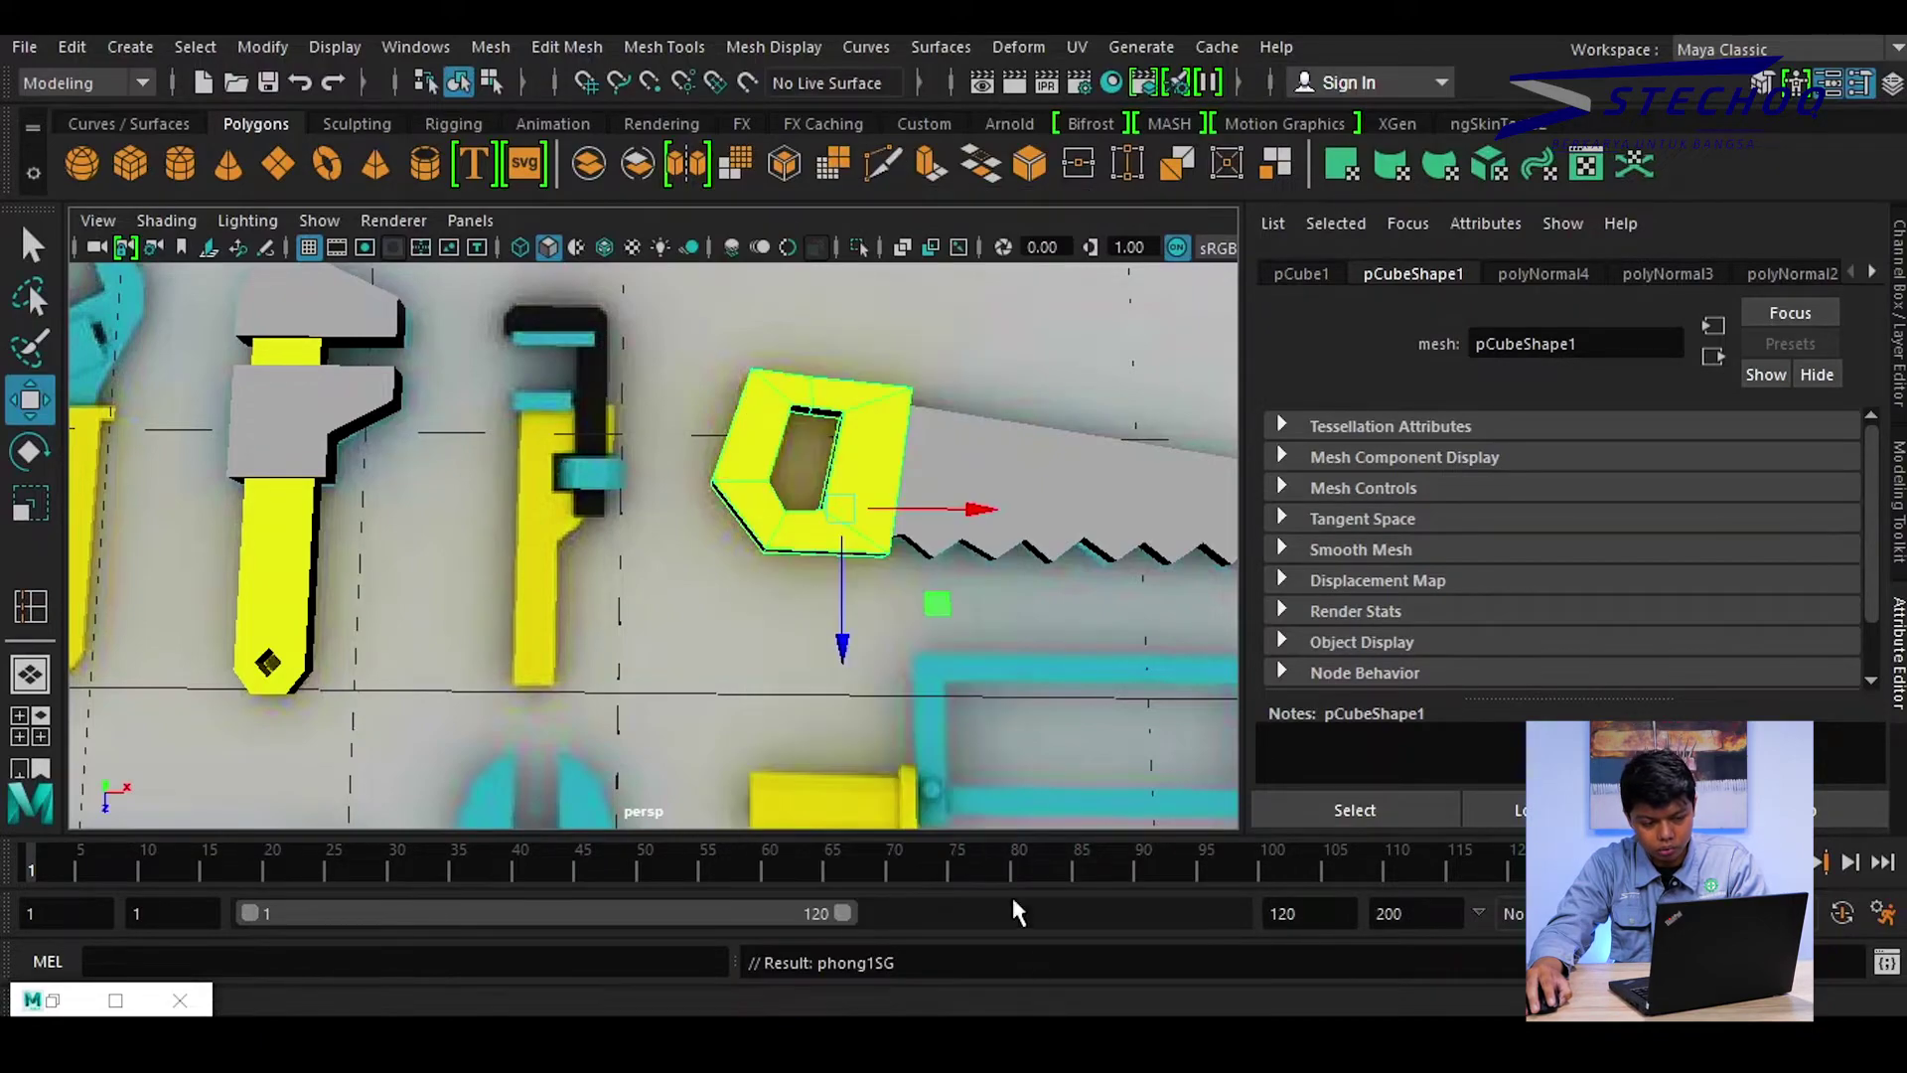
pyautogui.keyDown('alt'); pyautogui.moveTo(672, 480); pyautogui.dragTo(608, 508); pyautogui.keyUp('alt')
# Assign a new Phong material to the two grey wrench jaw pieces
pyautogui.click(493, 447)
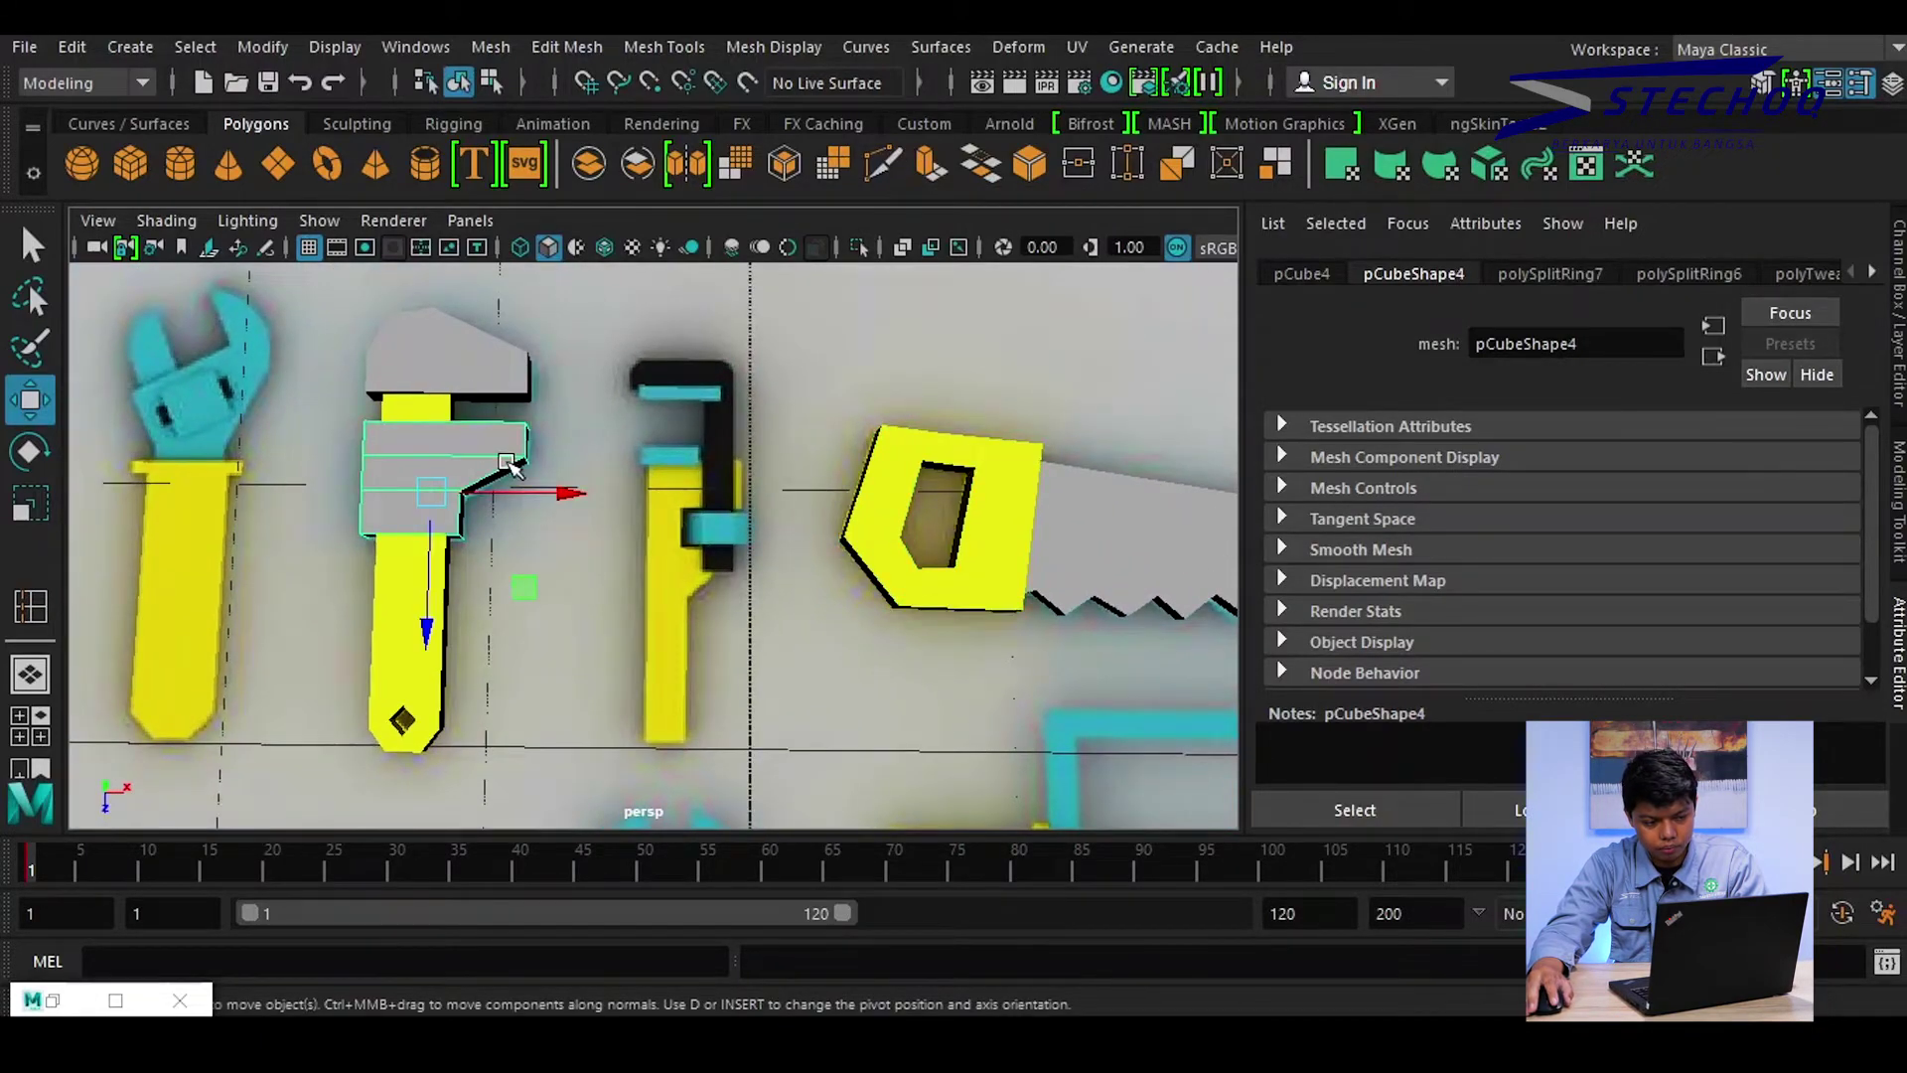
pyautogui.click(517, 377)
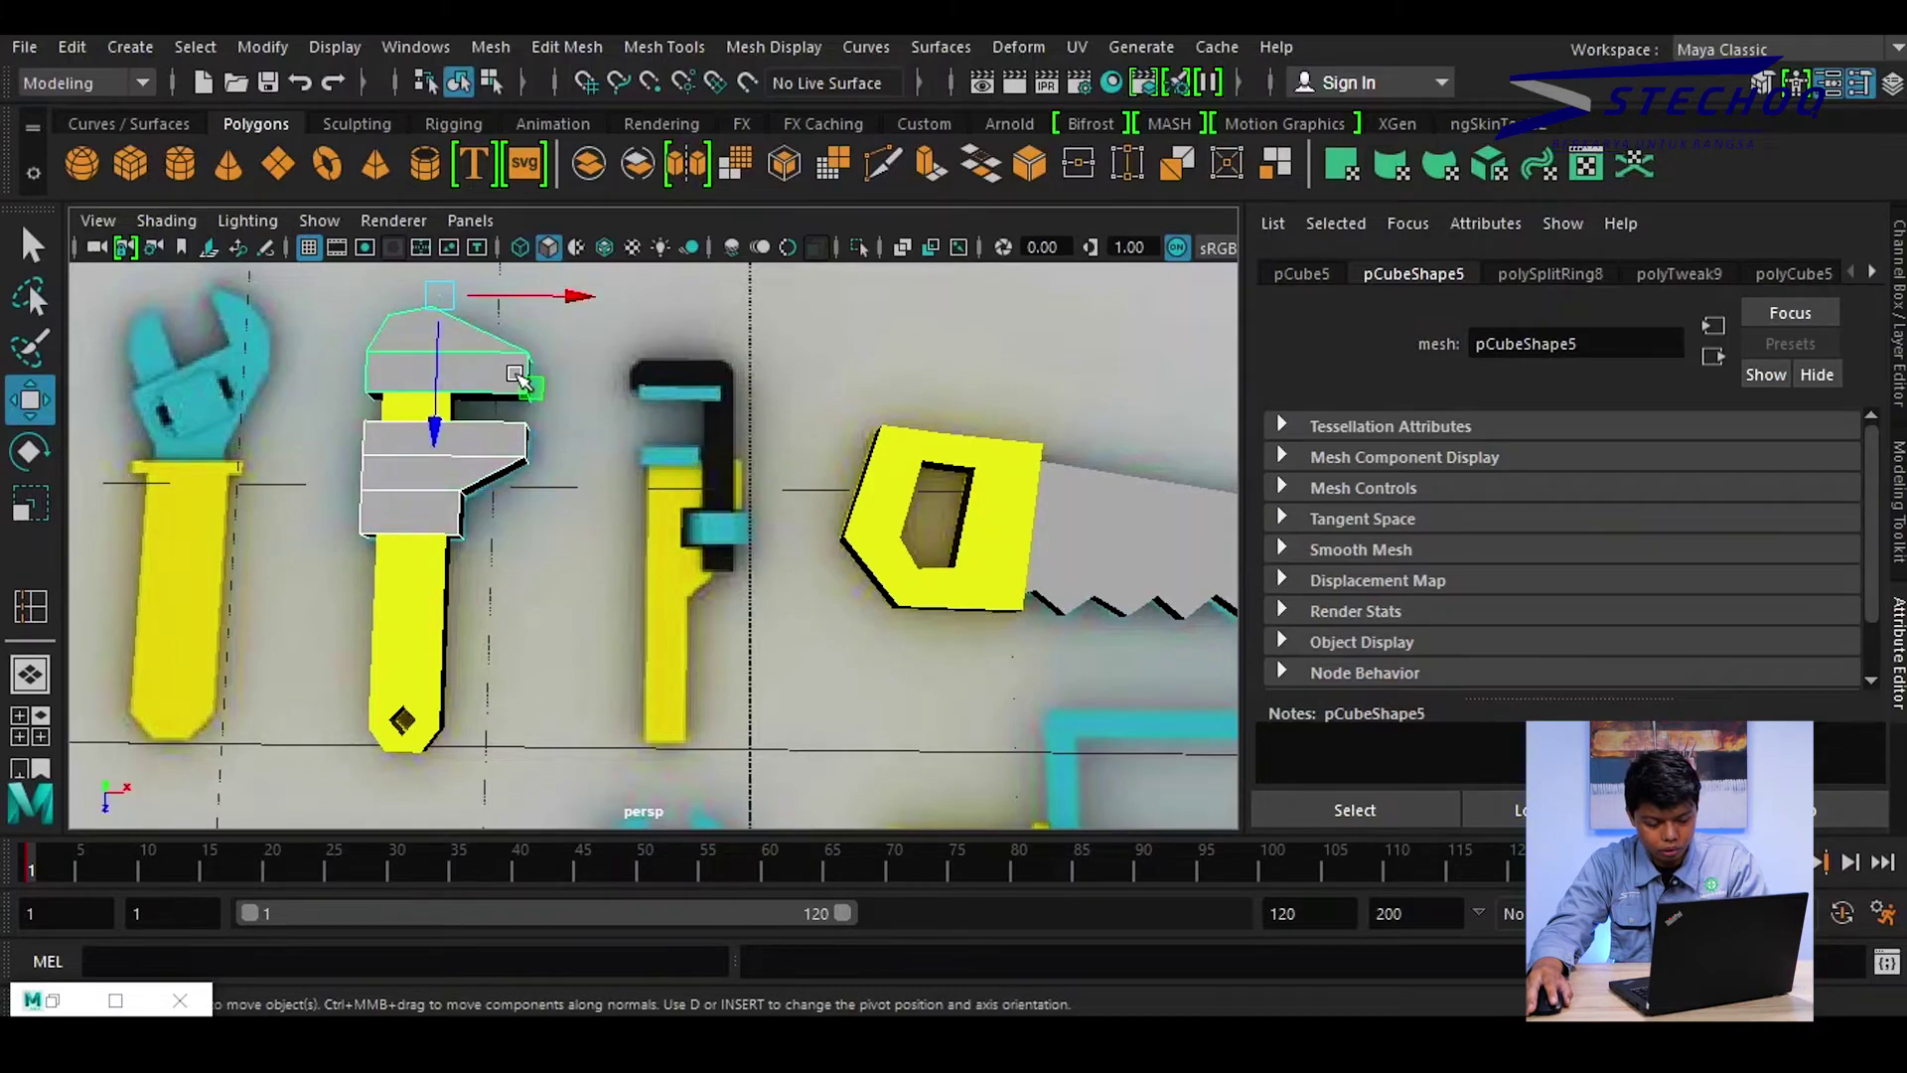
pyautogui.rightClick(442, 427)
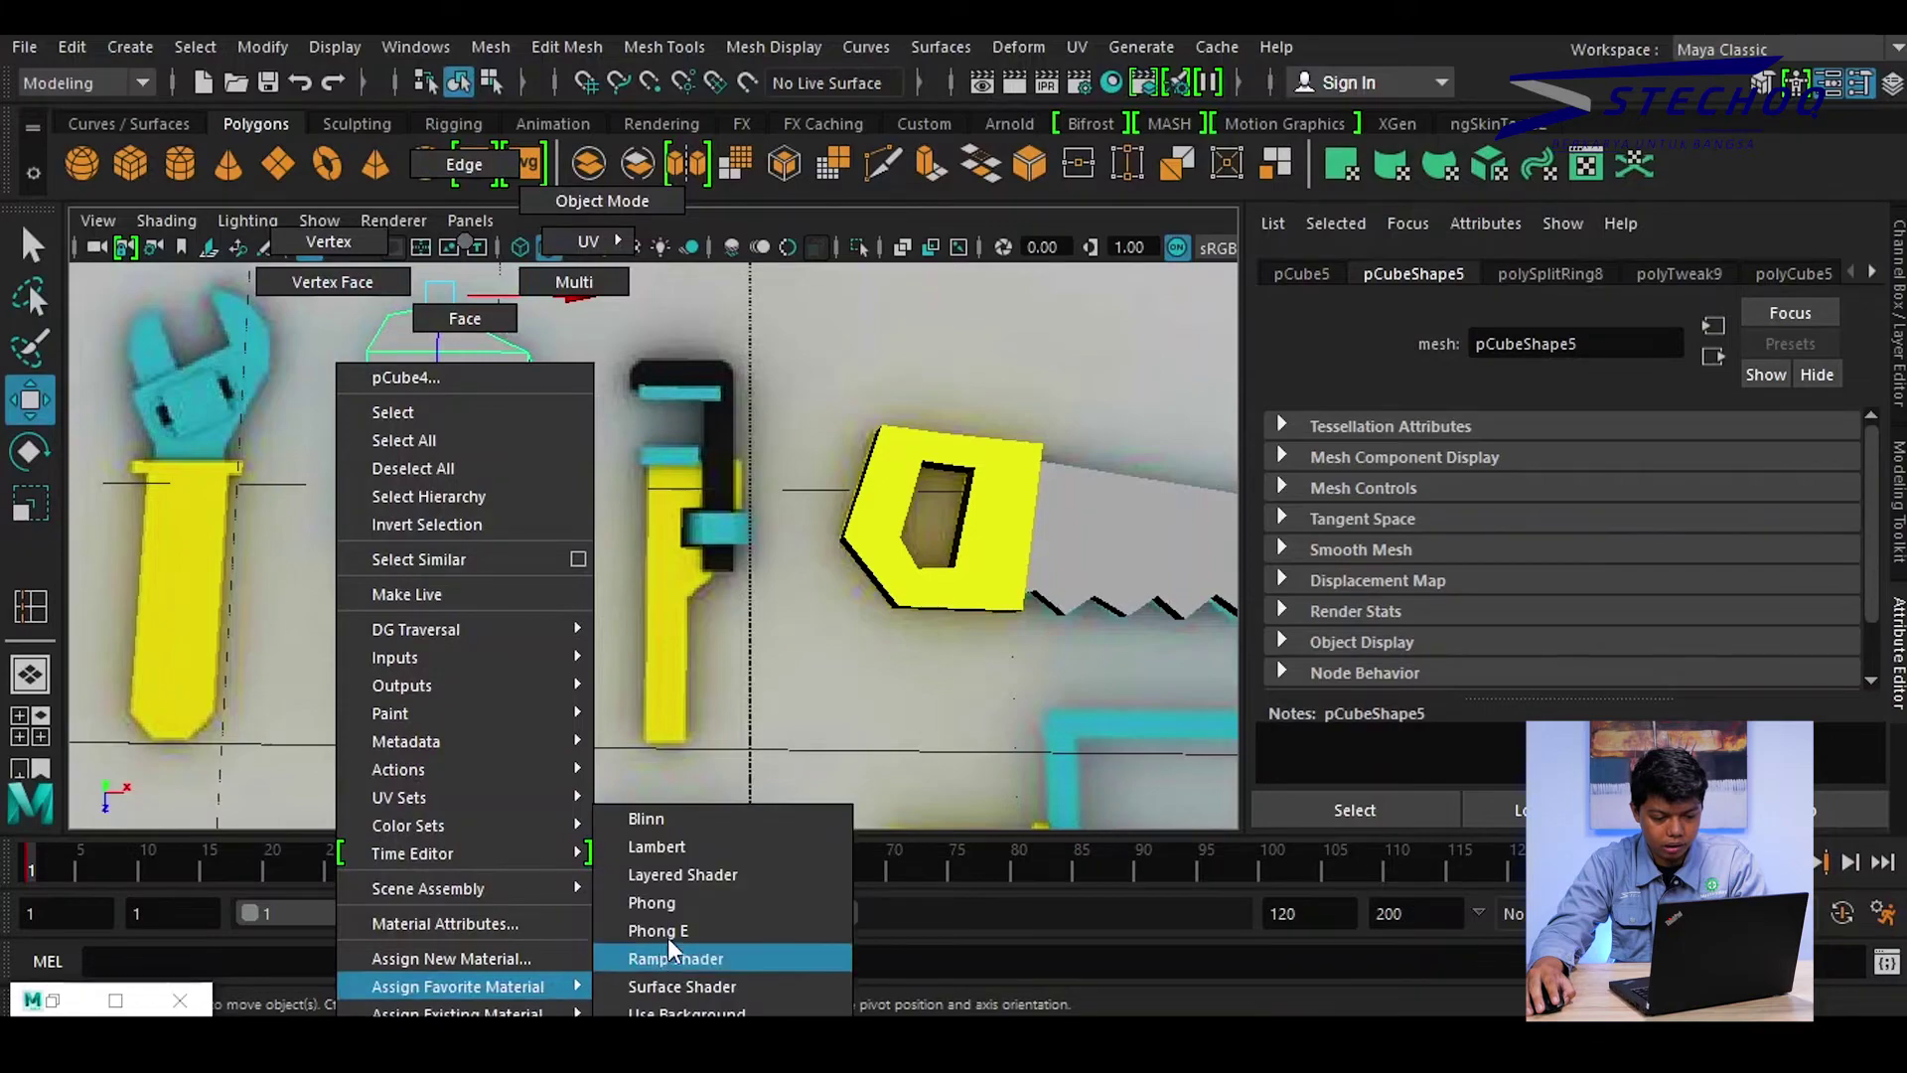
pyautogui.click(676, 899)
# Set the new Phong material's specular colour to black
pyautogui.scroll(-5, 1638, 553)
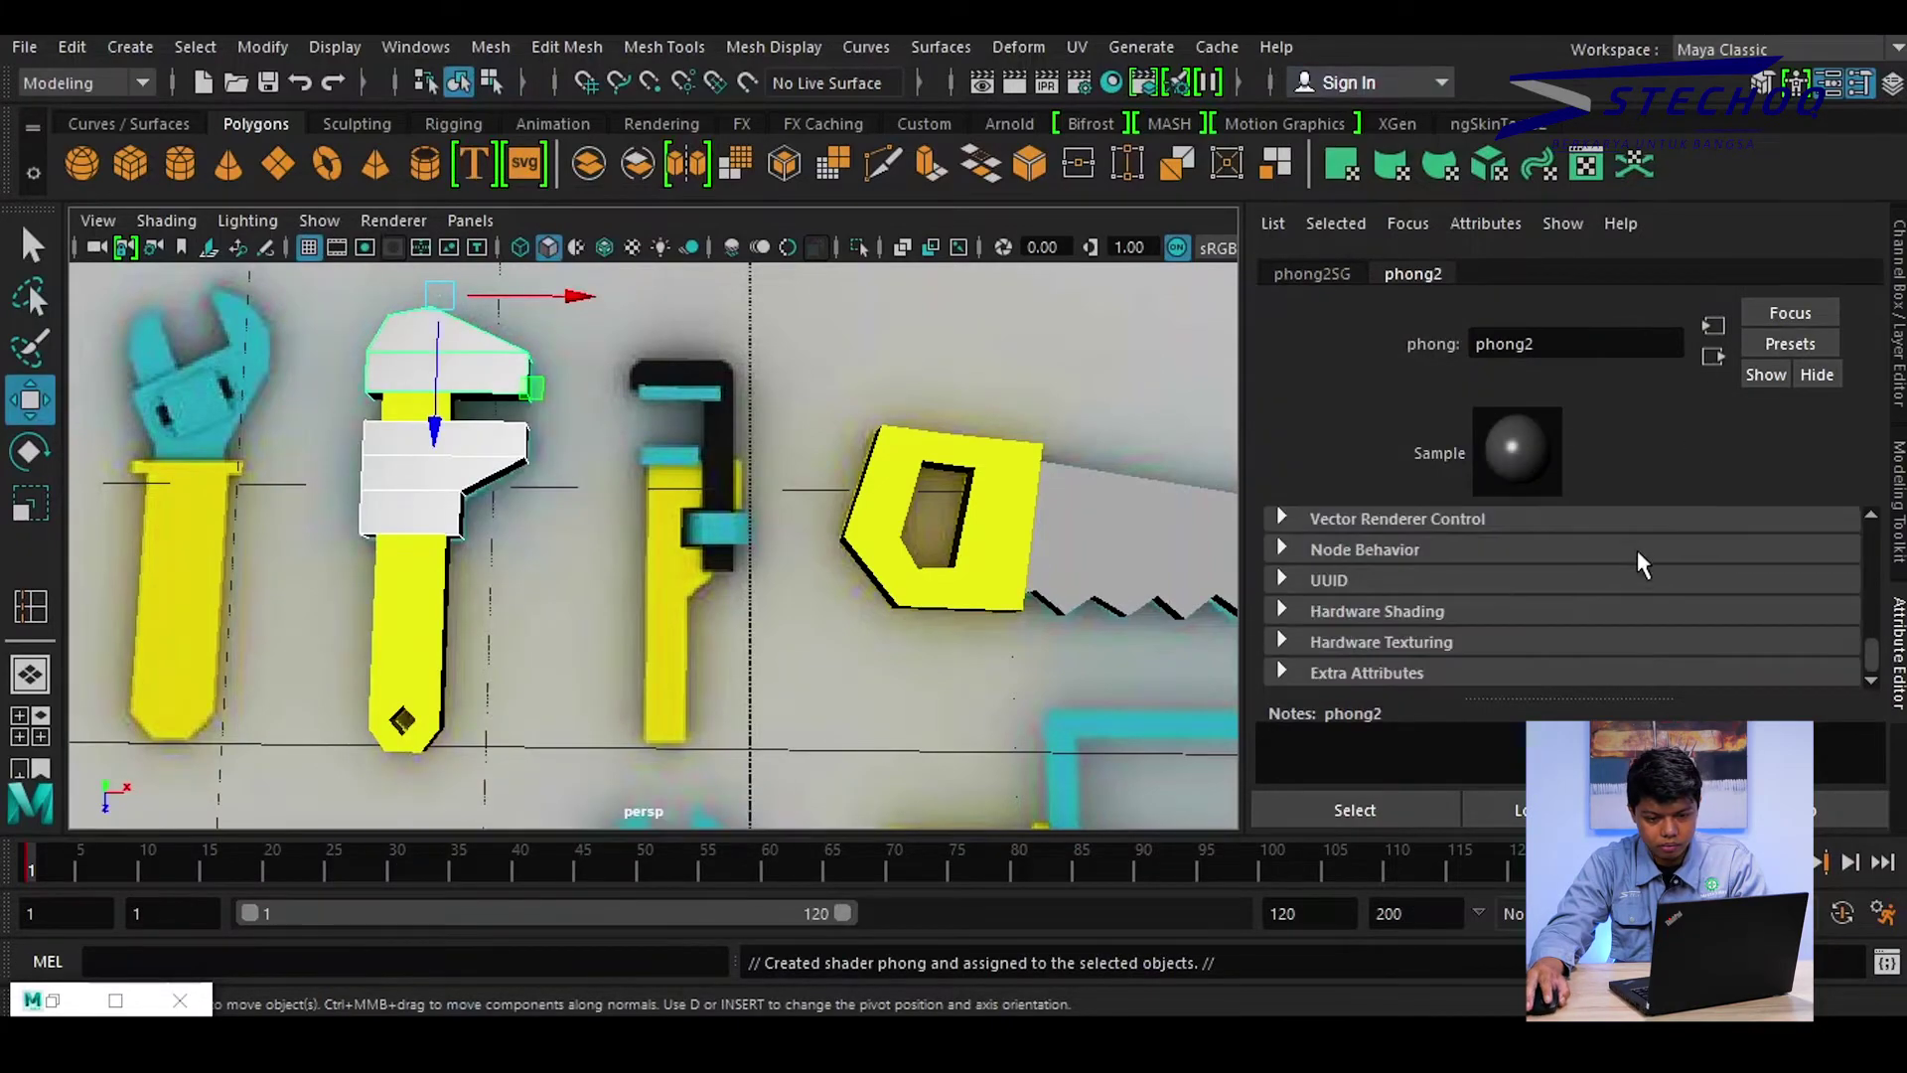
pyautogui.scroll(3, 1618, 604)
pyautogui.scroll(2, 1614, 622)
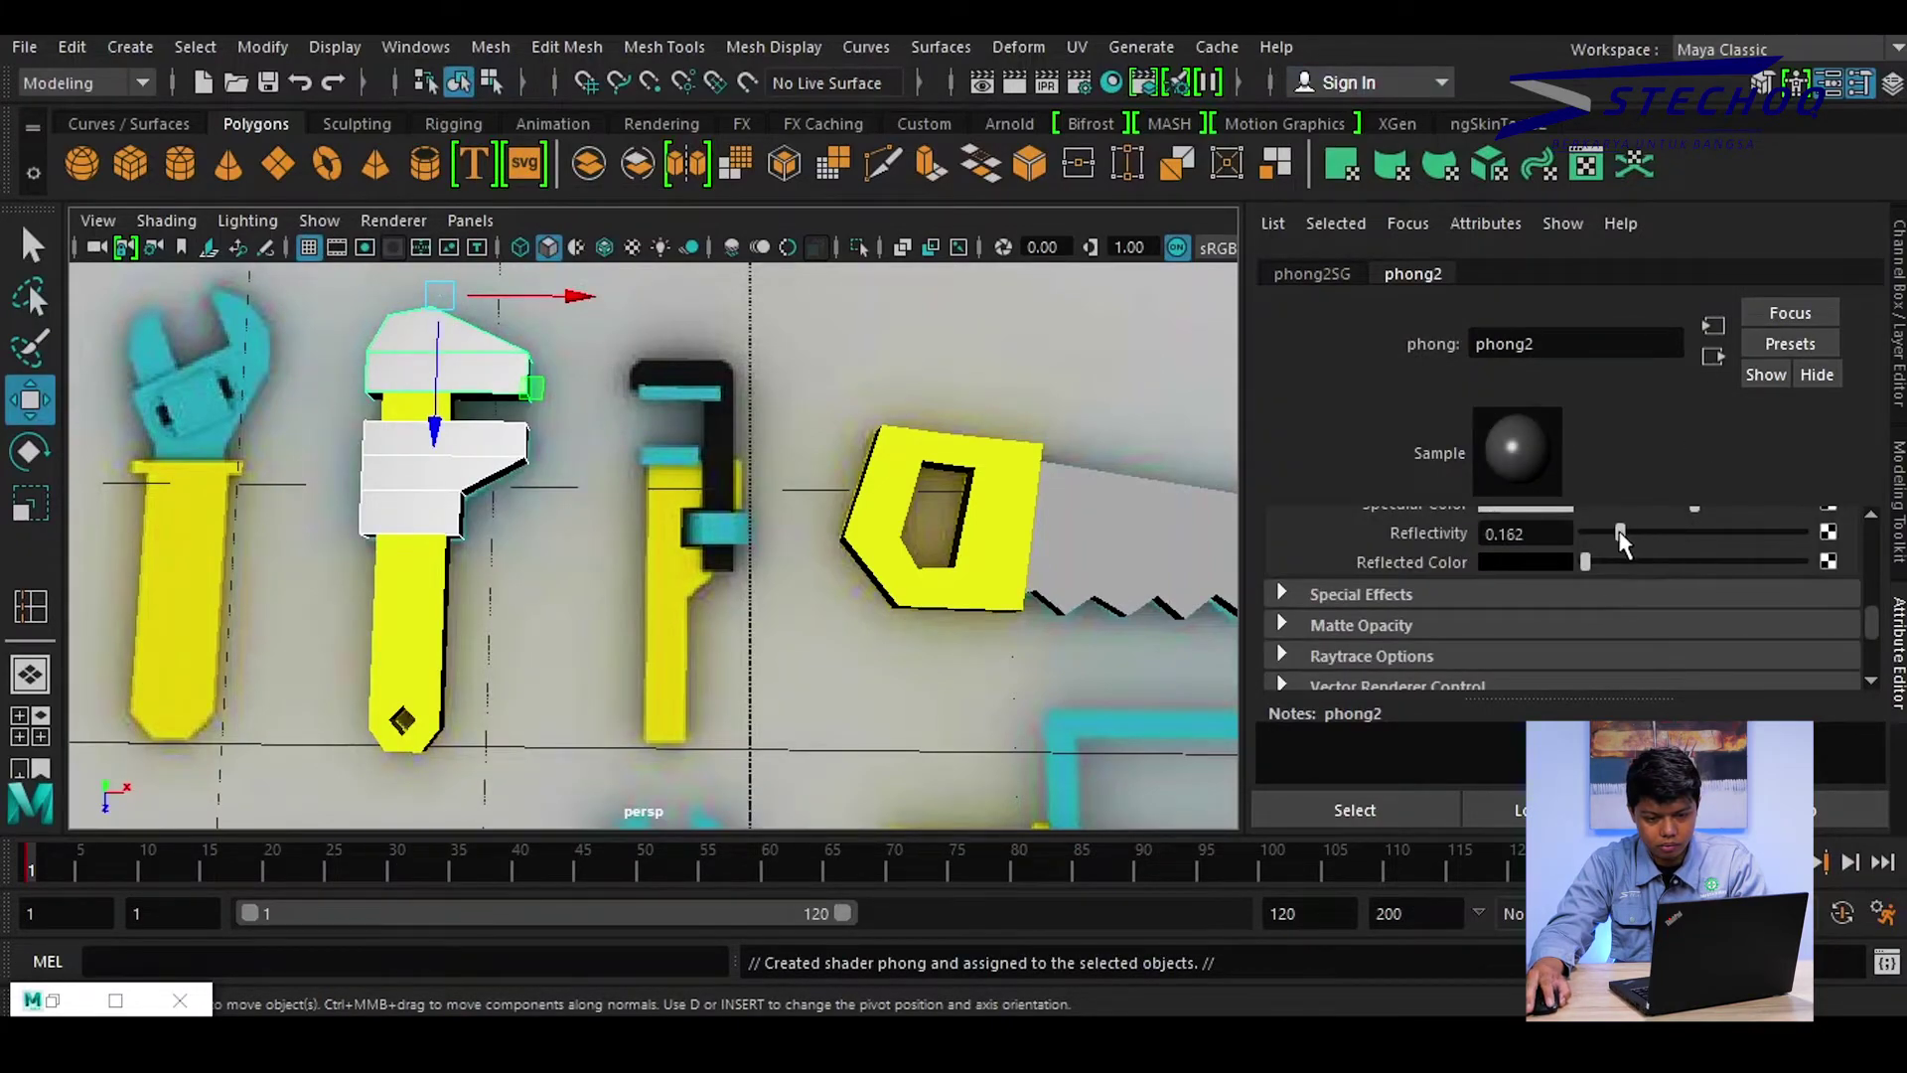
pyautogui.moveTo(1621, 536); pyautogui.dragTo(1685, 537)
pyautogui.scroll(2, 1674, 580)
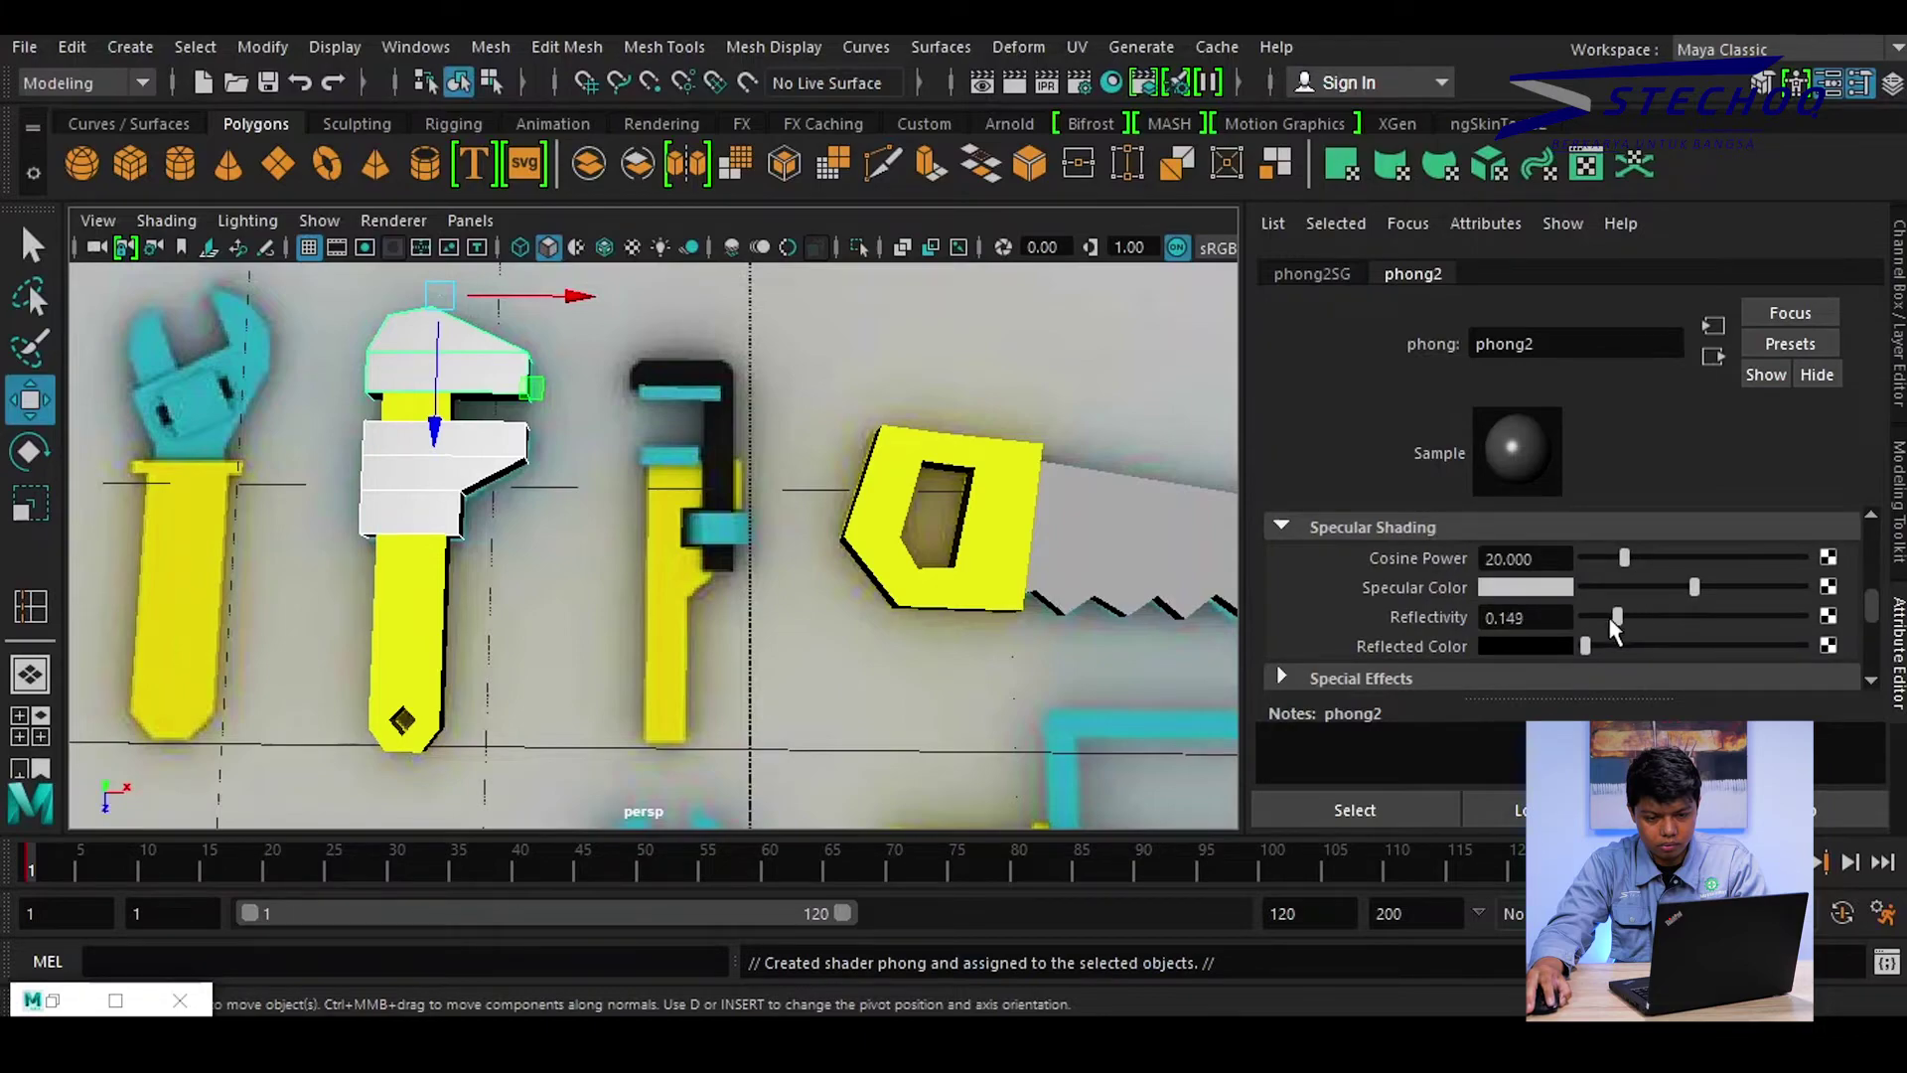
pyautogui.moveTo(1672, 587); pyautogui.dragTo(1579, 593)
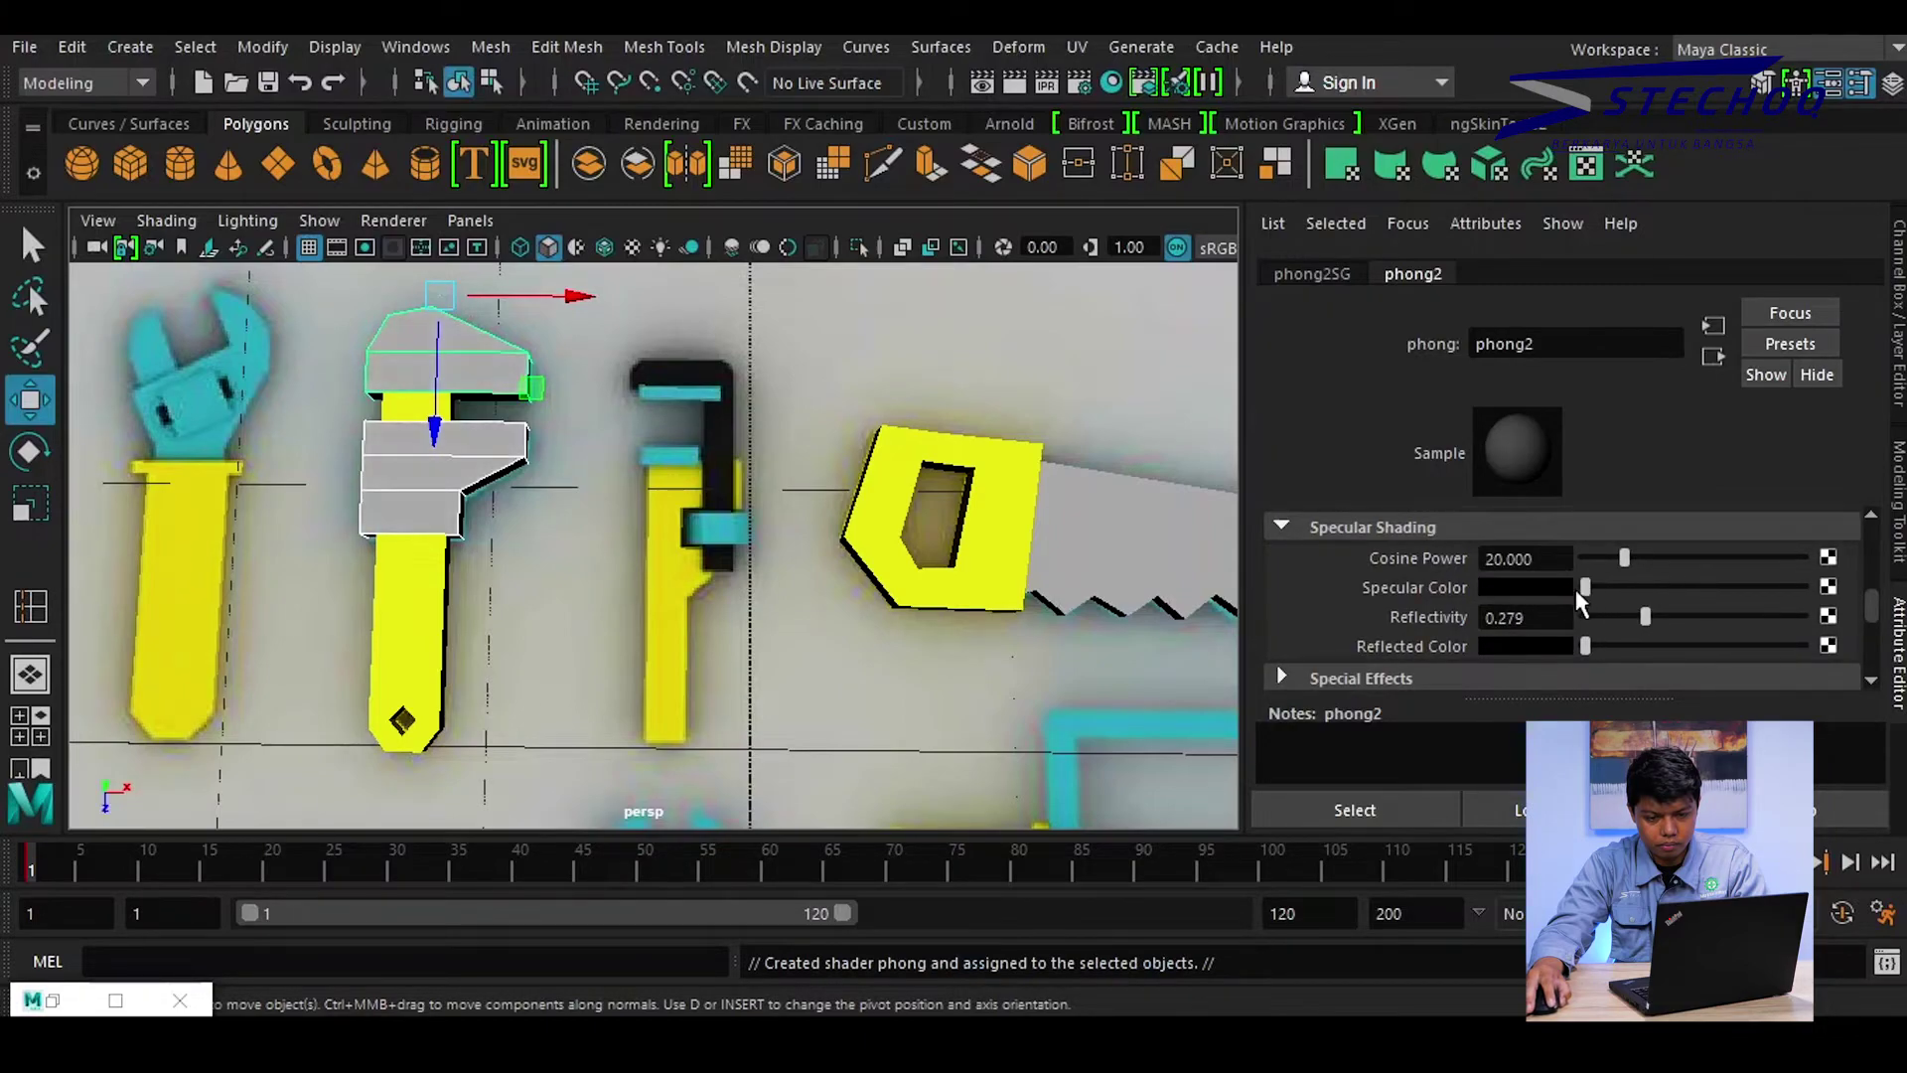
pyautogui.scroll(3, 1685, 602)
pyautogui.scroll(3, 1686, 602)
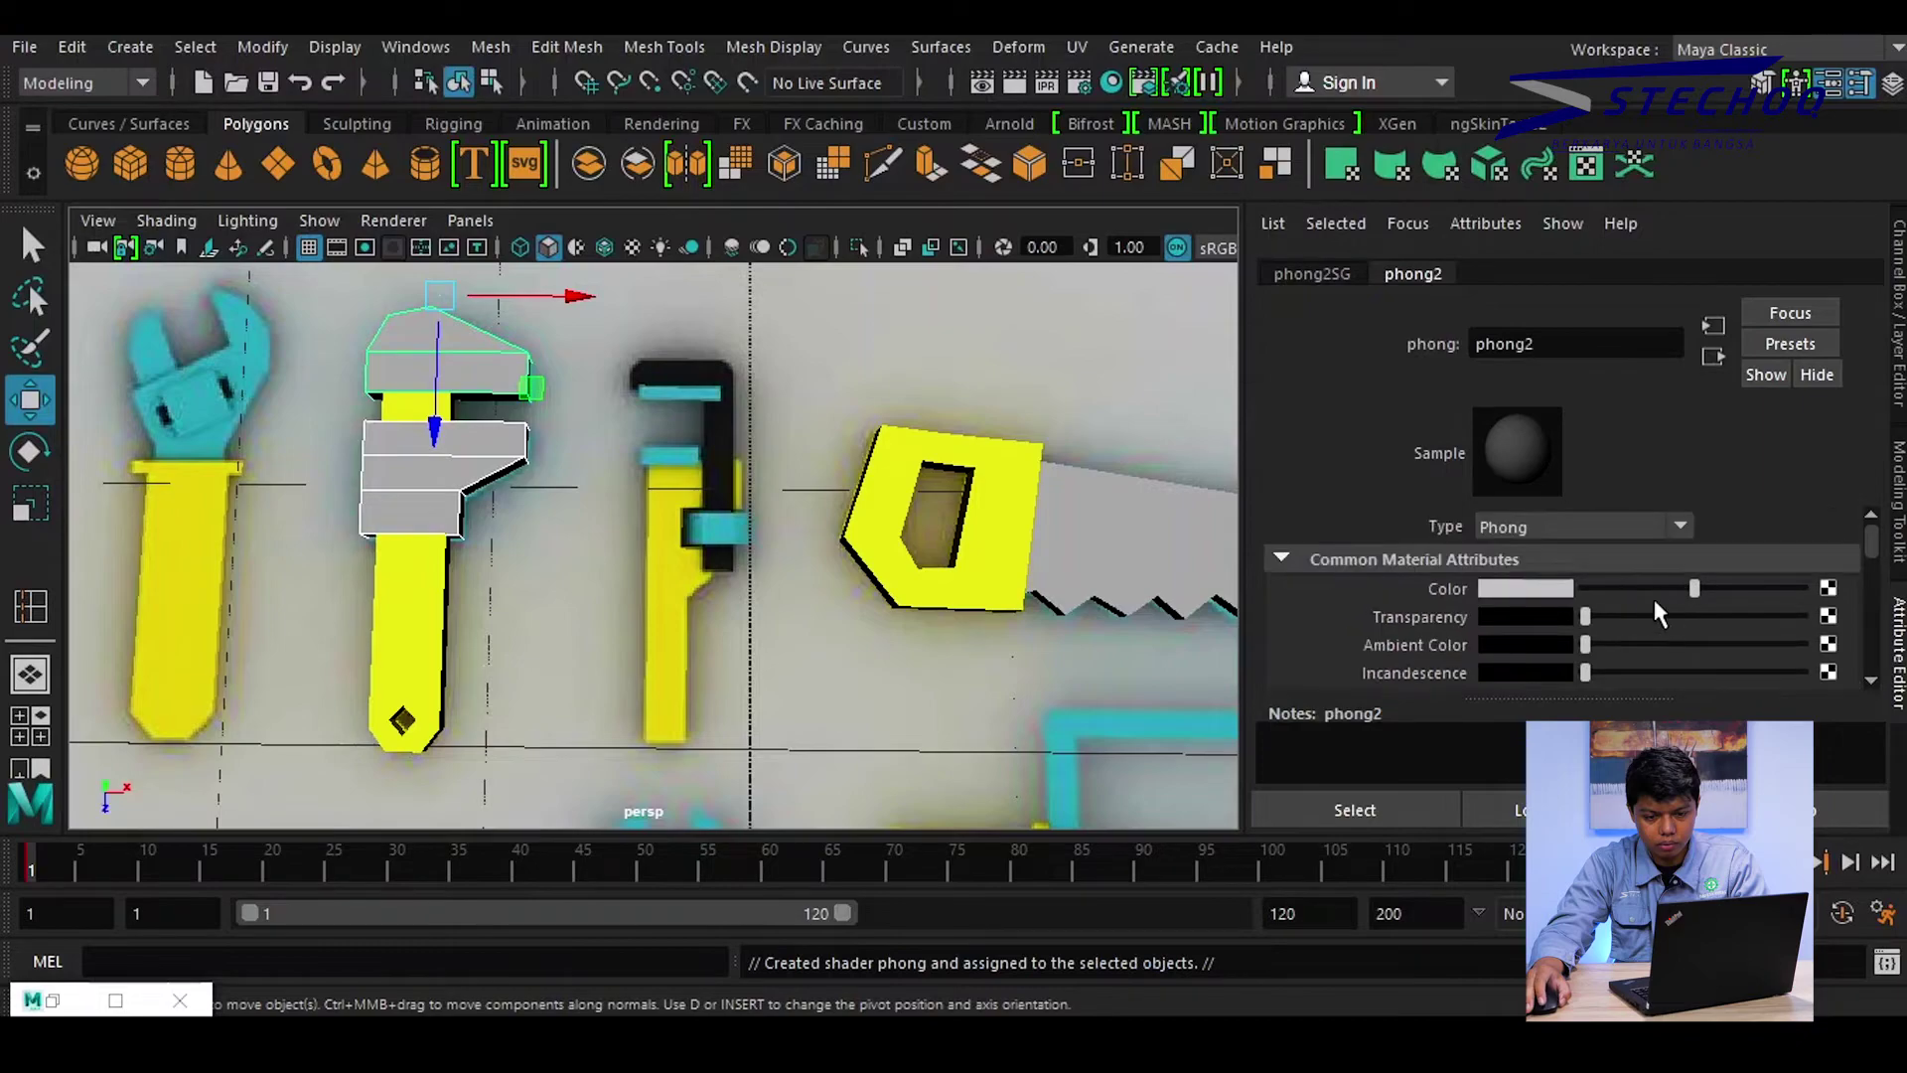
# Eyedrop the first wrench's cyan jaw colour into the new material's Color
pyautogui.click(1525, 590)
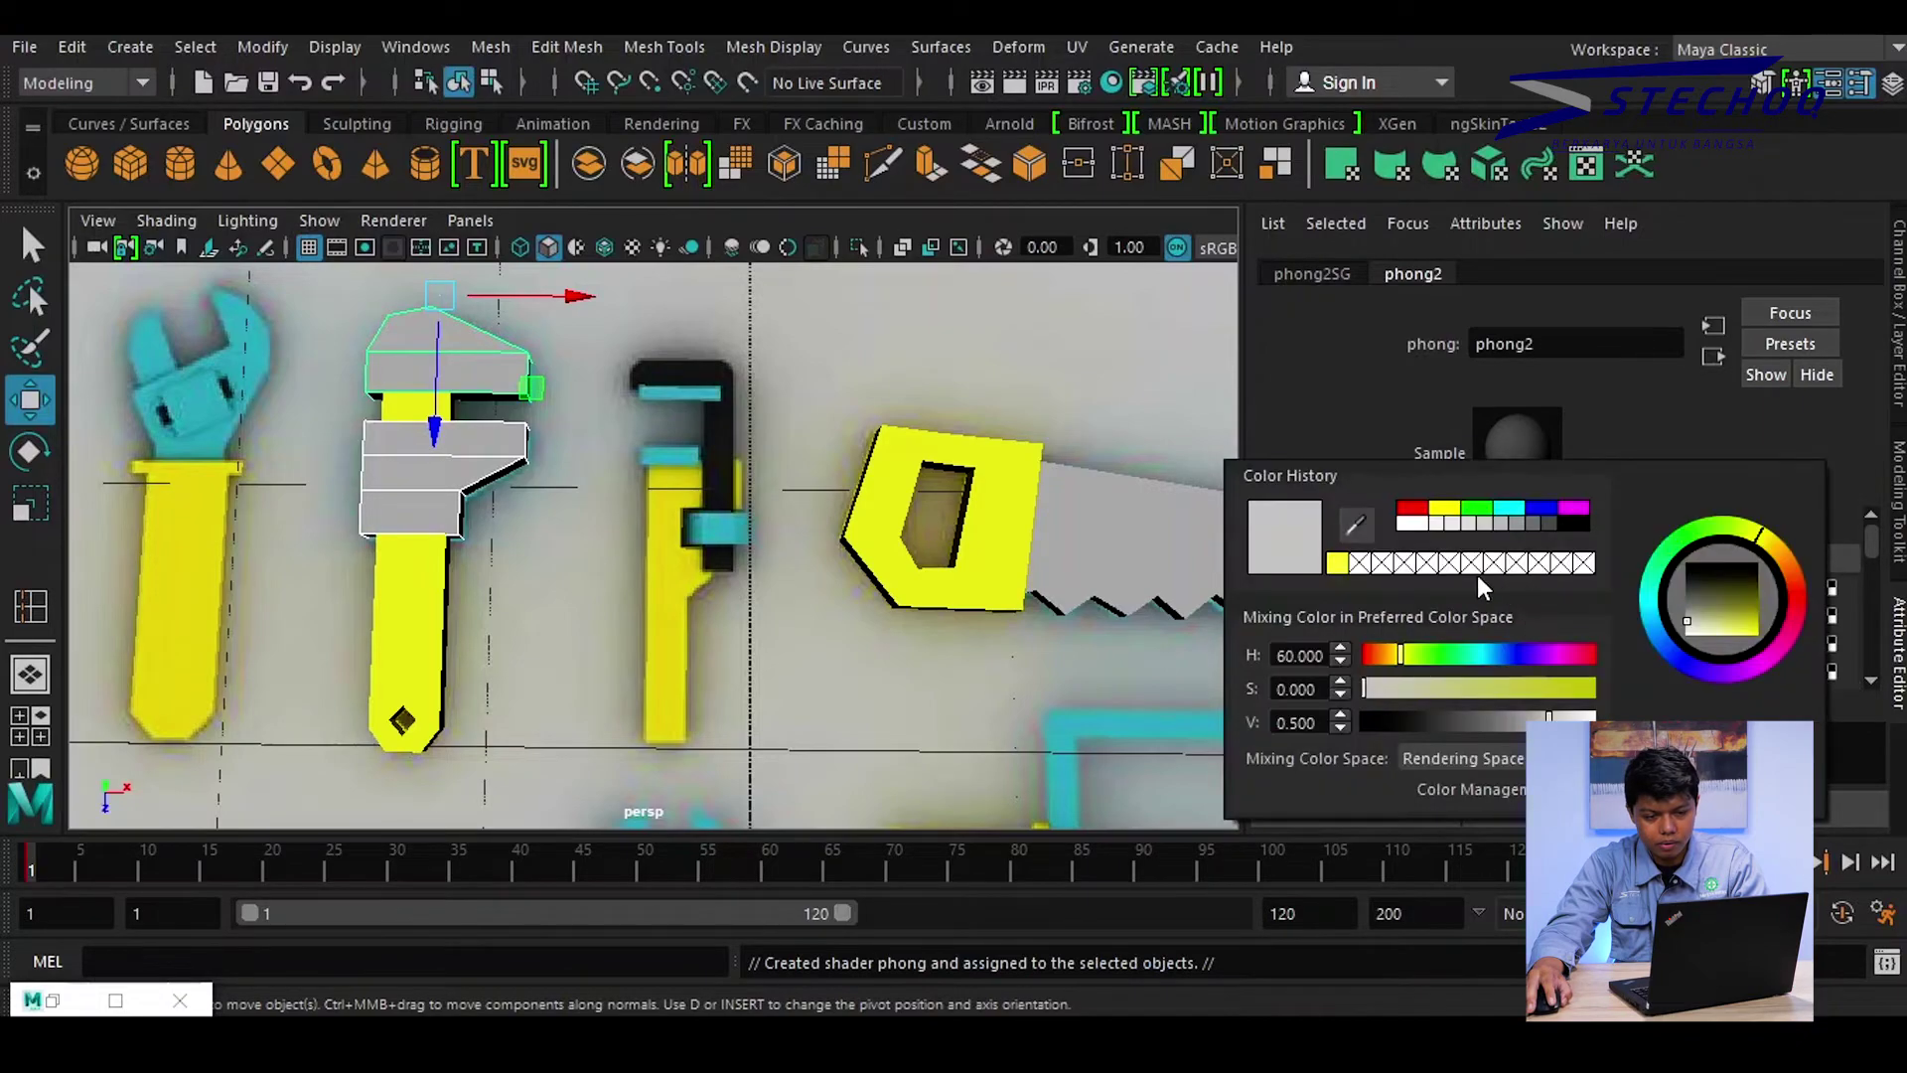
pyautogui.click(1361, 530)
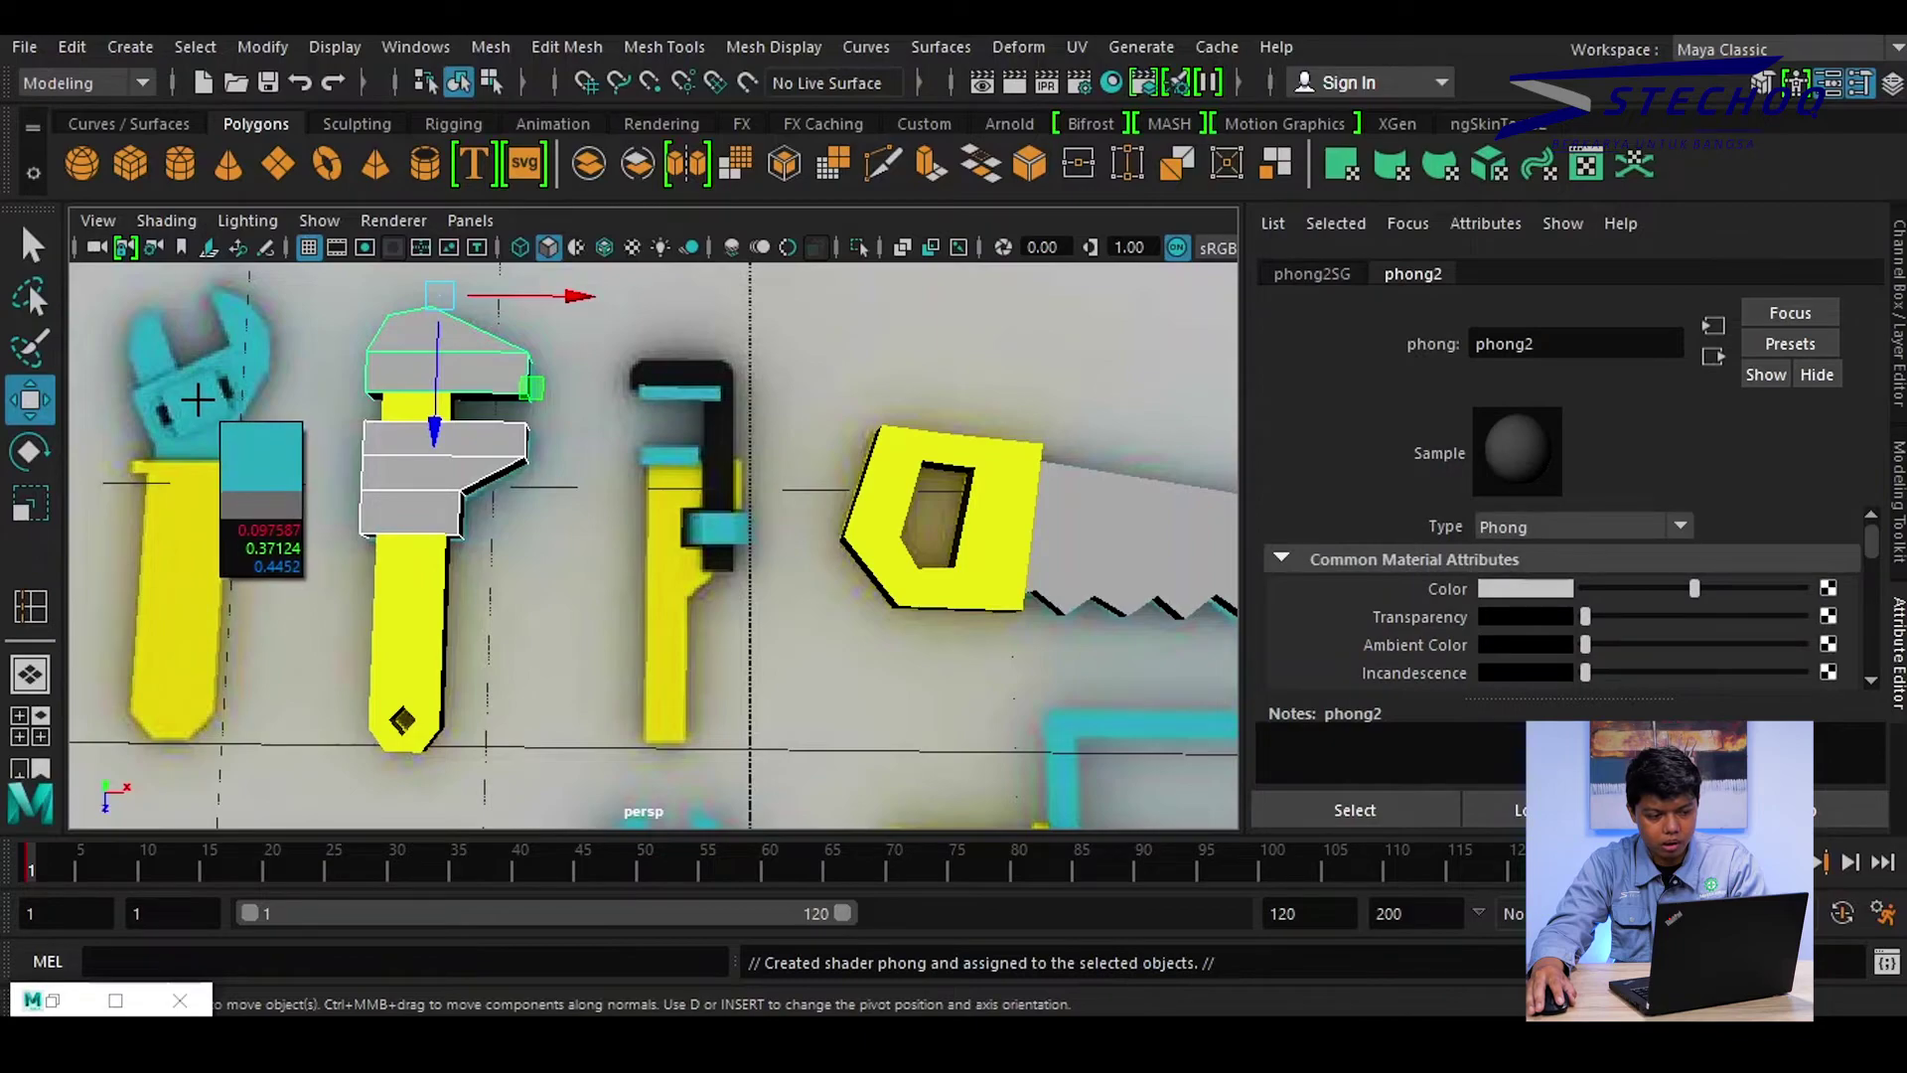
pyautogui.click(198, 399)
pyautogui.keyDown('alt'); pyautogui.moveTo(810, 600); pyautogui.dragTo(820, 605); pyautogui.keyUp('alt')
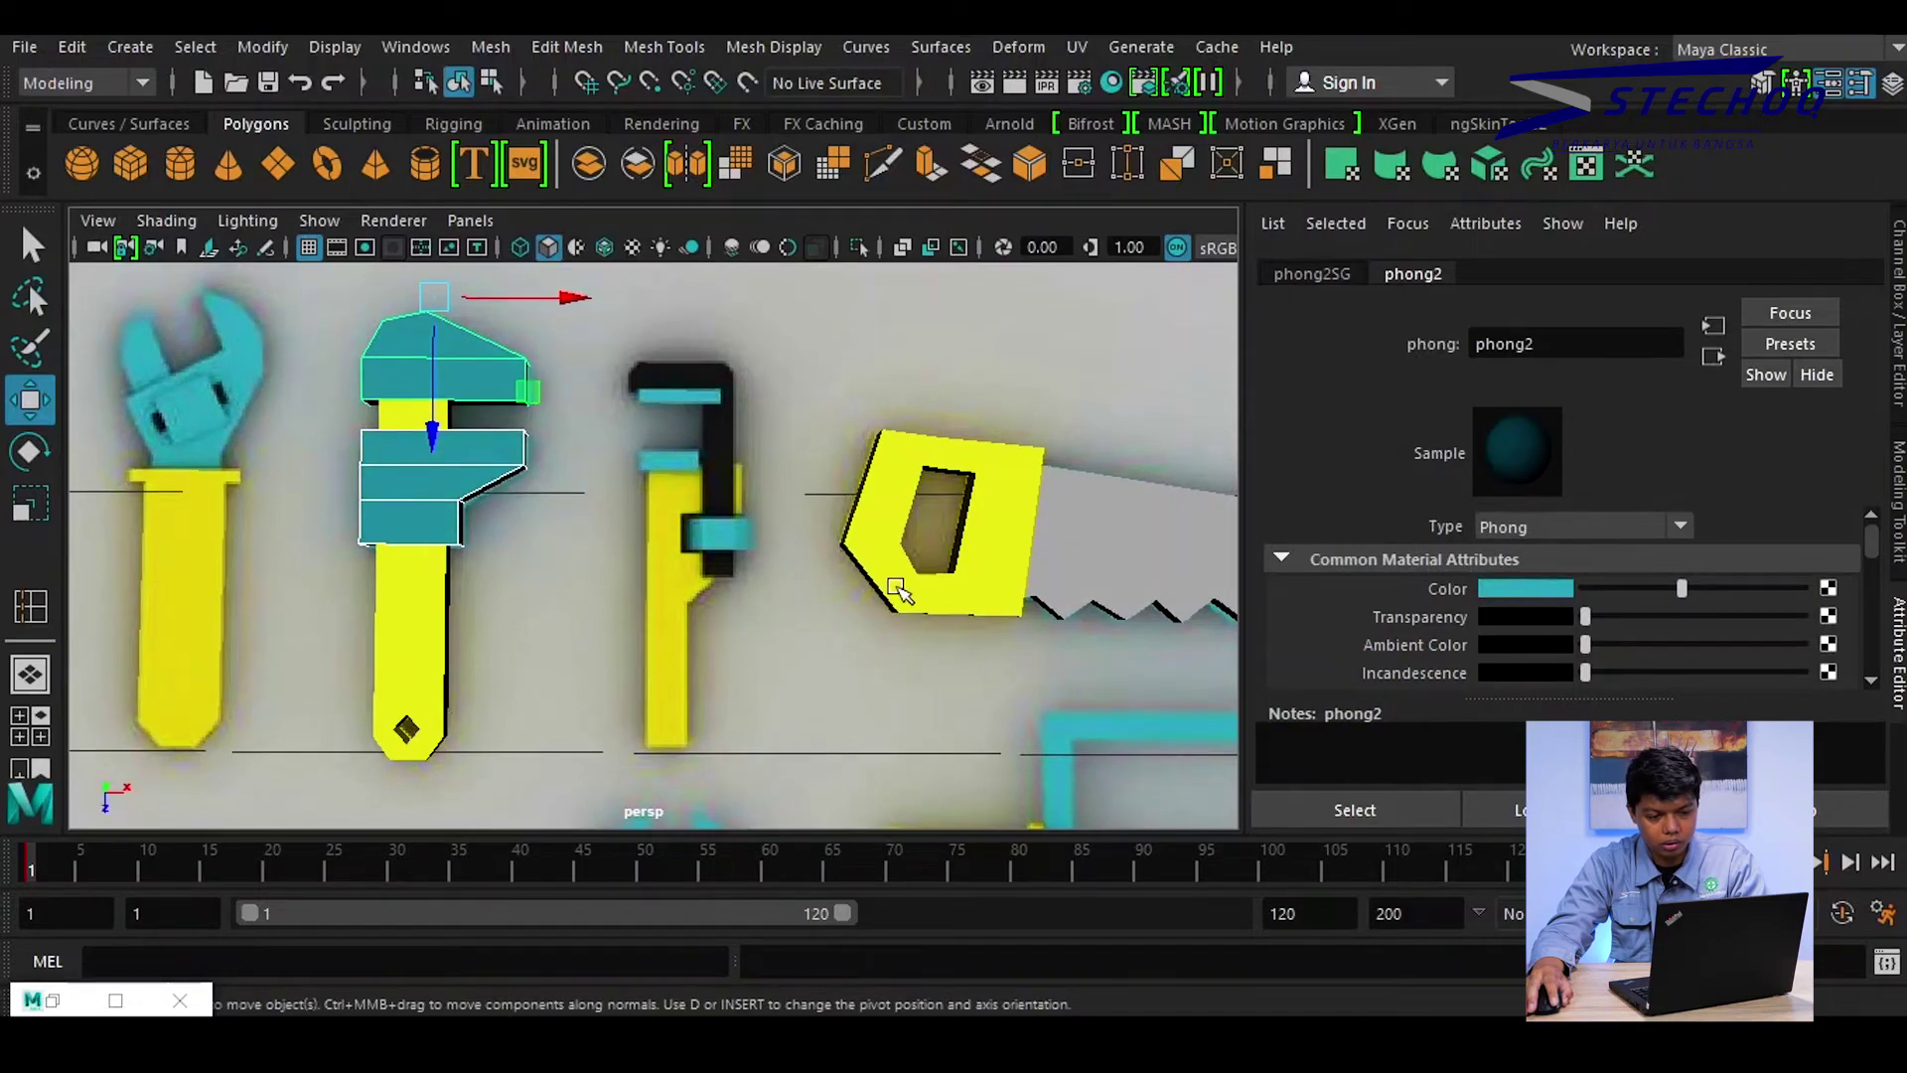
pyautogui.keyDown('alt'); pyautogui.moveTo(937, 617); pyautogui.dragTo(936, 490); pyautogui.keyUp('alt')
pyautogui.click(937, 477)
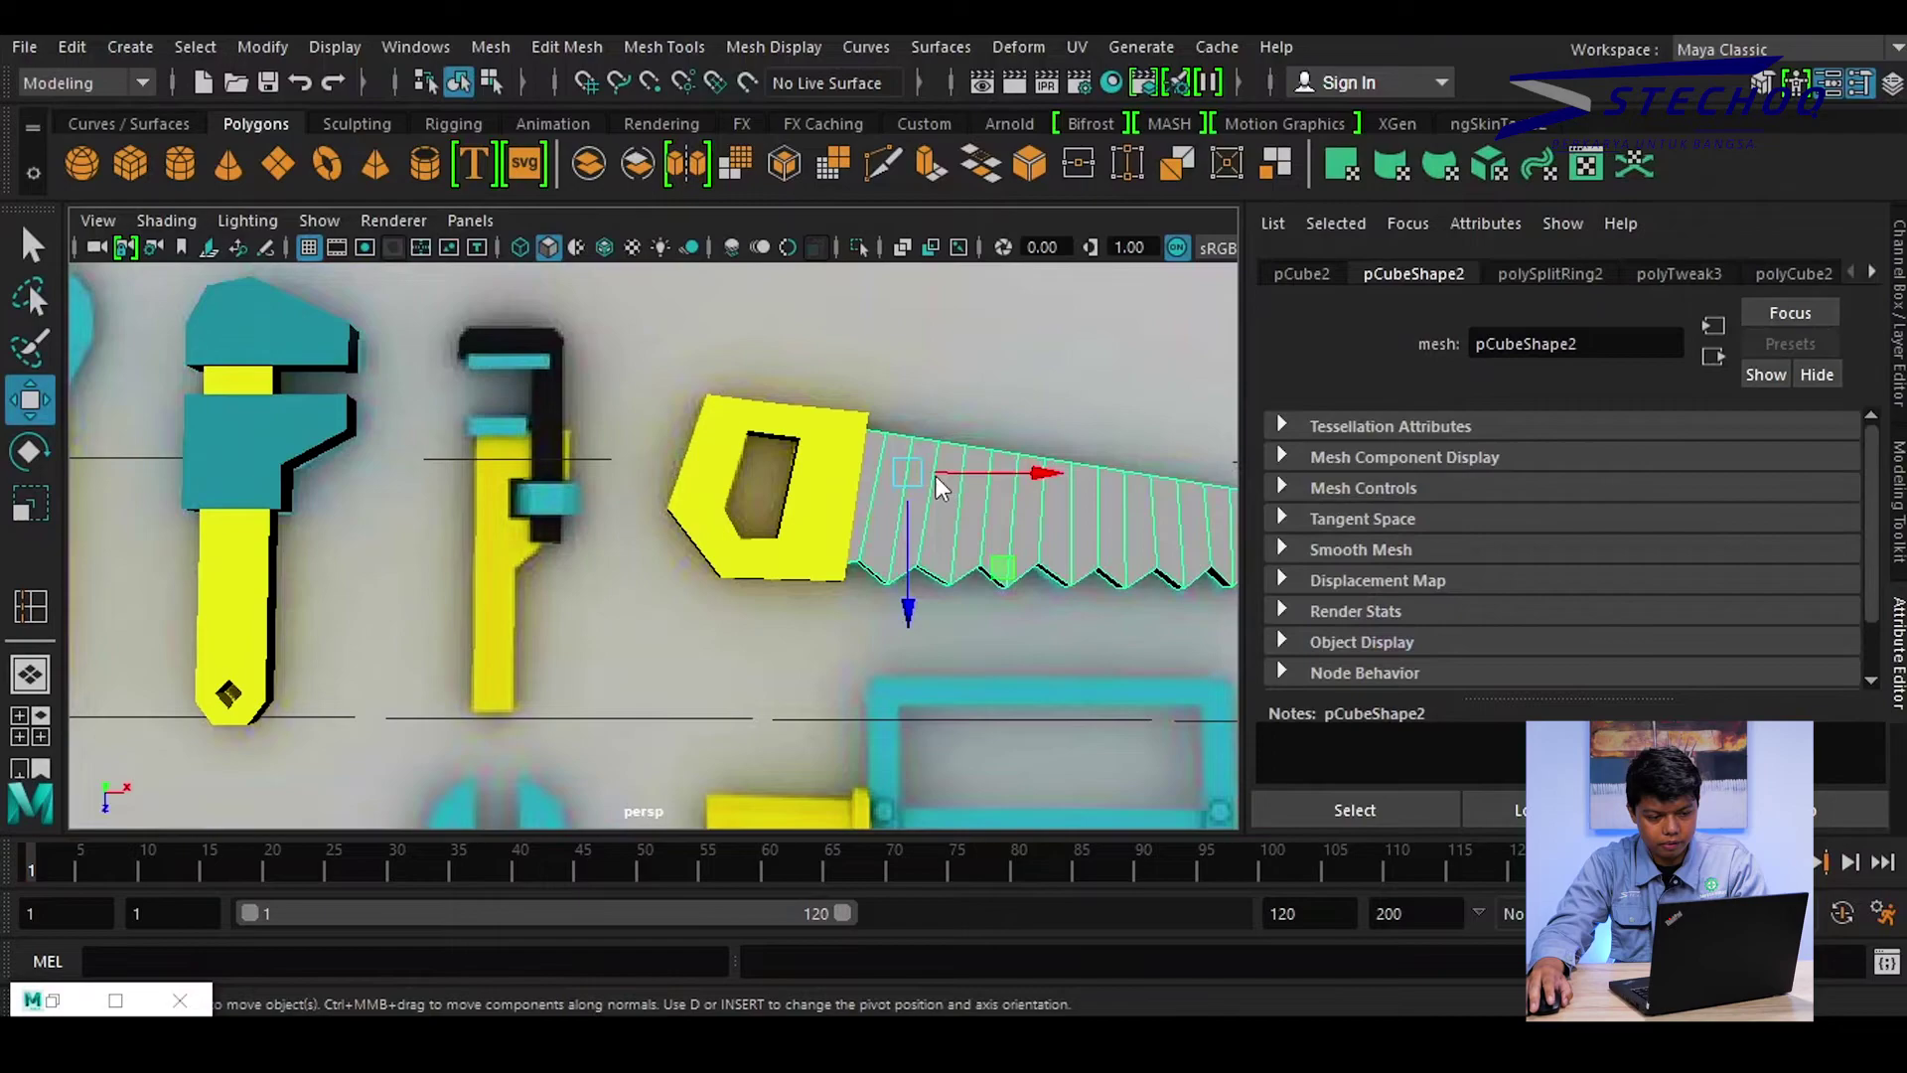
# Assign the existing teal phong2 material to the saw blade and frame the reference image
pyautogui.rightClick(938, 487)
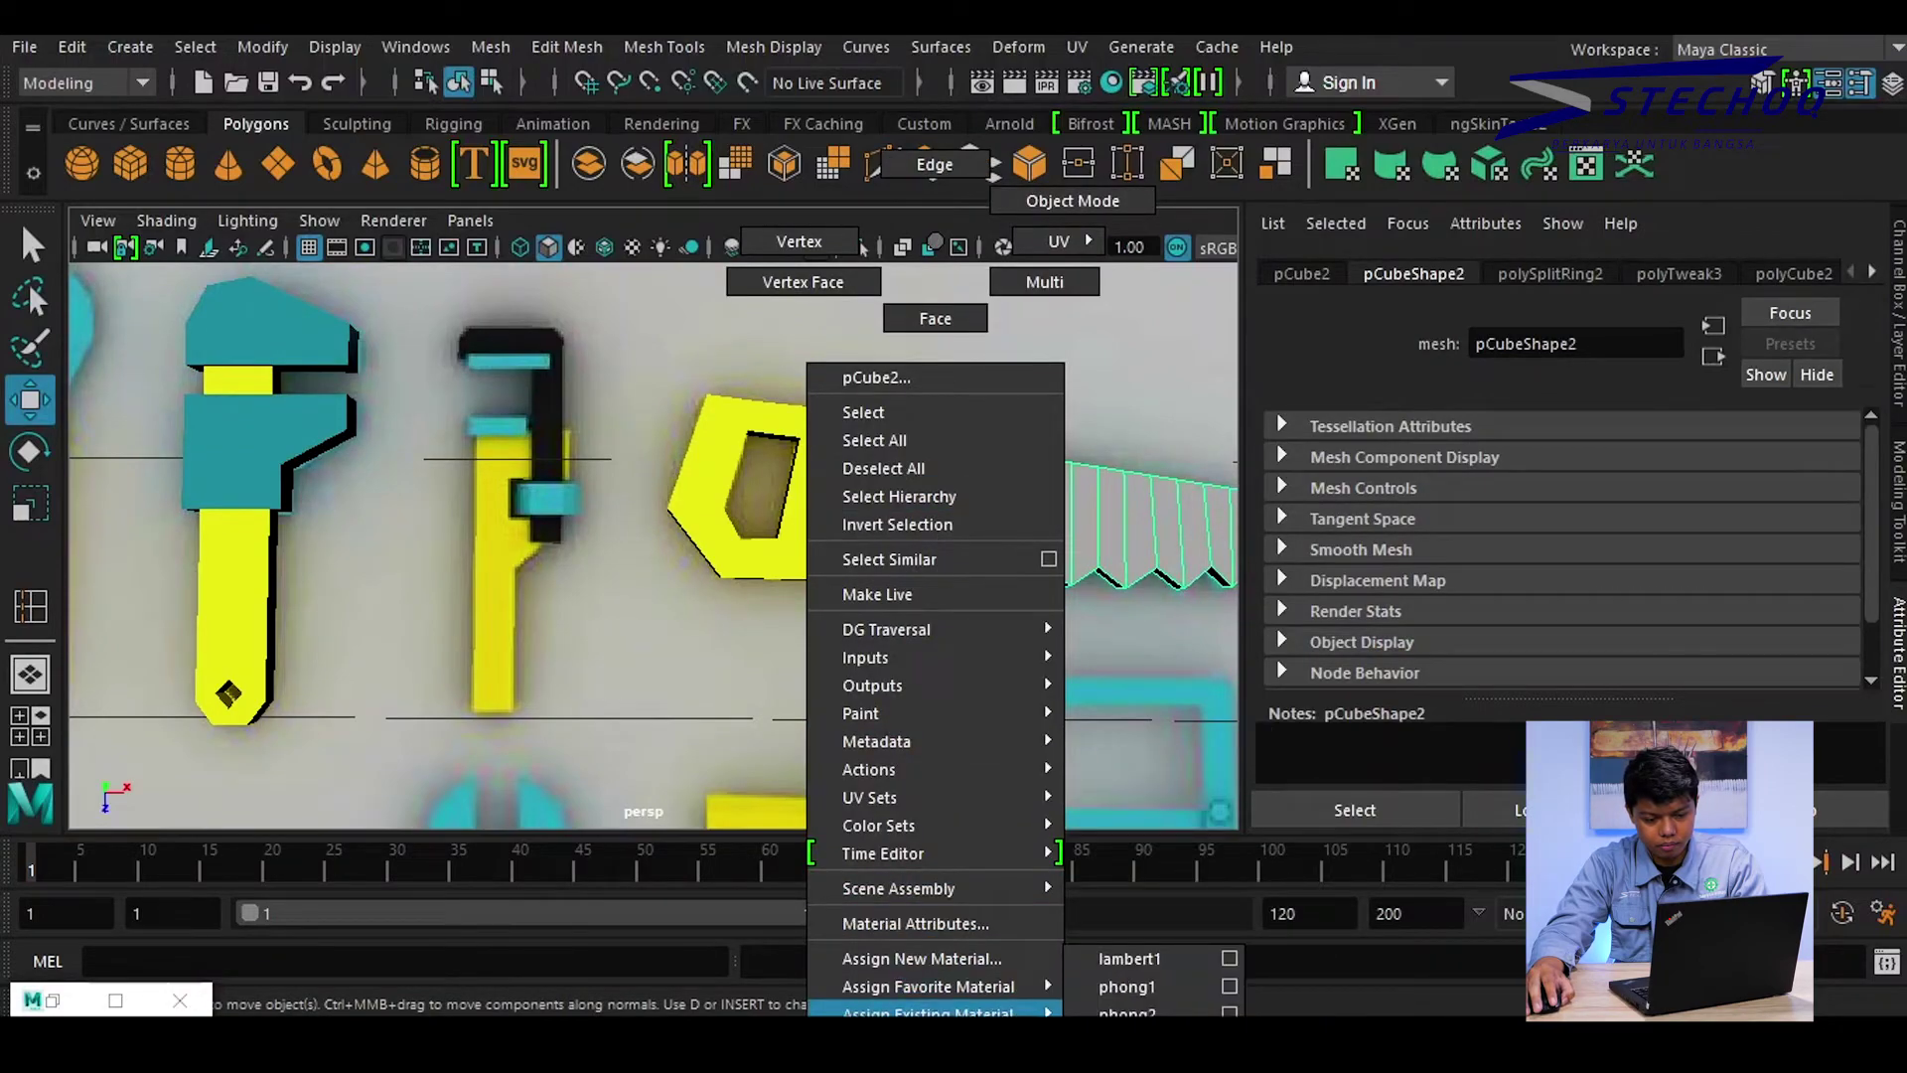
pyautogui.click(1131, 1011)
pyautogui.click(1021, 639)
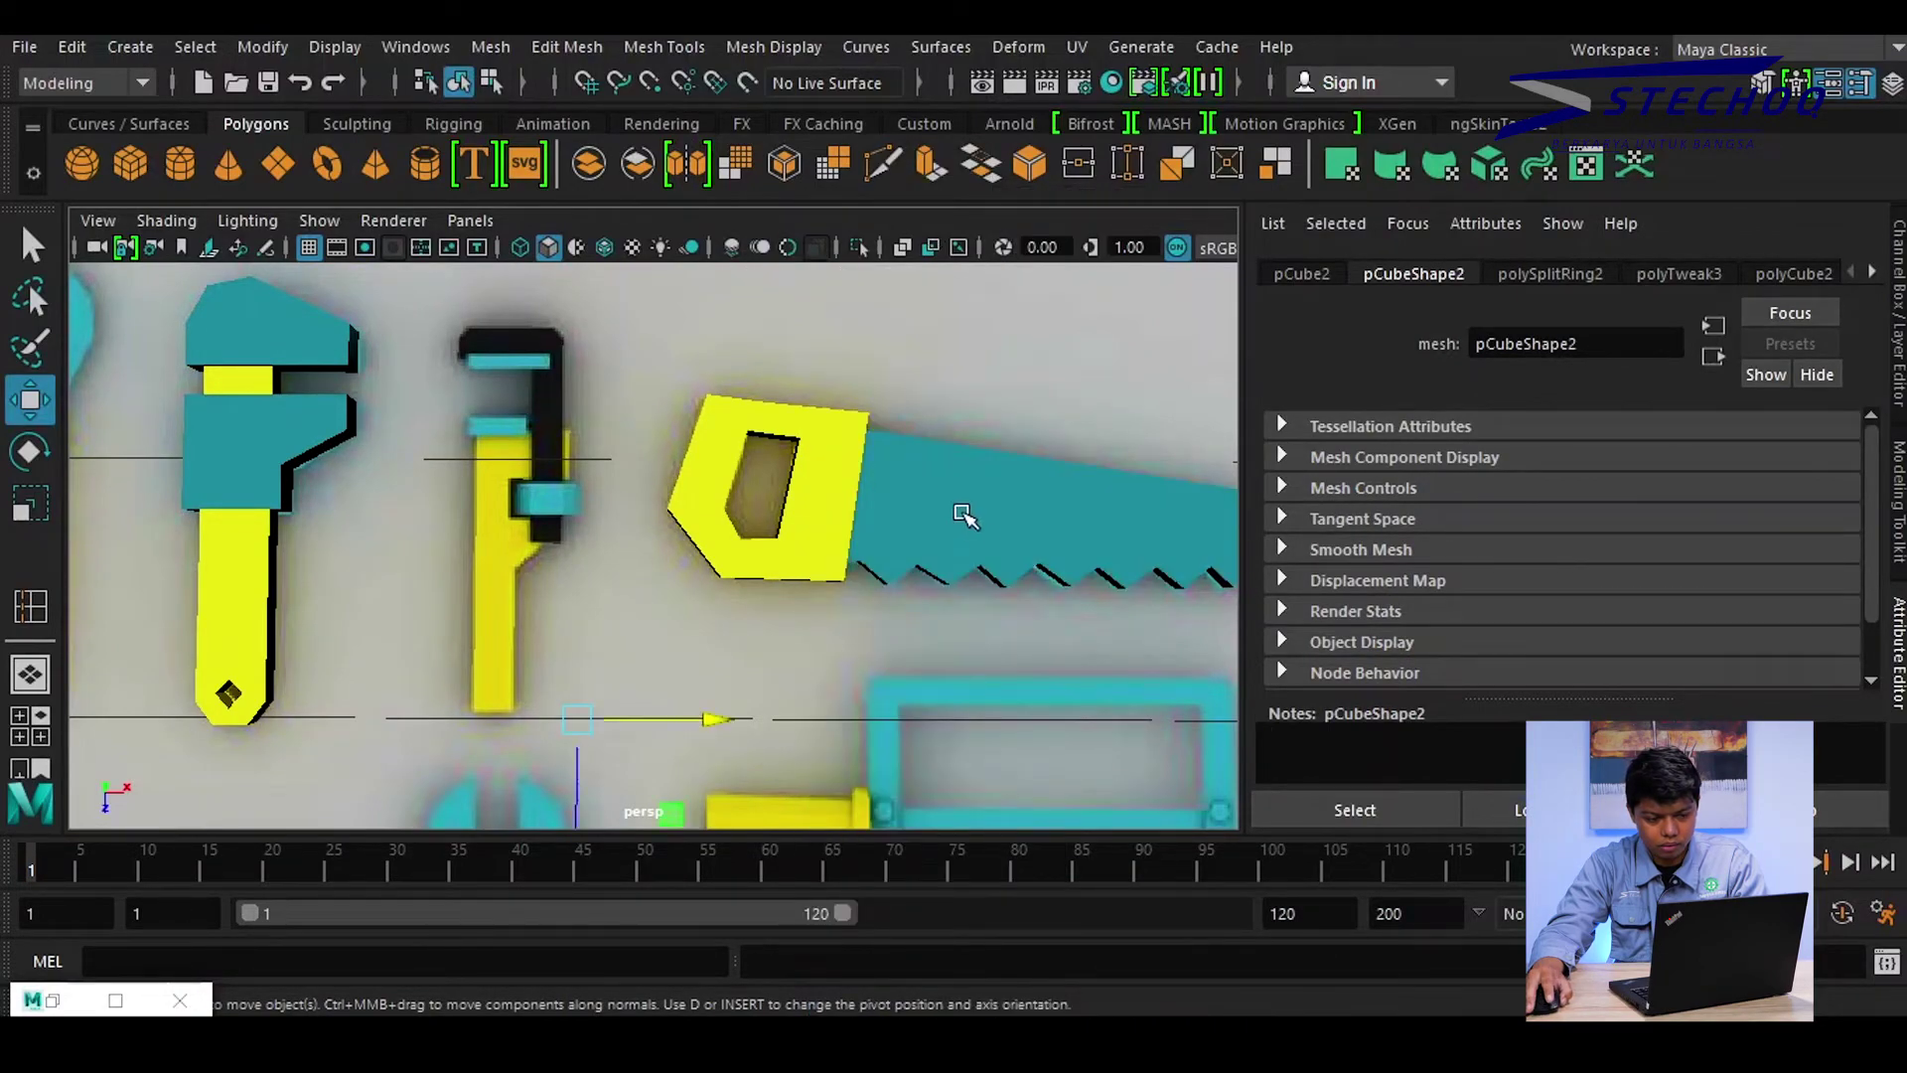
pyautogui.press('f')
# Zoom, orbit and pan to a tilted view of the coloured saw and wrenches
pyautogui.scroll(1, 1014, 443)
pyautogui.scroll(1, 1032, 442)
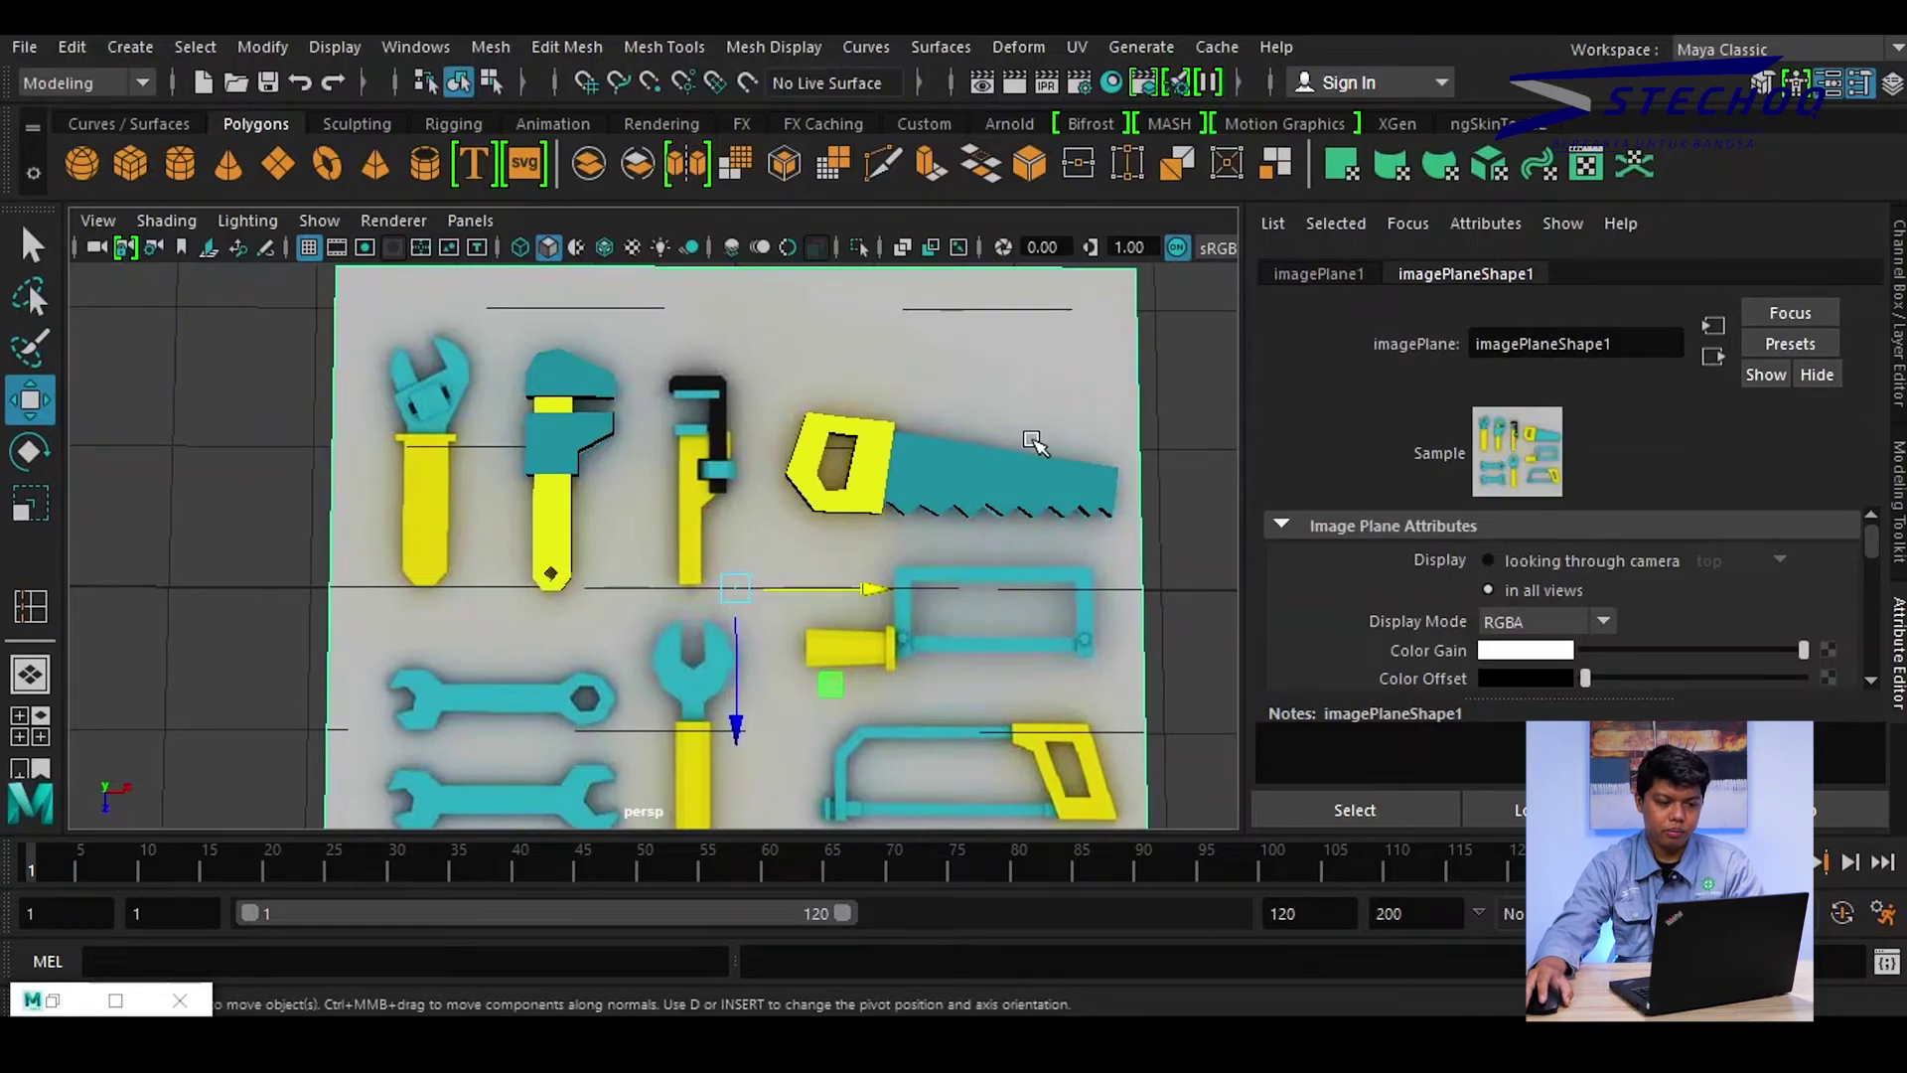
pyautogui.scroll(1, 821, 426)
pyautogui.scroll(1, 808, 490)
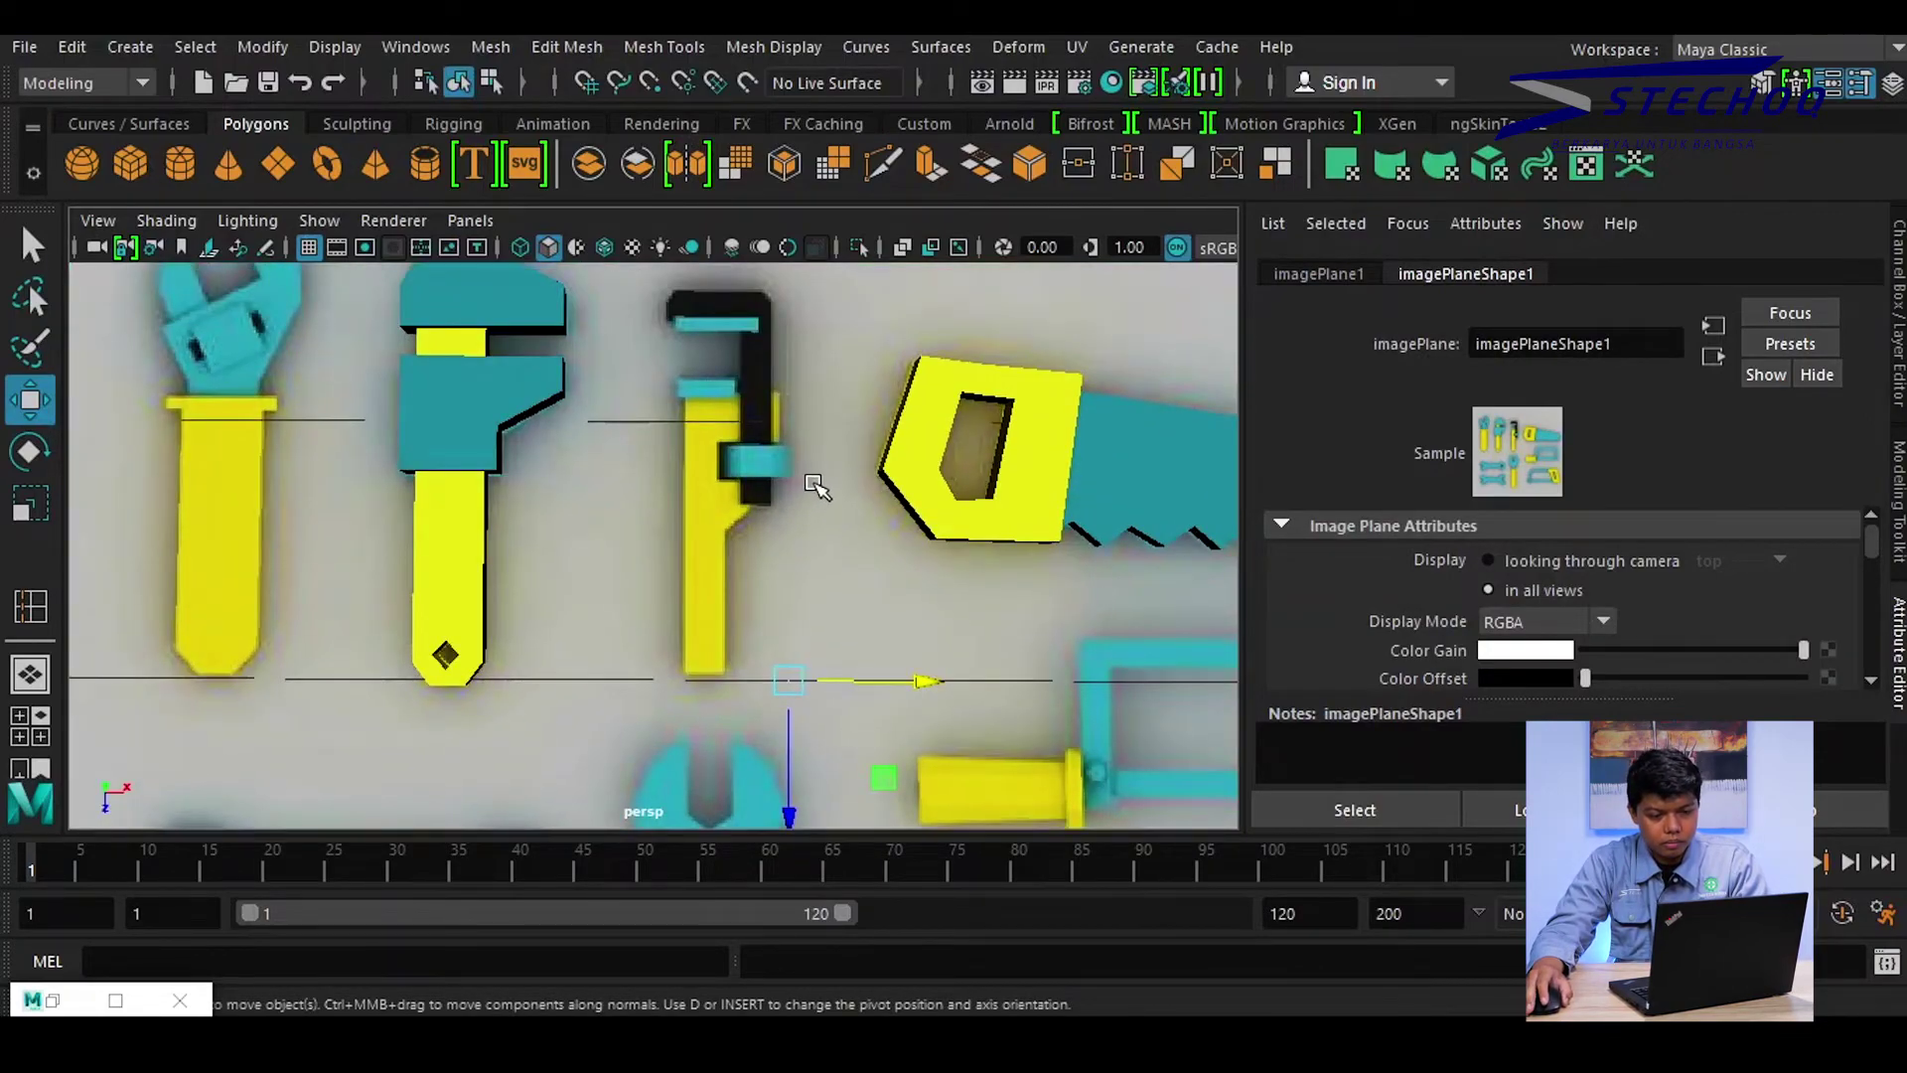
pyautogui.scroll(-3, 814, 486)
pyautogui.keyDown('alt'); pyautogui.moveTo(814, 486); pyautogui.dragTo(687, 389); pyautogui.keyUp('alt')
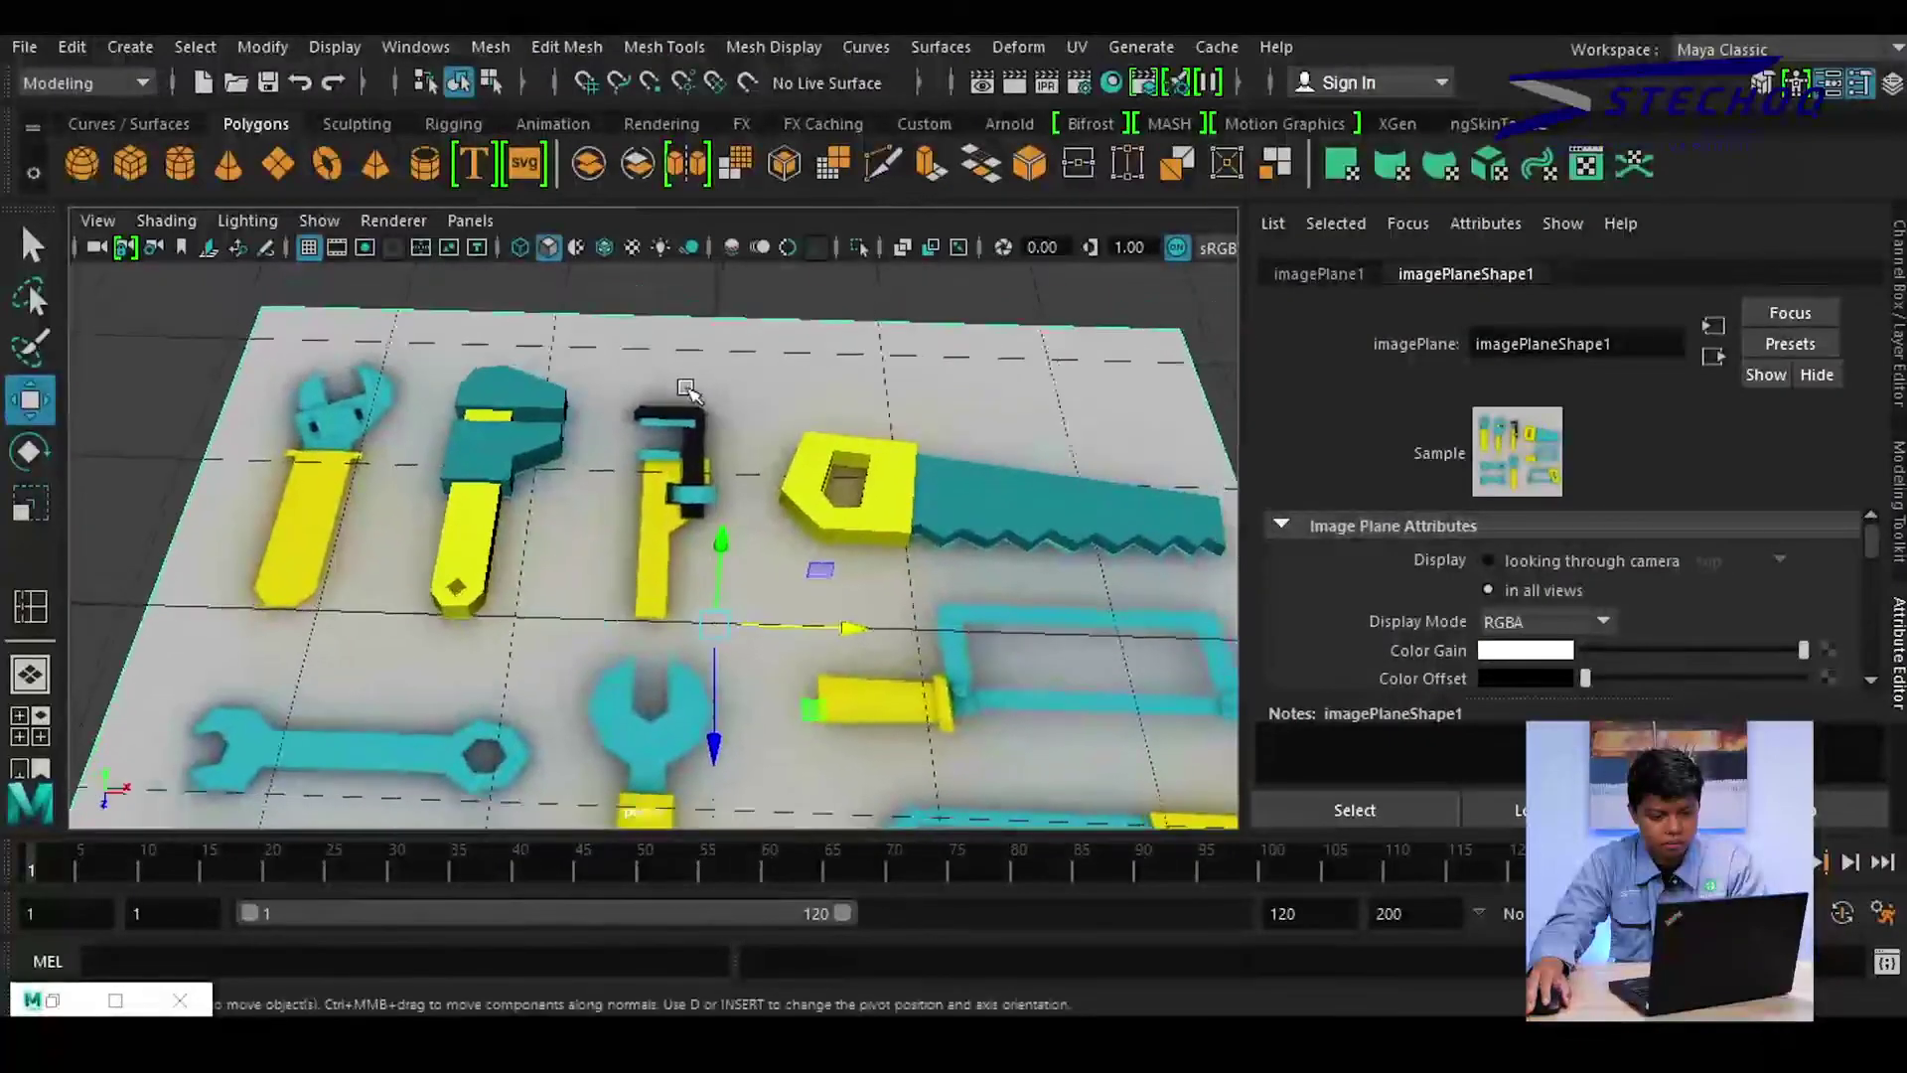
pyautogui.scroll(1, 687, 389)
pyautogui.scroll(1, 715, 476)
pyautogui.keyDown('alt'); pyautogui.moveTo(736, 533); pyautogui.dragTo(653, 509, button='middle'); pyautogui.keyUp('alt')
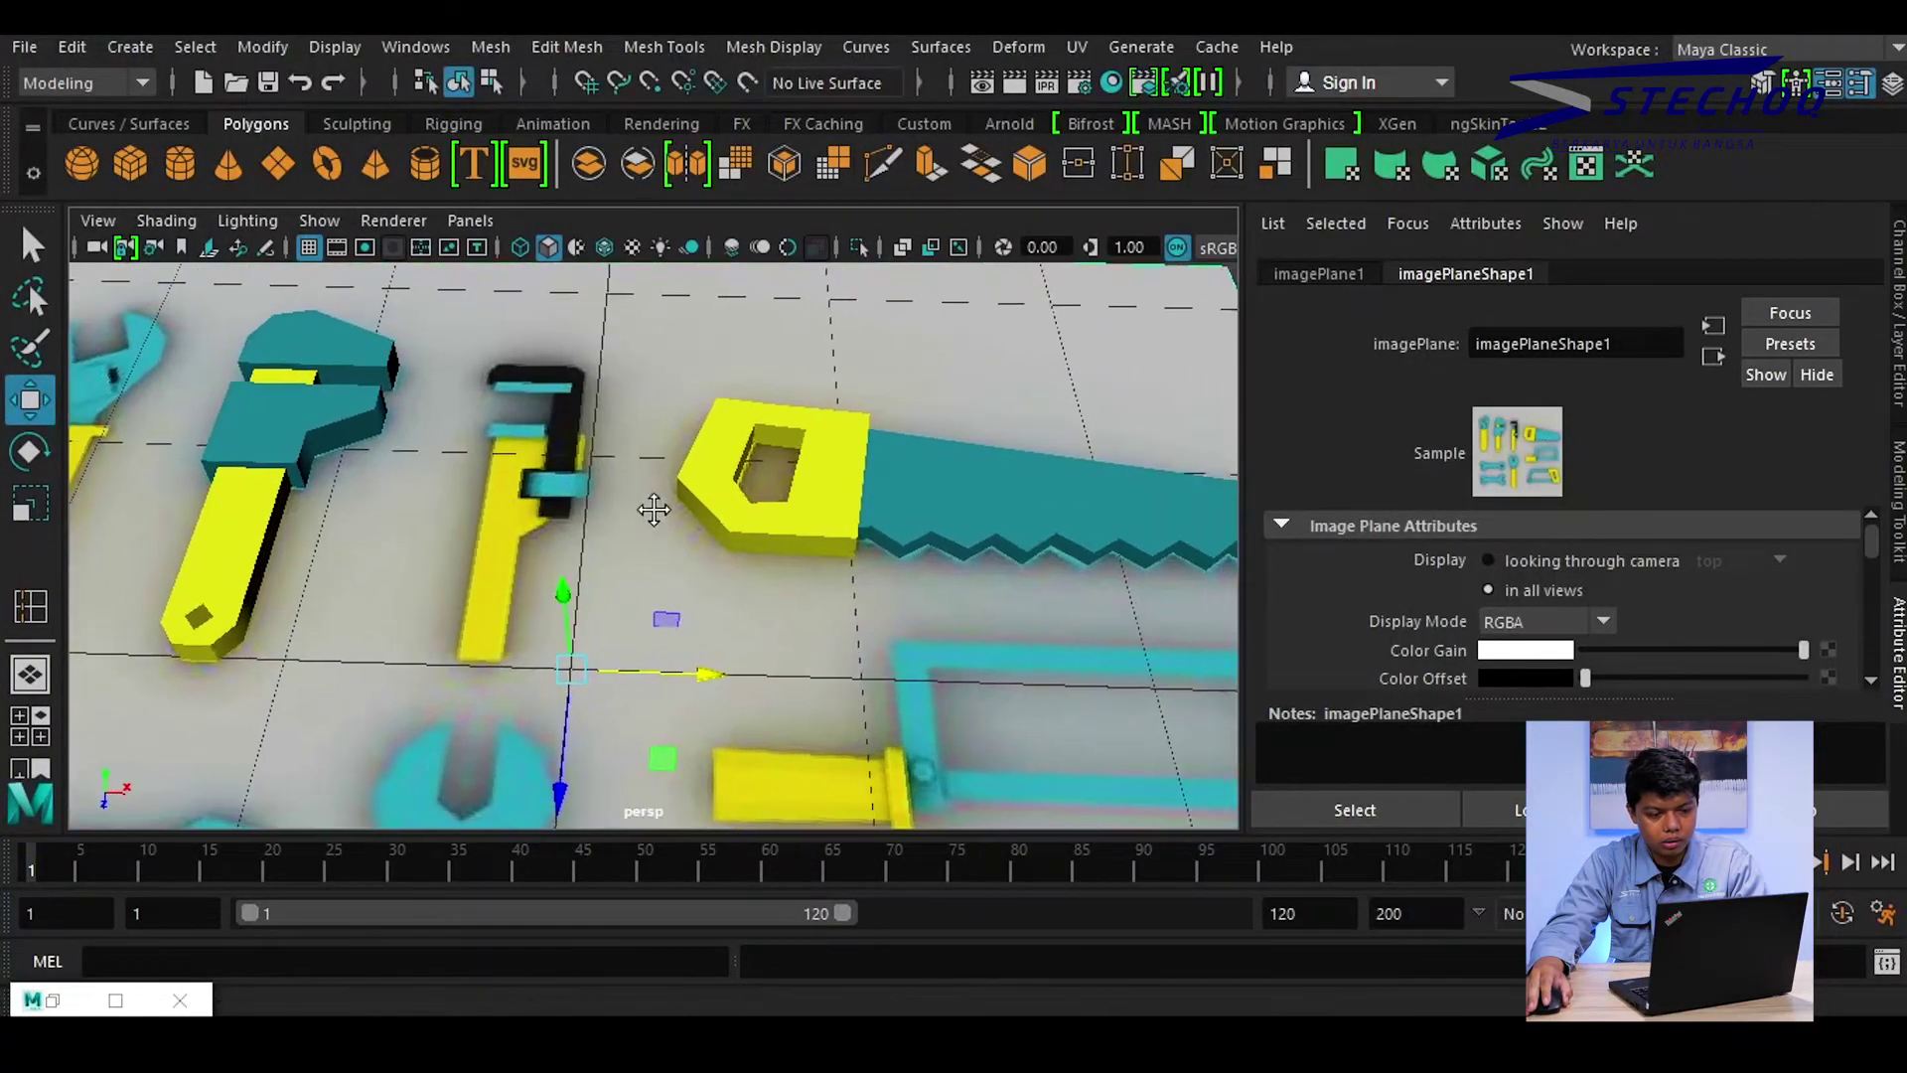
pyautogui.scroll(-2, 654, 510)
pyautogui.scroll(-2, 654, 509)
pyautogui.moveTo(629, 467)
pyautogui.keyDown('alt'); pyautogui.mouseDown()
pyautogui.moveTo(970, 361)
pyautogui.moveTo(606, 462)
pyautogui.moveTo(633, 471)
pyautogui.mouseUp(); pyautogui.keyUp('alt')
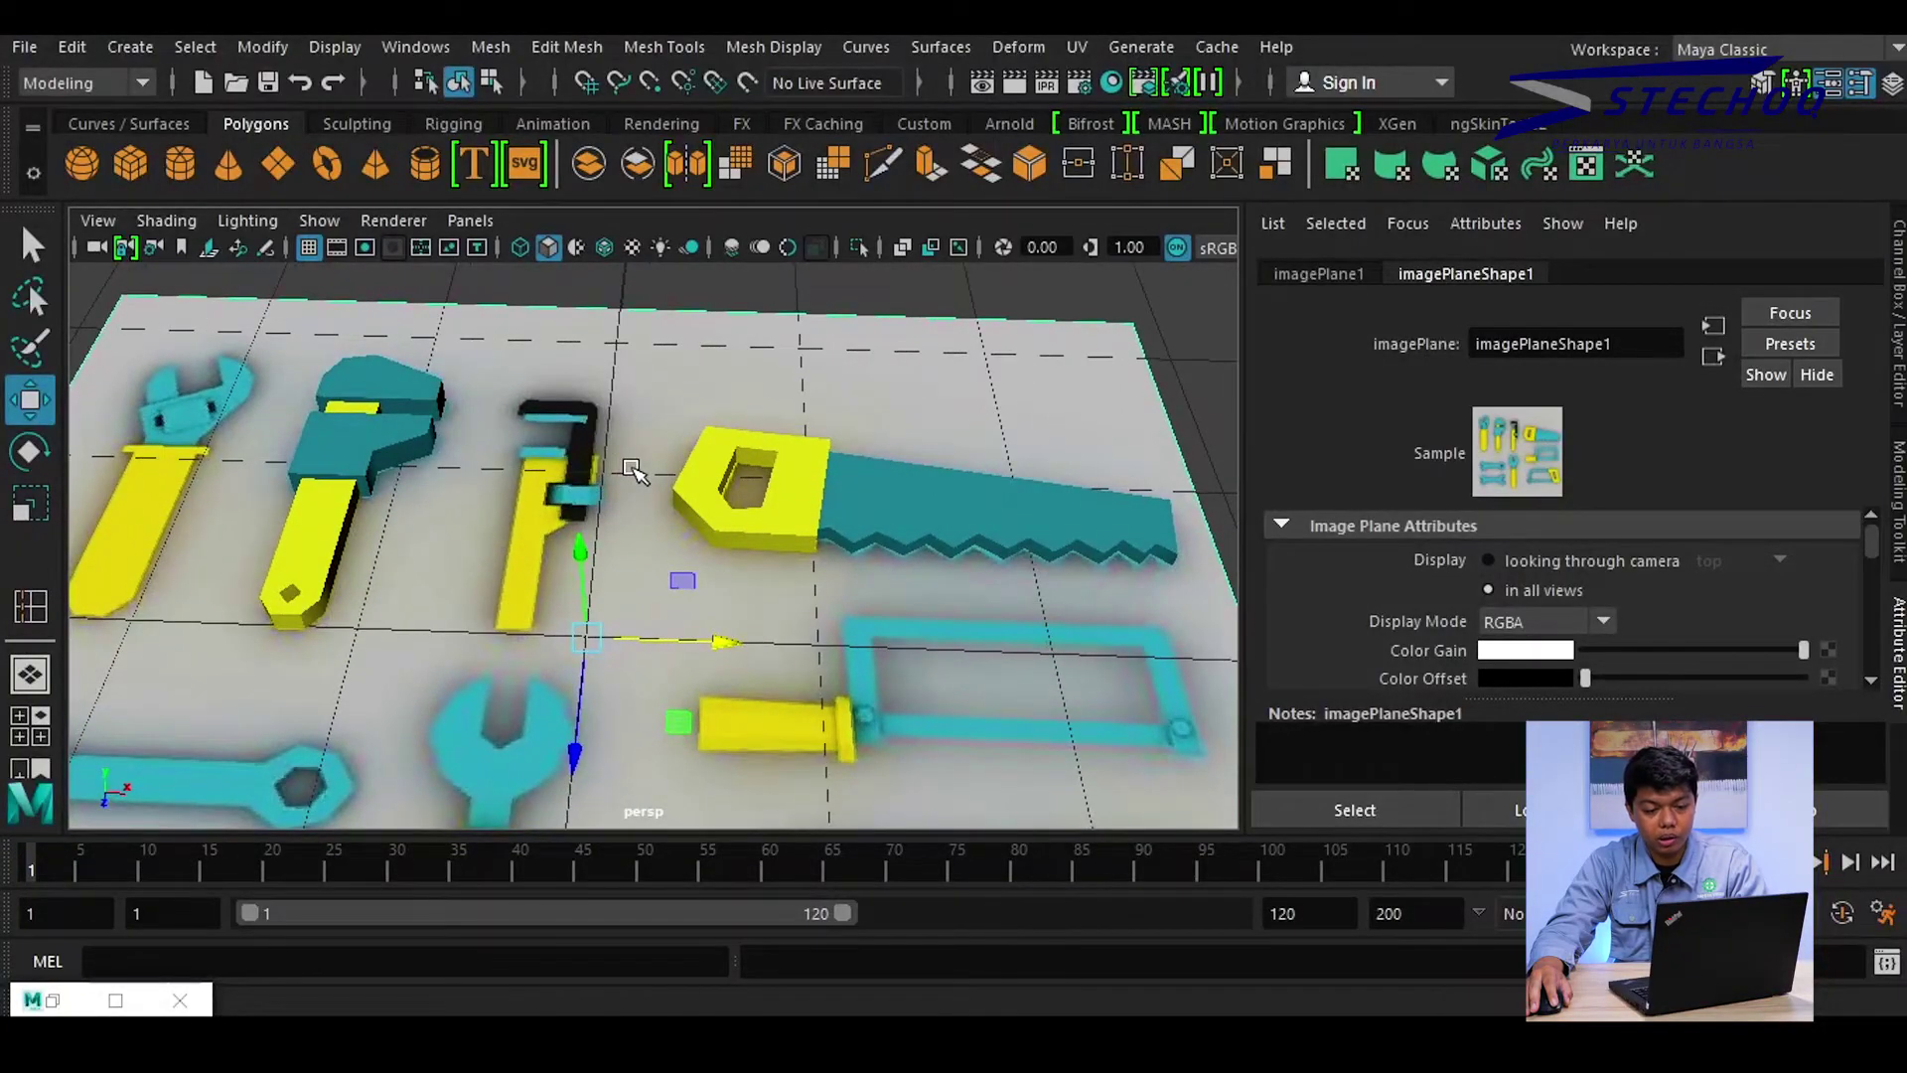